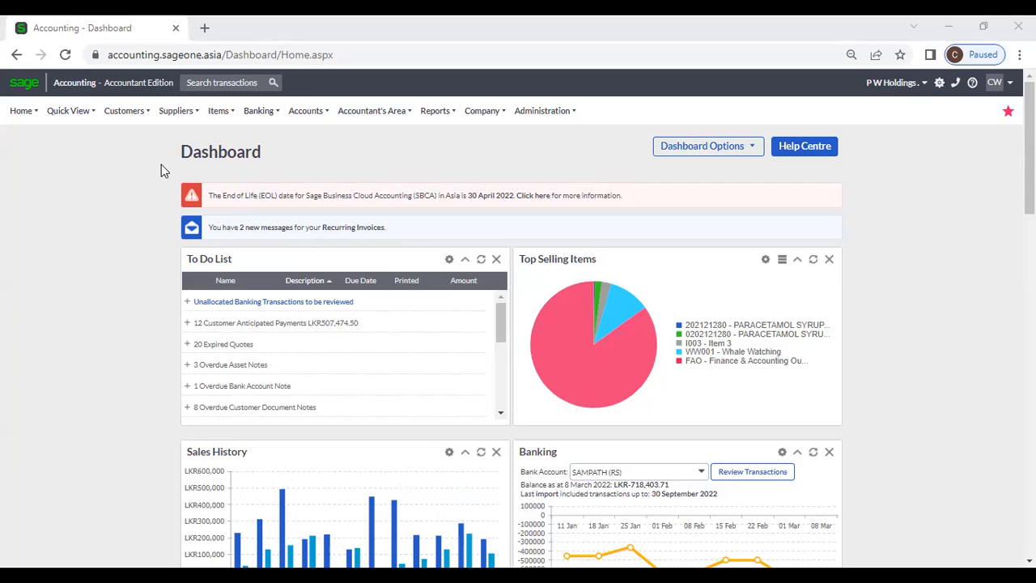
Step: Open the list of customer recurring invoices
click(126, 111)
mouse_move(138, 174)
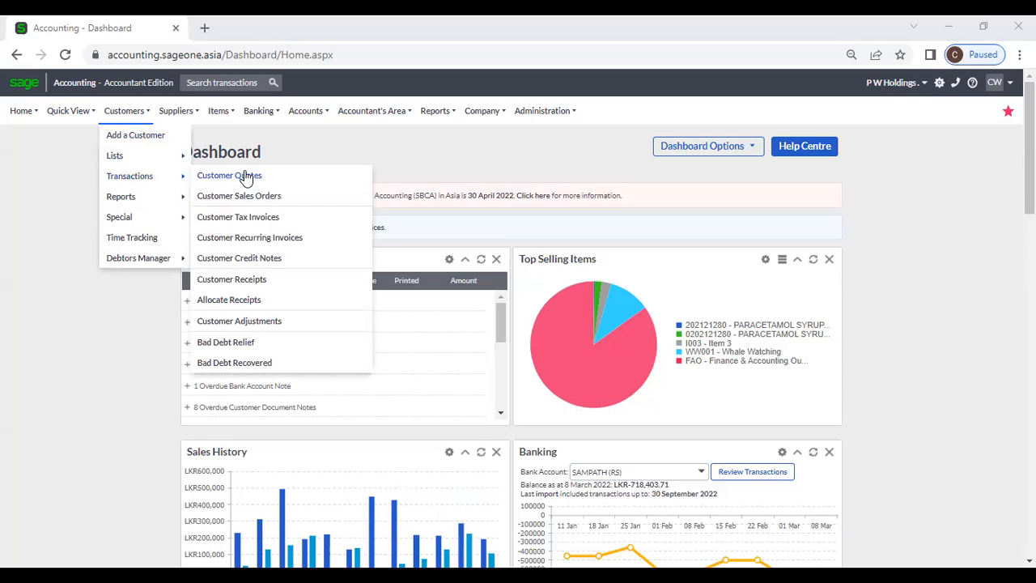
click(264, 238)
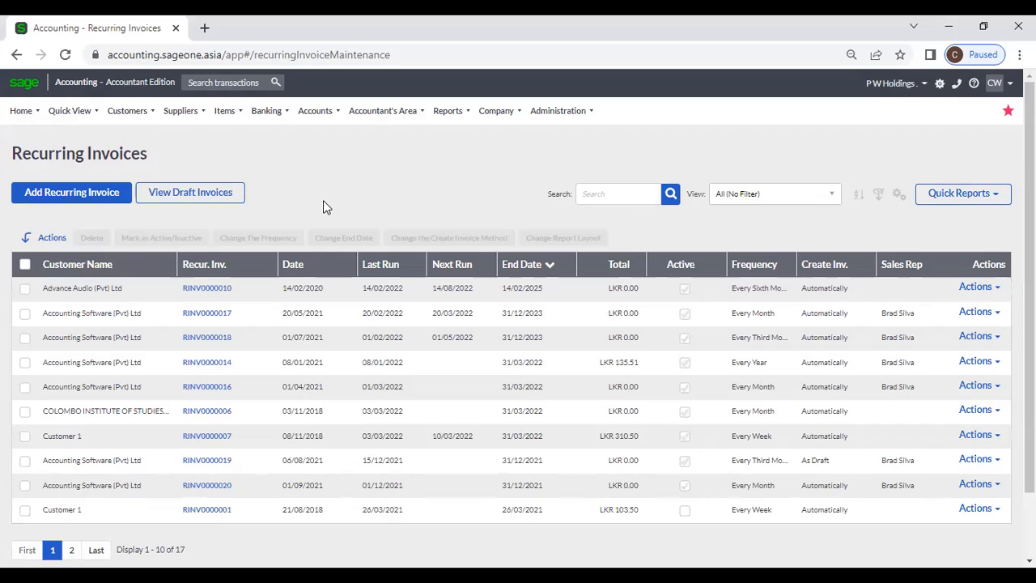
click(134, 122)
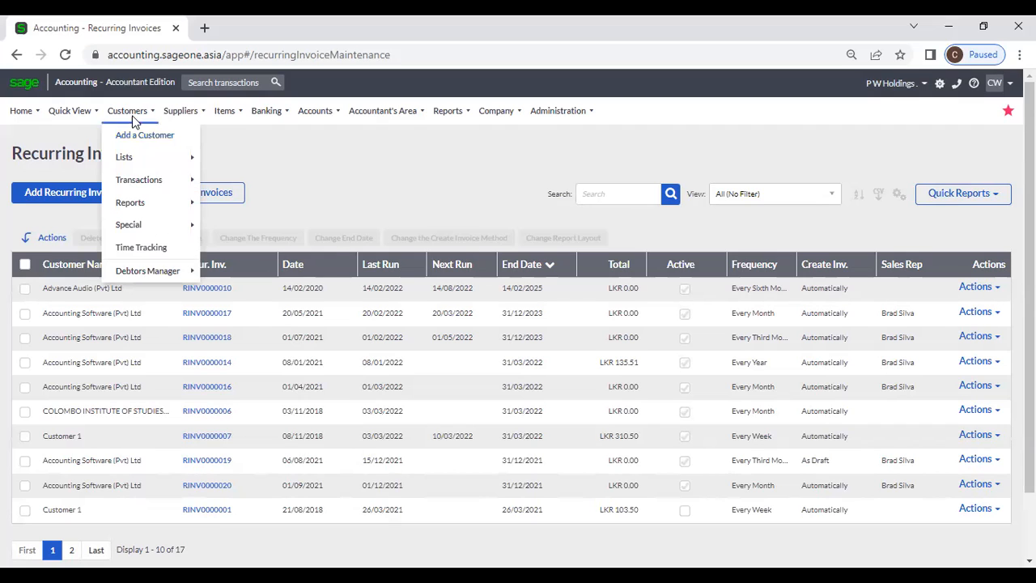
mouse_move(156, 182)
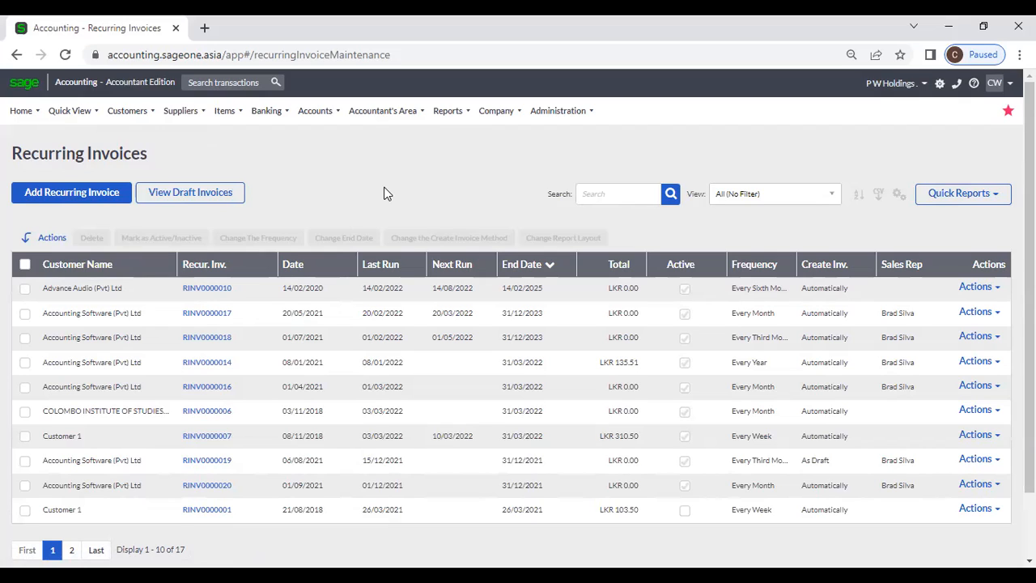
click(127, 110)
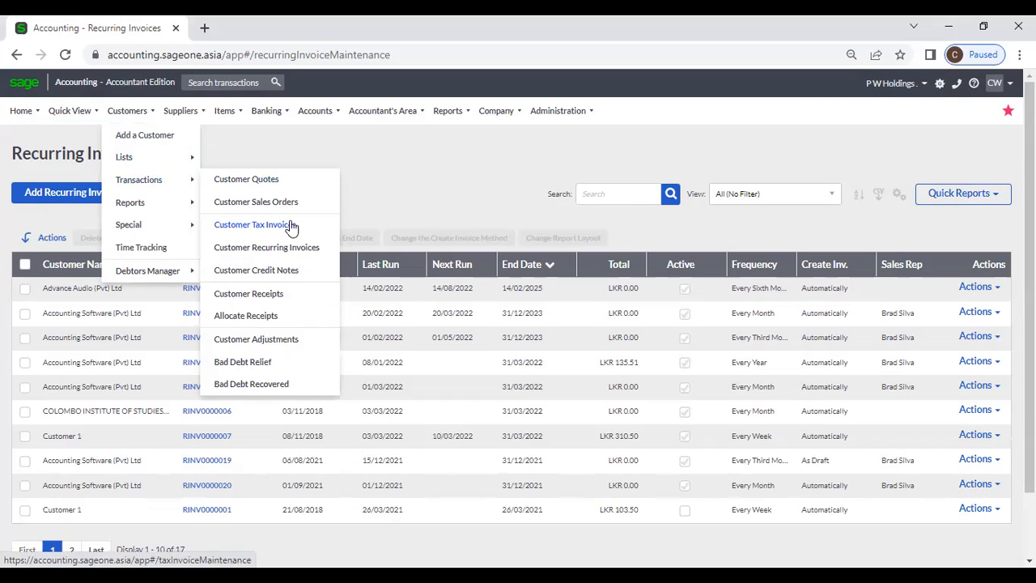
click(427, 159)
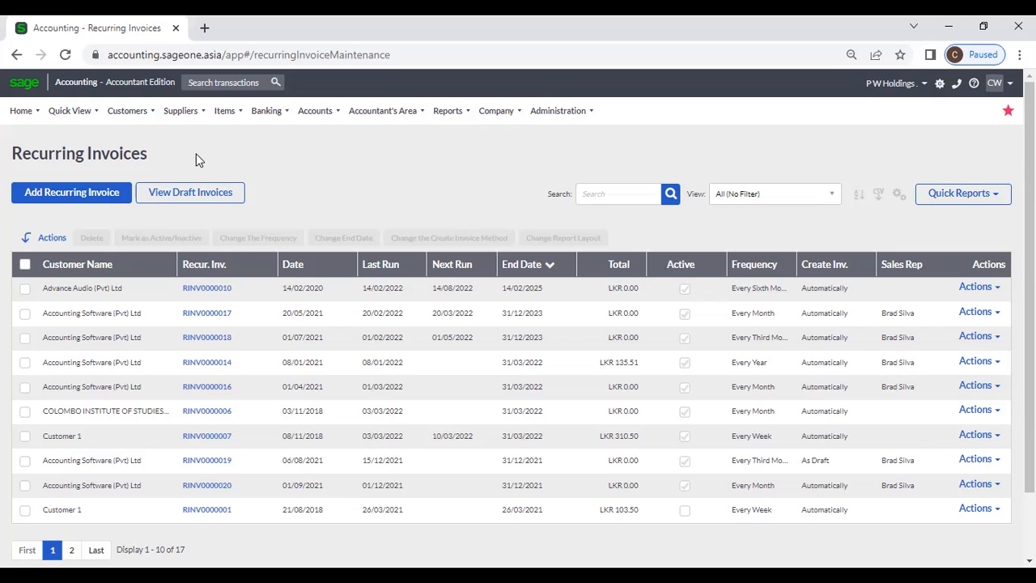
Step: Add a new recurring invoice and choose Accounting Software (Pvt) Ltd as its customer
click(116, 116)
click(112, 199)
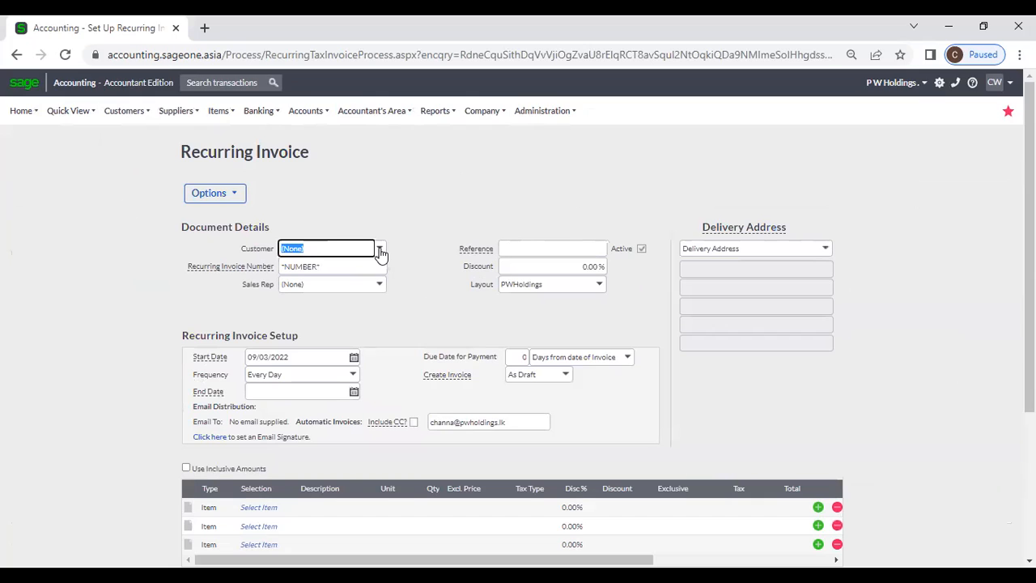
click(1020, 55)
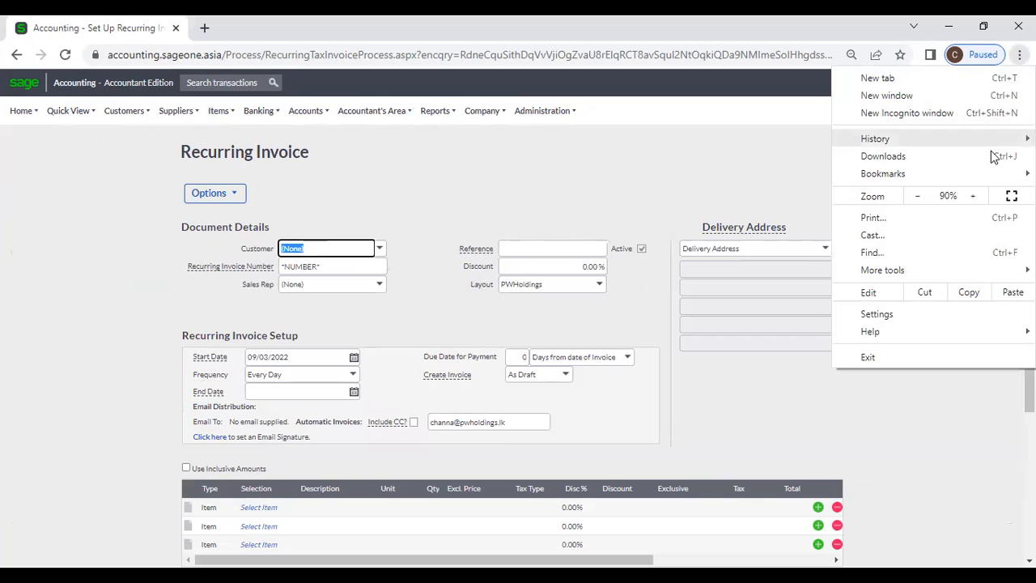
click(973, 195)
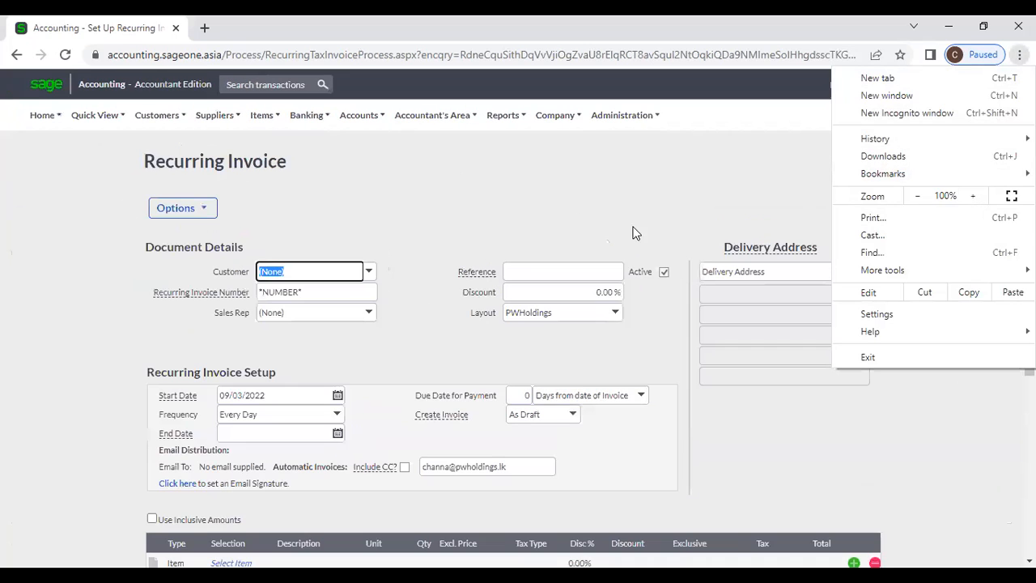
click(396, 253)
click(369, 271)
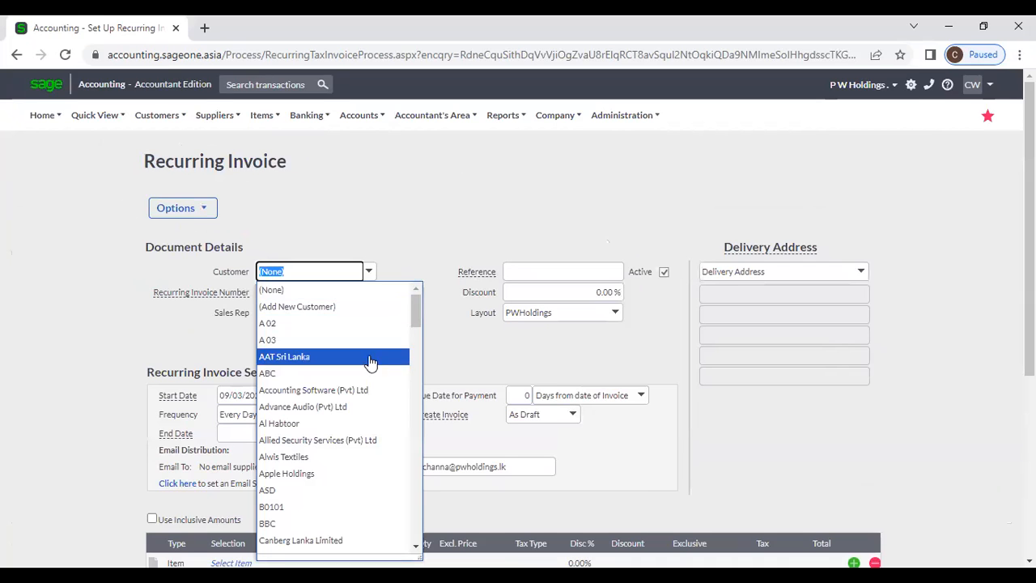
click(372, 390)
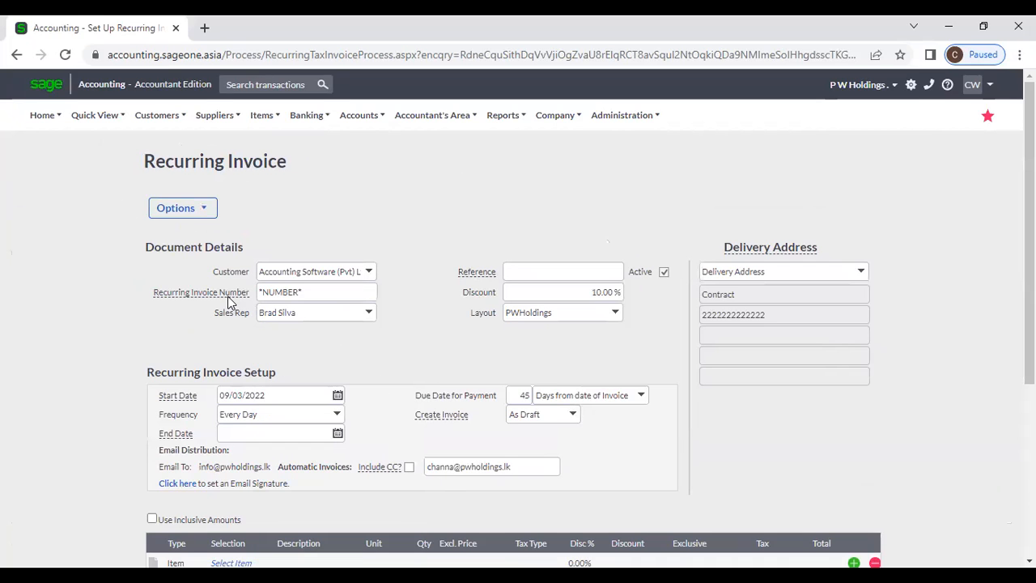
Step: Examine the recurring invoice's reference suggestions, discount field, available layouts, and the start date's calendar and help note
mouse_move(228, 297)
click(568, 269)
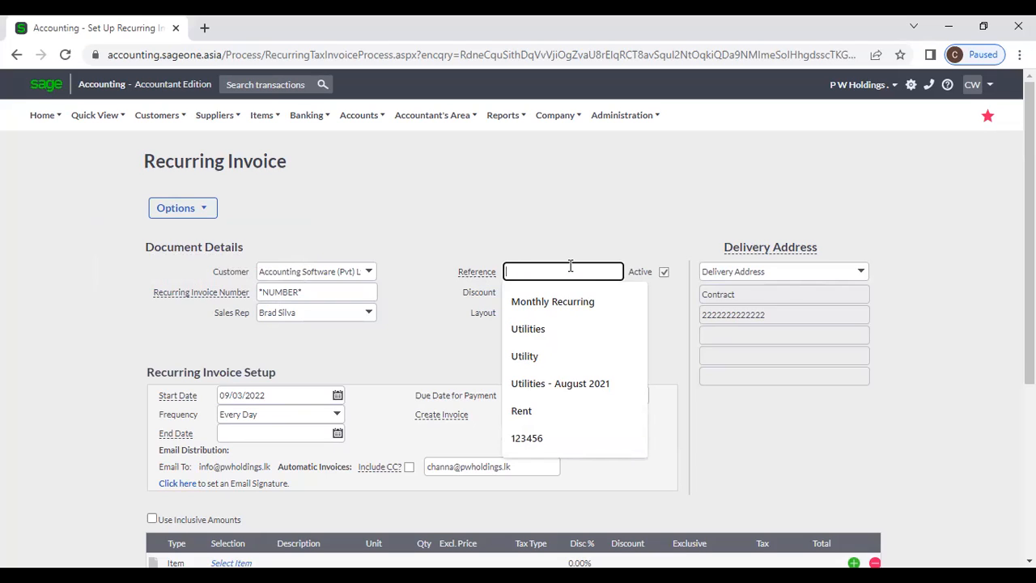
click(564, 239)
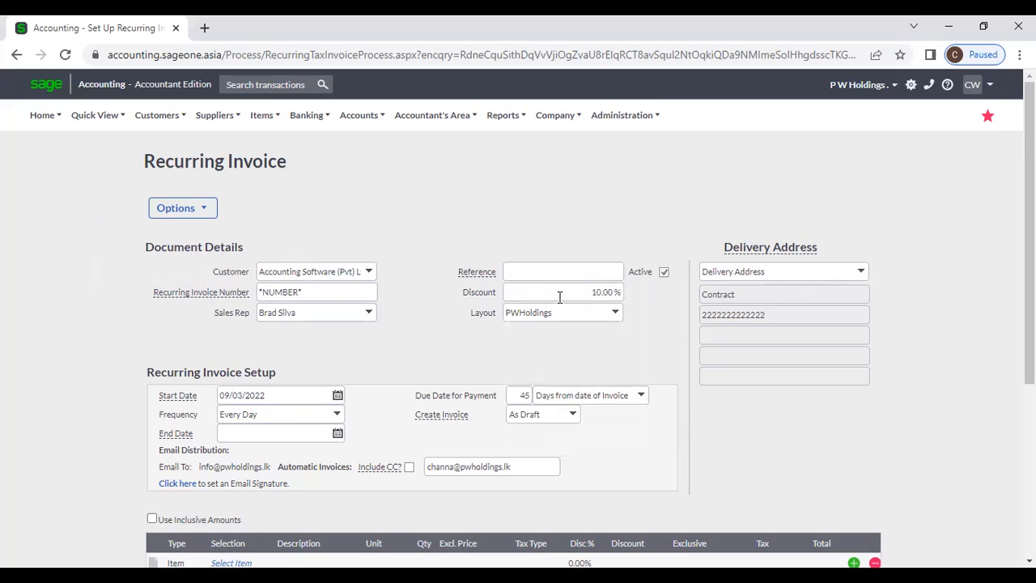
click(573, 294)
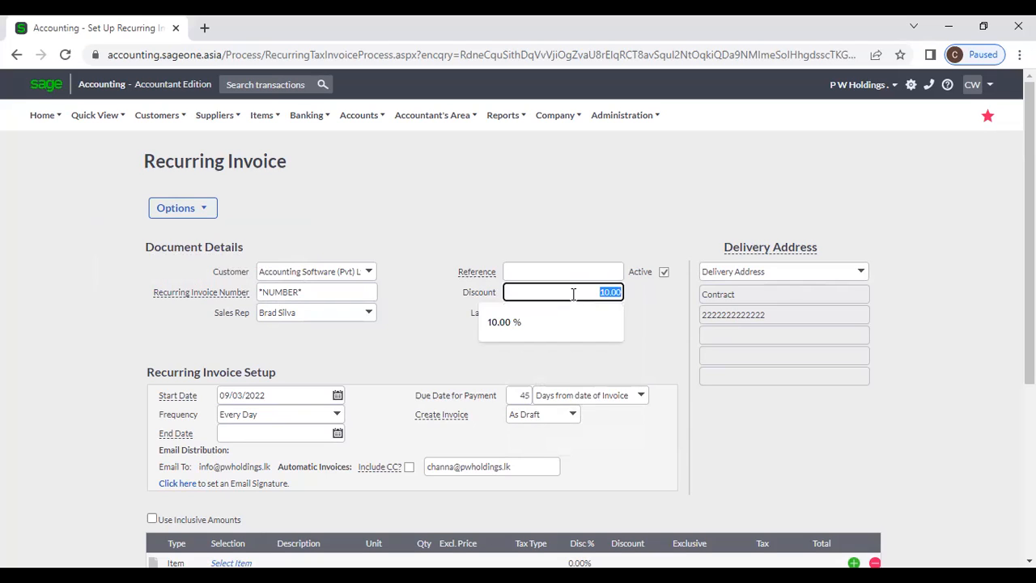
click(576, 250)
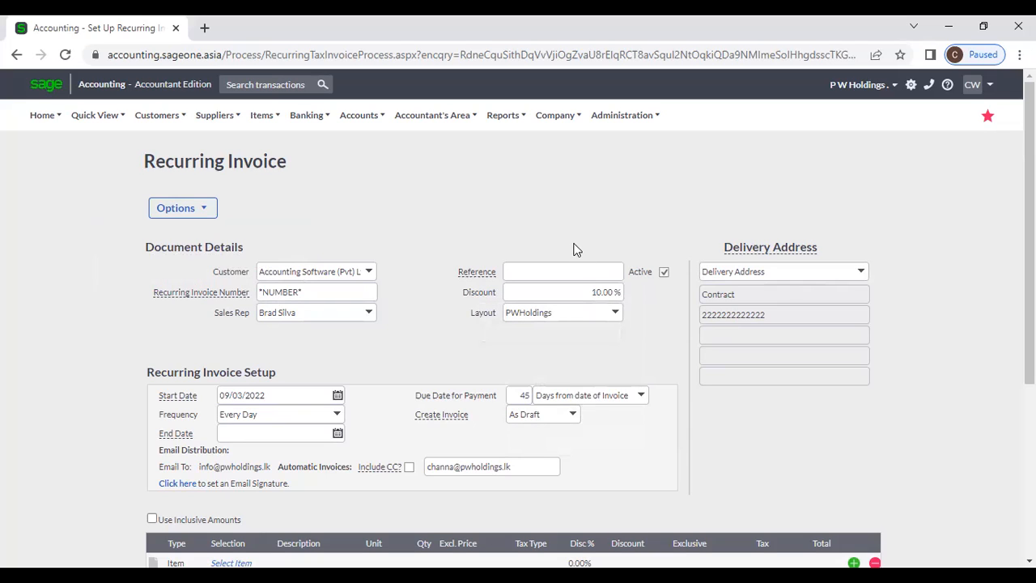
click(612, 316)
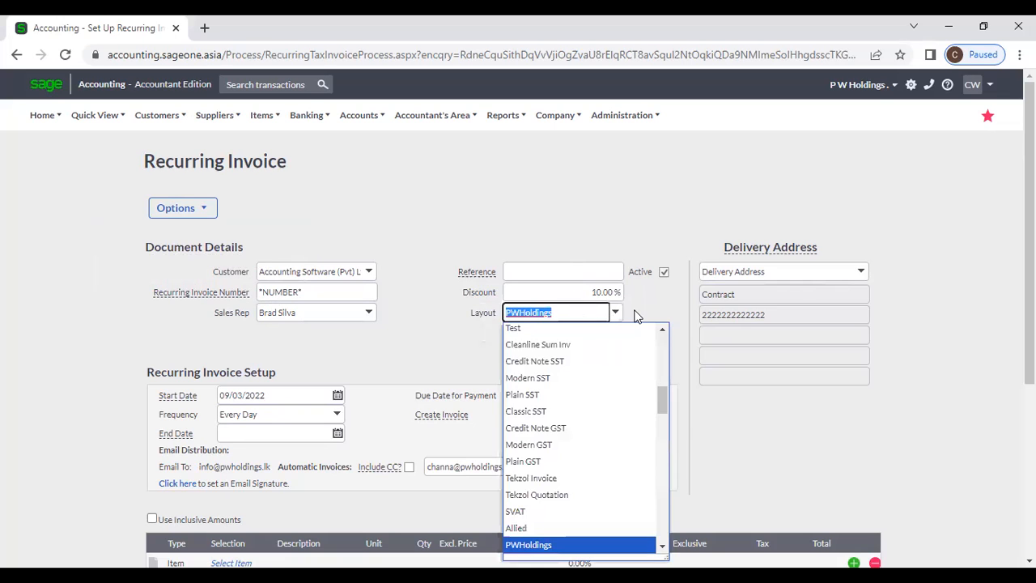
click(635, 315)
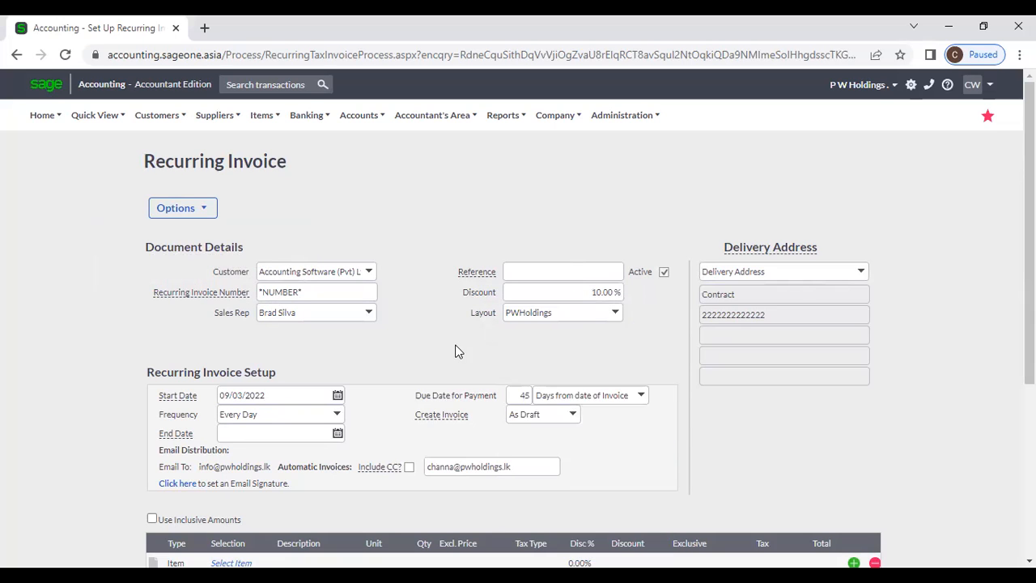
scroll(458, 351, down, 1)
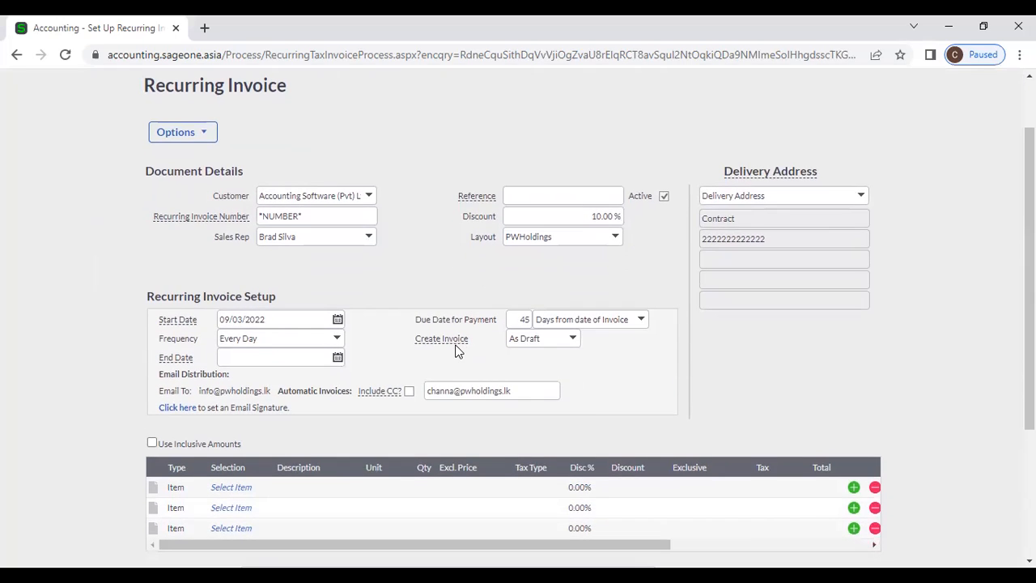
click(337, 321)
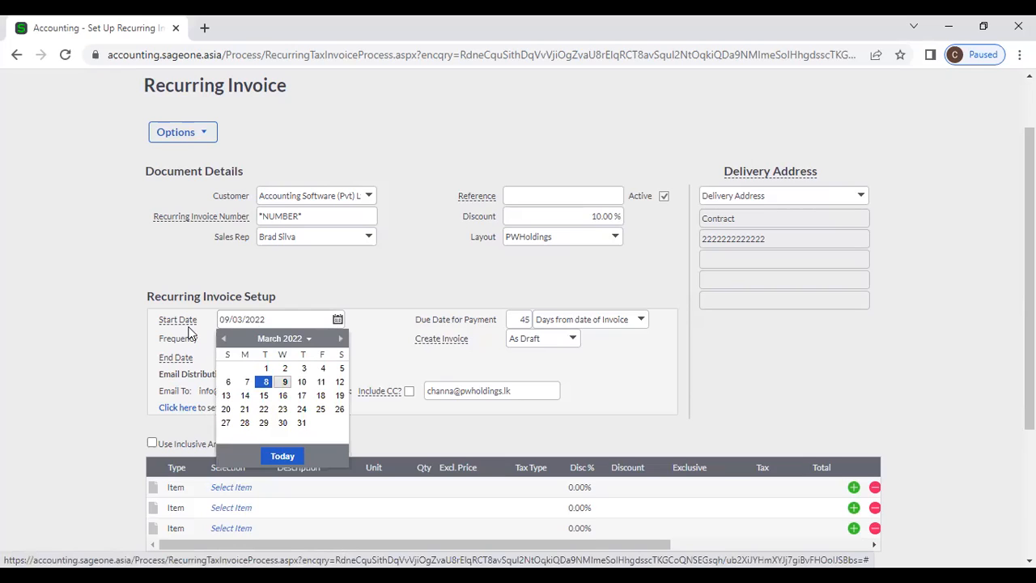
mouse_move(176, 325)
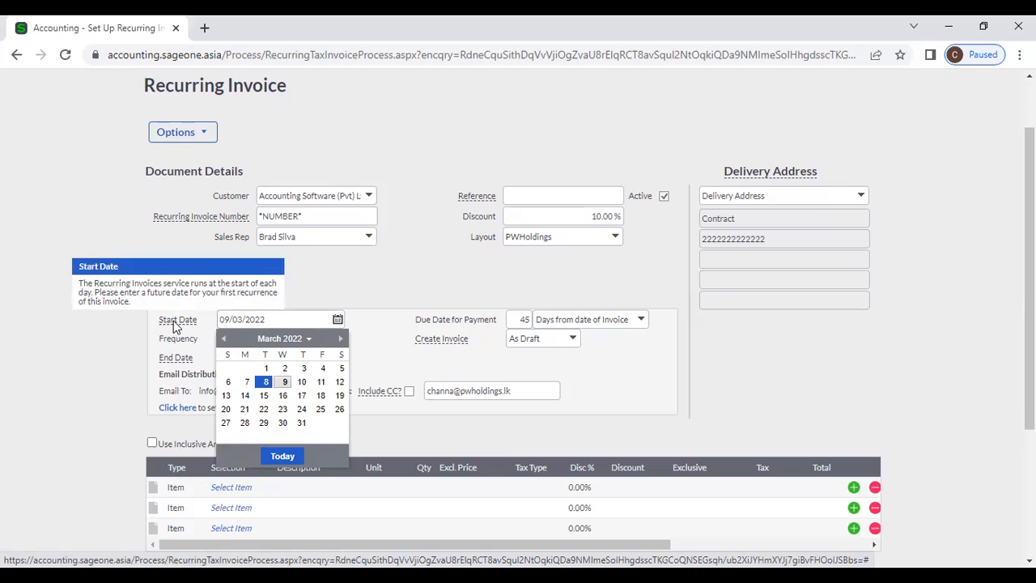
click(362, 281)
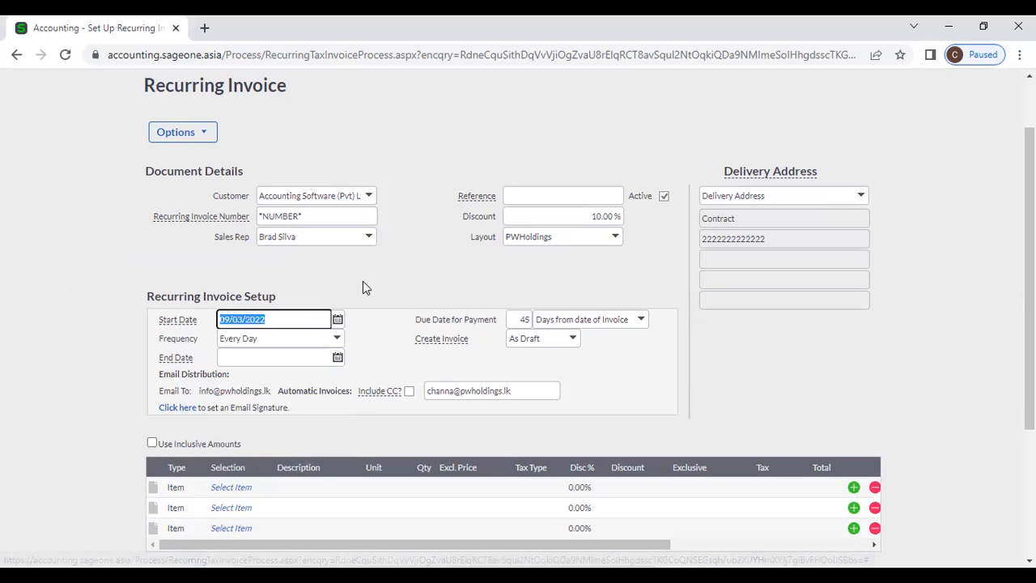
Step: Set the recurring invoice's frequency to Every Month
click(338, 341)
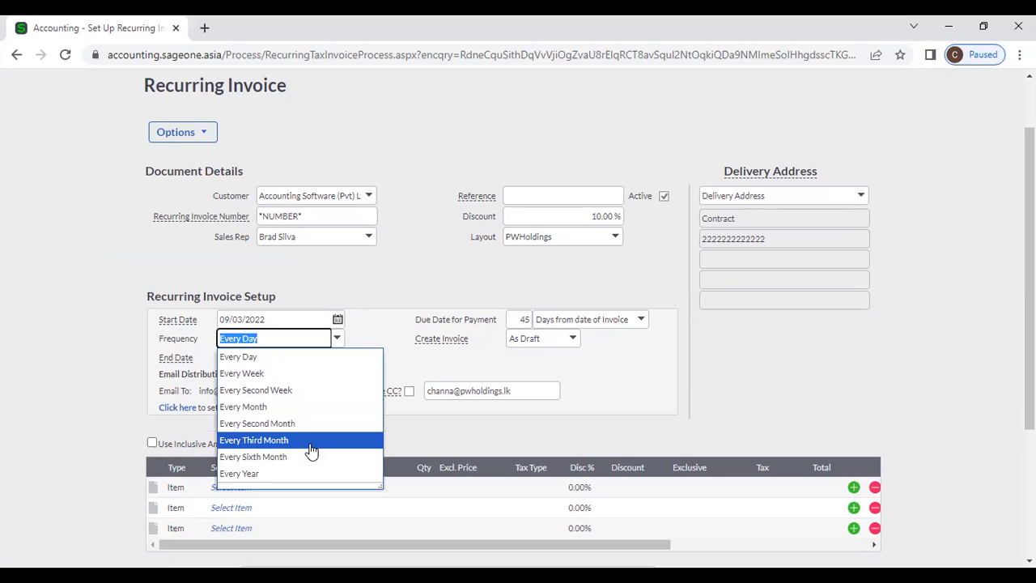
click(371, 331)
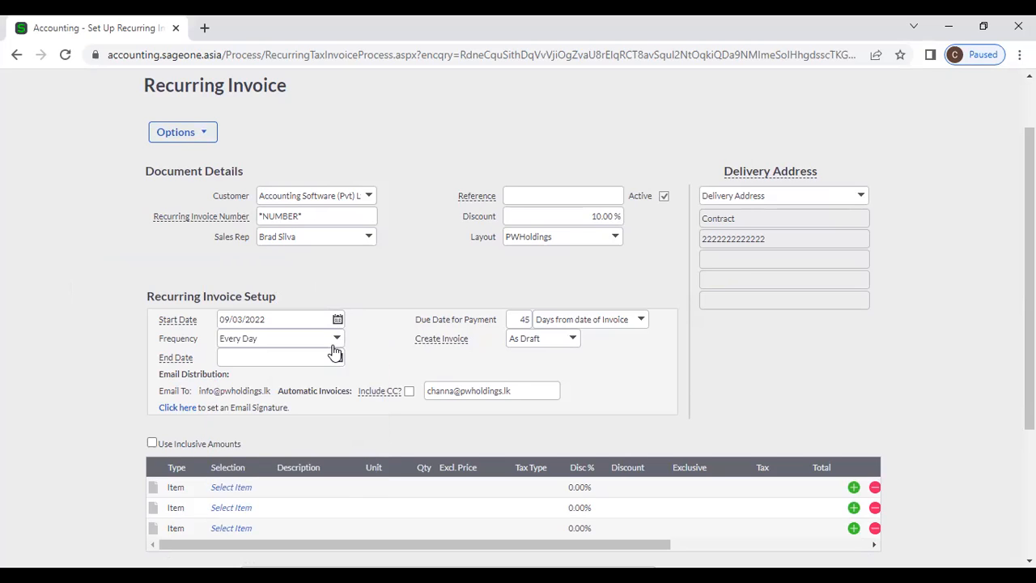
click(337, 340)
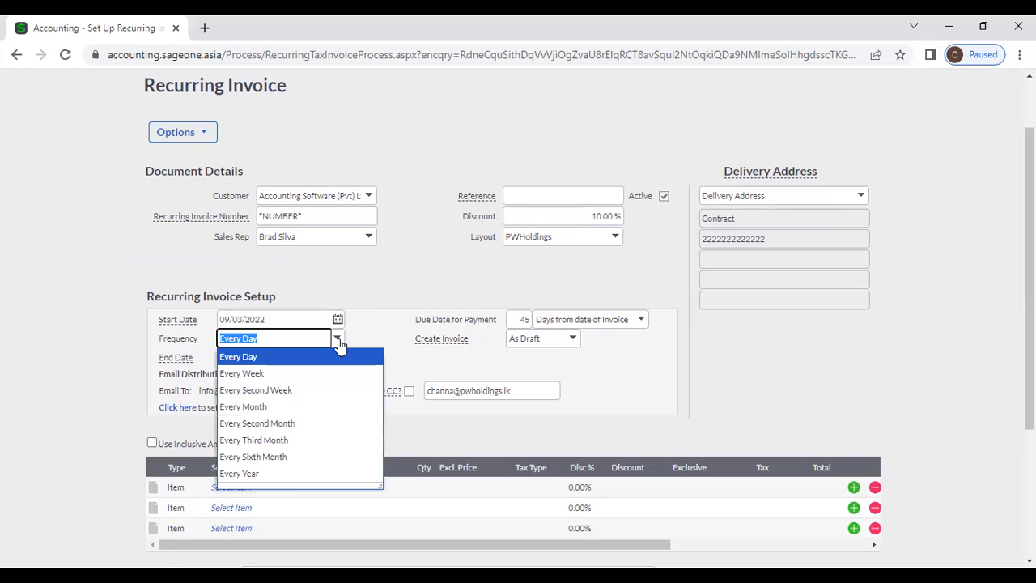
click(316, 407)
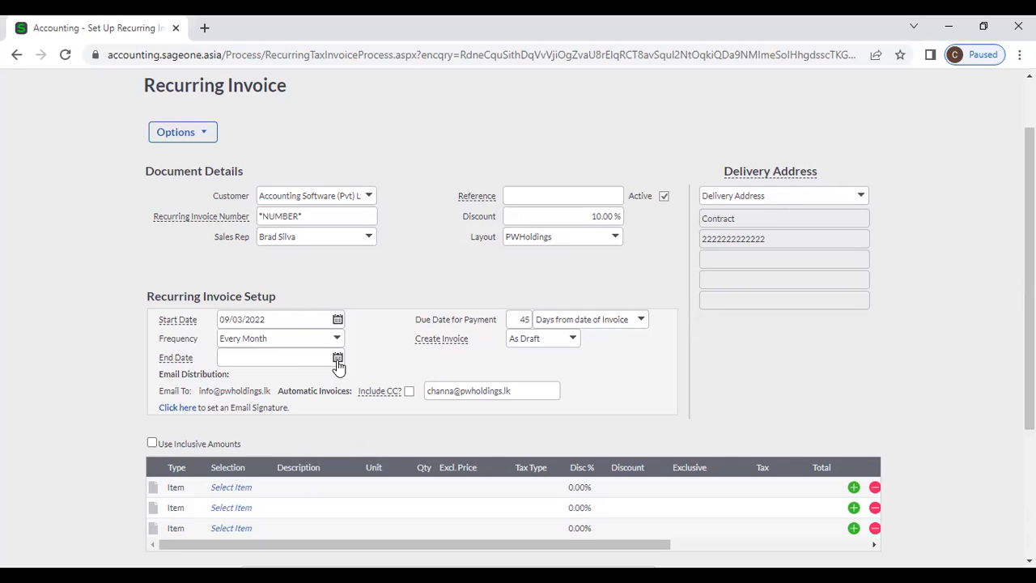
Step: Examine the end date calendar and the available due date terms for payment
click(338, 361)
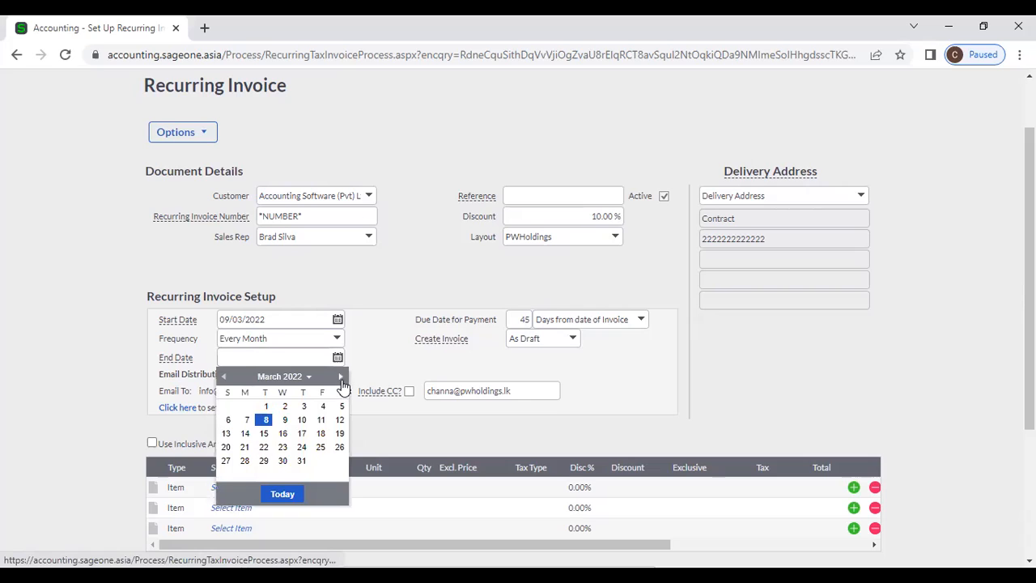
click(336, 368)
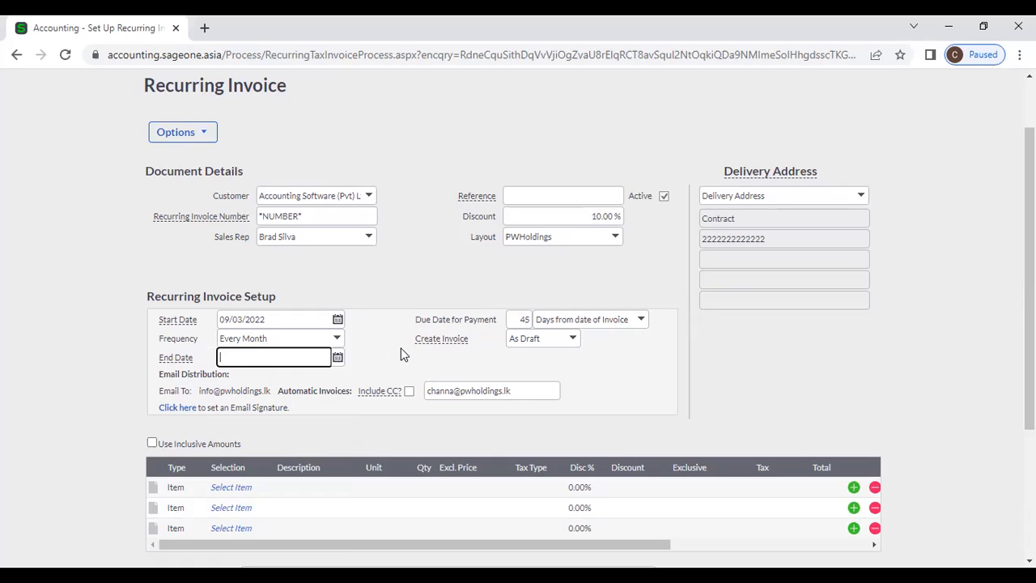
click(515, 319)
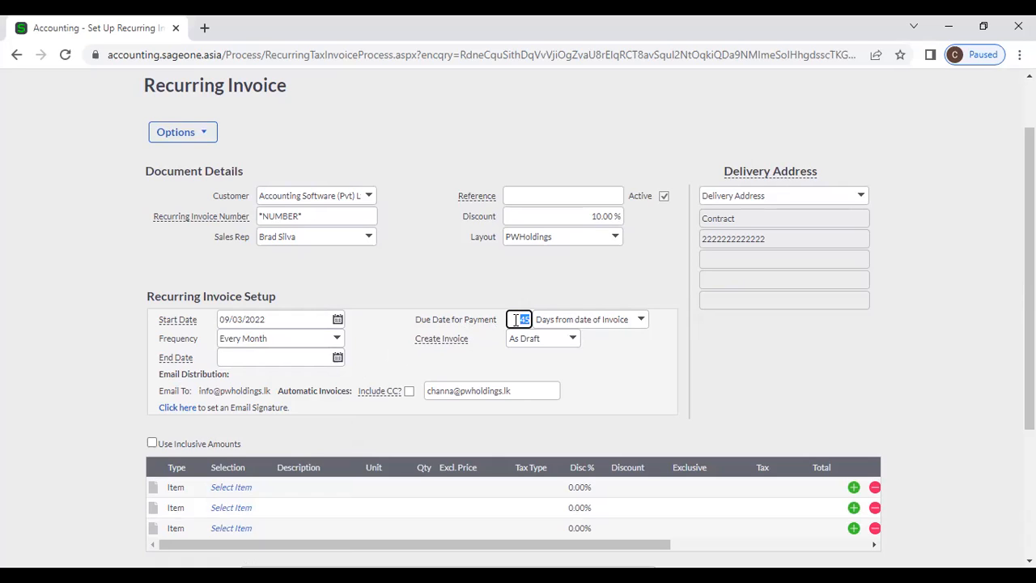
click(621, 348)
click(642, 322)
click(643, 323)
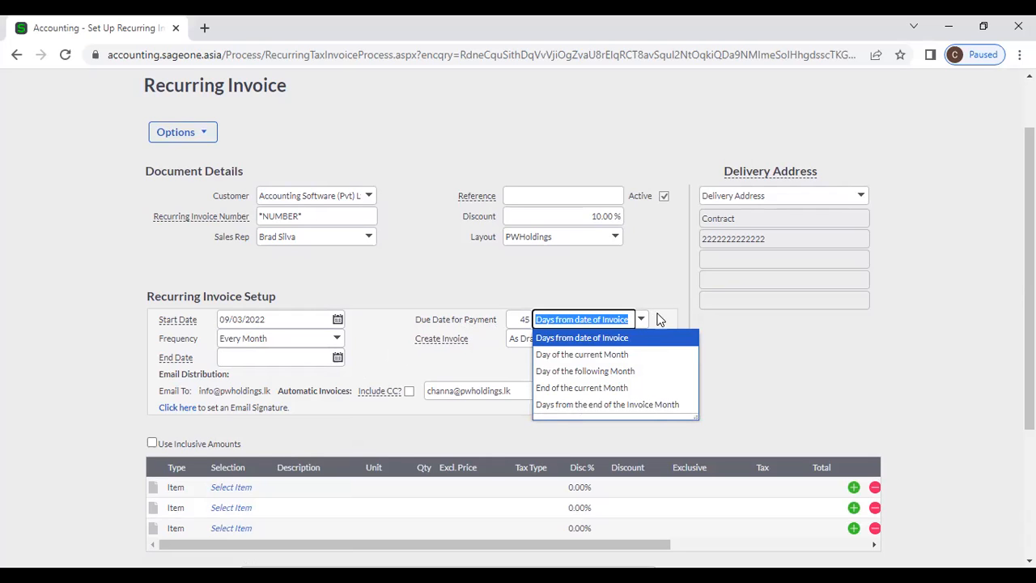
click(667, 269)
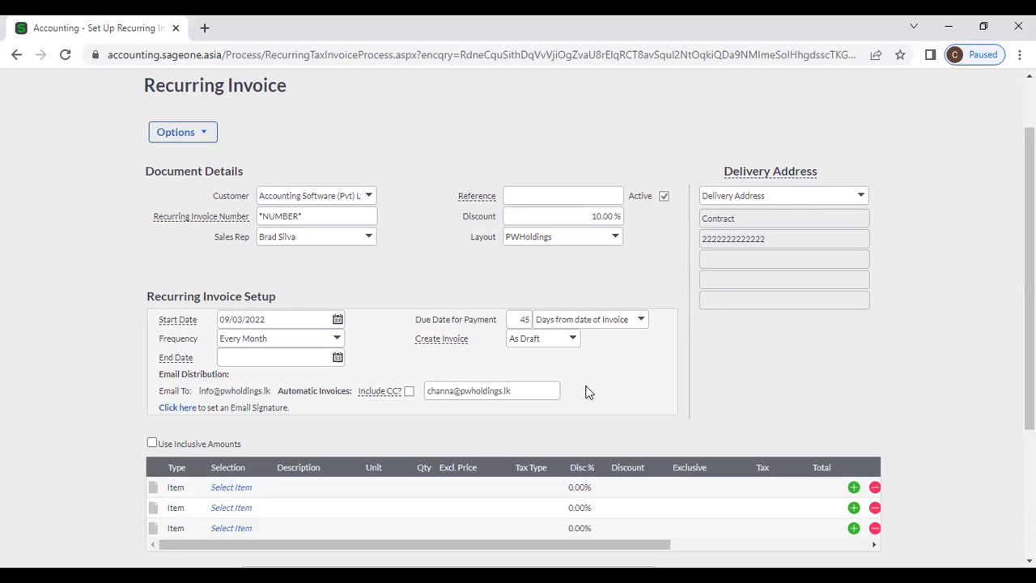
Step: Switch the invoice creation method to Automatically and return it to As Draft
click(573, 340)
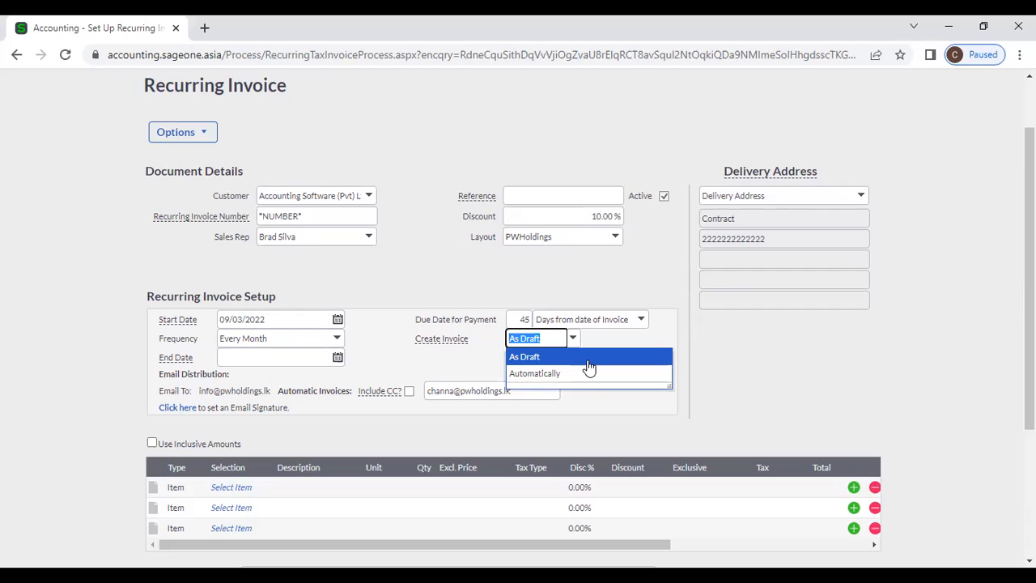
click(623, 338)
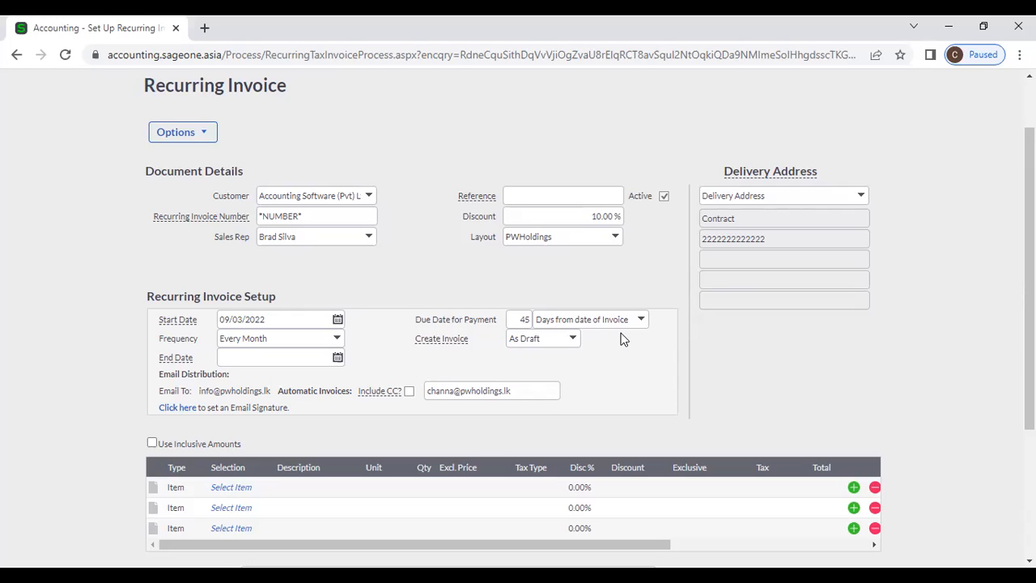
click(572, 339)
click(564, 373)
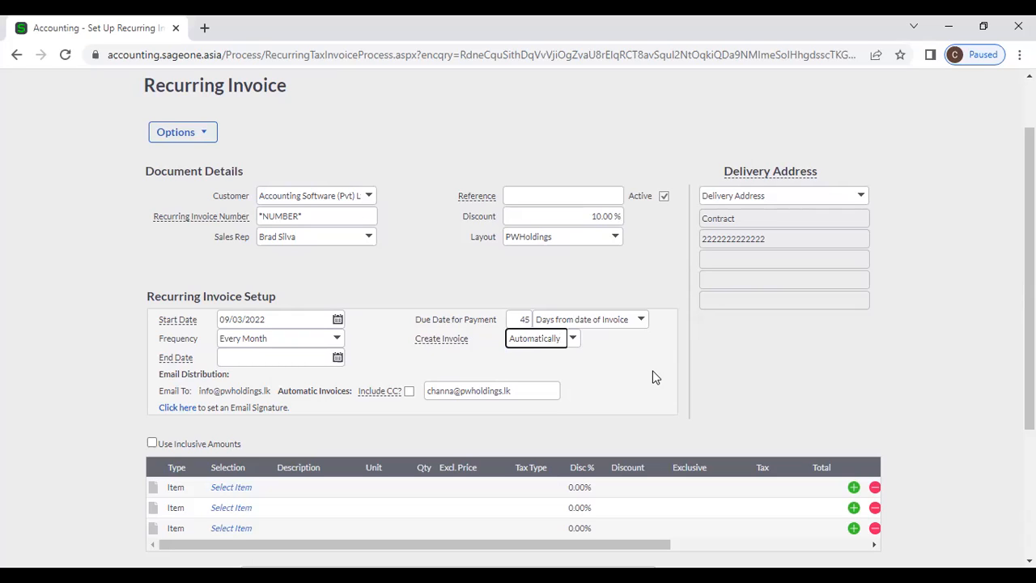
click(574, 340)
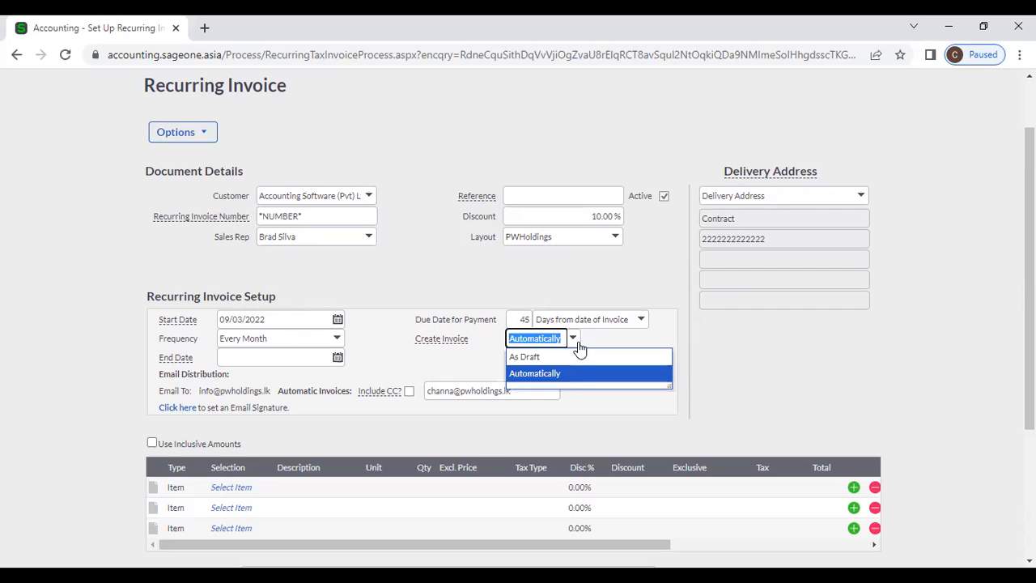
click(579, 361)
click(578, 360)
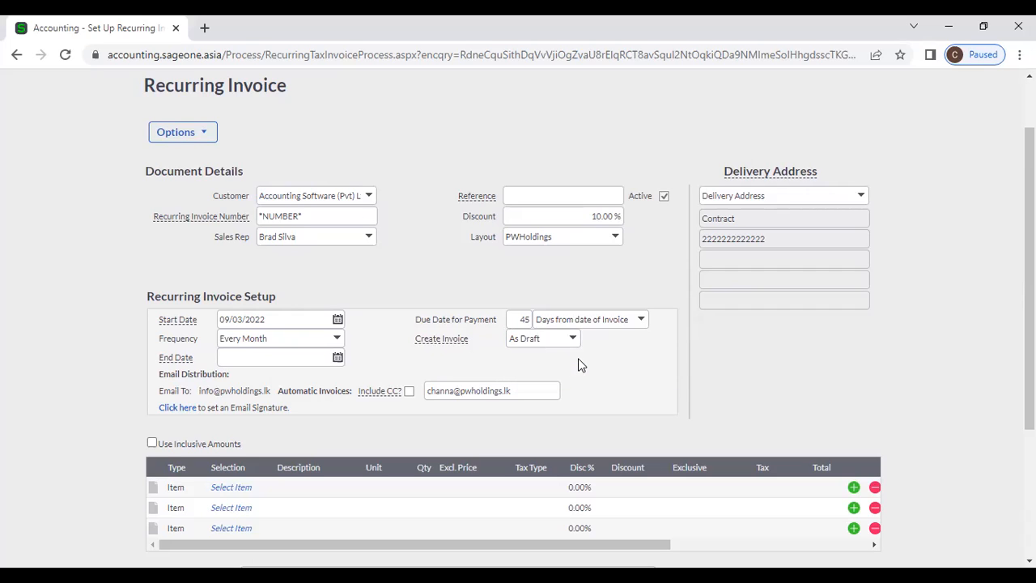
Step: Set the recurring invoice's creation method to Automatically
click(574, 339)
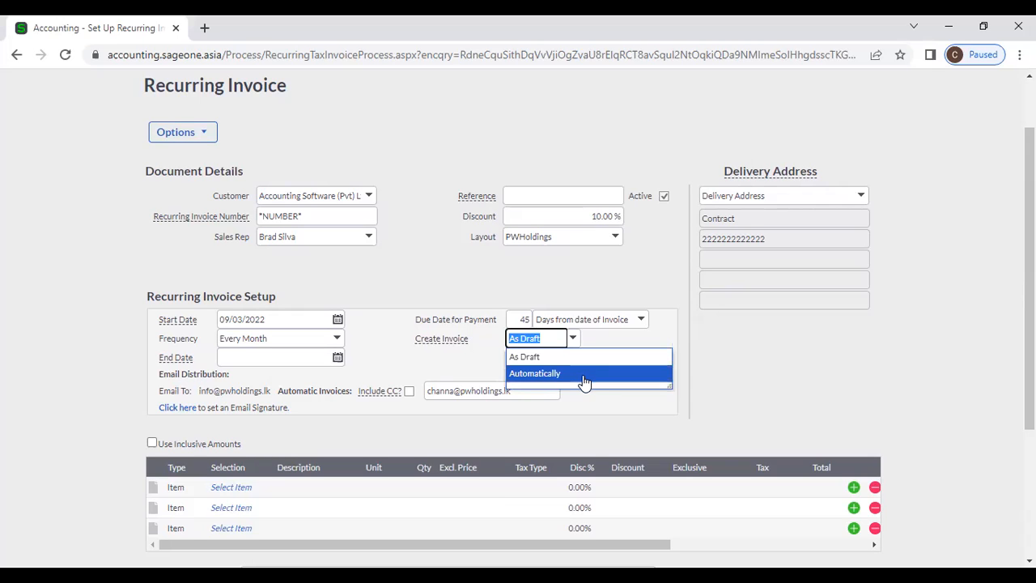
click(584, 375)
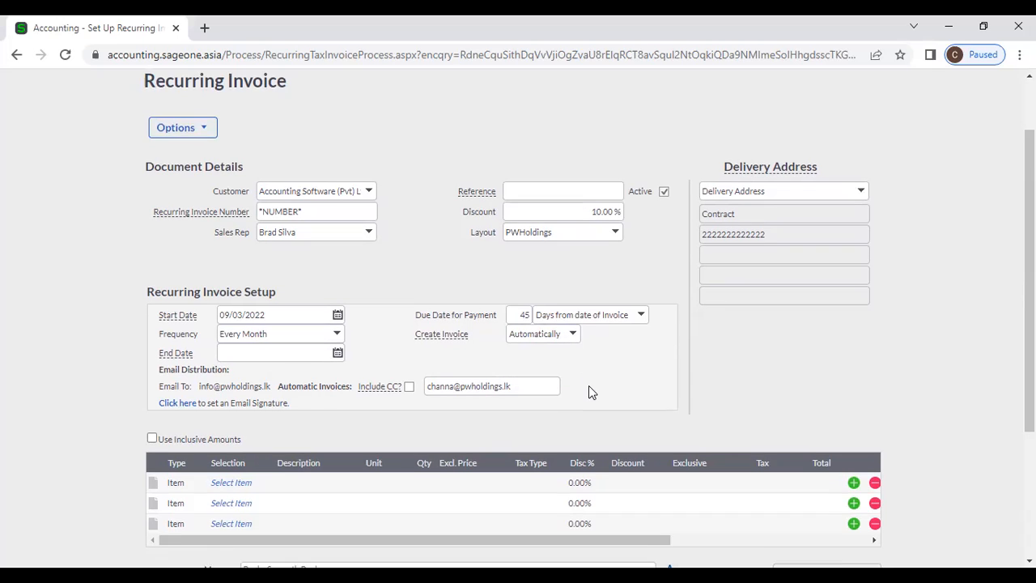
scroll(590, 392, down, 1)
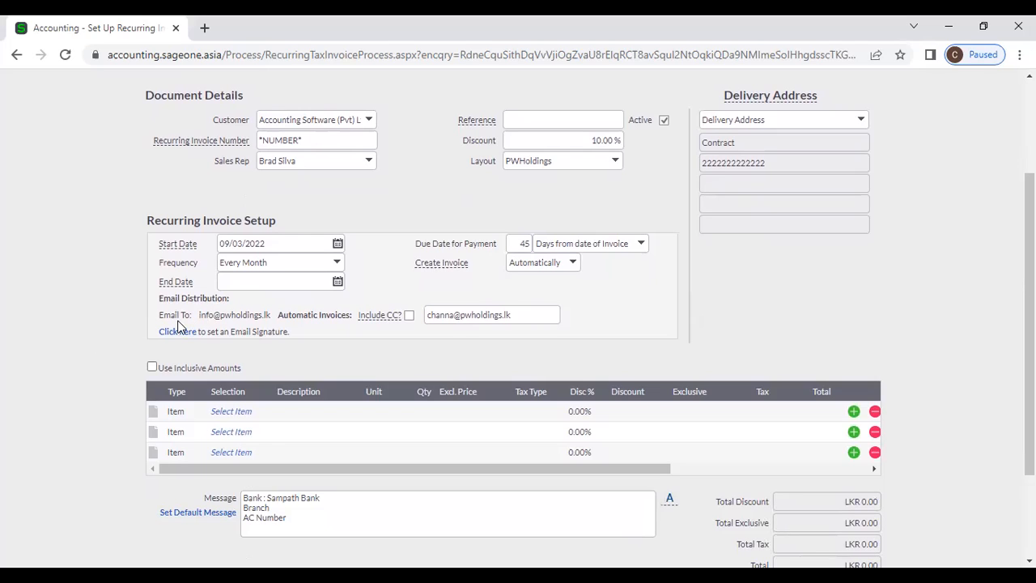
Step: Review the recipient's email and include the CC address in the automatic invoice email distribution
click(204, 318)
drag(204, 318, 274, 324)
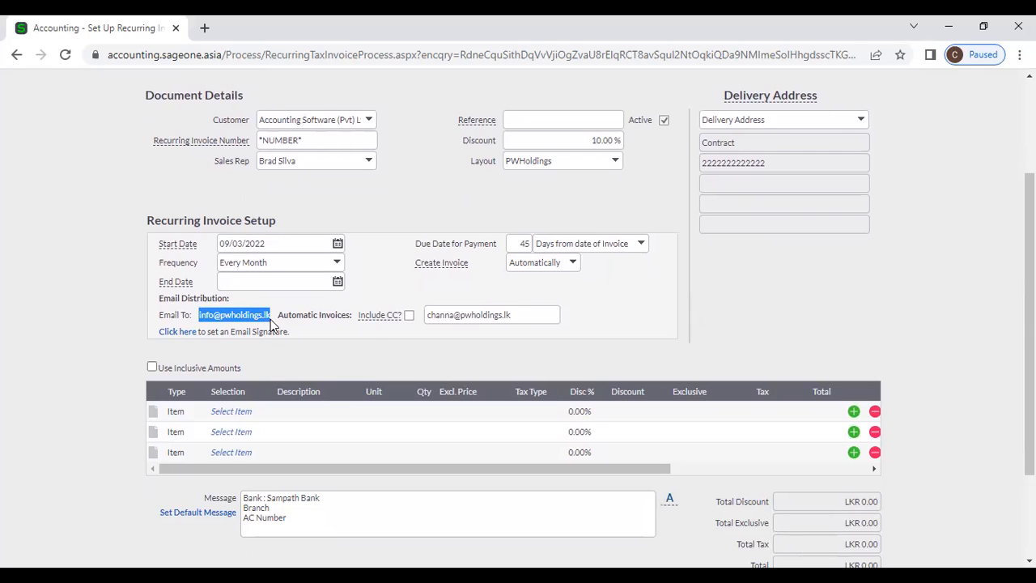
click(409, 315)
click(527, 314)
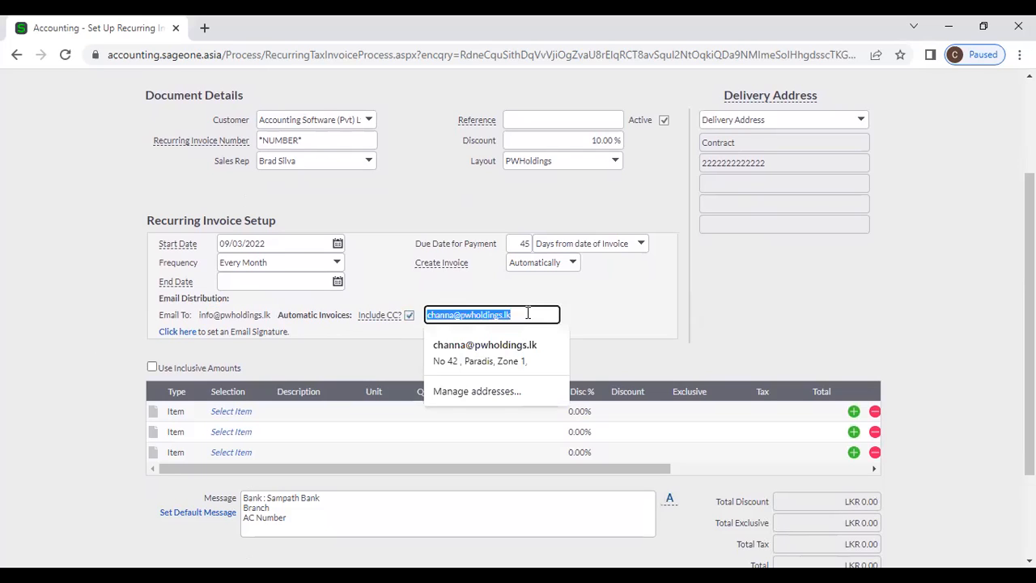
click(604, 317)
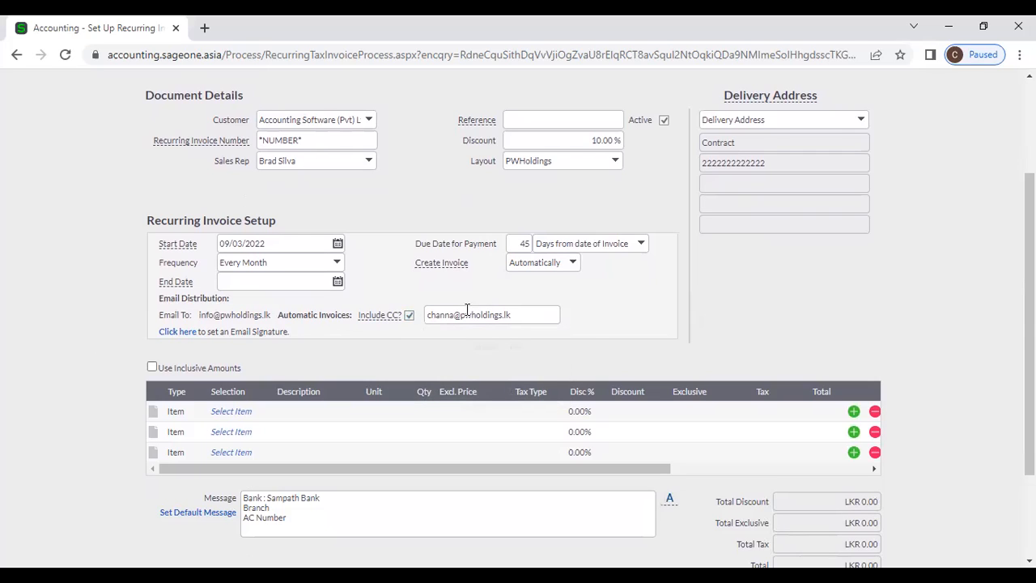
Step: Add the FAO item to the first invoice line with an exclusive price of LKR 100,000
click(241, 414)
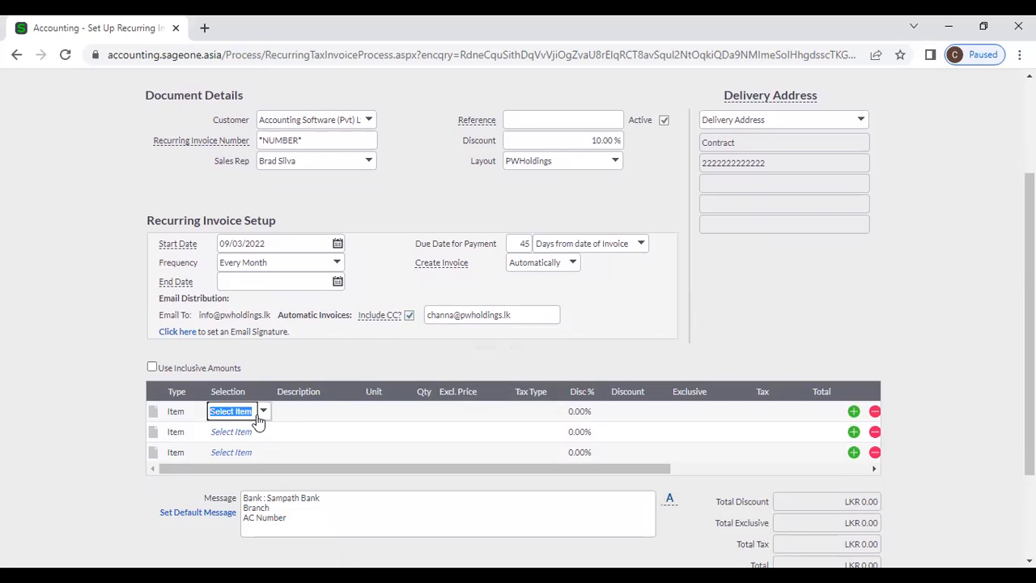
text(fa)
key(Tab)
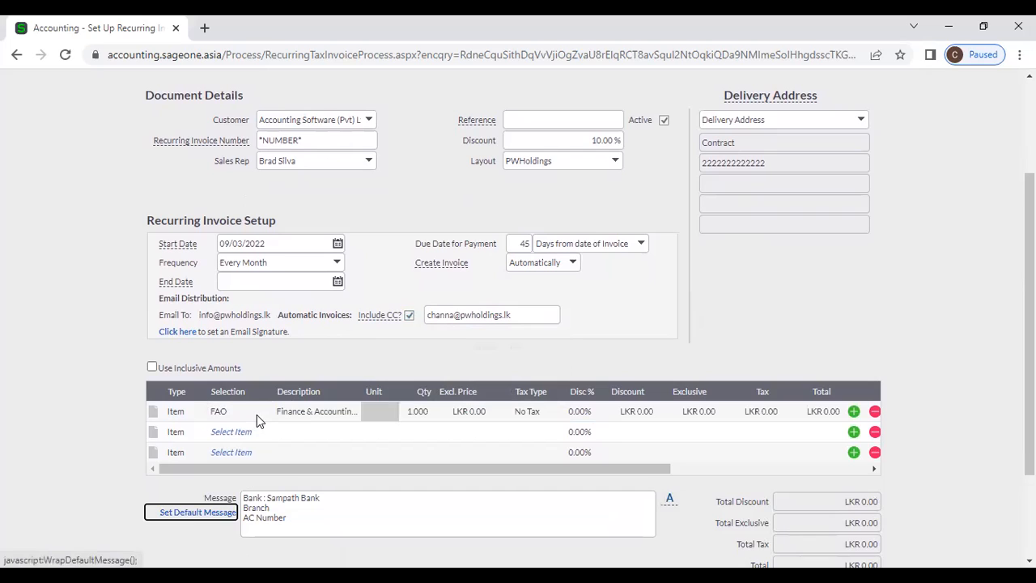
key(Tab)
key(Tab)
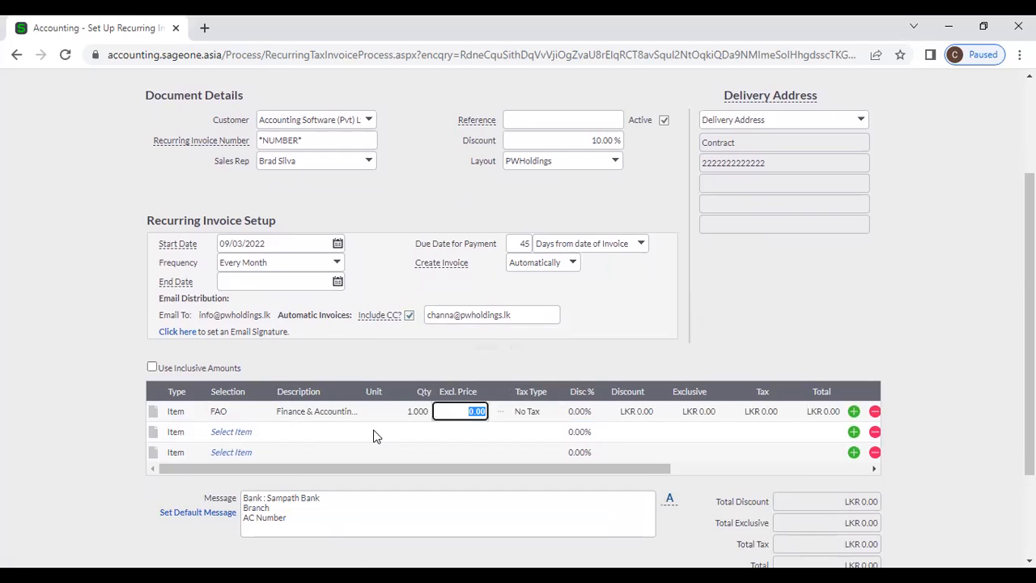
text(100000)
key(Tab)
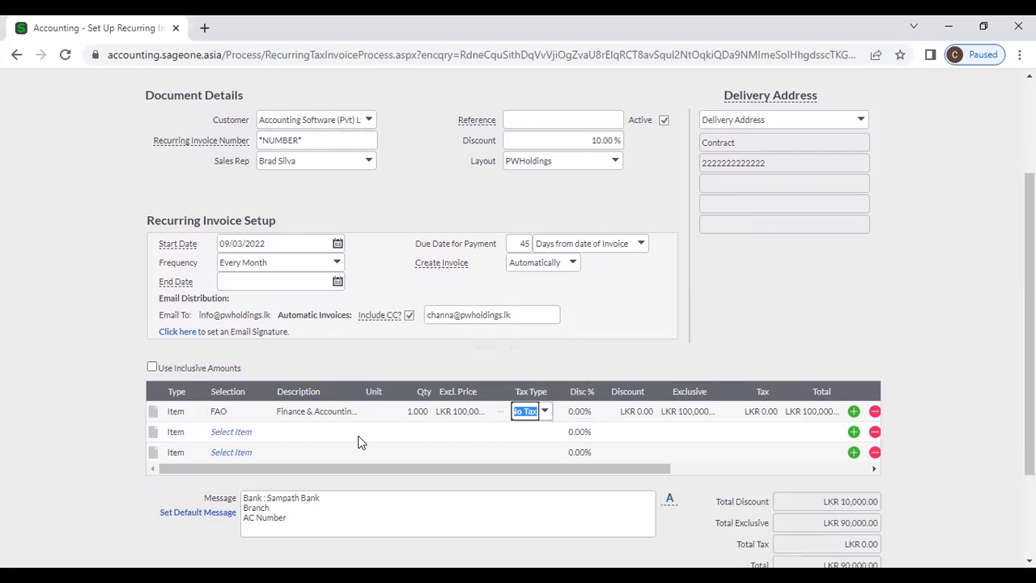
Step: Review the FAO line's remaining columns and add the line comment "Accounting Charges"
scroll(564, 362, down, 3)
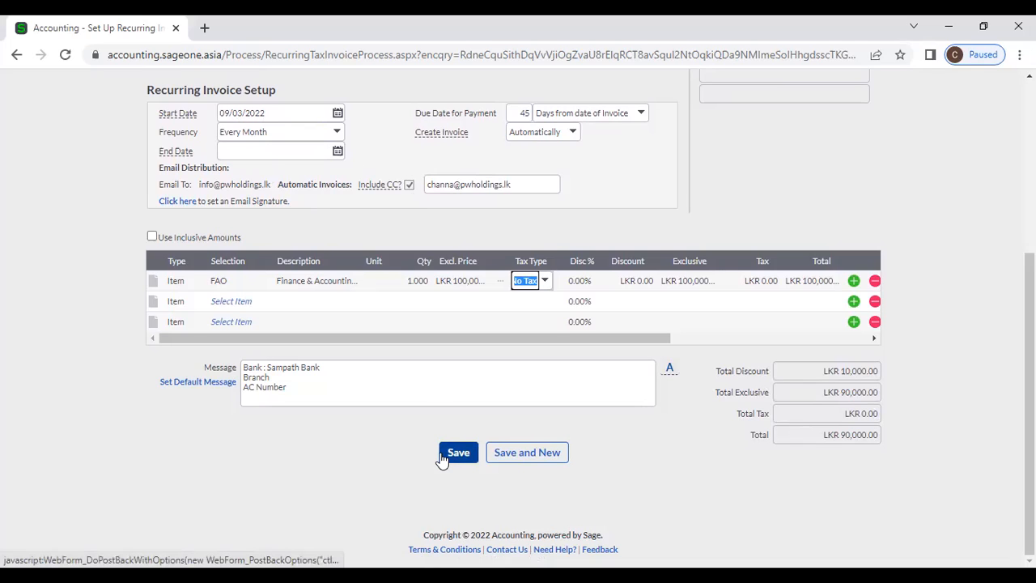
drag(592, 337, 773, 344)
click(680, 283)
drag(691, 336, 193, 318)
drag(154, 287, 180, 303)
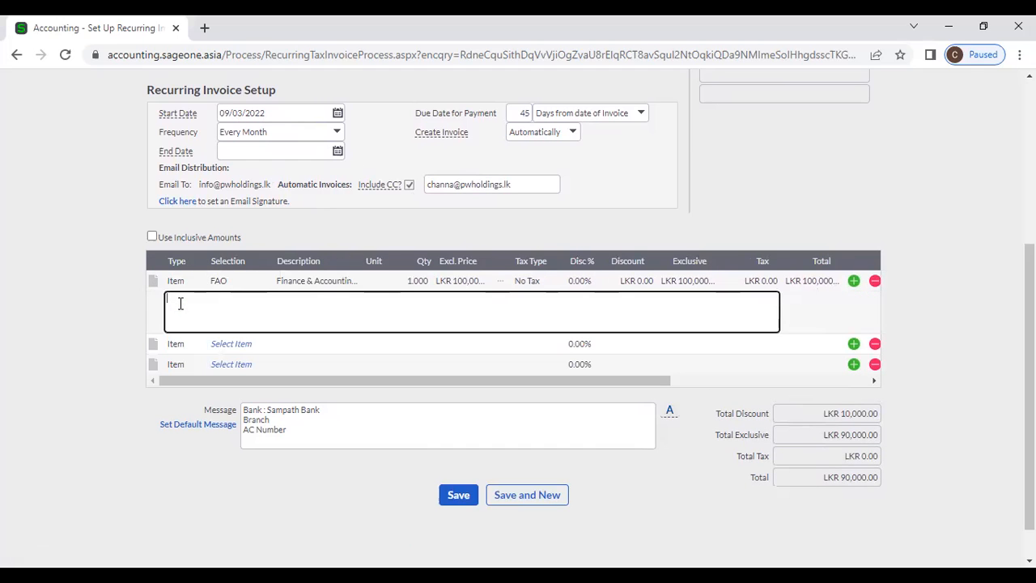
text(Accounting Charges)
Step: Review the invoice message with the bank details and save the recurring invoice
click(309, 429)
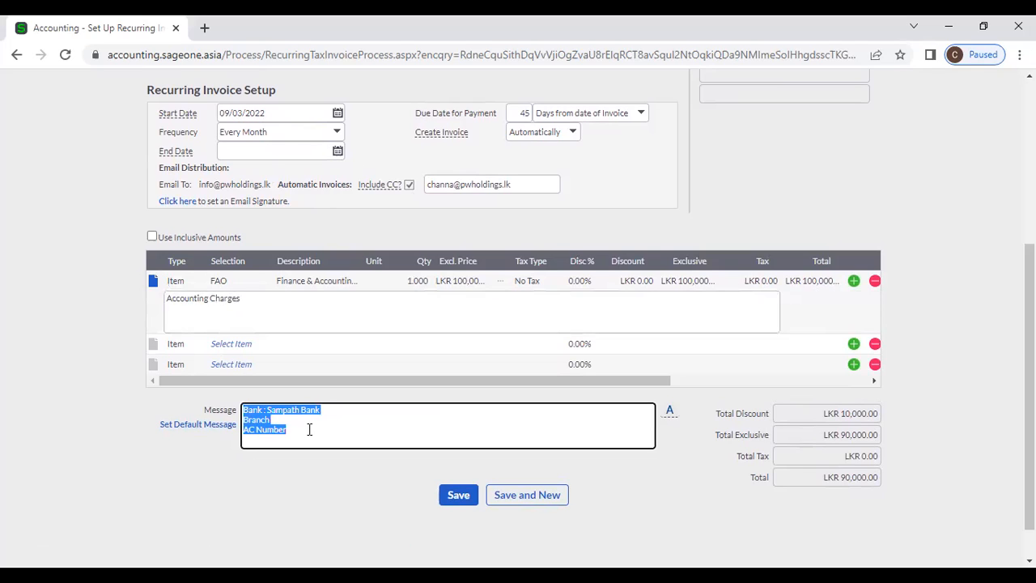
click(684, 493)
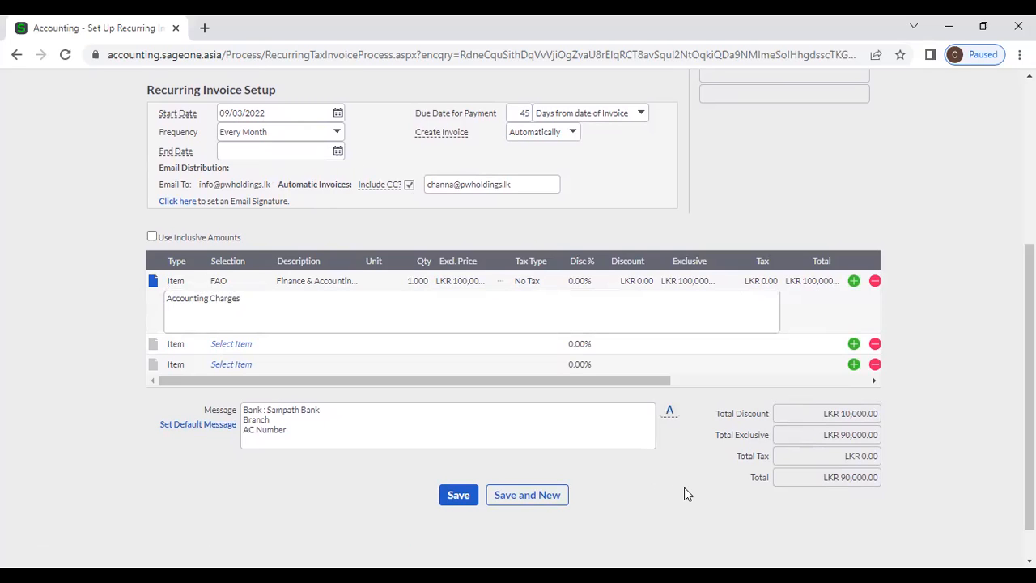
scroll(457, 445, up, 2)
scroll(459, 468, down, 2)
click(463, 495)
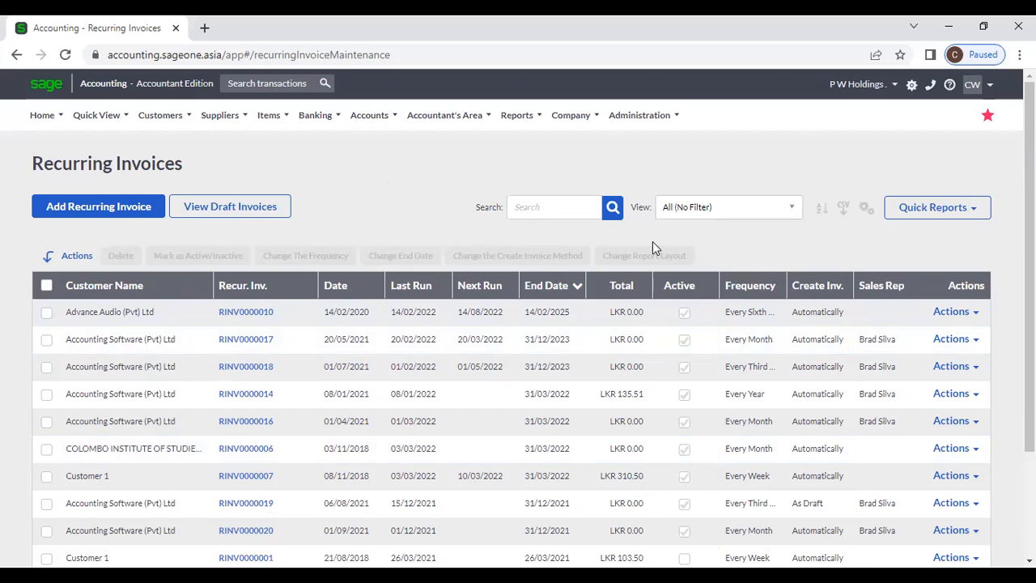
Step: Examine the columns available for customising the recurring invoices grid, leaving the selection as it is
click(867, 212)
click(854, 227)
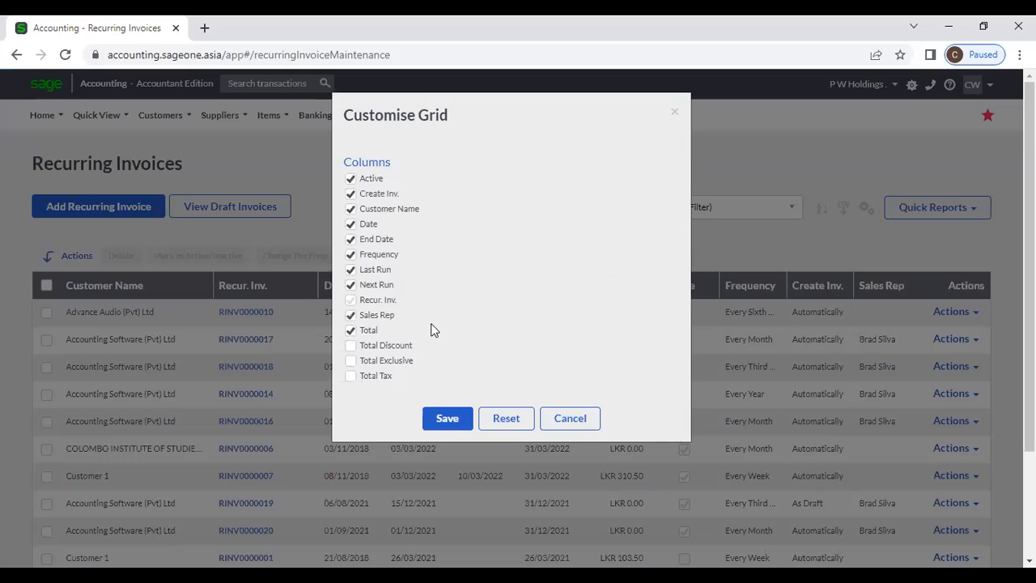
click(557, 420)
Step: Search the recurring invoices for "Acc" and clear the search
click(570, 212)
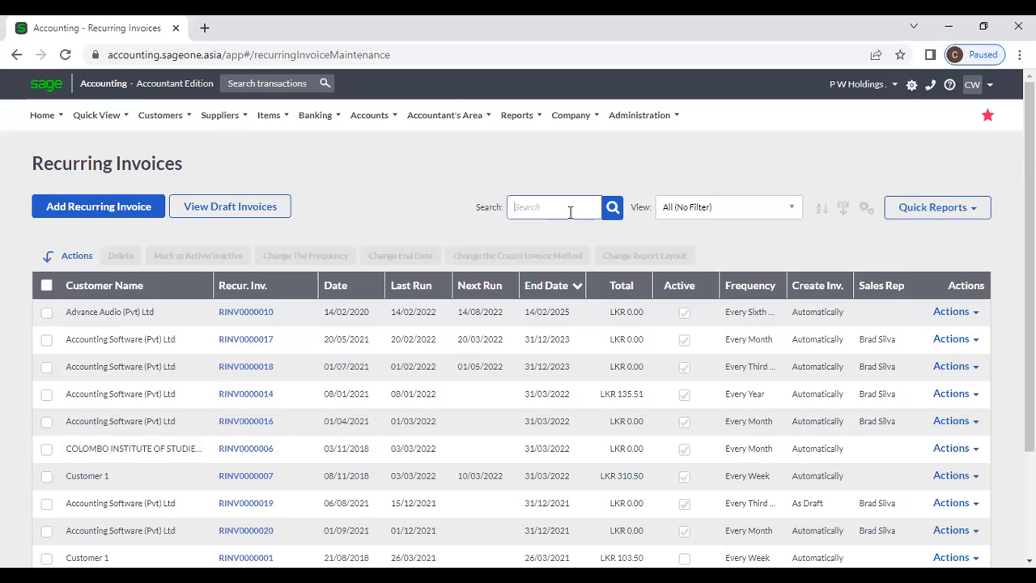
text(Acc)
key(Return)
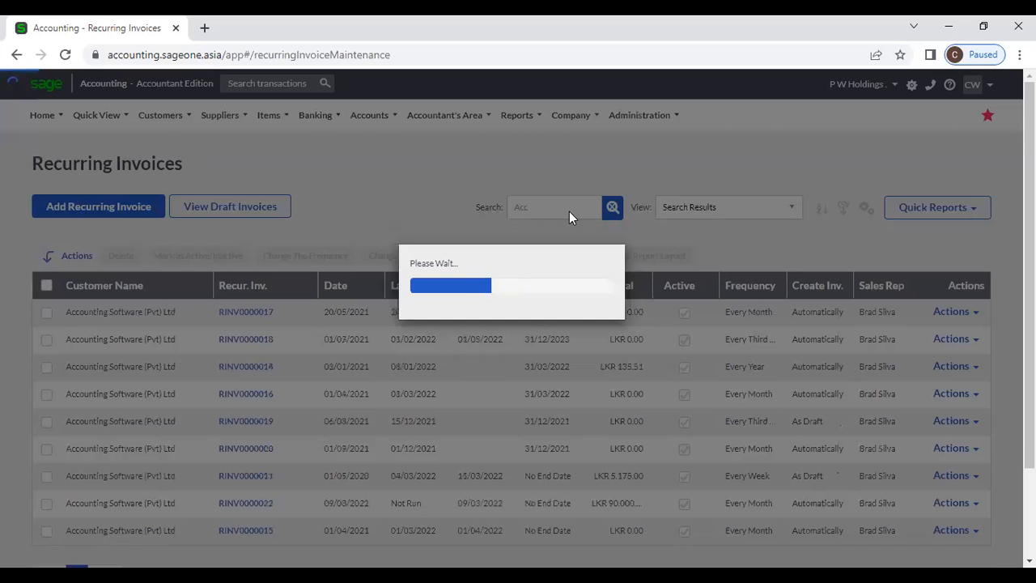
click(613, 207)
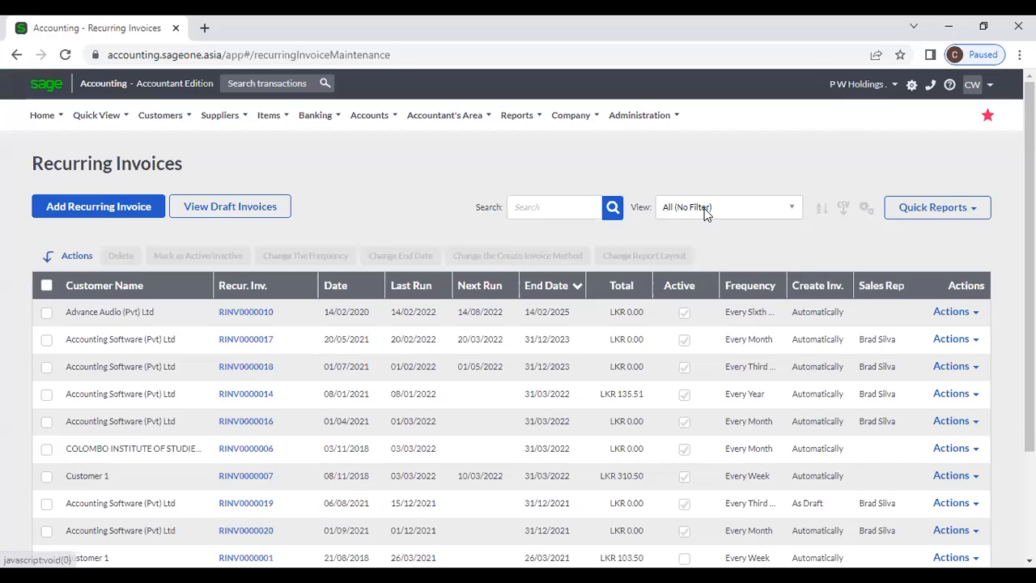
Step: View only the recurring invoices that are Ending Soon and return to the All (No Filter) view
click(704, 208)
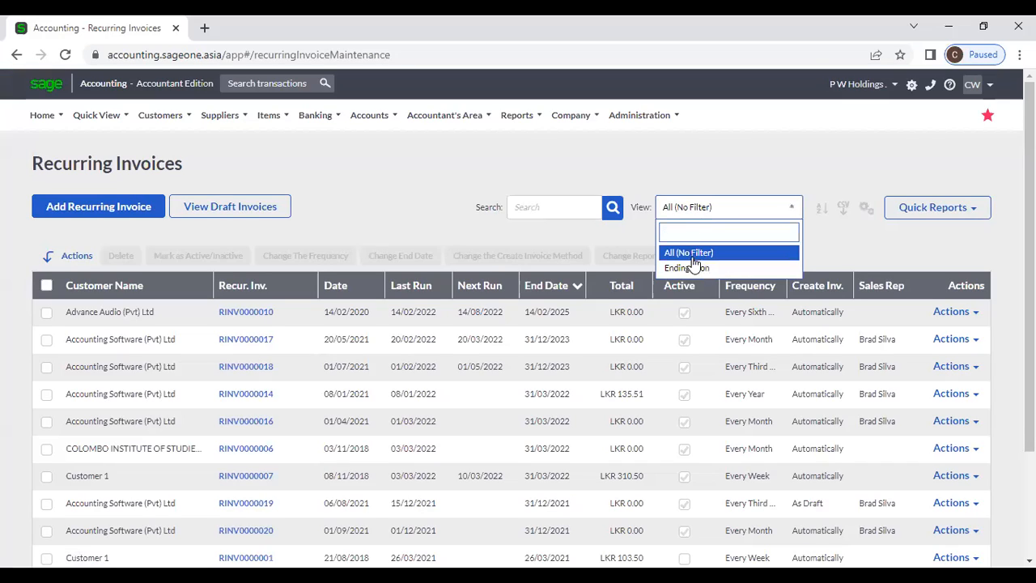
click(692, 268)
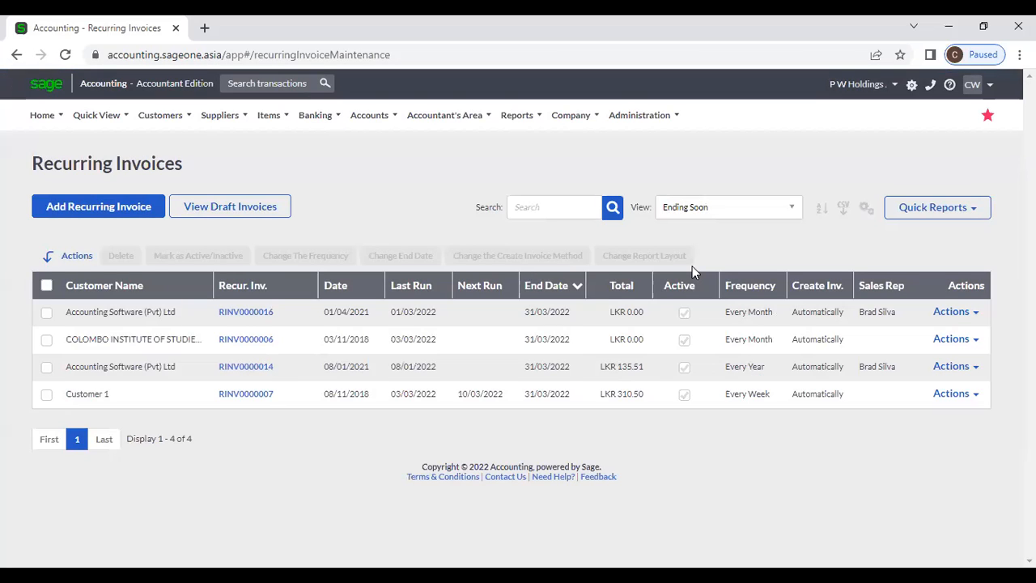
click(784, 207)
click(736, 253)
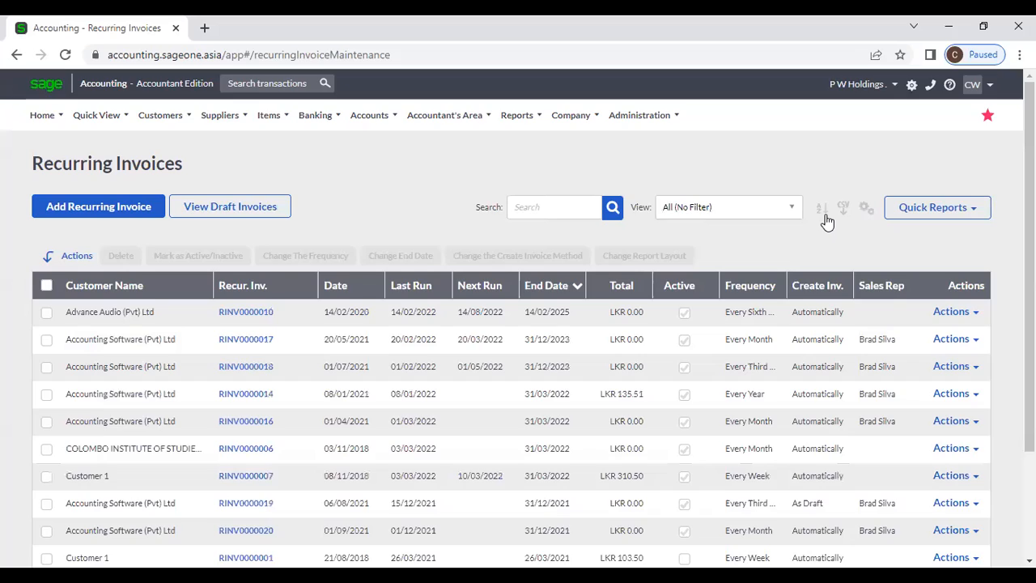
Step: Examine the multi-column sorting options with an extra sort level, without applying a sort
click(825, 217)
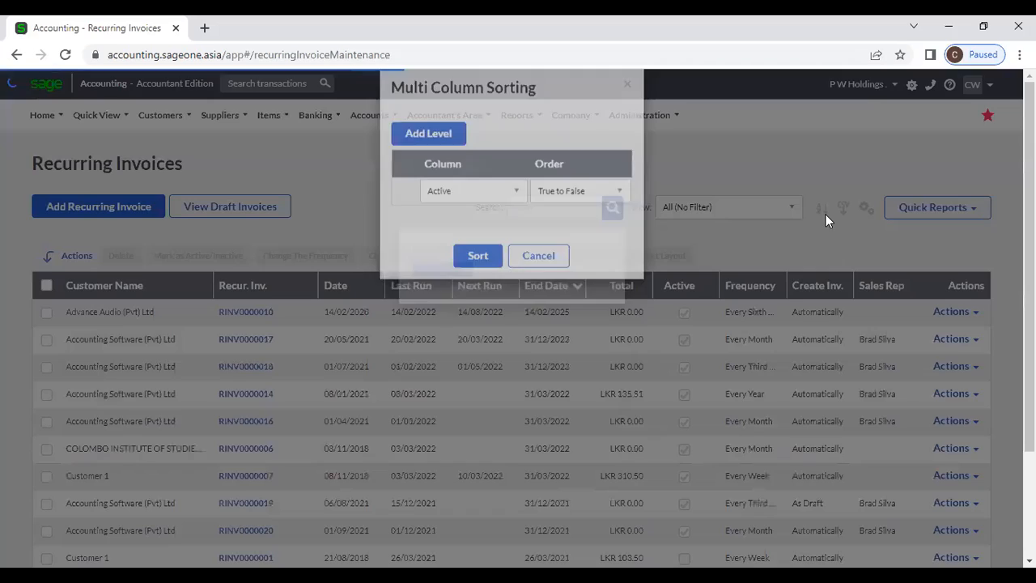
click(455, 166)
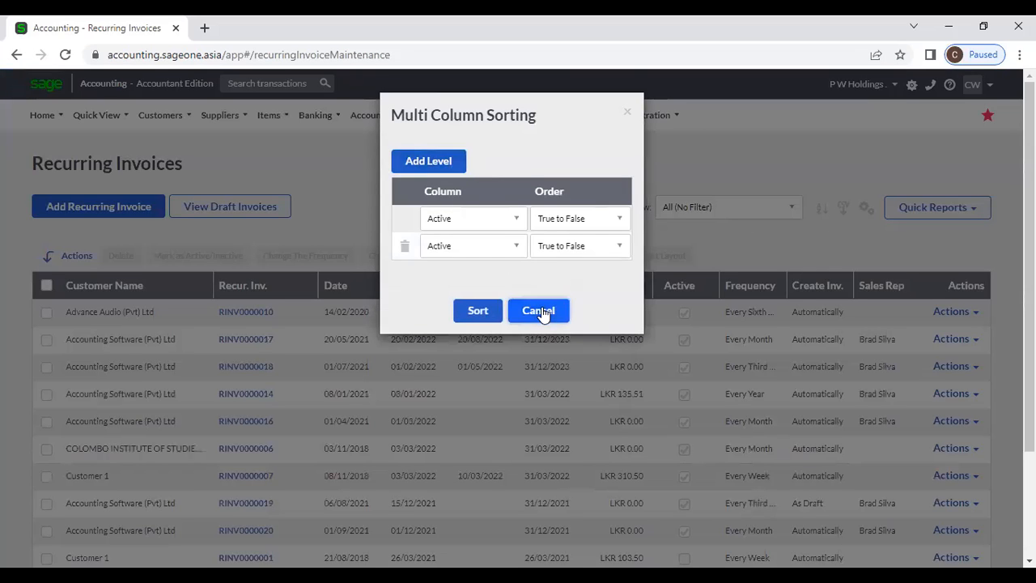
click(538, 310)
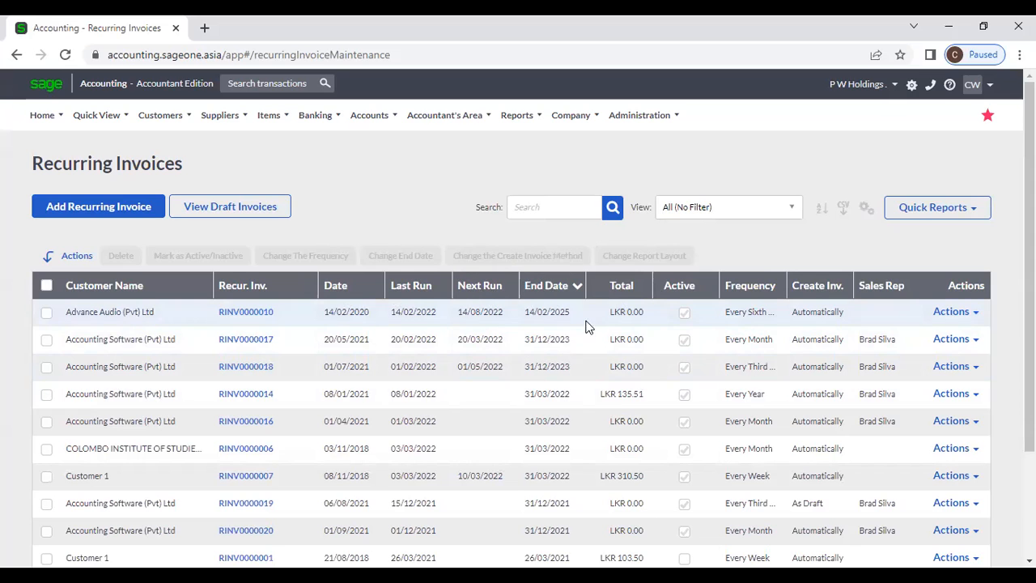
Step: Look over the recurring invoices list and narrow its Frequency column
scroll(612, 351, down, 2)
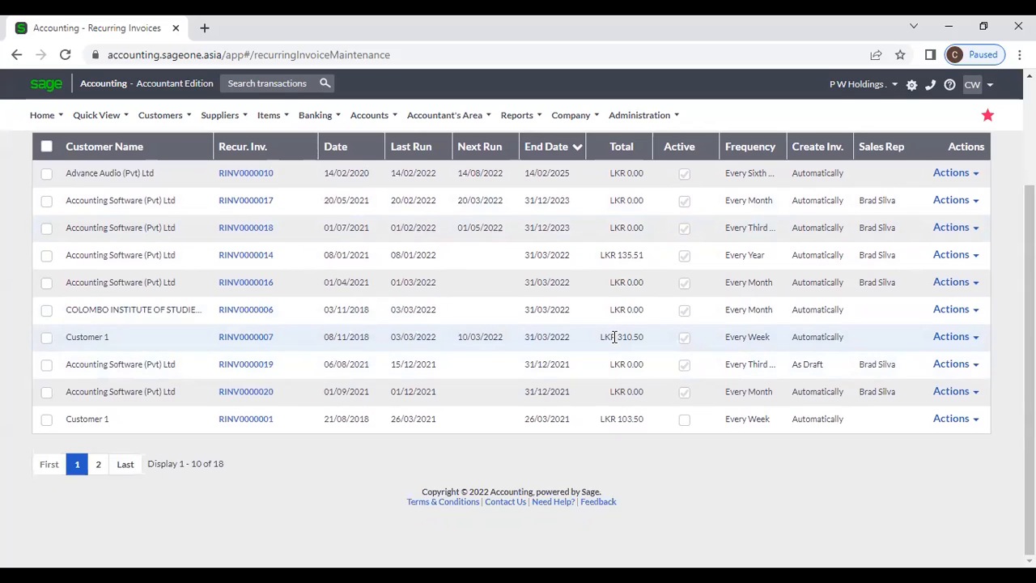
scroll(613, 331, up, 1)
mouse_move(784, 224)
mouse_down()
mouse_move(803, 224)
mouse_move(766, 225)
mouse_up()
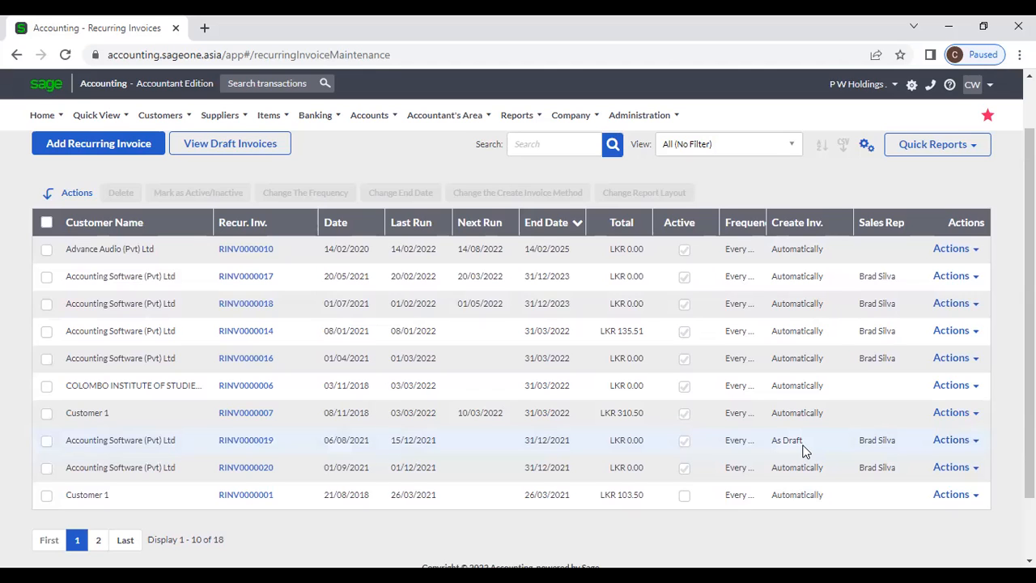
scroll(803, 450, up, 2)
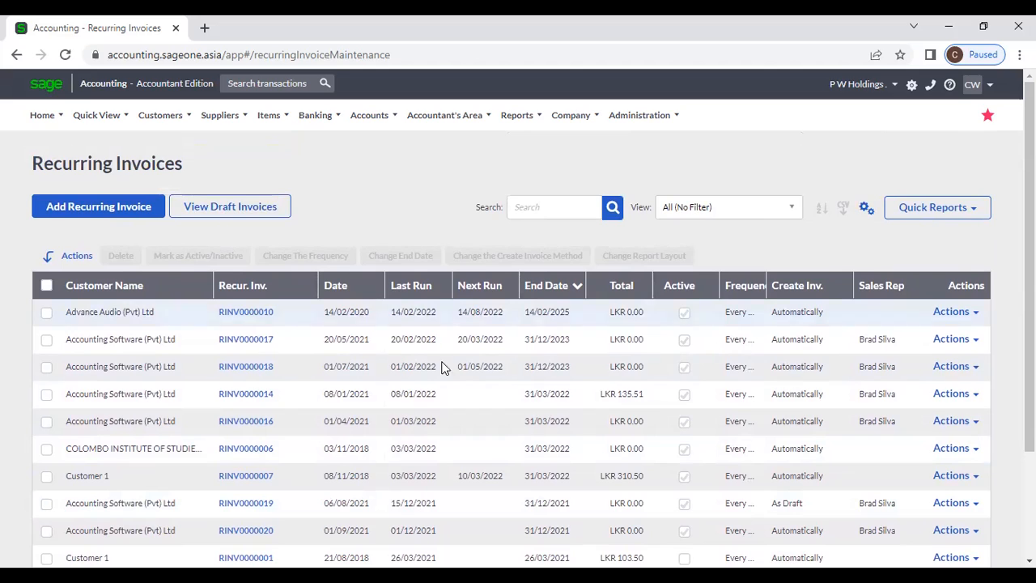
Step: Open the draft tax invoices and examine the listed drafts and the options for selecting, processing and emailing them
click(195, 212)
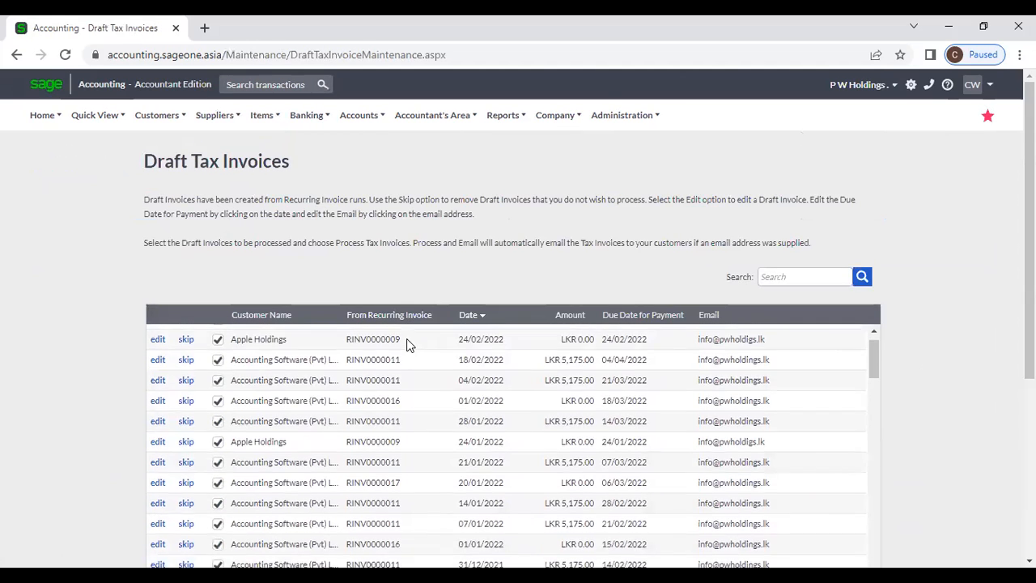
scroll(430, 369, down, 5)
scroll(430, 369, down, 10)
scroll(649, 410, down, 10)
scroll(914, 410, down, 3)
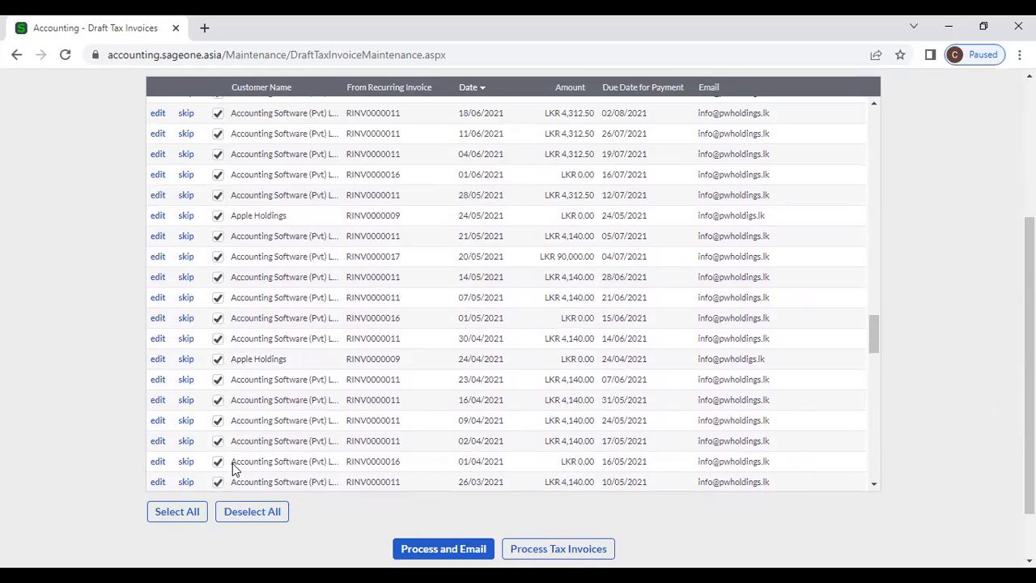
scroll(421, 474, down, 5)
scroll(725, 492, down, 2)
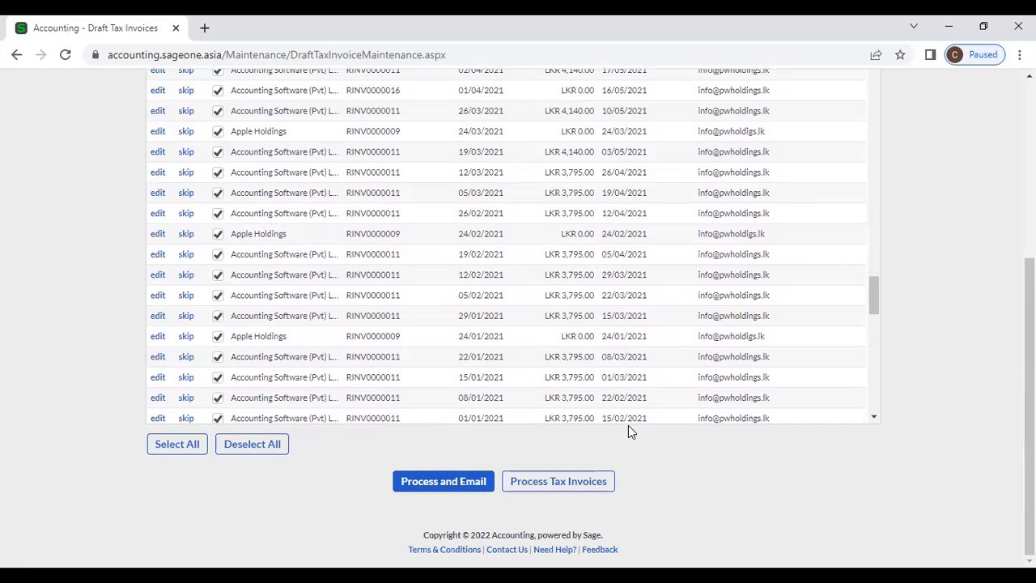
scroll(749, 354, up, 10)
scroll(982, 347, up, 5)
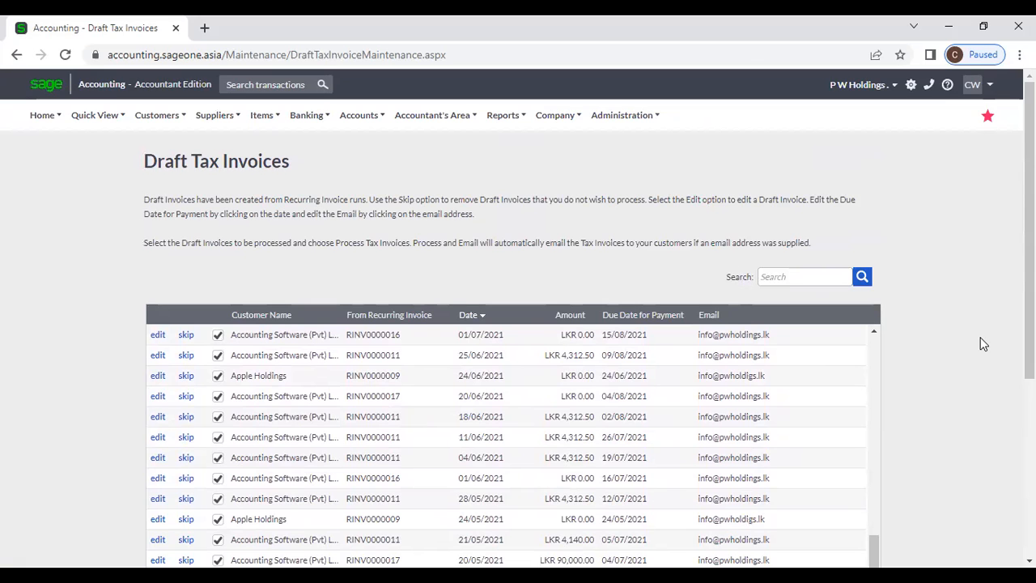
scroll(979, 340, down, 4)
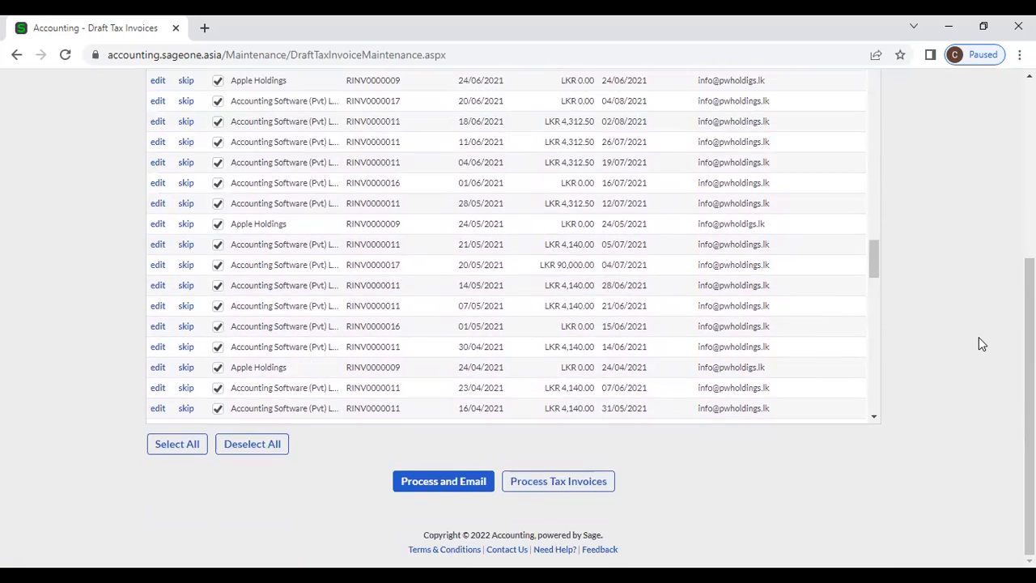
scroll(979, 340, up, 1)
scroll(978, 336, up, 3)
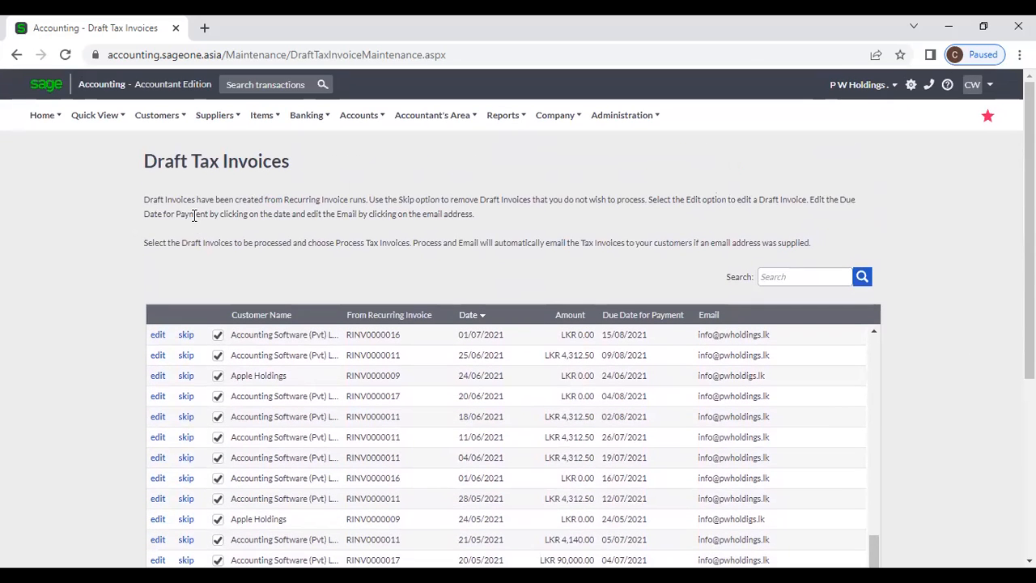
Step: Leave the draft tax invoices and return to the customer recurring invoices list
click(152, 117)
mouse_move(154, 210)
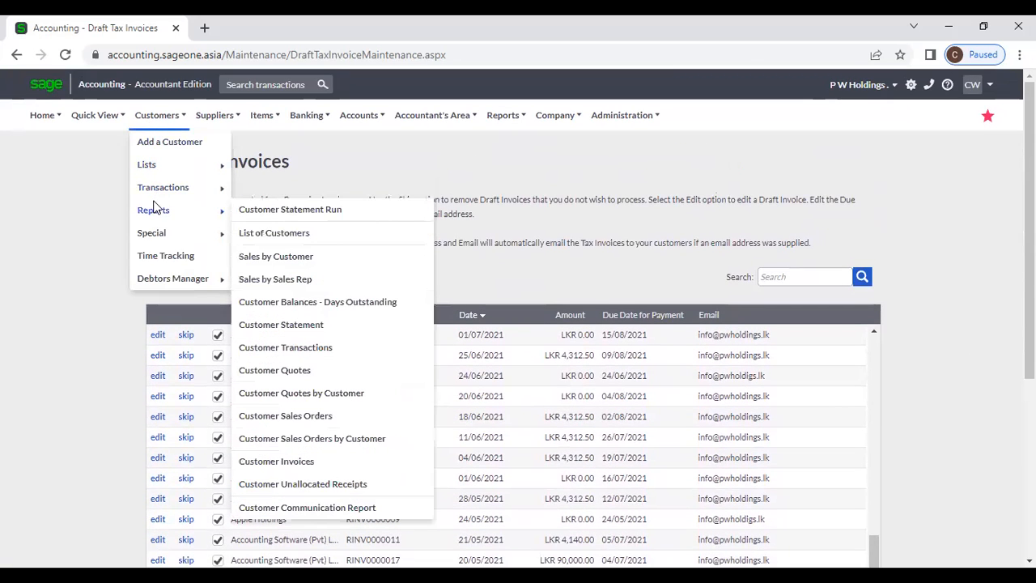
mouse_move(191, 191)
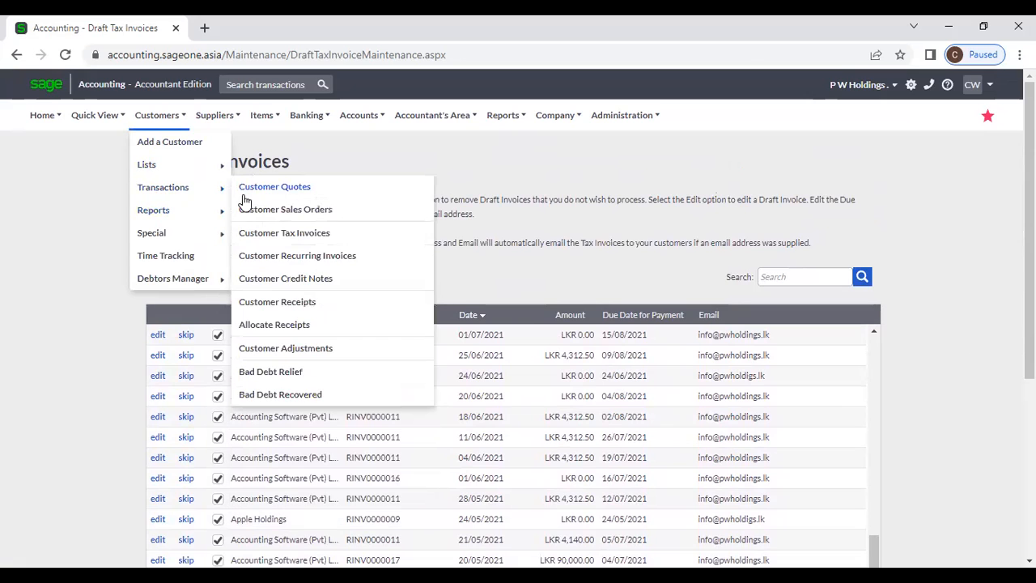
click(273, 257)
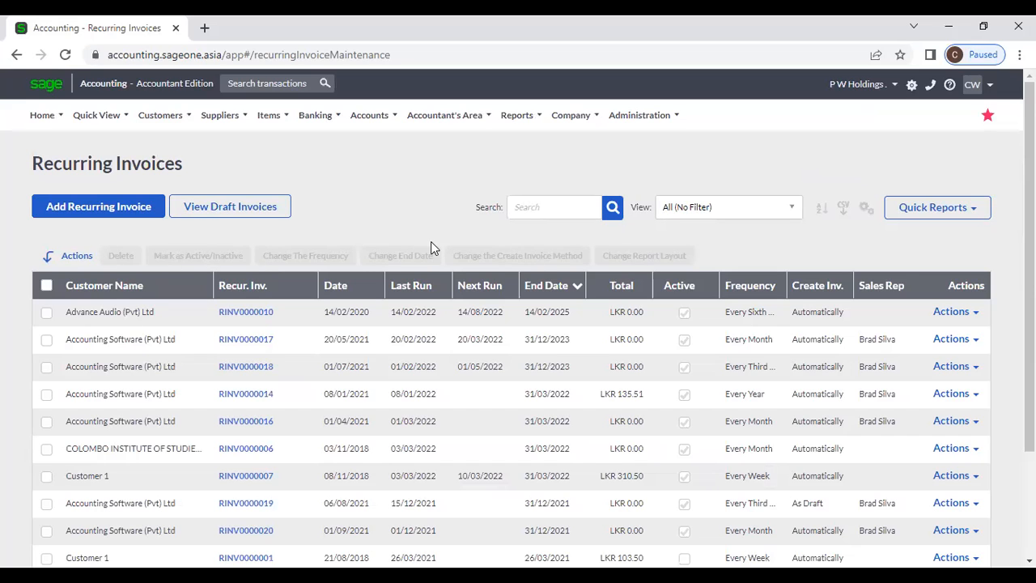
Step: Select the first two recurring invoices in the list and view their Mark as Active/Inactive setting without saving a change
click(46, 313)
click(46, 340)
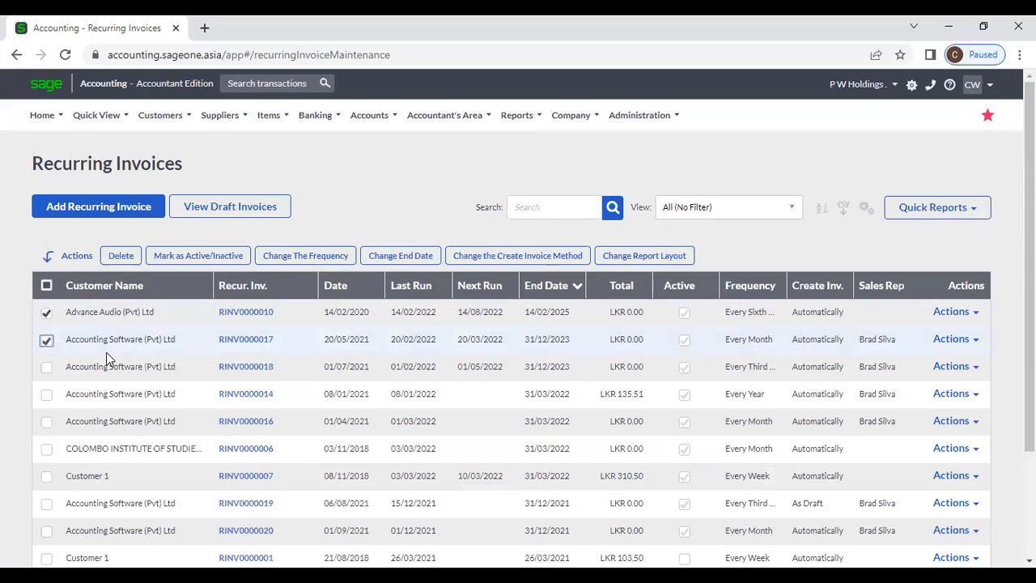
click(208, 257)
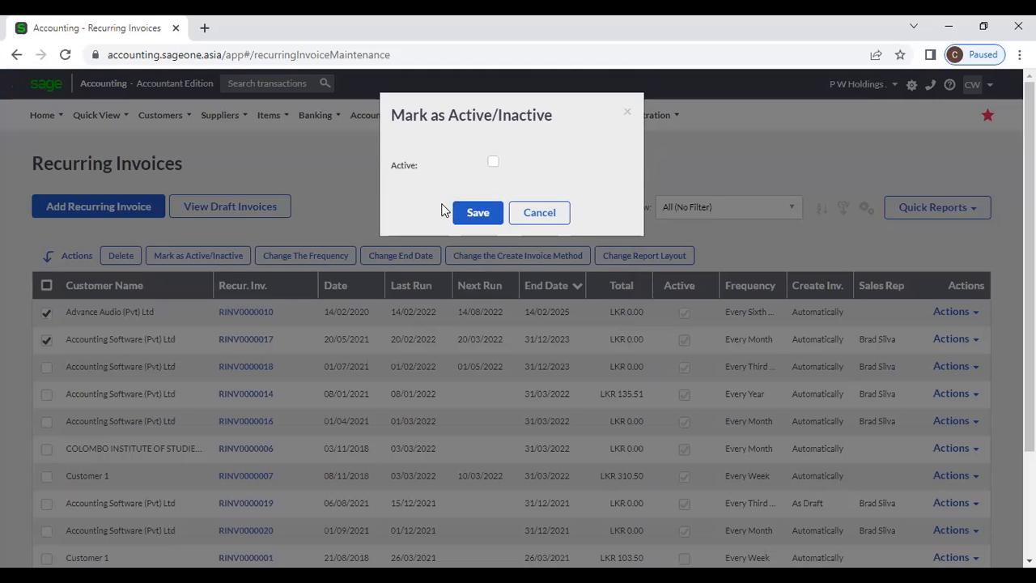
click(542, 215)
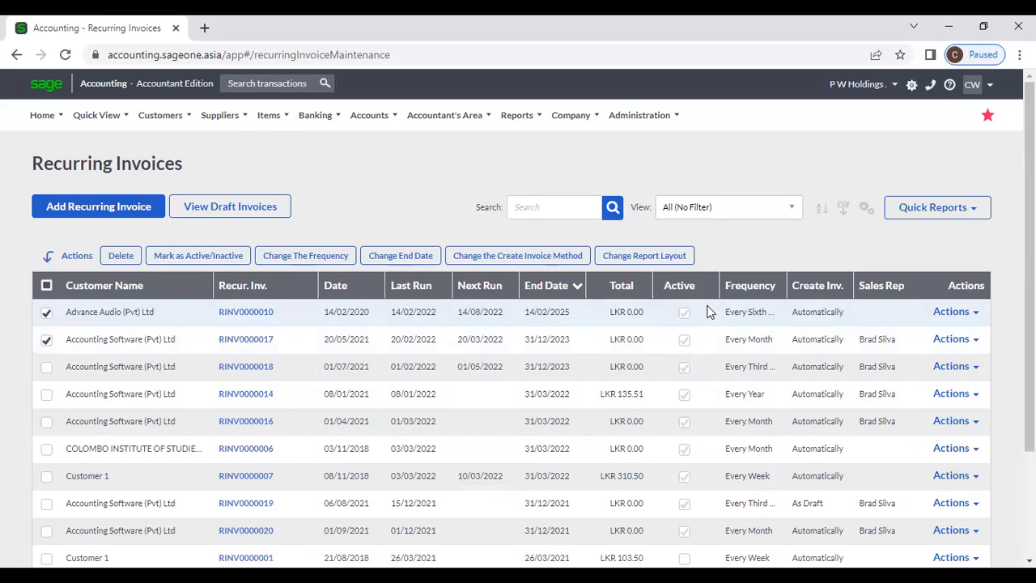
Step: Add the third and fourth recurring invoices to the selection, save their frequency as Every Second Month, and widen the Frequency column
click(46, 366)
click(46, 394)
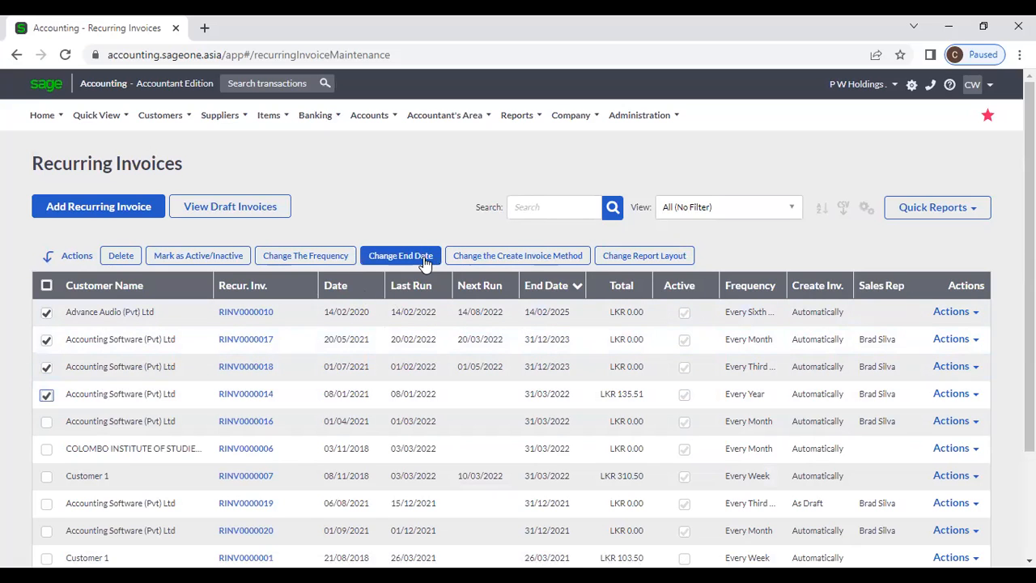
click(338, 262)
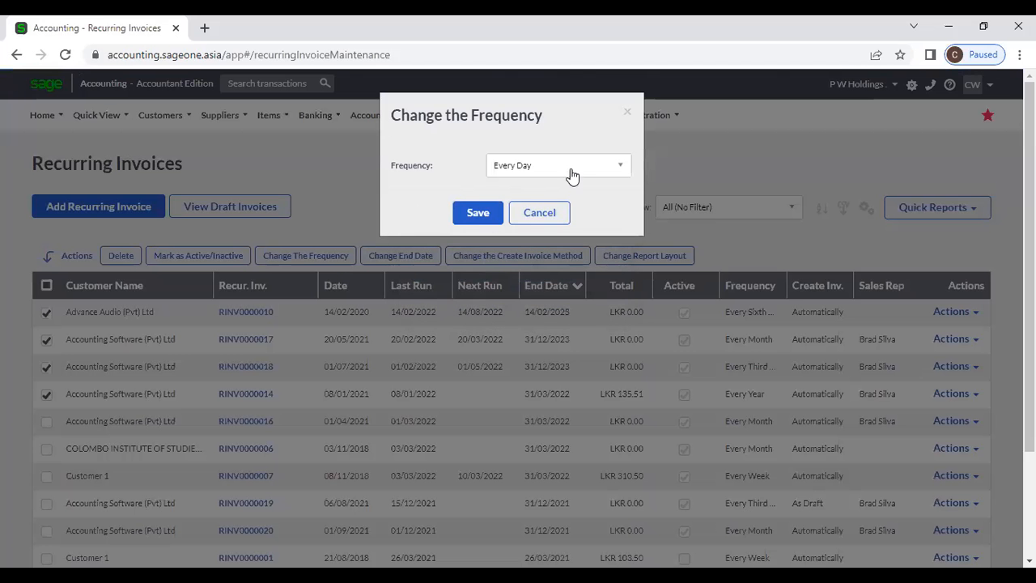
click(570, 169)
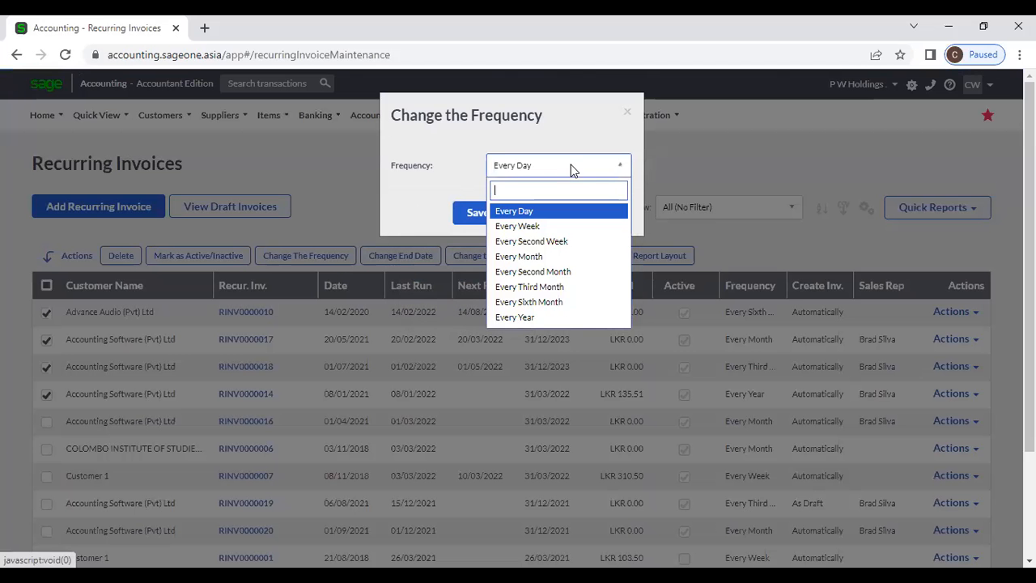
click(544, 271)
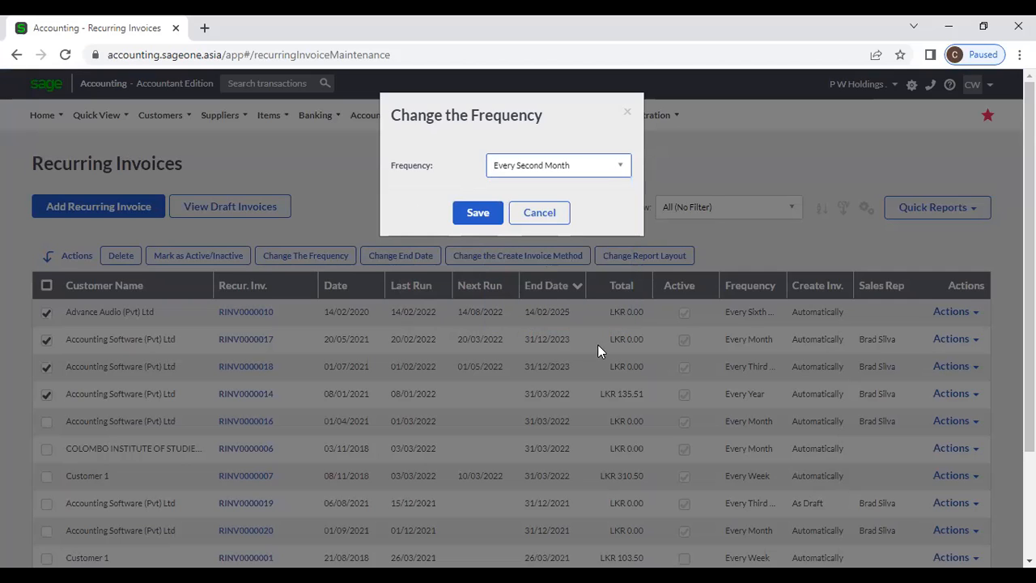
click(488, 226)
click(474, 215)
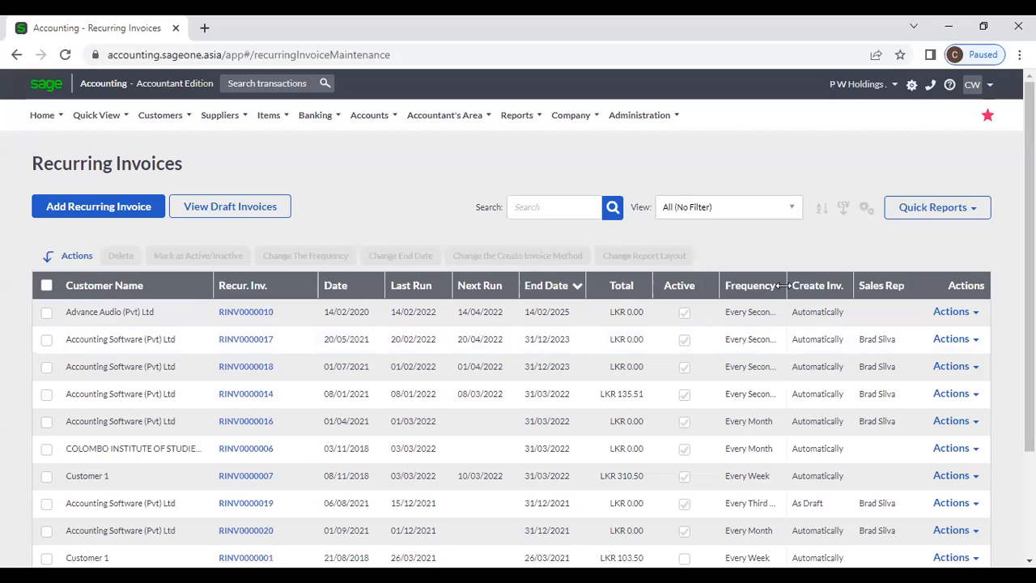
drag(788, 287, 818, 288)
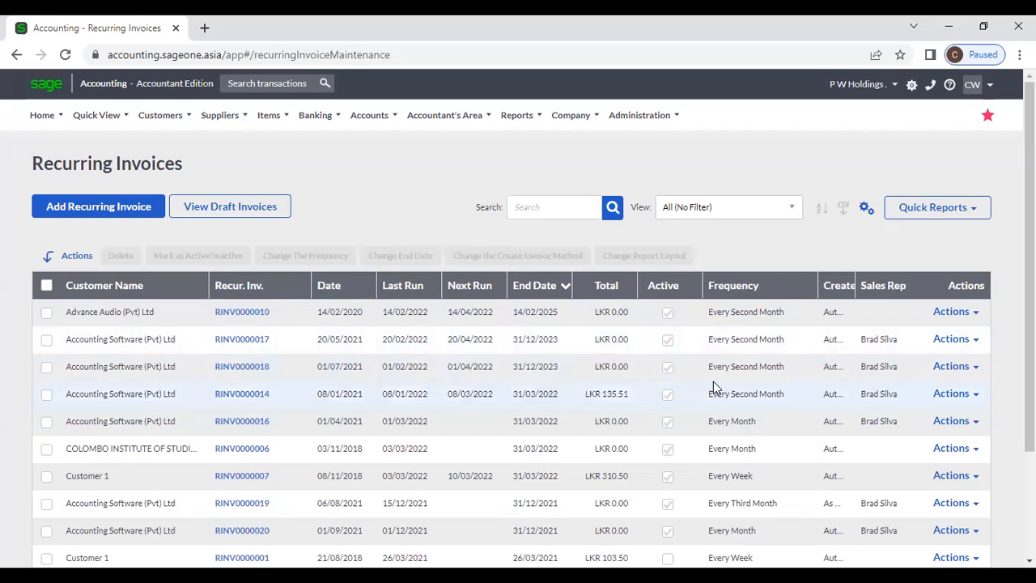
Step: Select the first two recurring invoices and examine the Change End Date option without entering a date
click(46, 313)
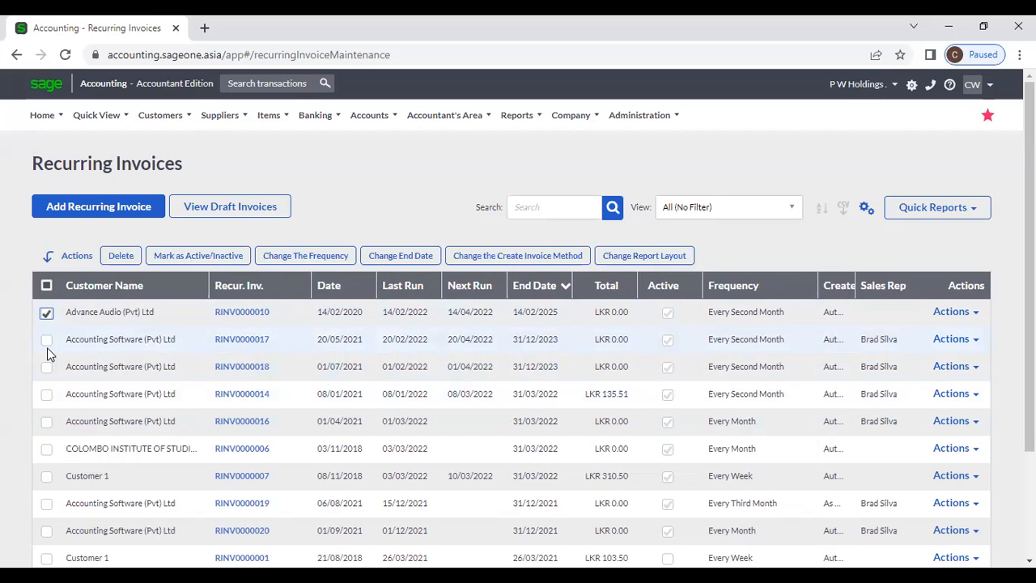
click(46, 339)
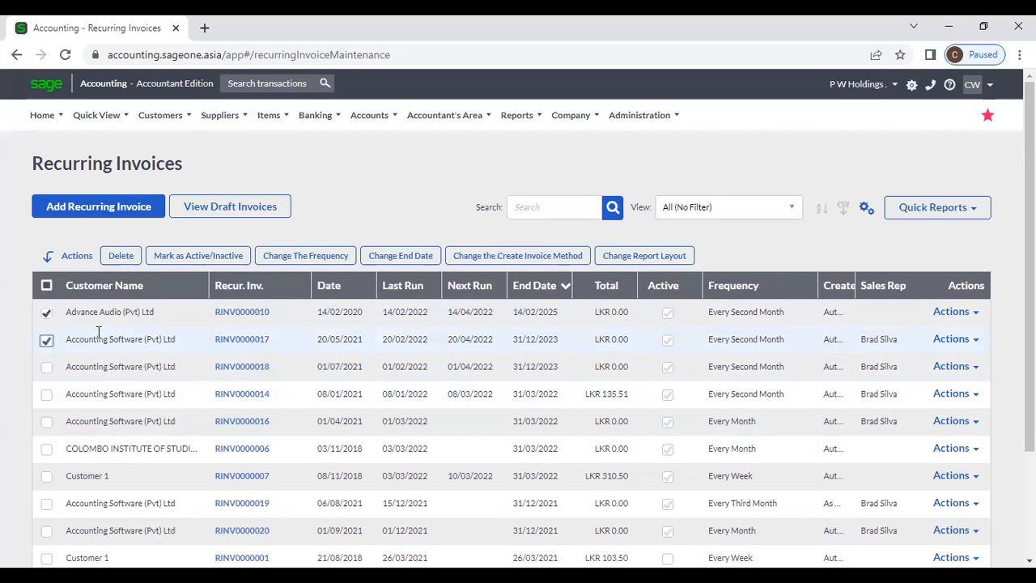
click(396, 261)
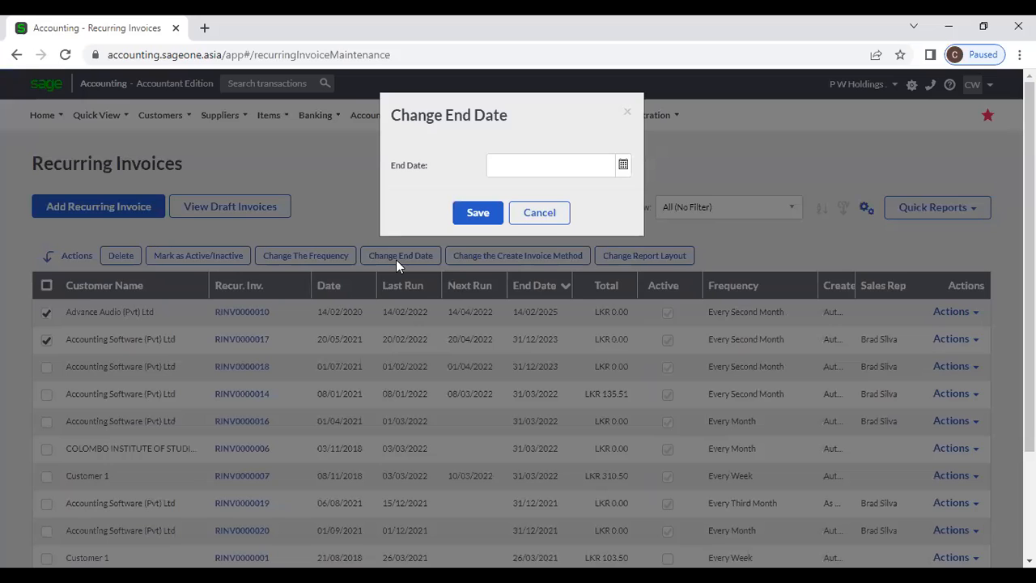
click(620, 170)
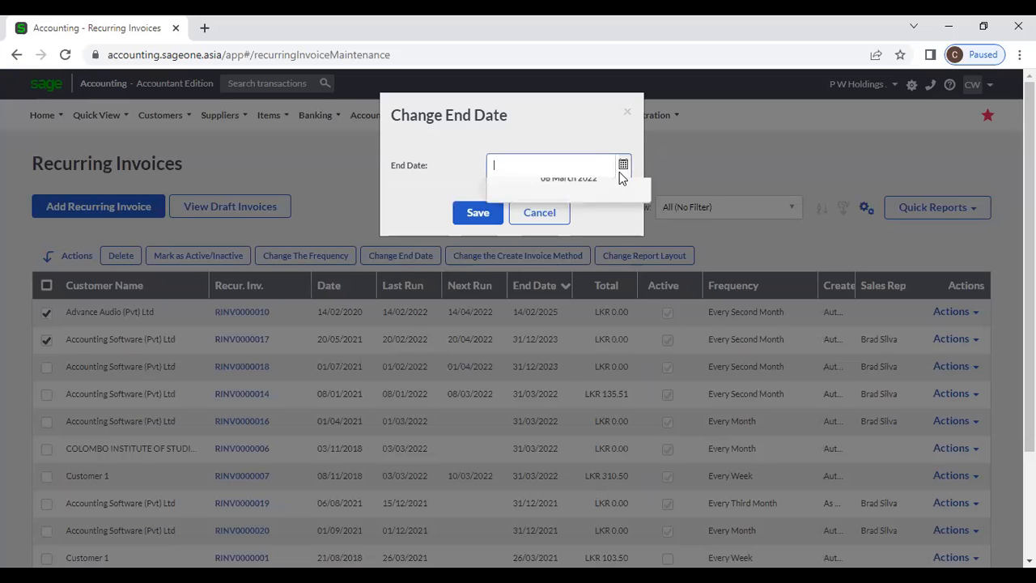
click(535, 161)
click(628, 119)
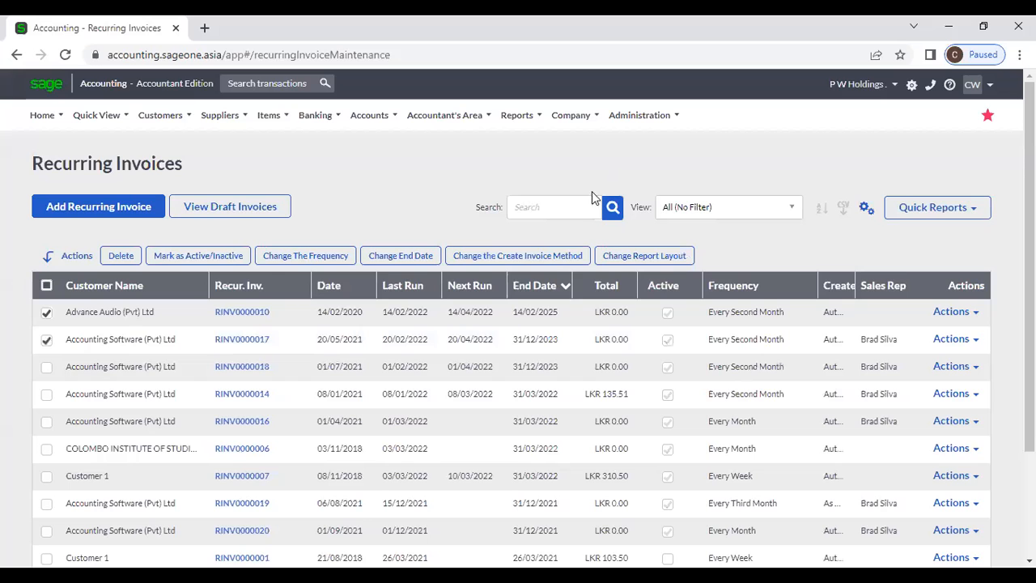
Step: Examine the As Draft and Automatically choices for the selected invoices' creation method, without saving a change
click(572, 254)
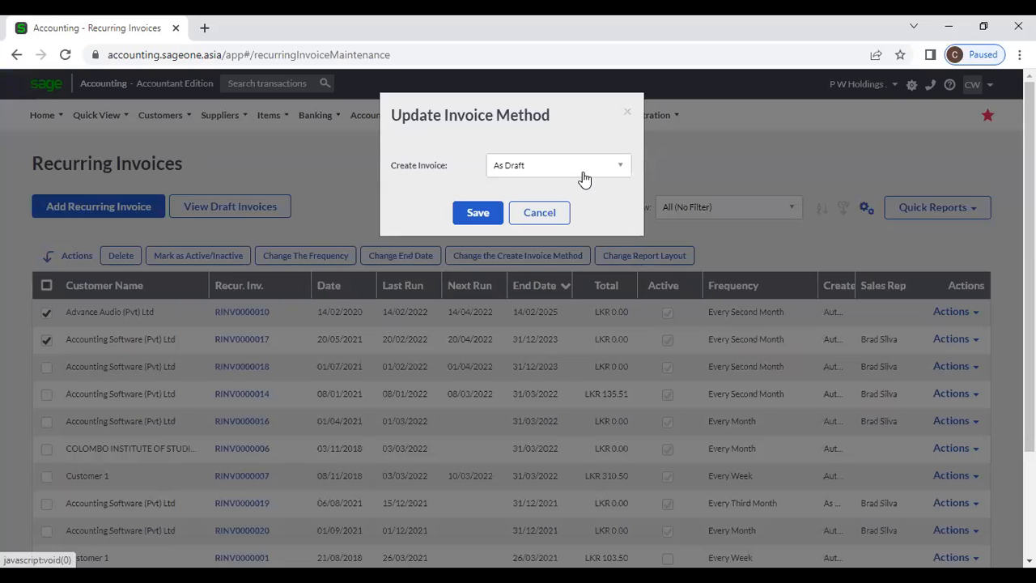
click(584, 174)
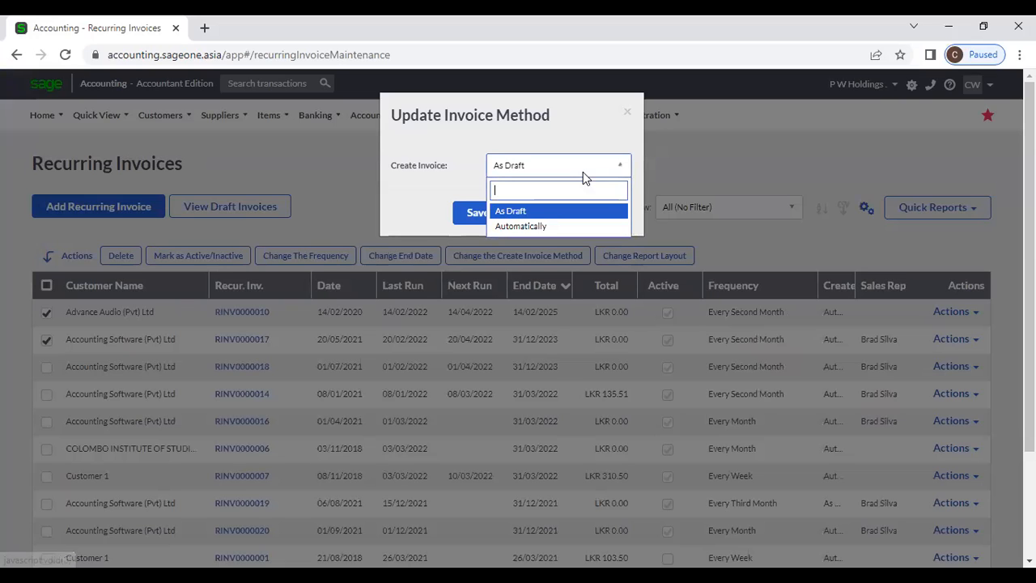
click(443, 177)
click(539, 217)
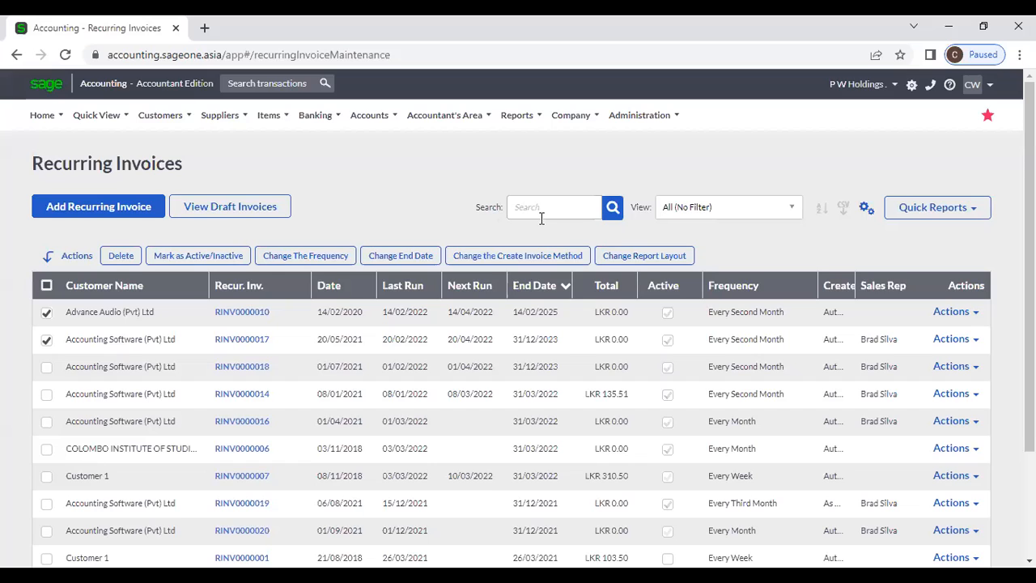
Step: Look through the report layouts available for the selected recurring invoices, leaving their layout unchanged
click(606, 258)
click(617, 167)
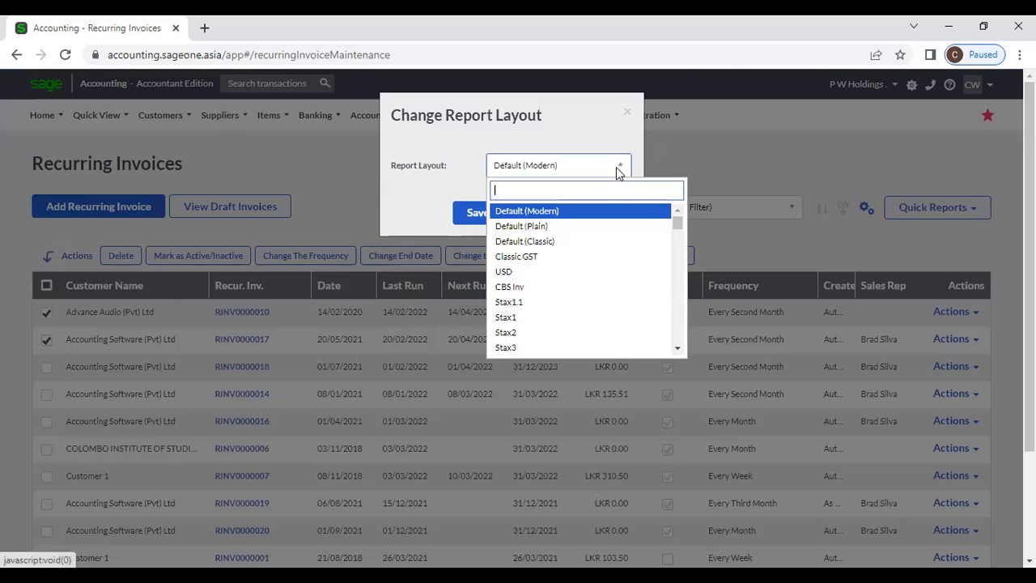
scroll(596, 275, down, 5)
scroll(593, 276, down, 3)
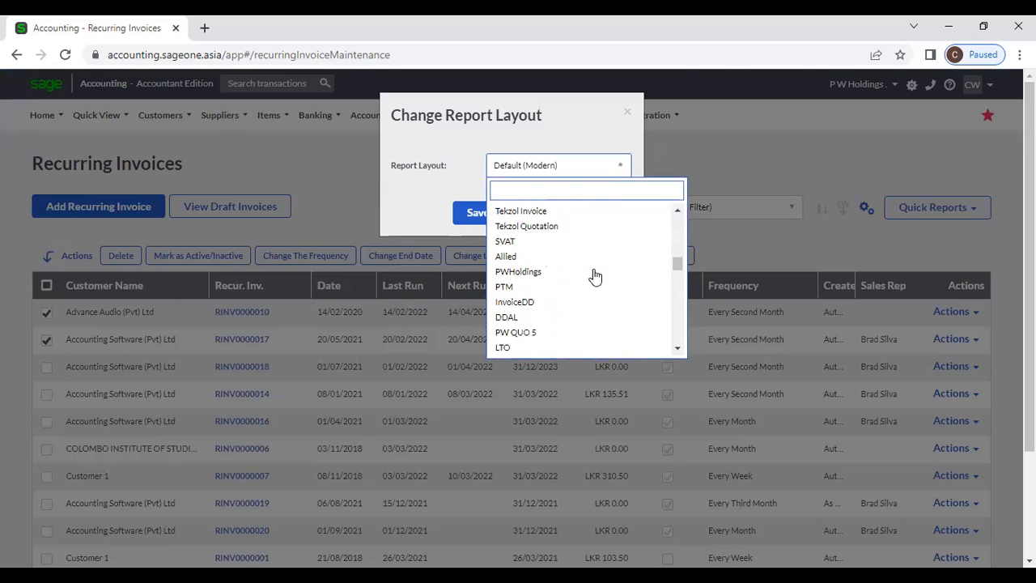
click(586, 125)
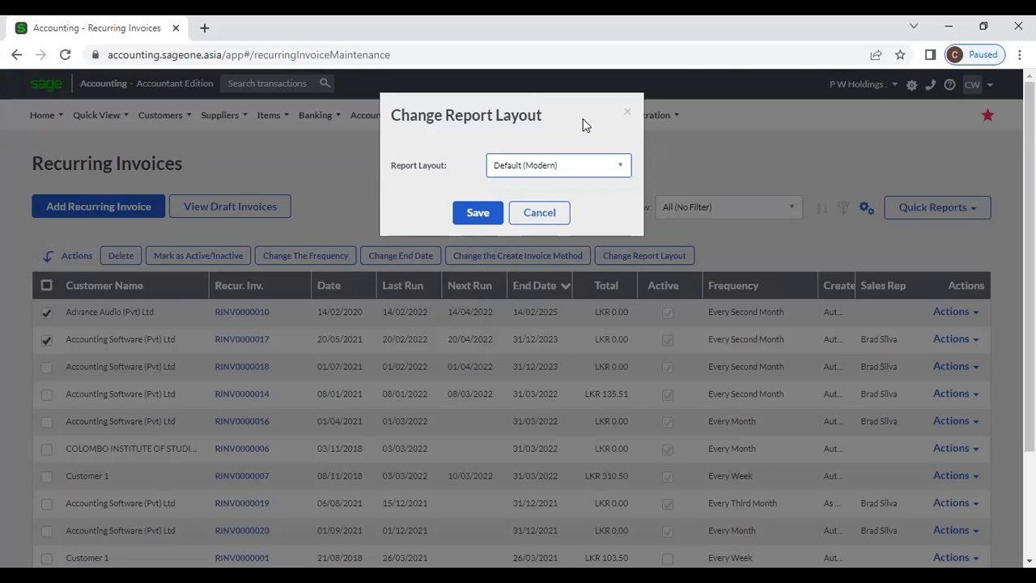
click(630, 114)
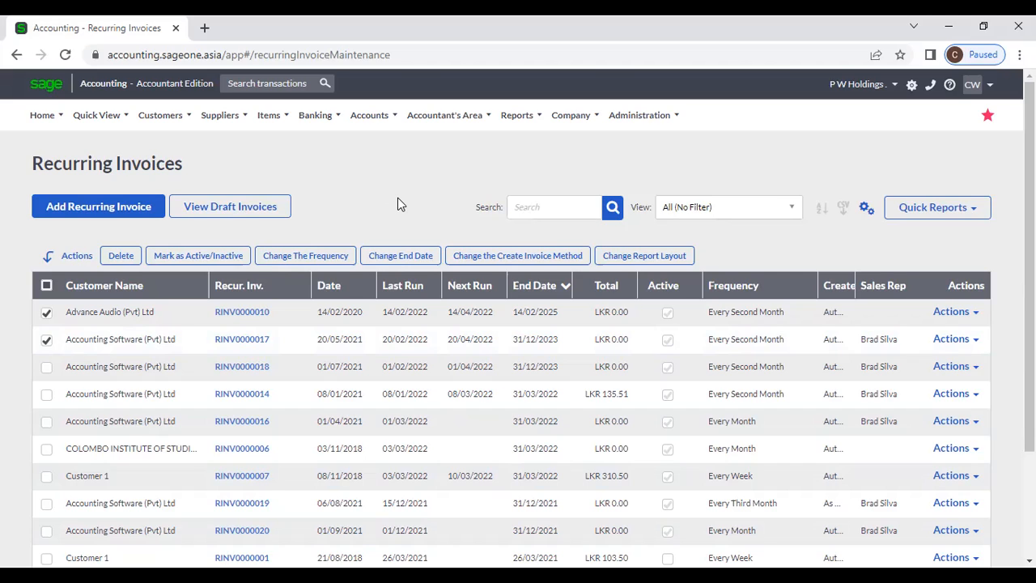
Step: View a blank recurring invoice form and leave it for the customer tax invoices list
click(88, 219)
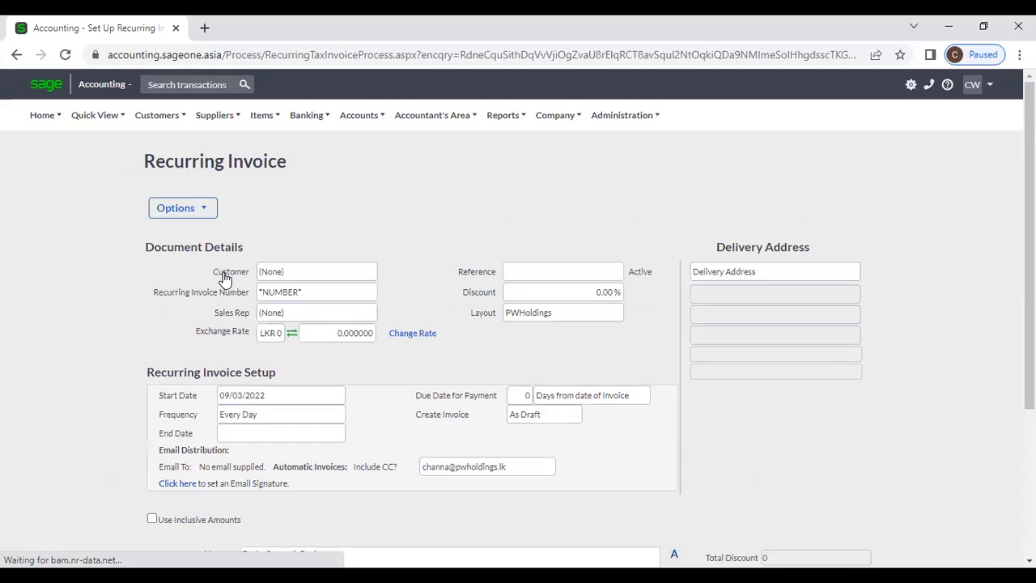
click(156, 115)
mouse_move(173, 191)
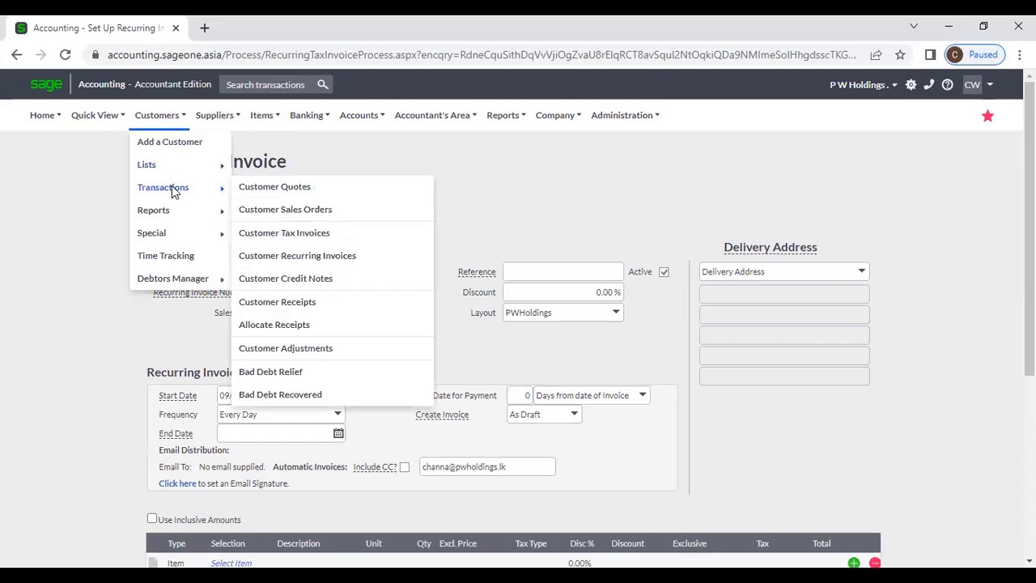
click(296, 232)
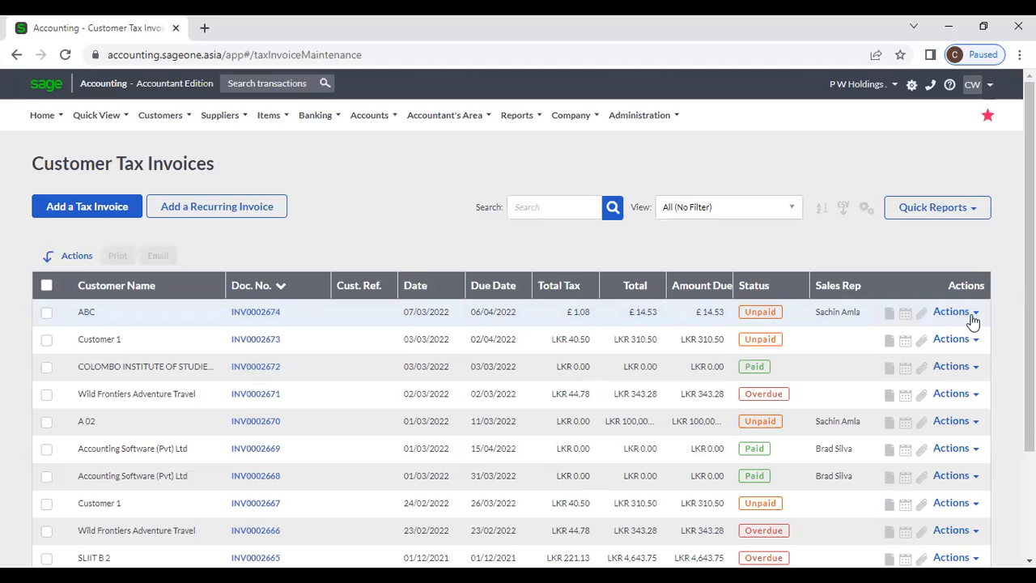
Step: Open ABC's tax invoice dated 07/03/2022 and start a recurring invoice from it
click(970, 315)
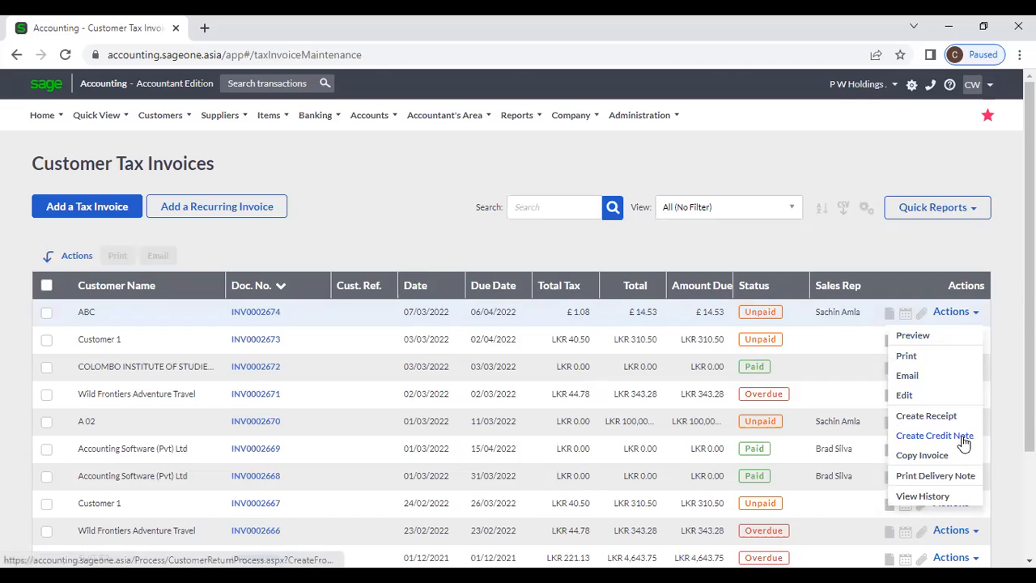
click(266, 314)
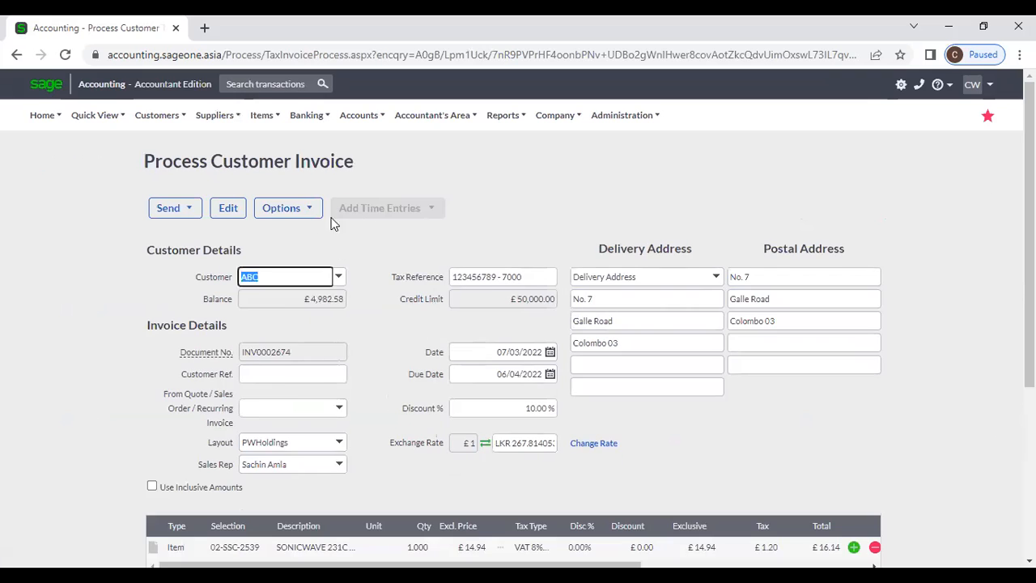
click(312, 212)
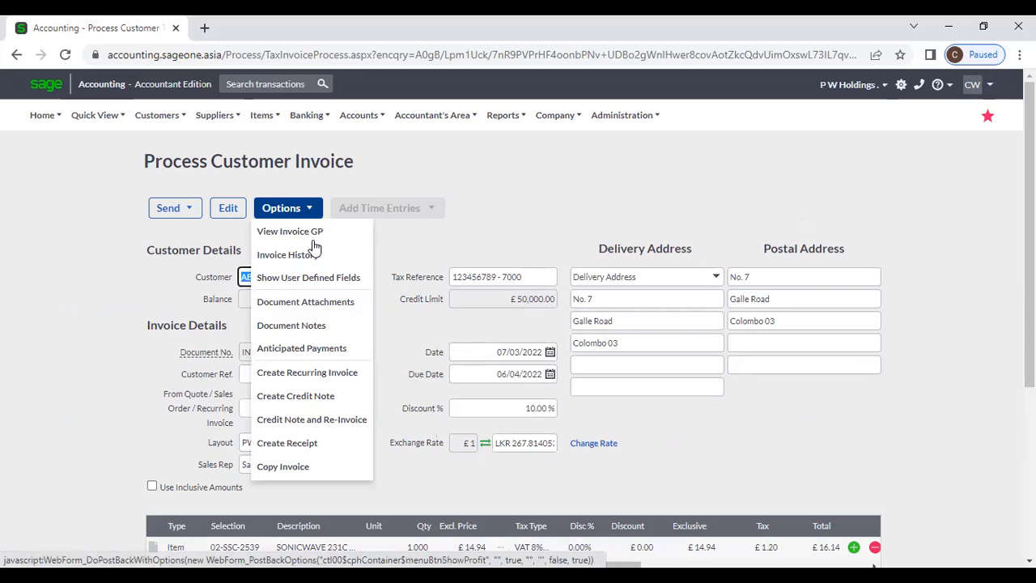
click(352, 374)
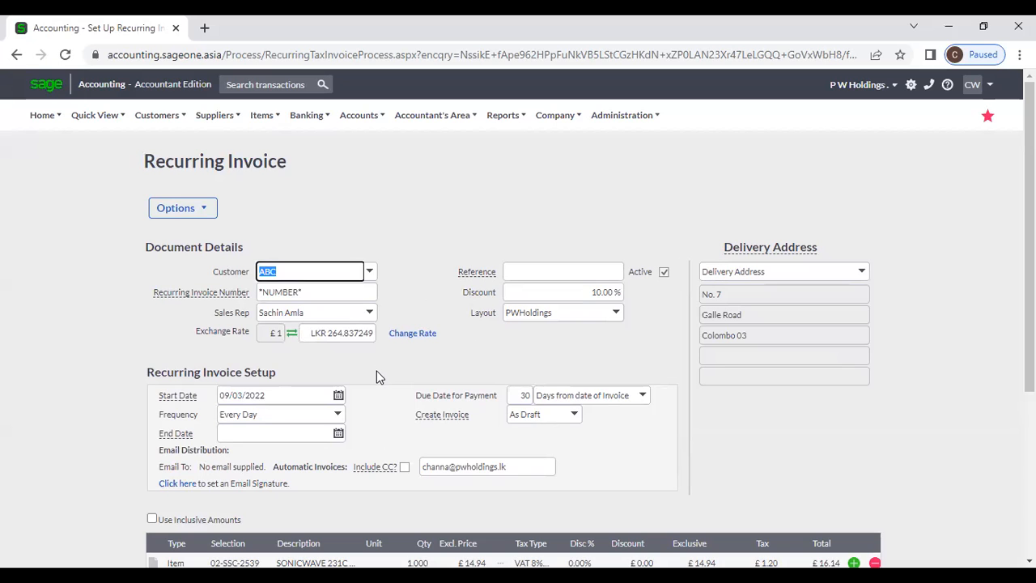
Step: Review the recurring invoice details carried over for ABC and return to the recurring invoices list without saving
scroll(376, 372, down, 1)
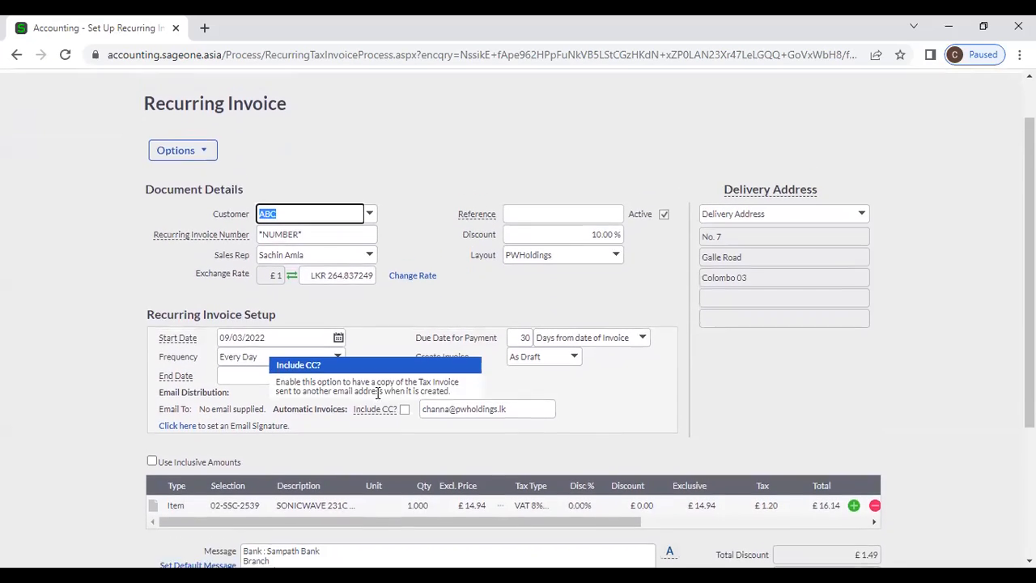
scroll(377, 393, up, 1)
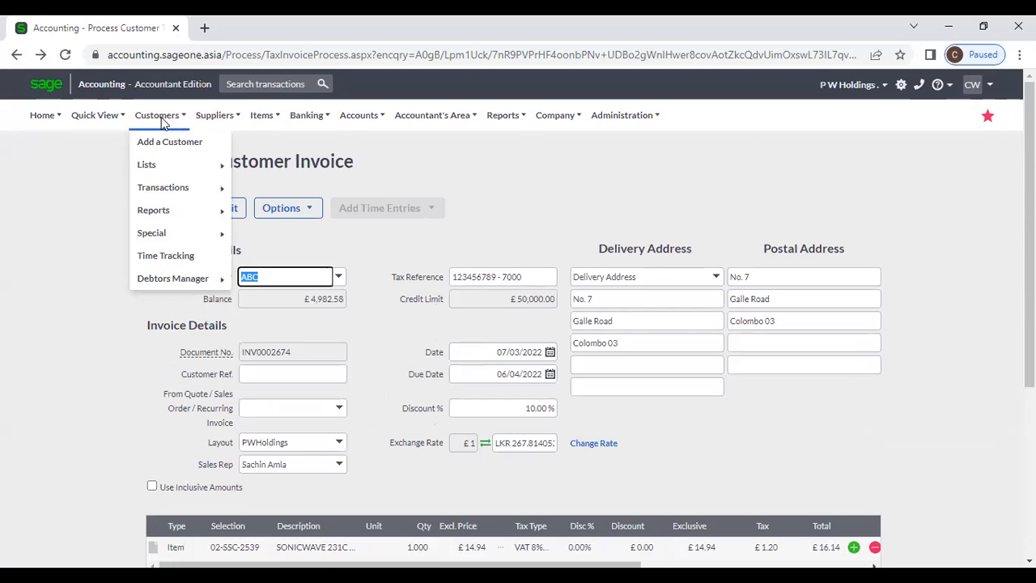
mouse_move(171, 198)
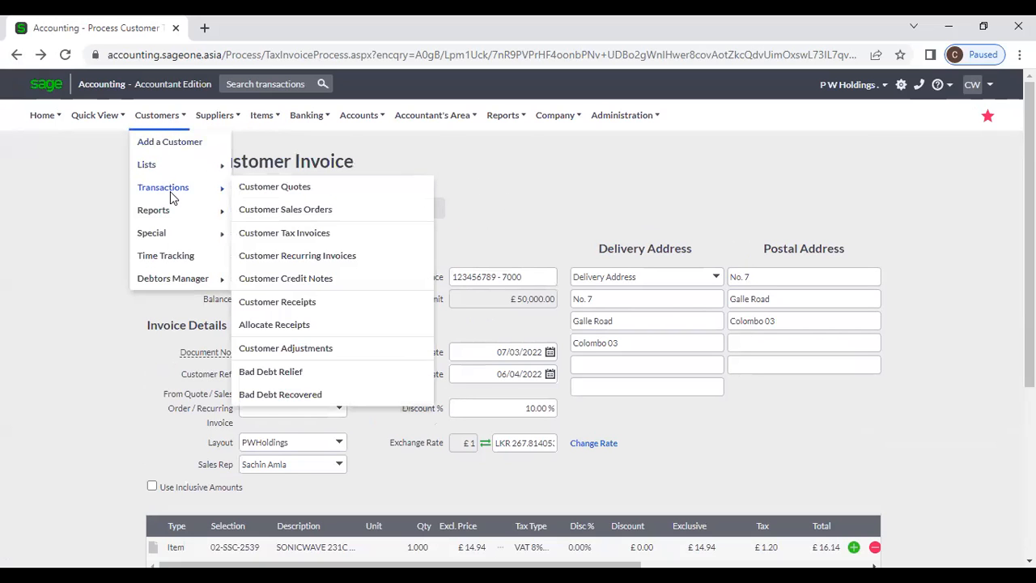
click(265, 255)
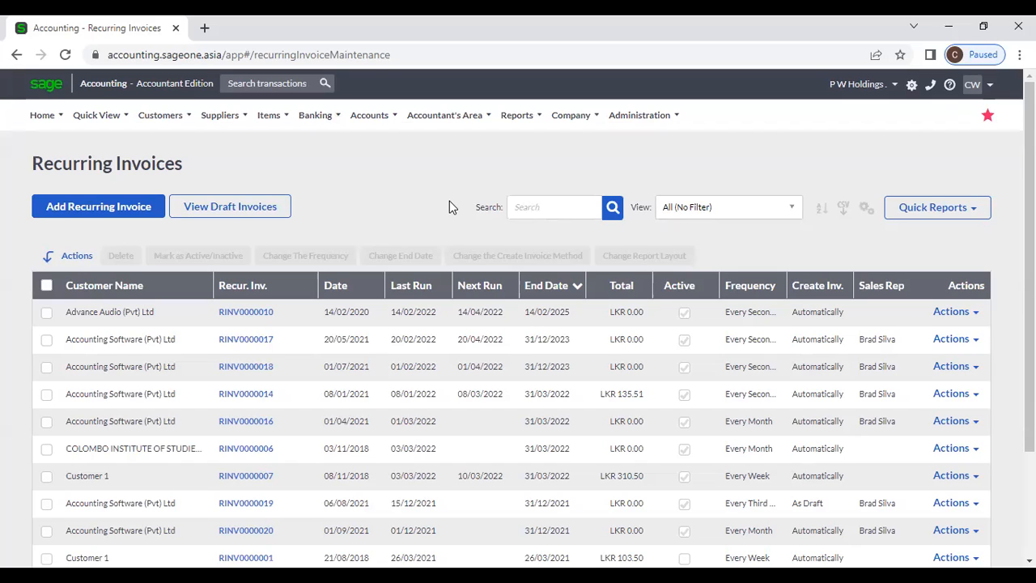
Step: Open the list of customer credit notes
click(160, 115)
mouse_move(173, 201)
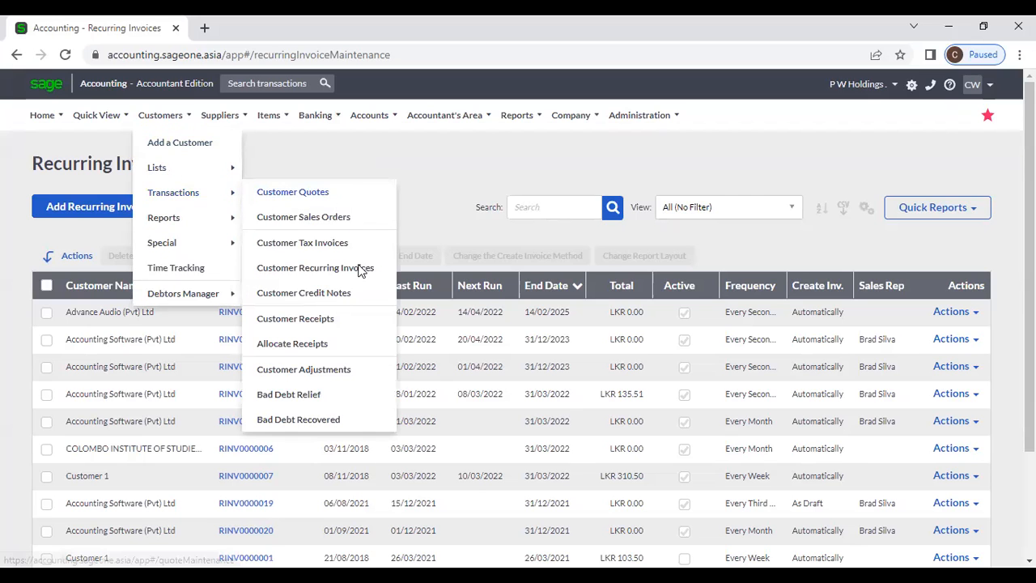
click(356, 293)
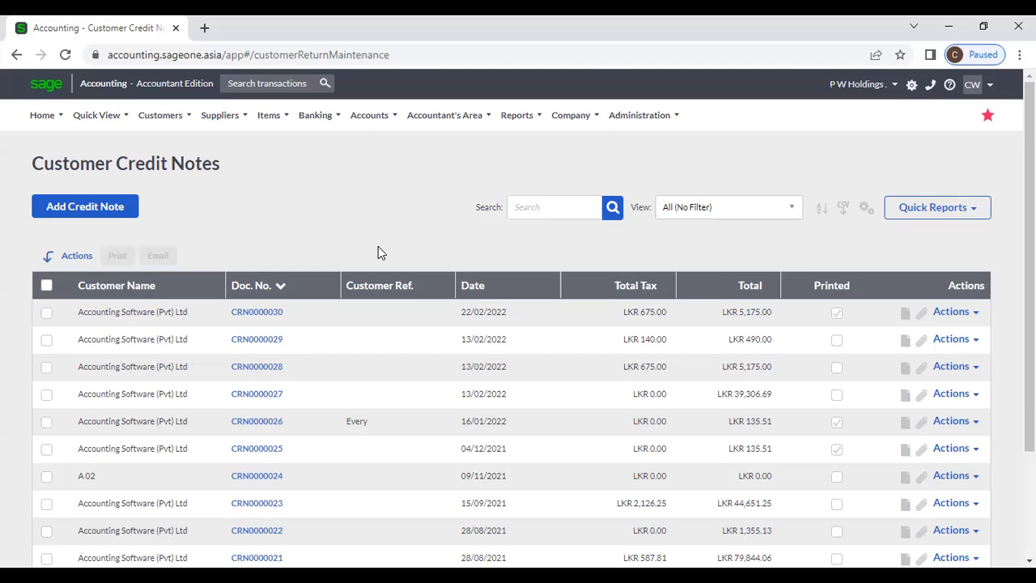
click(166, 118)
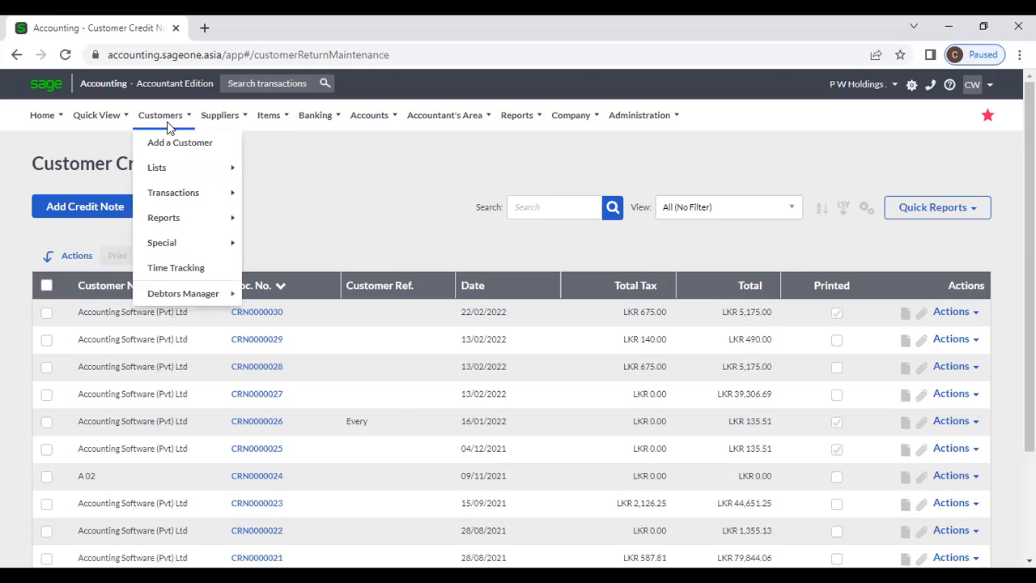
mouse_move(180, 197)
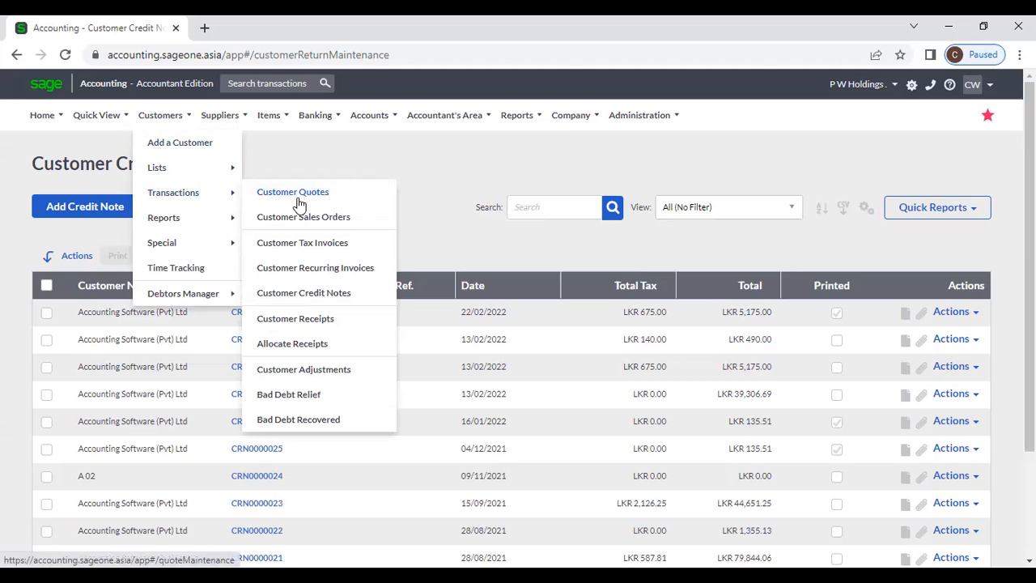
click(433, 192)
Step: Start a new customer credit note and choose Accounting Software (Pvt) Ltd as the customer
click(105, 212)
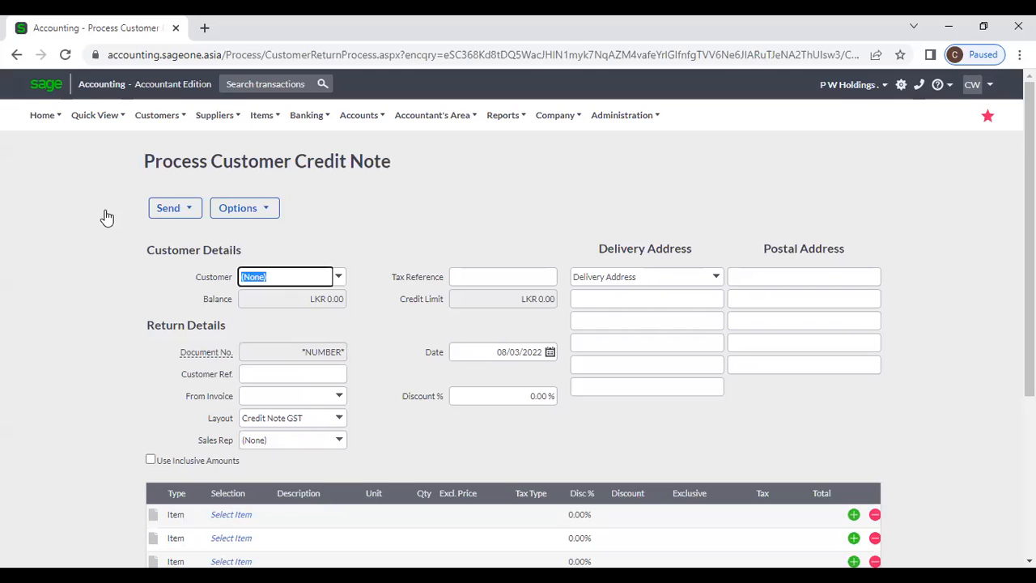
click(340, 278)
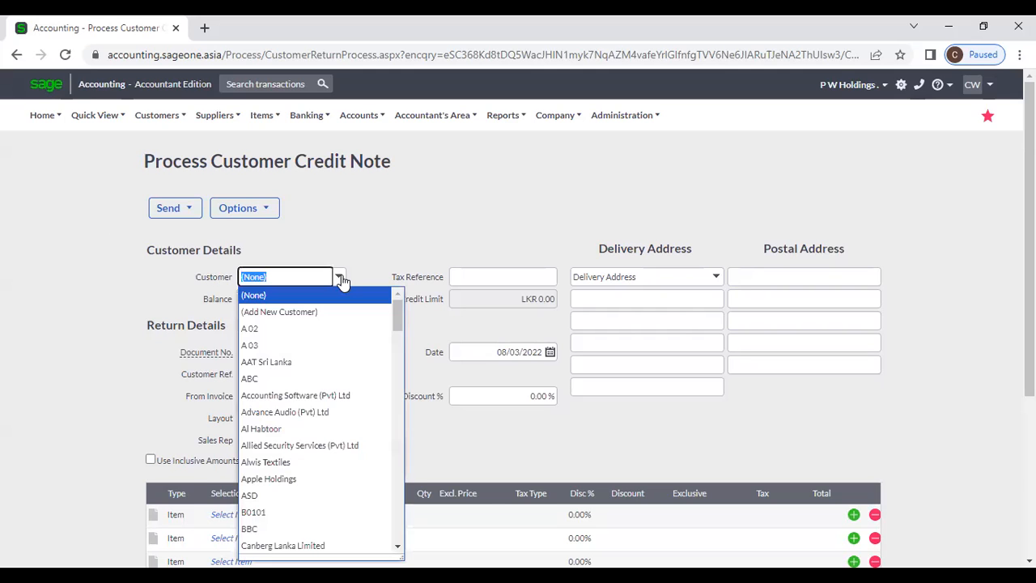
click(344, 395)
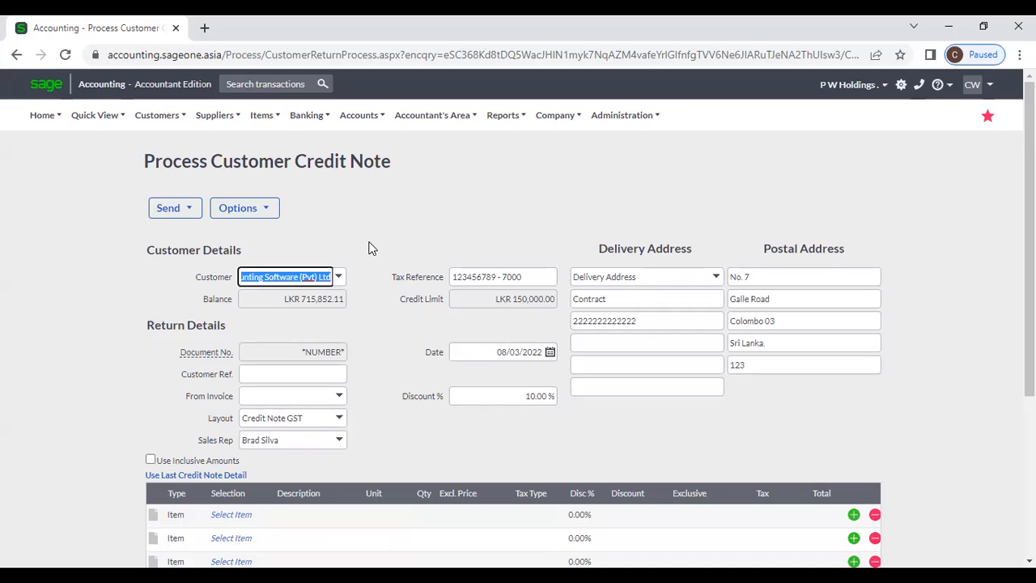
Step: Add item 02-SSC-2539 to the first credit note line, keeping quantity 1 and the exclusive price of LKR 4,000.00
scroll(369, 247, down, 1)
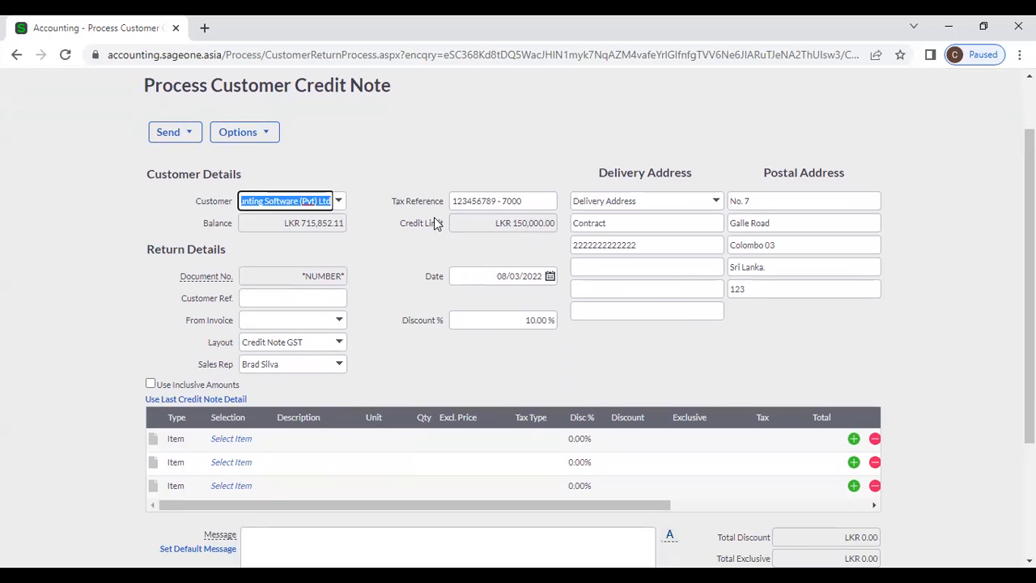
scroll(387, 307, down, 1)
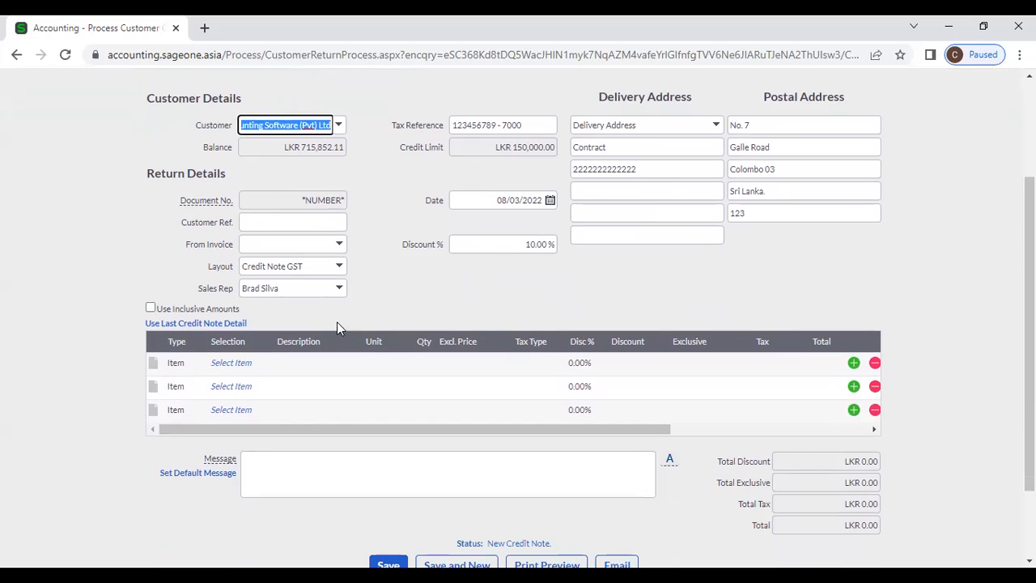
click(240, 363)
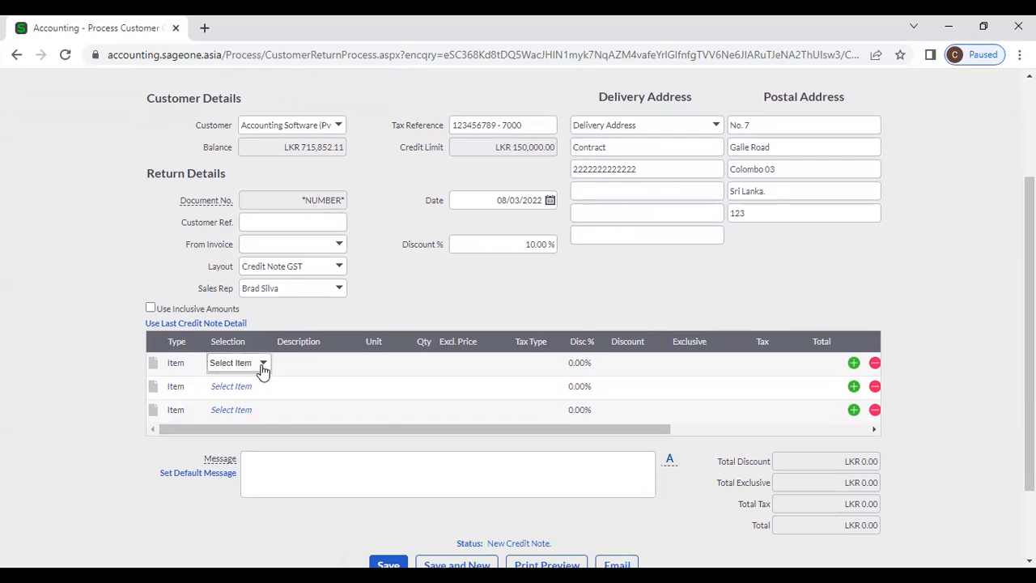
click(262, 364)
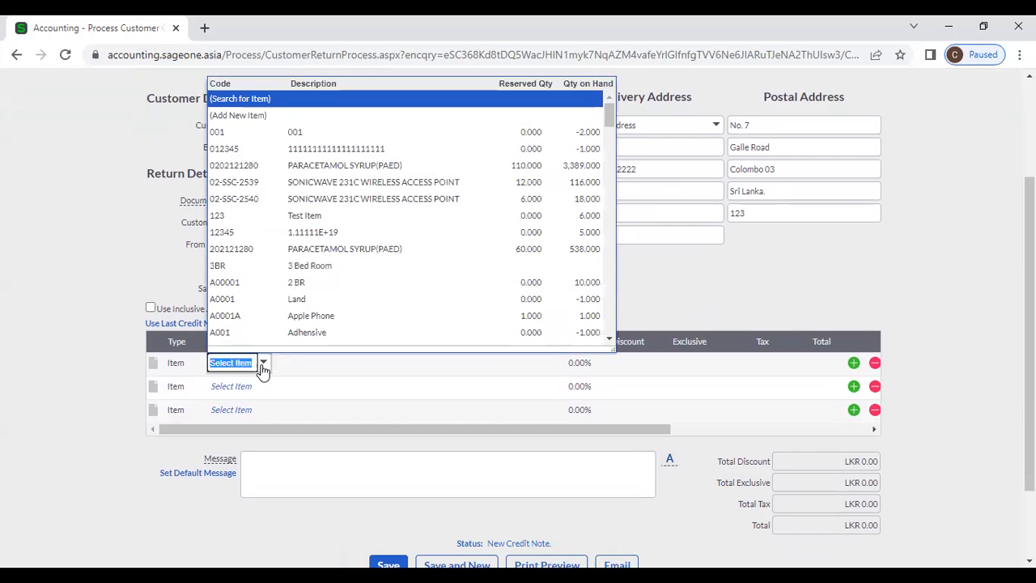
click(319, 184)
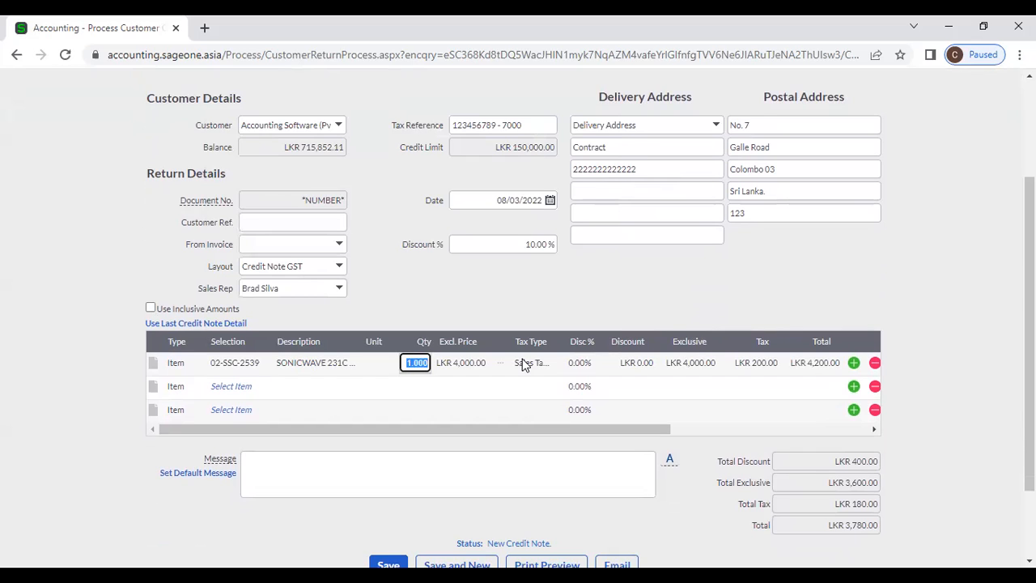
key(Tab)
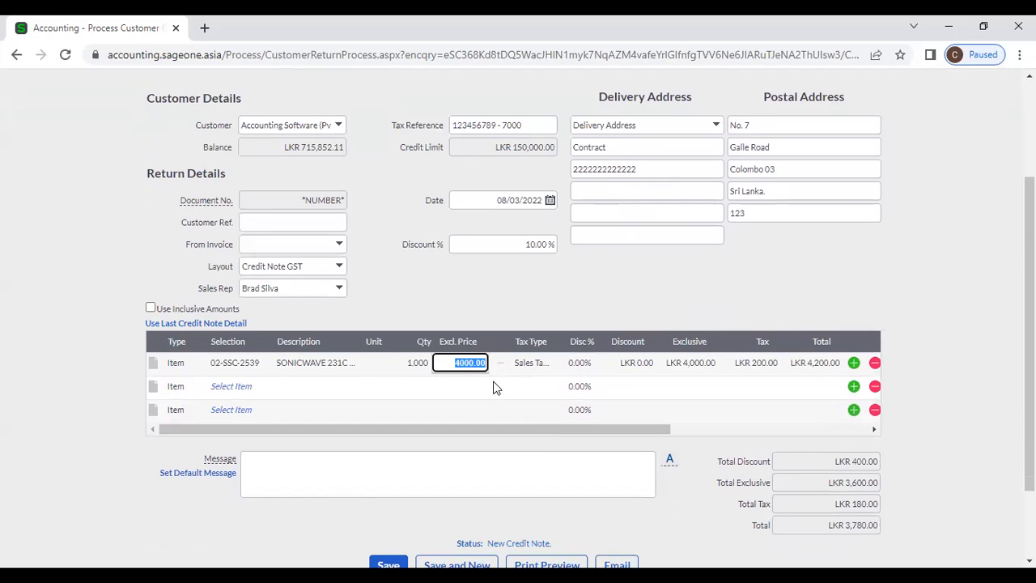
scroll(496, 387, down, 2)
key(Tab)
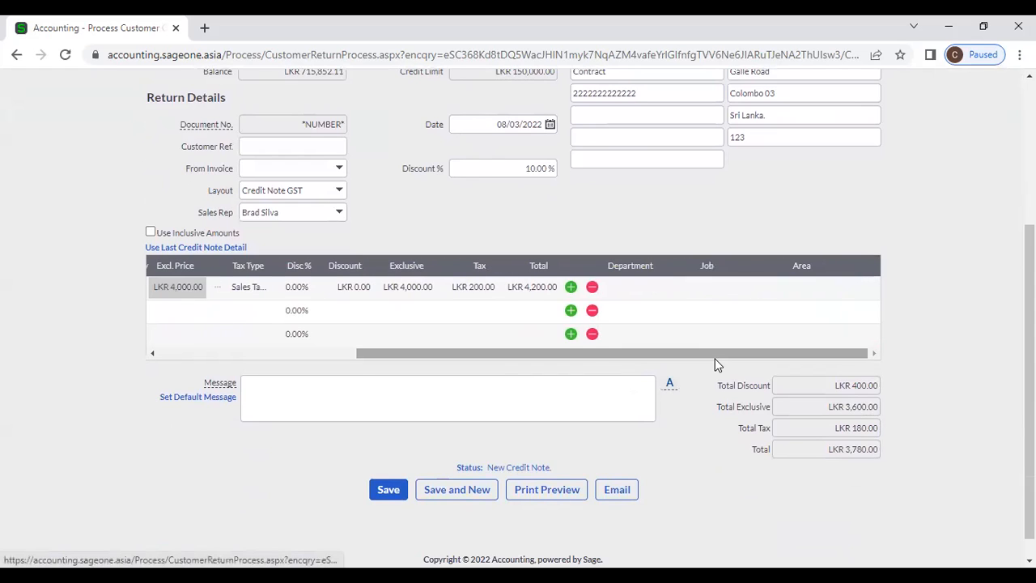
Step: Leave the item line's department blank and save the credit note
click(640, 285)
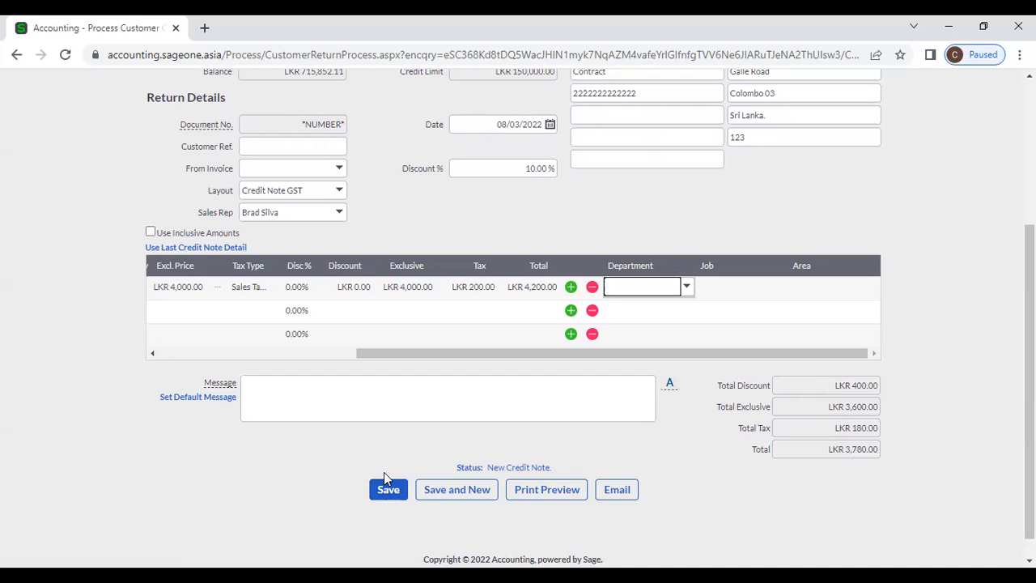
click(342, 447)
click(331, 354)
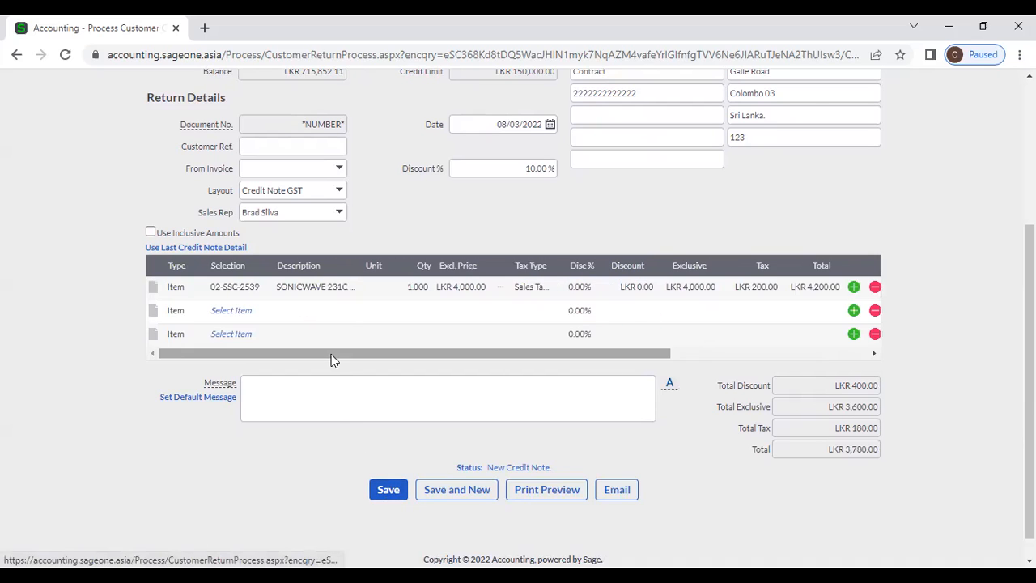
click(390, 491)
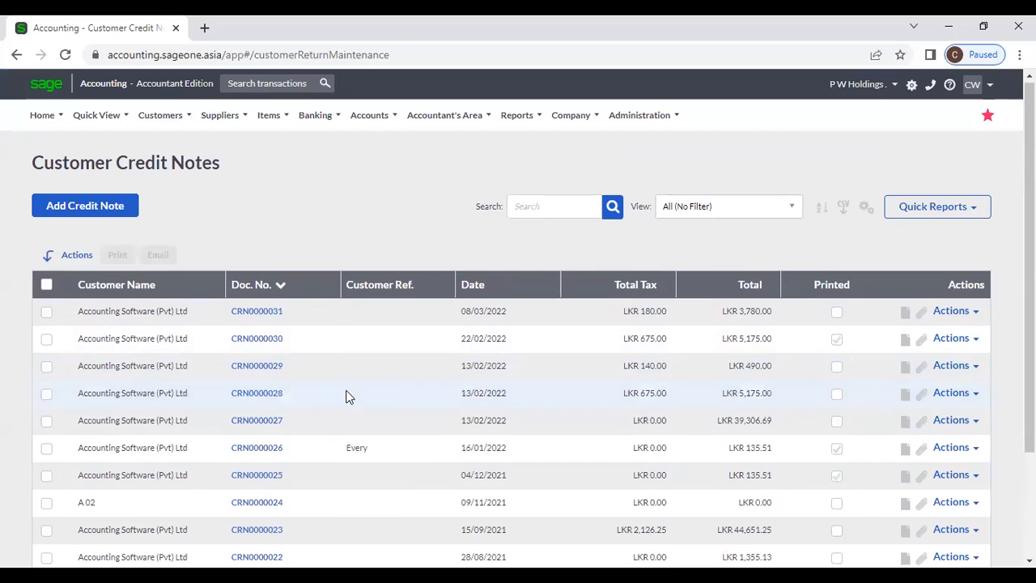
Step: Check the record count below the credit notes list against the newly saved entry
scroll(346, 395, down, 3)
drag(315, 469, 204, 469)
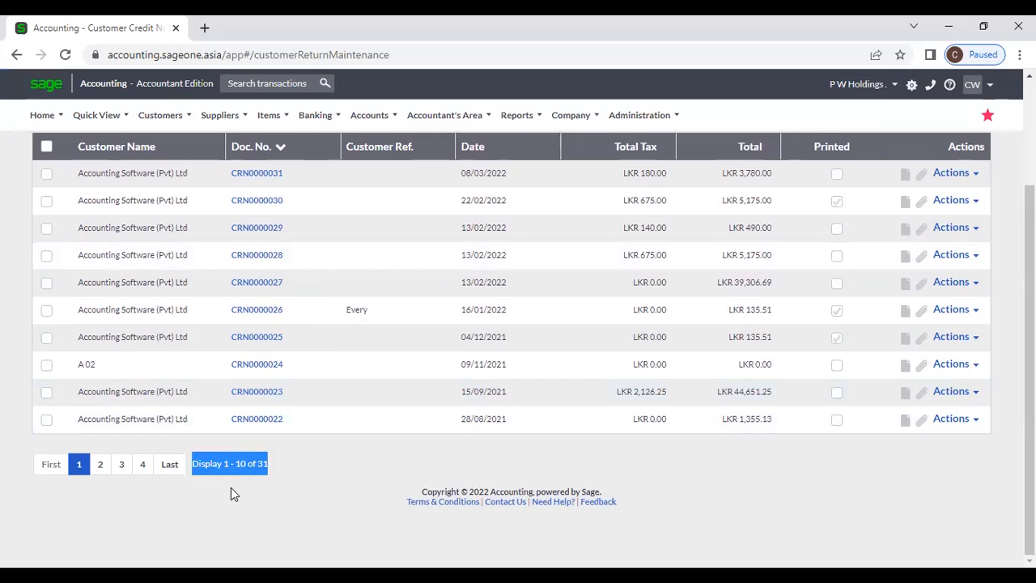
click(317, 466)
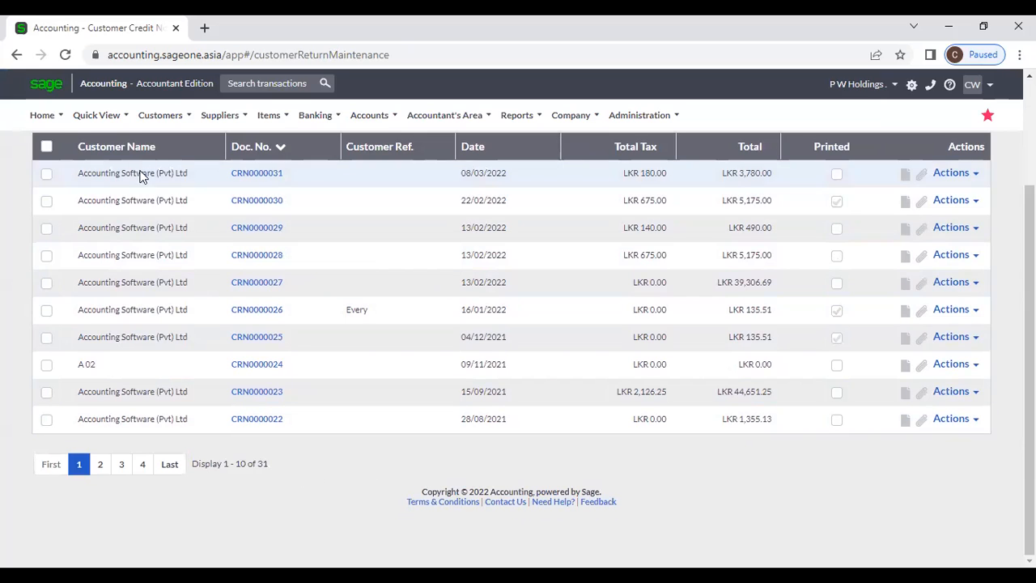
scroll(158, 262, up, 3)
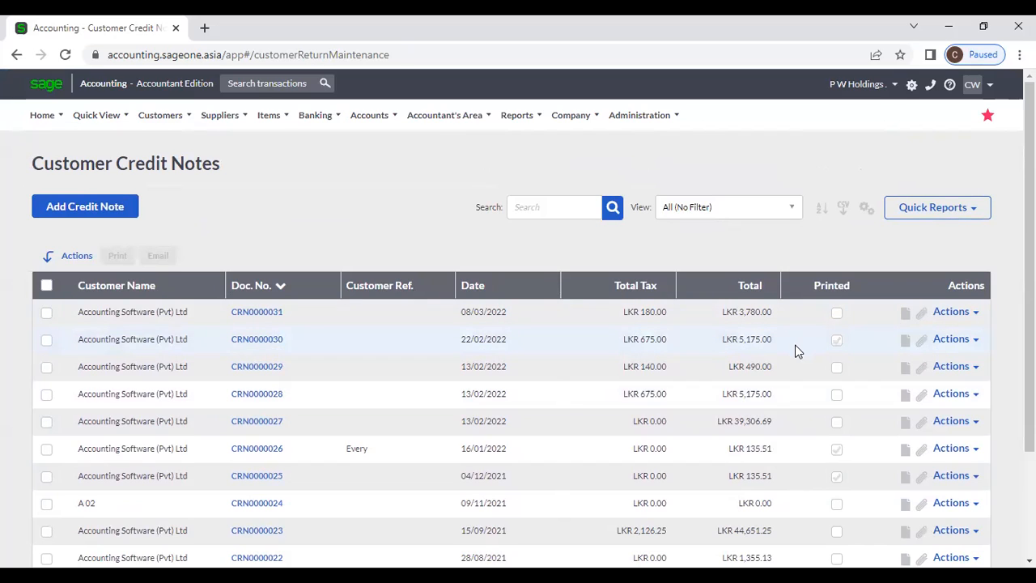
Step: Review the columns available for the credit notes grid and close the customisation without saving
click(865, 208)
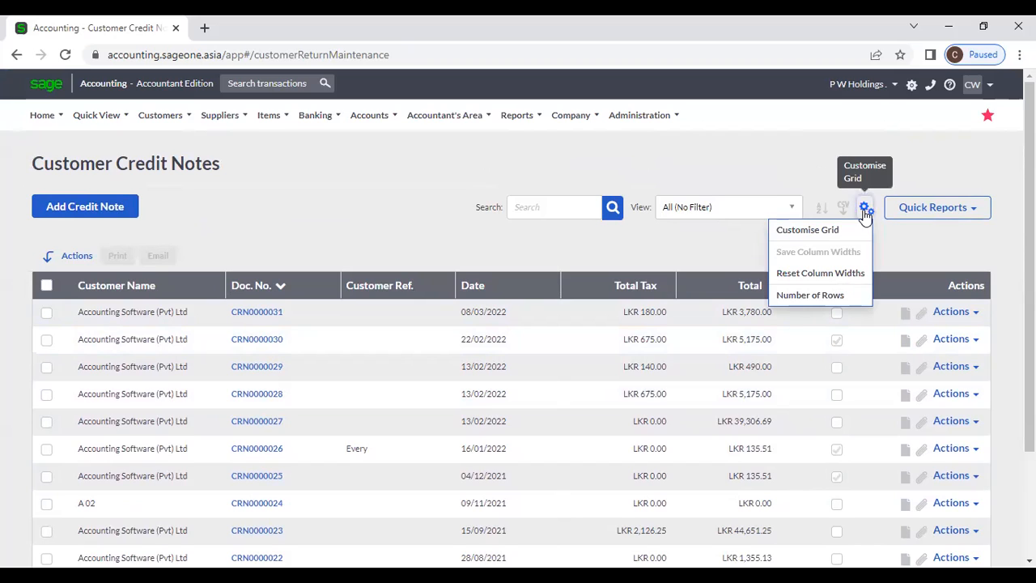
click(848, 230)
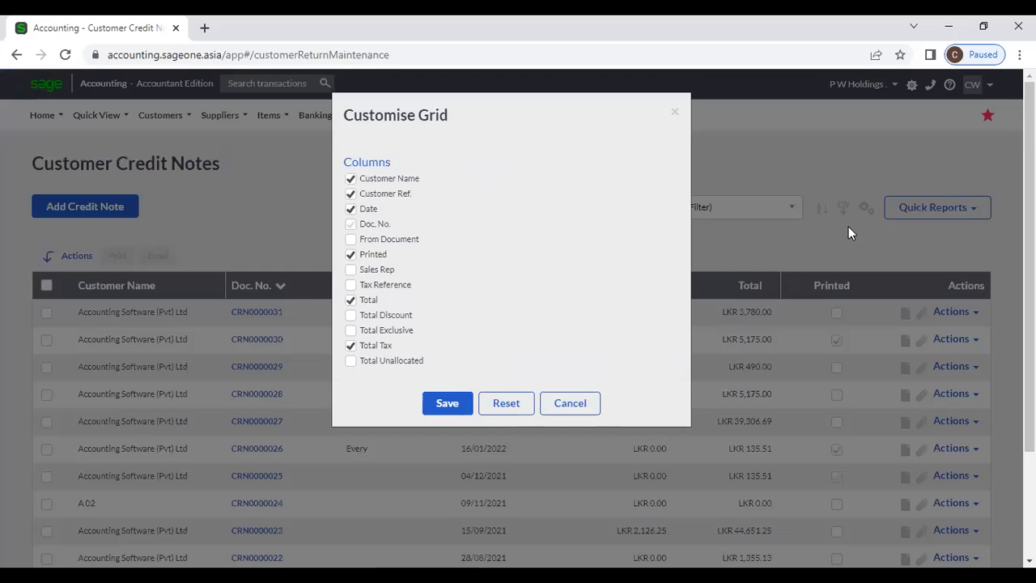
click(553, 403)
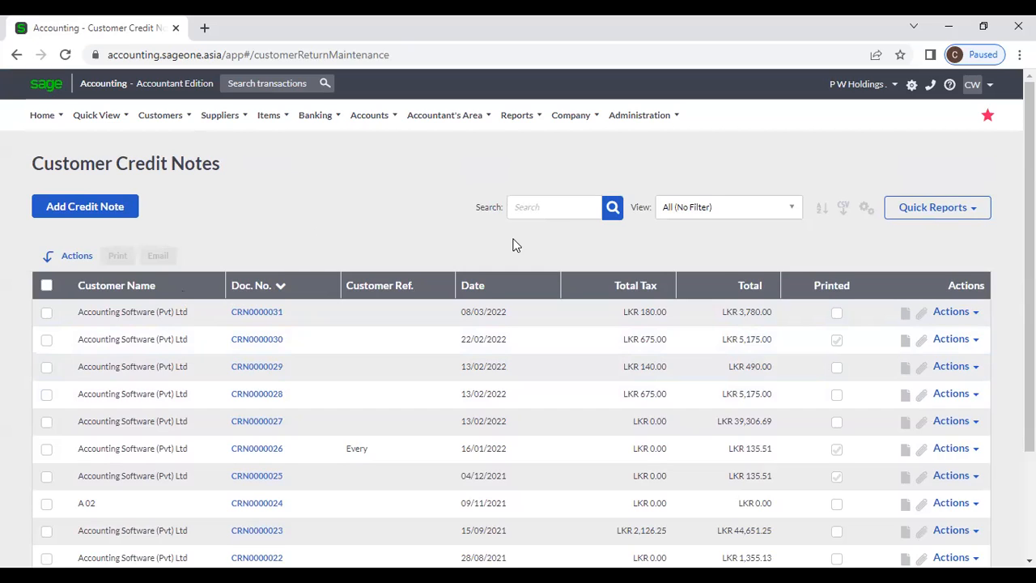
Step: Filter the credit notes to those dated today, and restore the view to All (No Filter)
click(547, 206)
click(728, 213)
click(723, 267)
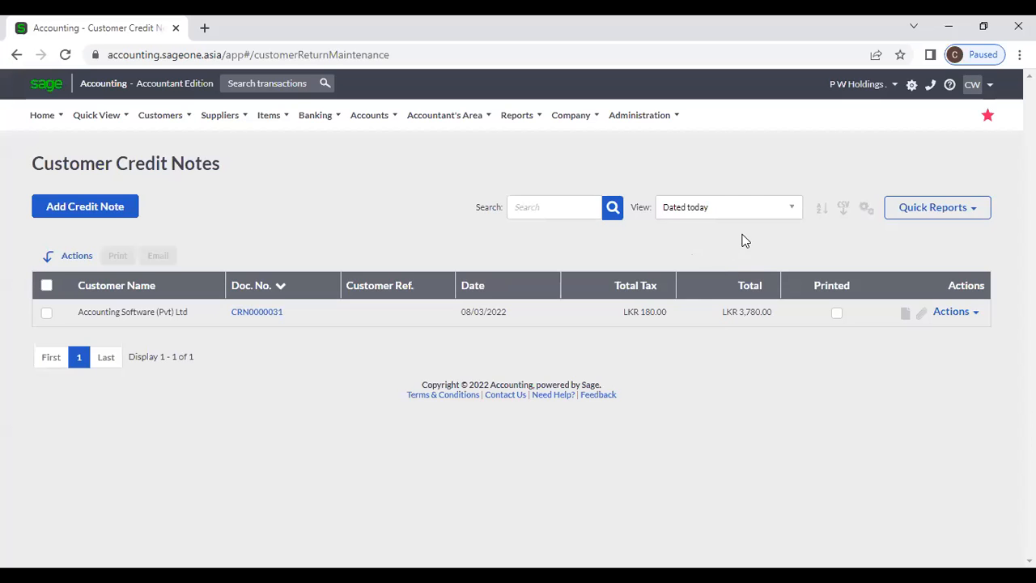
click(789, 216)
click(731, 253)
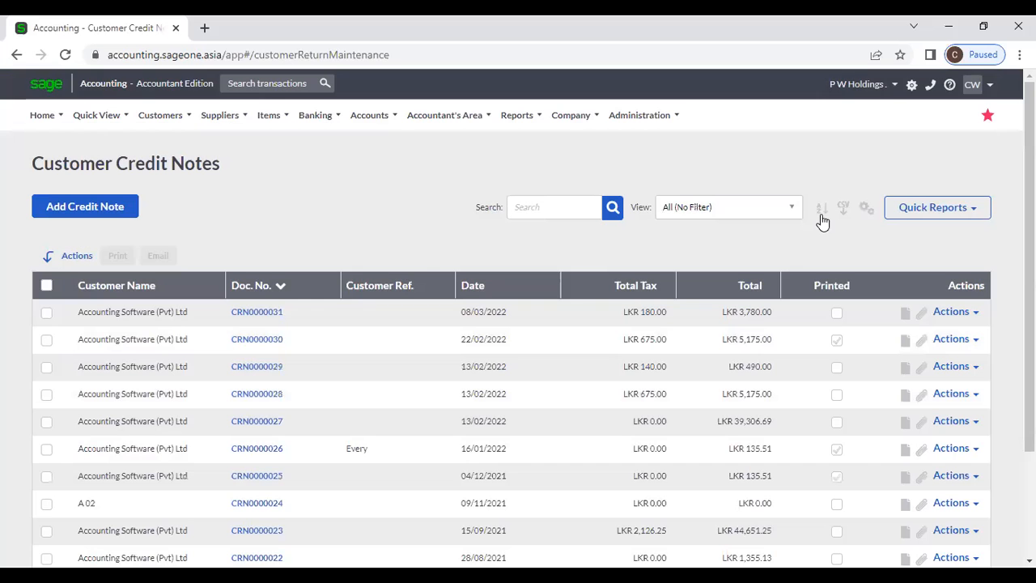
Step: Sort the credit notes by Customer Name and add Sales Rep as a second sort level, both A to Z
click(821, 212)
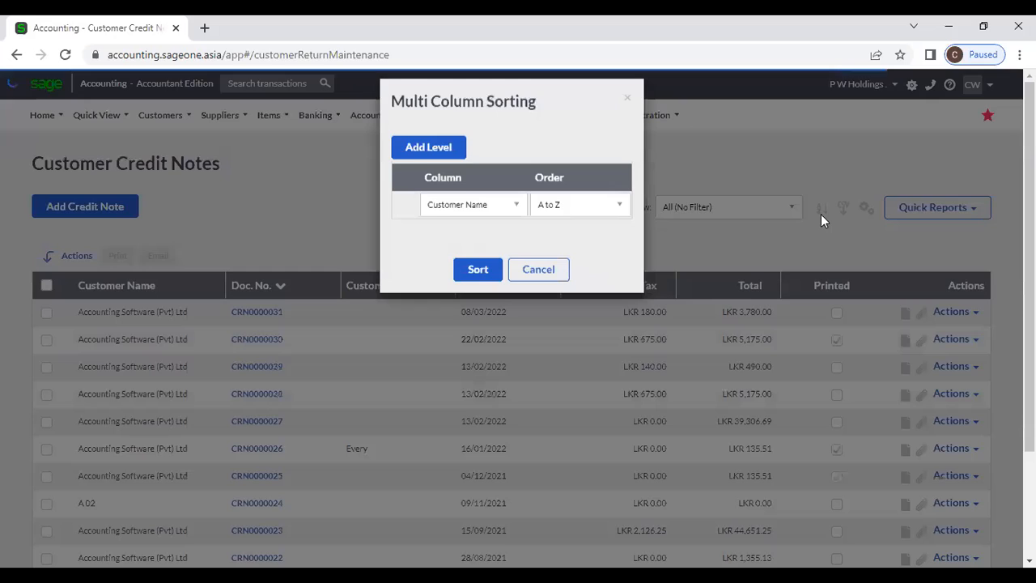
click(428, 168)
click(486, 252)
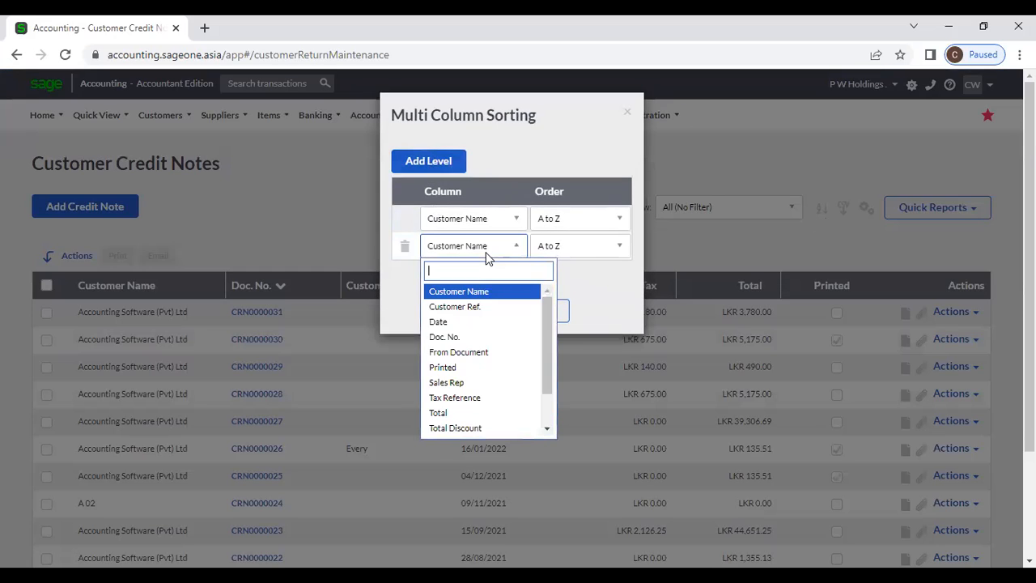
click(476, 382)
click(488, 309)
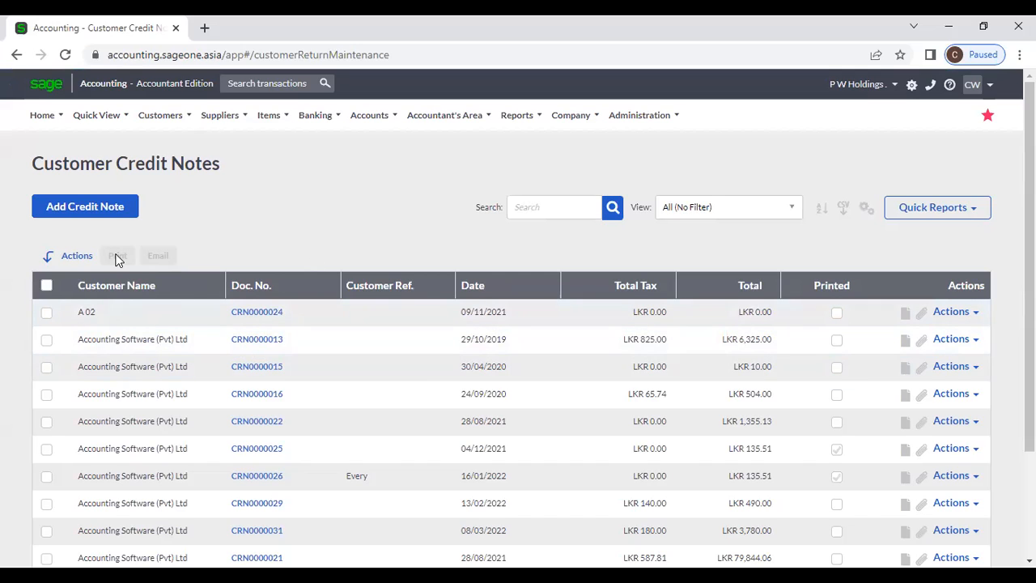
Step: Try selecting individual credit notes and the whole page for bulk printing or emailing, and clear the selection
click(49, 314)
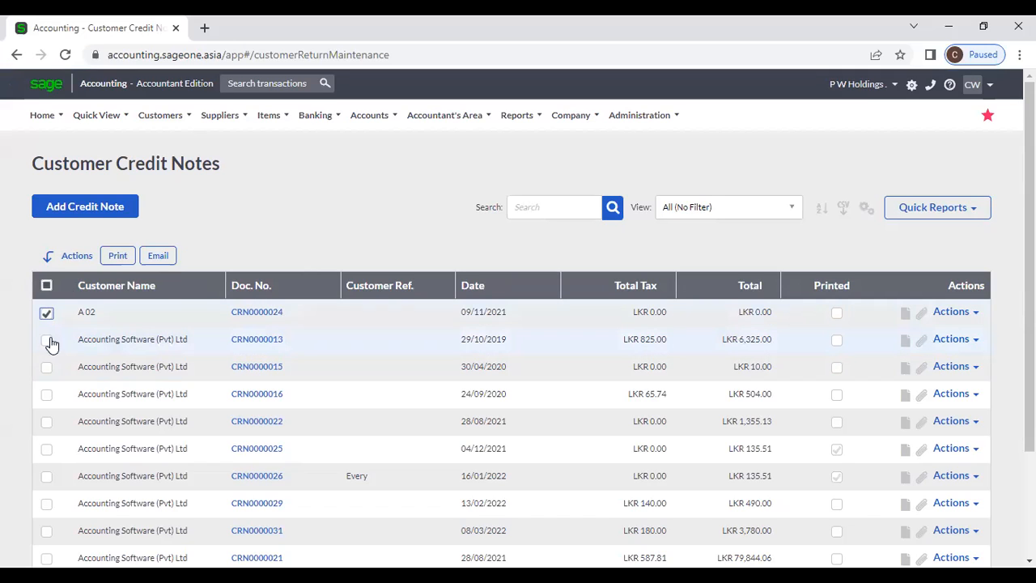
click(49, 343)
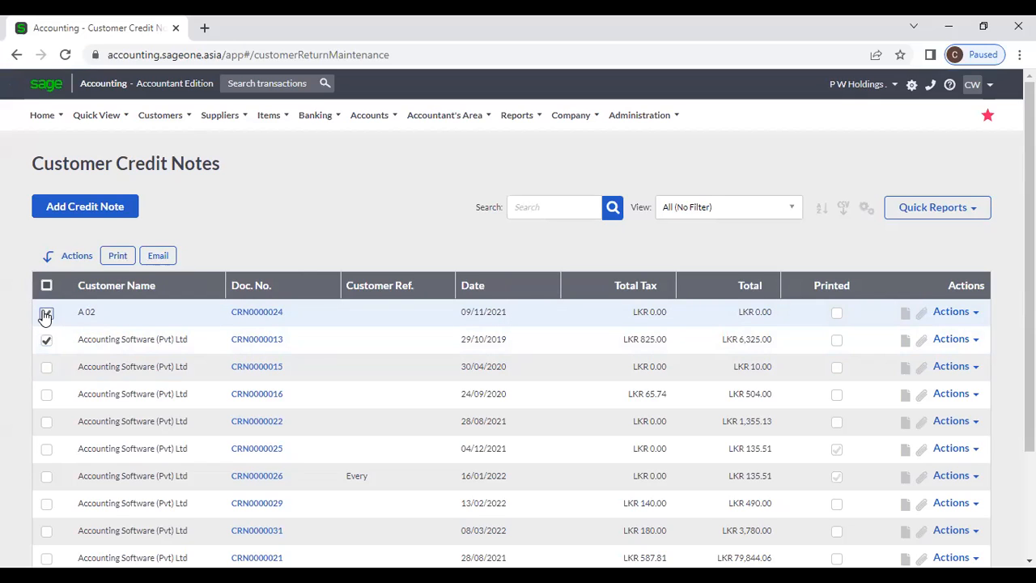
click(46, 340)
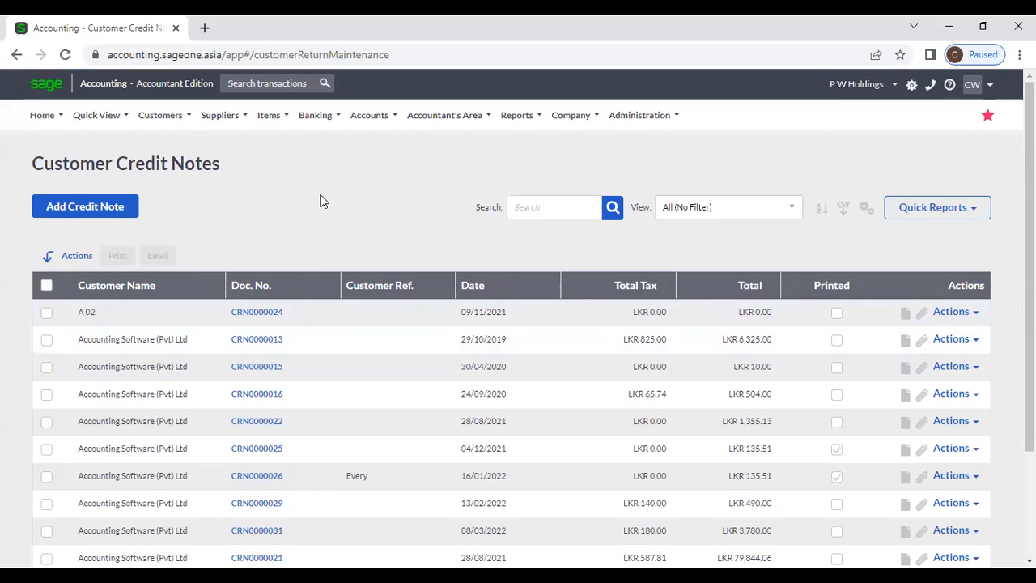
click(46, 313)
click(46, 340)
click(46, 368)
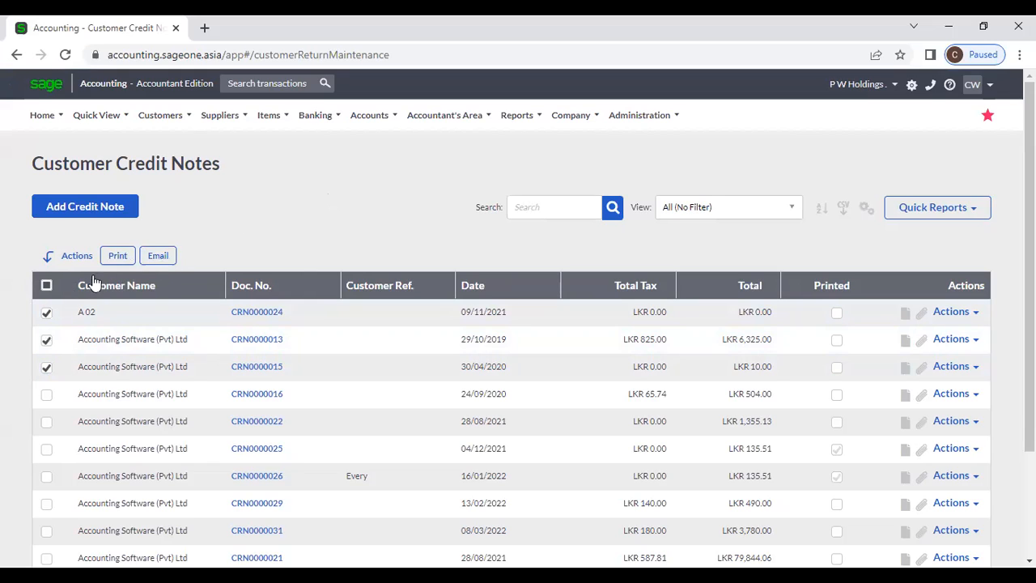
click(46, 285)
click(46, 286)
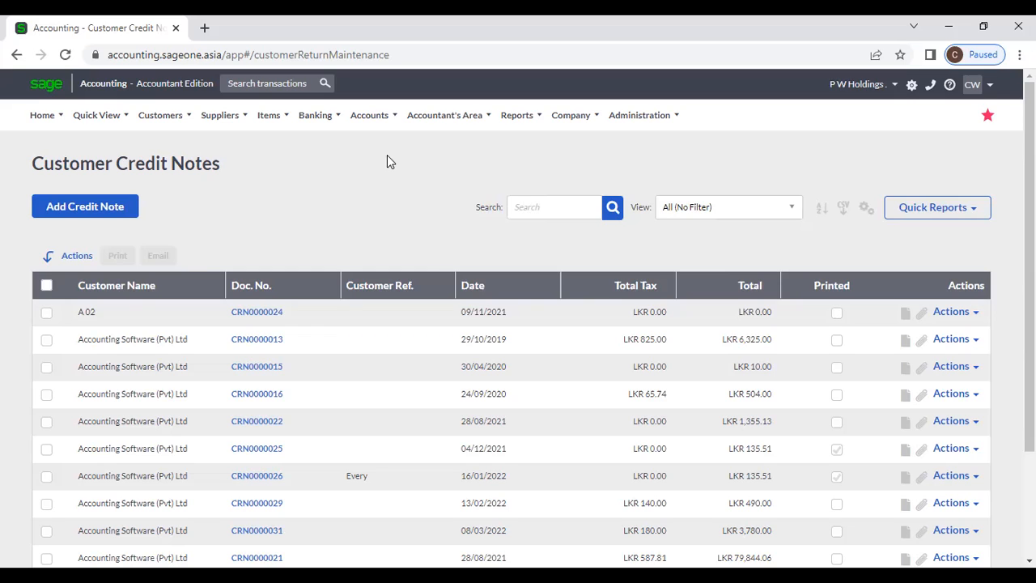
Step: Reopen the customer credit notes list and open a new blank credit note form
click(171, 121)
mouse_move(180, 191)
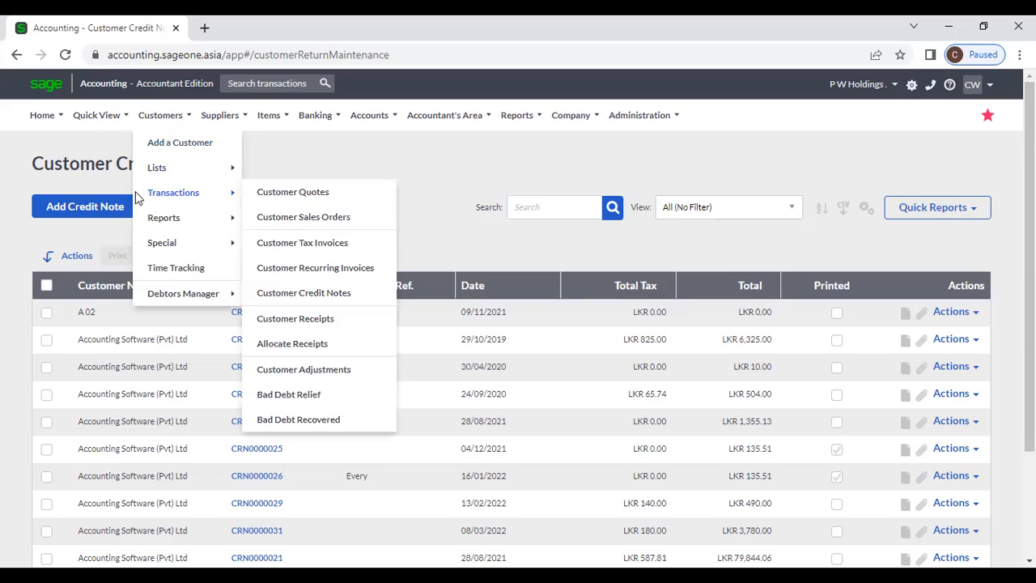
mouse_move(140, 116)
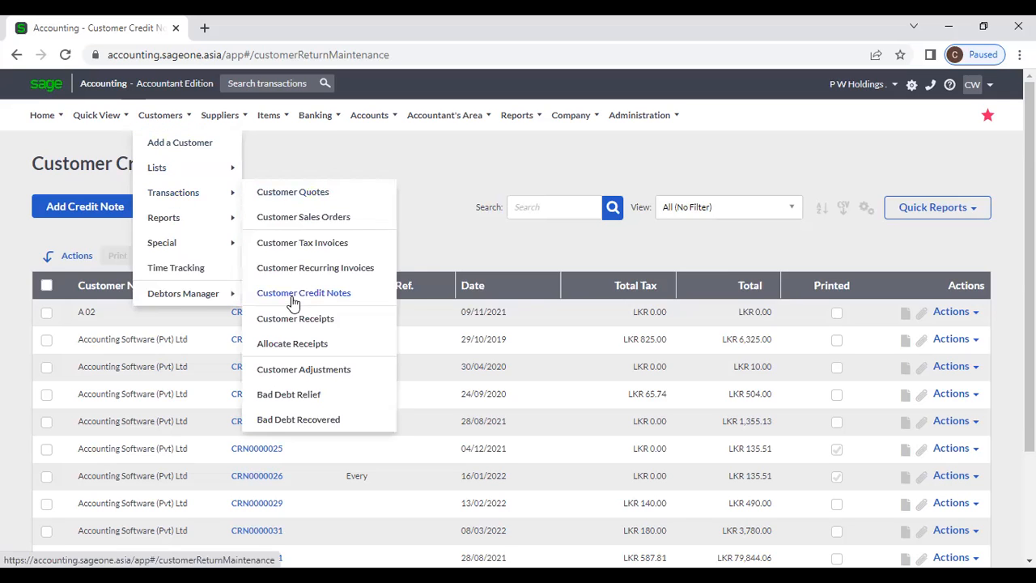
click(293, 301)
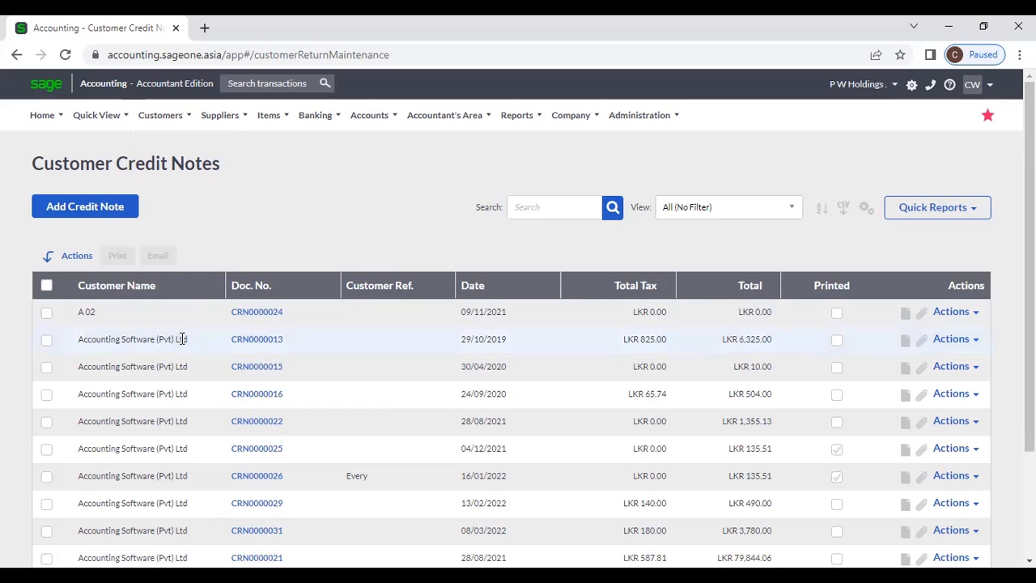
click(125, 215)
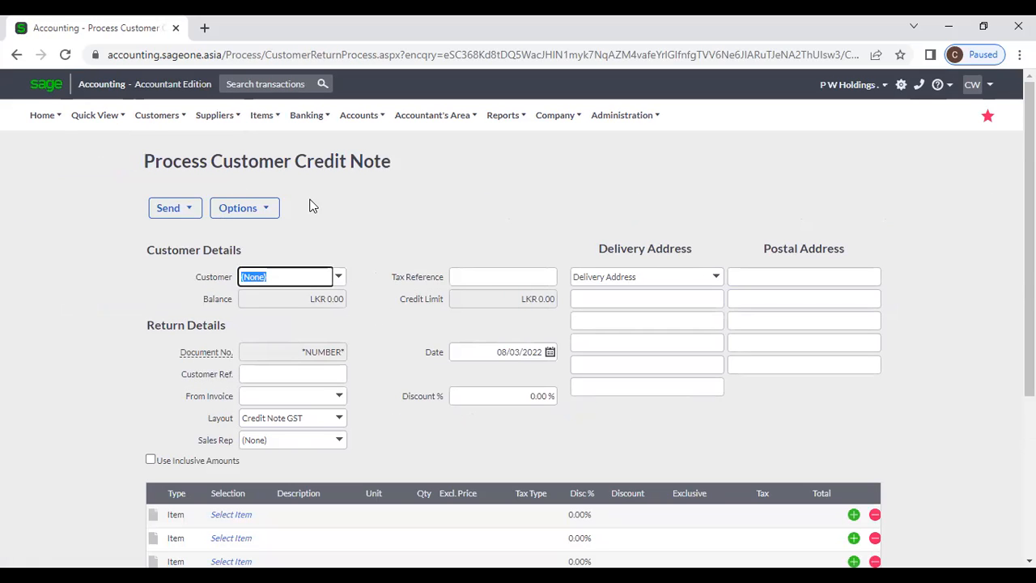
Step: From the customer tax invoices list, create a credit note against customer A 02's invoice INV0002670
click(157, 115)
mouse_move(156, 187)
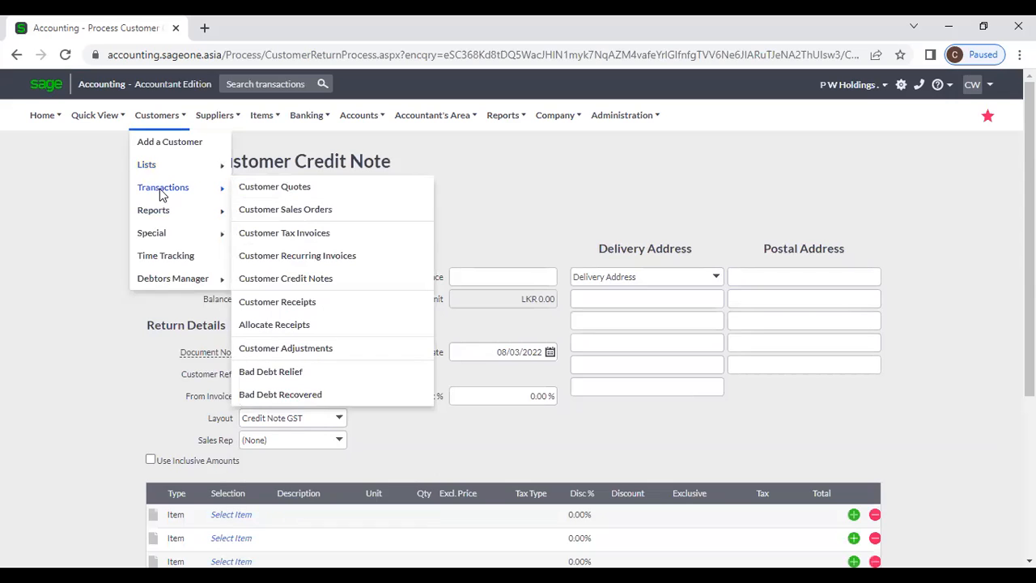
click(290, 233)
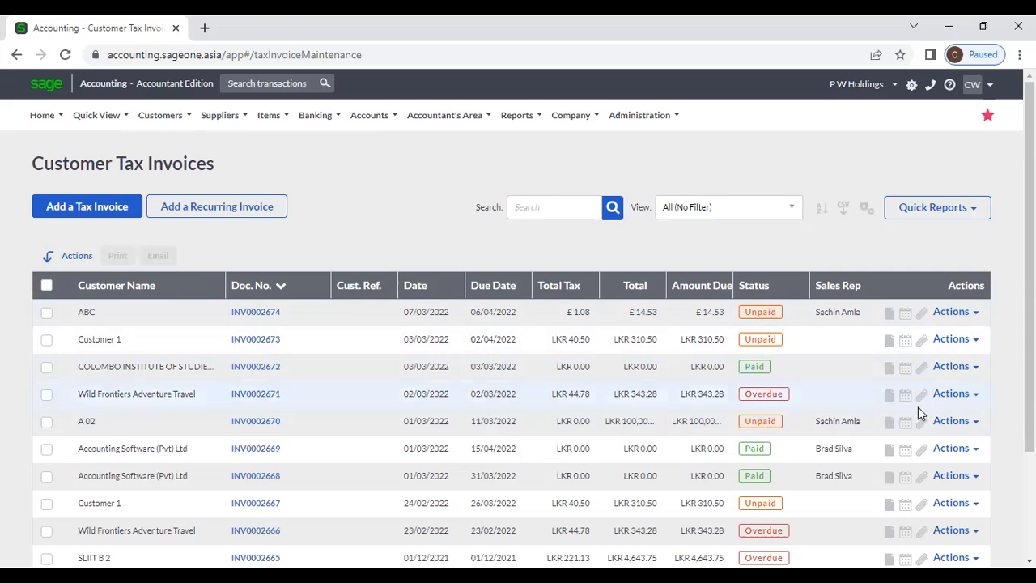
scroll(918, 407, down, 1)
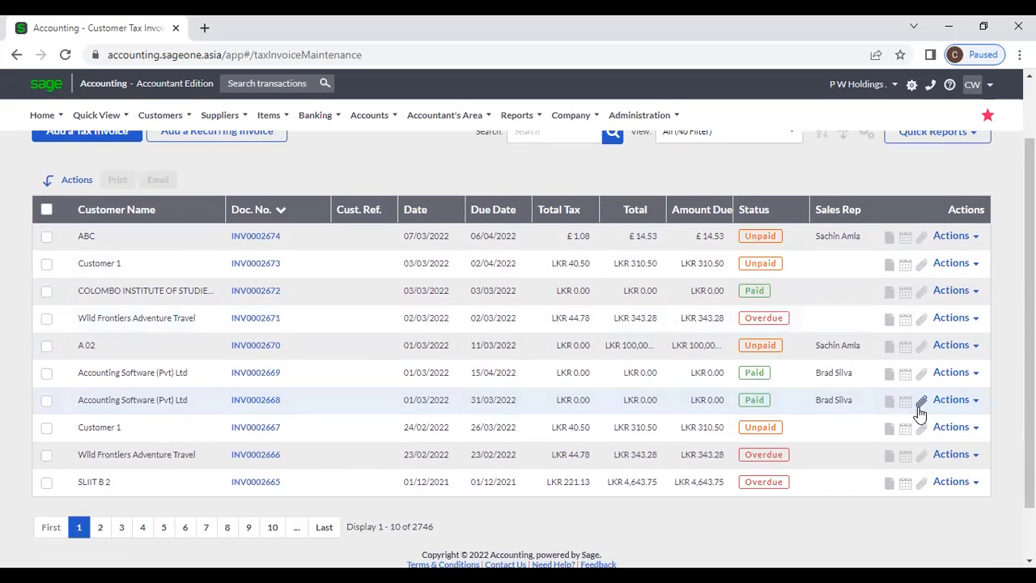
click(975, 346)
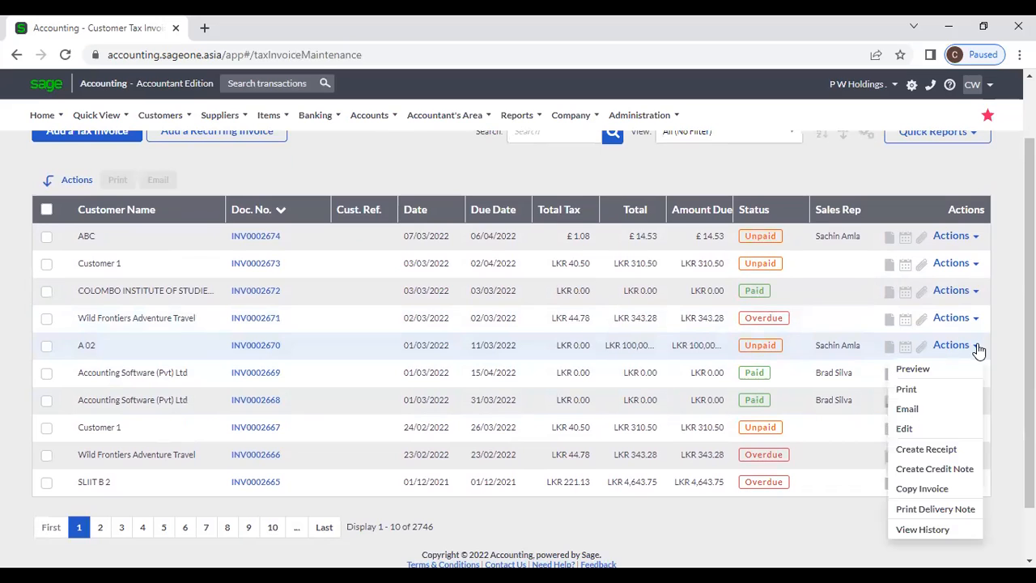
click(962, 474)
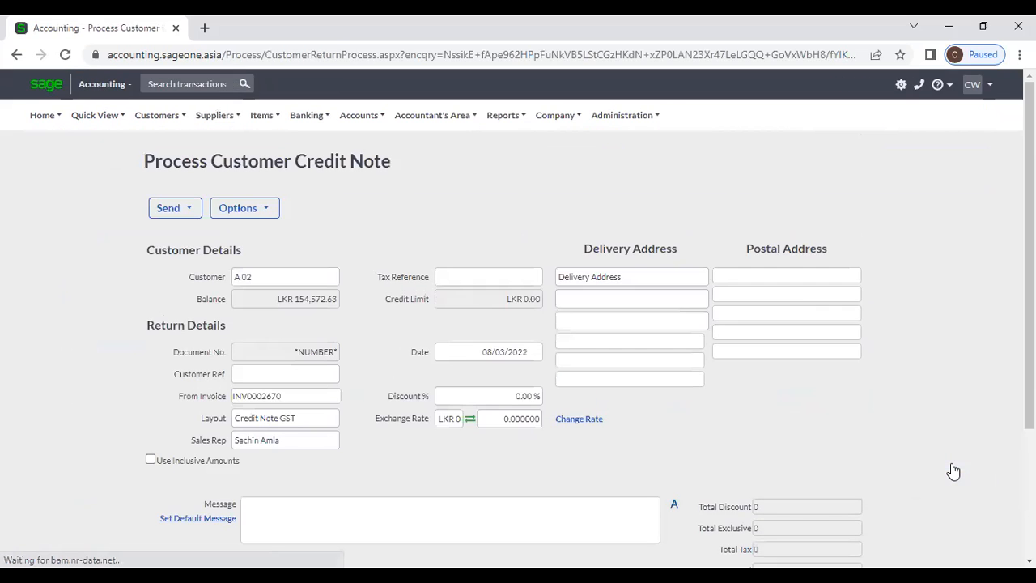
Step: Review the credit note's customer details, line item and totals, and return to the customer credit notes list without saving
scroll(349, 402, down, 2)
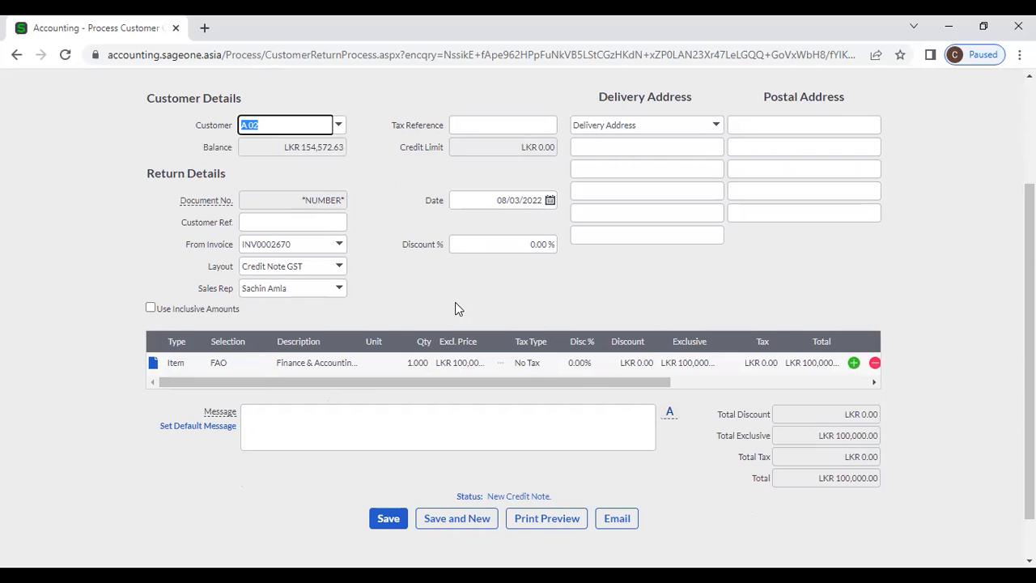
scroll(455, 301, up, 1)
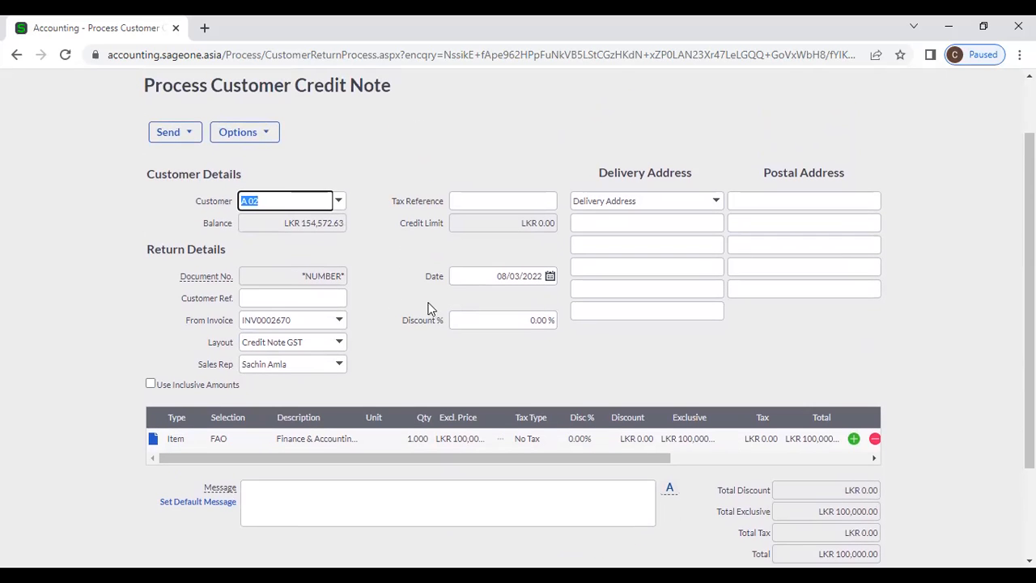
scroll(455, 433, down, 2)
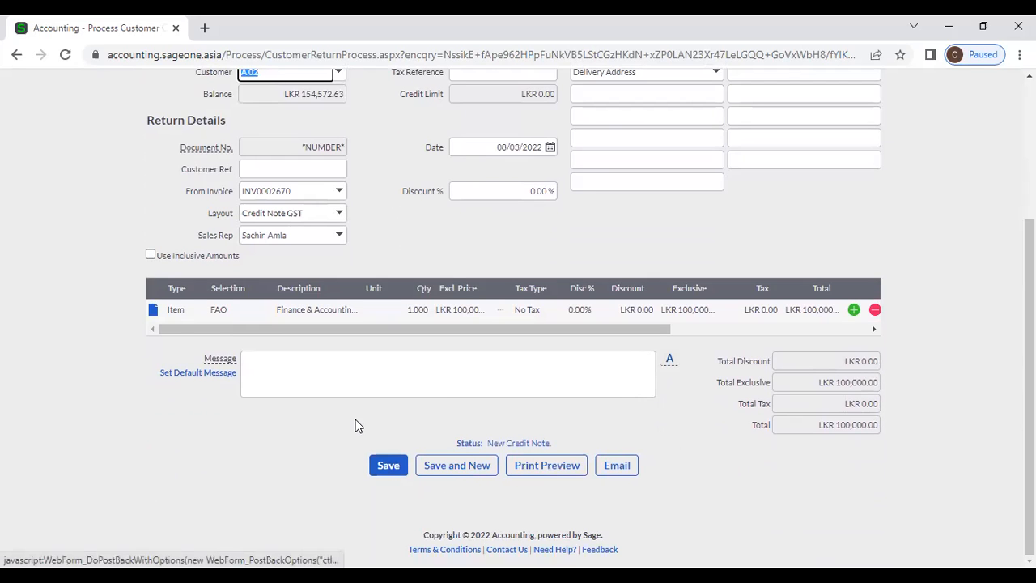
scroll(324, 419, up, 3)
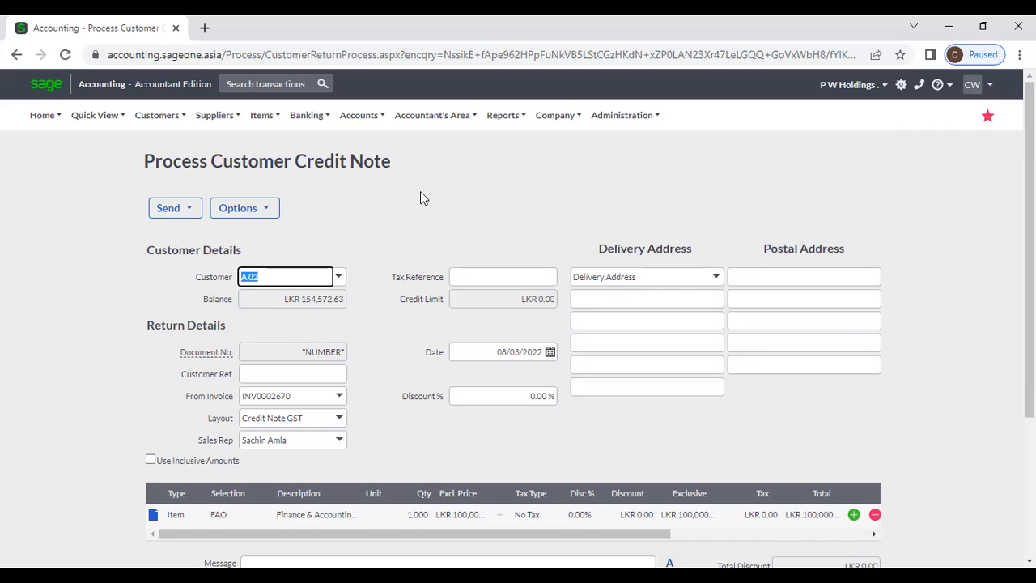
mouse_move(160, 120)
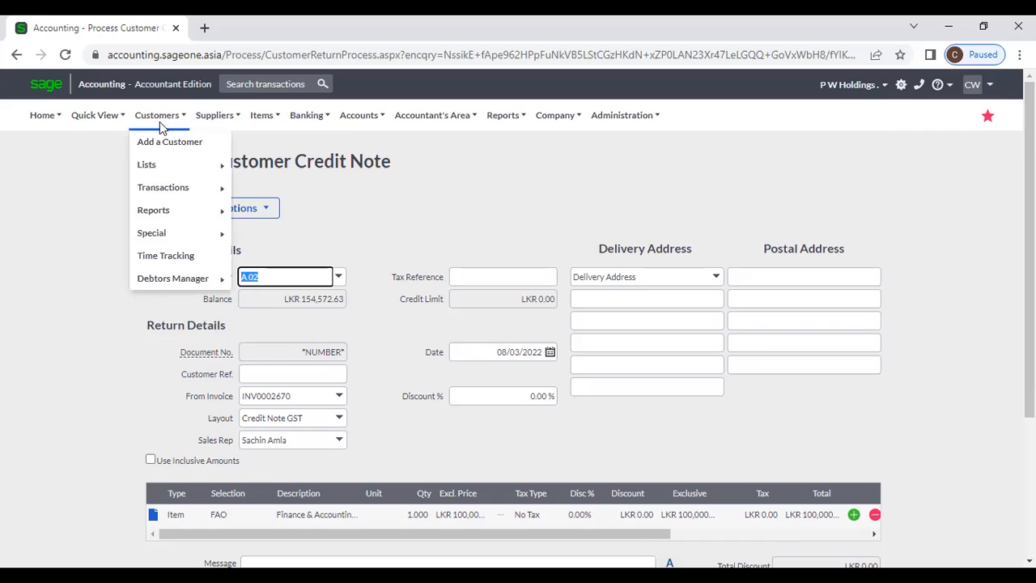
mouse_move(158, 164)
mouse_move(159, 198)
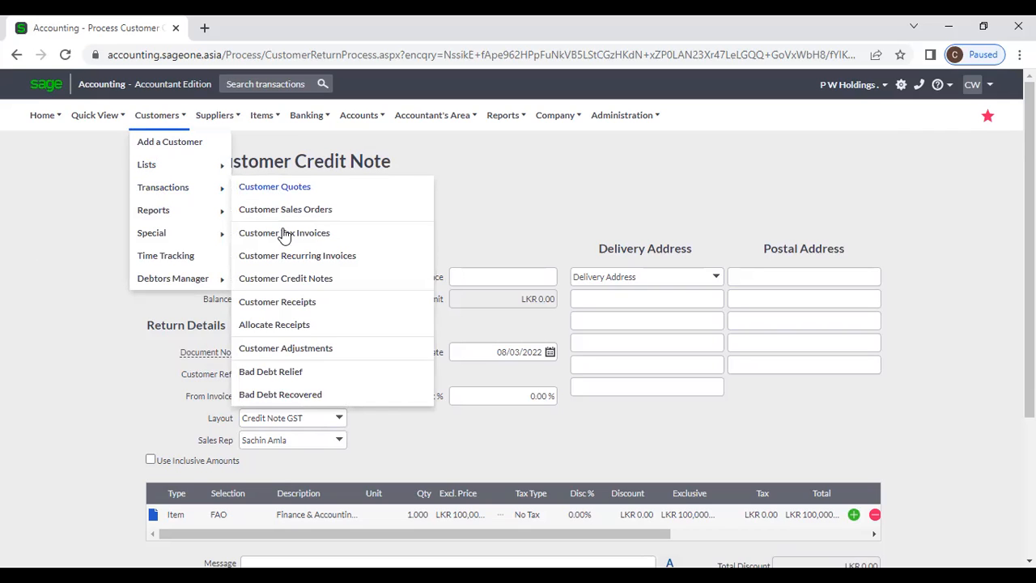
click(285, 280)
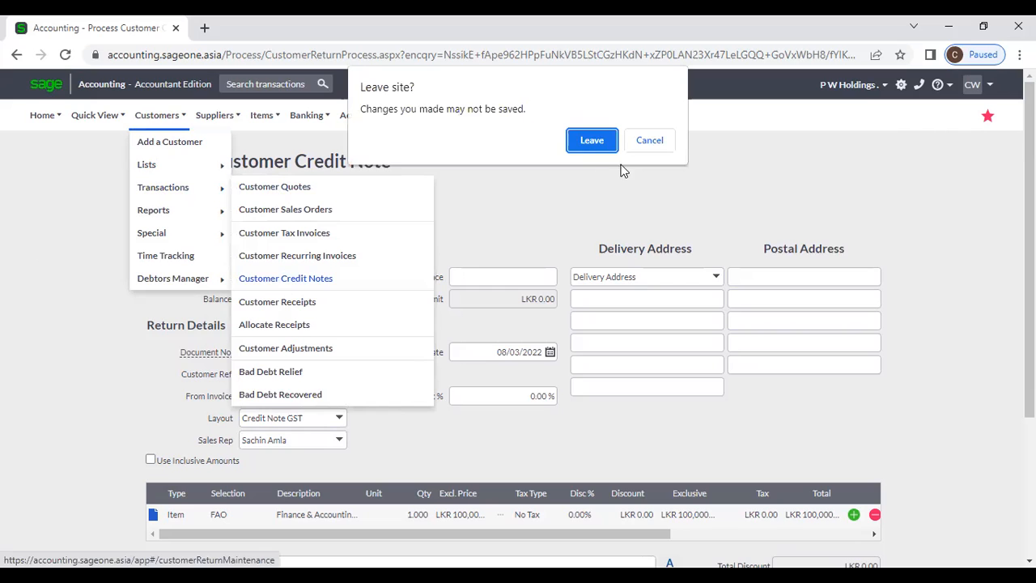
click(591, 141)
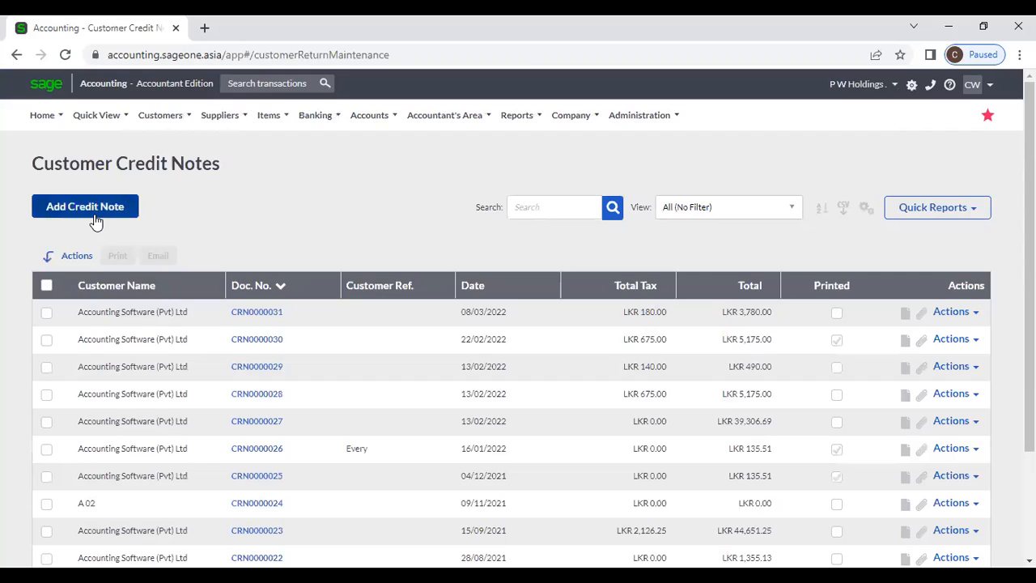
Step: Add a new credit note for customer Accounting Software (Pvt) Ltd based on invoice INV0002659
click(122, 211)
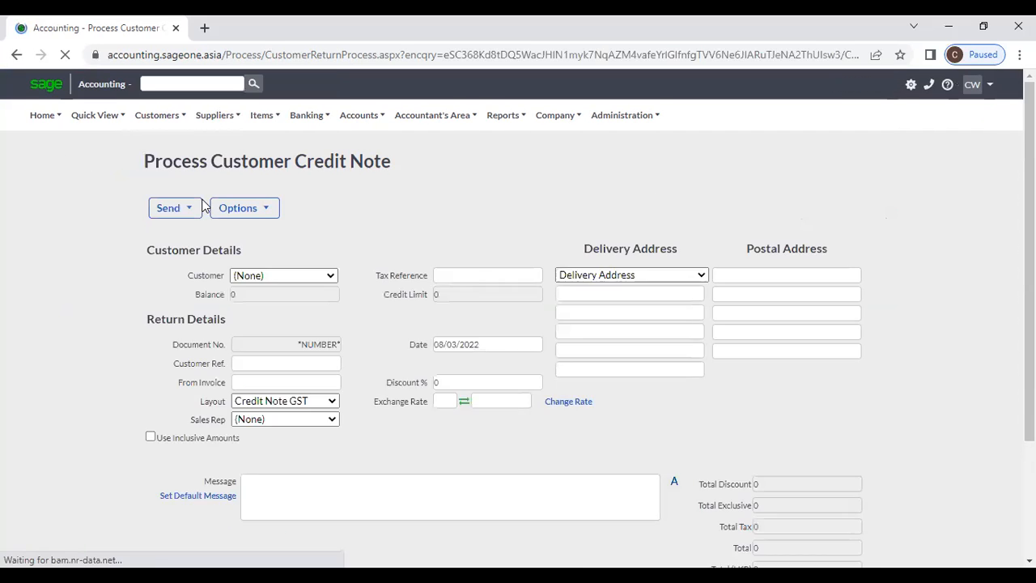
click(338, 277)
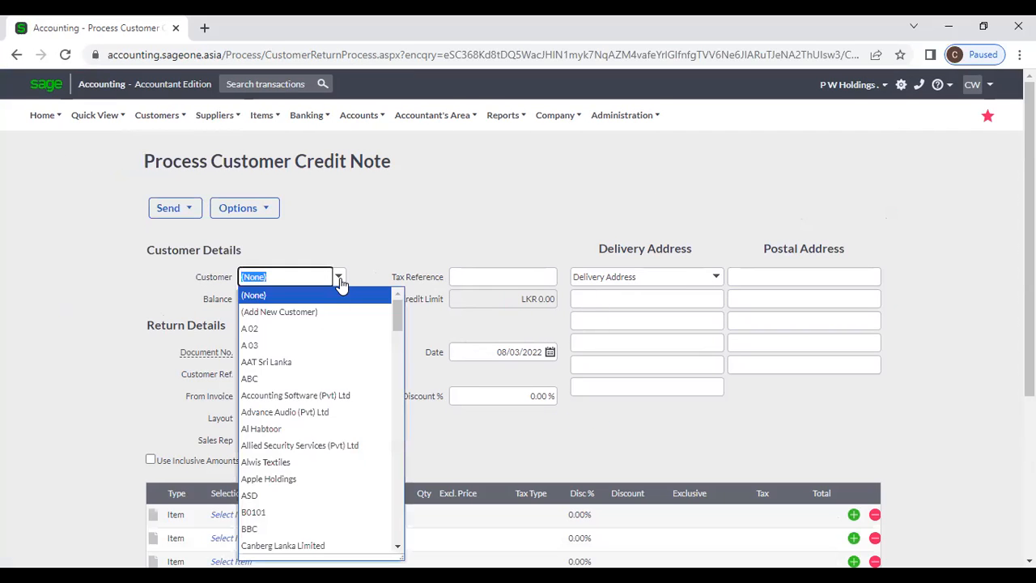
click(324, 396)
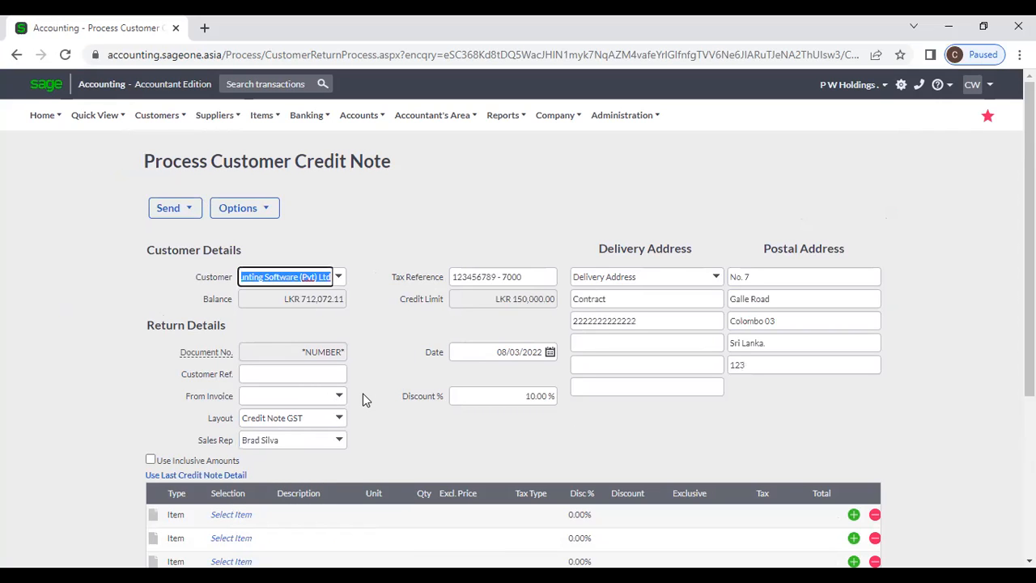
click(339, 396)
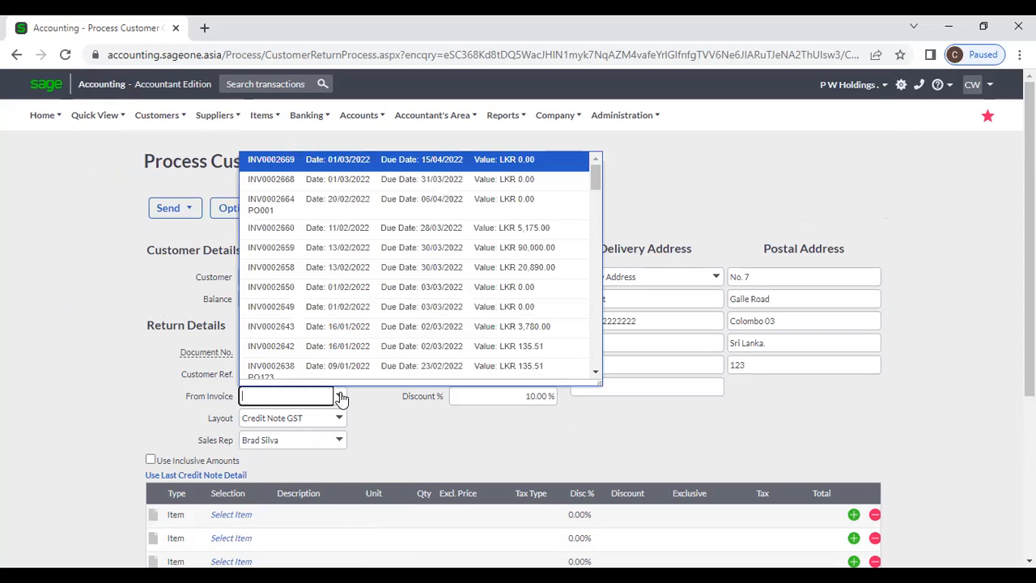
click(394, 251)
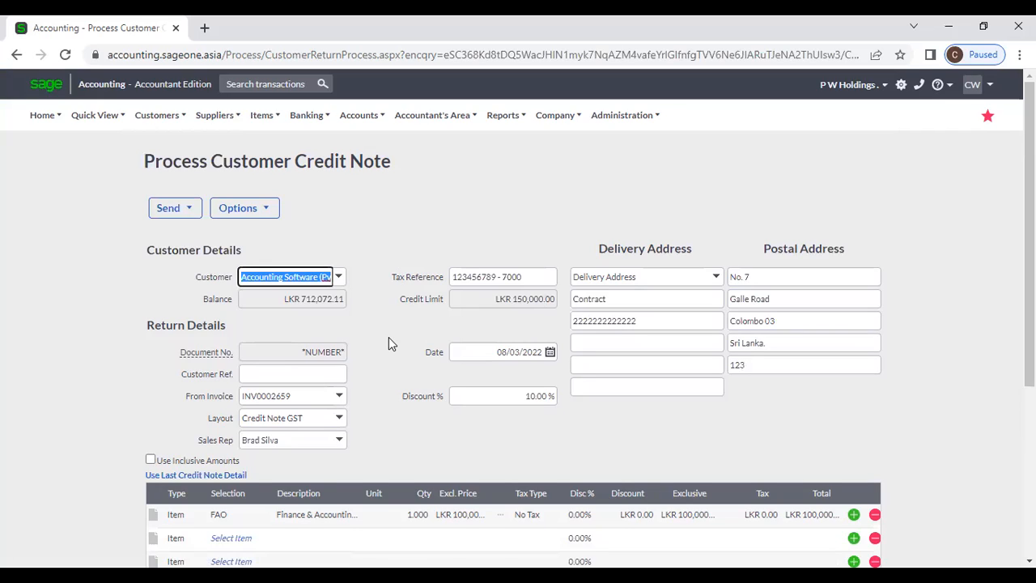
Step: Change the credit note's source invoice to INV0002643 and remove the leftover FAO finance and accounting line
scroll(389, 341, down, 2)
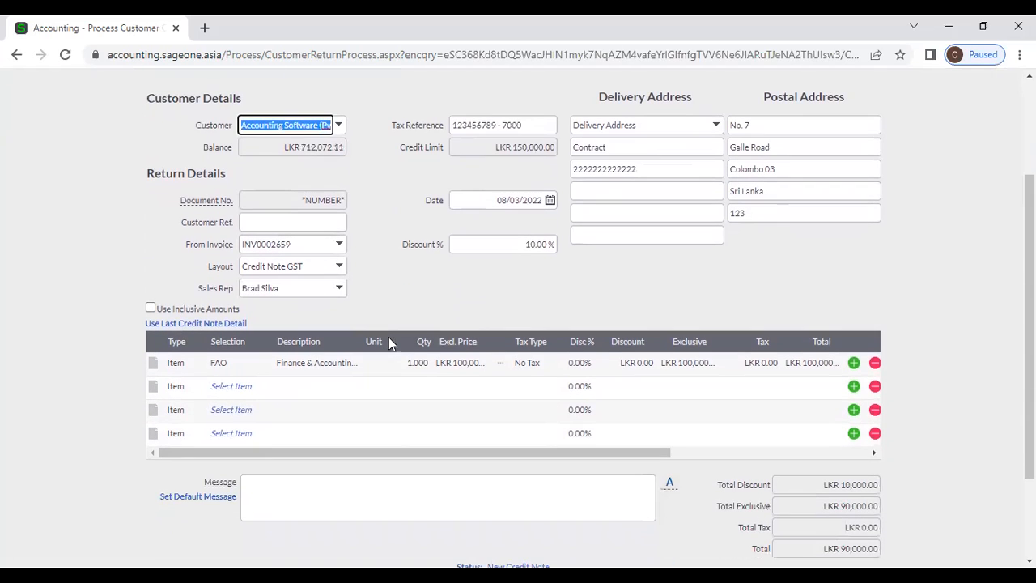
click(340, 126)
click(410, 292)
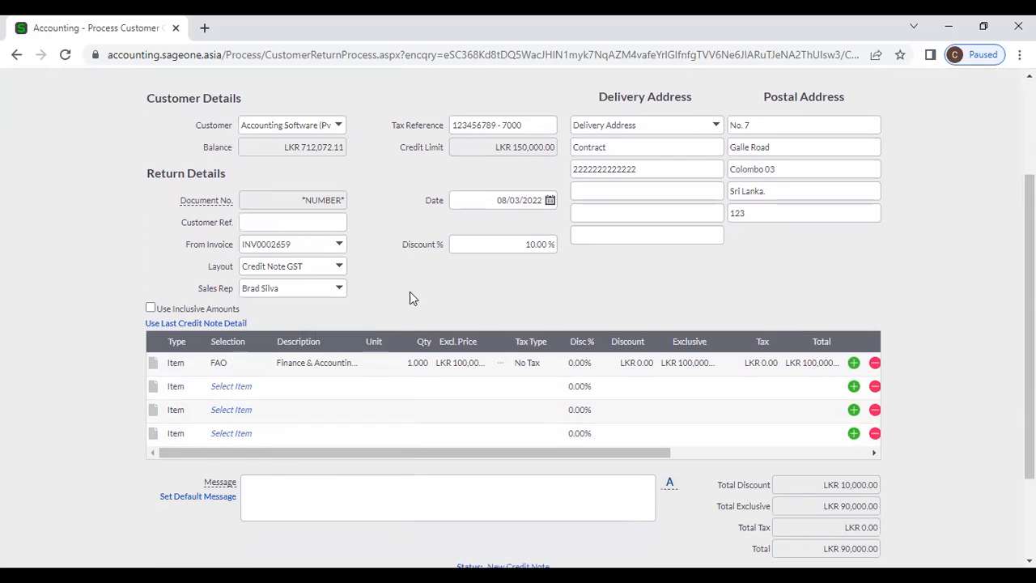
click(340, 244)
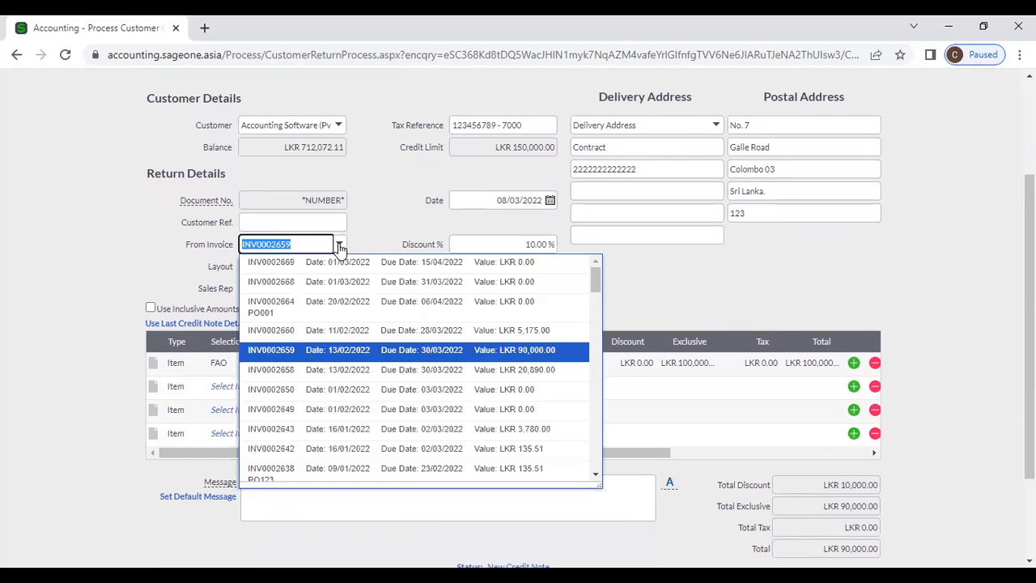
click(388, 431)
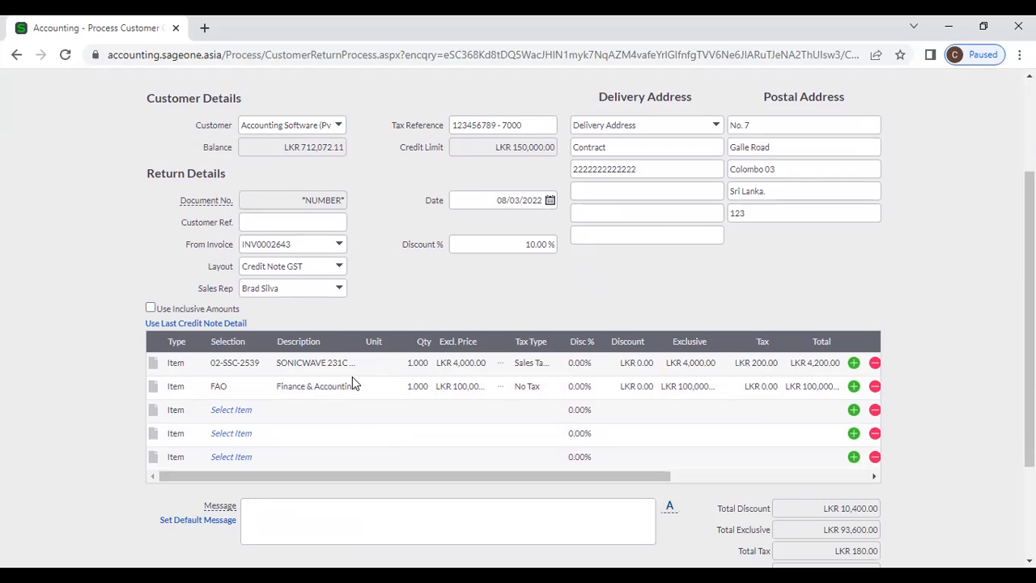
click(874, 388)
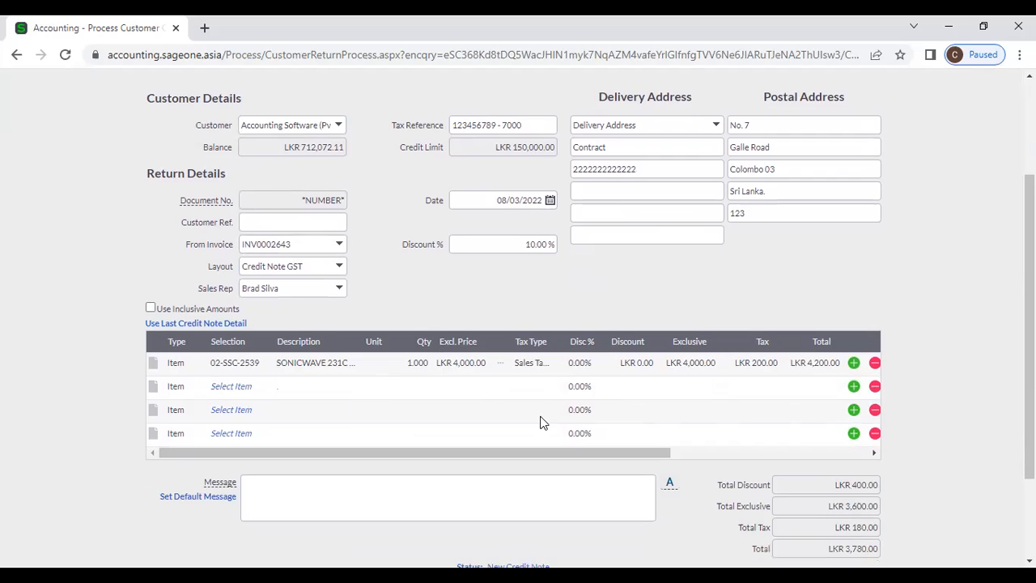
Step: Try a quantity of 10 on the 02-SSC-2539 item line, and set it back to 1
click(417, 362)
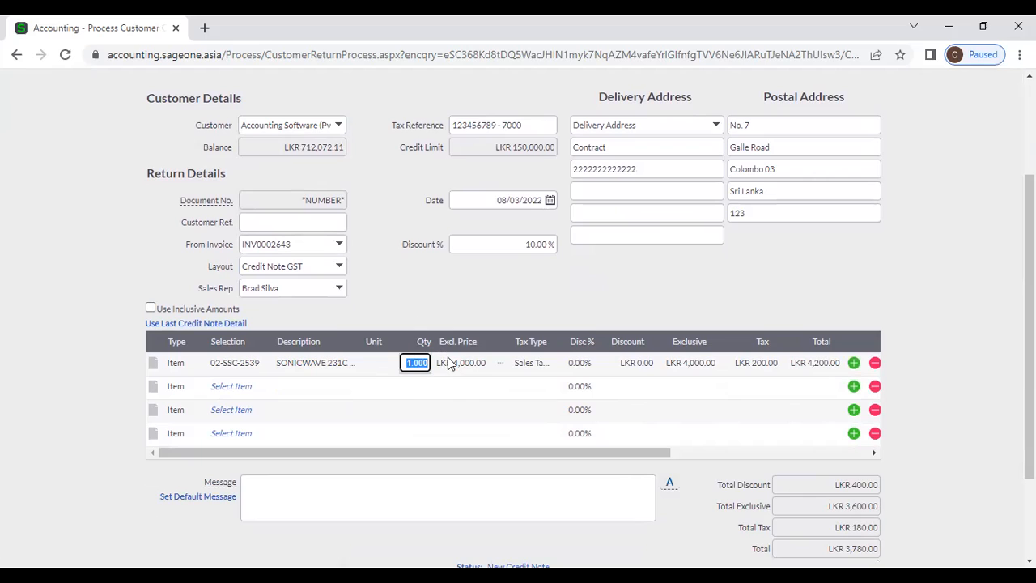
text(10)
click(451, 362)
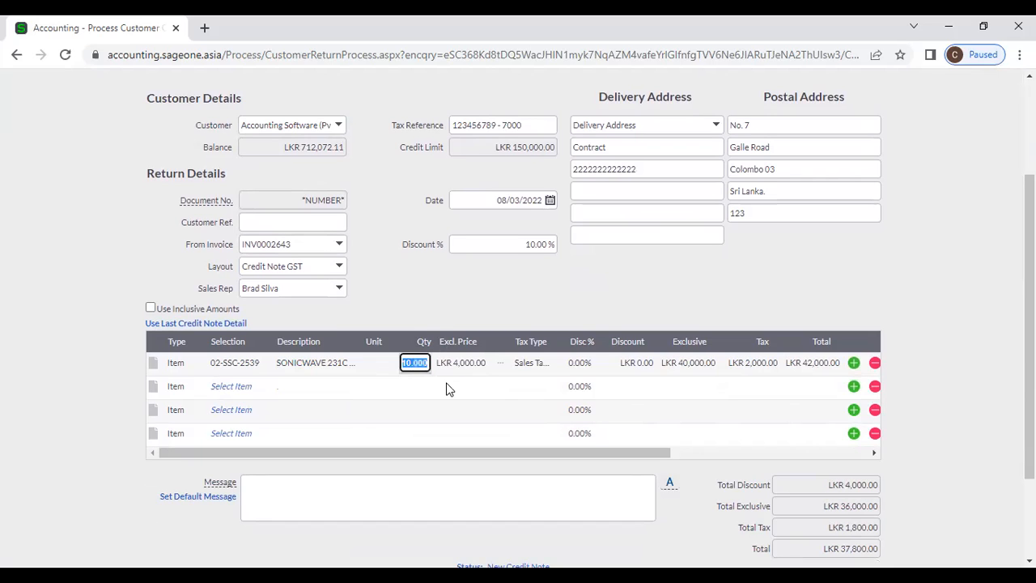
text(1)
key(Tab)
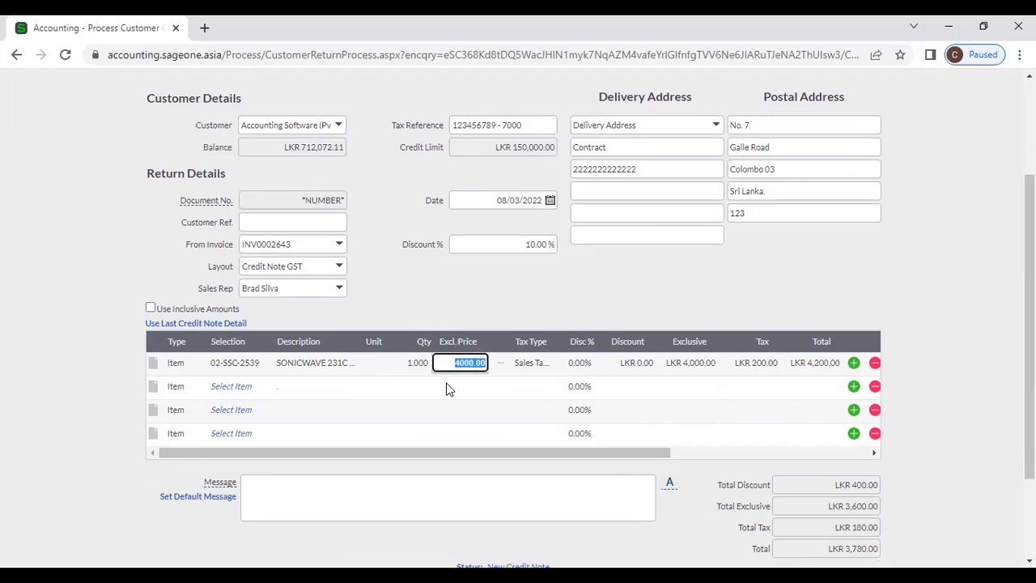
Step: Save the new credit note for Accounting Software (Pvt) Ltd
click(516, 291)
scroll(516, 293, down, 2)
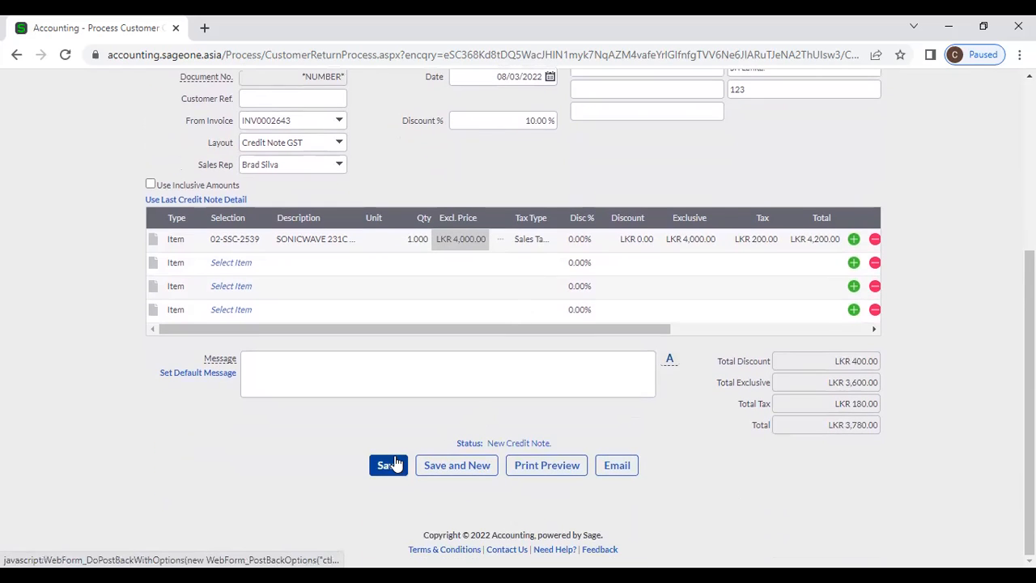
click(394, 457)
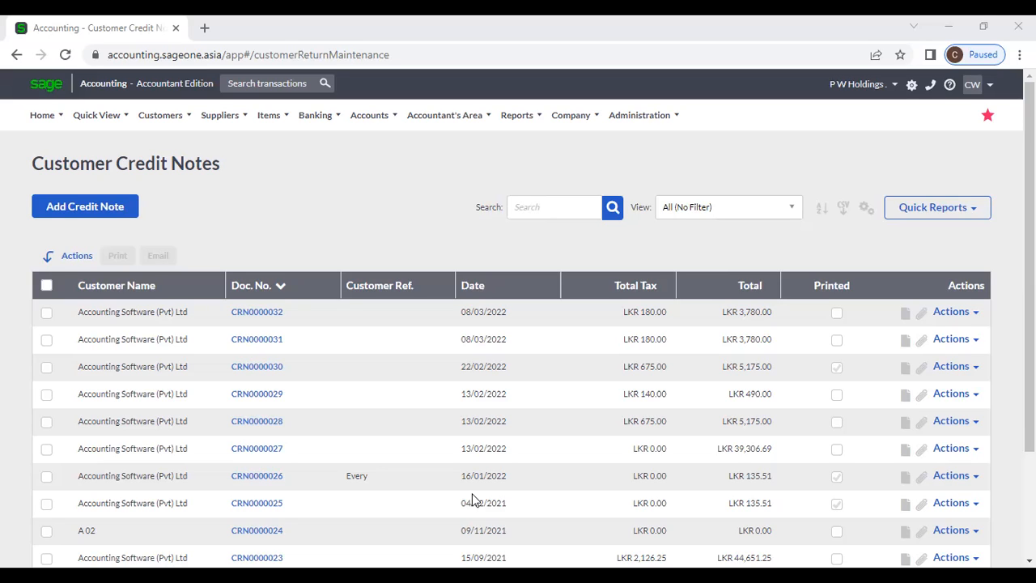
Step: Look through the credit notes list for the saved entry and check the record count below the grid
click(405, 227)
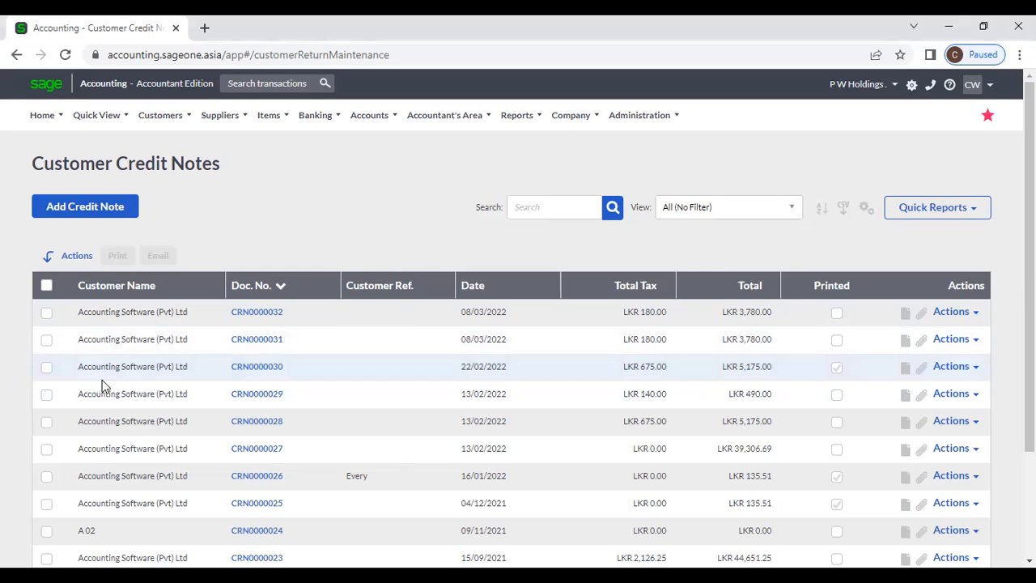
scroll(185, 392, down, 1)
scroll(184, 393, down, 3)
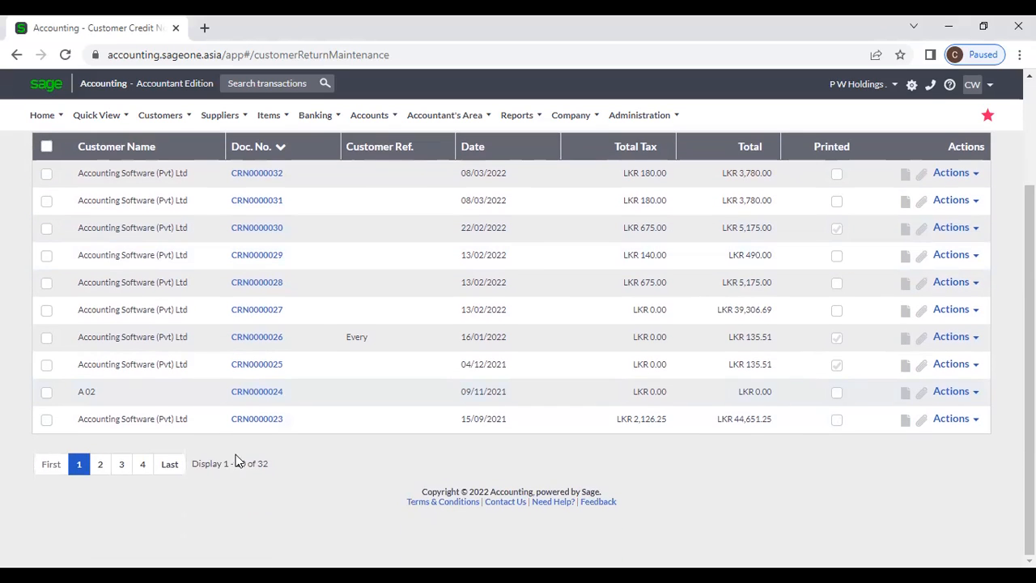
drag(274, 468, 236, 473)
click(268, 512)
scroll(220, 424, up, 3)
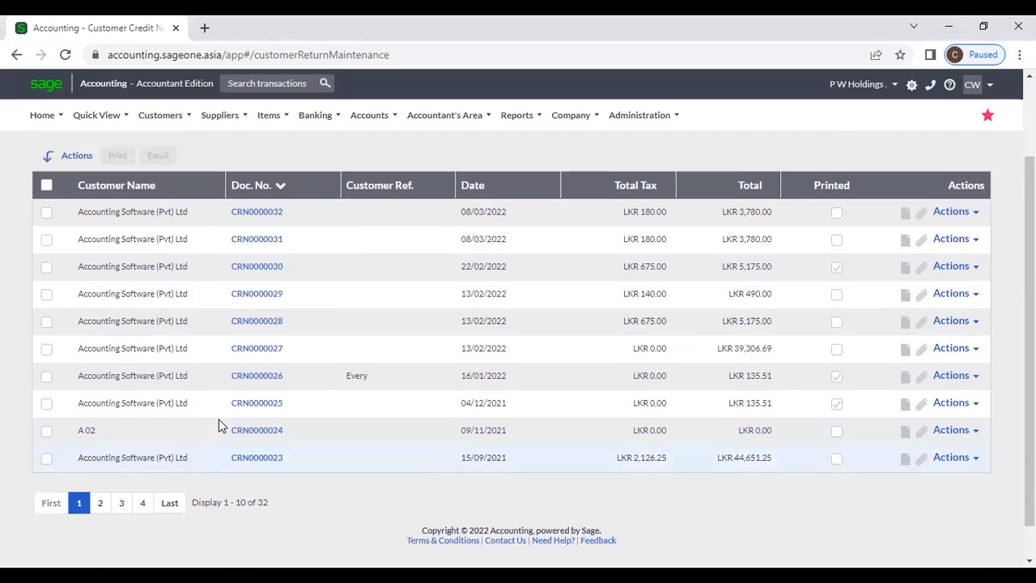
Step: View the column choices for customising the credit notes grid, and close them without changes
click(864, 207)
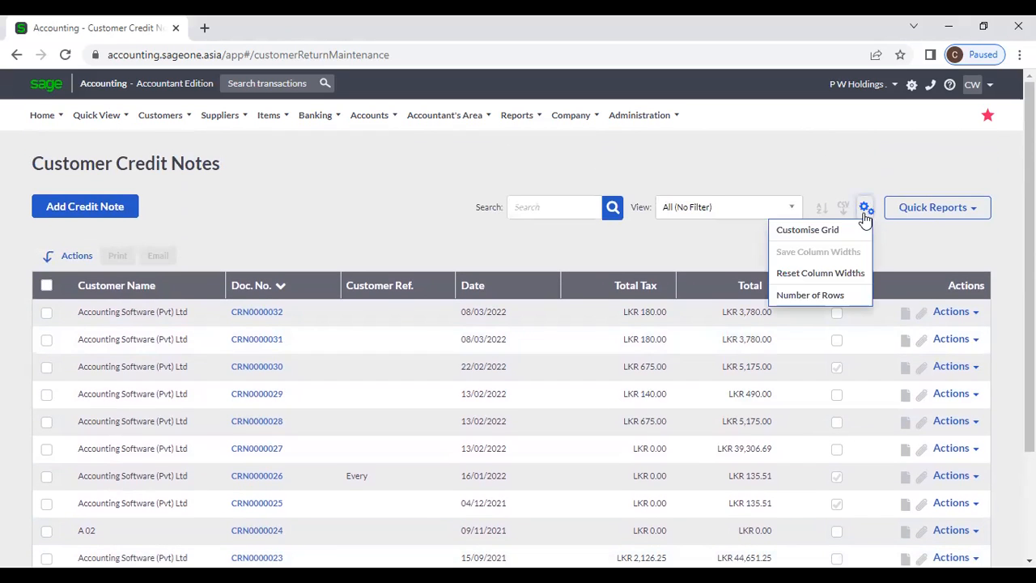
click(842, 230)
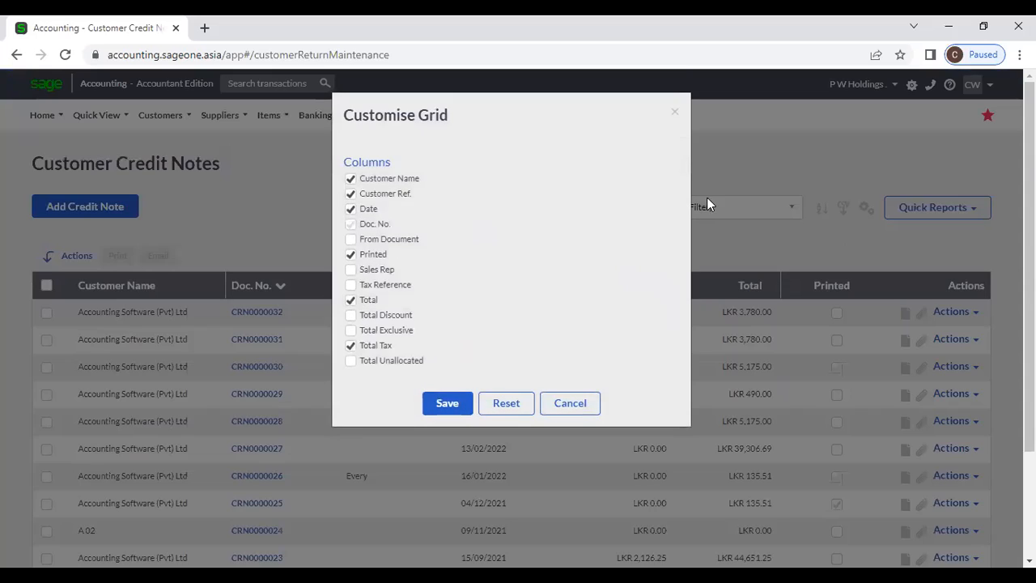
click(676, 111)
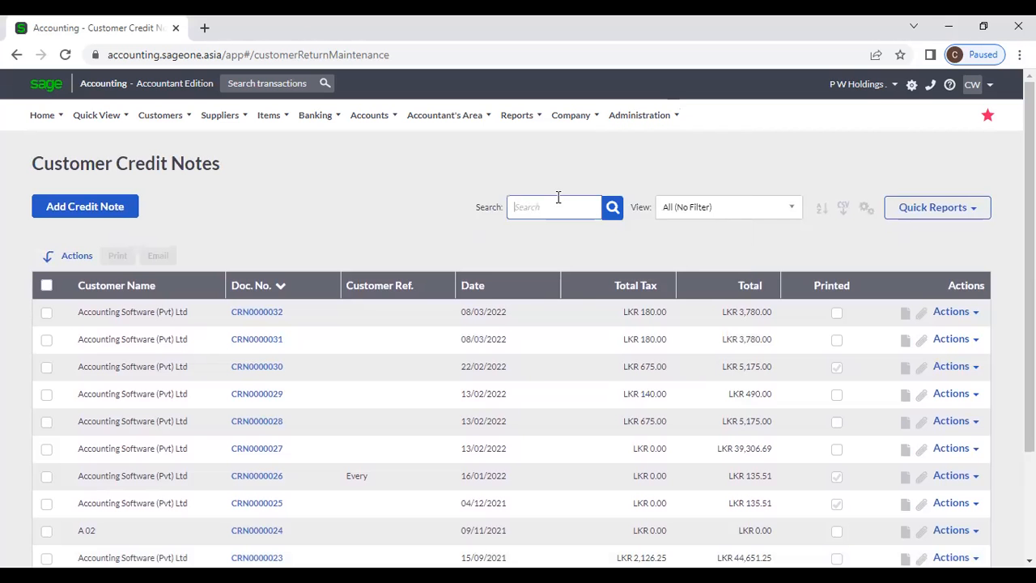
Step: Filter the credit notes list to those dated today, and restore the All (No Filter) view
click(721, 214)
click(723, 267)
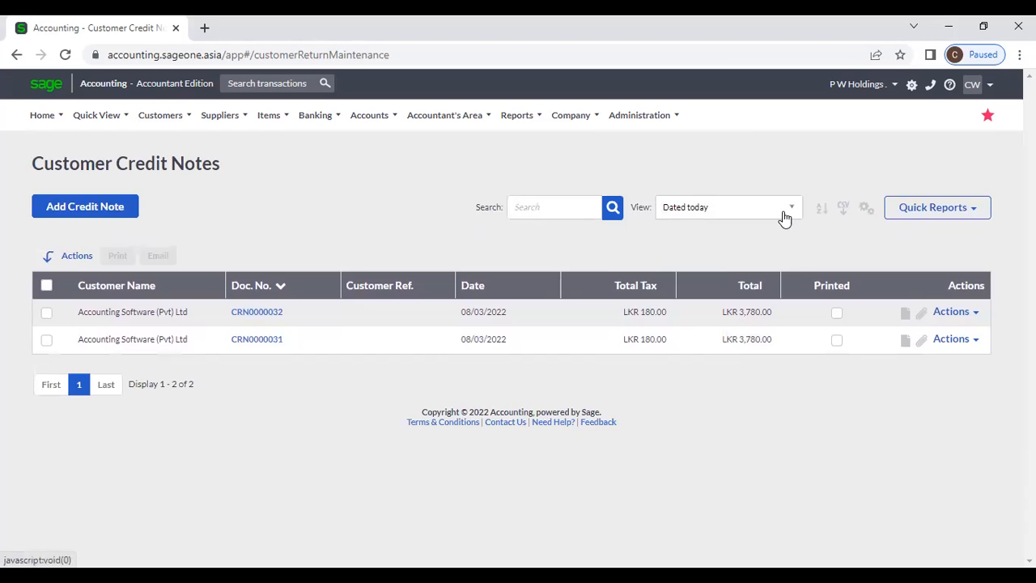
click(781, 215)
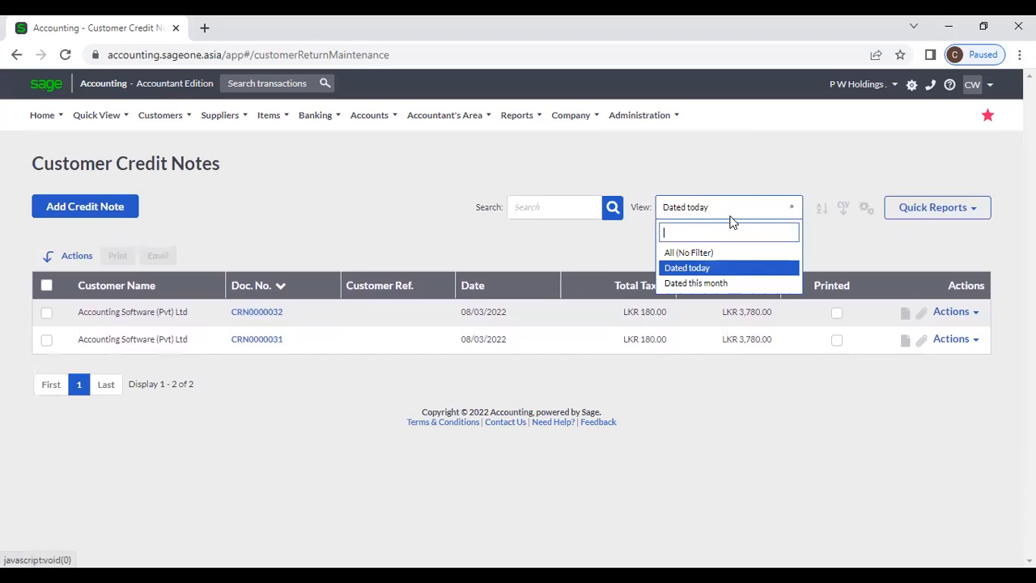
click(717, 253)
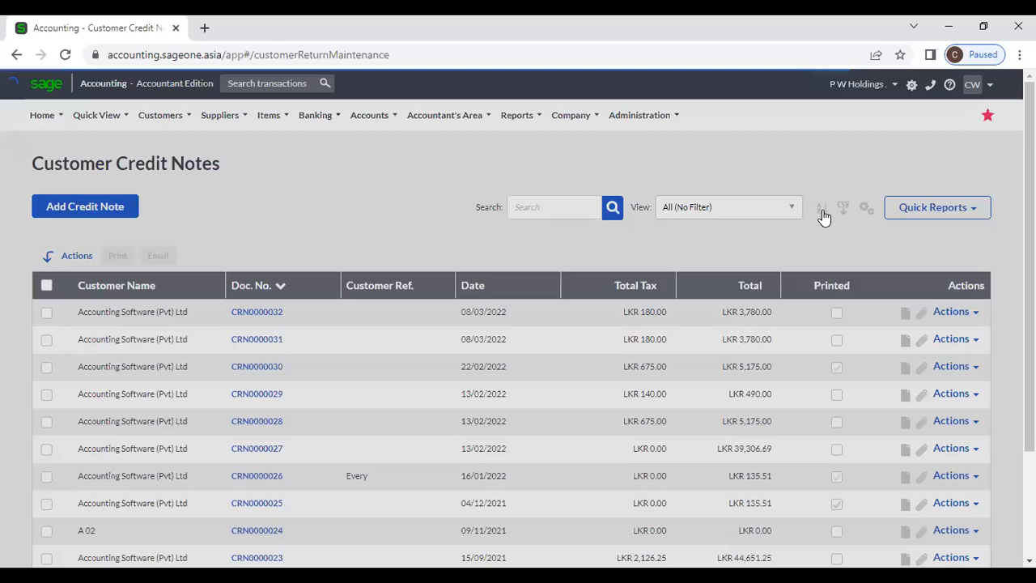
Step: Try adding a level to the multi-column sorting of the credit notes list, and cancel the sort
click(822, 211)
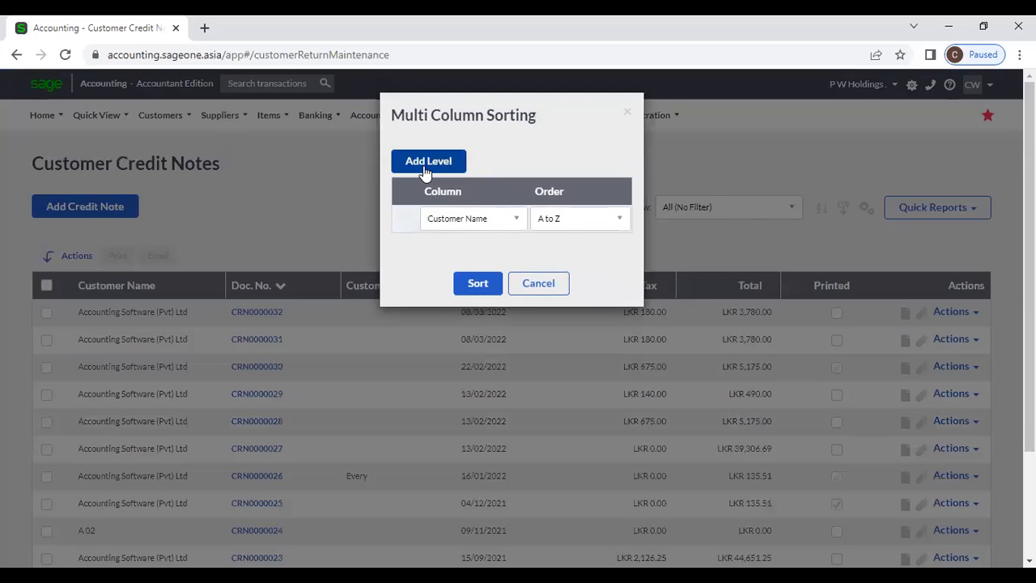
click(426, 170)
click(519, 314)
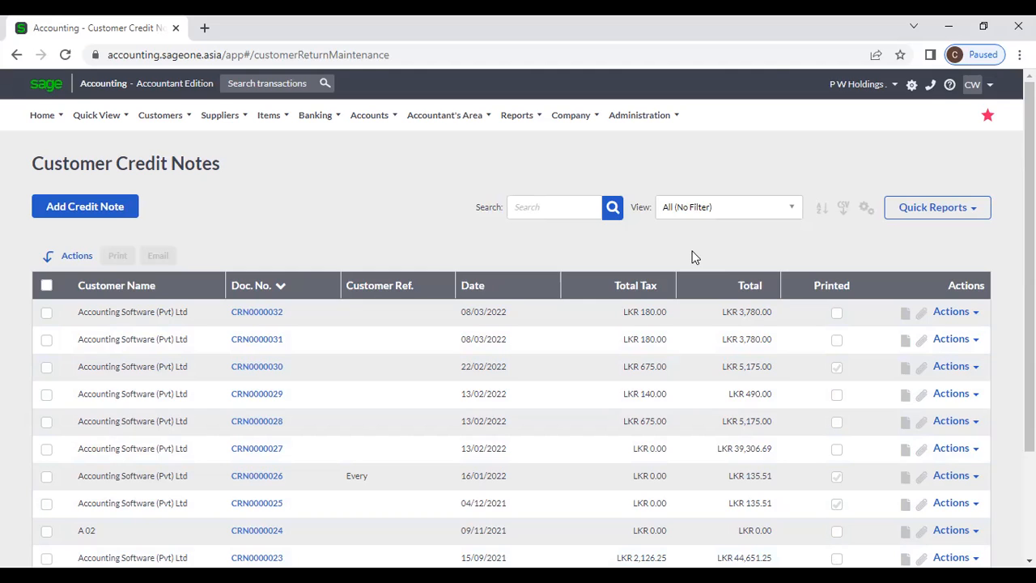
Step: Start a new credit note for the customer Accounting Software (Pvt) Ltd and look over its blank item lines
click(113, 206)
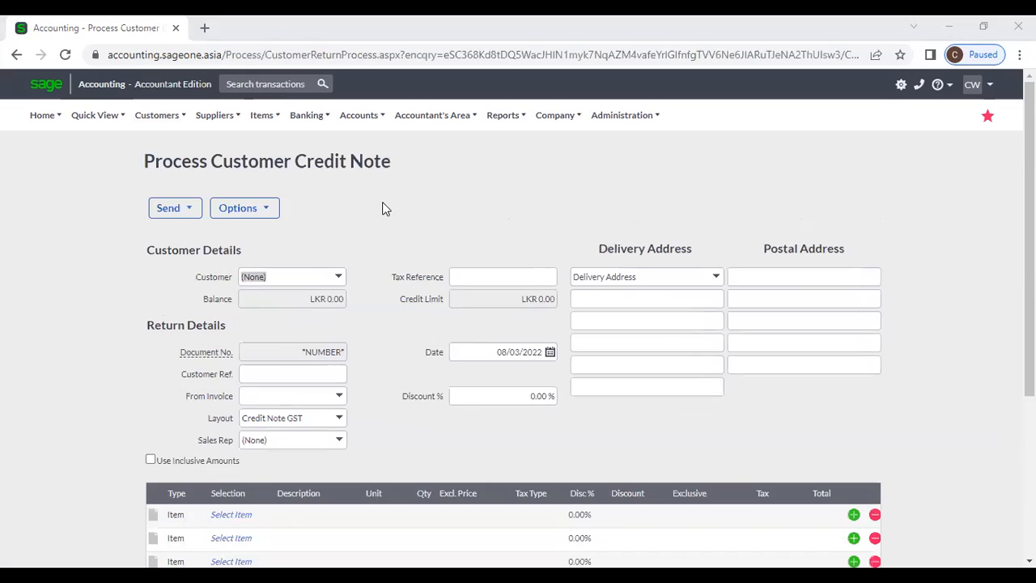
click(336, 279)
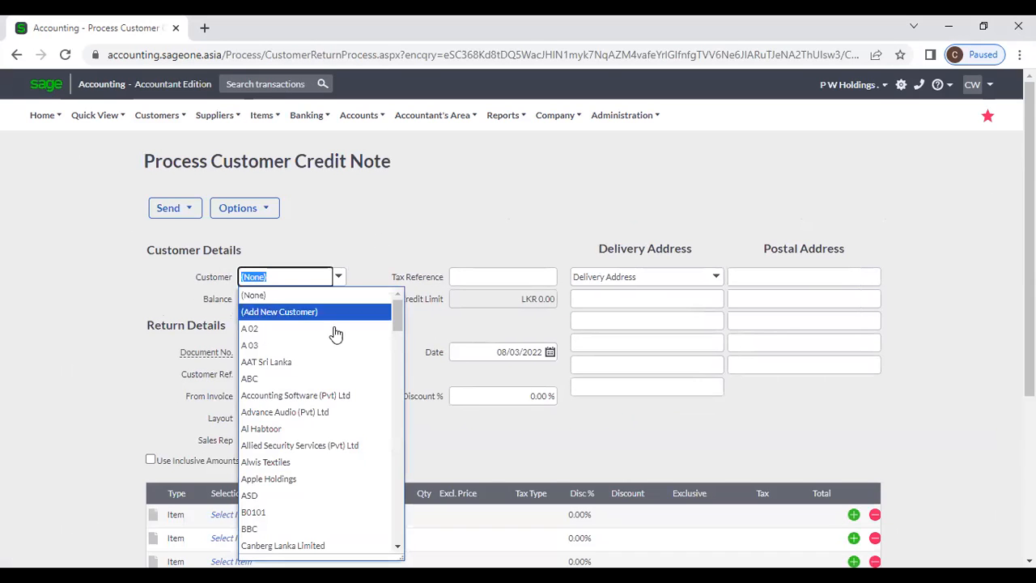
click(326, 397)
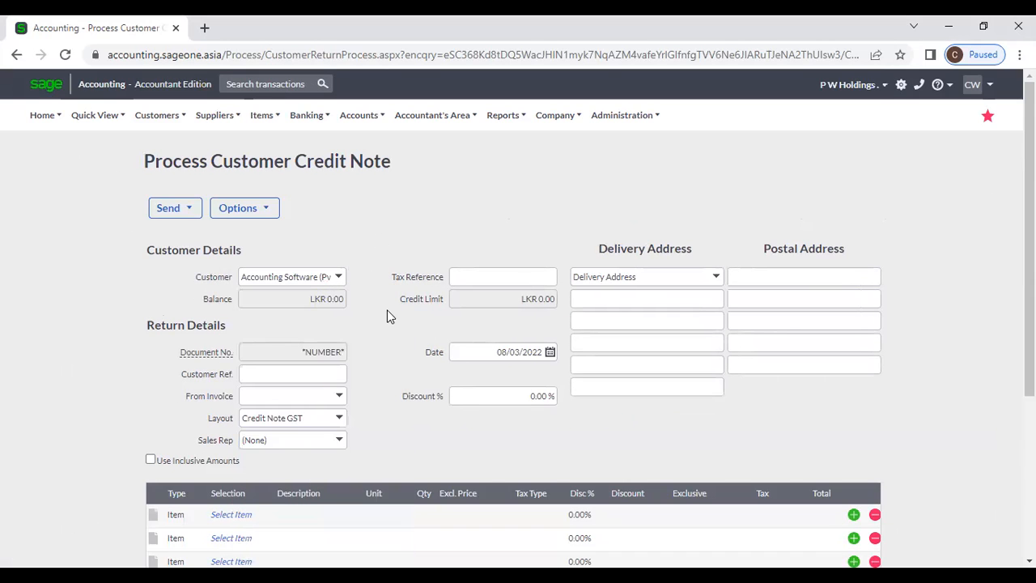
scroll(387, 324, down, 1)
scroll(387, 328, down, 1)
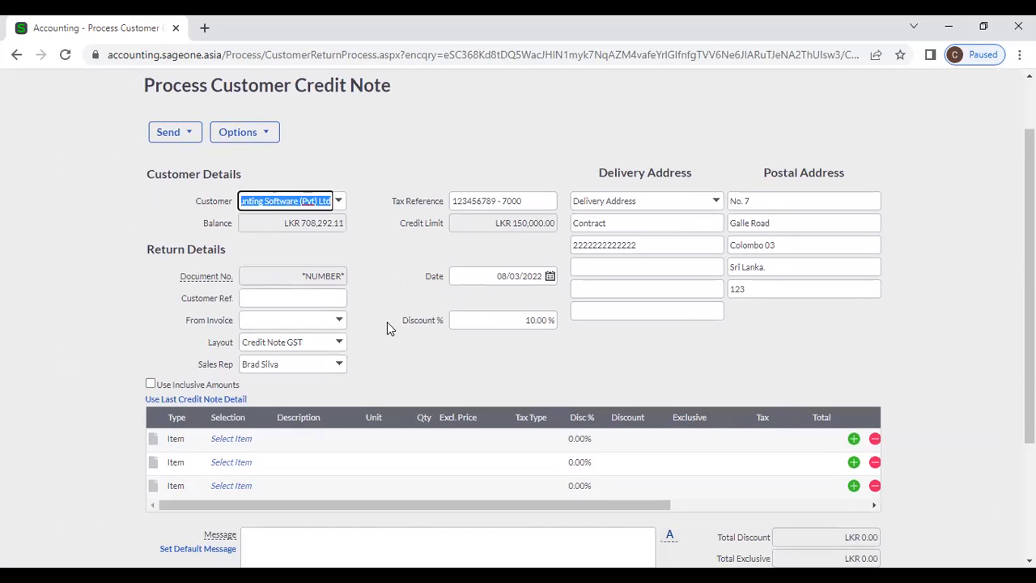
scroll(386, 328, up, 1)
Step: Return to the customer credit notes list, discarding the unsaved credit note
mouse_move(157, 115)
mouse_move(156, 212)
mouse_move(162, 190)
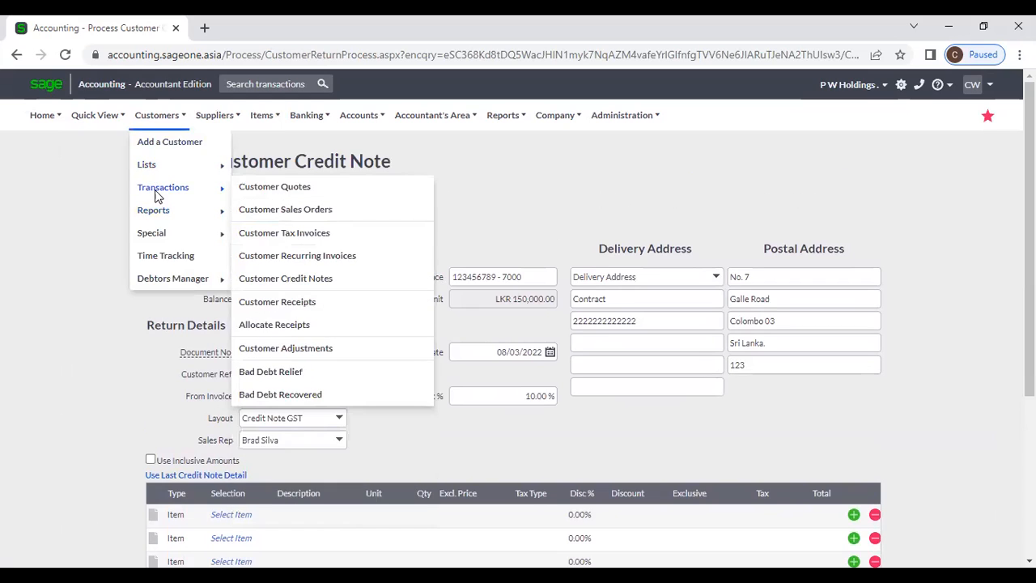
click(291, 280)
click(590, 139)
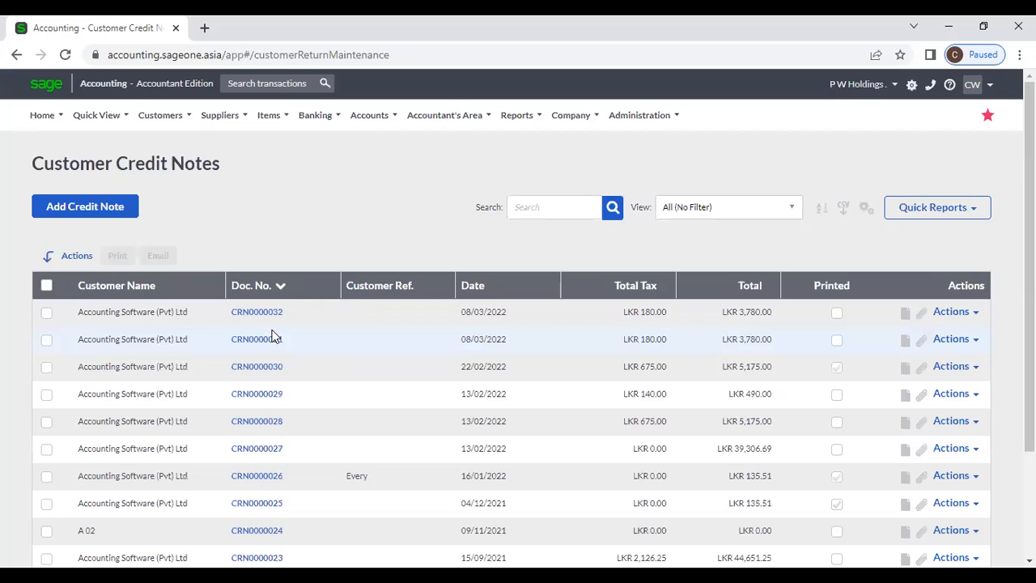
Step: Open credit note CRN0000032 and view its history
click(269, 313)
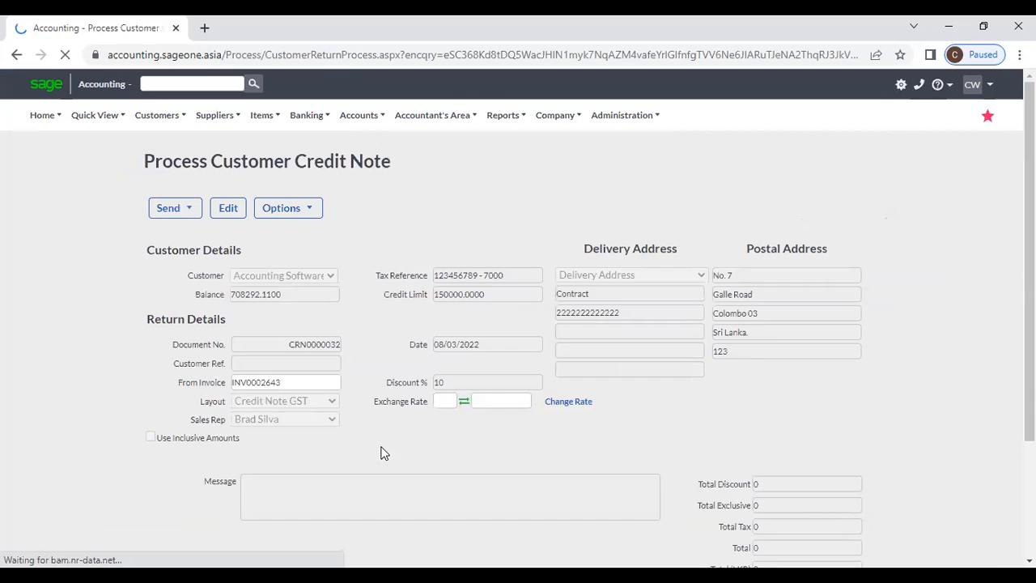
click(296, 212)
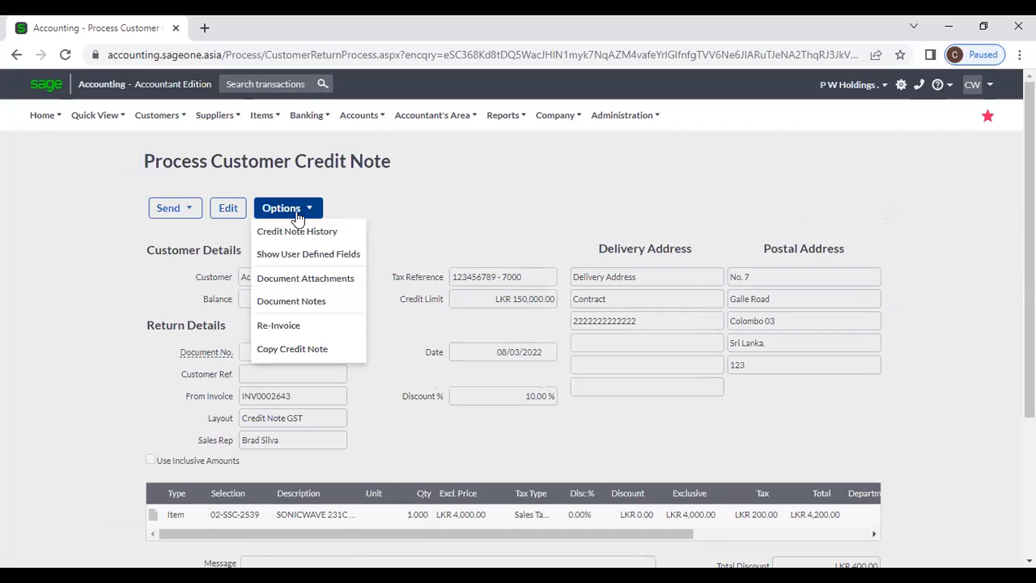
click(335, 233)
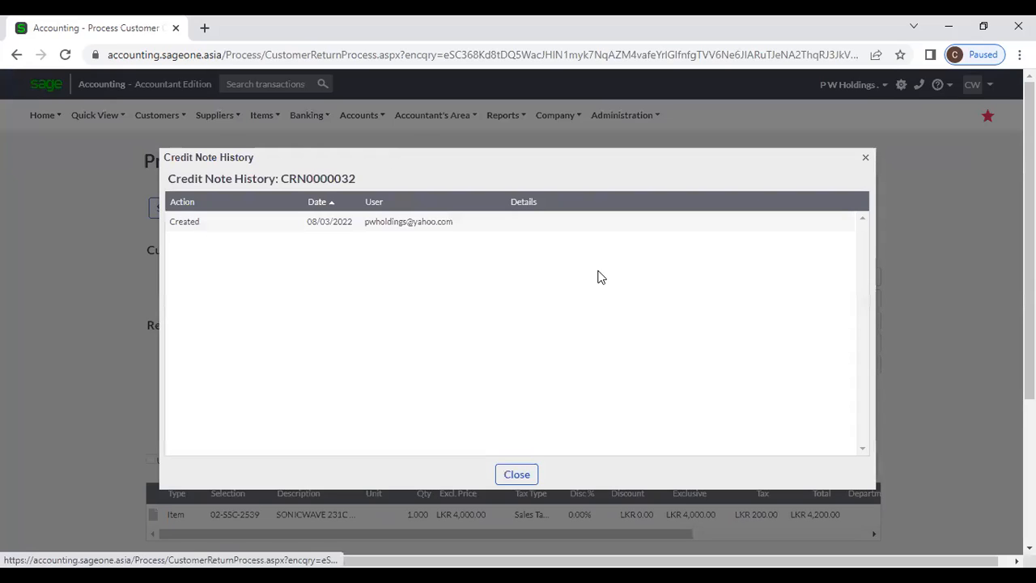
click(865, 158)
Step: View the credit note's user-defined fields and its document attachments, closing each without changes
click(287, 208)
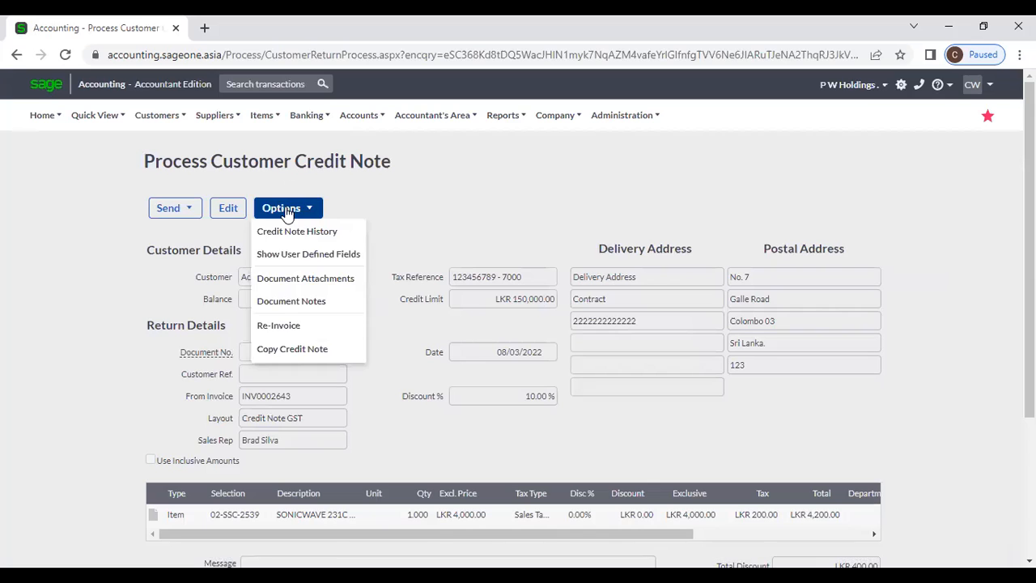
click(300, 254)
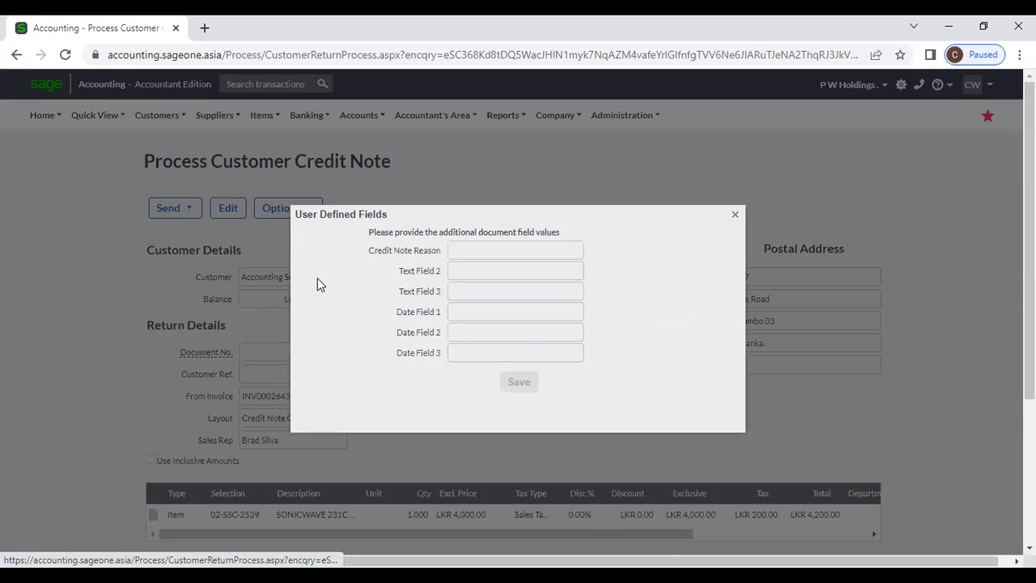
click(735, 213)
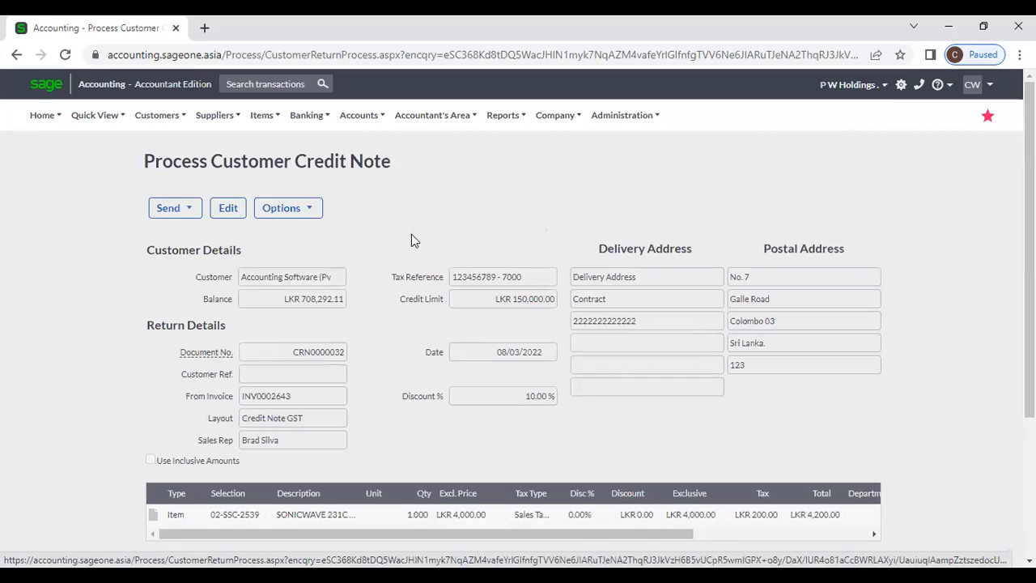
click(288, 212)
click(400, 204)
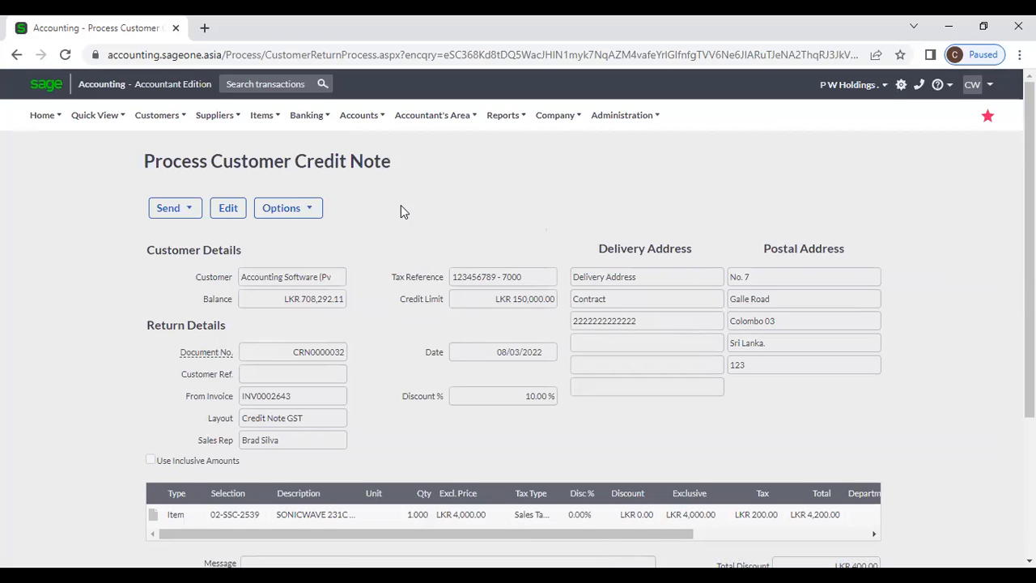
click(296, 208)
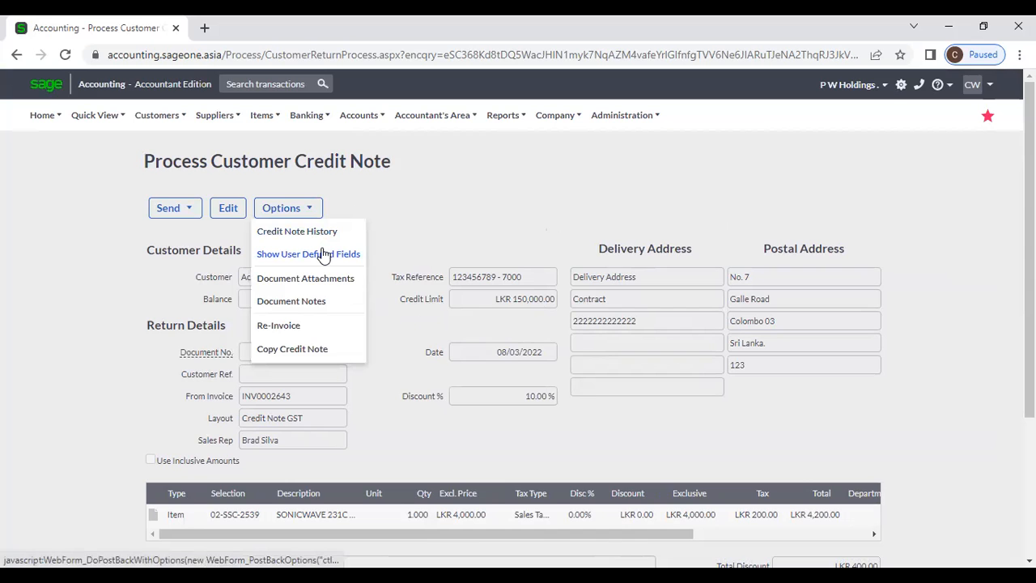
click(337, 279)
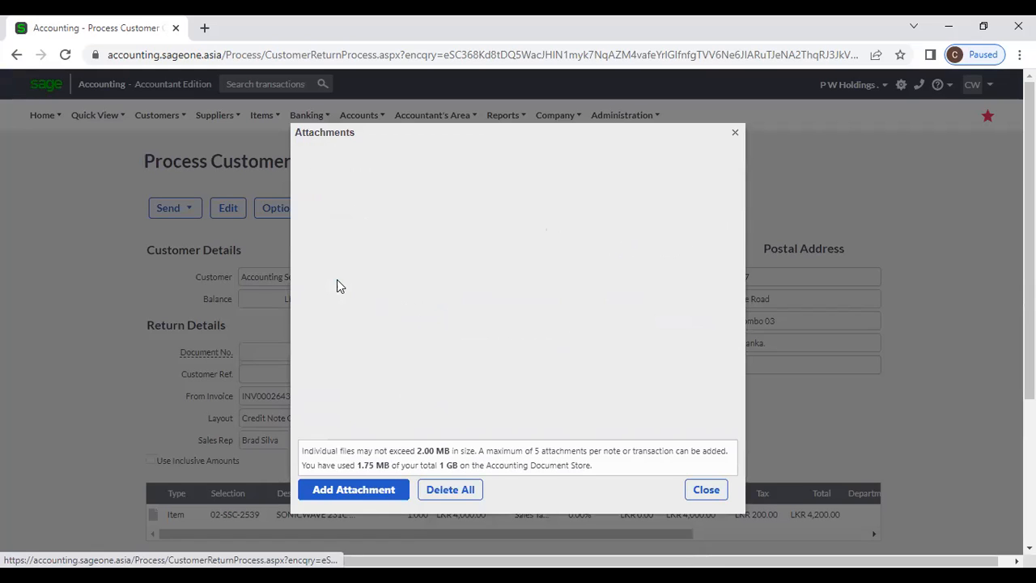
click(689, 490)
Step: View the credit note's document notes and the form for adding one, and close them without adding a note
click(295, 223)
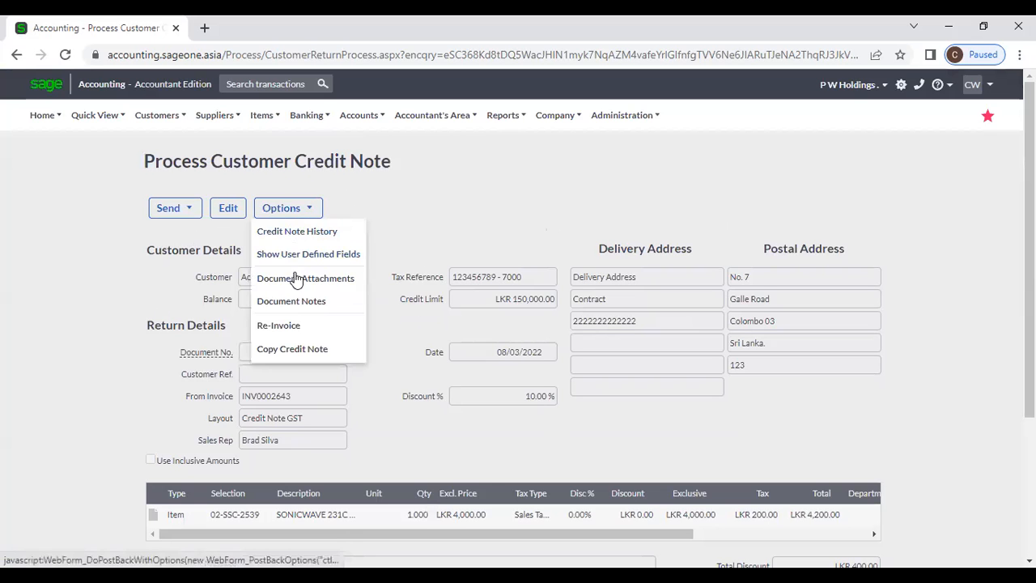
click(300, 301)
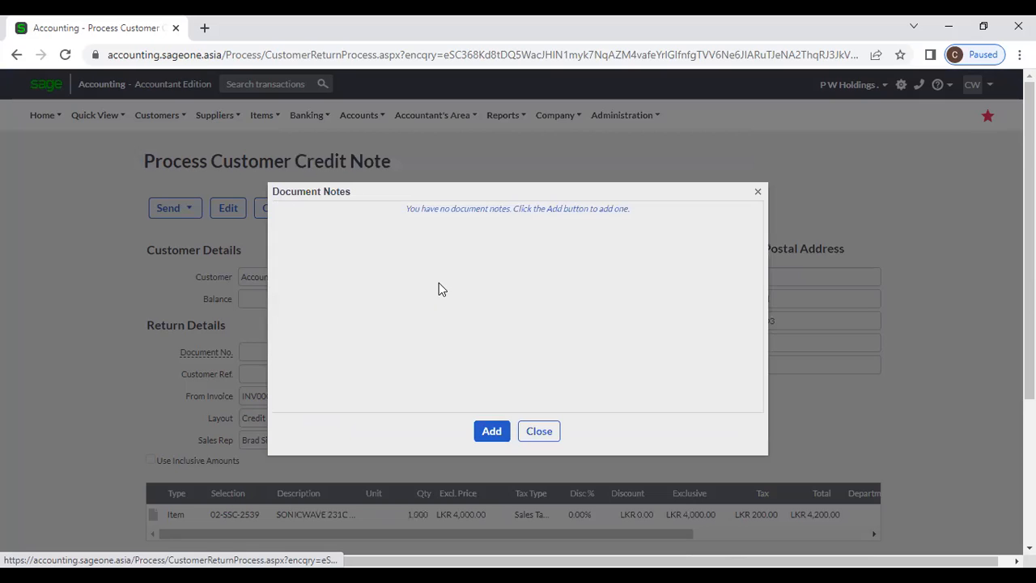
click(495, 429)
click(716, 221)
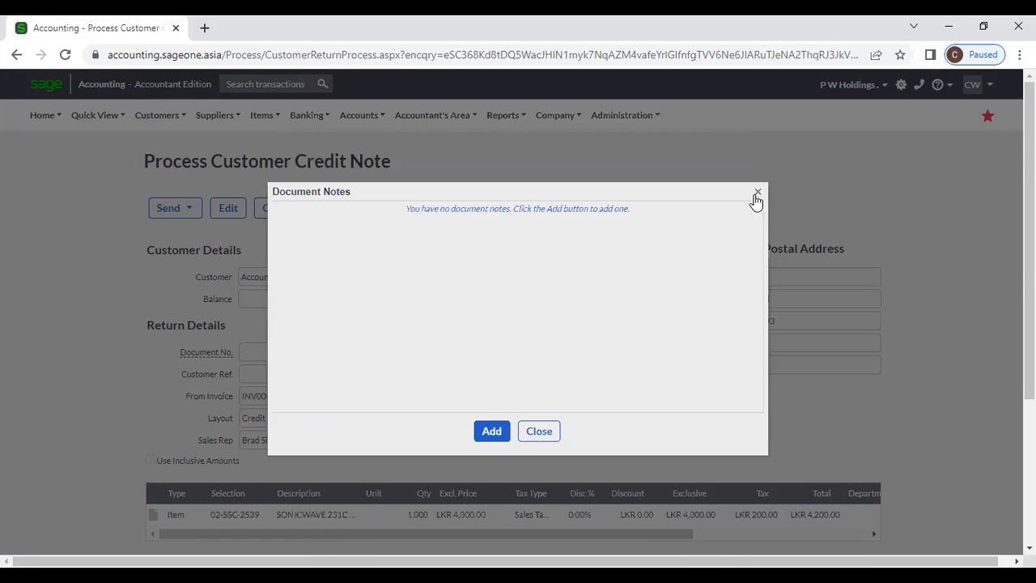
click(757, 192)
Step: Examine the credit note's available options, its item line across to the department, job and area columns, and its totals
click(294, 209)
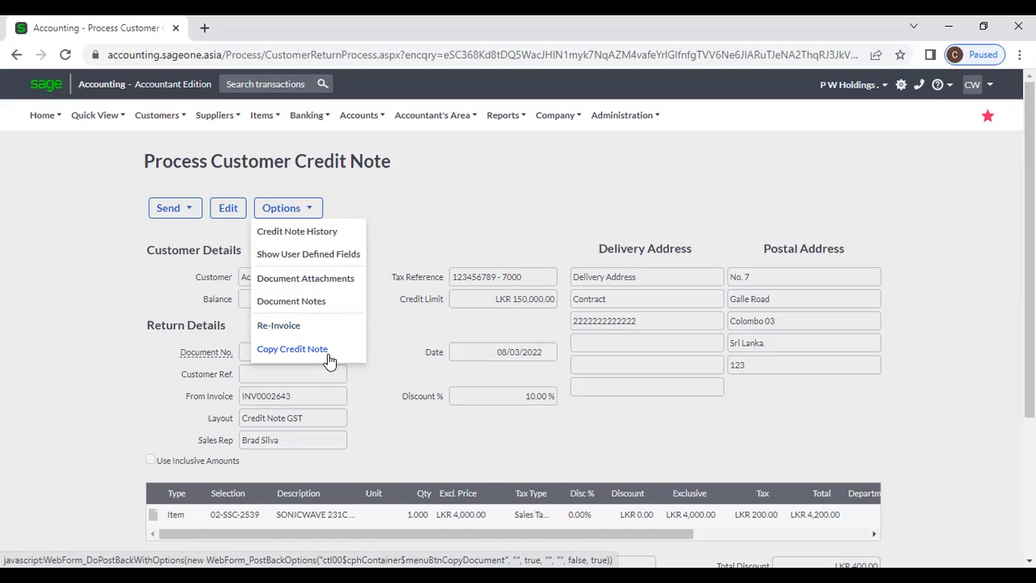
click(401, 314)
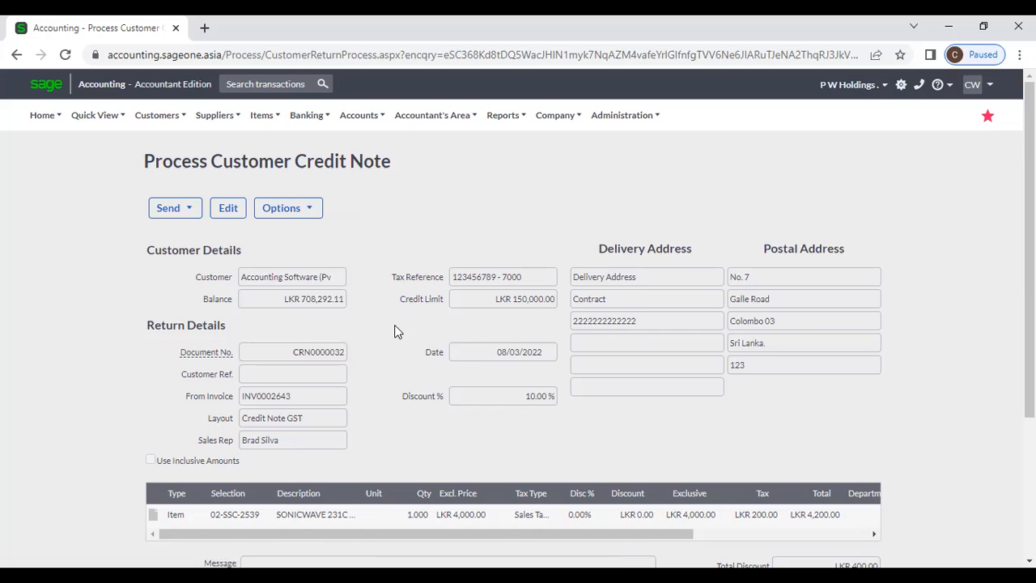
scroll(400, 314, down, 3)
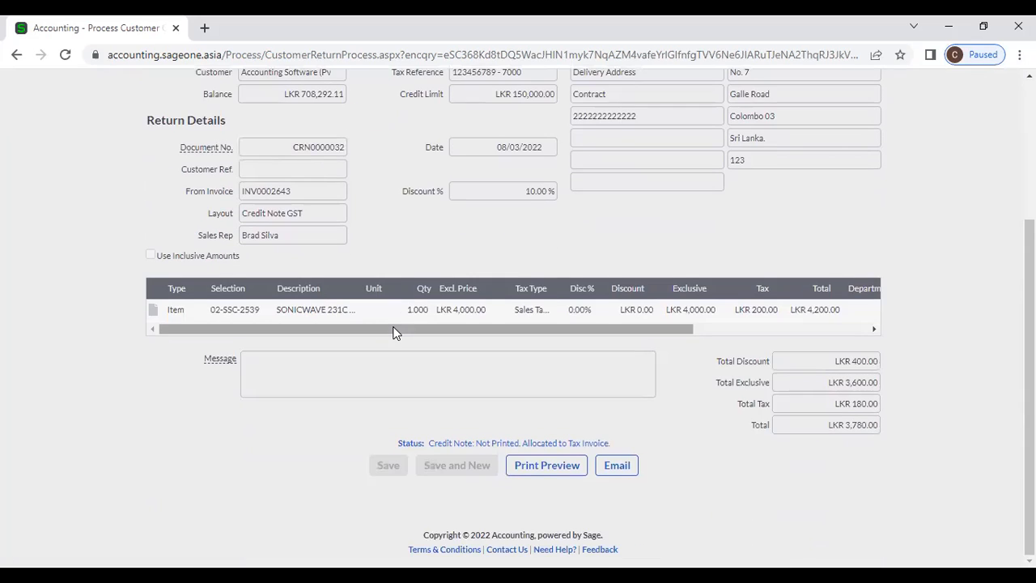
scroll(395, 332, up, 1)
click(733, 409)
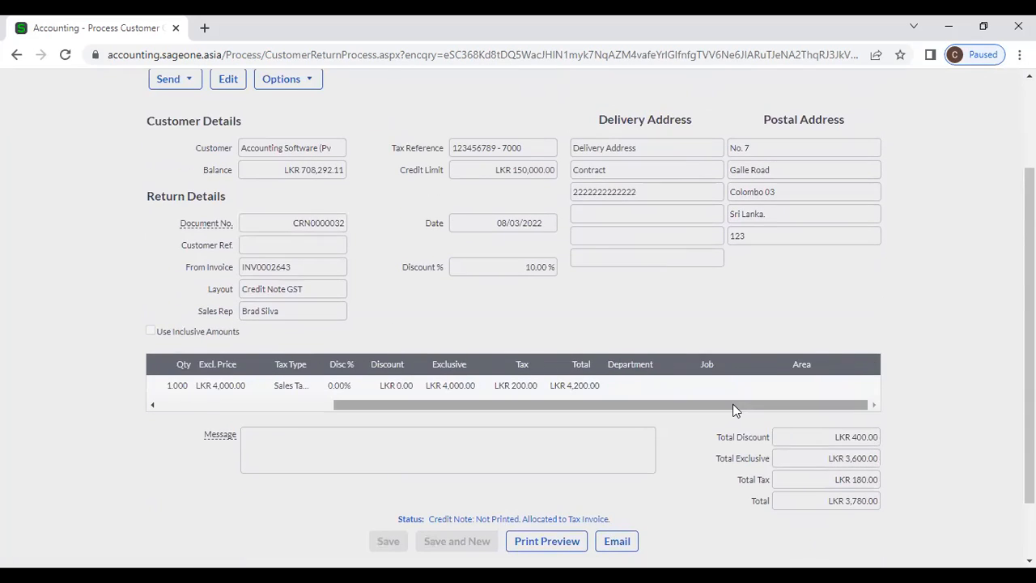
drag(733, 409, 434, 410)
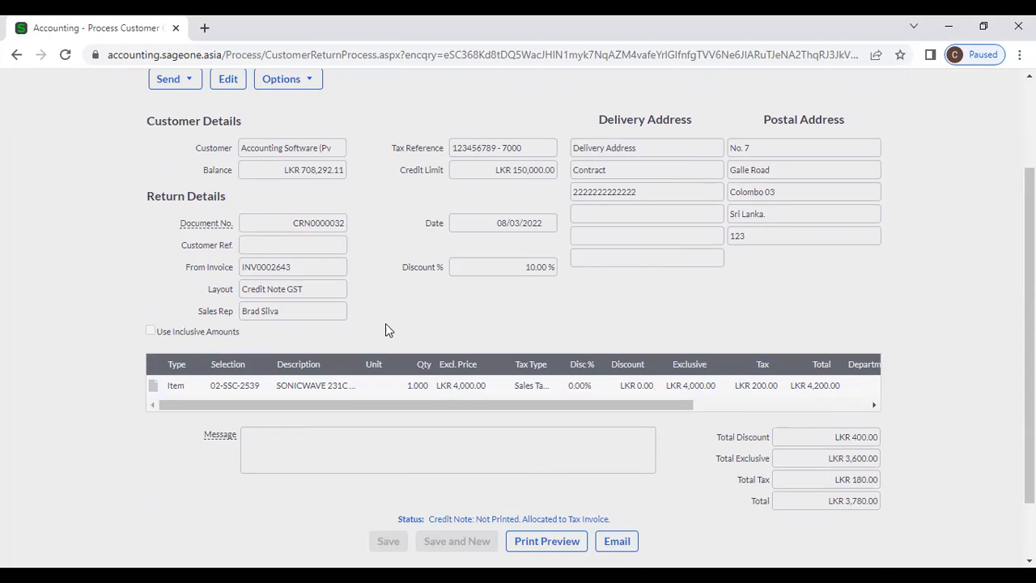
scroll(354, 277, up, 2)
Step: Go back from the open credit note to the customer credit notes list
click(157, 115)
mouse_move(172, 187)
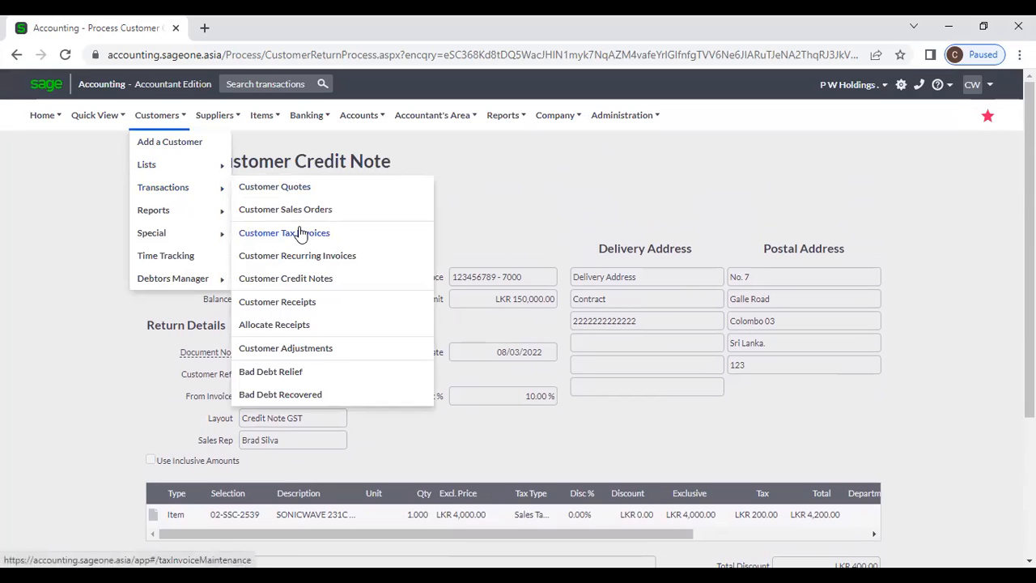
click(308, 283)
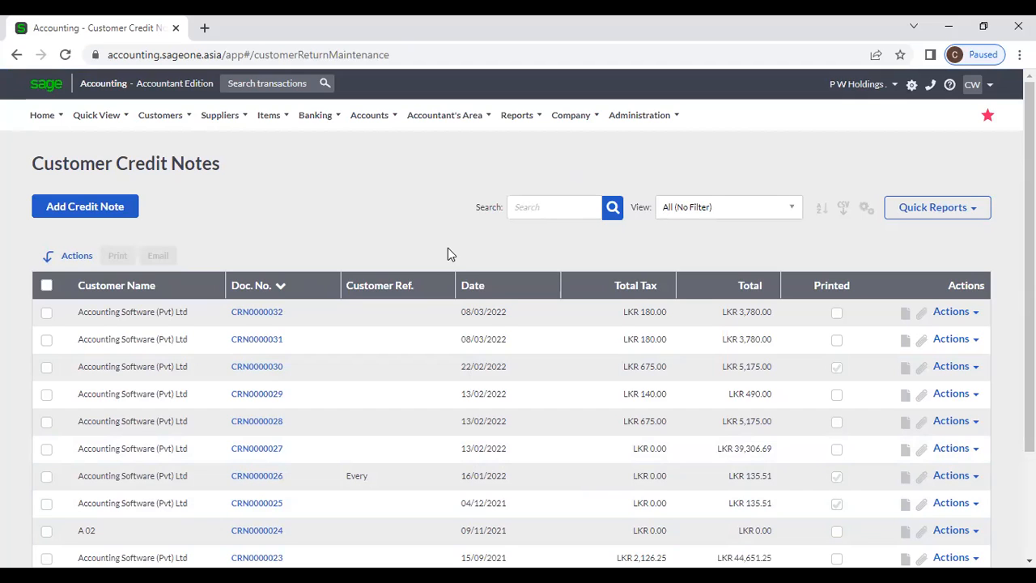
click(160, 115)
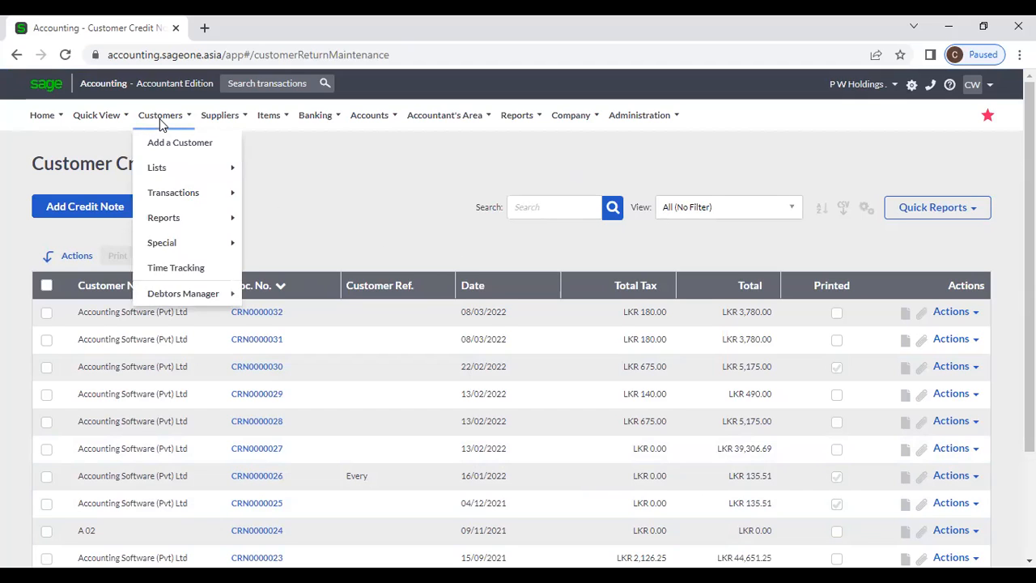
mouse_move(172, 180)
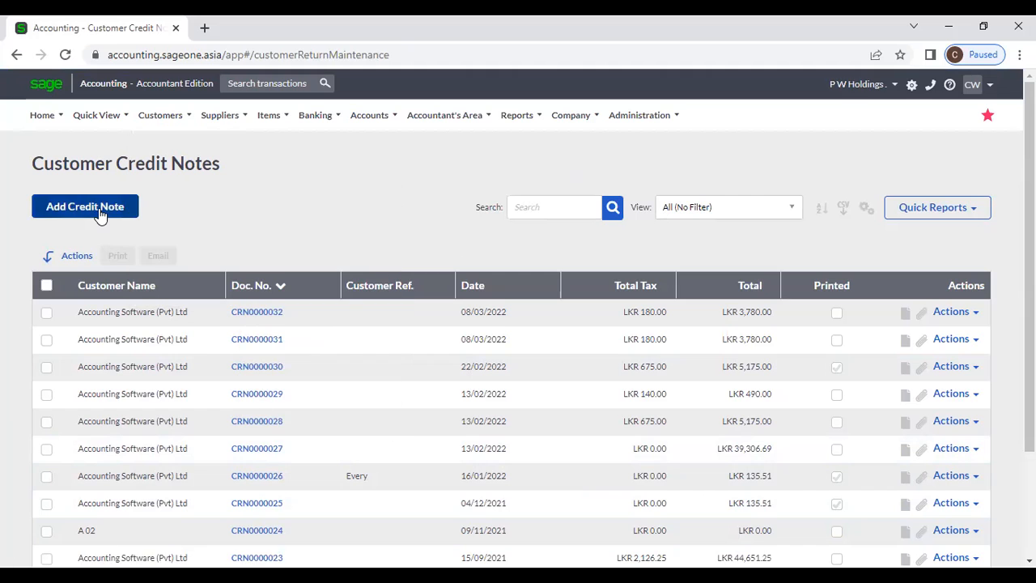
Step: Start a new customer credit note and examine its reference field and item line across to the department, job and area columns
click(98, 211)
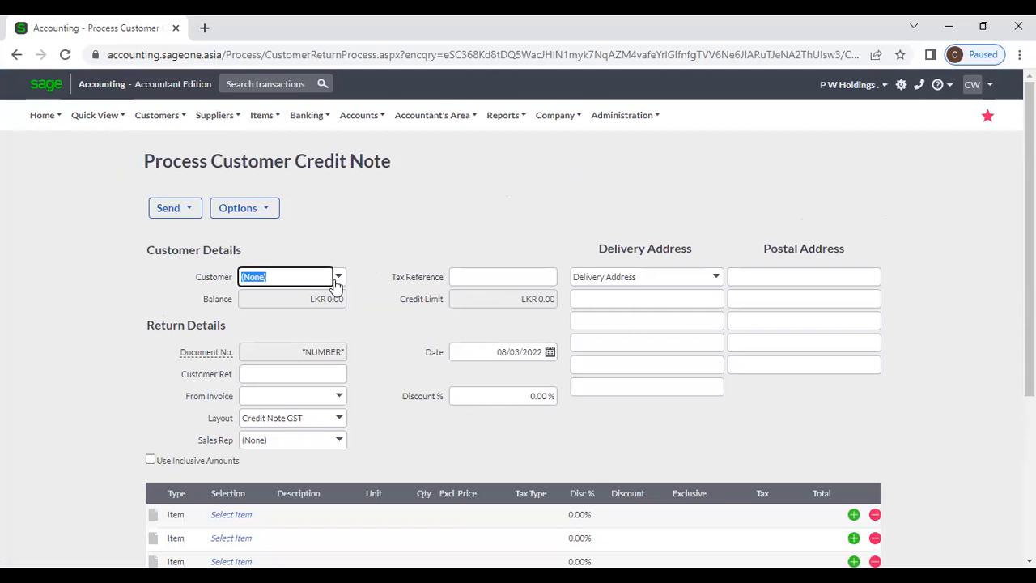
scroll(370, 338, down, 1)
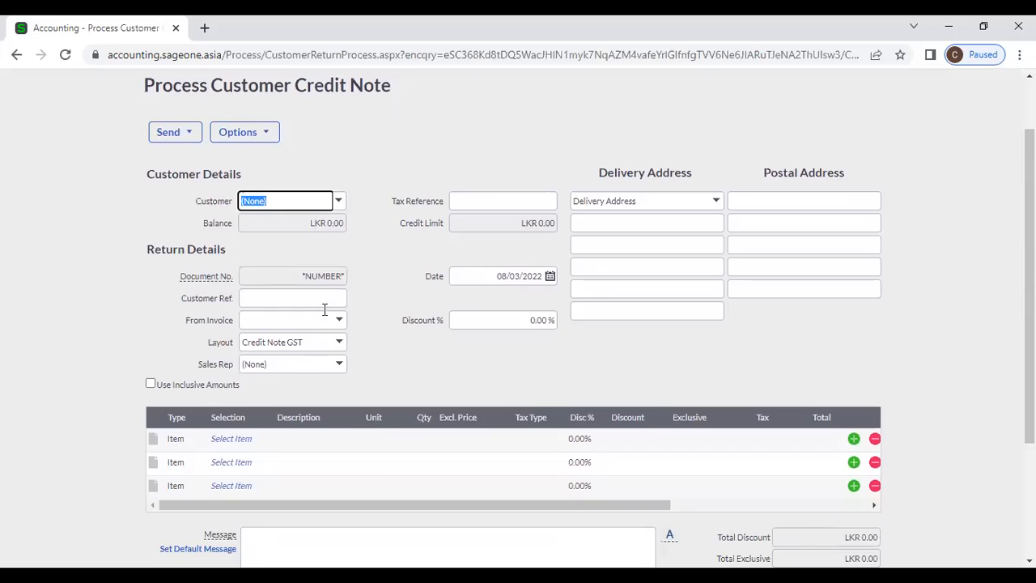
click(310, 301)
click(428, 352)
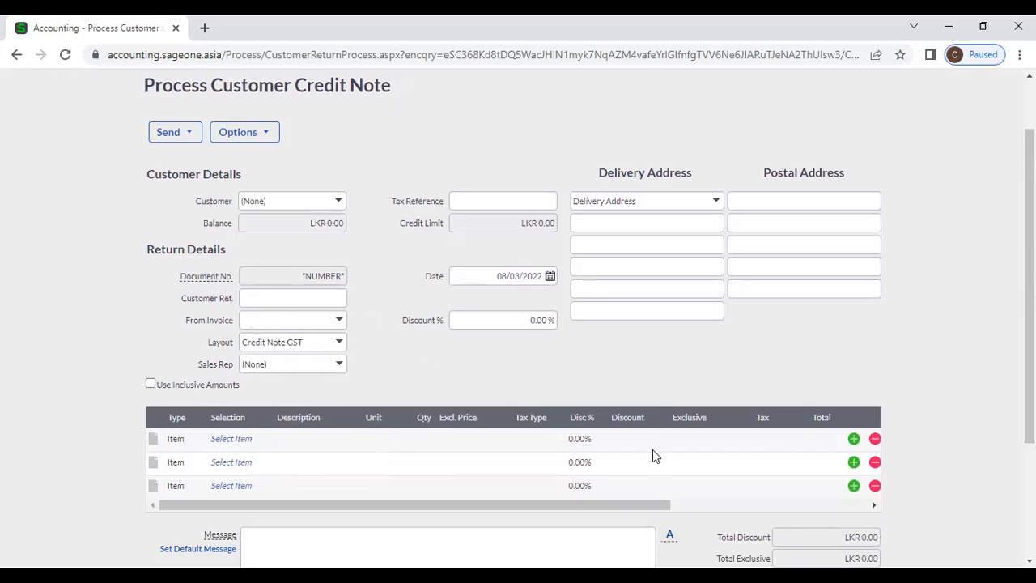
click(685, 503)
click(652, 440)
click(733, 441)
click(821, 438)
drag(727, 503, 323, 508)
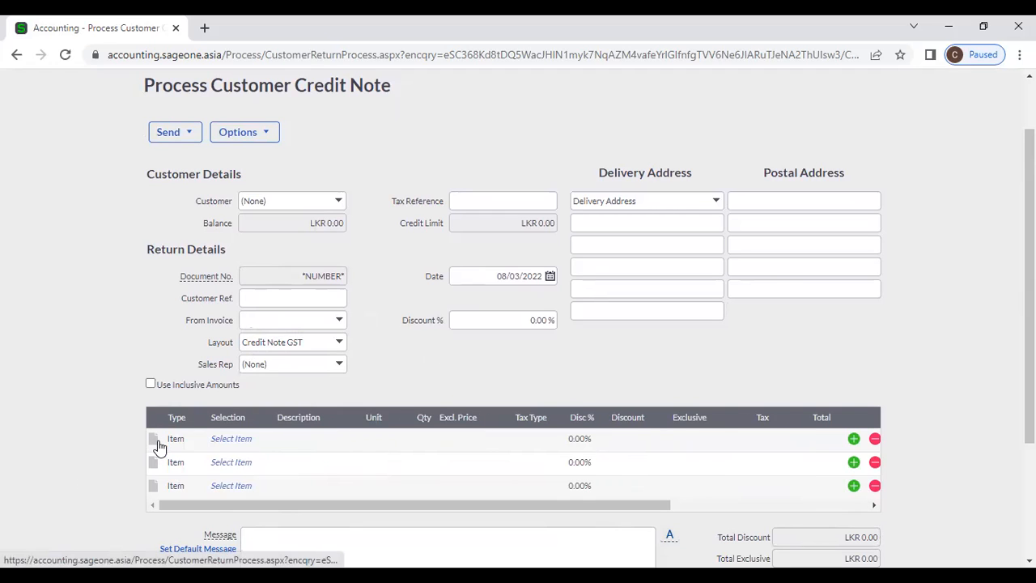
Step: Open the comment box beneath the credit note's first item line and enter it without adding text
click(154, 439)
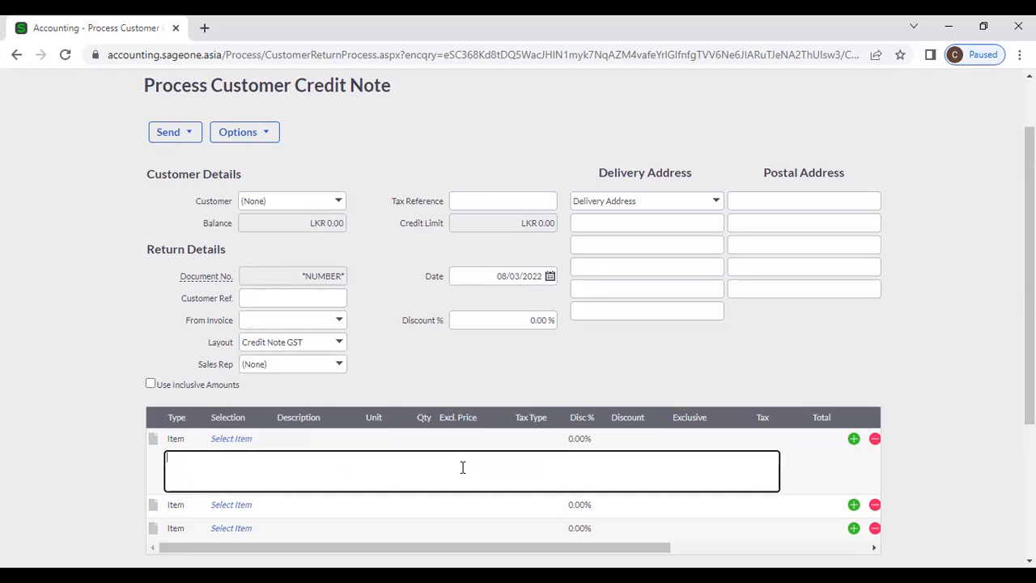
click(408, 379)
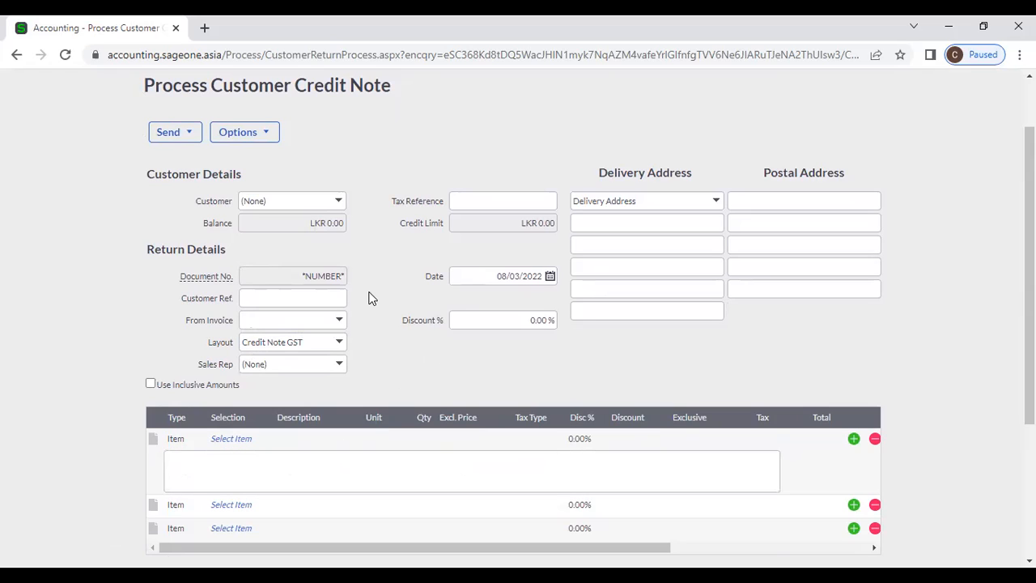
click(373, 458)
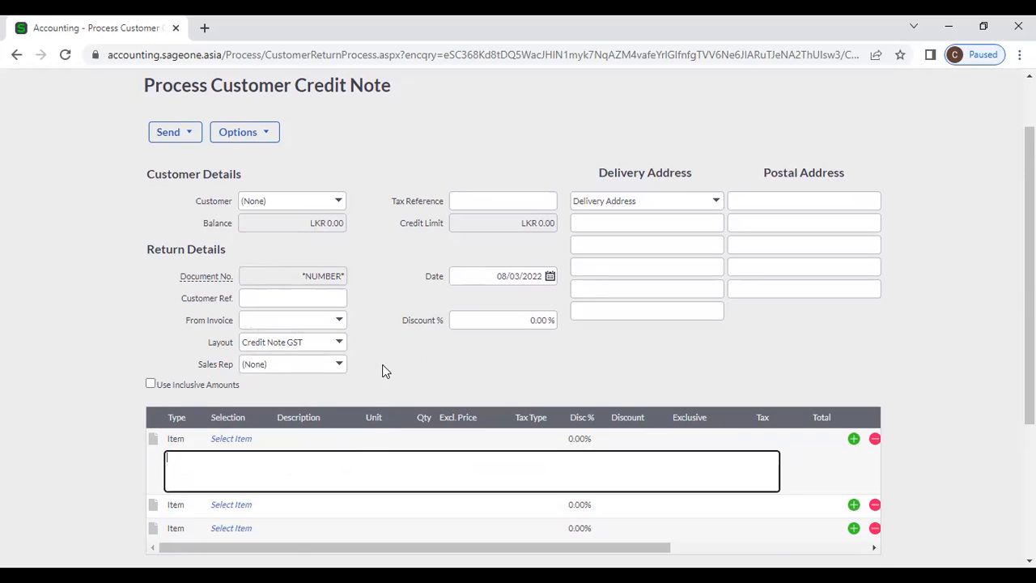
Step: Leave the credit note, go to the customer tax invoices list and start a new tax invoice
scroll(385, 371, up, 2)
click(157, 115)
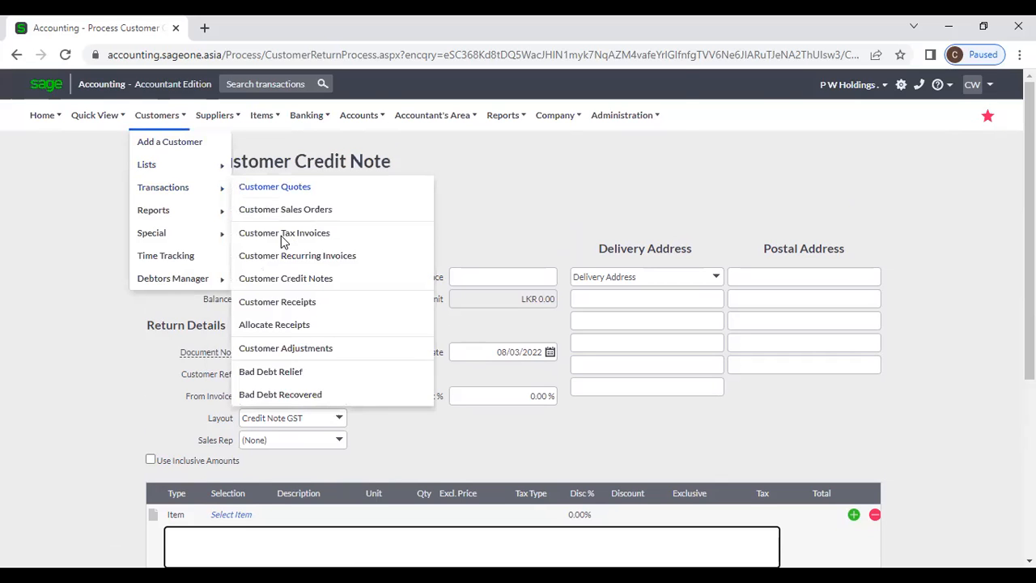
click(281, 240)
click(590, 139)
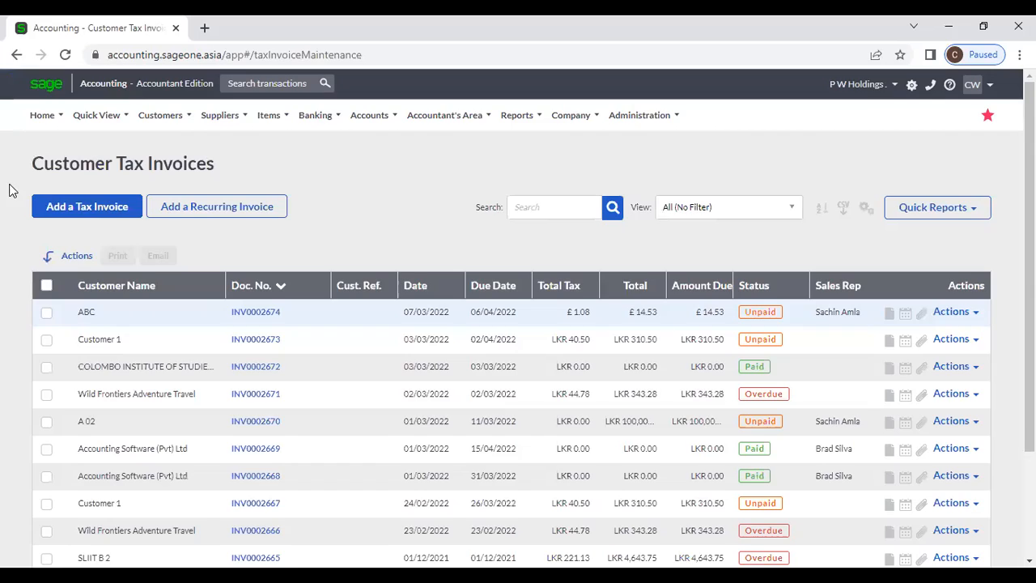
click(58, 206)
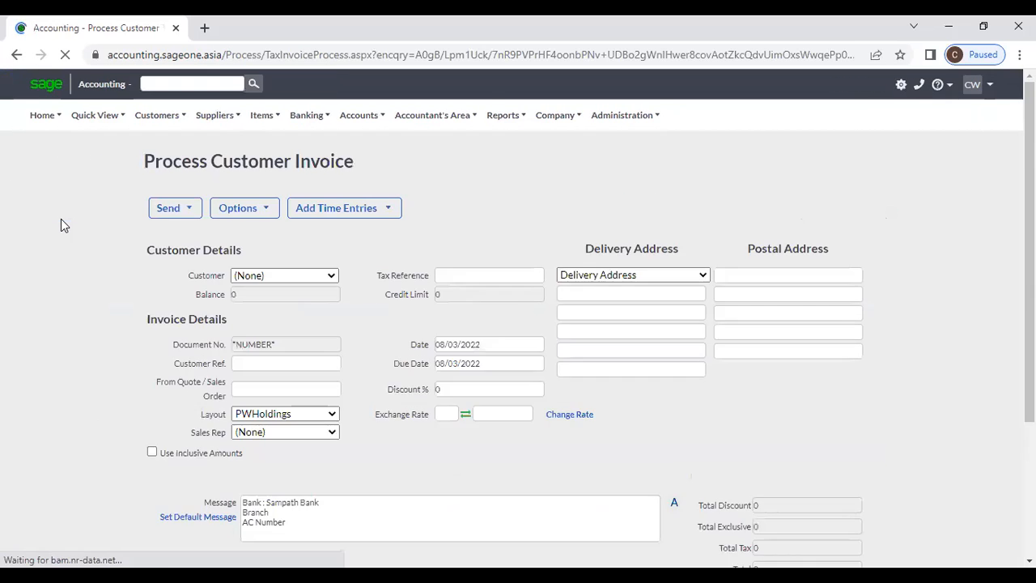
scroll(169, 408, down, 2)
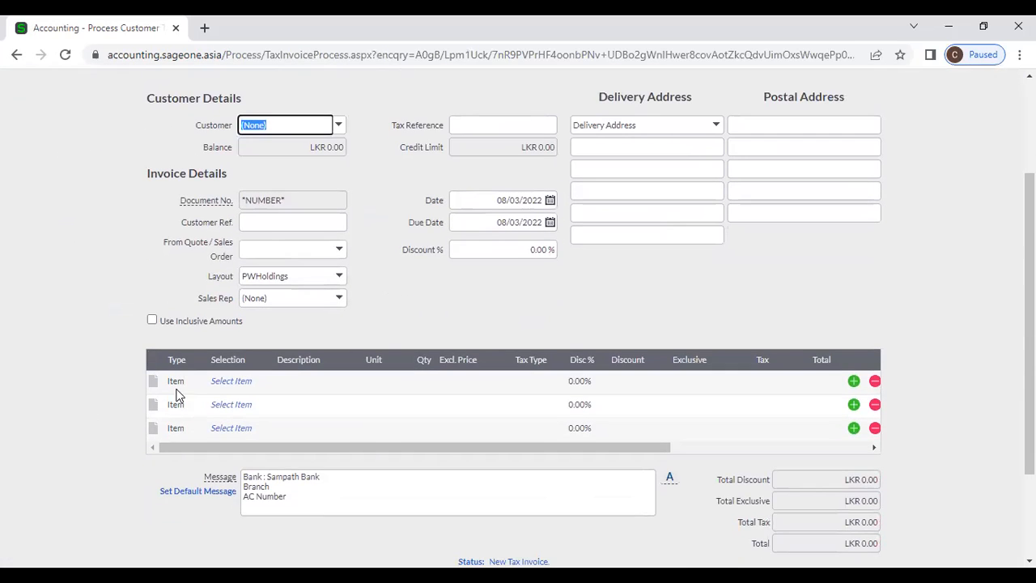
Step: Try the Item, Account, Time and Bundle types one after another on the invoice's first line
click(189, 382)
click(195, 383)
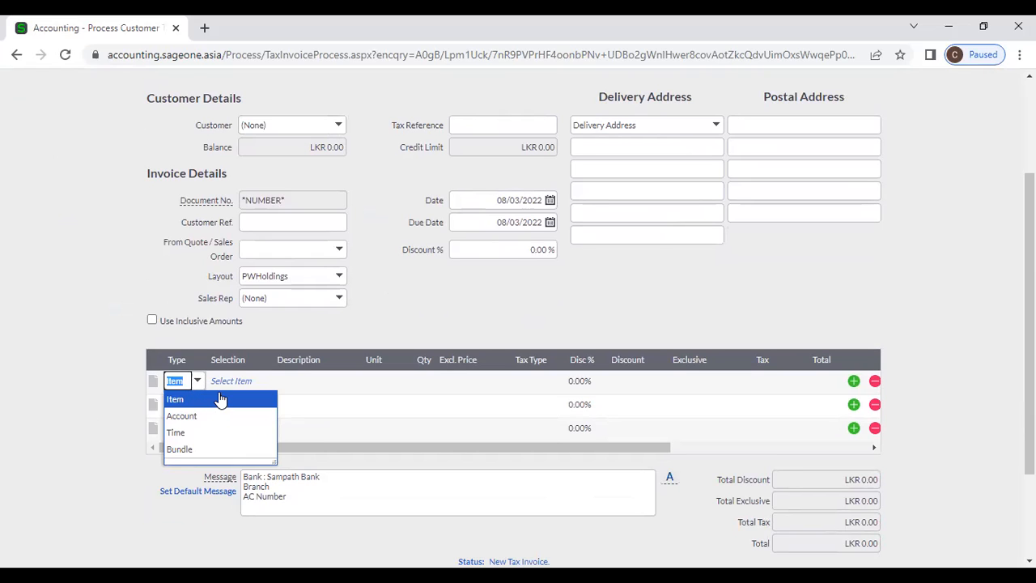
click(220, 399)
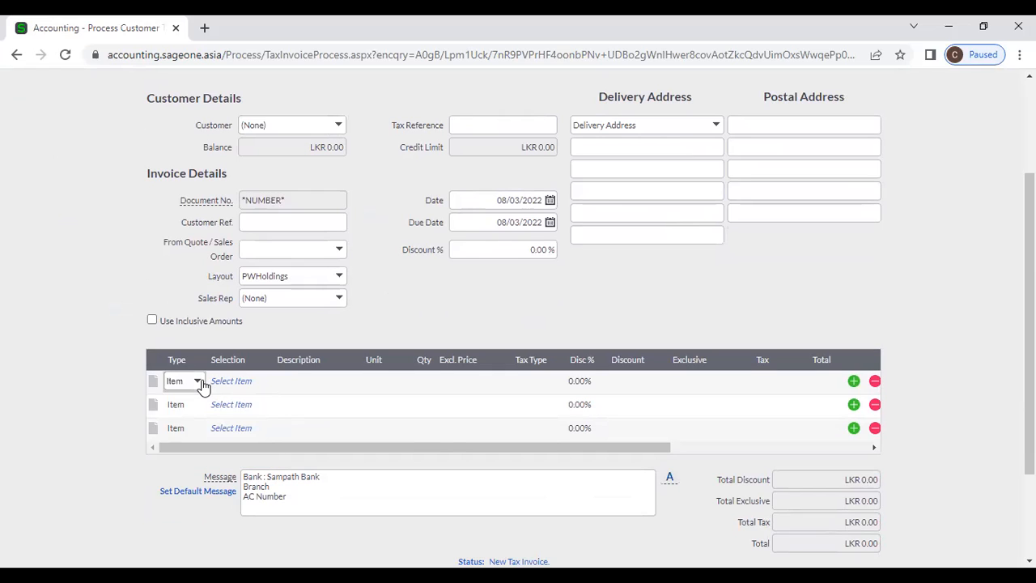
click(200, 383)
click(205, 416)
click(196, 384)
click(199, 432)
click(197, 384)
click(194, 448)
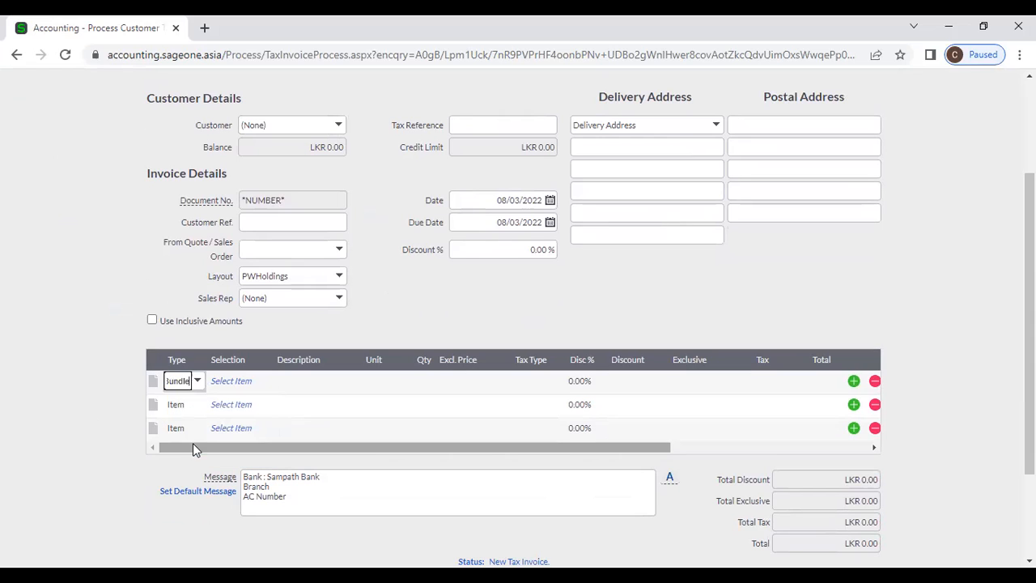
click(120, 361)
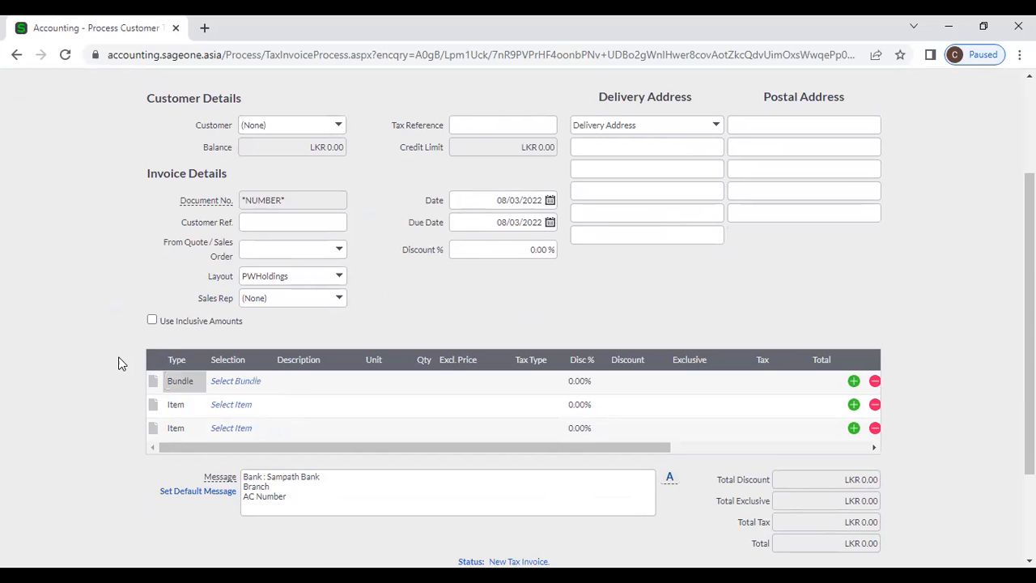
Step: Set the first line's type to Item and view the selectable items without choosing one
click(193, 379)
click(193, 381)
click(191, 397)
click(248, 386)
click(263, 382)
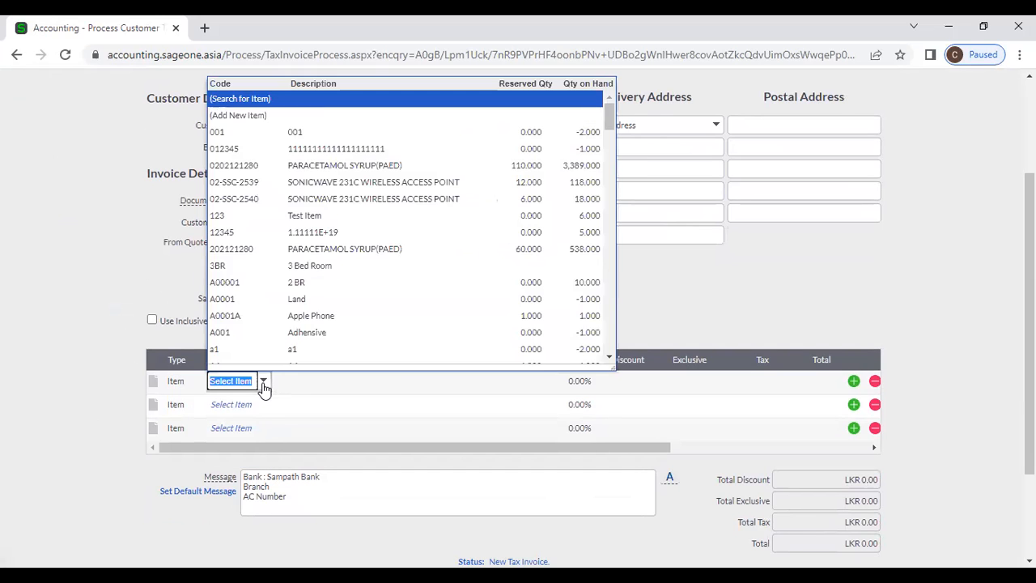
click(68, 318)
Step: Set the first line's type to Account and view the selectable accounts without choosing one
click(202, 387)
click(198, 387)
click(188, 412)
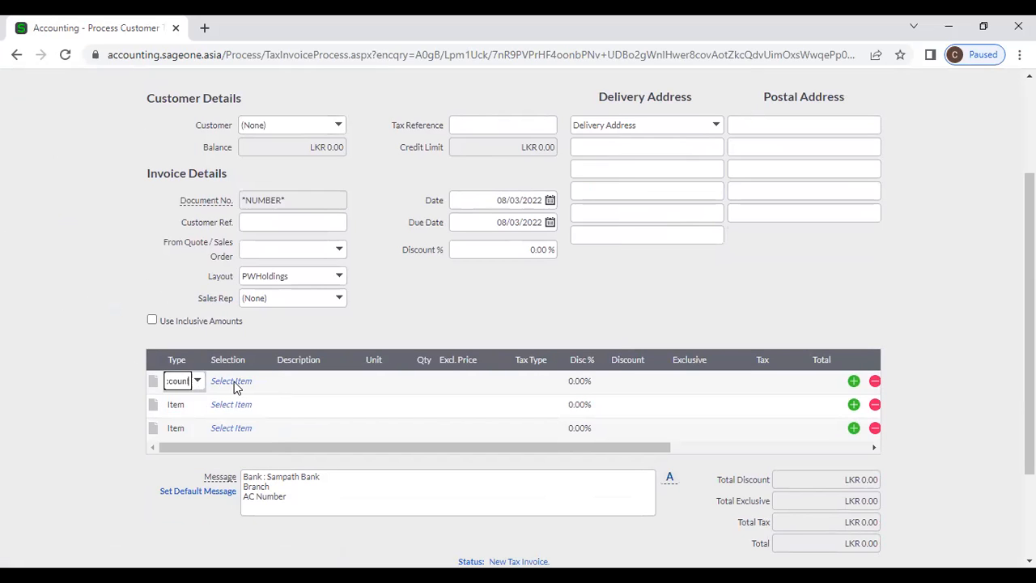
click(236, 385)
click(263, 381)
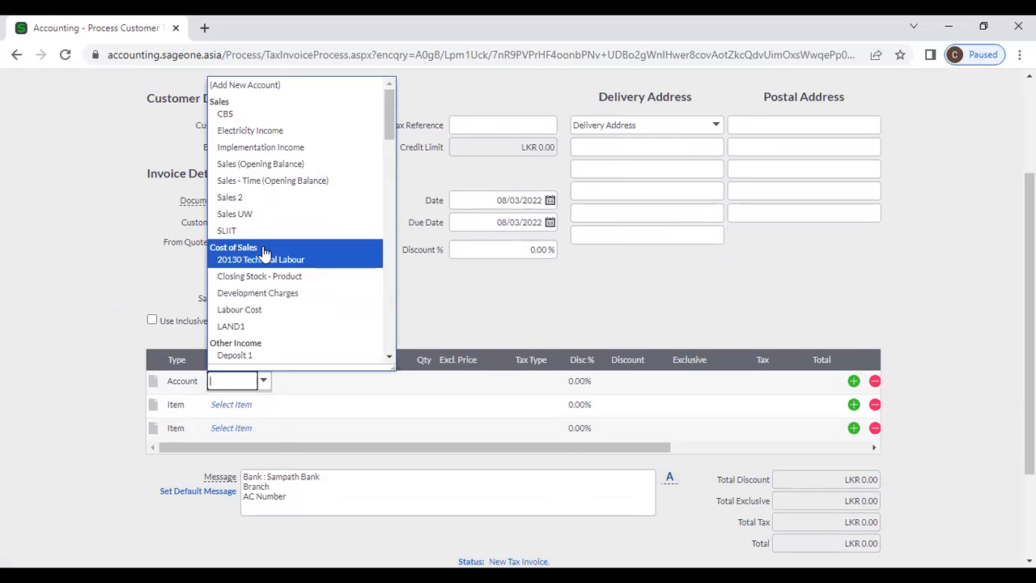
click(71, 350)
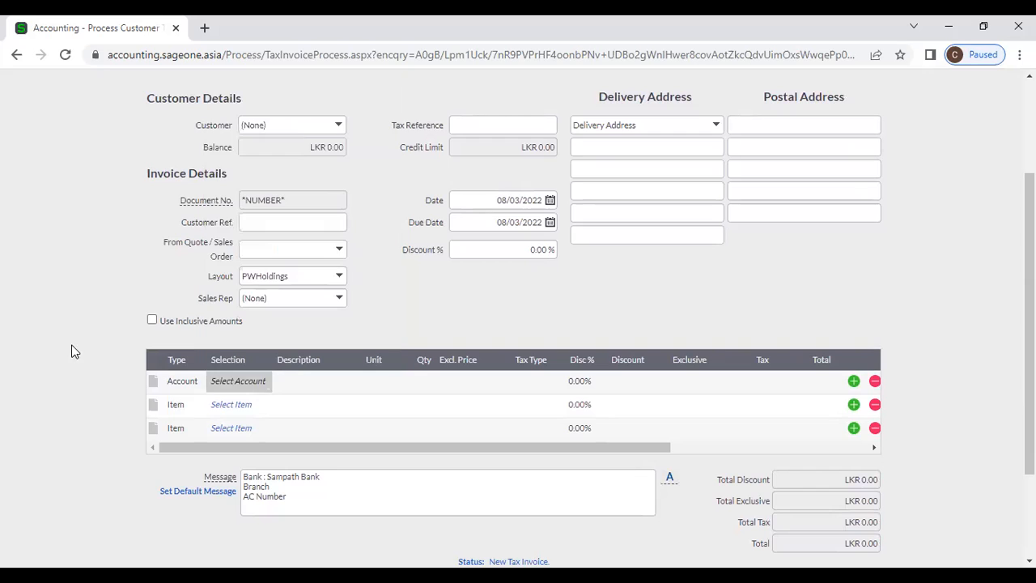
Step: Set the first line's type to Time and open its project selection for editing
click(192, 384)
click(196, 384)
click(190, 429)
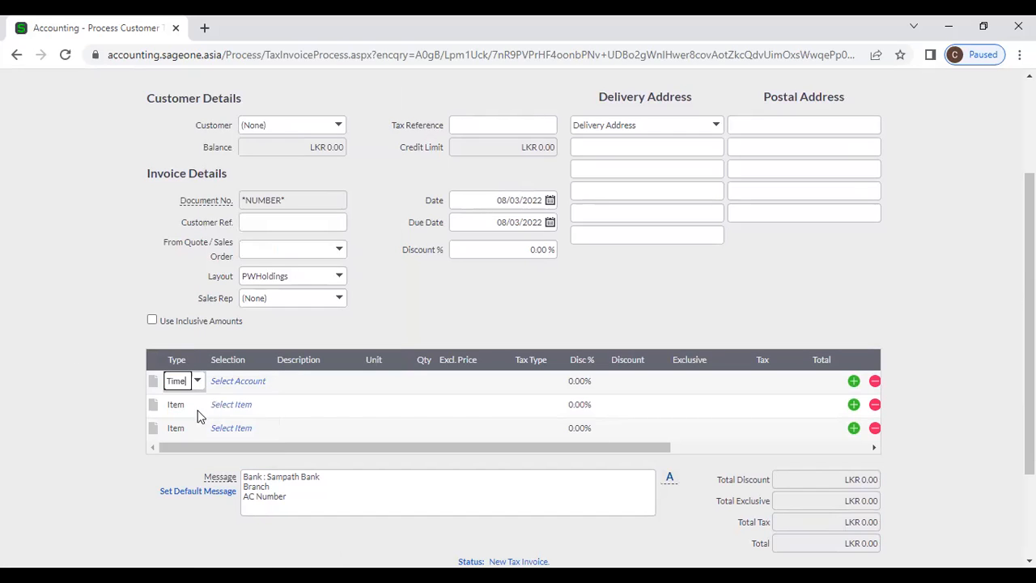
click(259, 387)
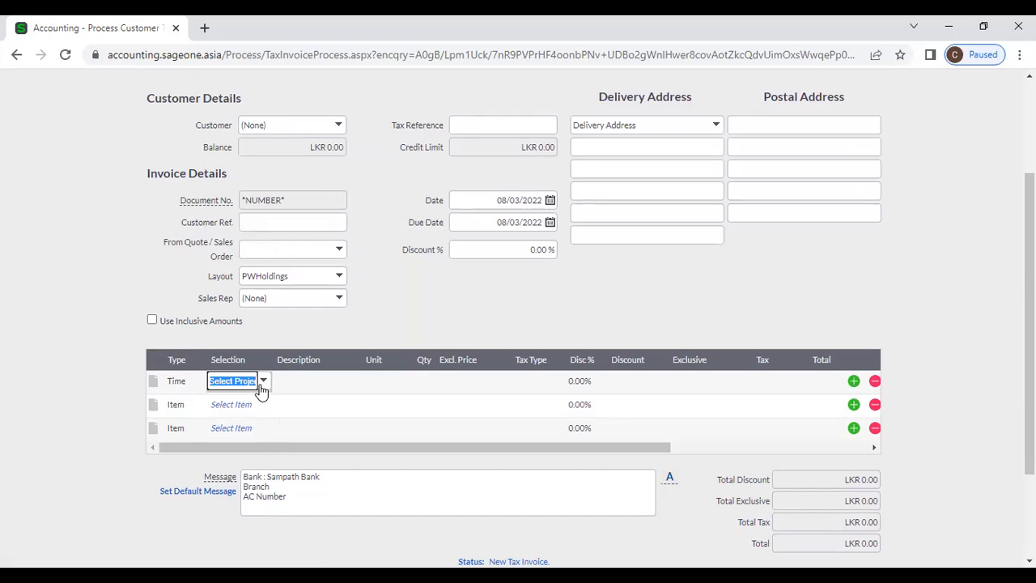
Step: Set the first line's type to Bundle and view the selectable bundles without choosing one
click(172, 385)
click(196, 383)
click(185, 450)
click(253, 387)
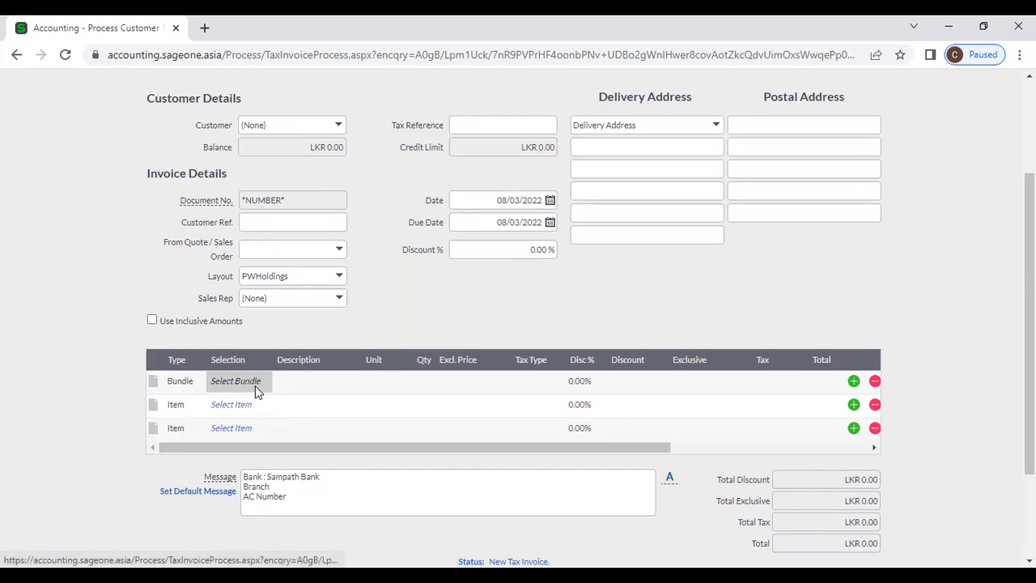
click(263, 382)
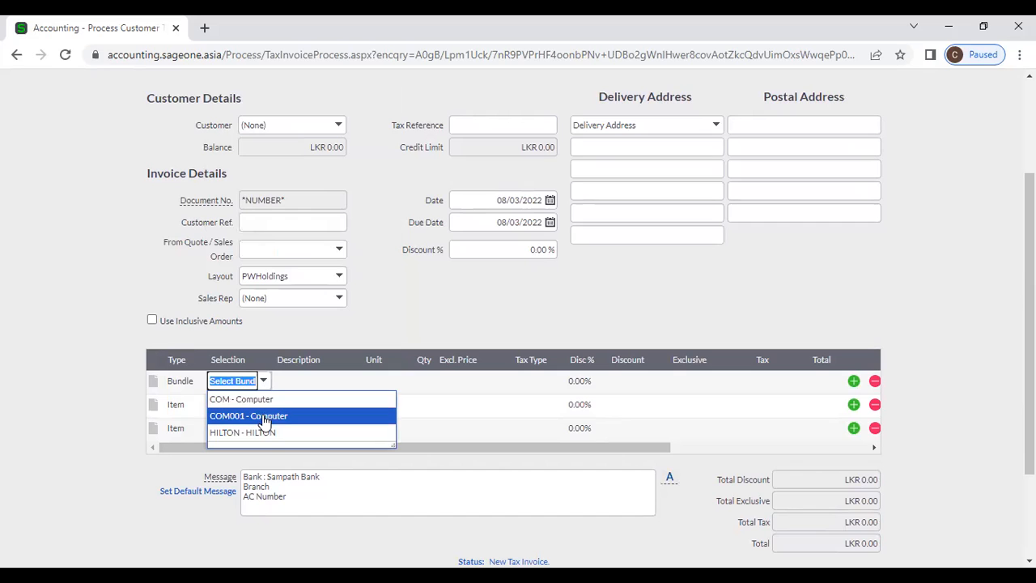
click(381, 315)
Step: View the available customer transaction types without leaving the new invoice
scroll(377, 316, up, 2)
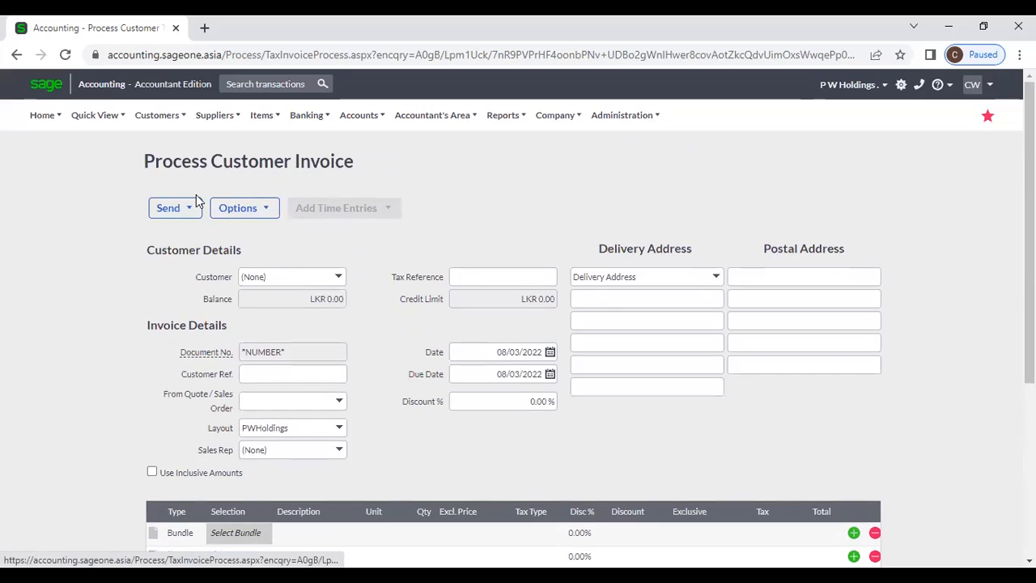
click(156, 116)
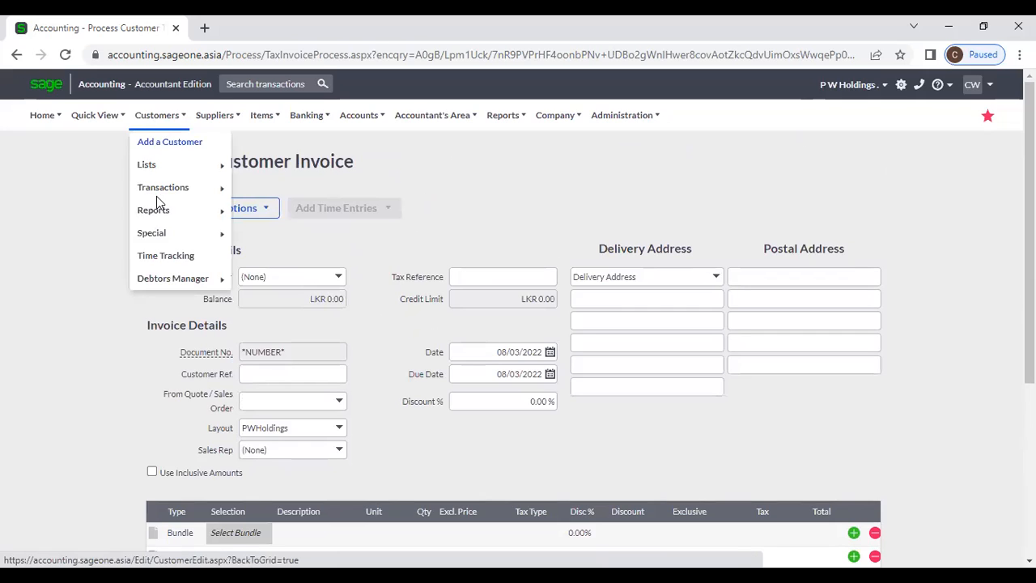
mouse_move(162, 190)
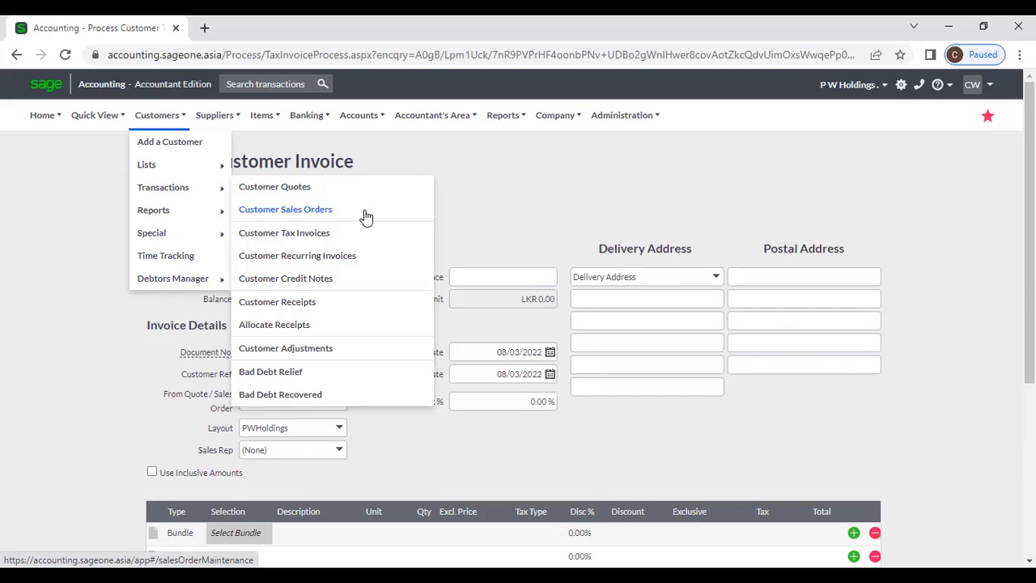
Step: Examine the invoice's overall discount percentage, the first line's discount percentage and amount, and the department, job and area columns
scroll(506, 431, down, 1)
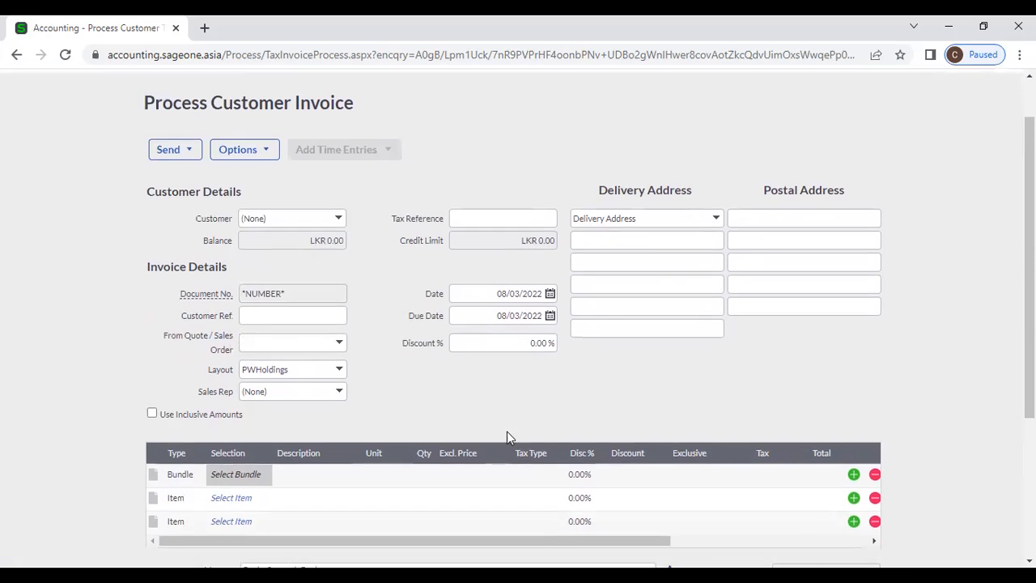
click(522, 324)
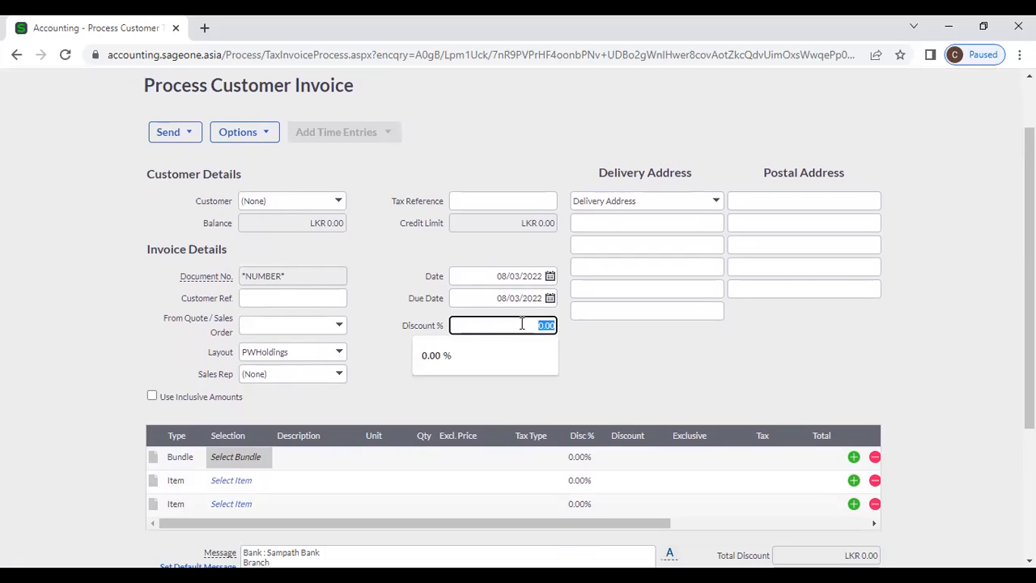
click(628, 417)
click(571, 459)
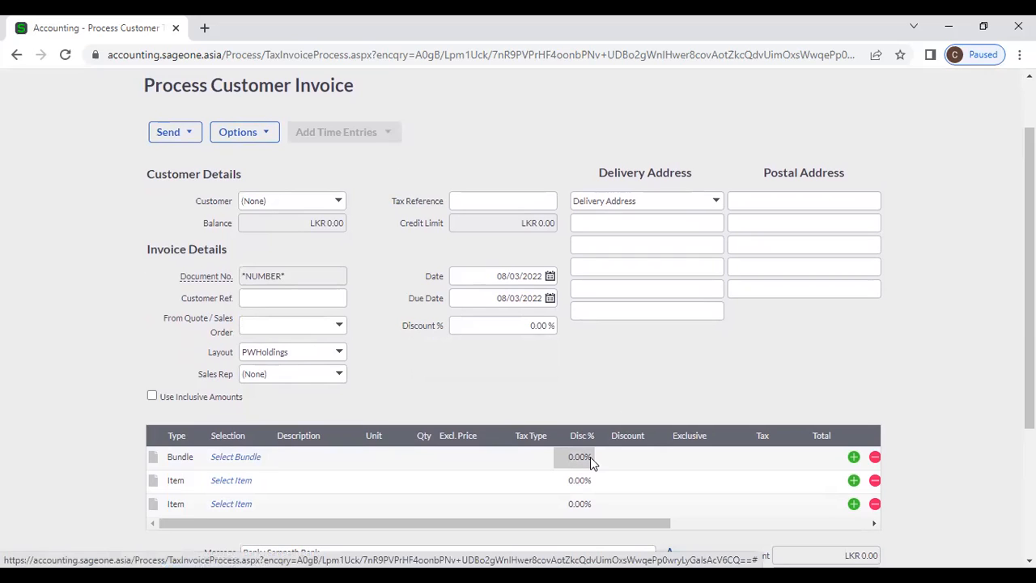
click(631, 463)
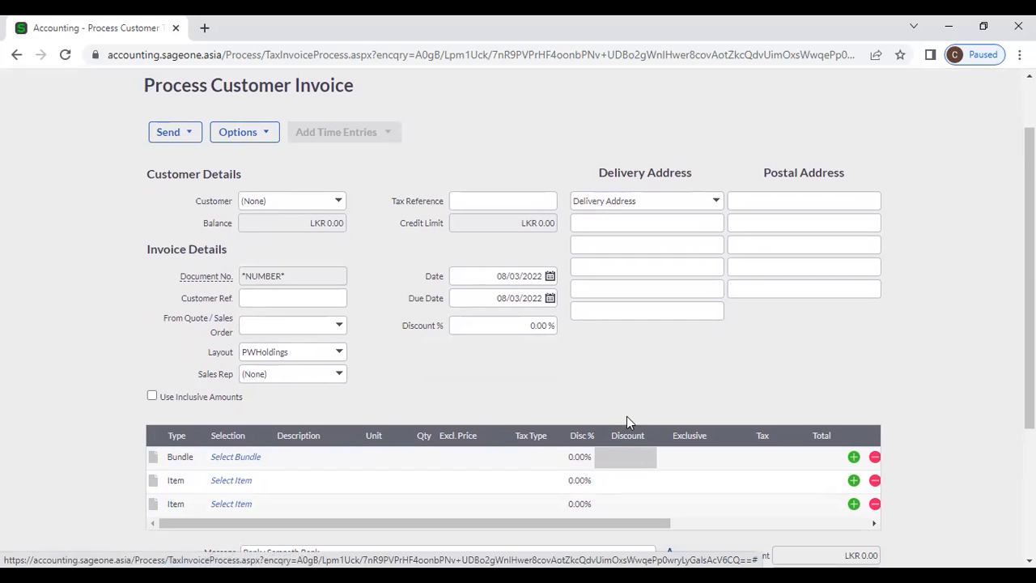
scroll(507, 404, down, 3)
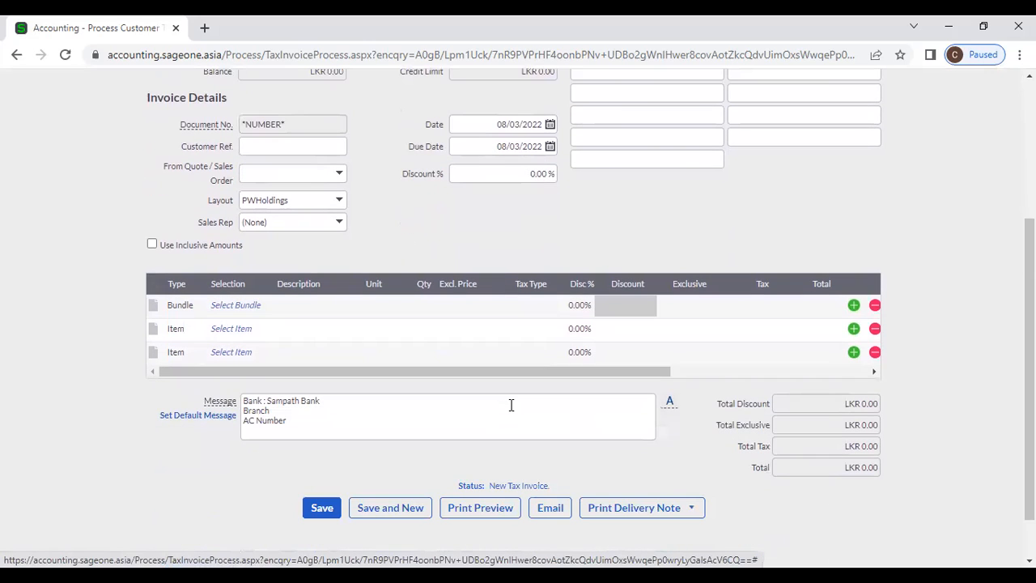
click(701, 374)
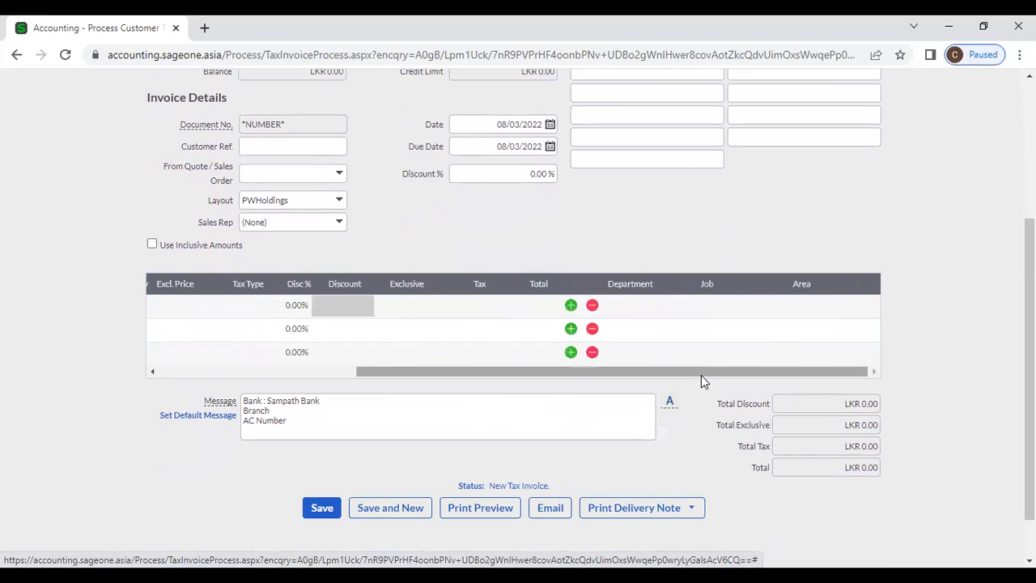
Step: Add an extra item line below the invoice's last line and remove it again
click(571, 353)
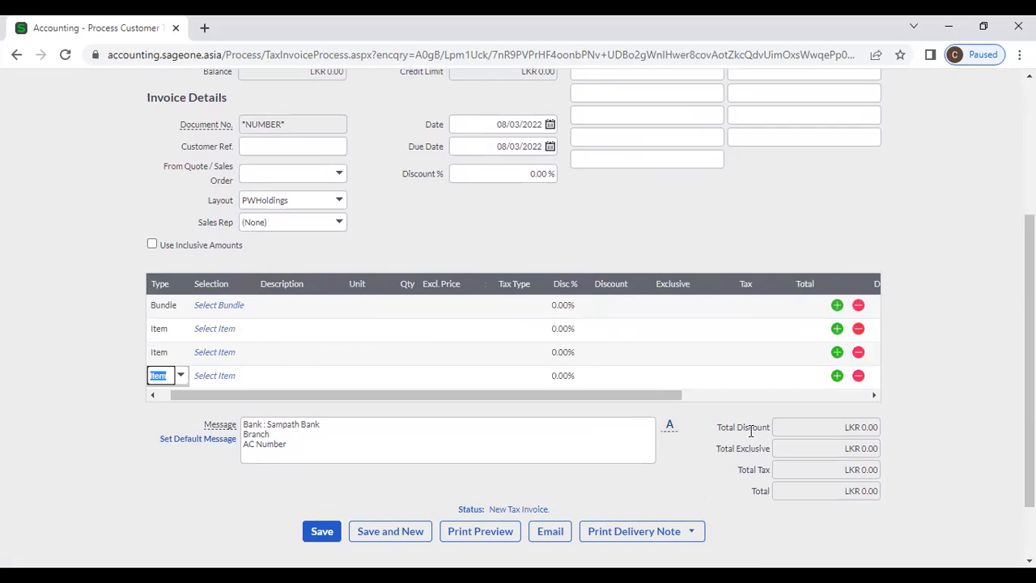
click(858, 377)
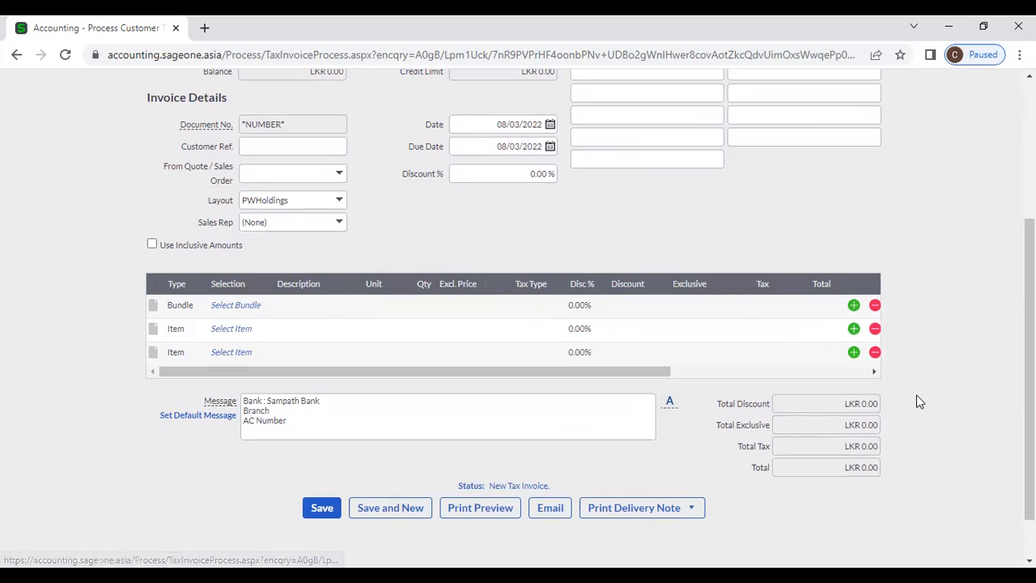
scroll(915, 402, down, 1)
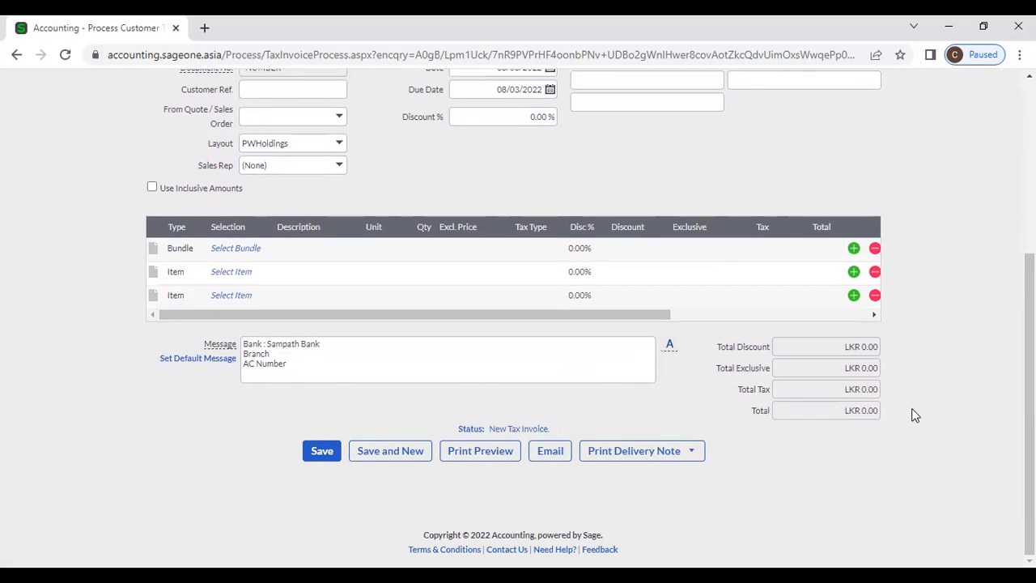
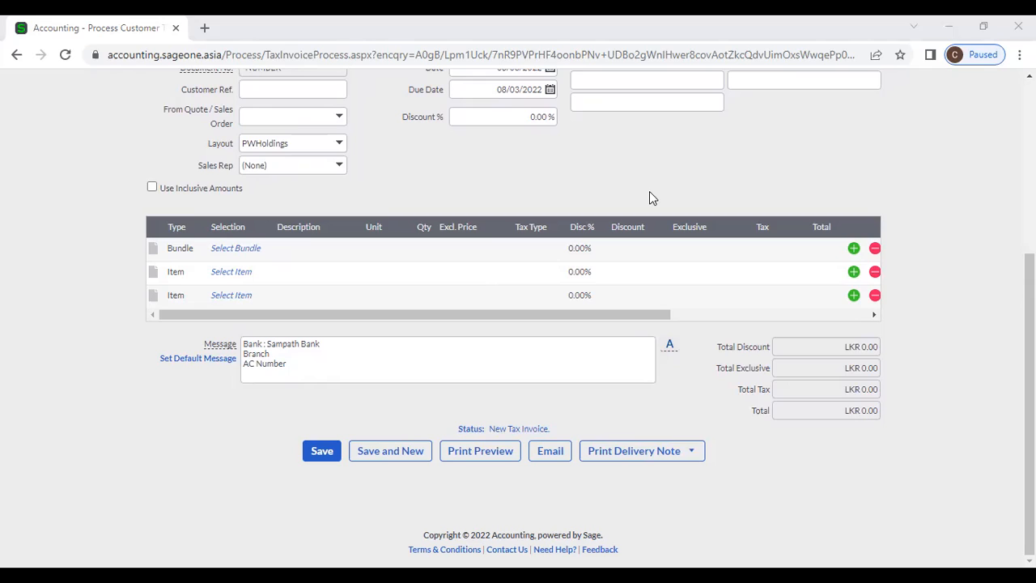
Step: Leave the new tax invoice unsaved and open the list of customer receipts
click(701, 152)
scroll(486, 205, up, 4)
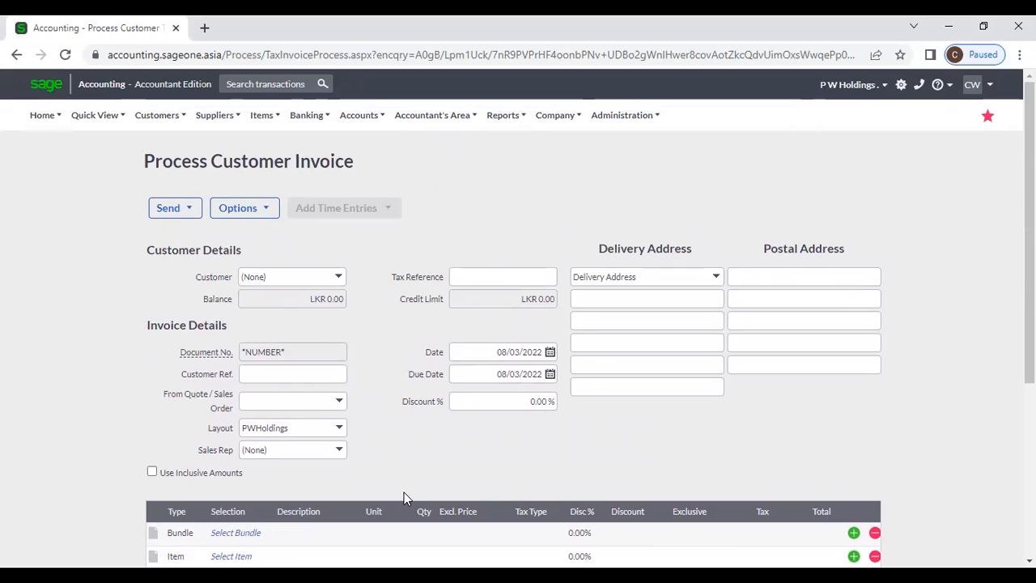
mouse_move(170, 121)
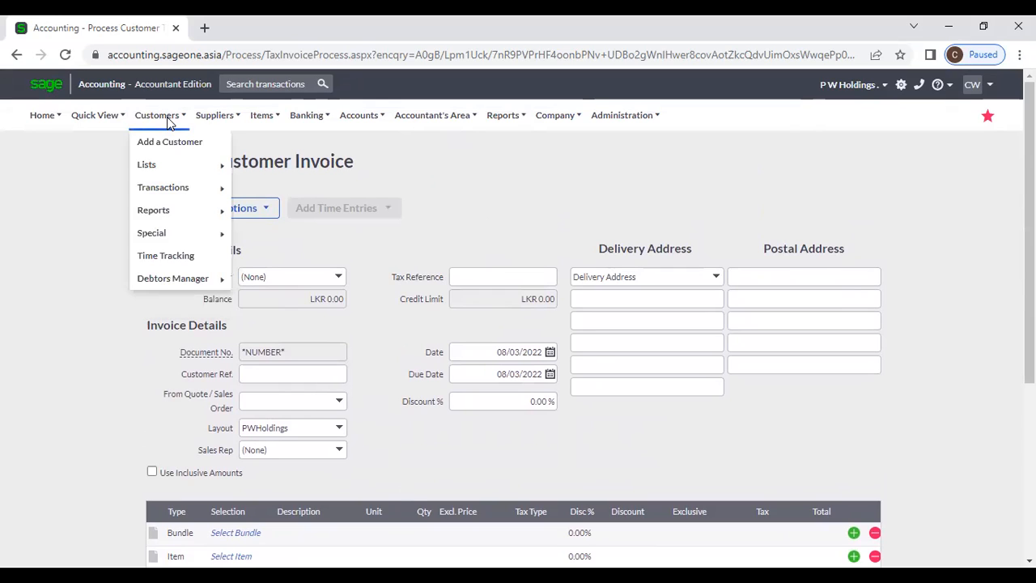
mouse_move(184, 187)
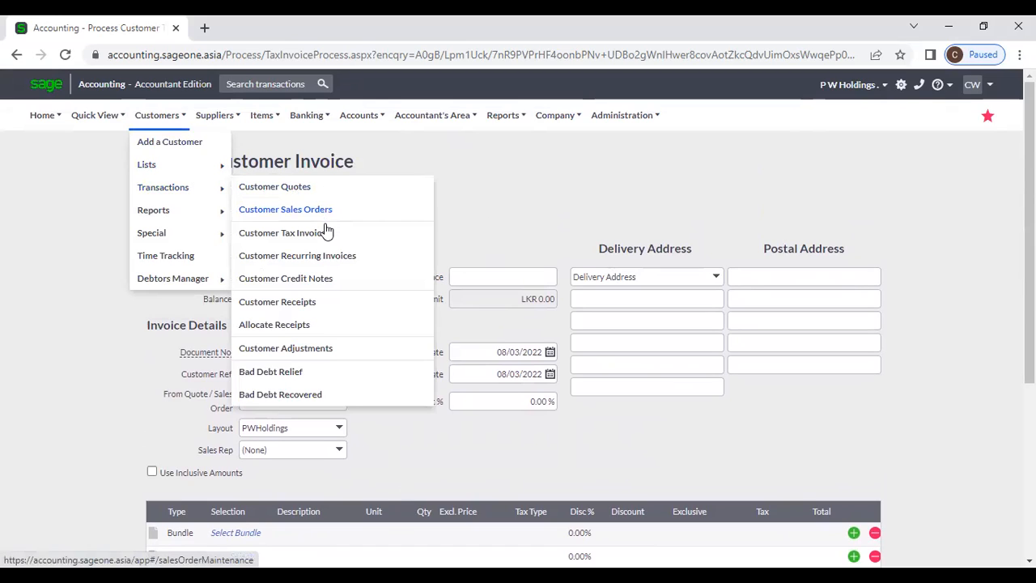
click(326, 301)
click(589, 141)
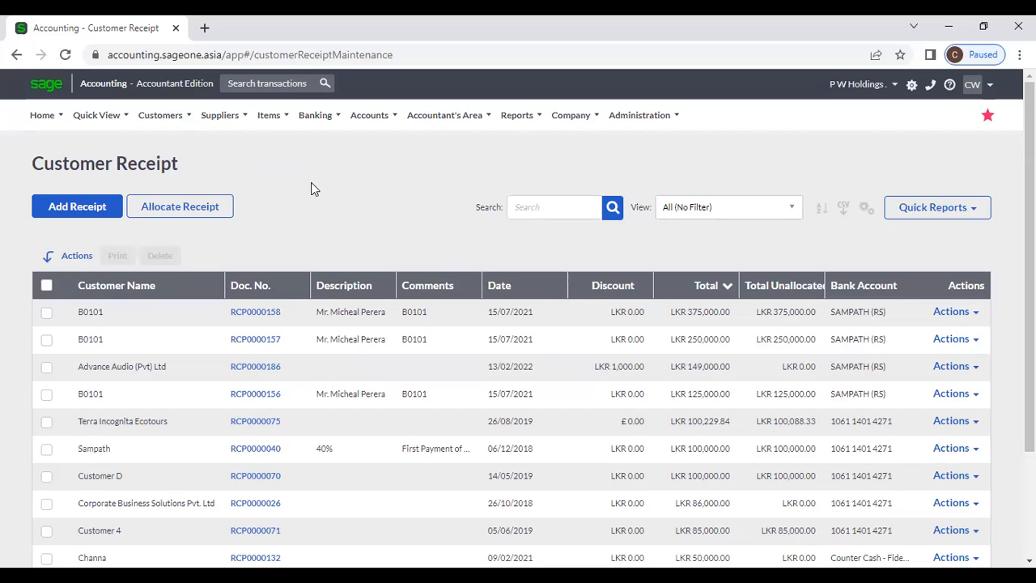
Step: Start a new customer receipt and choose A 02 as its customer
mouse_move(160, 121)
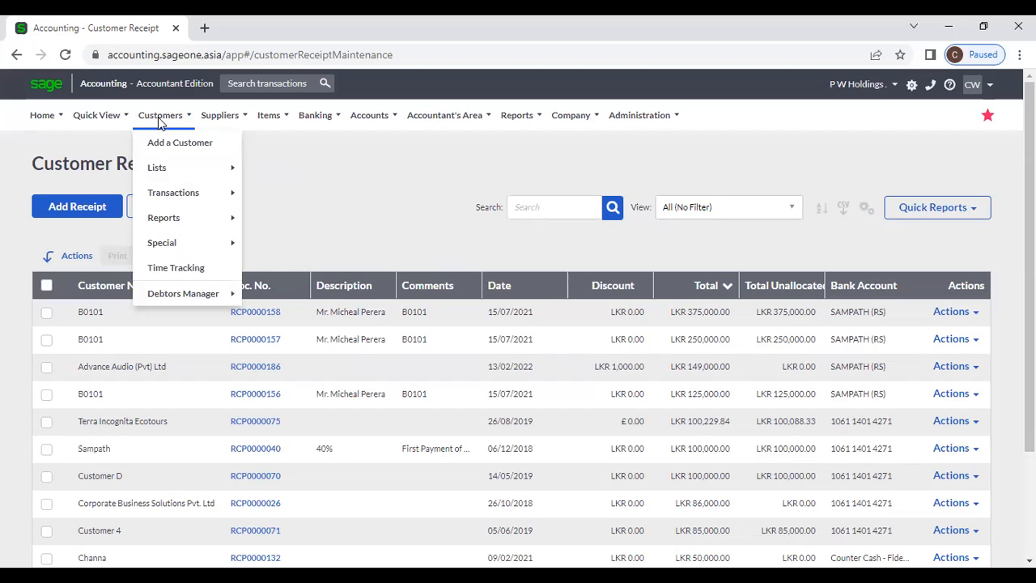
mouse_move(176, 170)
mouse_move(183, 196)
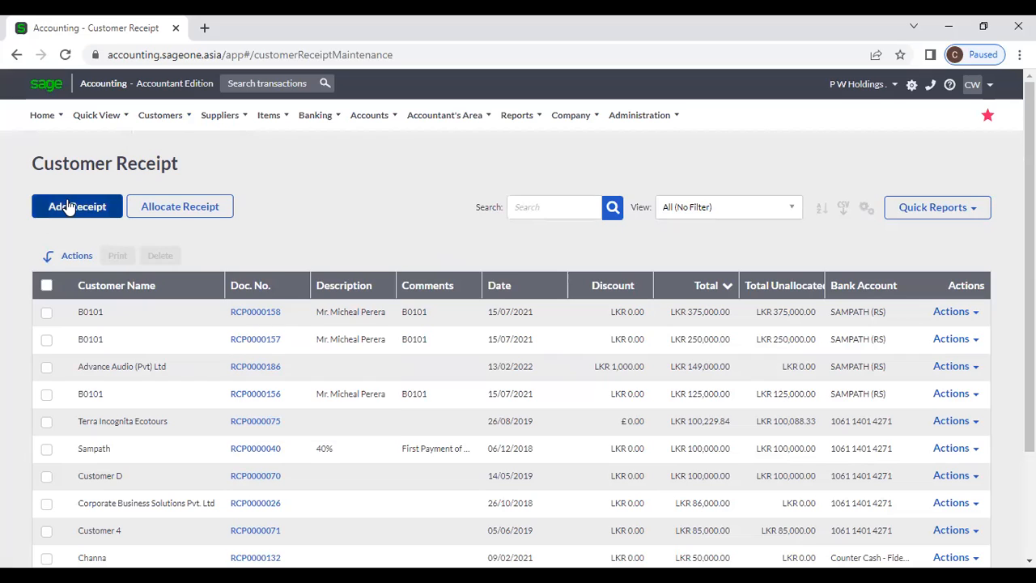
click(73, 208)
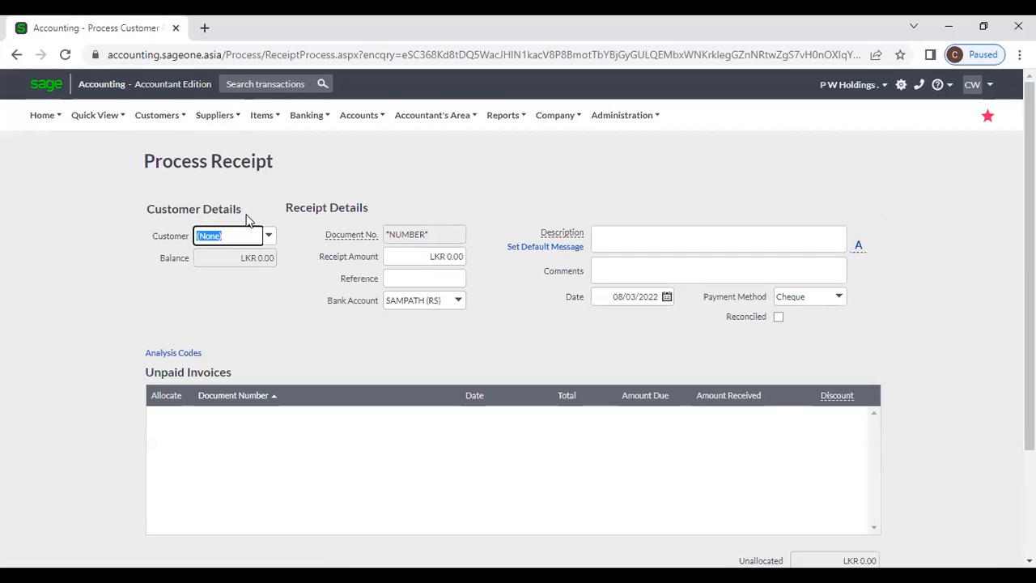
click(268, 239)
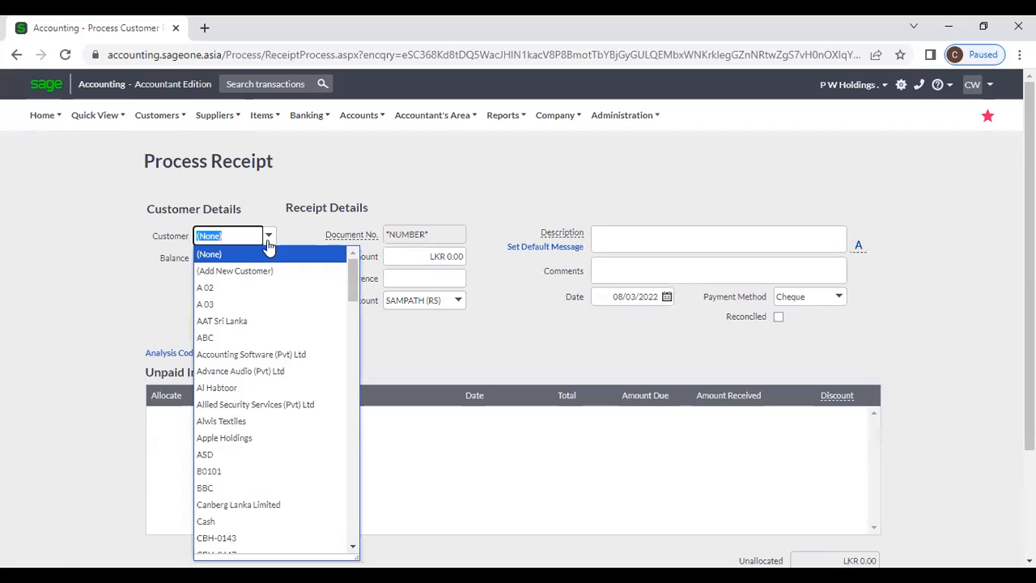
click(268, 288)
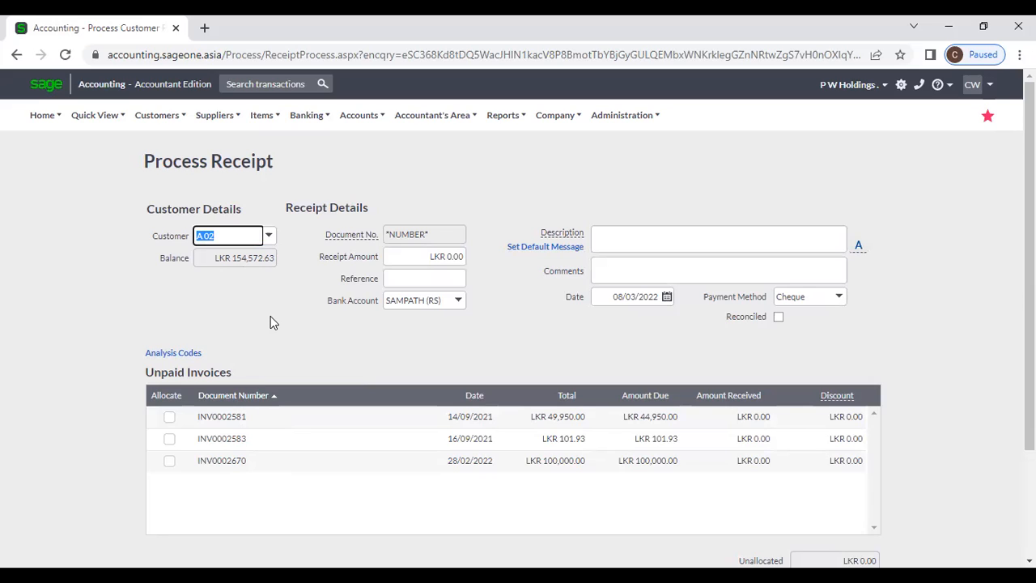
Step: Check the document number explanation and set the receipt amount to LKR 45,000.00
mouse_move(350, 236)
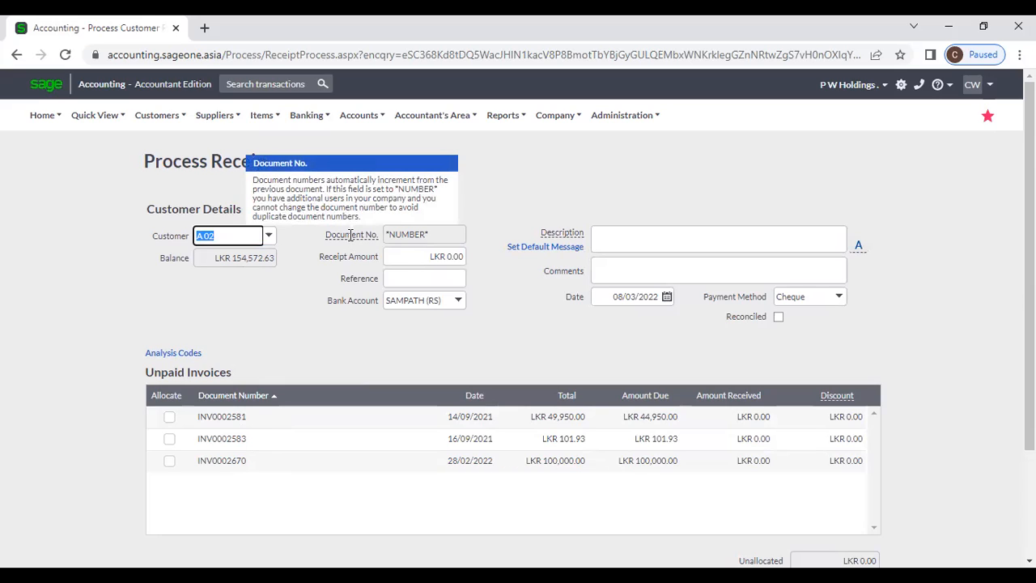
click(411, 257)
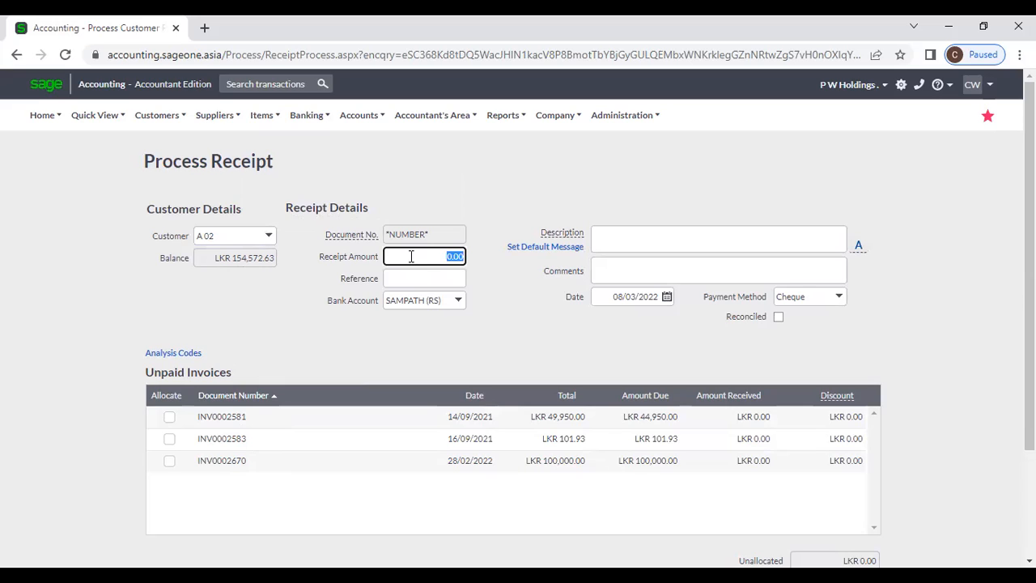
key(BackSpace)
text(45000)
click(515, 333)
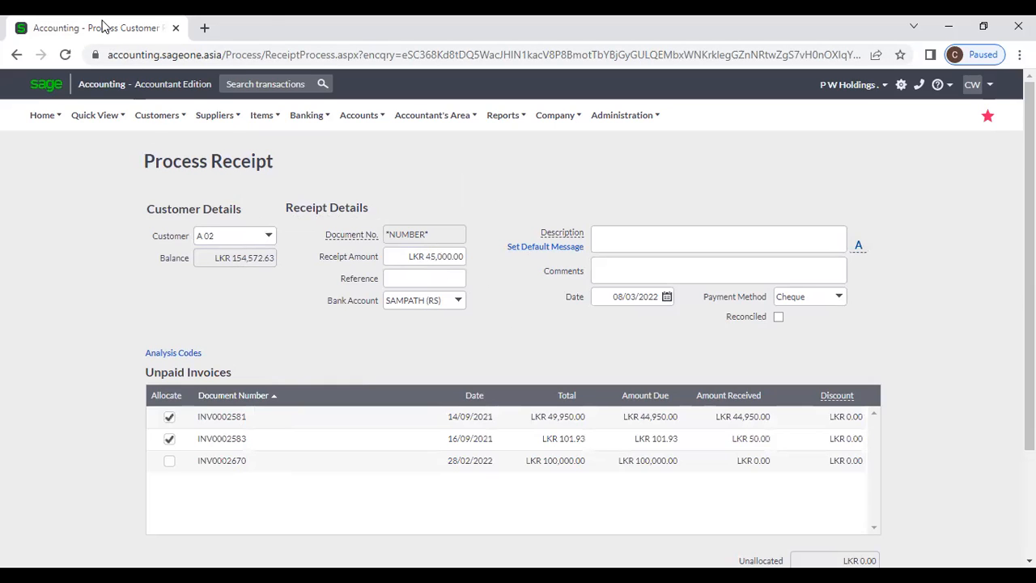
Step: Duplicate the receipt's browser tab, view the auto-allocate receipts option on a new customer form there, and return to the original receipt
right_click(103, 31)
click(143, 132)
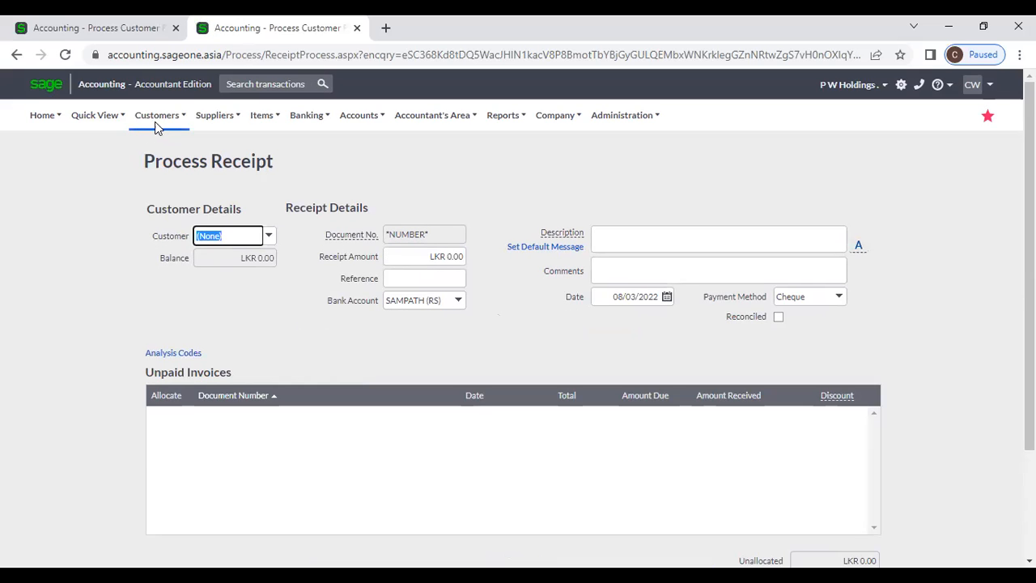
mouse_move(156, 125)
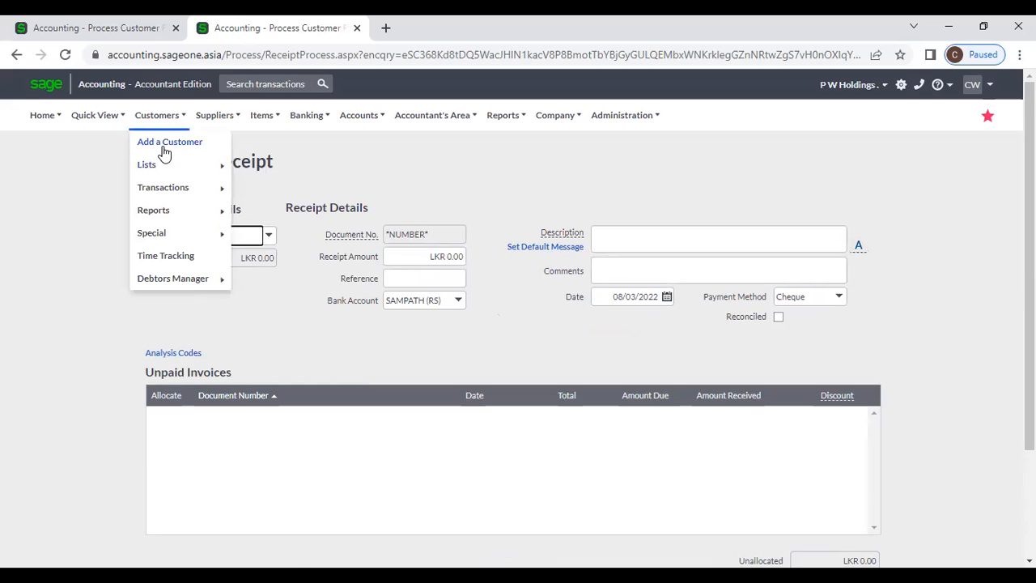
click(164, 151)
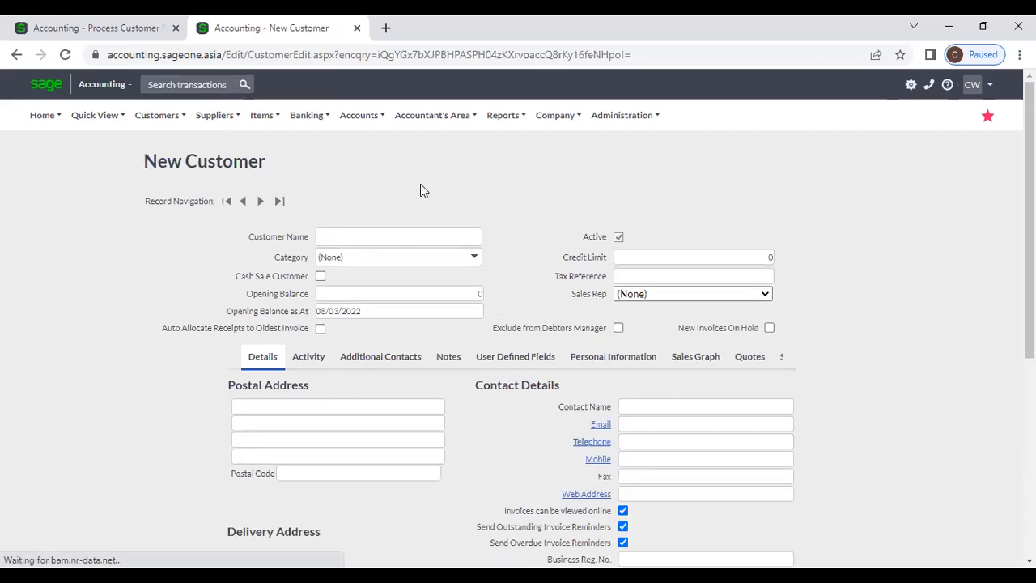
mouse_move(279, 338)
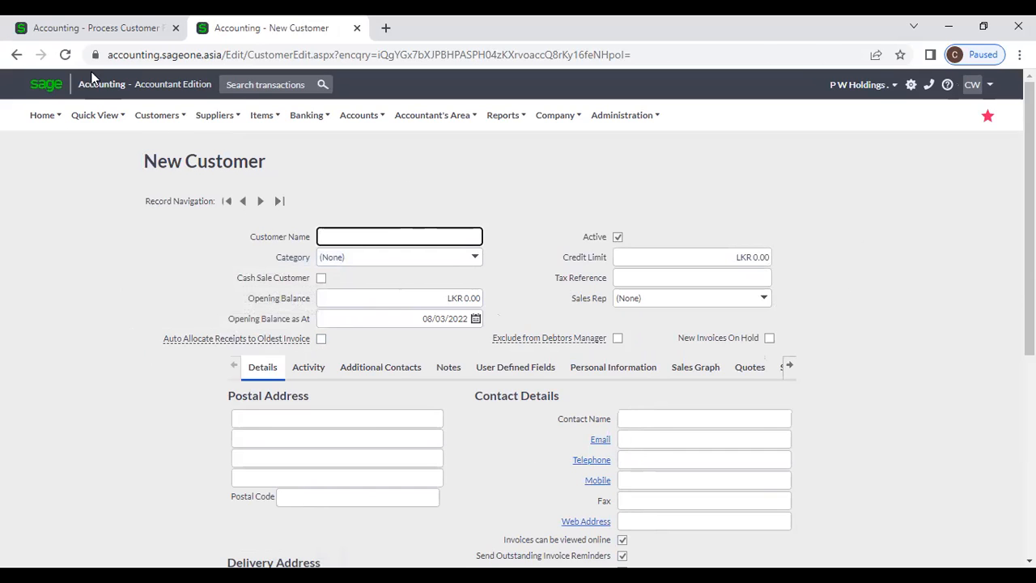
click(89, 29)
Step: Clear the allocations to invoices INV0002581 and INV0002583 and set the receipt amount to LKR 46,000.00
click(446, 257)
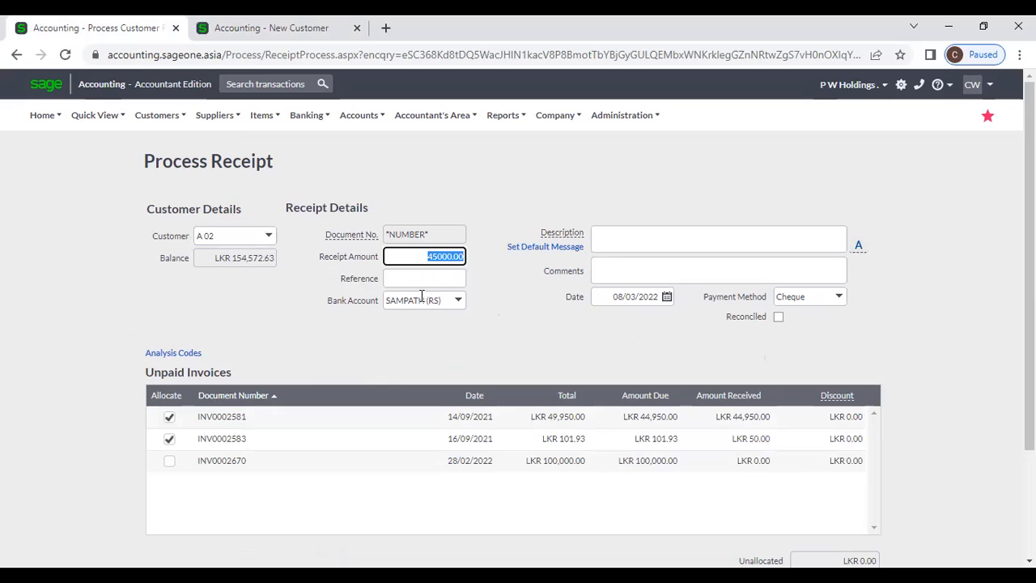
click(169, 439)
click(169, 419)
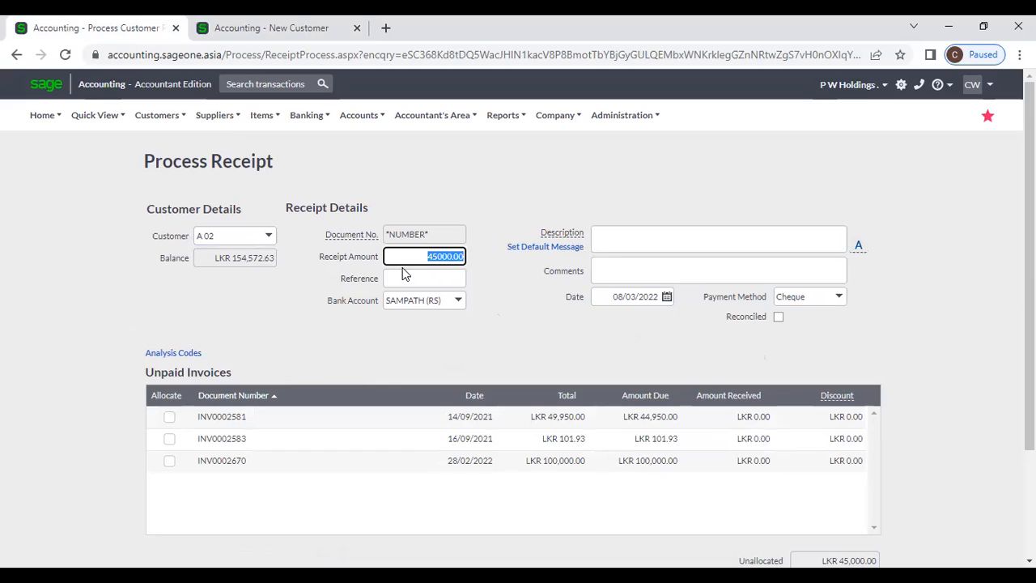
key(BackSpace)
text(46000)
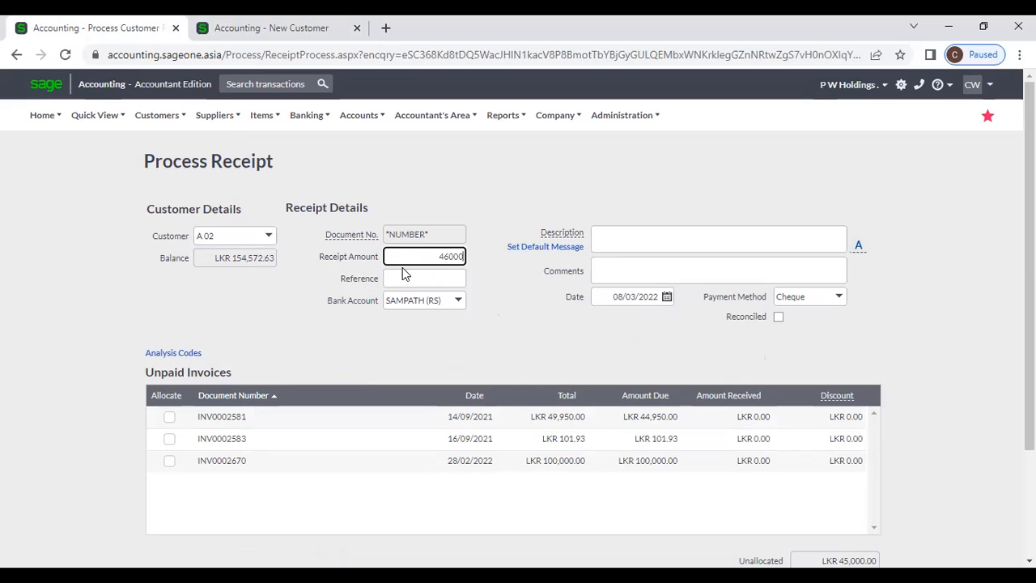
click(518, 346)
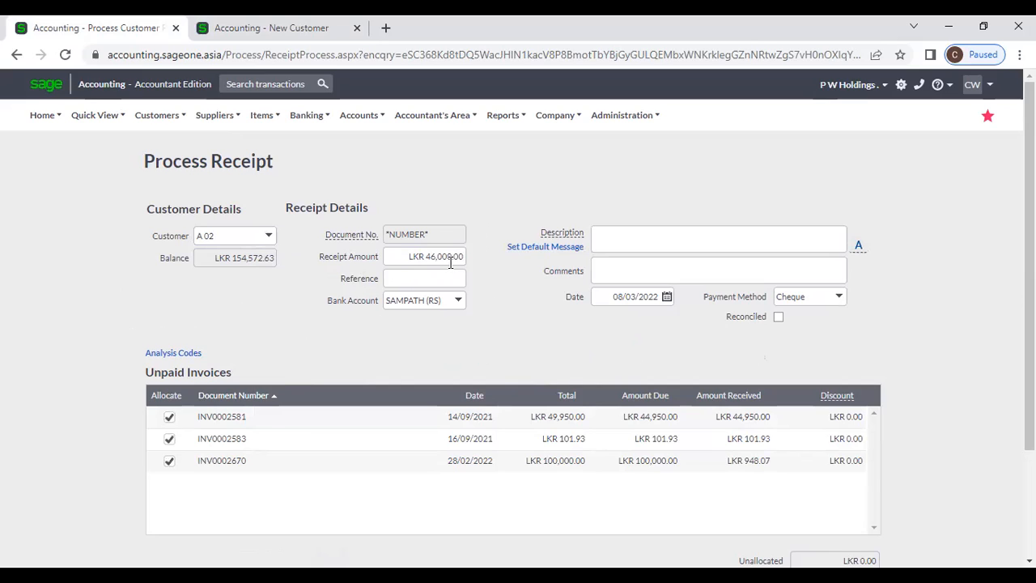
Step: Clear the allocations of all three unpaid invoices and set the receipt amount to LKR 40,000.00
click(167, 438)
click(170, 461)
click(169, 419)
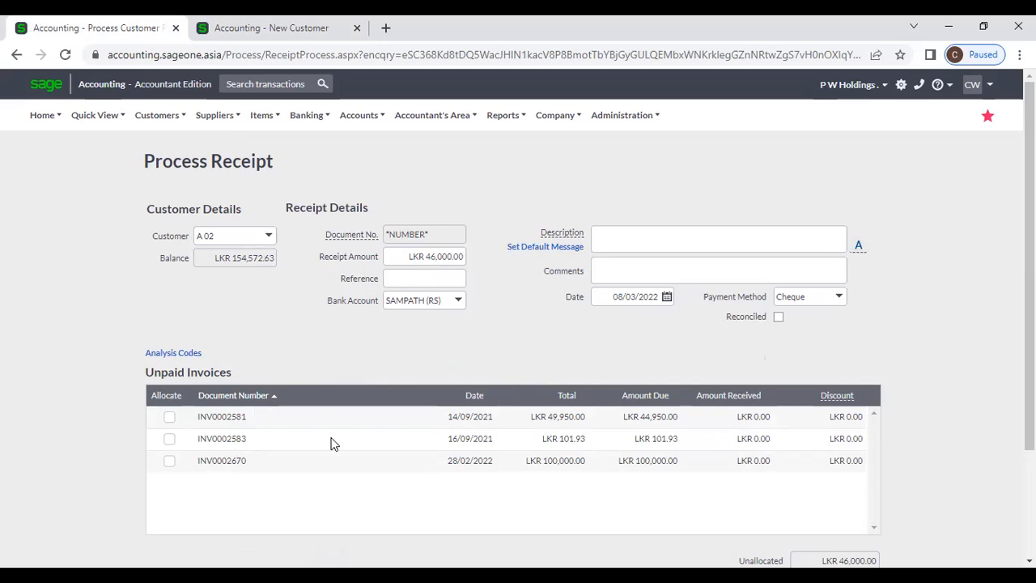
click(389, 258)
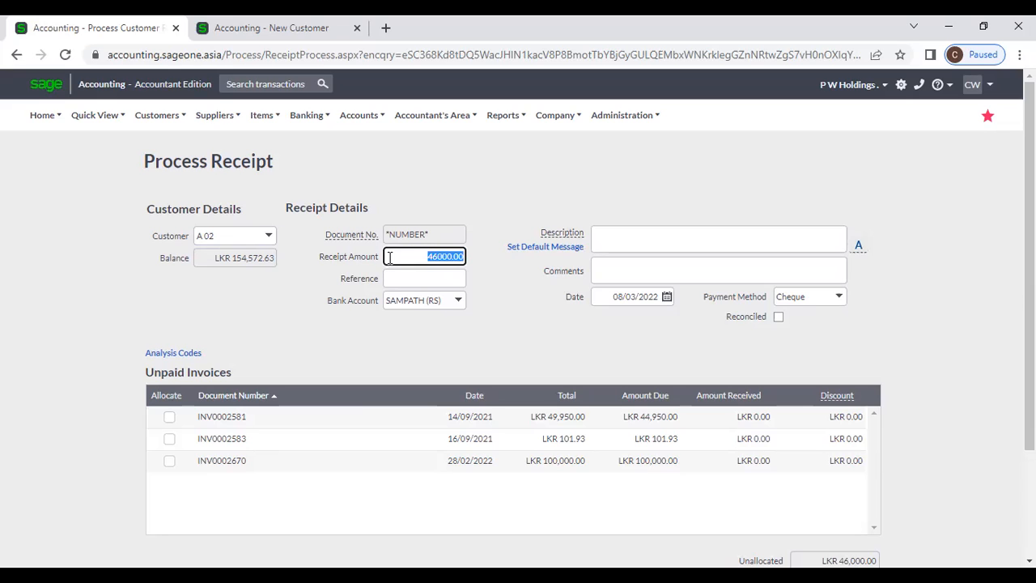
key(BackSpace)
text(40000)
click(437, 350)
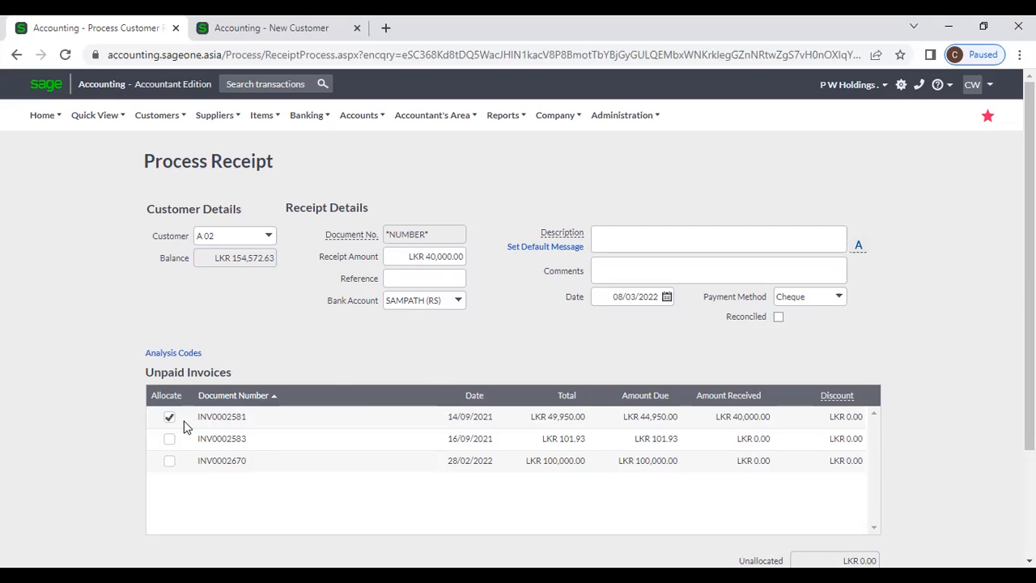
Step: View the receipt's reference suggestions and the selectable bank accounts, keeping SAMPATH (RS) as the bank account
click(394, 271)
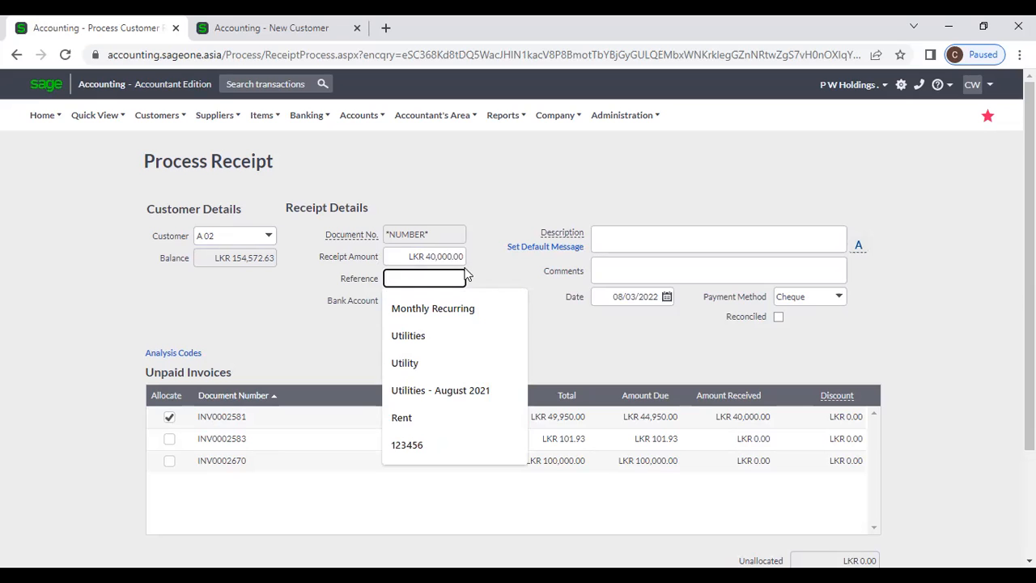
click(507, 264)
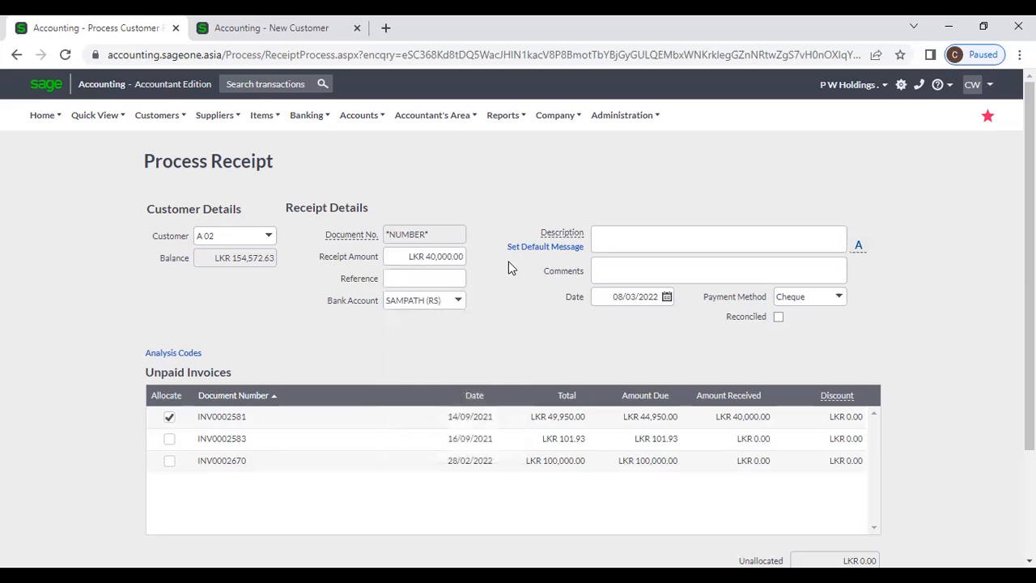
click(459, 305)
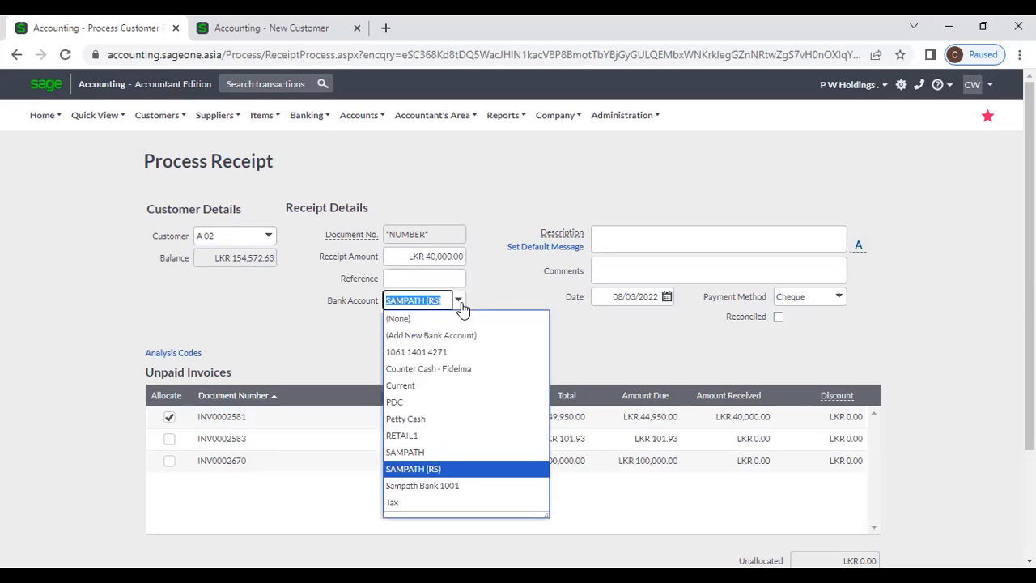
click(487, 294)
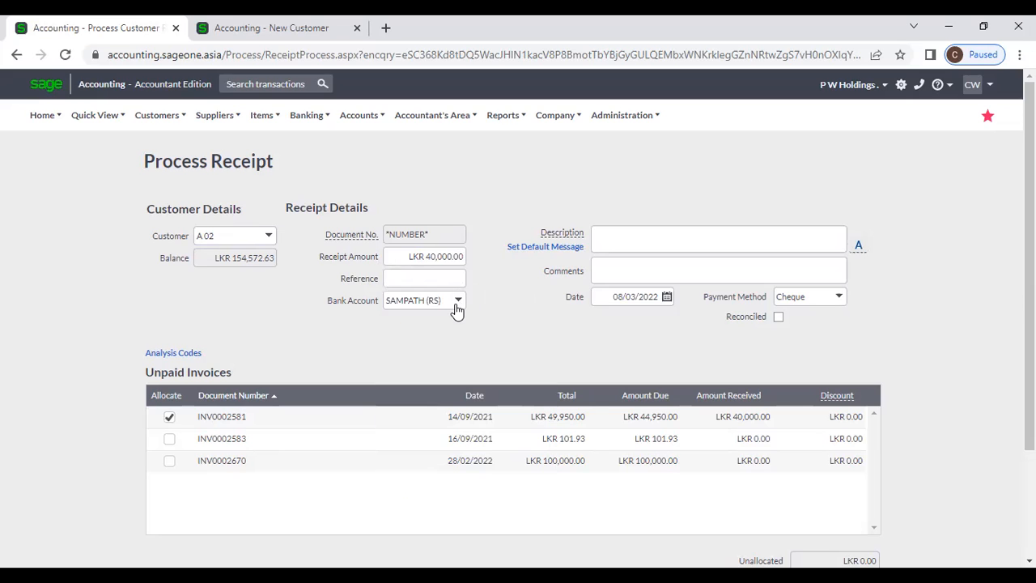
click(456, 306)
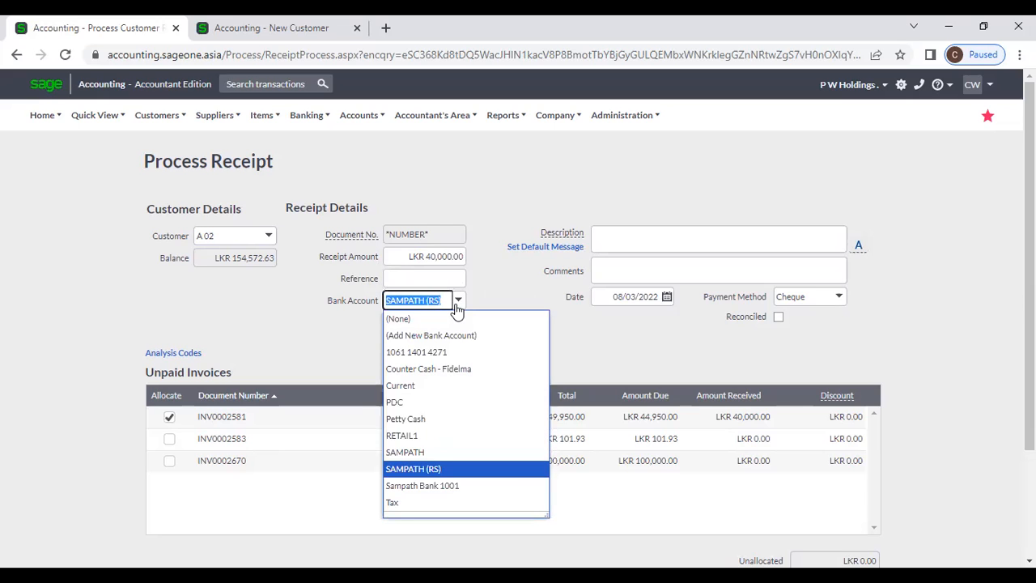
click(448, 469)
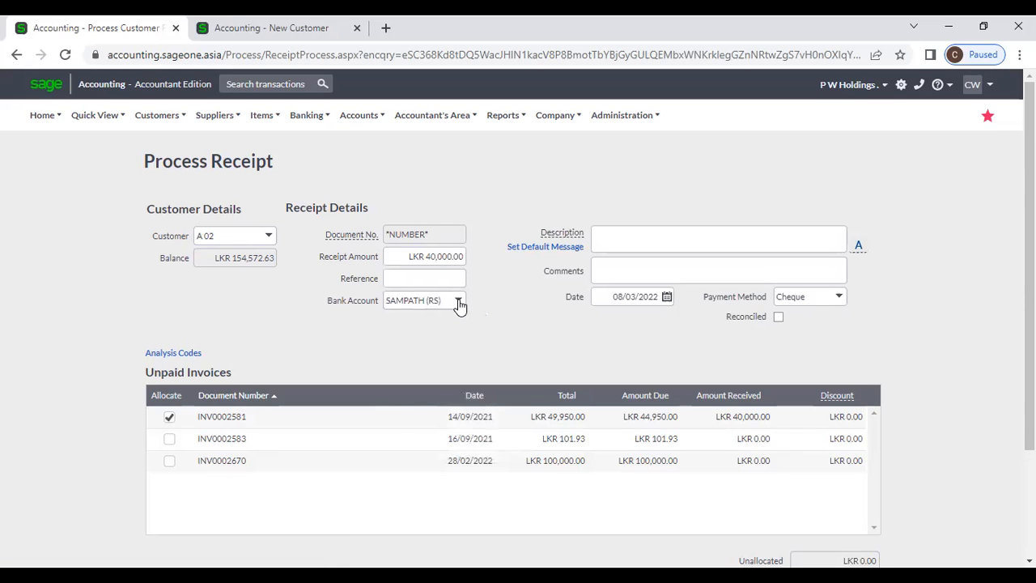
click(456, 301)
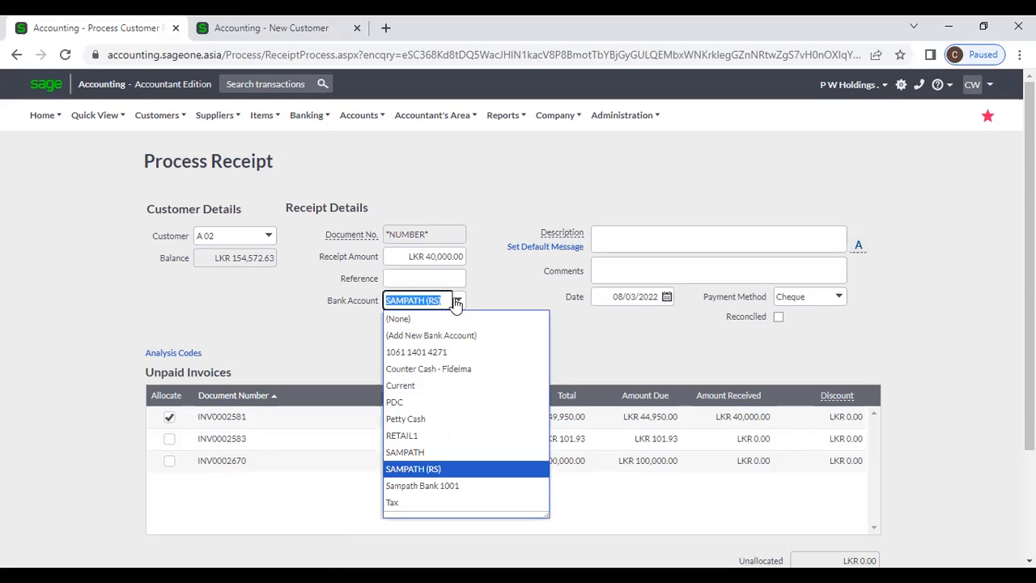
click(458, 471)
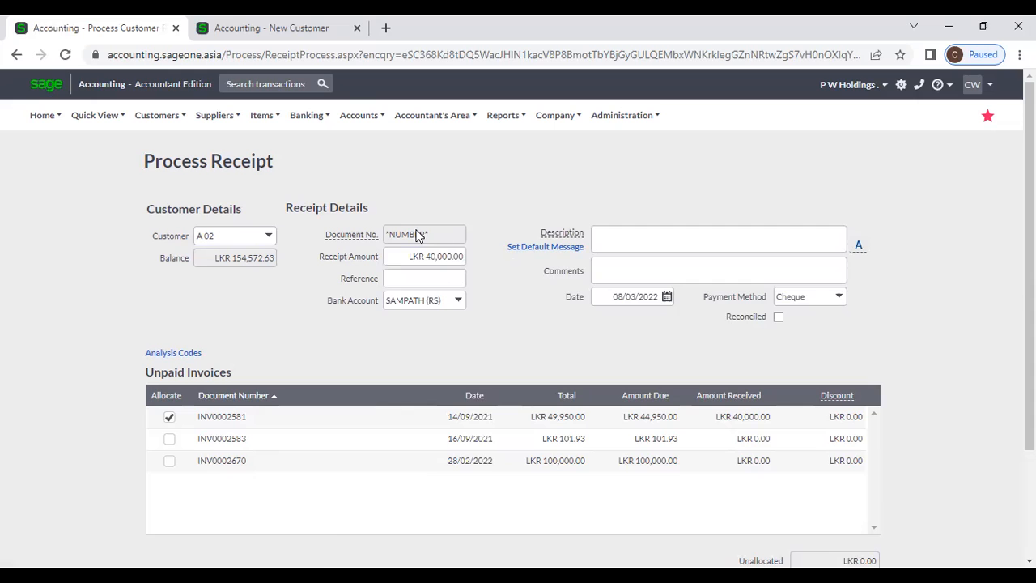
Step: Open the list of banks and credit cards in the second browser tab, in place of the new customer form
click(282, 31)
mouse_move(313, 115)
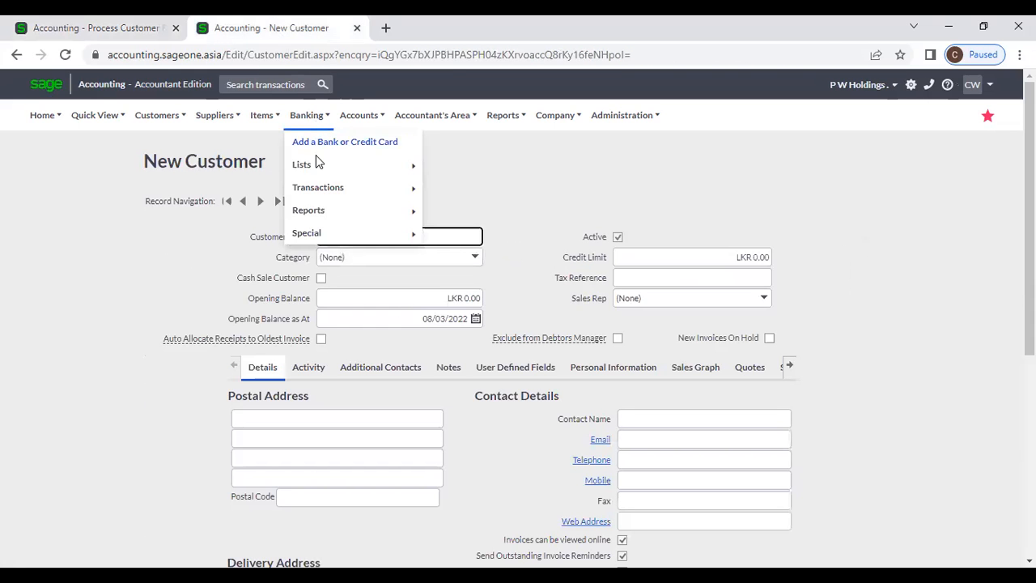
mouse_move(317, 162)
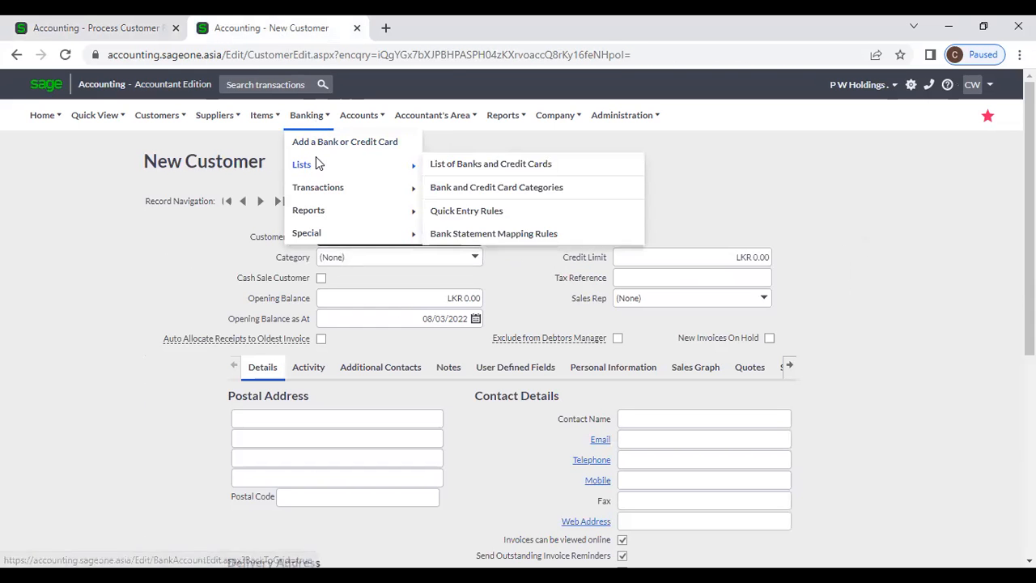
click(456, 170)
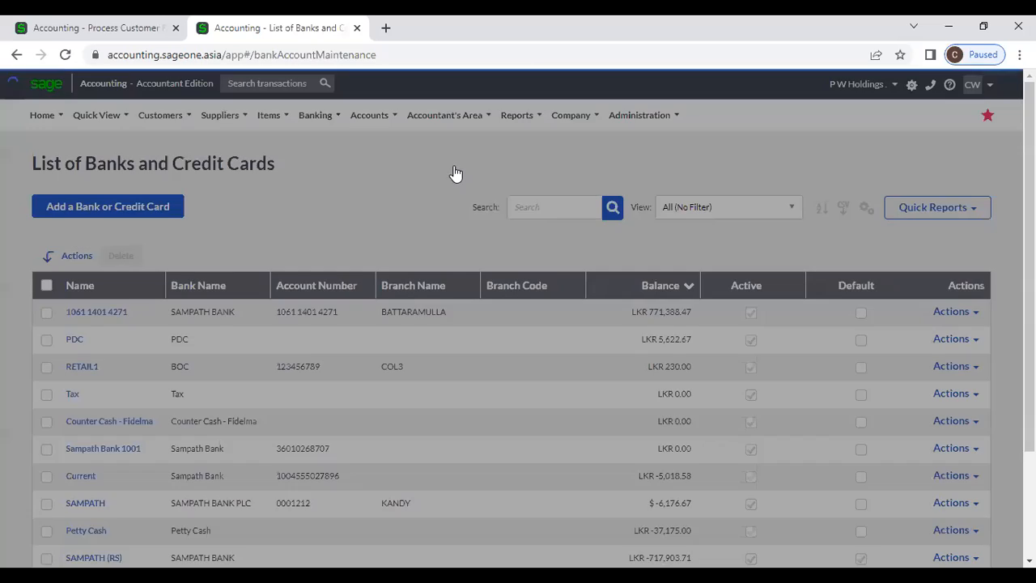
Step: Check the default setting in the SAMPATH (RS) bank account's record and return to the customer receipt
scroll(725, 387, down, 3)
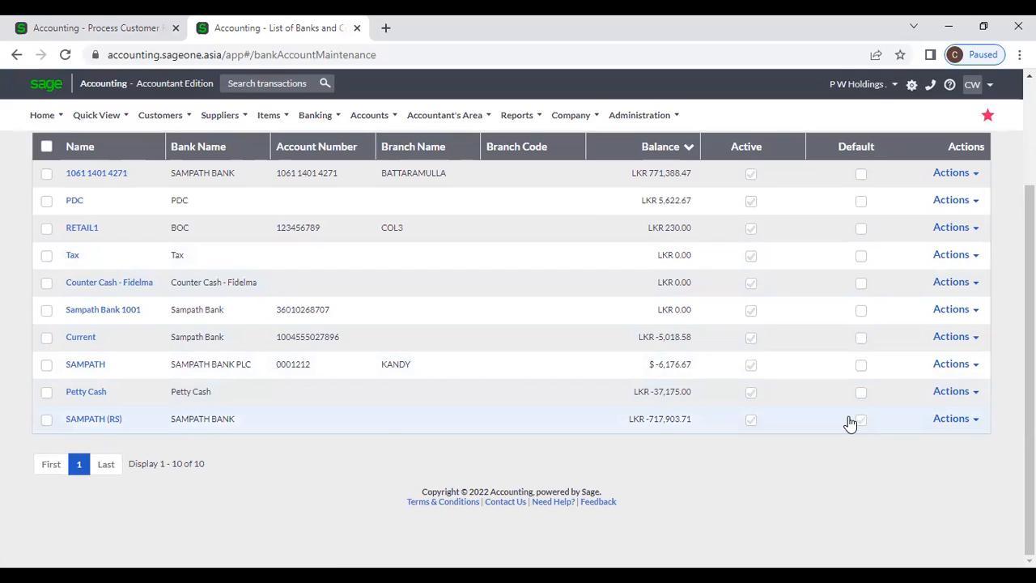
click(100, 422)
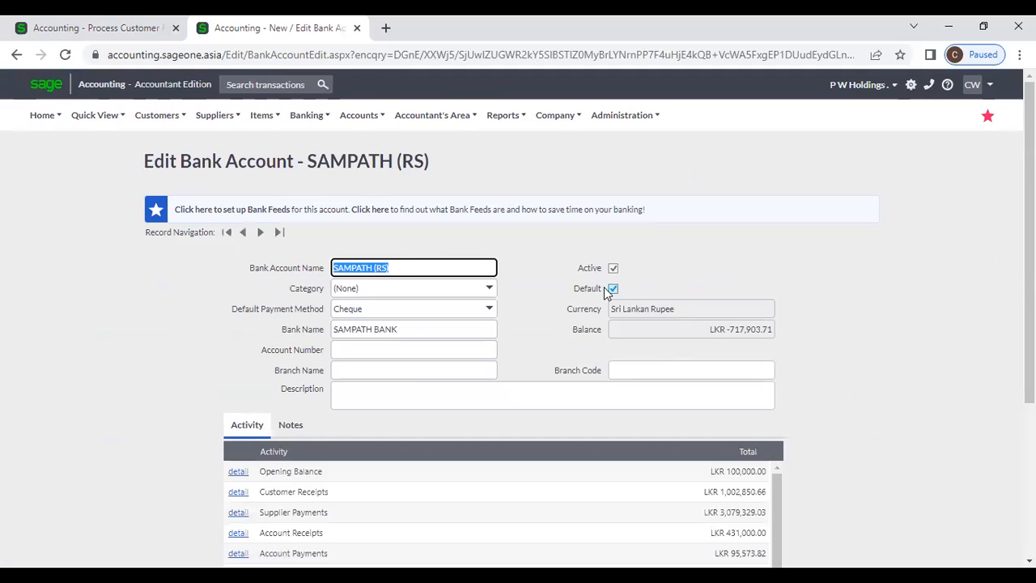
click(76, 34)
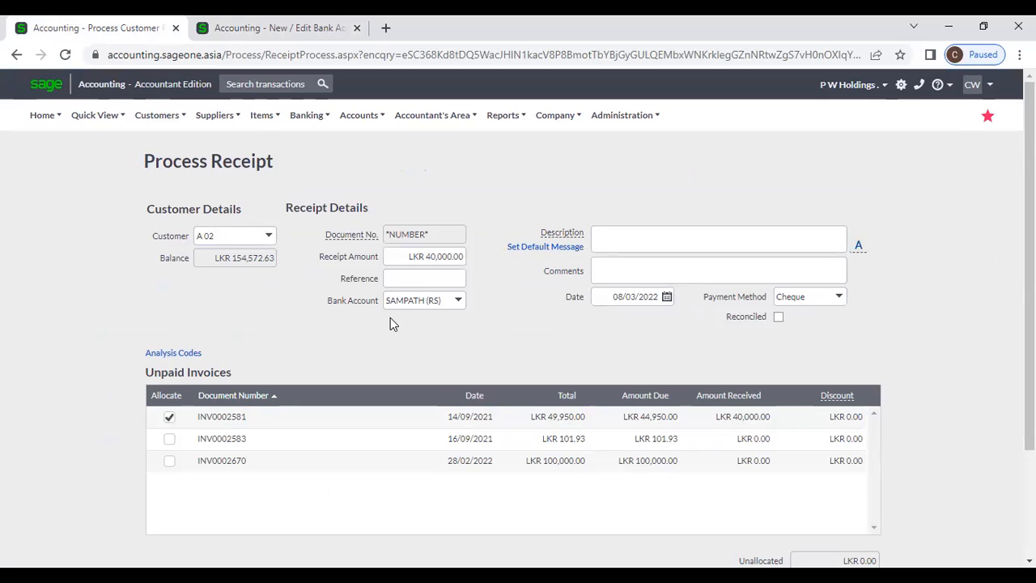
Step: Try SAMPATH as the receipt's bank account, and settle on Sampath Bank 1001 instead
click(458, 301)
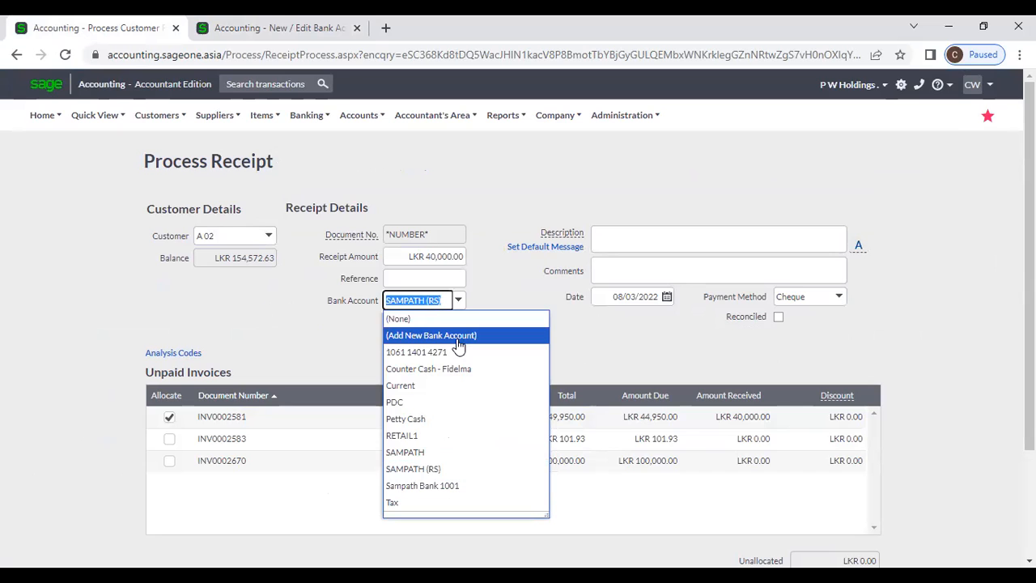
click(435, 451)
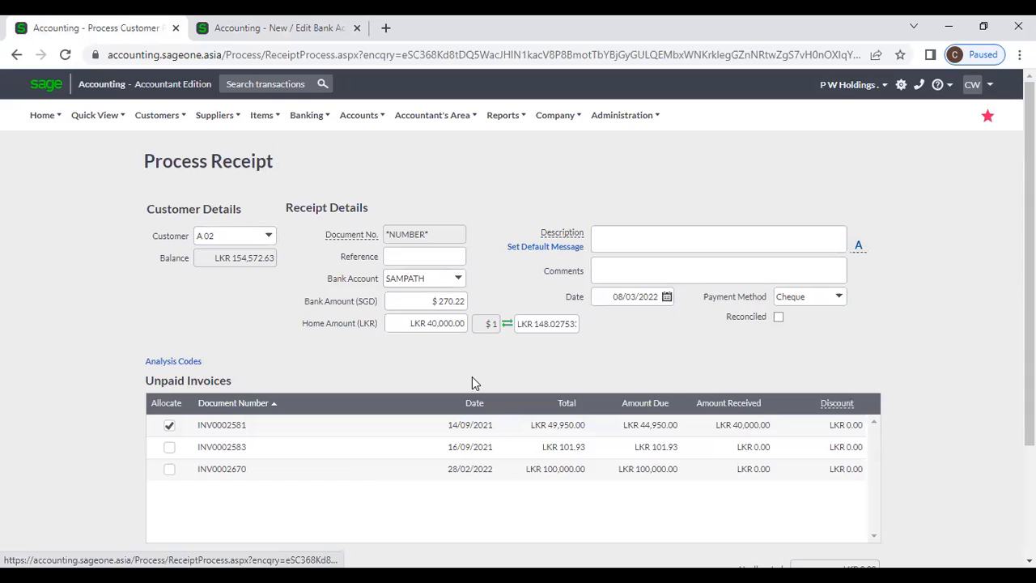
click(456, 281)
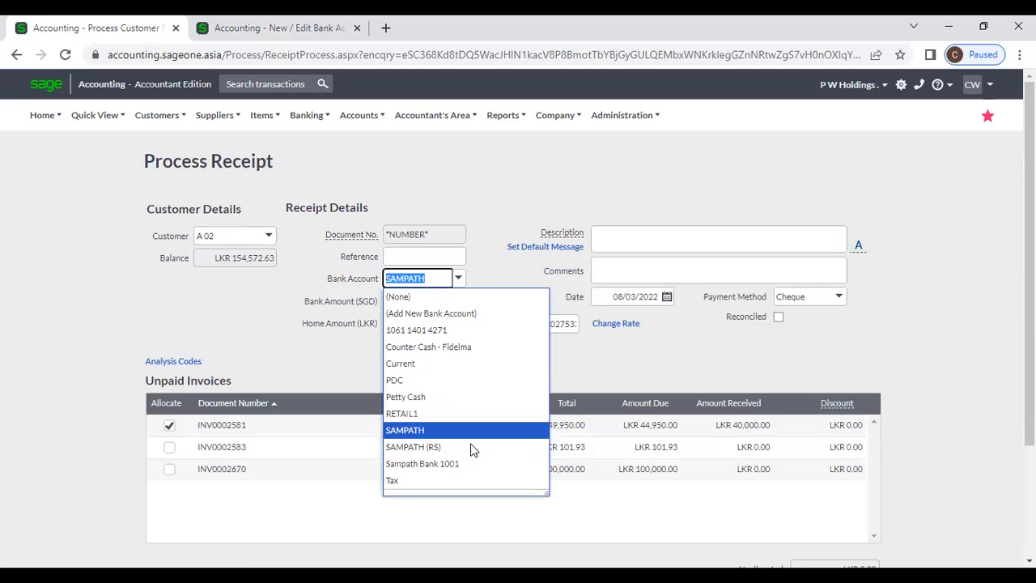
click(472, 463)
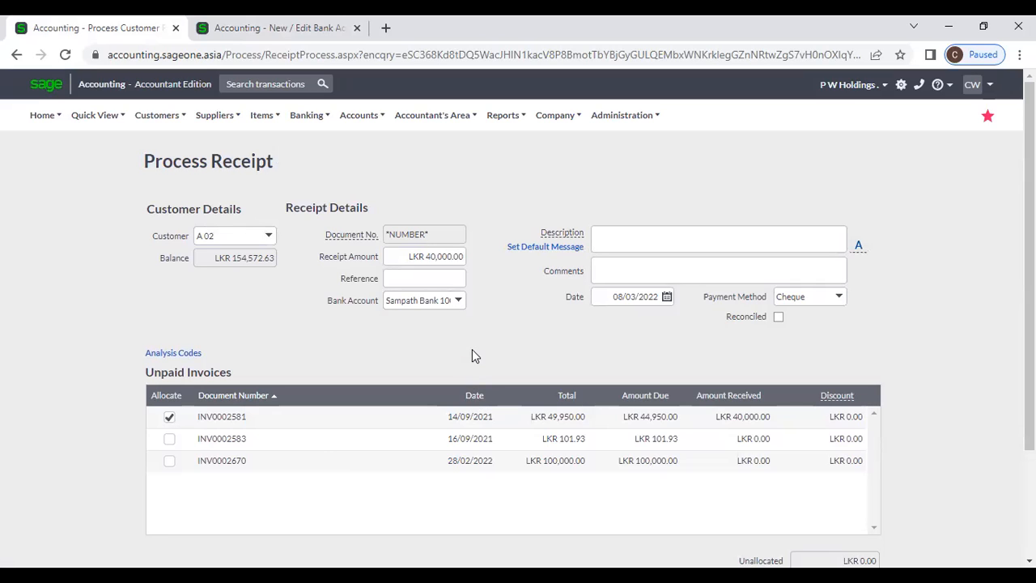
Step: Show the receipt's description, comments and date entry, including the date picker, without changing any of them
click(639, 238)
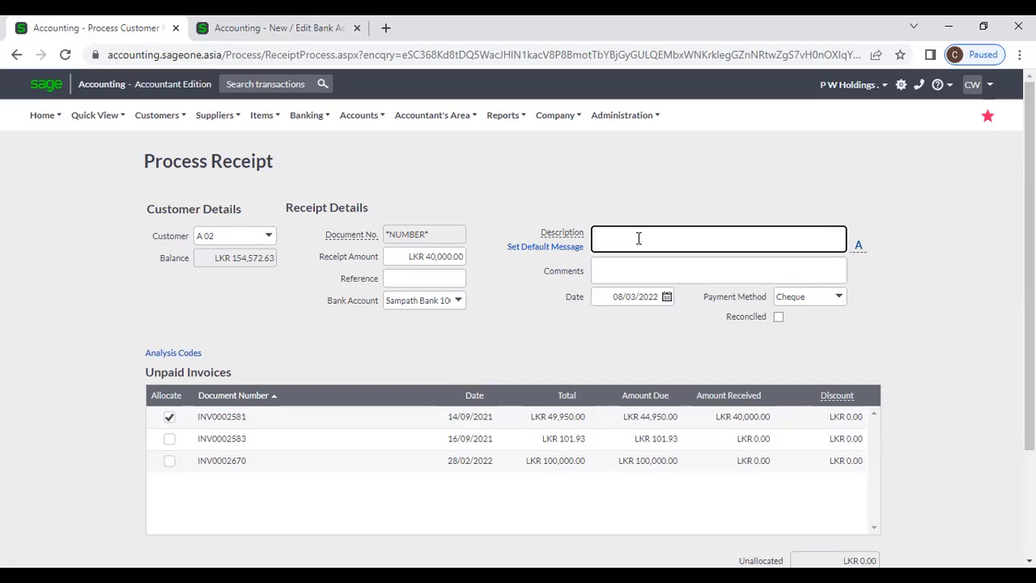
click(620, 269)
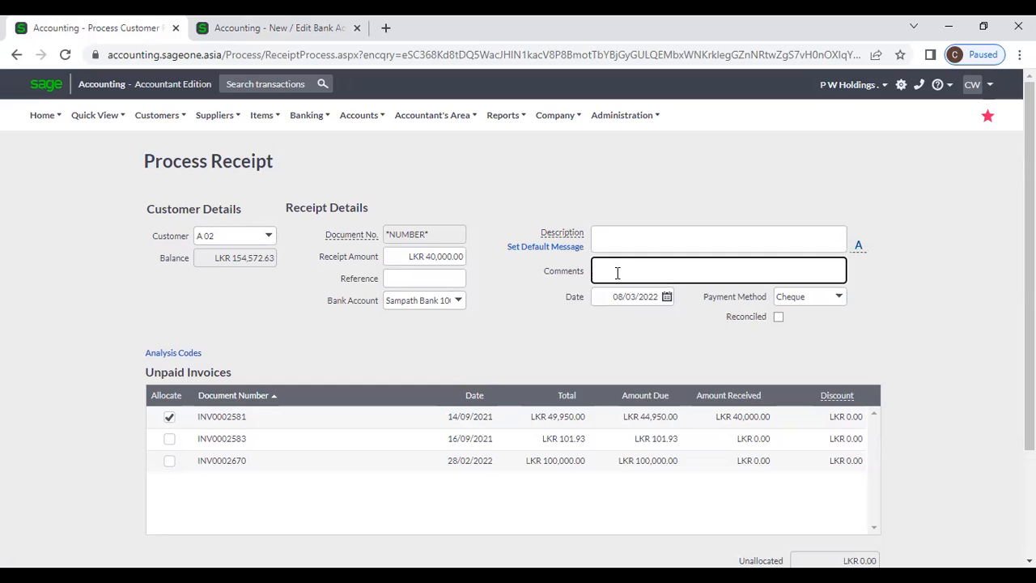
click(666, 299)
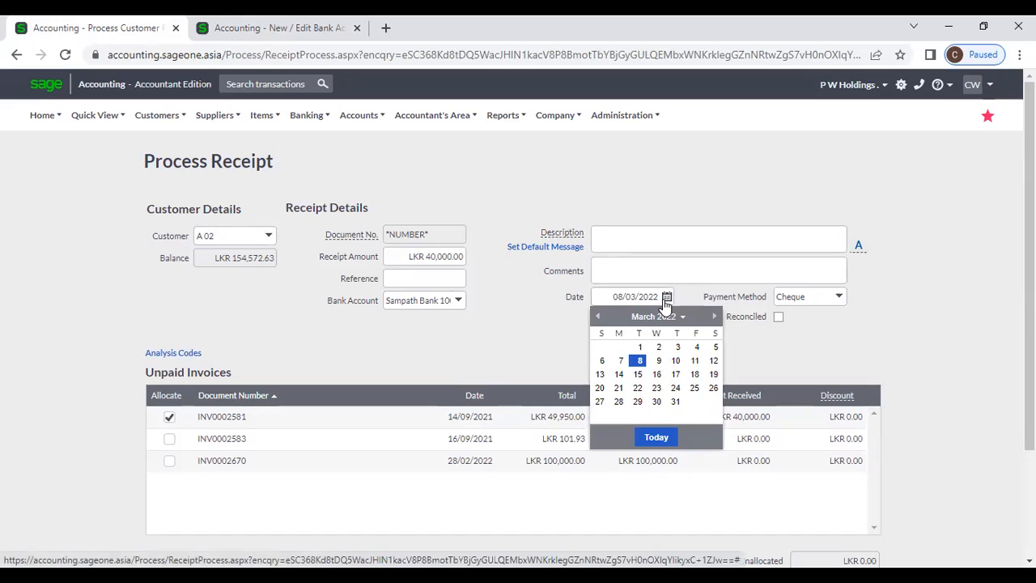
click(555, 353)
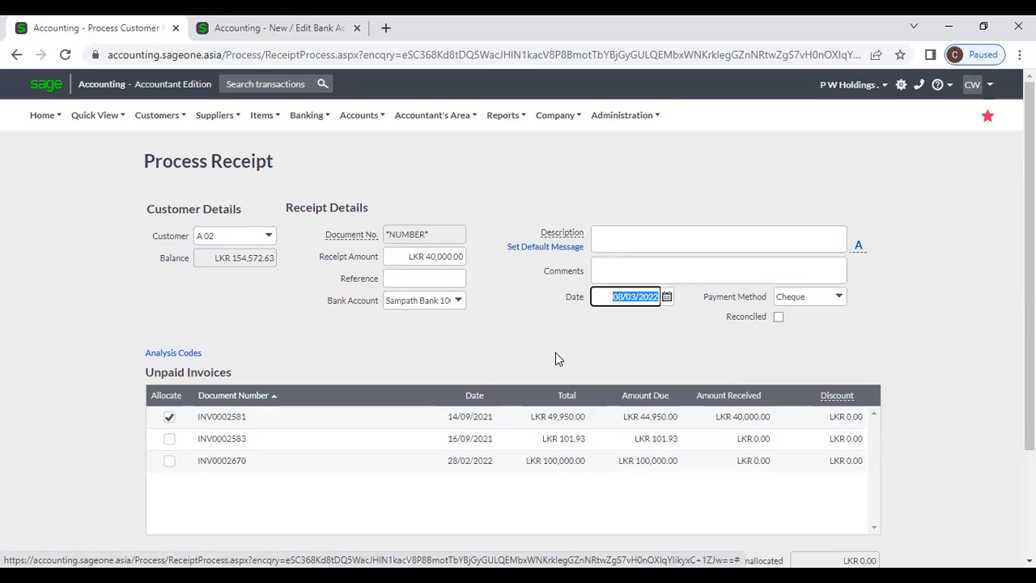
Step: Review the available payment methods and set the receipt's payment method to Cash
click(840, 297)
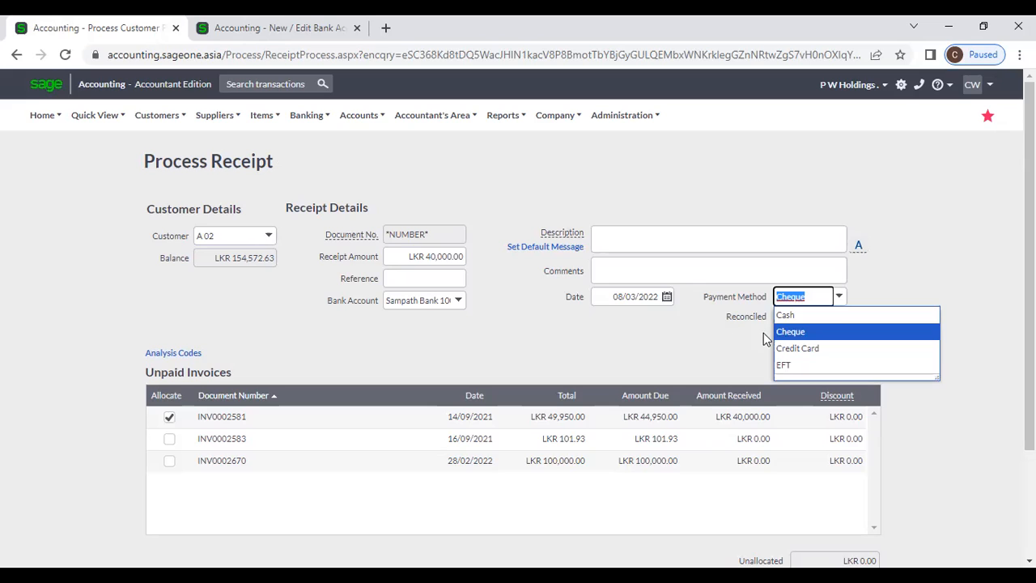
click(805, 336)
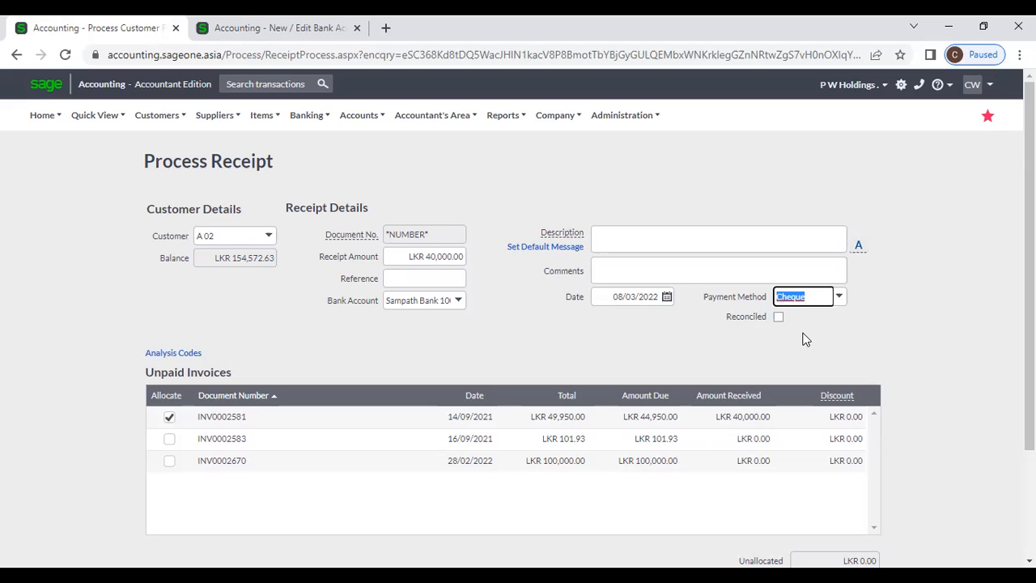
click(839, 297)
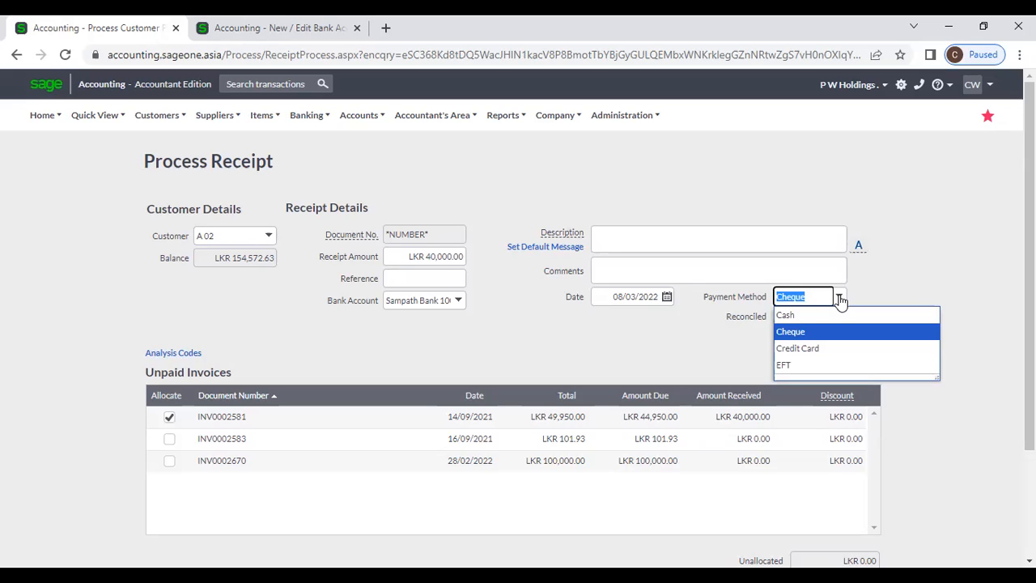
click(823, 315)
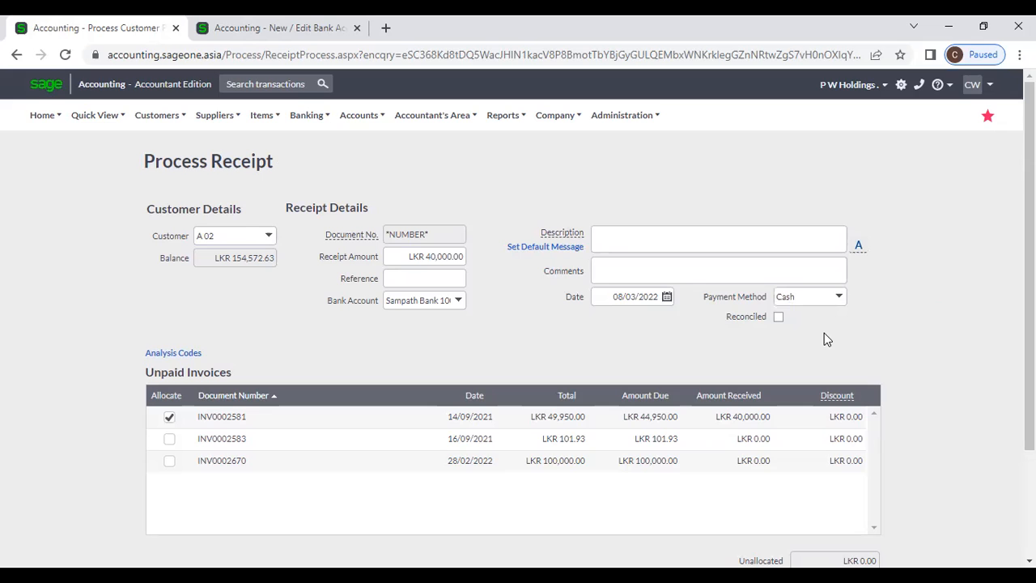
Step: Expand the receipt's analysis codes and view the selectable departments, leaving Department at (None)
scroll(823, 338, down, 1)
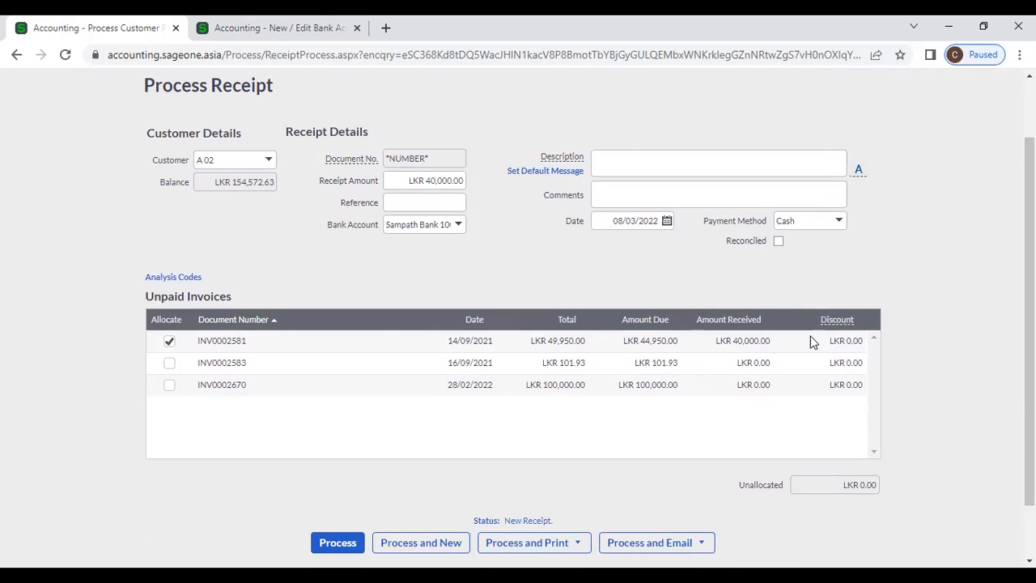
click(170, 279)
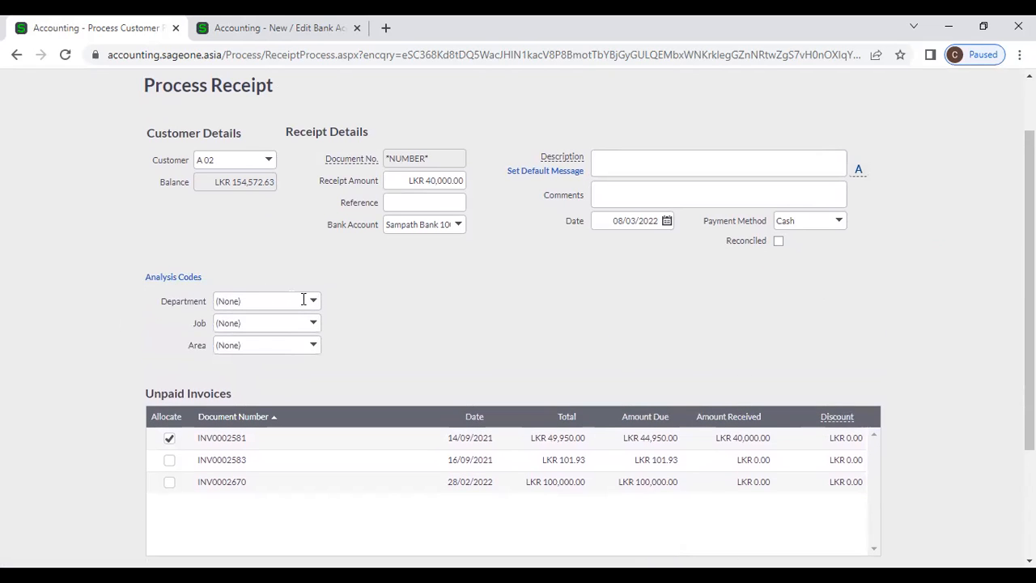
click(316, 310)
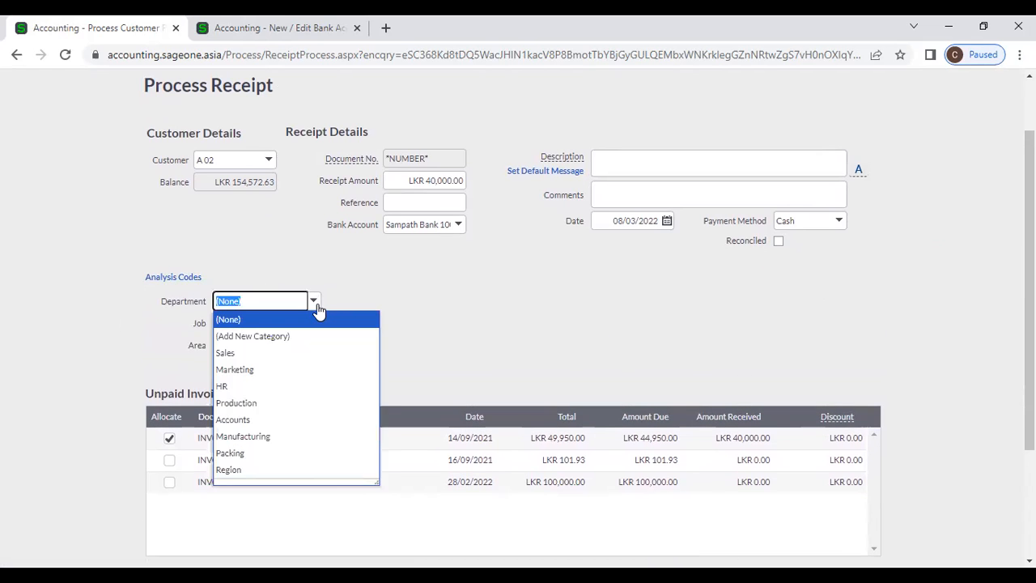
click(489, 309)
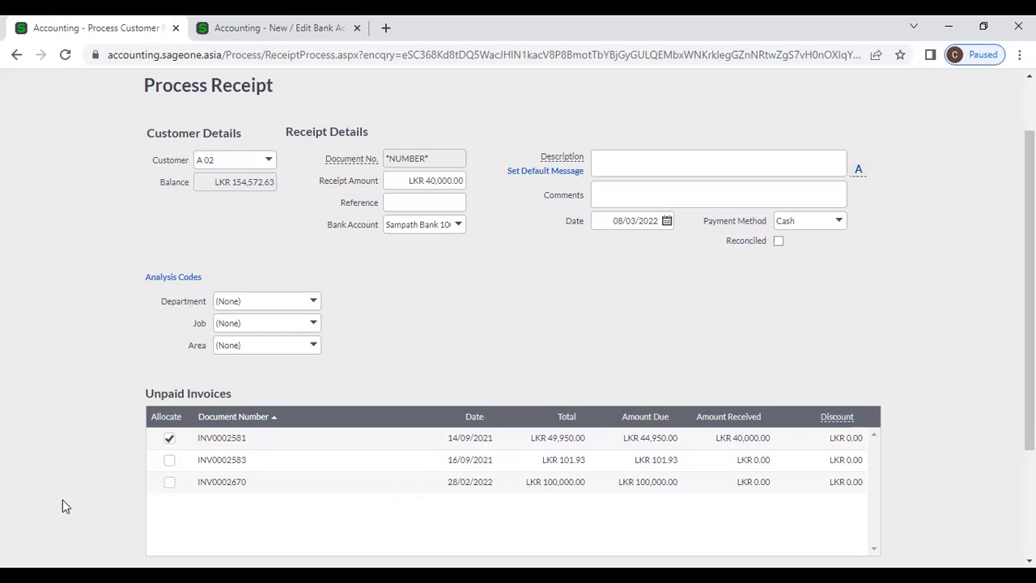
Step: Clear the allocation to invoice INV0002581 and reset the receipt amount to LKR 0.00
click(166, 439)
click(388, 183)
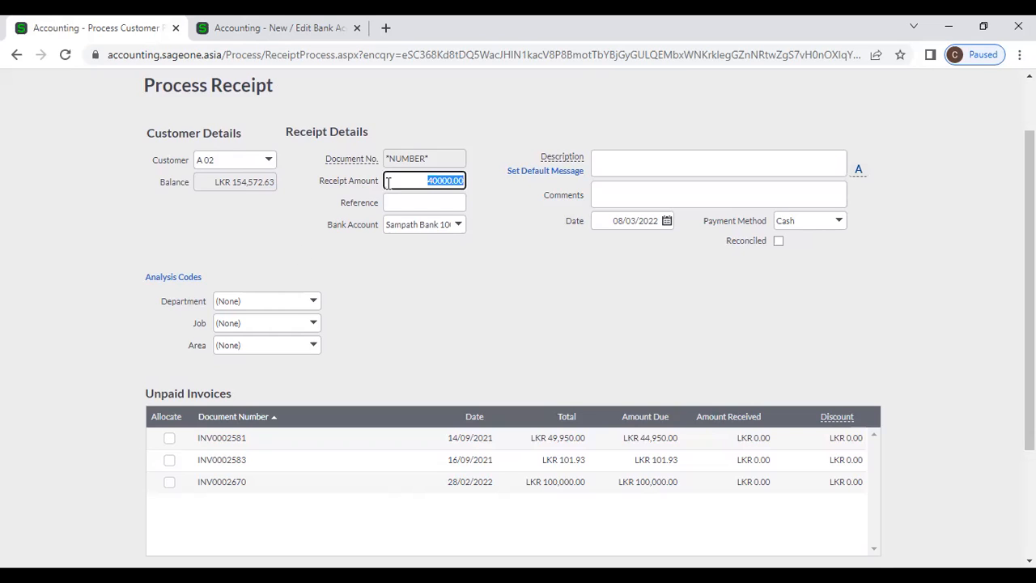
key(BackSpace)
click(402, 299)
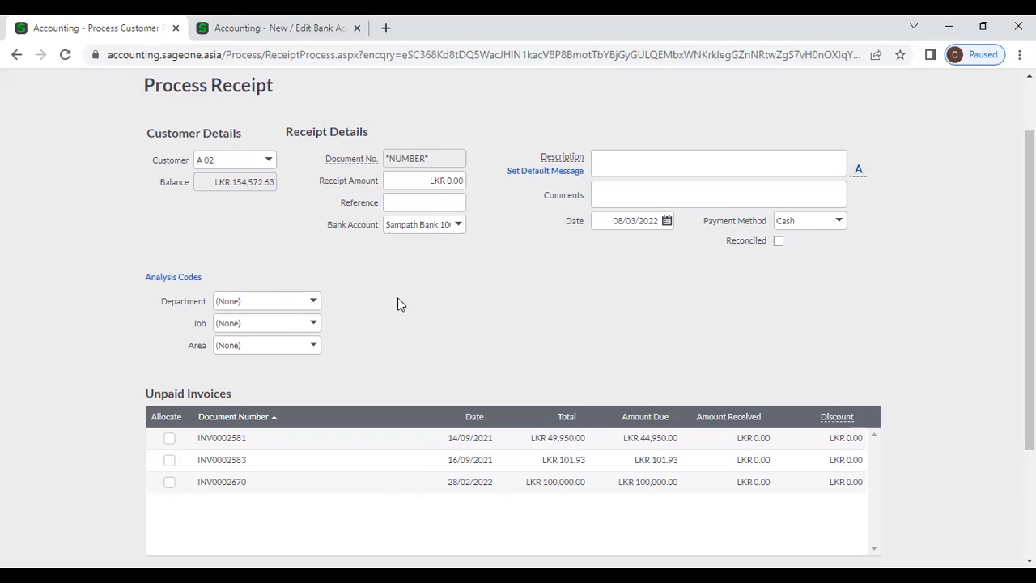
click(418, 179)
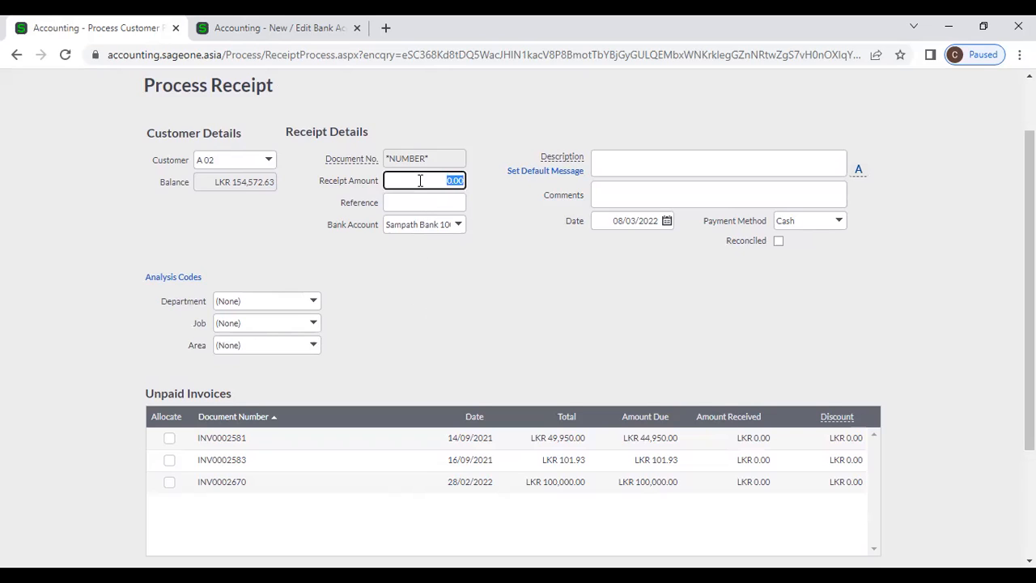
click(429, 292)
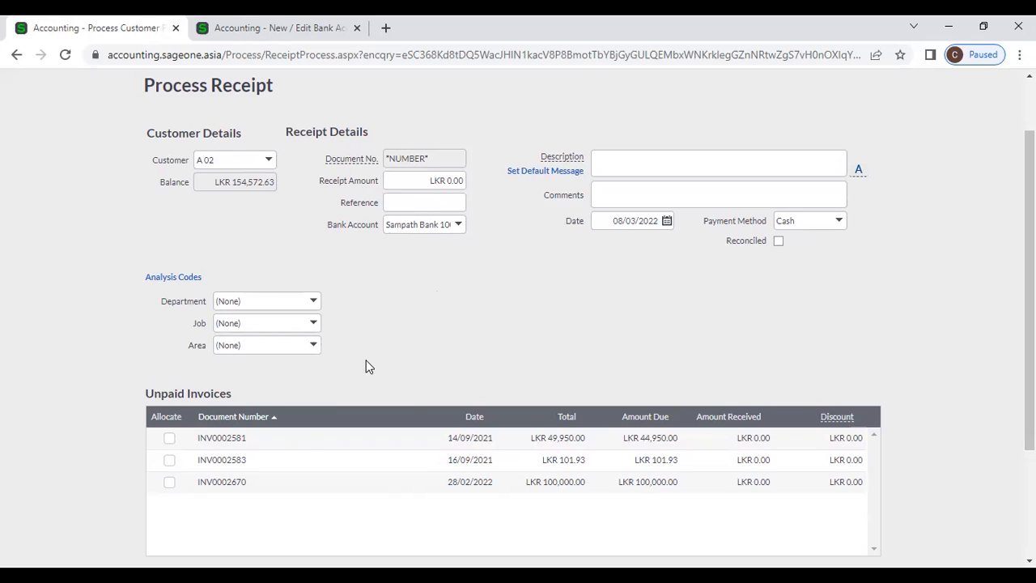
Step: Allocate the receipt in full to all three unpaid invoices, and clear the three allocations again
click(169, 440)
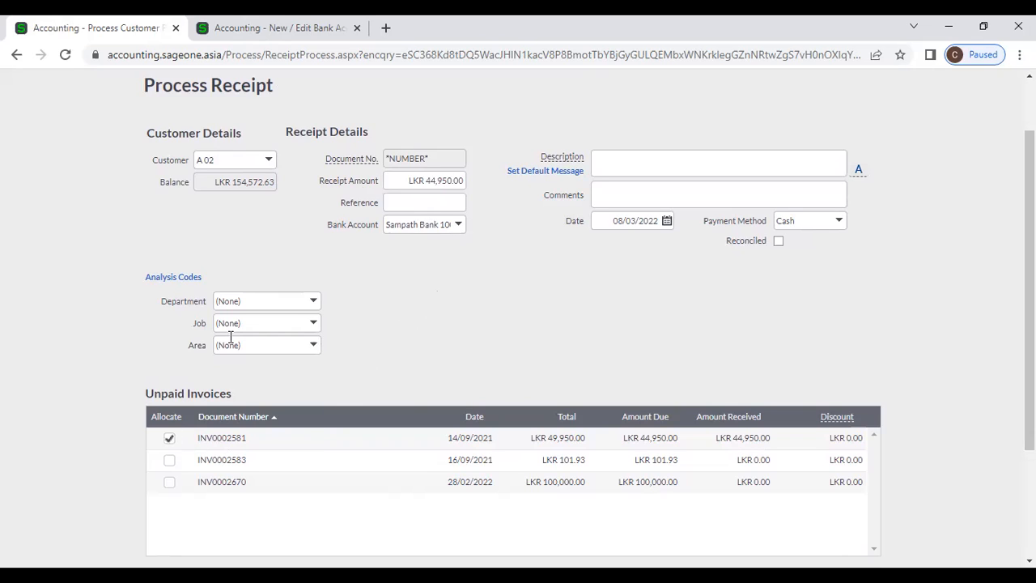
click(169, 461)
click(169, 483)
click(169, 483)
click(168, 461)
click(169, 440)
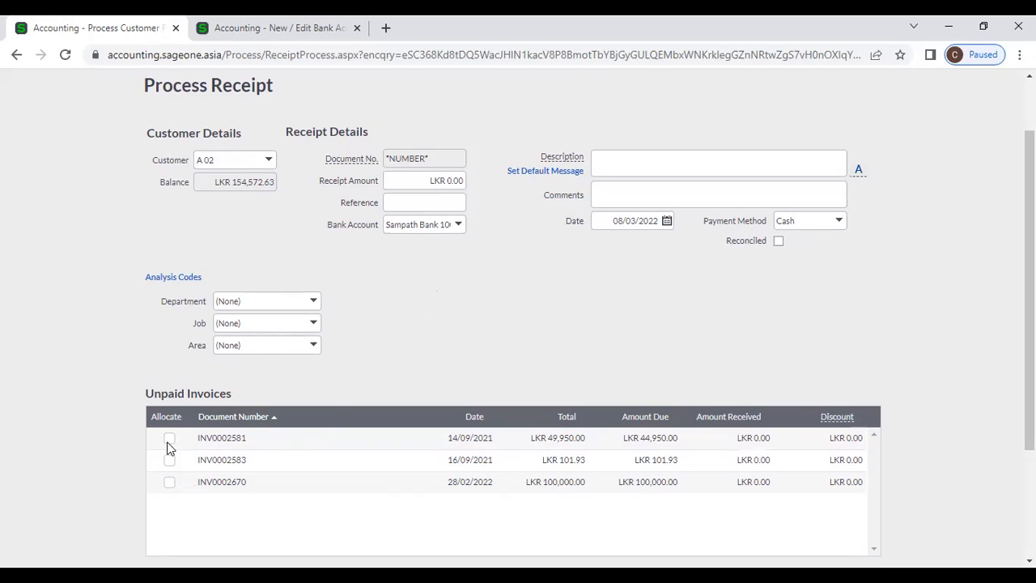
Step: Allocate the receipt to invoices INV0002670 and INV0002583 only, and clear both allocations again
click(169, 483)
click(169, 462)
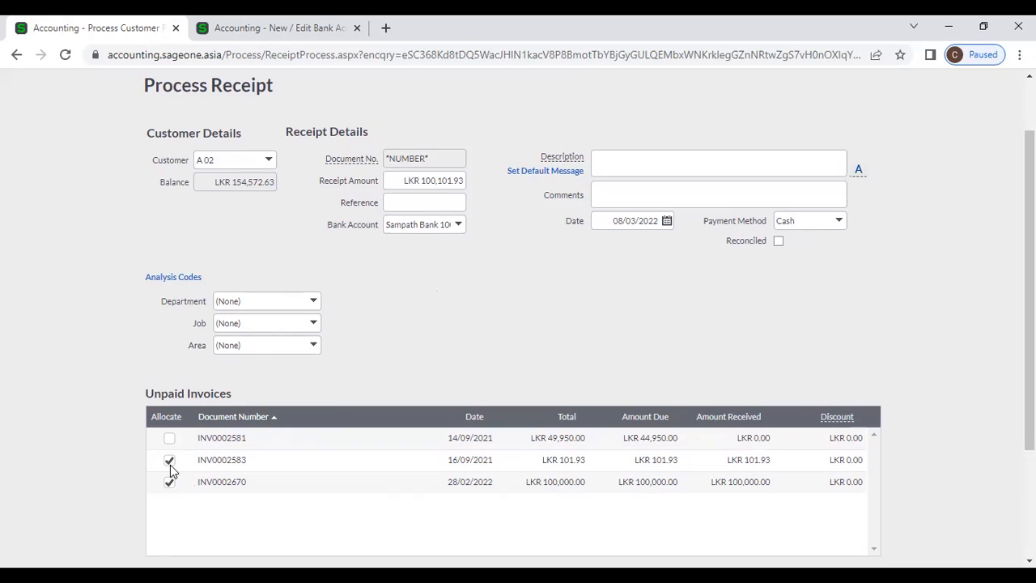
click(169, 461)
click(169, 483)
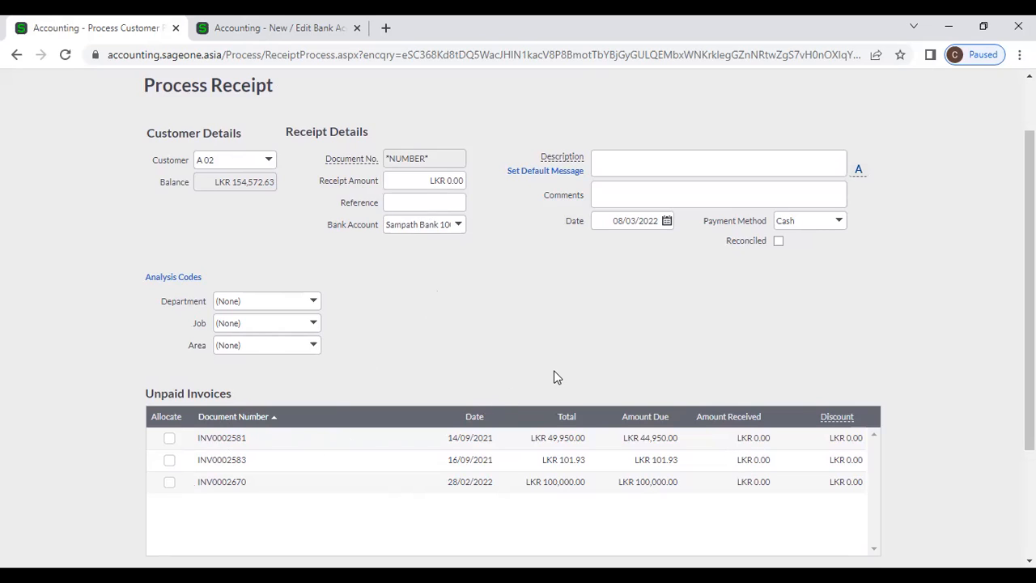
Step: Enter partial amounts received of LKR 1,000.00 for INV0002581, LKR 100.00 for INV0002583 and LKR 10,000.00 for INV0002670
click(742, 443)
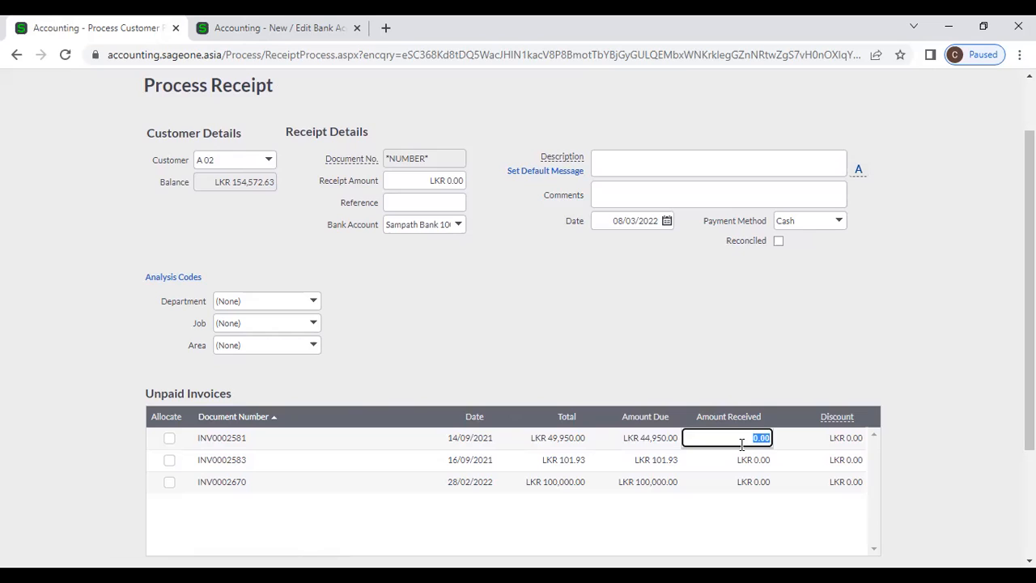
text(1000)
click(760, 460)
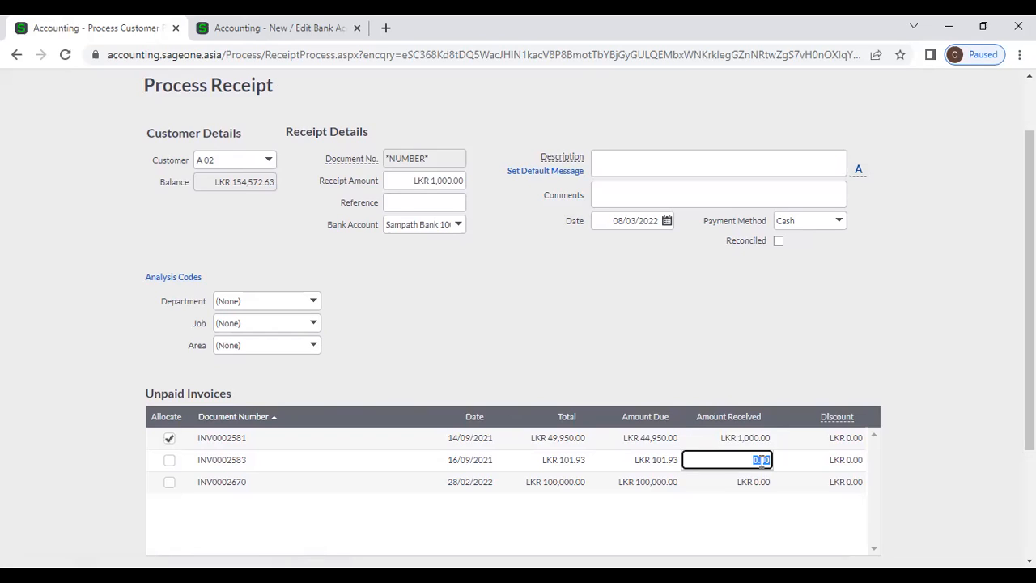
text(5)
text(2)
text(0)
text(0)
click(739, 482)
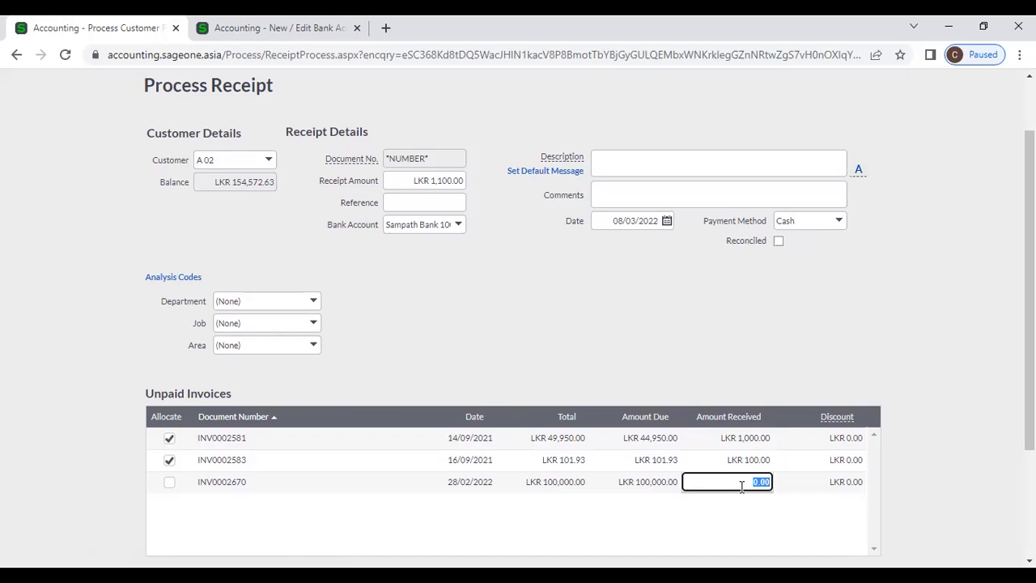
text(10000)
click(637, 366)
click(424, 185)
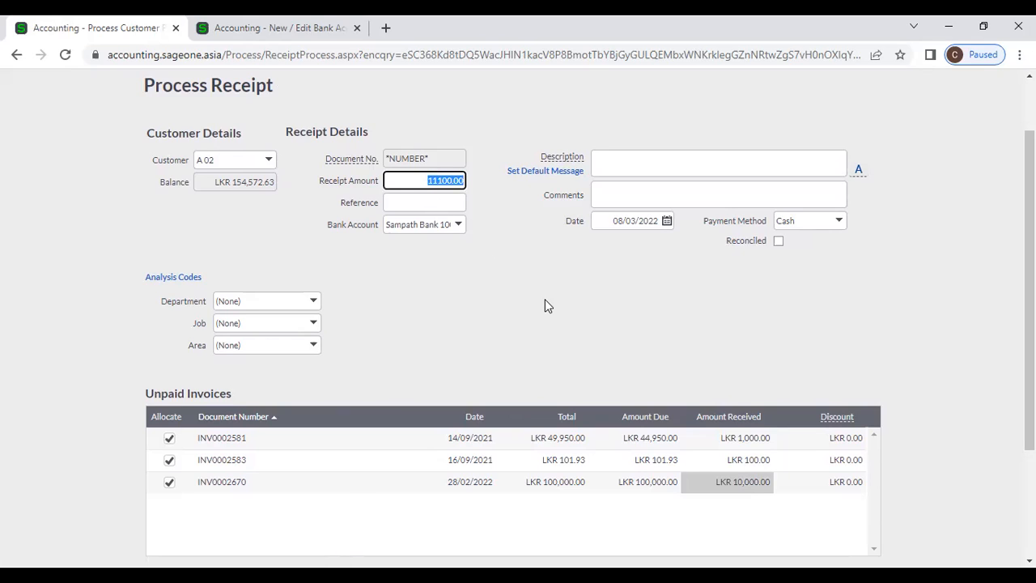
Step: Clear the partial allocations of all three unpaid invoices
click(169, 439)
click(169, 460)
click(169, 481)
click(531, 363)
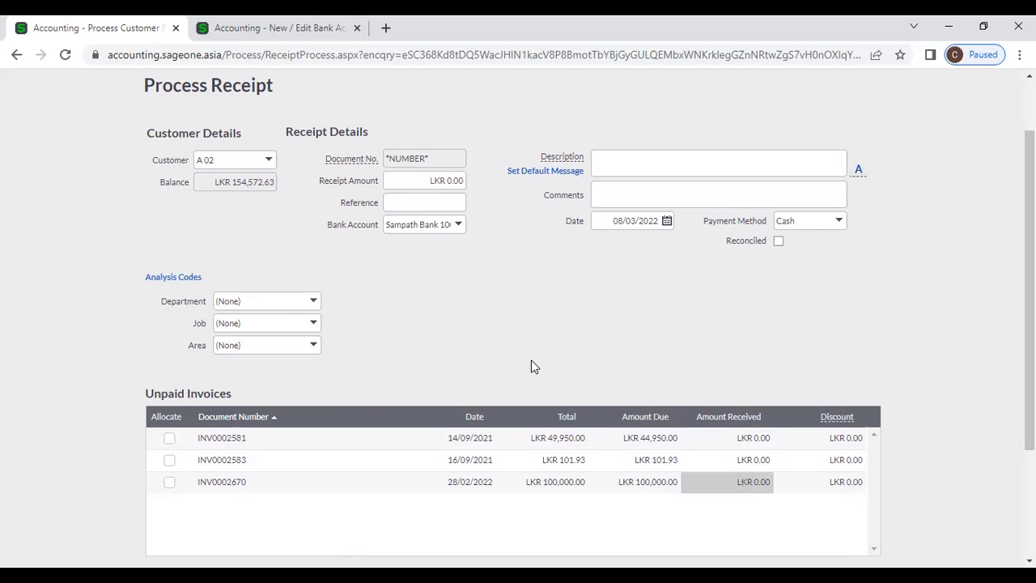
Step: Give invoice INV0002581 a discount of LKR 100.00 on the receipt
mouse_move(828, 420)
click(841, 440)
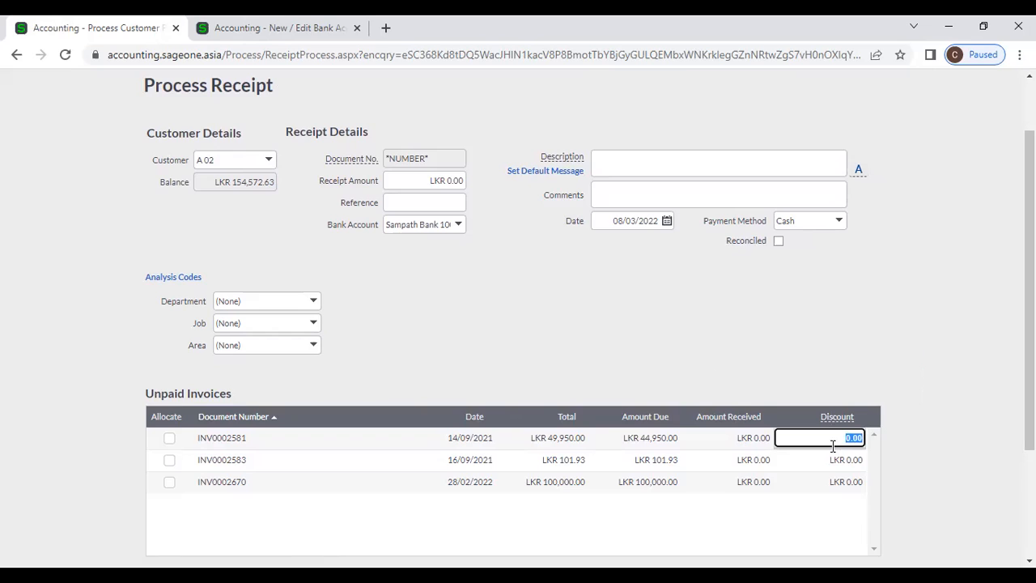
text(100)
key(Tab)
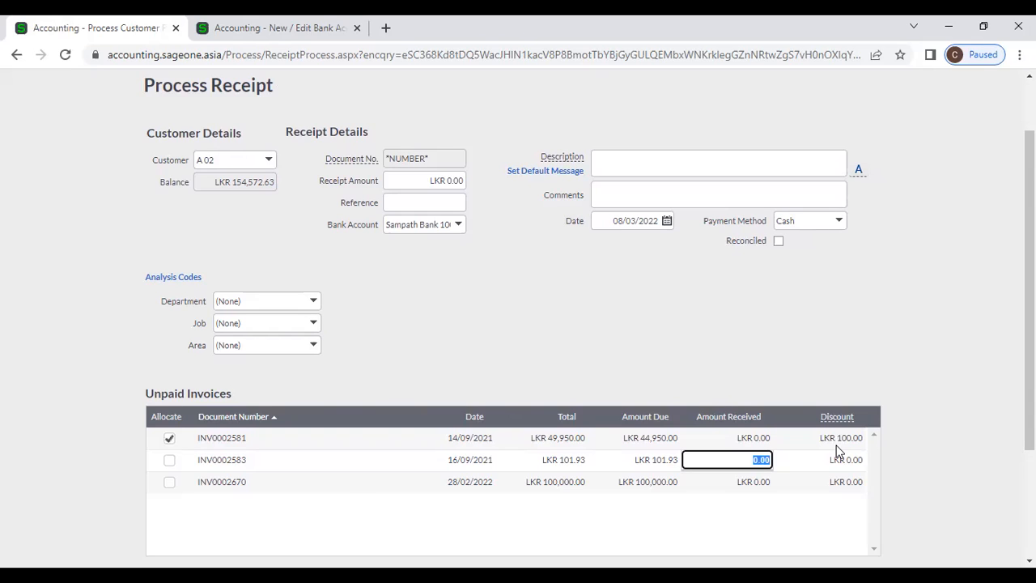
click(711, 359)
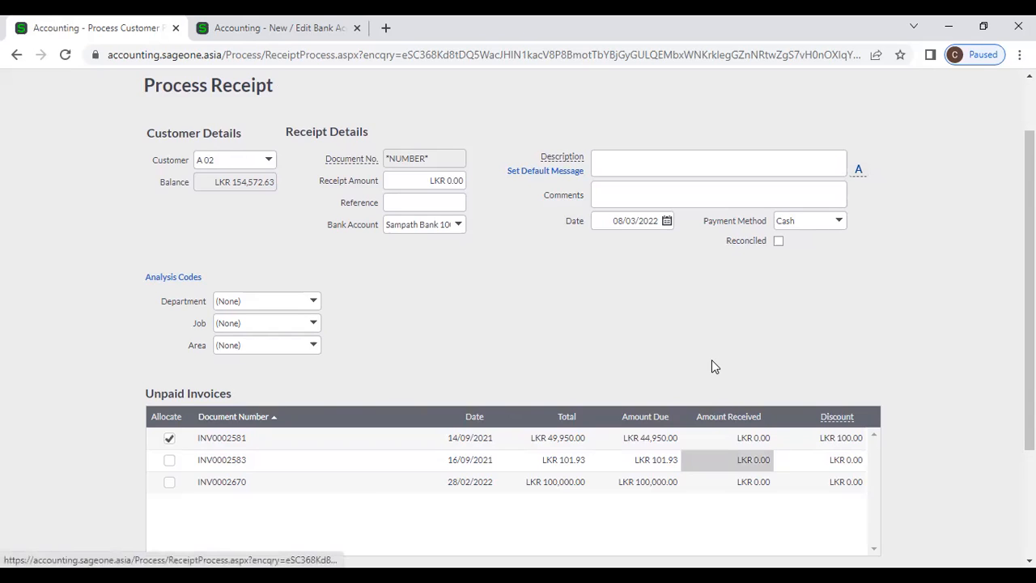
Step: Remove the discount from invoice INV0002581 and allocate the receipt in full to invoices INV0002581 and INV0002583
scroll(712, 360, down, 2)
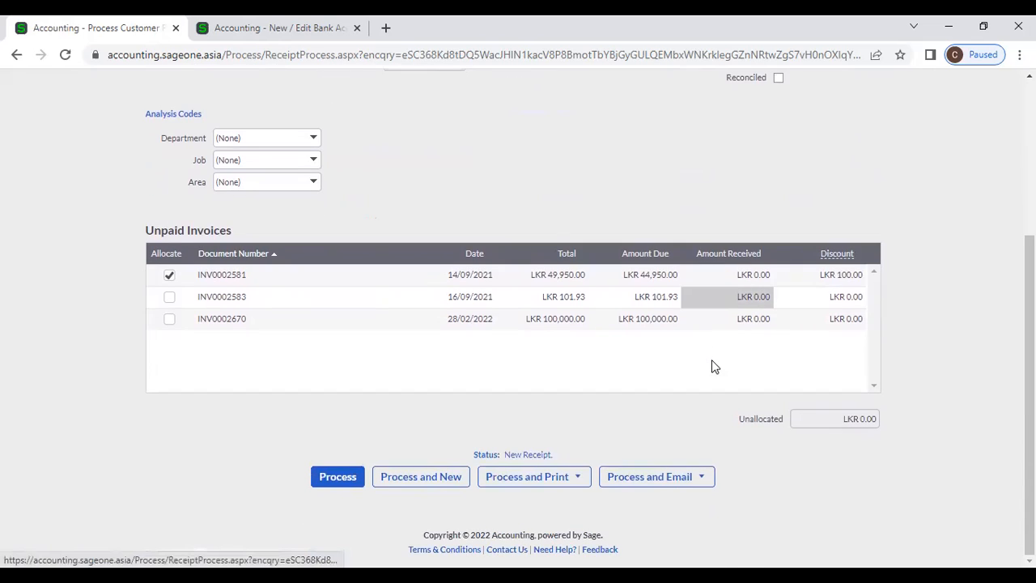
scroll(485, 300, up, 1)
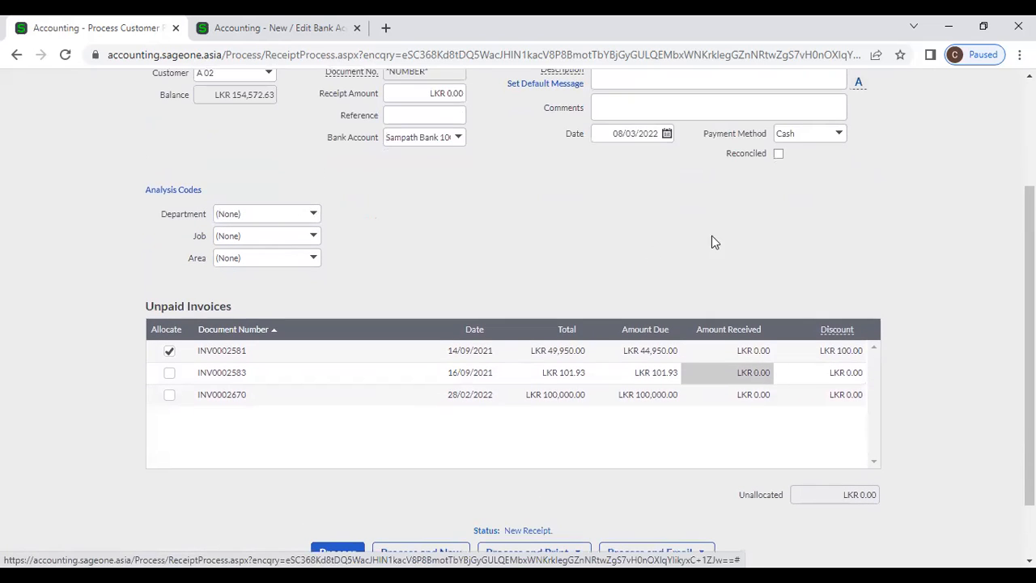
click(835, 348)
key(BackSpace)
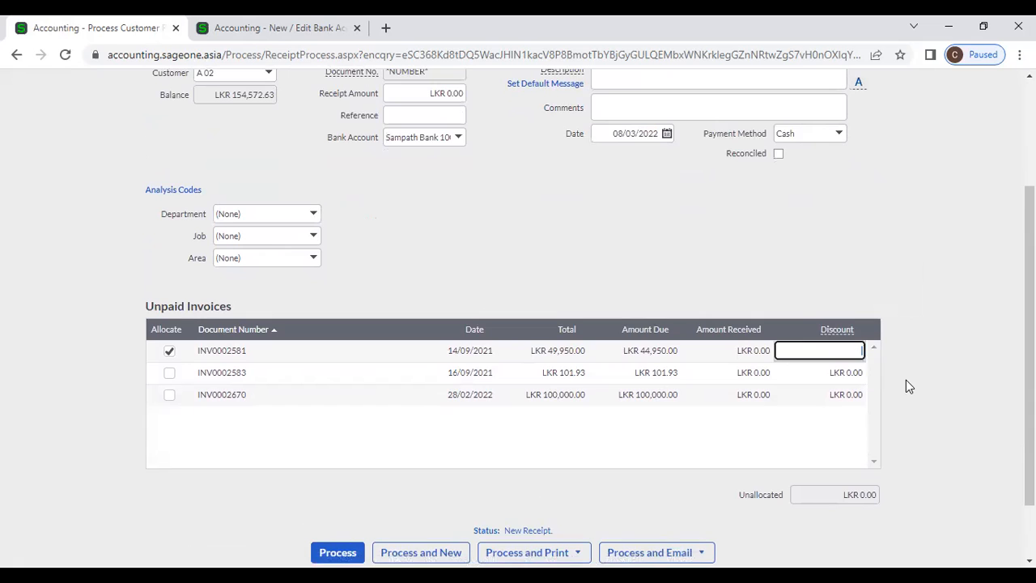
click(726, 276)
click(168, 352)
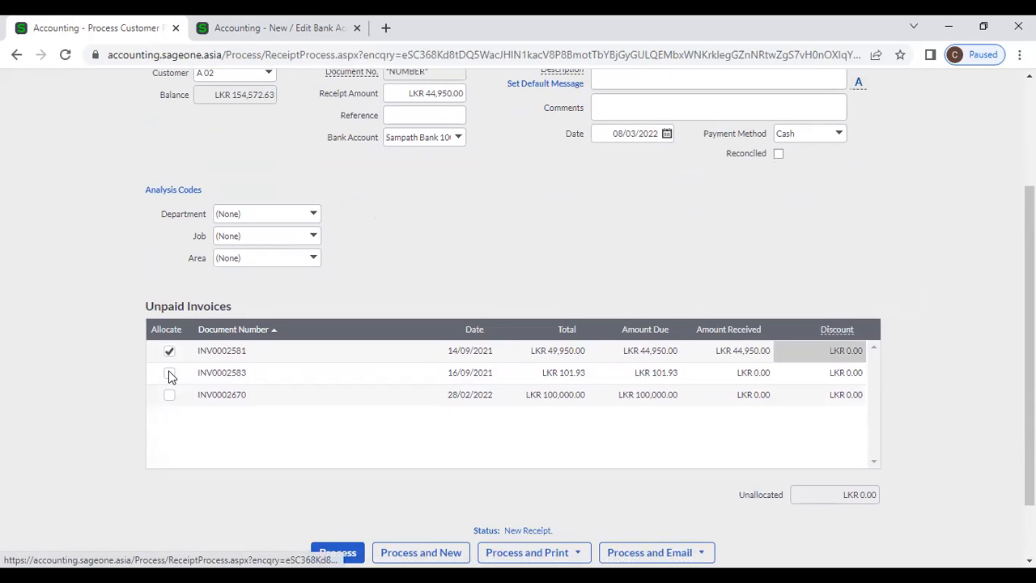
click(169, 374)
scroll(638, 450, down, 1)
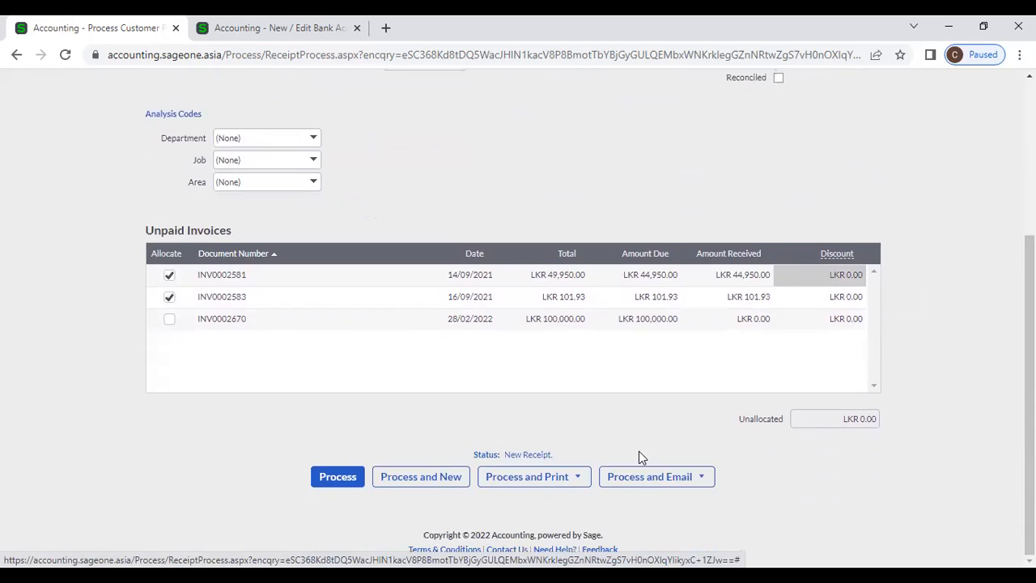
Step: Review the receipt details and the print and email processing options, and process the receipt
scroll(620, 412, up, 3)
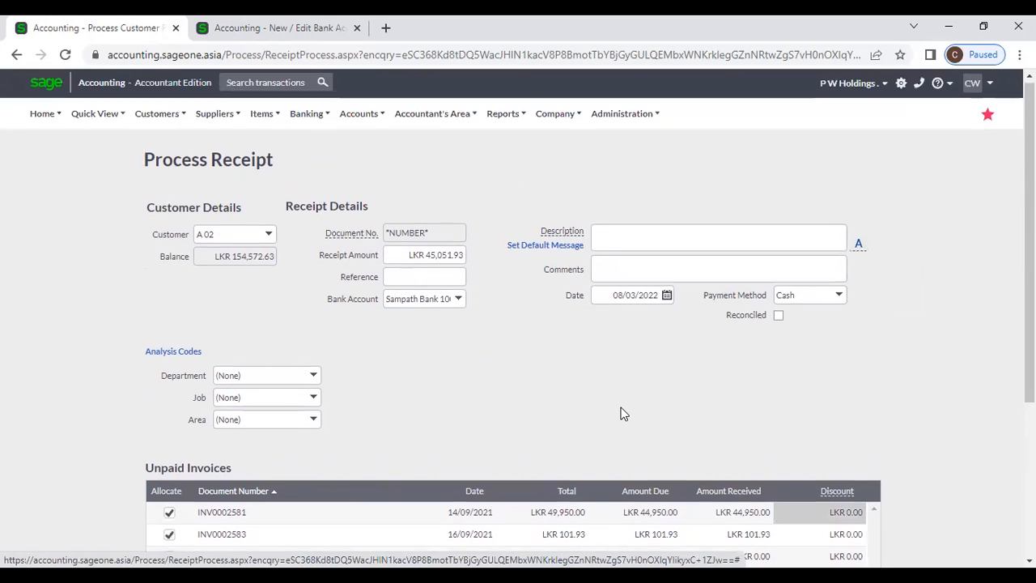
scroll(537, 386, down, 3)
click(579, 479)
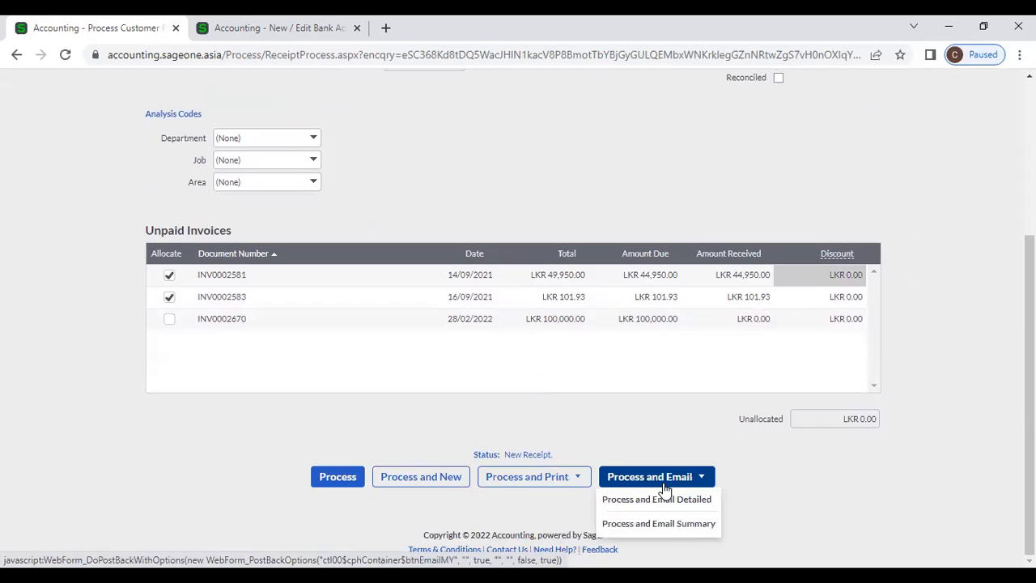
mouse_move(571, 483)
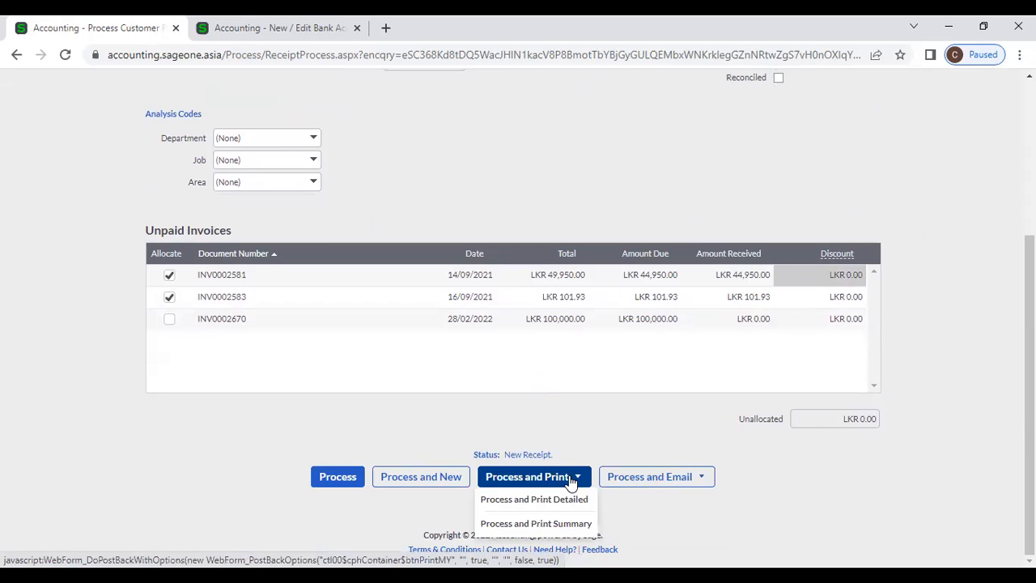
click(336, 476)
scroll(402, 412, up, 3)
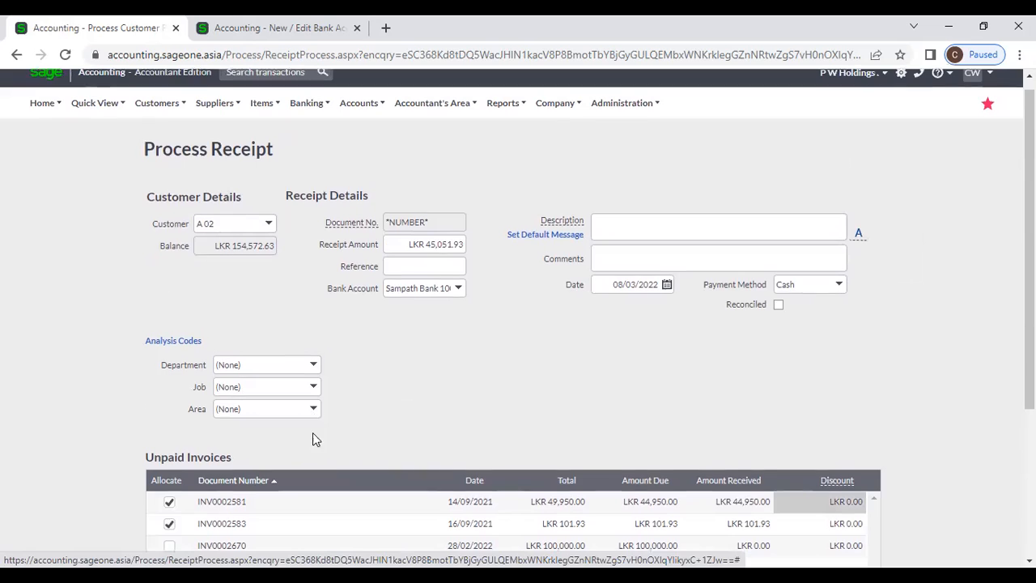
scroll(312, 437, down, 3)
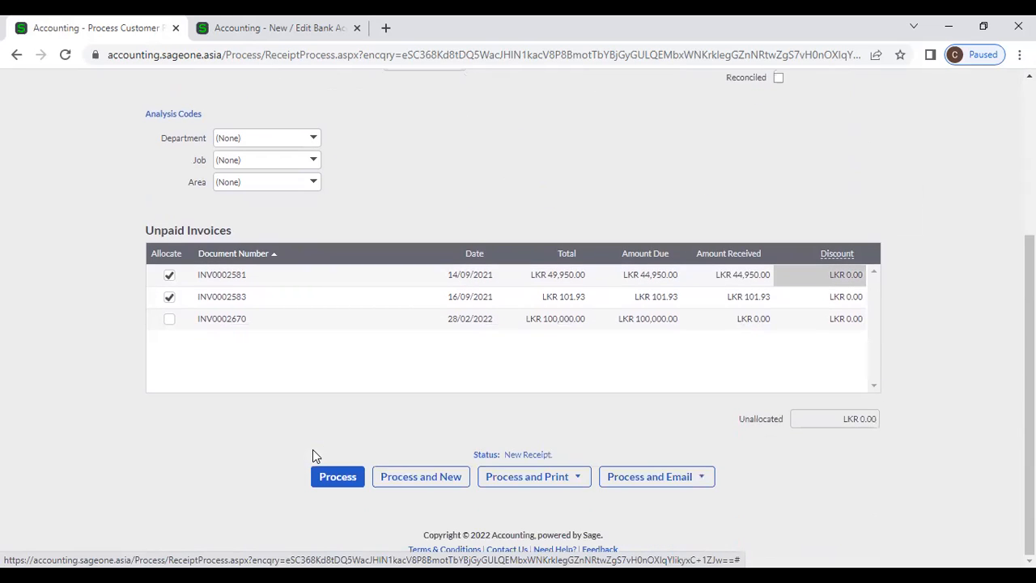
scroll(314, 455, up, 1)
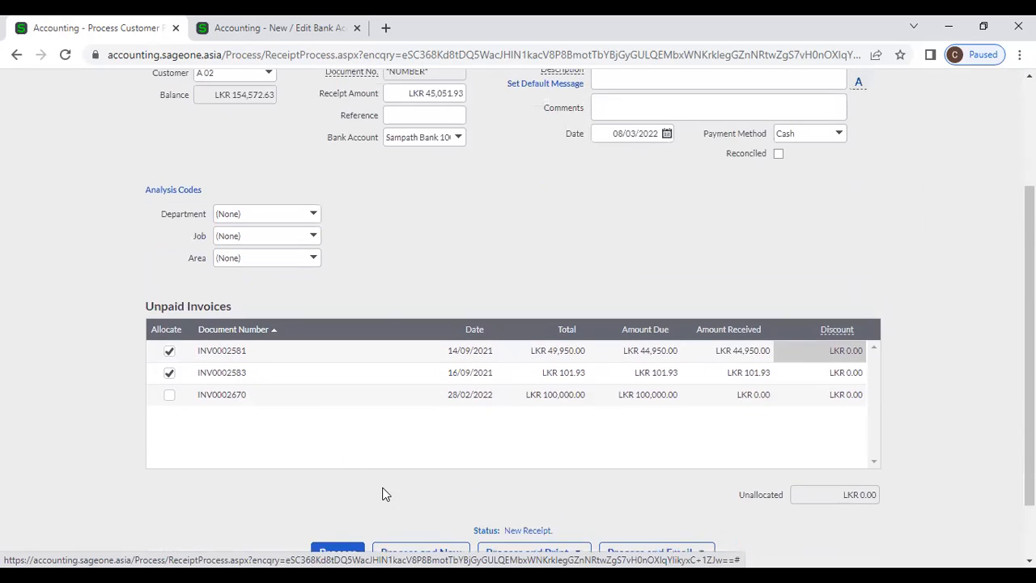
scroll(385, 277, down, 1)
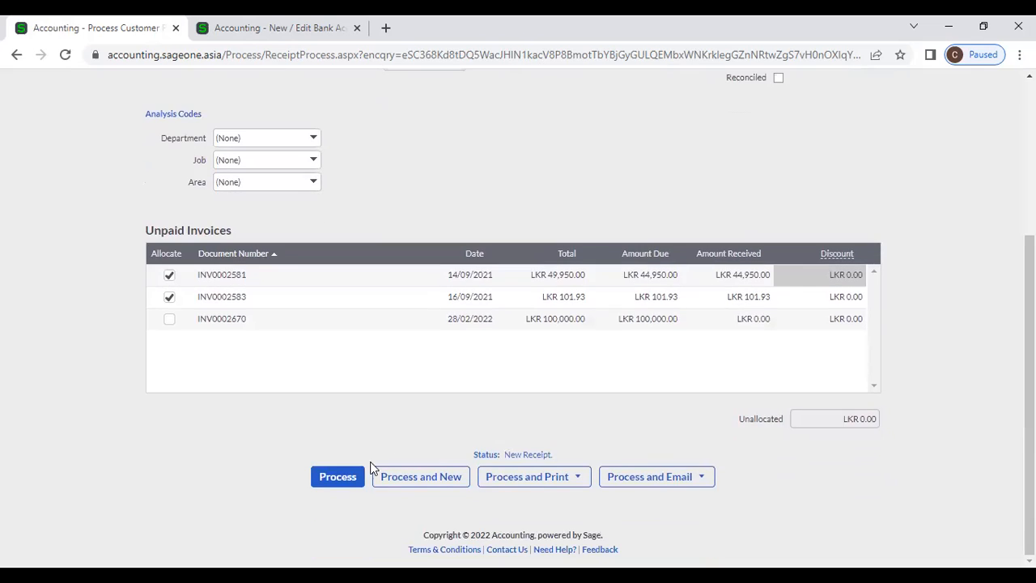
click(363, 469)
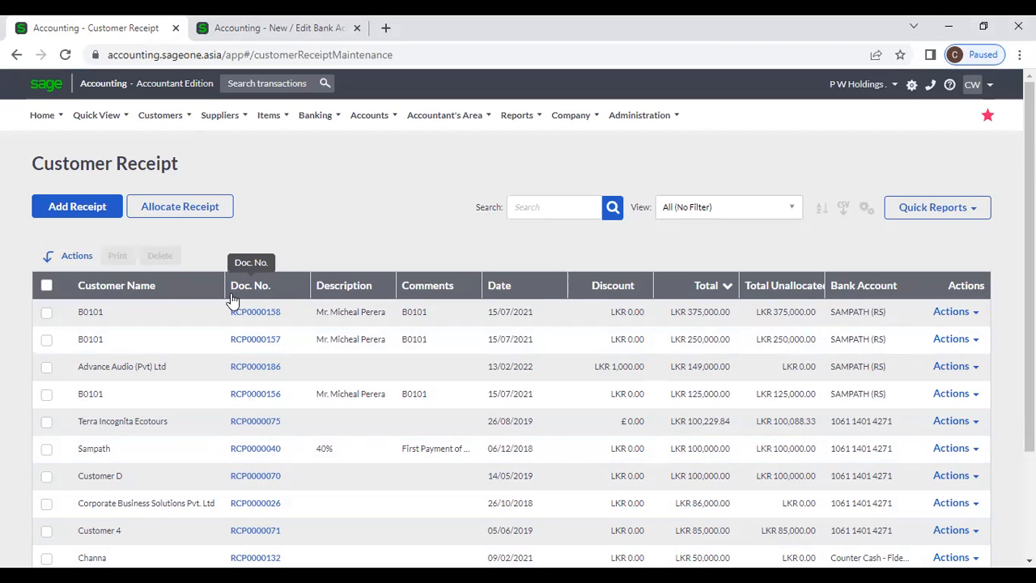
Step: Look through the customer receipts list, filter it to money received today, and restore the unfiltered view
scroll(286, 300, down, 1)
scroll(287, 300, down, 1)
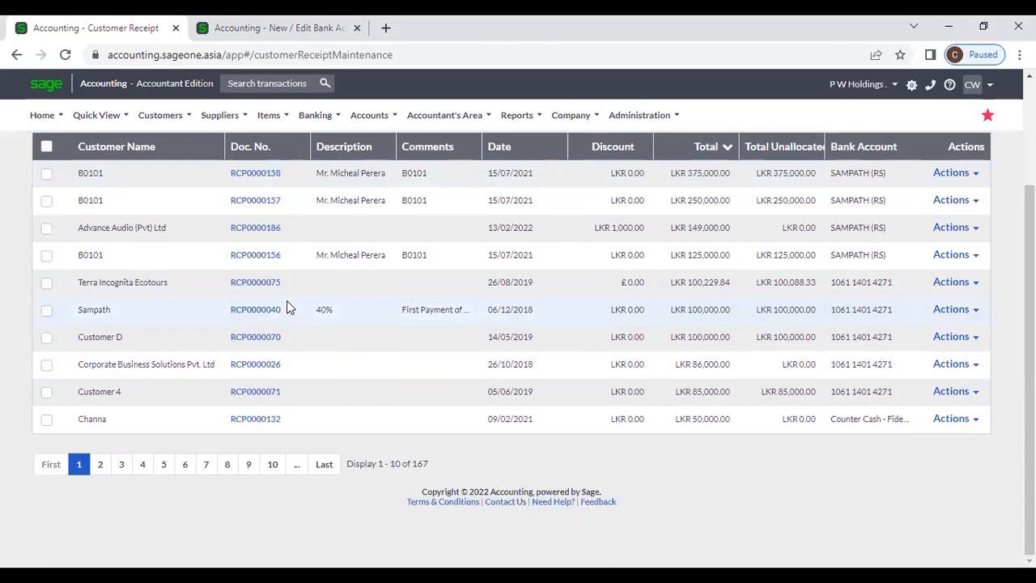
drag(449, 458, 378, 459)
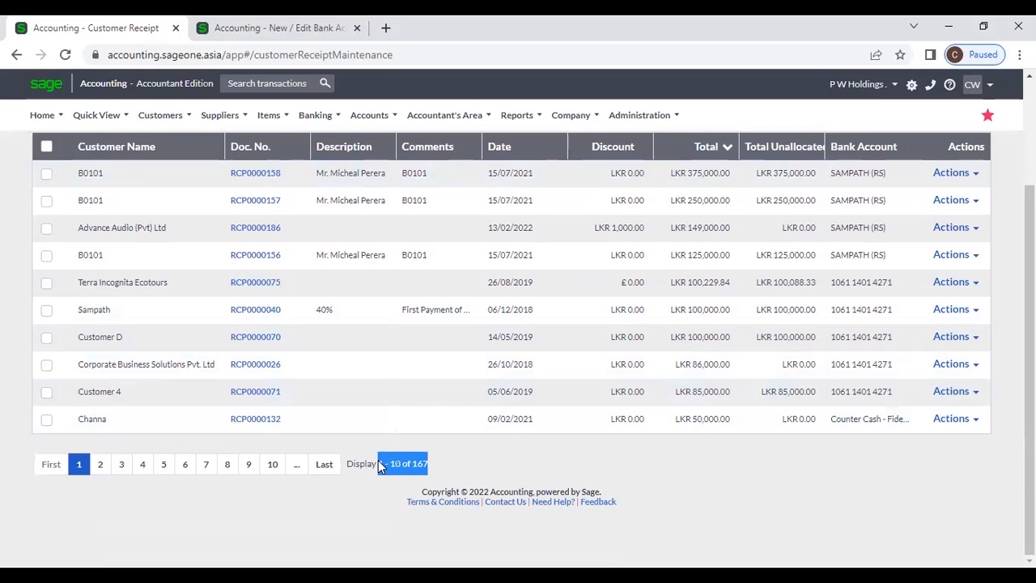
click(378, 459)
scroll(192, 333, up, 2)
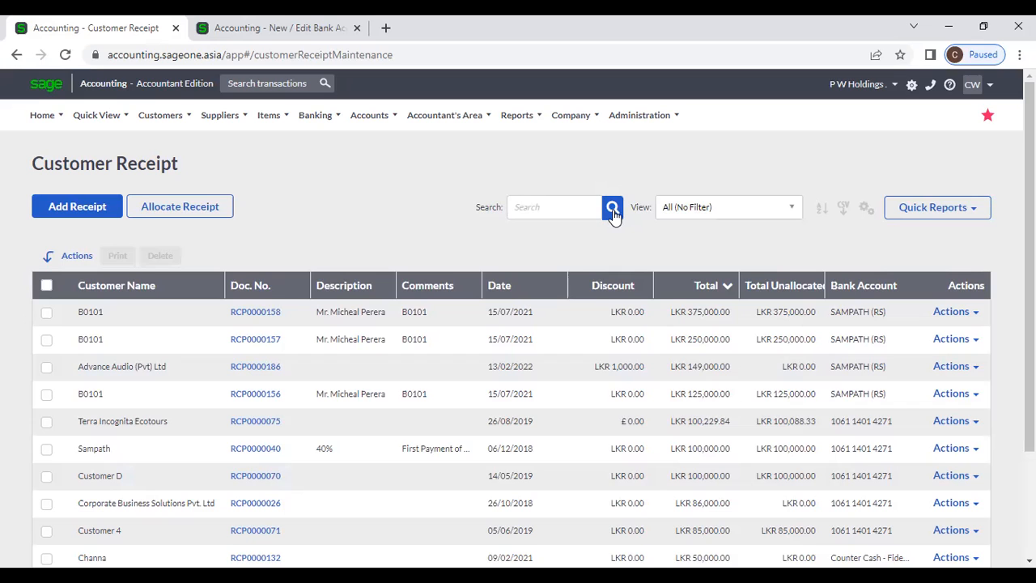
click(566, 211)
click(686, 207)
click(686, 267)
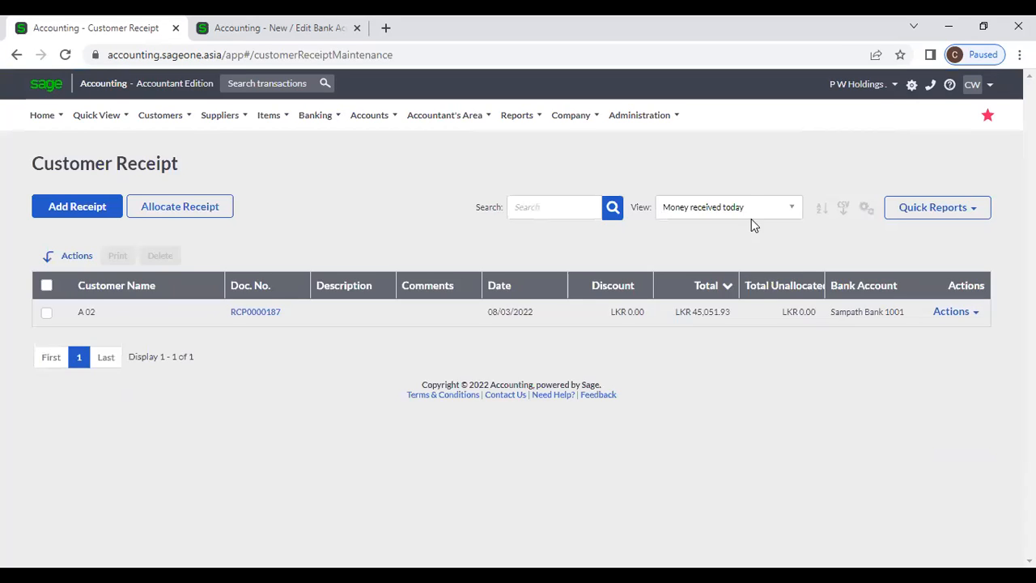
click(746, 214)
click(721, 252)
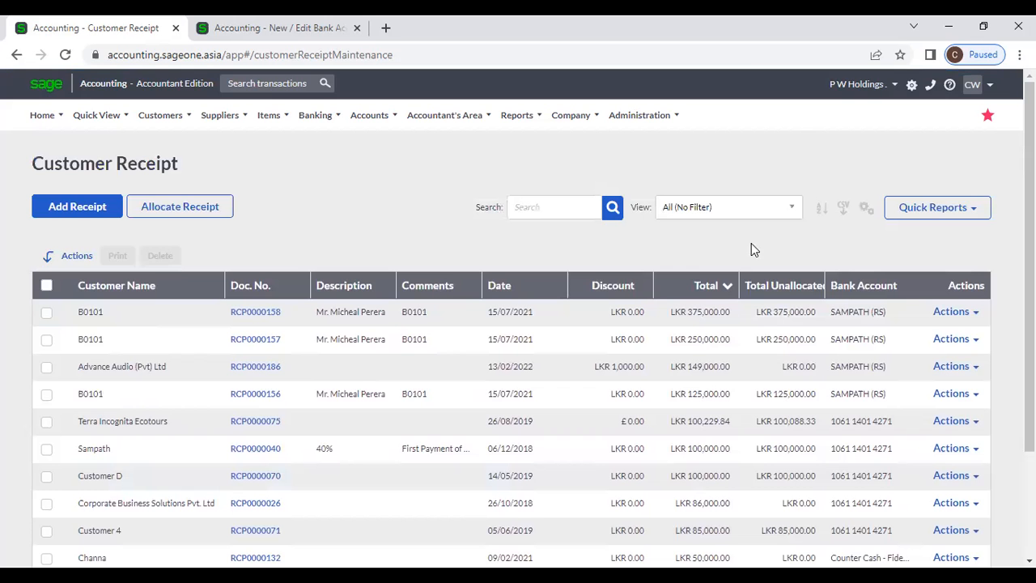
Step: Examine the receipt list's multi-column sorting options and its column settings, and close both without saving
click(819, 208)
click(437, 161)
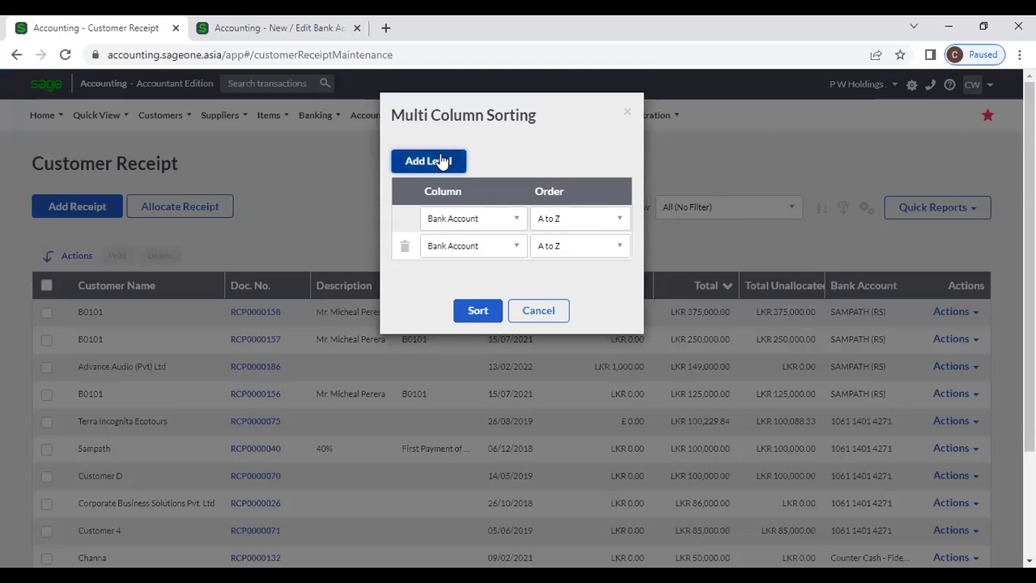
click(538, 310)
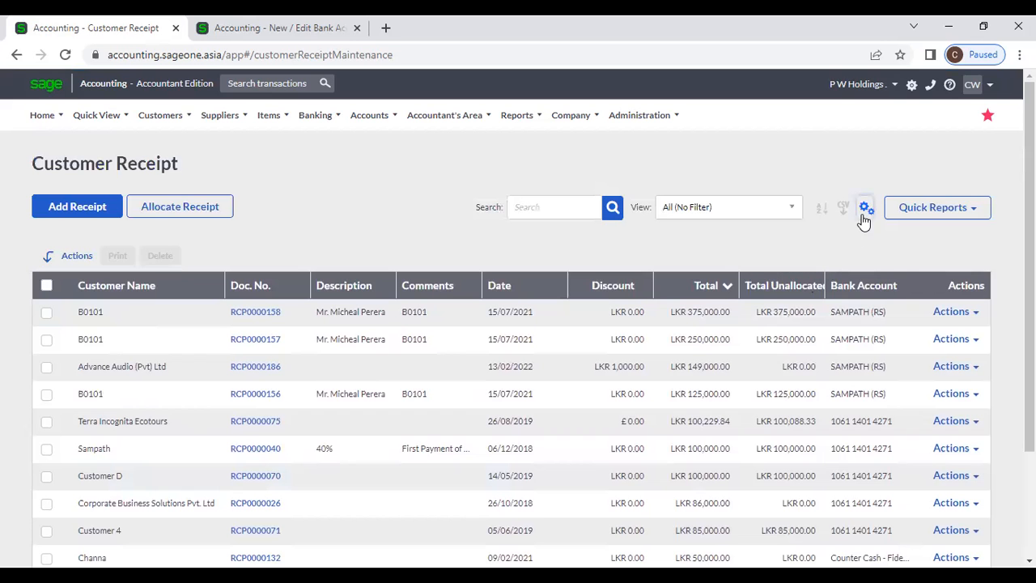
click(865, 208)
click(839, 231)
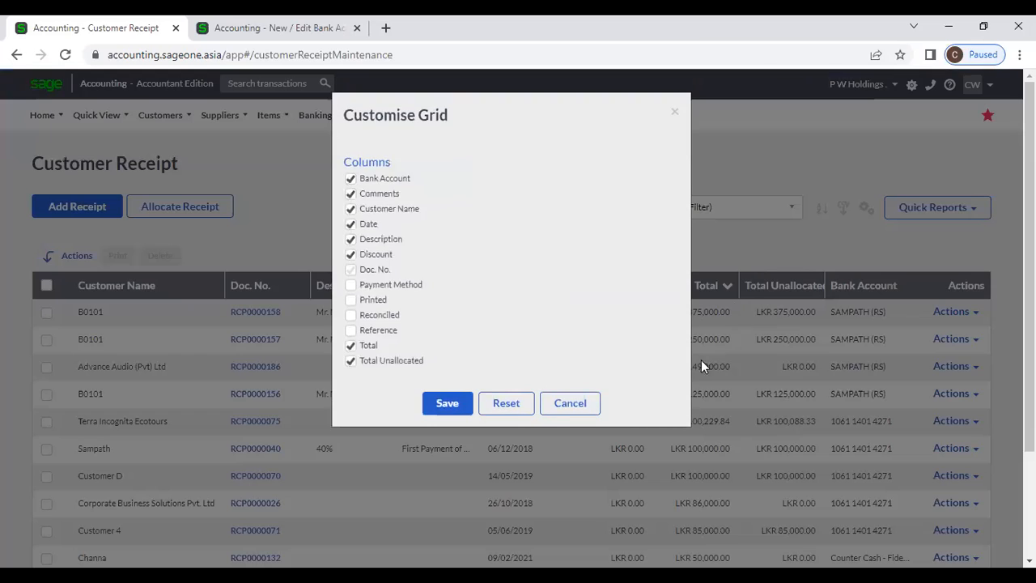
click(557, 405)
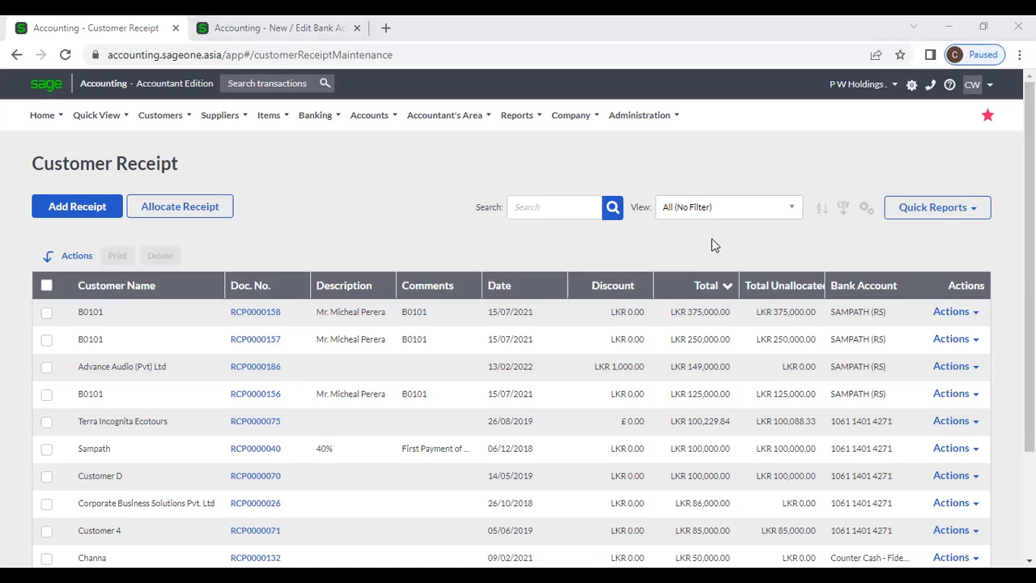
click(711, 239)
click(426, 185)
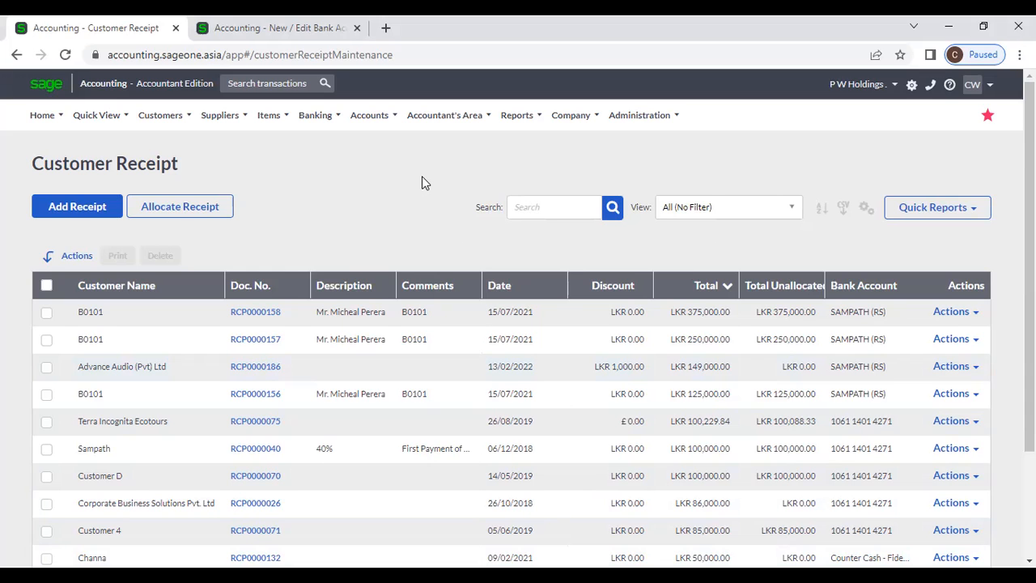
scroll(421, 182, down, 1)
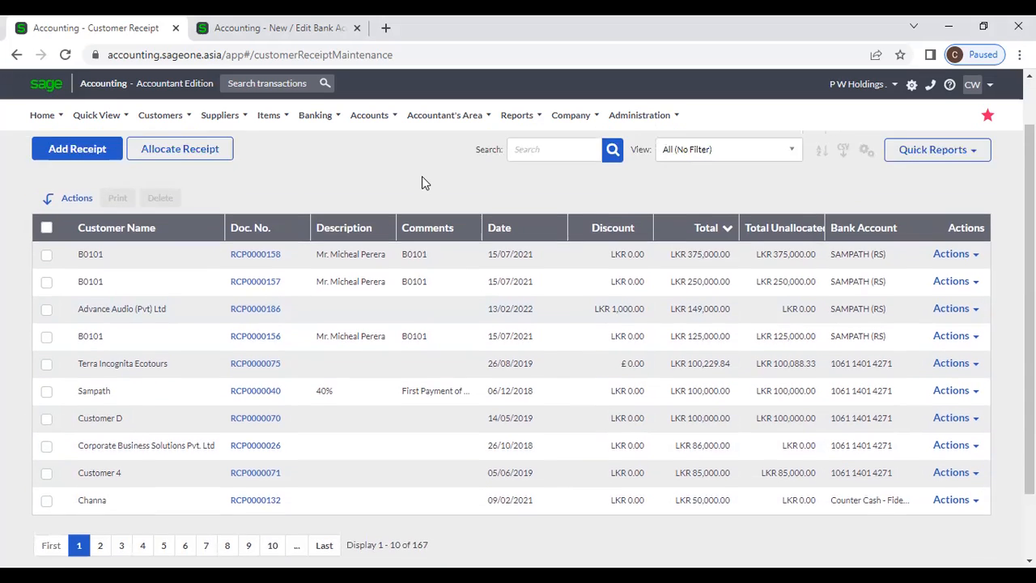
scroll(420, 182, up, 1)
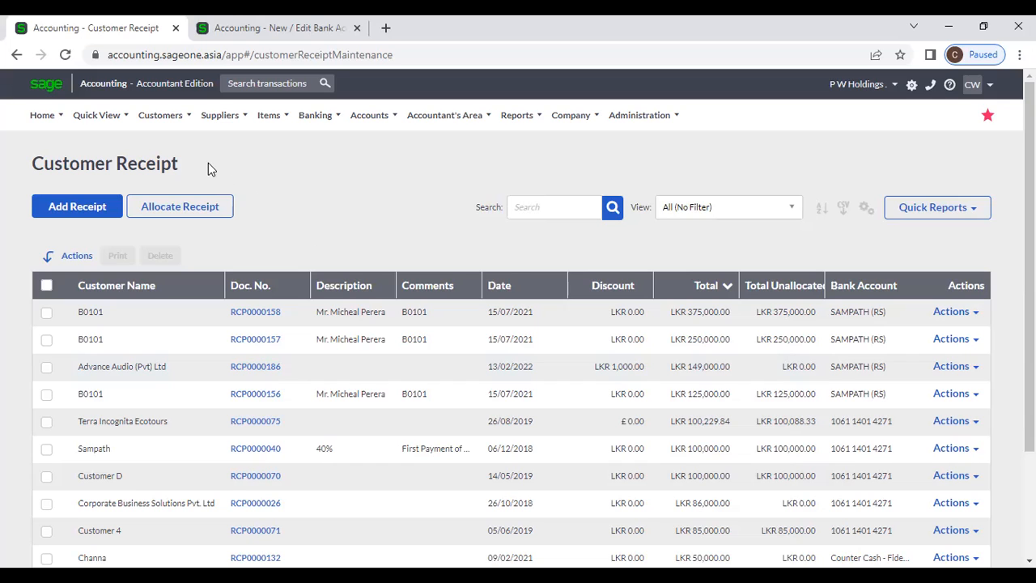
Step: Open the page for allocating customer receipts to invoices
click(160, 115)
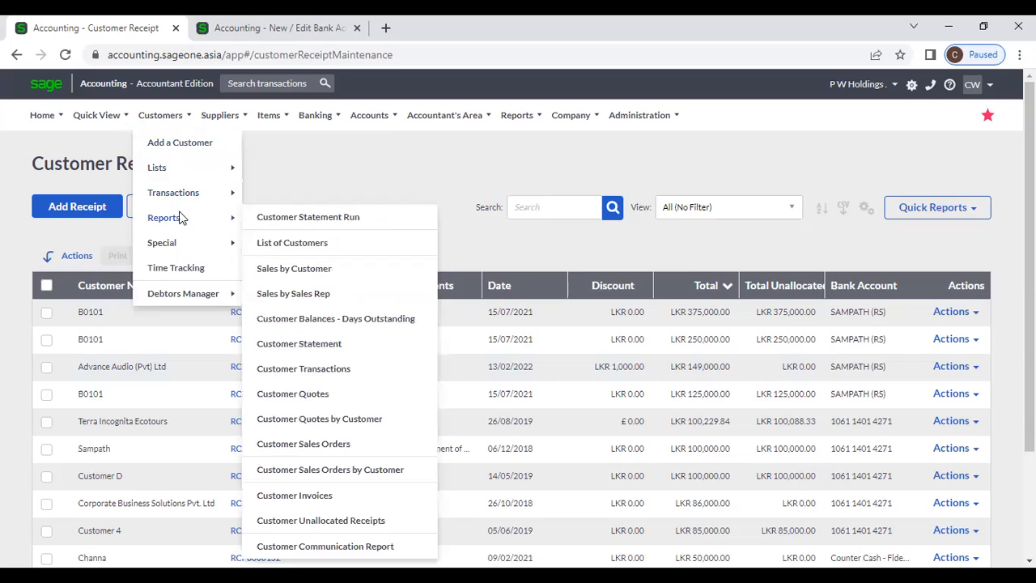
mouse_move(178, 196)
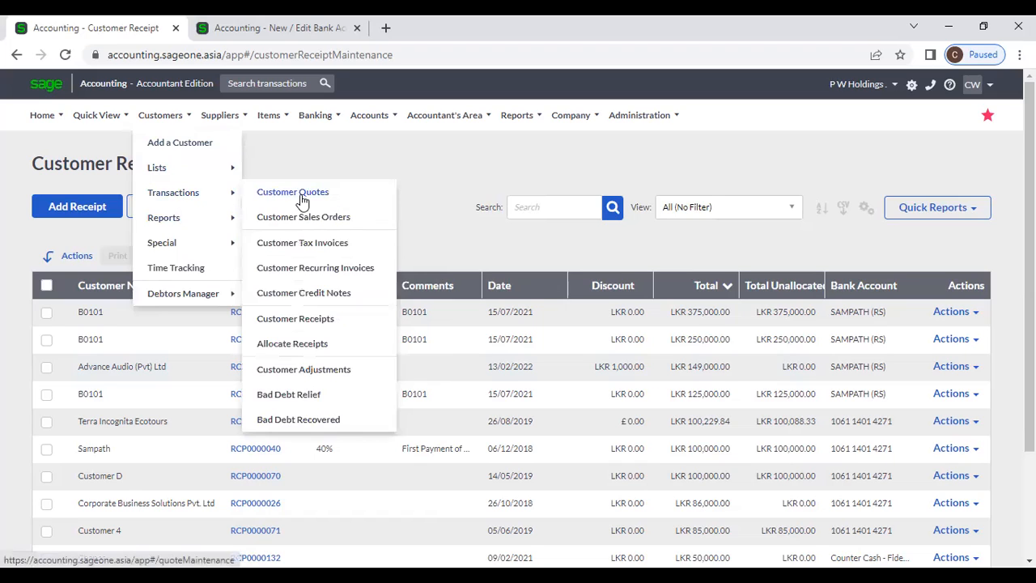
click(312, 346)
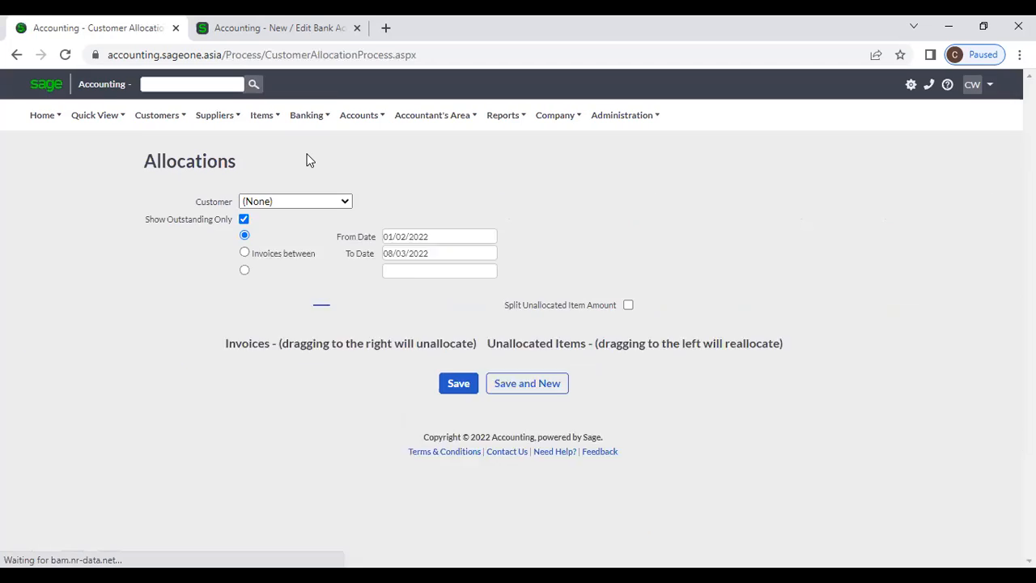
Step: Open the Customer Balances - Days Outstanding report in the other browser tab and set its style to Detailed
click(270, 29)
click(186, 105)
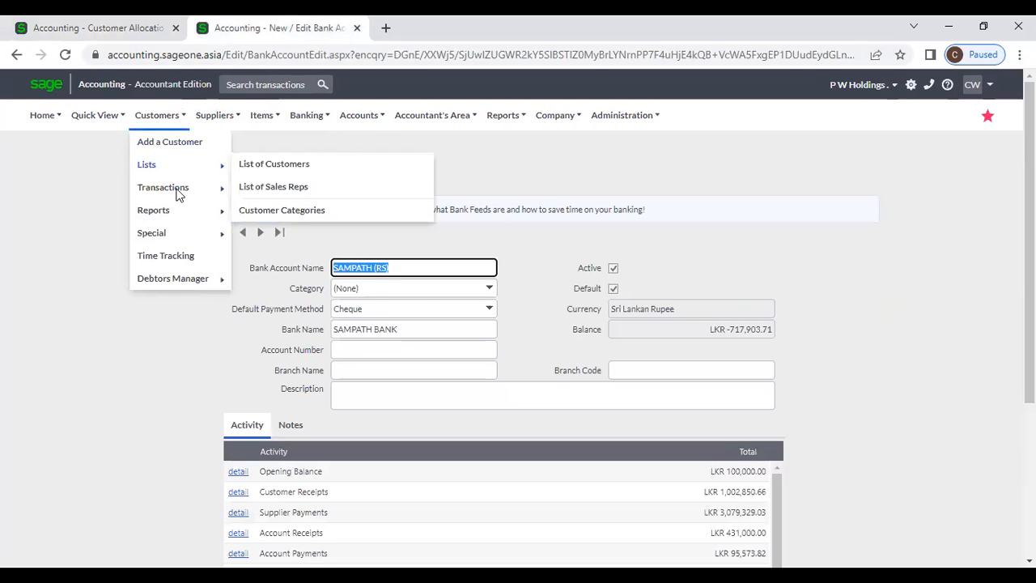
mouse_move(179, 219)
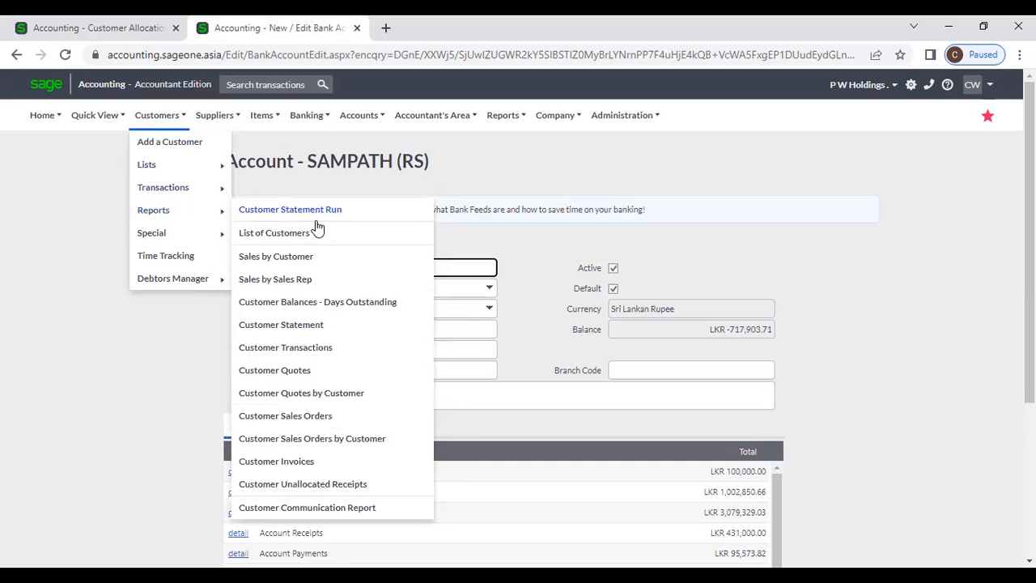
click(336, 307)
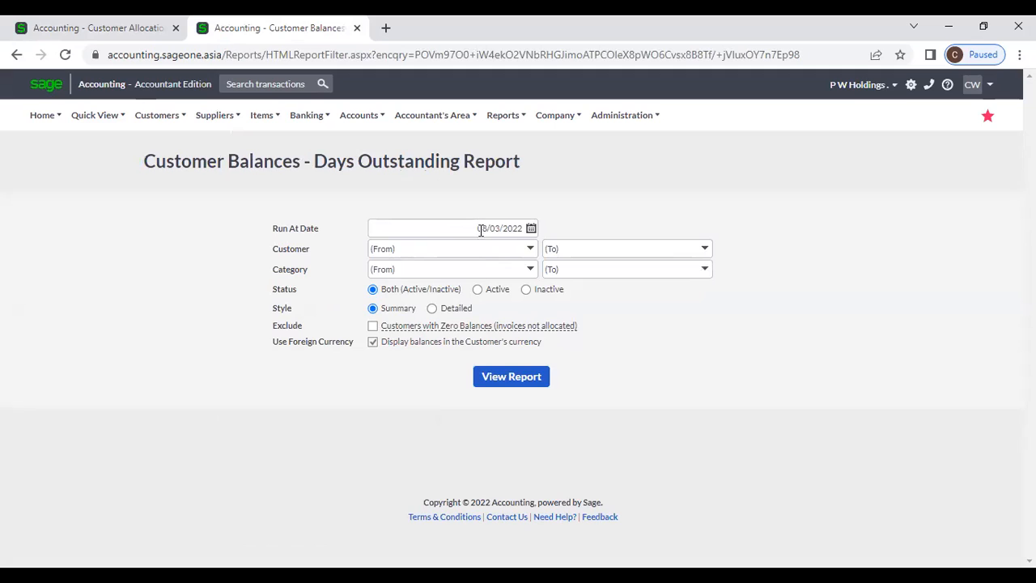
click(433, 309)
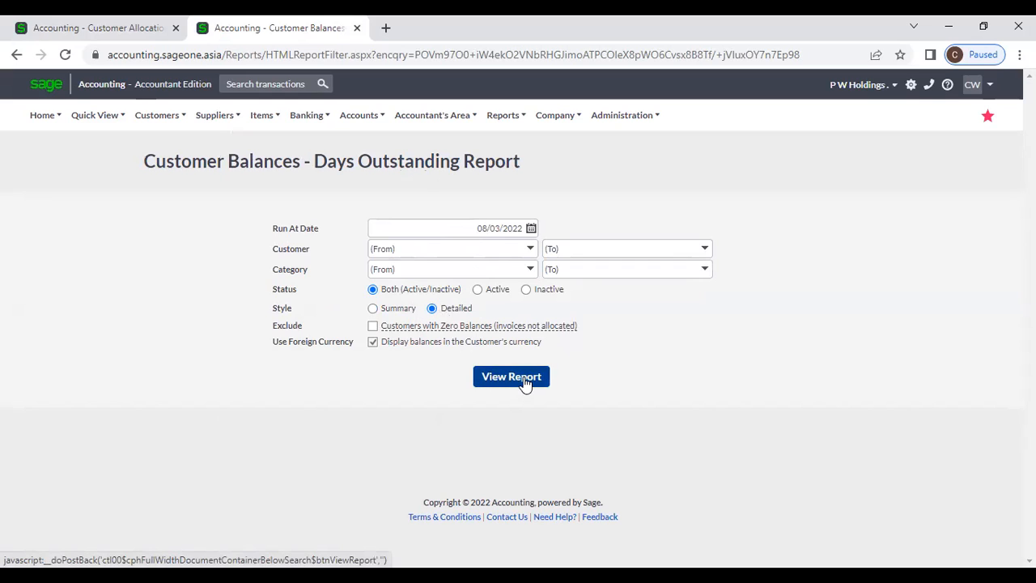
Step: Run the detailed Customer Balances - Days Outstanding Report for all customers at 08/03/2022 and review the aged balances
click(511, 377)
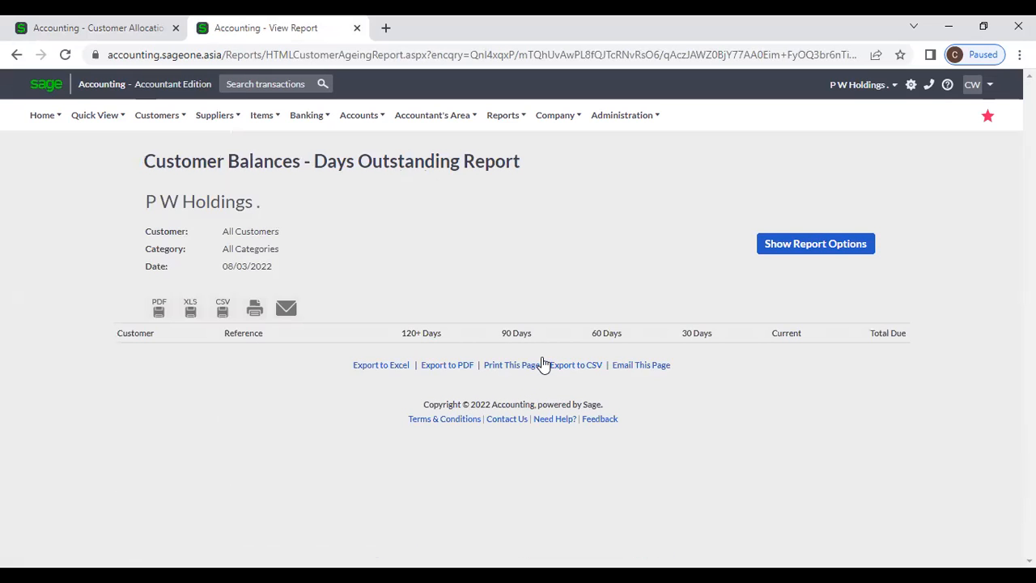
scroll(542, 364, down, 2)
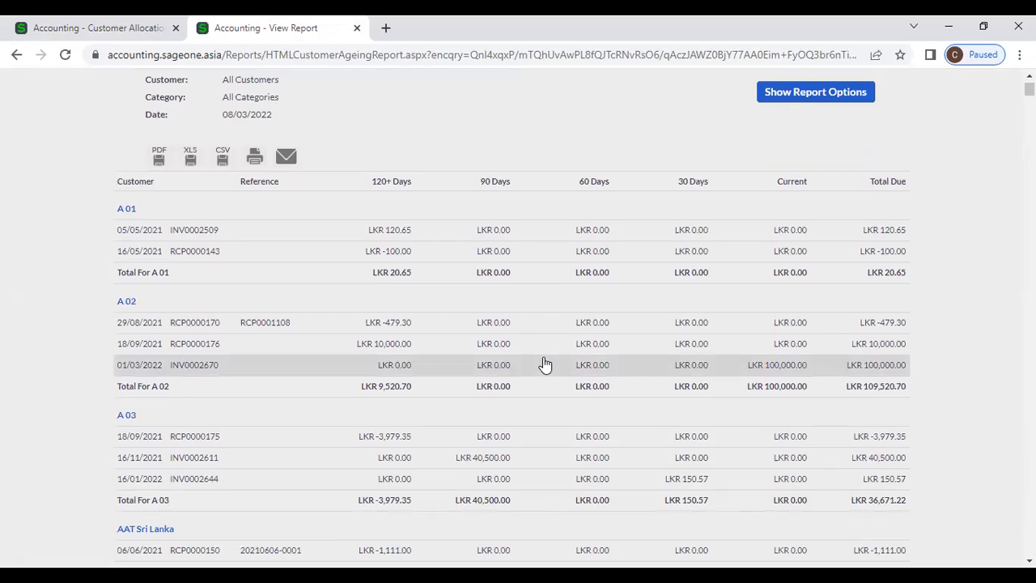
scroll(545, 364, up, 1)
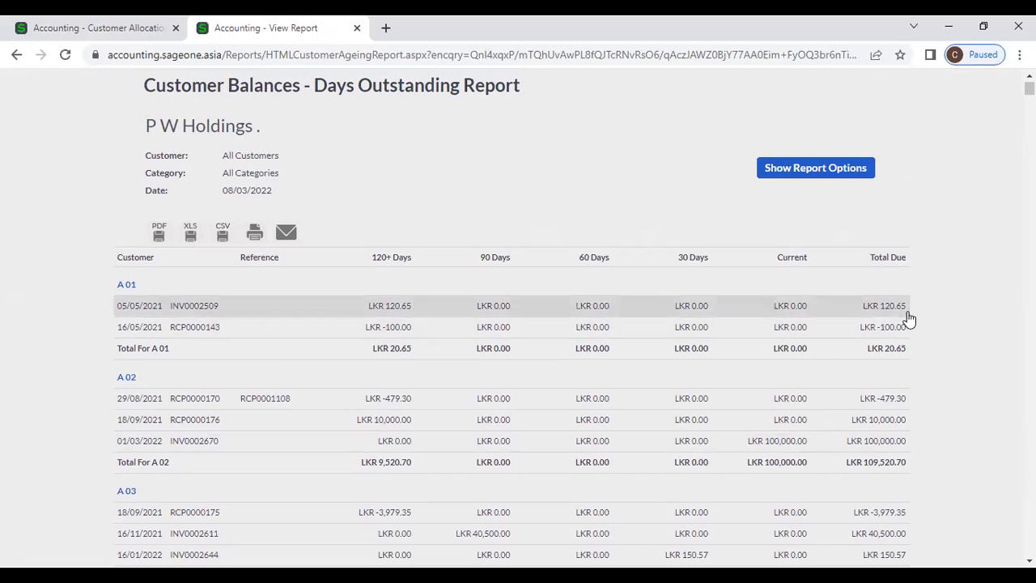
scroll(907, 342, down, 5)
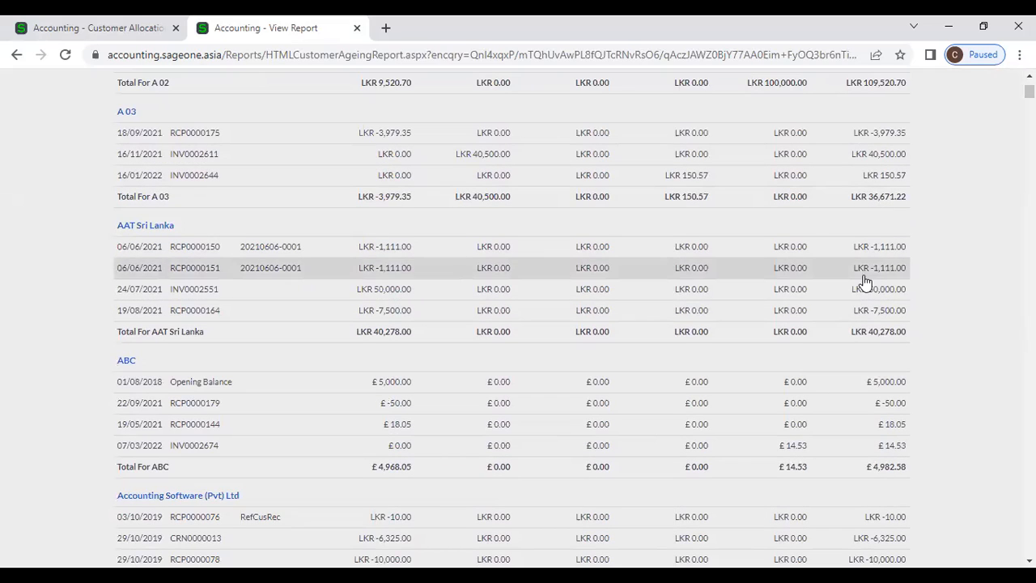
scroll(863, 305, down, 5)
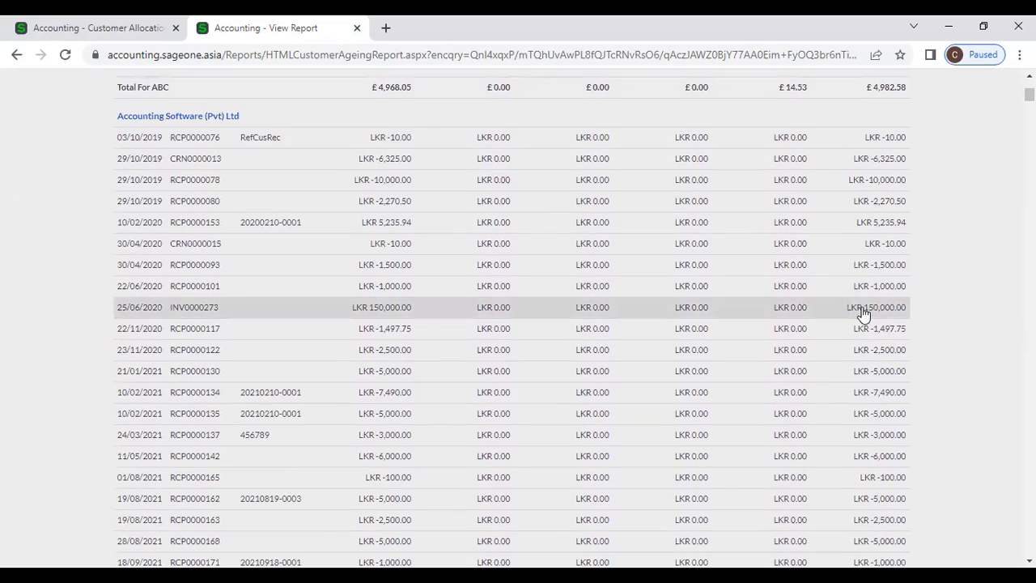
scroll(863, 304, up, 5)
scroll(864, 312, up, 4)
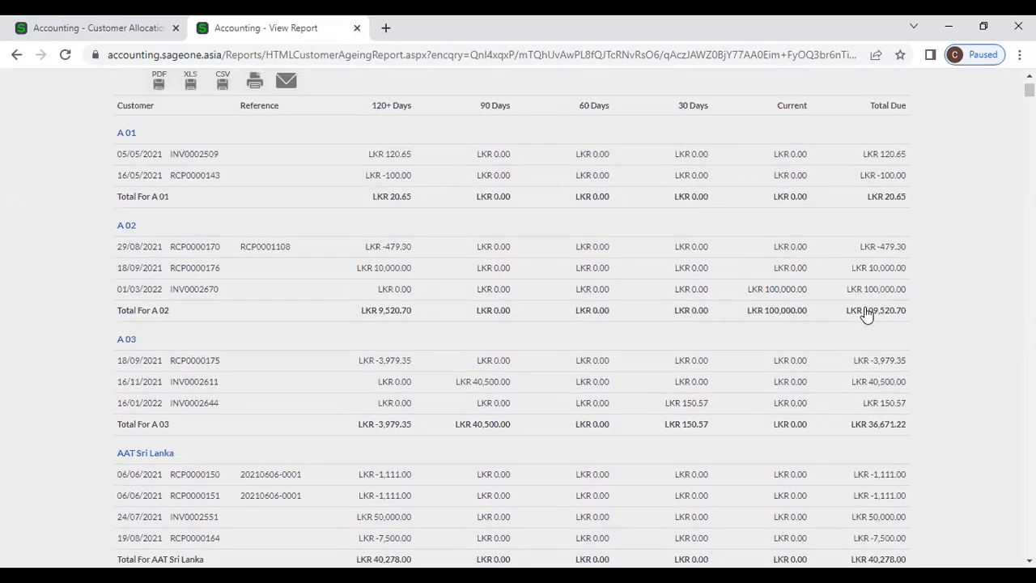
scroll(865, 313, up, 1)
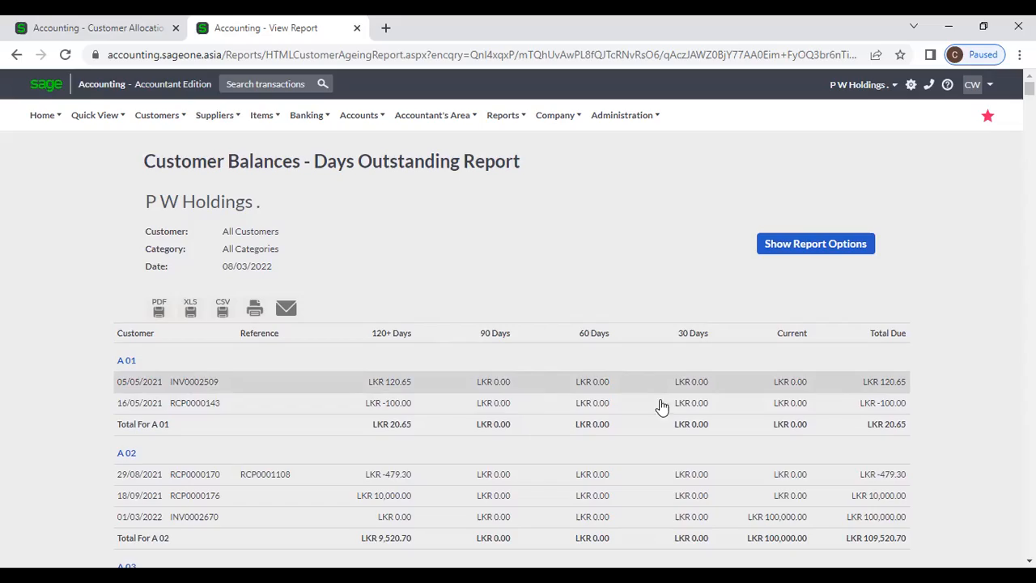
Step: Search the days outstanding report for customers matching "clm"
scroll(659, 409, down, 15)
scroll(680, 389, down, 15)
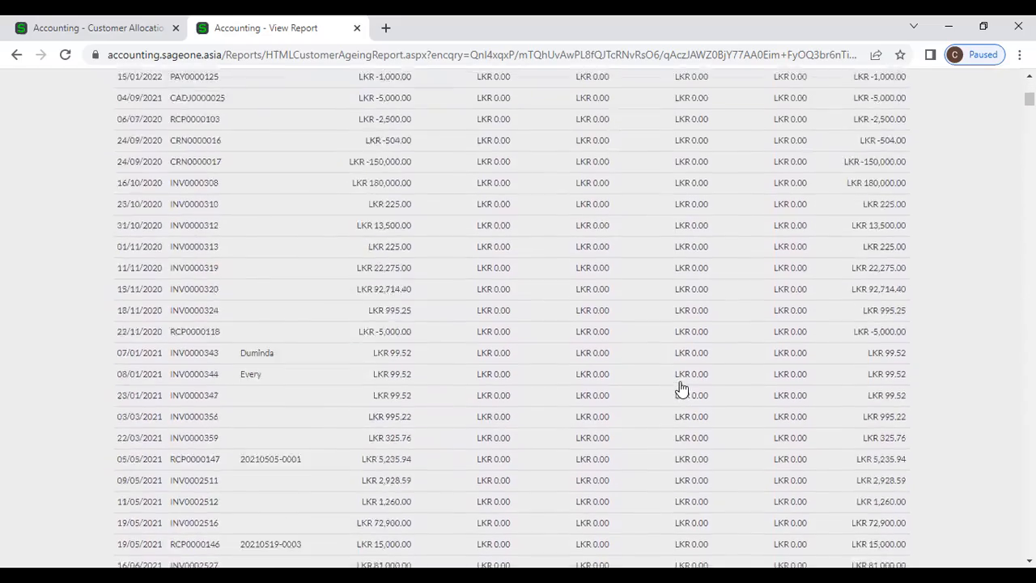
scroll(680, 389, down, 5)
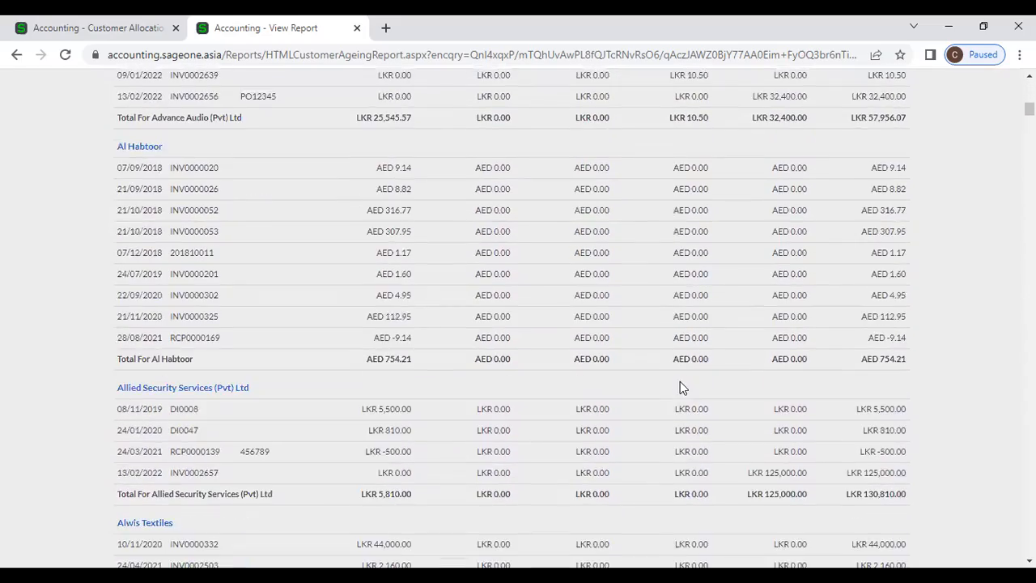
key(ctrl+f)
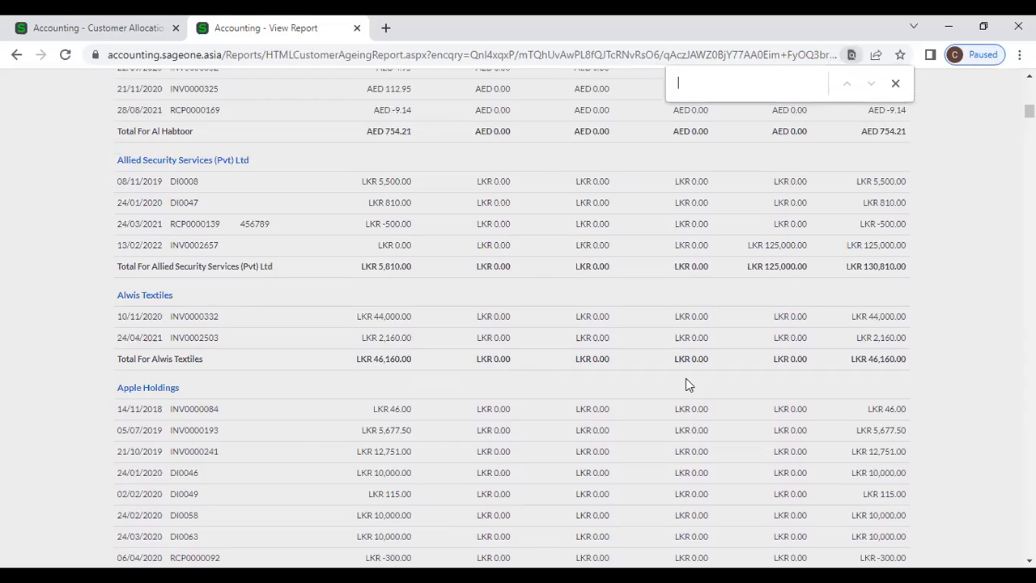
text(clm)
key(Return)
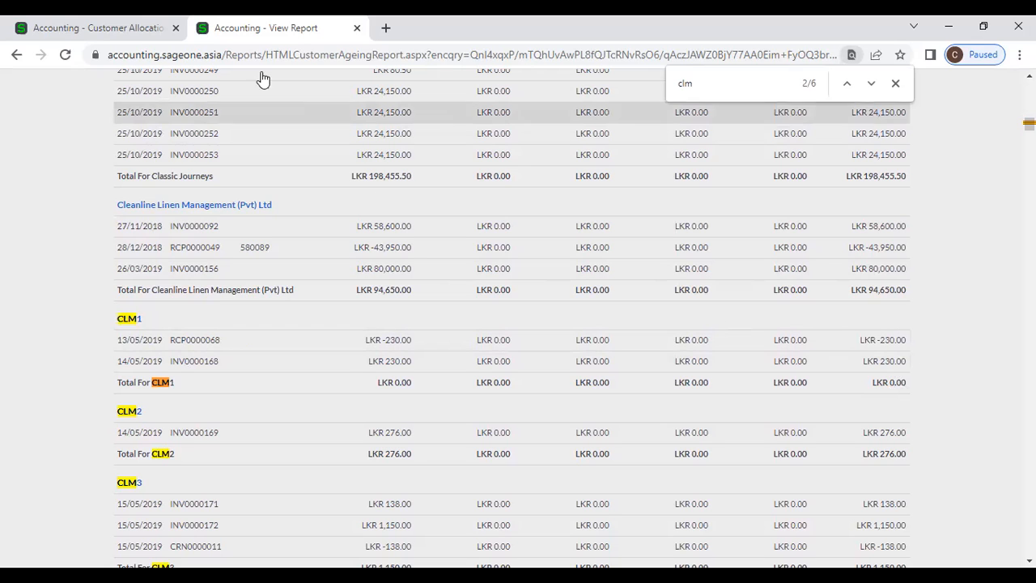
Step: Go to the customer Allocations page and load all outstanding invoices and unallocated items for Accounting Software (Pvt) Ltd
click(106, 29)
click(157, 115)
click(405, 174)
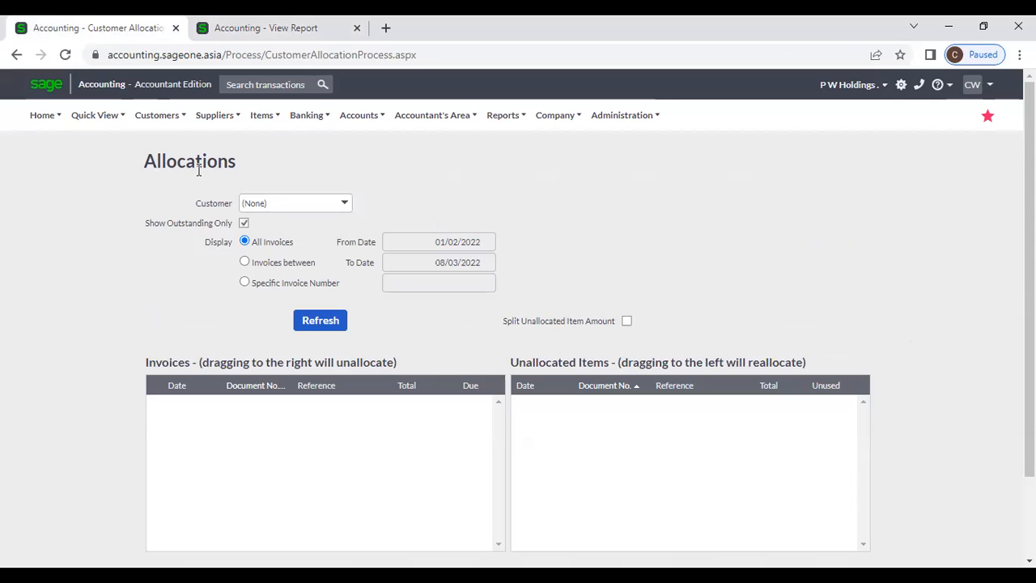
click(161, 118)
mouse_move(172, 187)
click(345, 205)
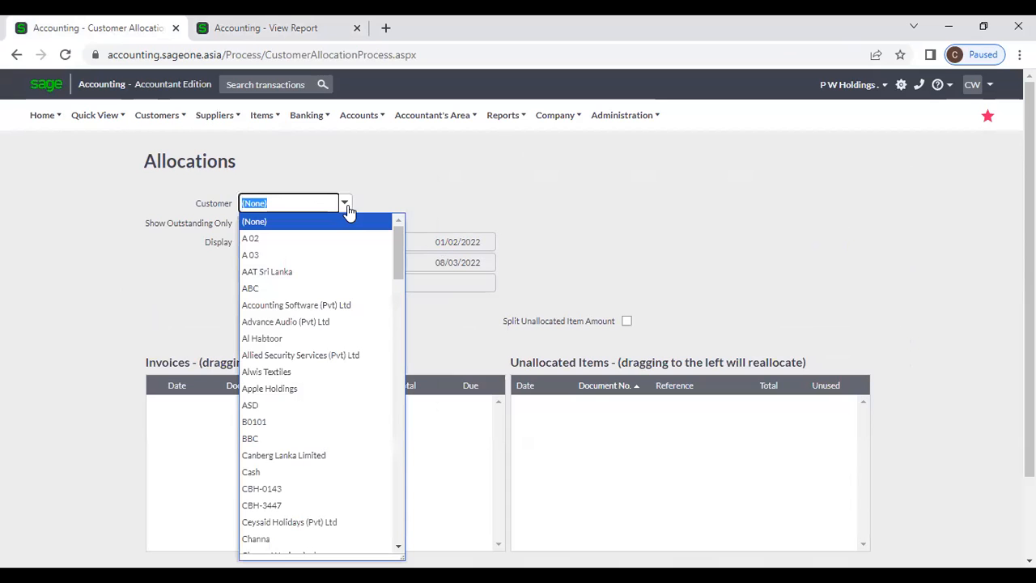
click(347, 305)
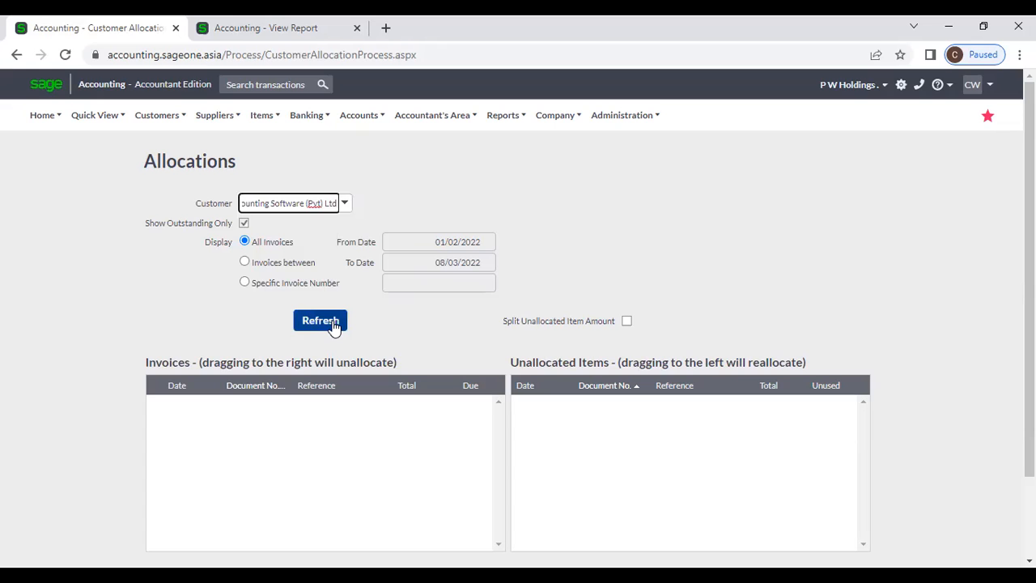
click(333, 323)
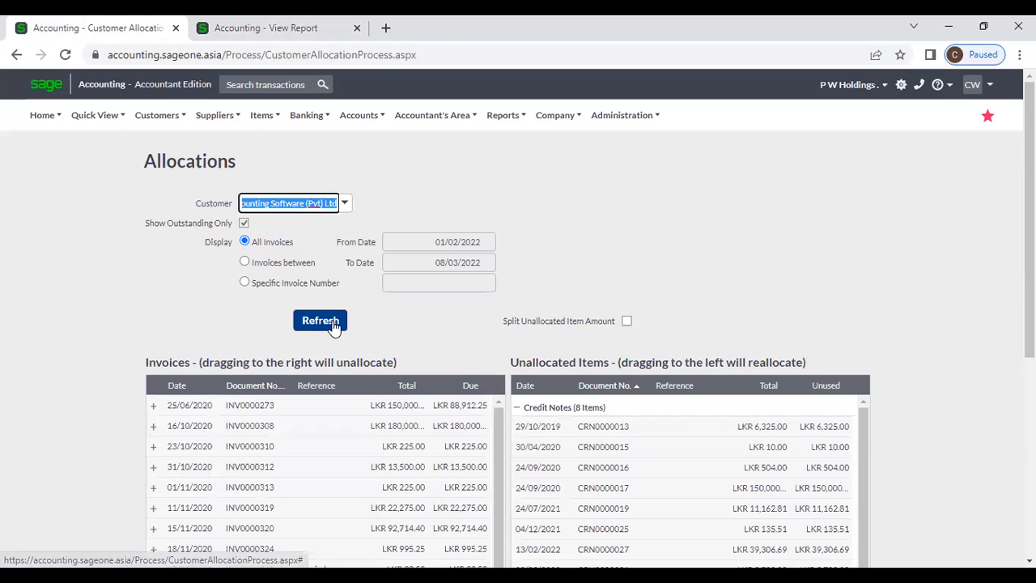
Step: Examine the customer's outstanding invoices and the unallocated credit notes, adjustments and receipts
scroll(621, 320, down, 1)
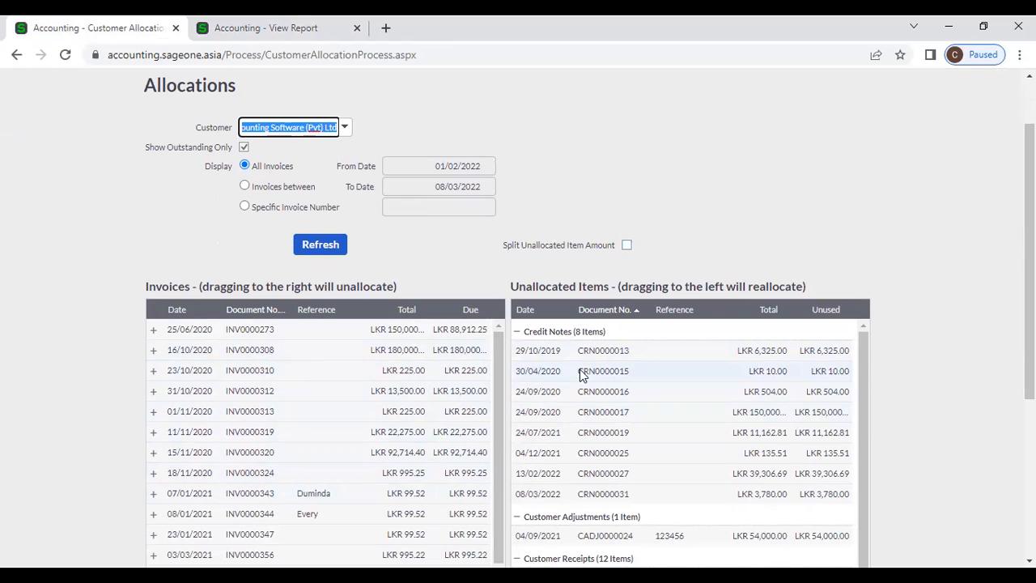
scroll(581, 374, down, 1)
scroll(581, 376, down, 2)
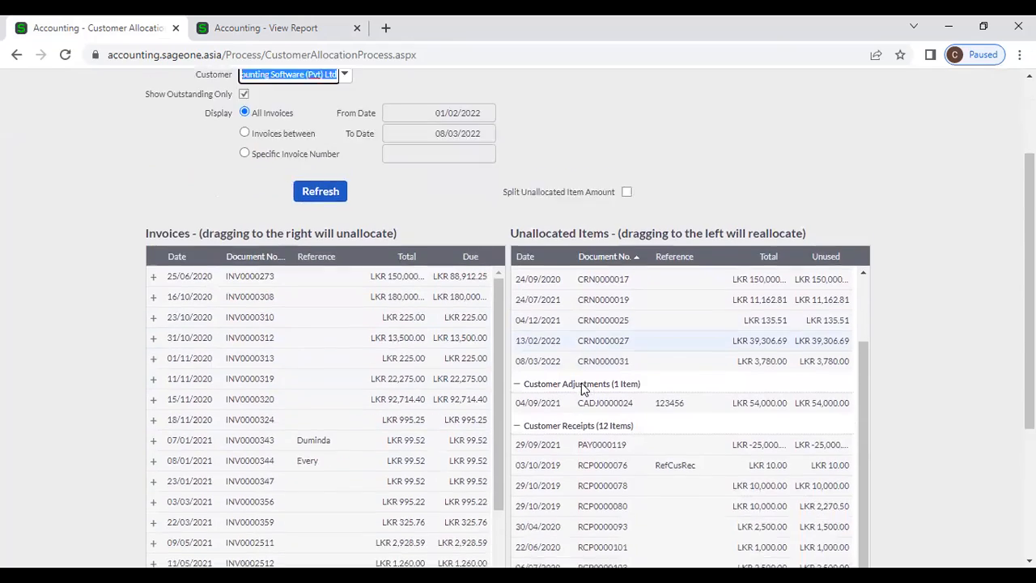
scroll(581, 385, down, 2)
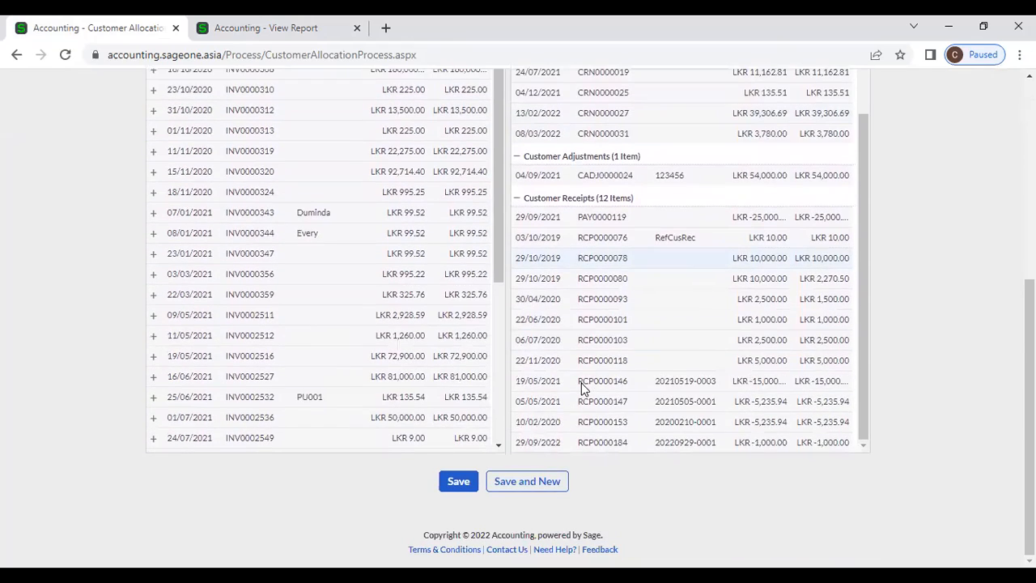
scroll(581, 382, up, 4)
scroll(579, 390, up, 1)
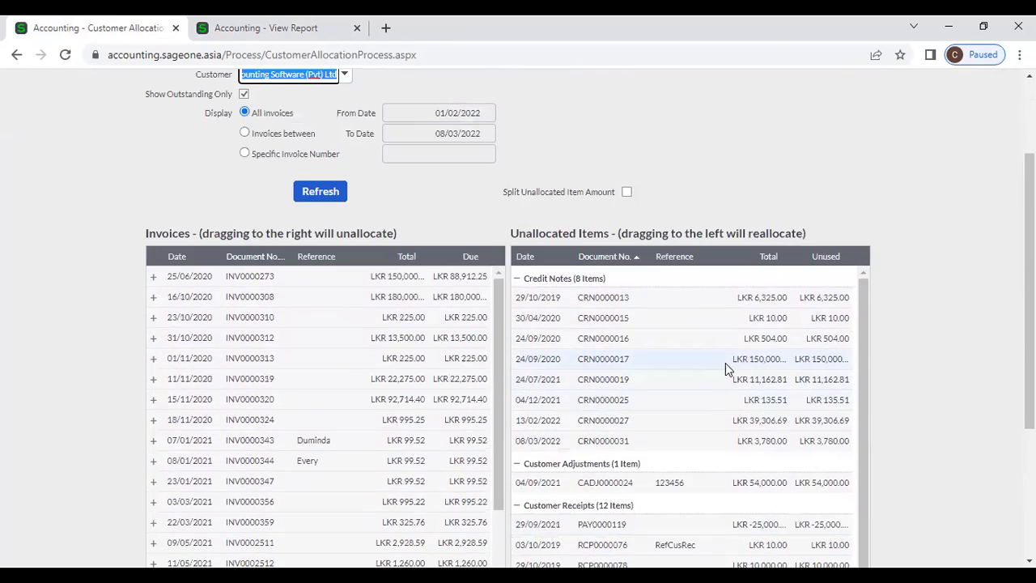
scroll(725, 362, up, 1)
scroll(720, 362, down, 3)
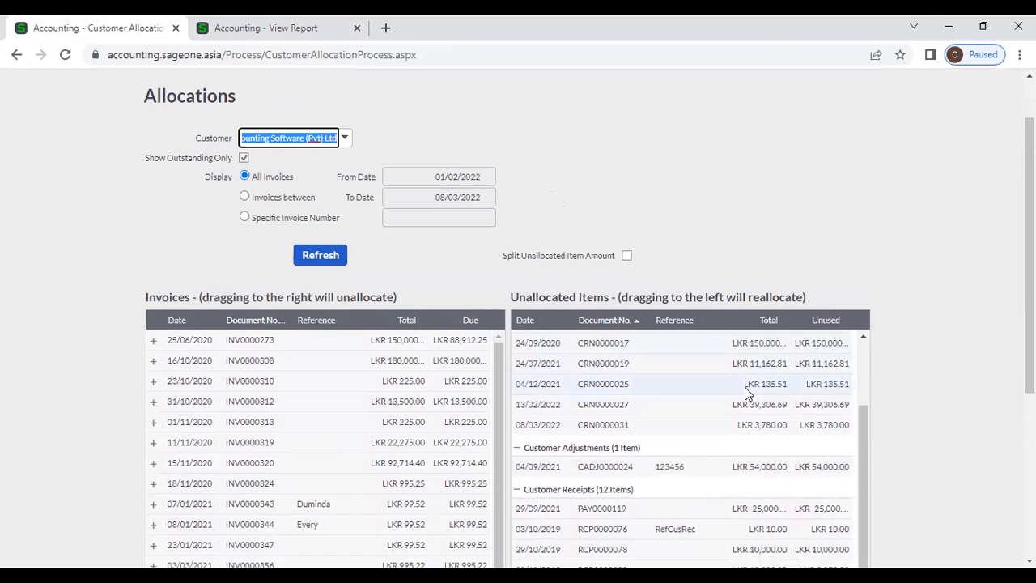
scroll(745, 387, down, 3)
scroll(744, 393, down, 2)
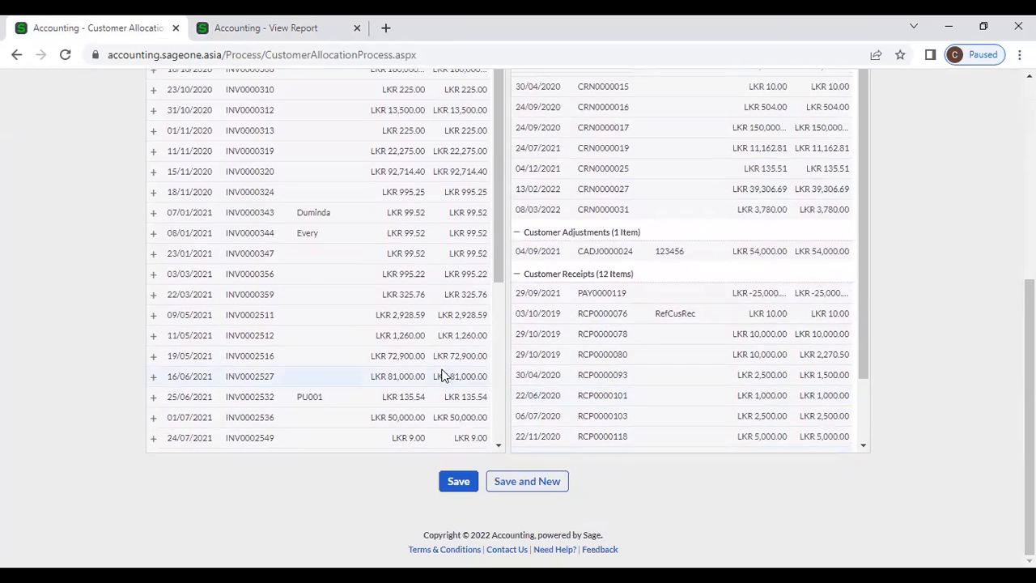
Step: Allocate receipts RCP0000078, RCP0000080, RCP0000093 and RCP0000118 and credit notes CRN0000013 and CRN0000015 to invoice INV0000308
scroll(437, 372, up, 1)
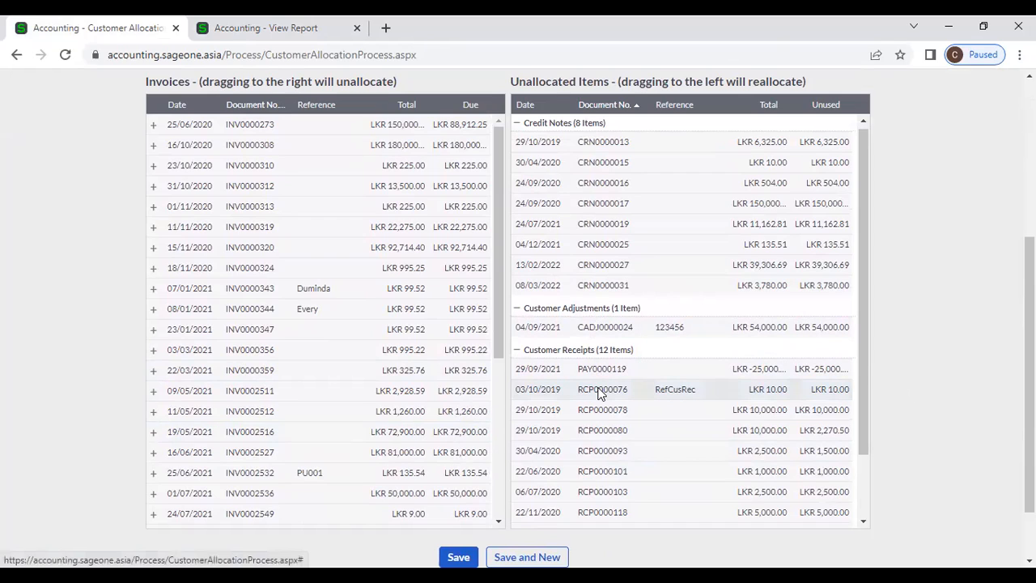
drag(601, 410, 443, 232)
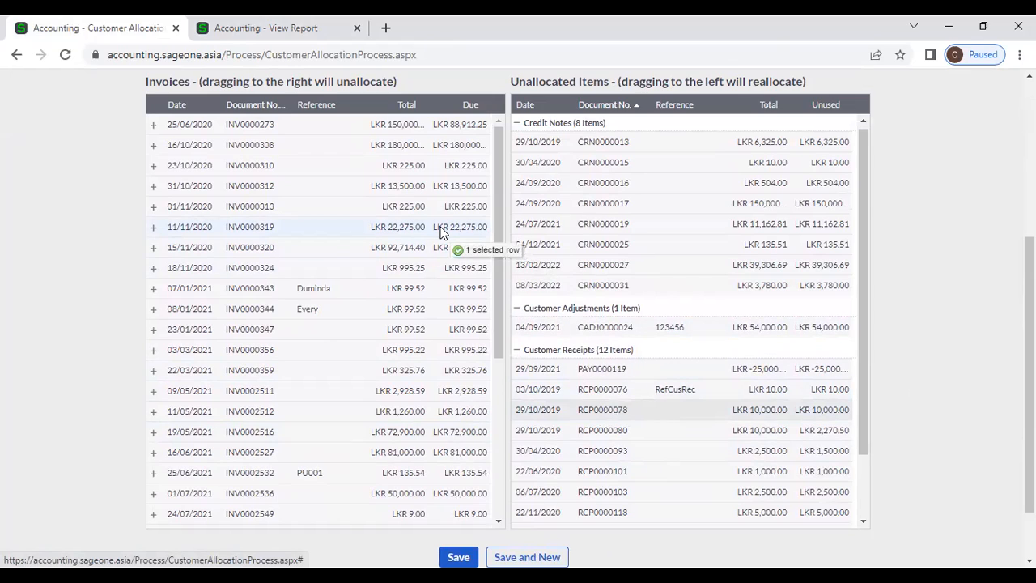
drag(444, 233, 620, 414)
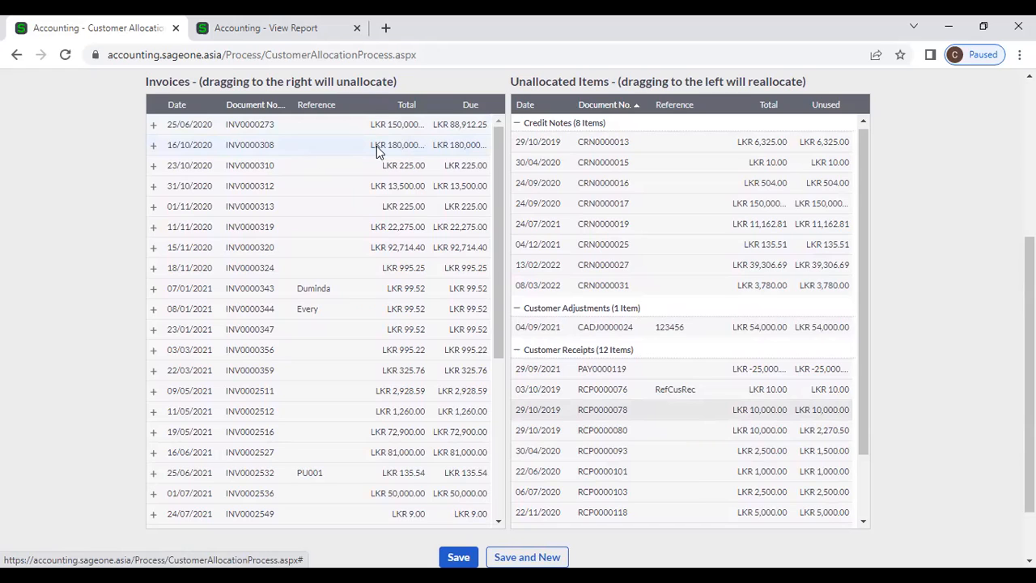
drag(396, 151, 457, 151)
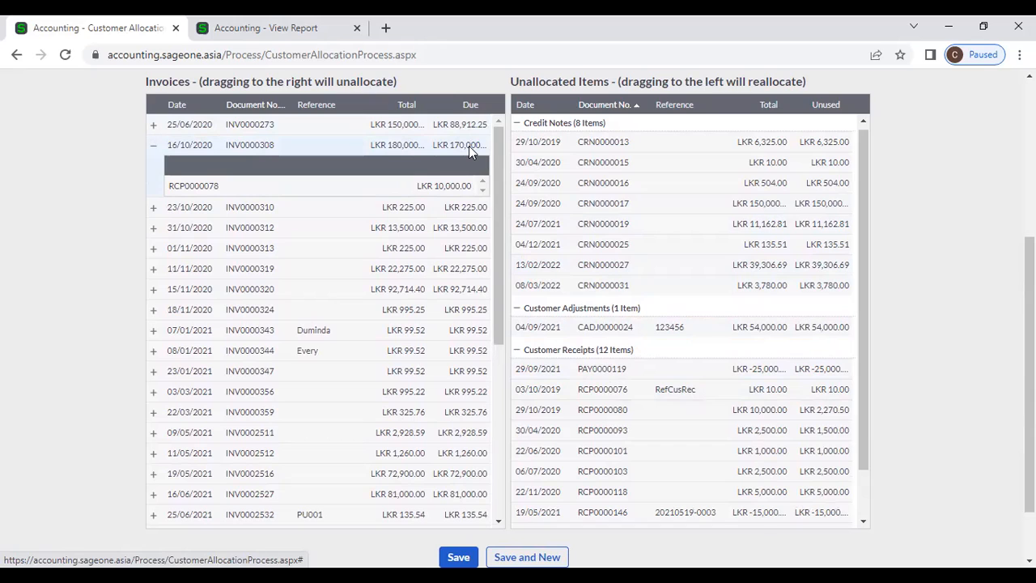
drag(634, 437, 449, 145)
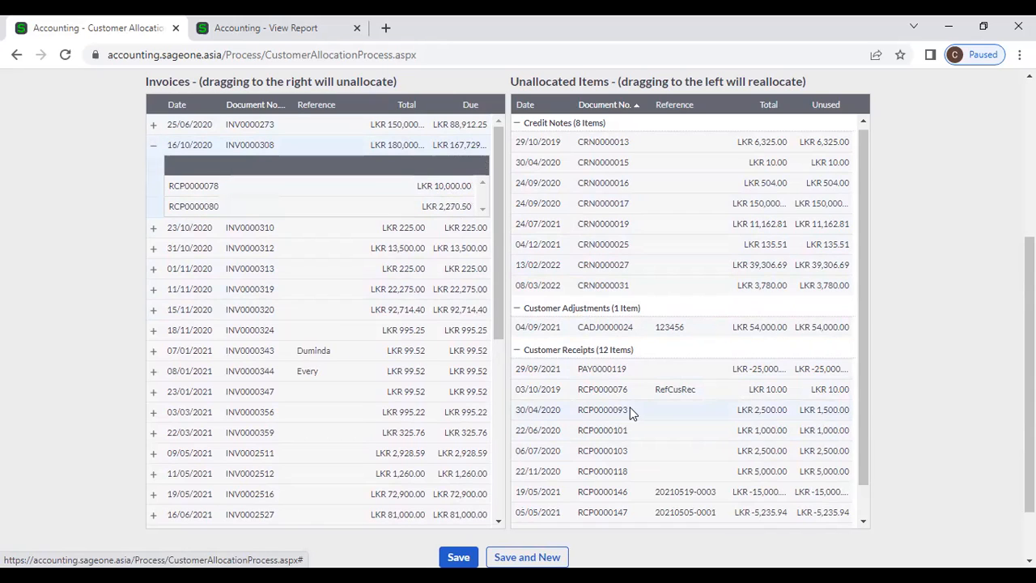
drag(630, 409, 437, 147)
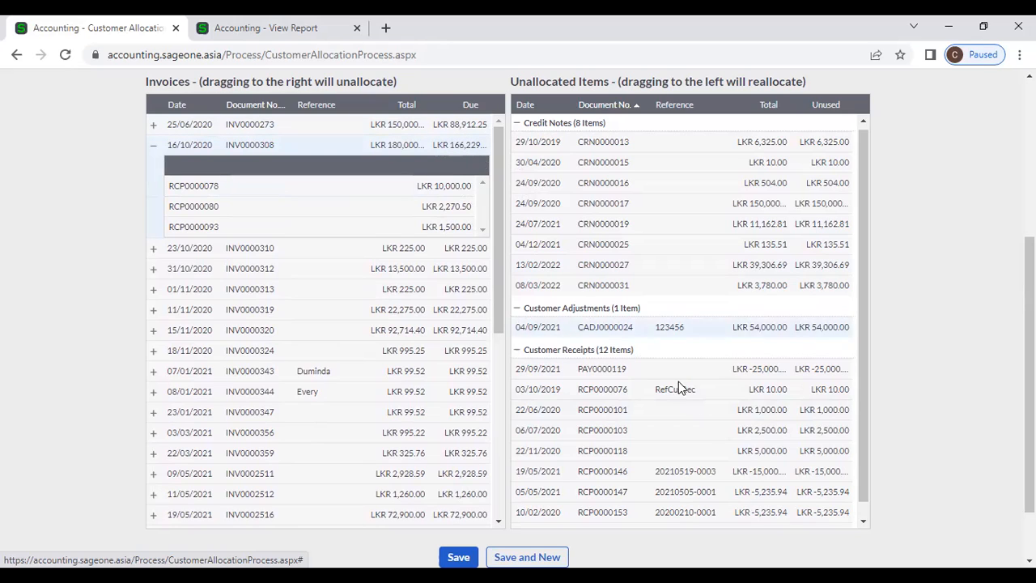
drag(705, 451, 458, 150)
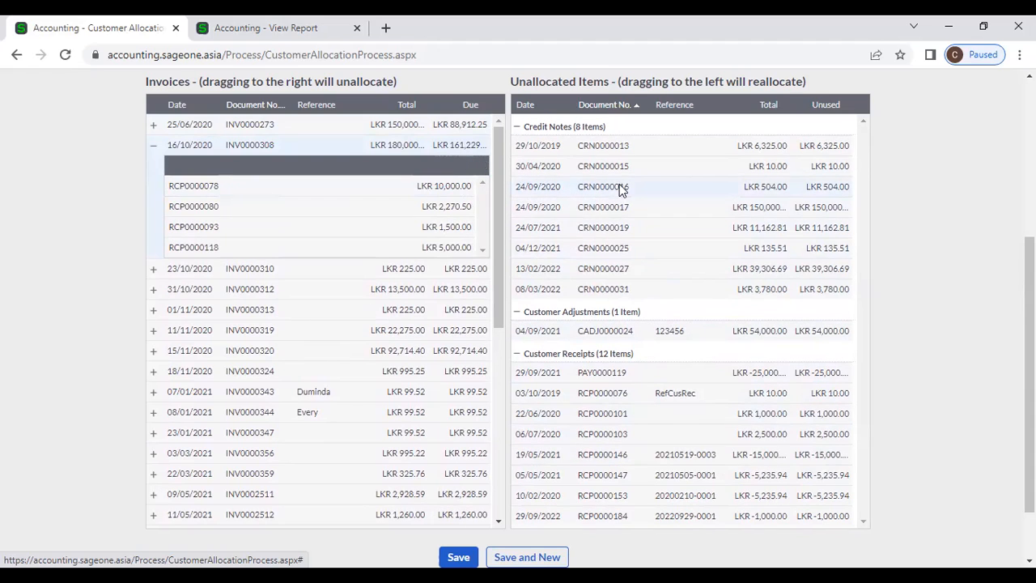
drag(599, 145, 459, 146)
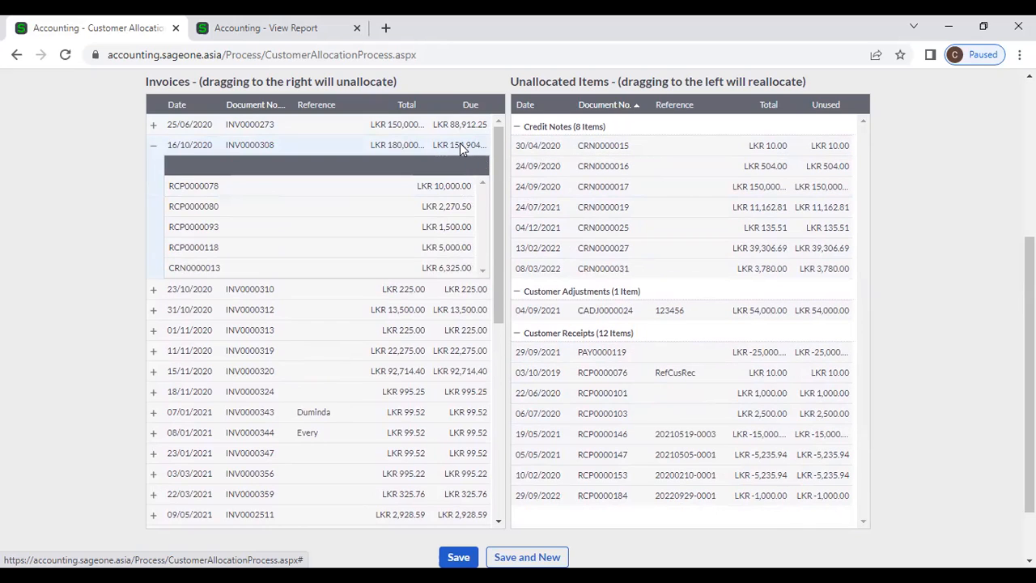
drag(608, 146, 450, 160)
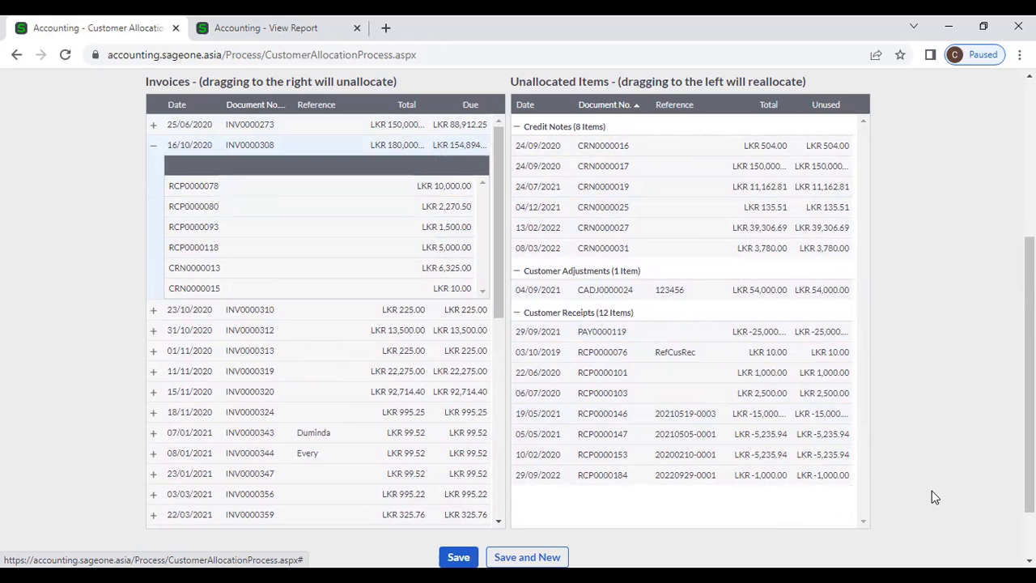
Step: Unallocate both credit notes and all four receipts from invoice INV0000308
scroll(931, 490, up, 1)
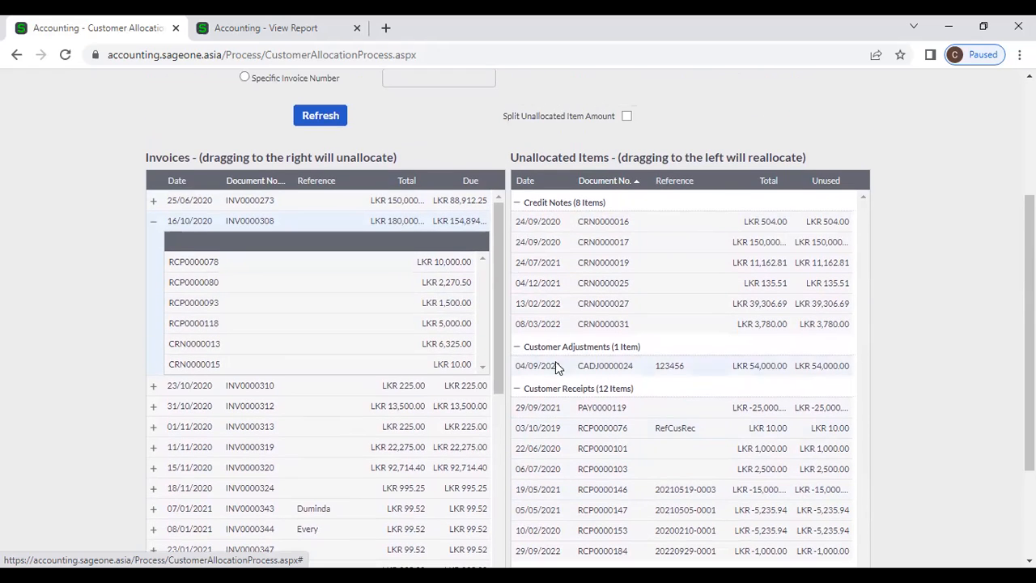
drag(454, 362, 611, 284)
drag(429, 348, 600, 314)
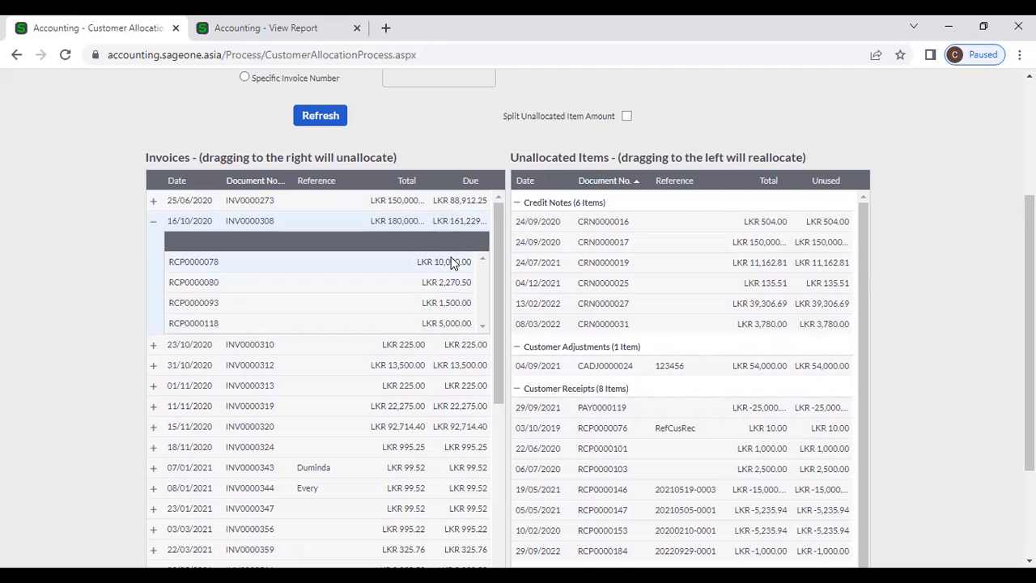
drag(456, 263, 564, 252)
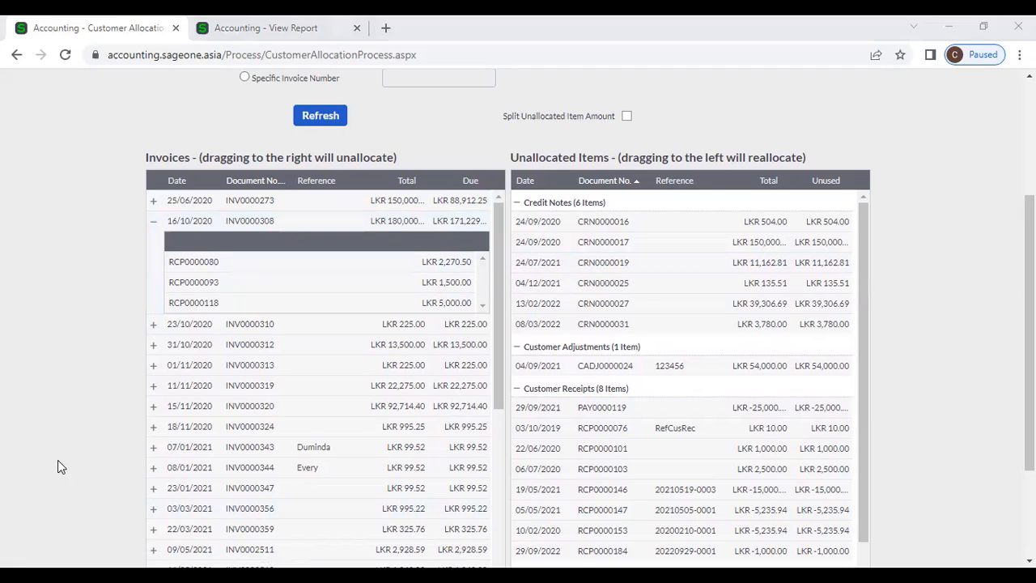
drag(449, 266, 555, 487)
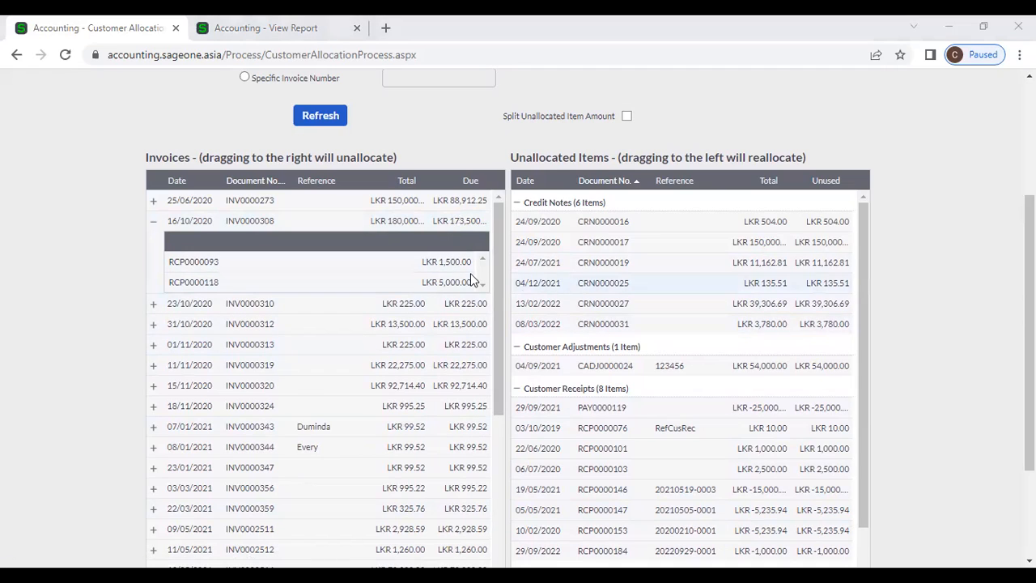
drag(444, 265, 590, 276)
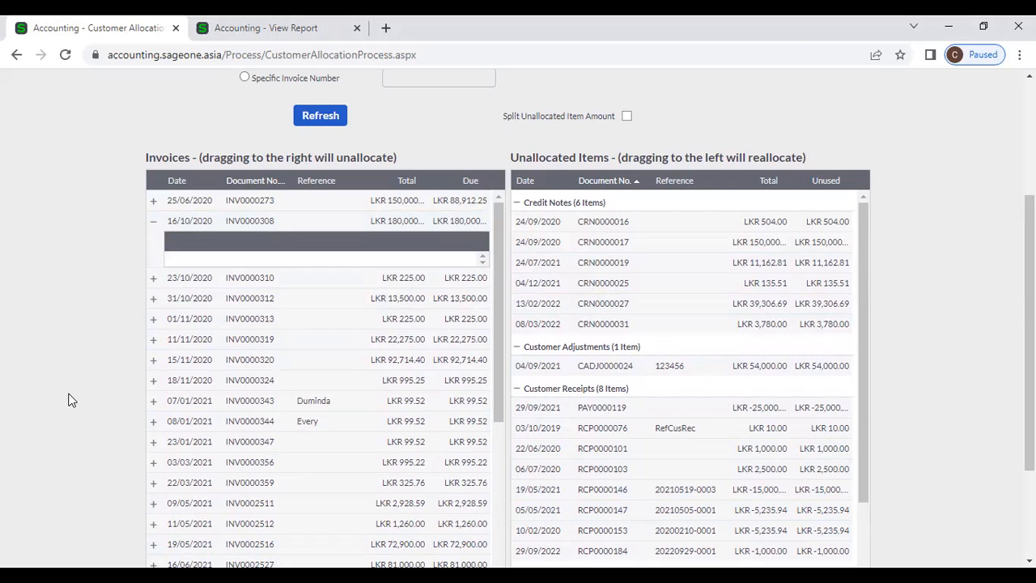
Step: Collapse invoice INV0000308 and sort the invoices by due amount in descending order
click(153, 220)
scroll(6, 316, up, 3)
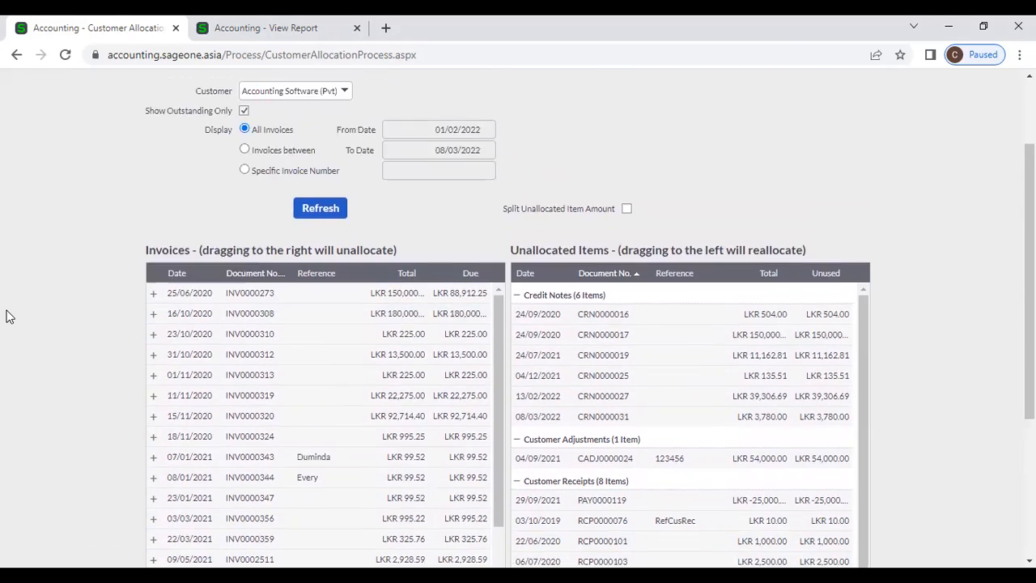
scroll(7, 316, down, 1)
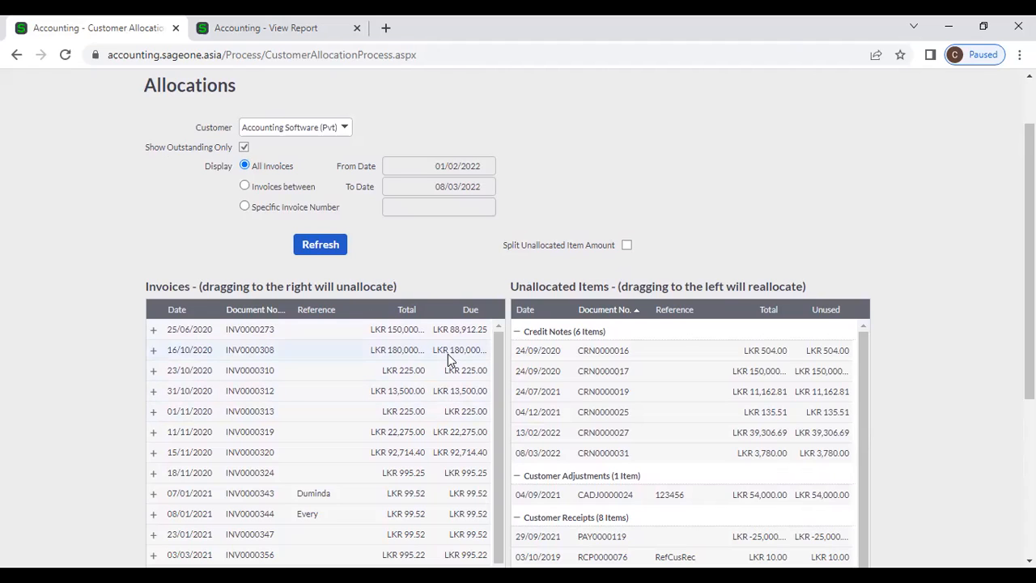
scroll(444, 396, down, 3)
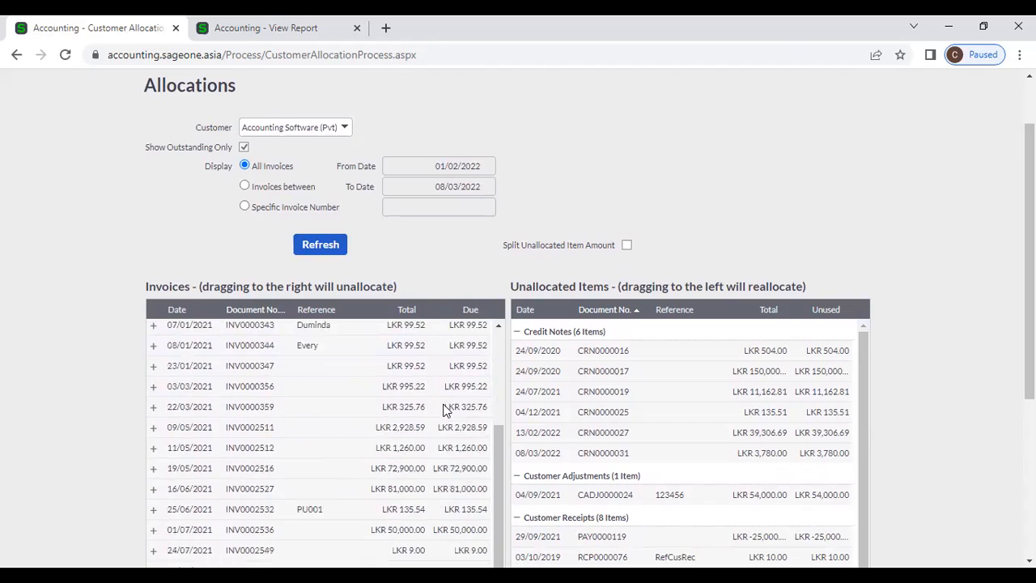
click(472, 305)
scroll(473, 352, down, 2)
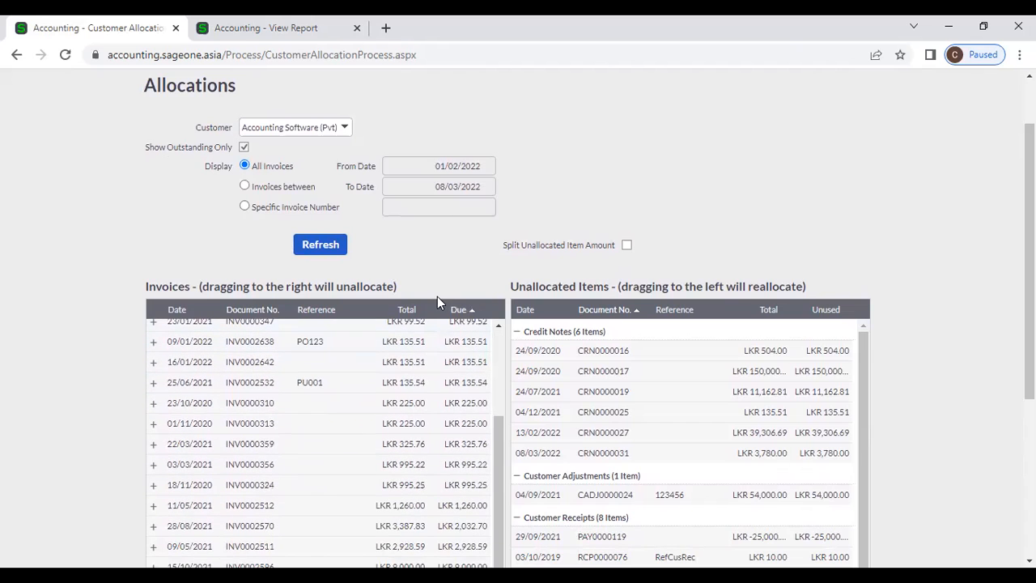
click(457, 309)
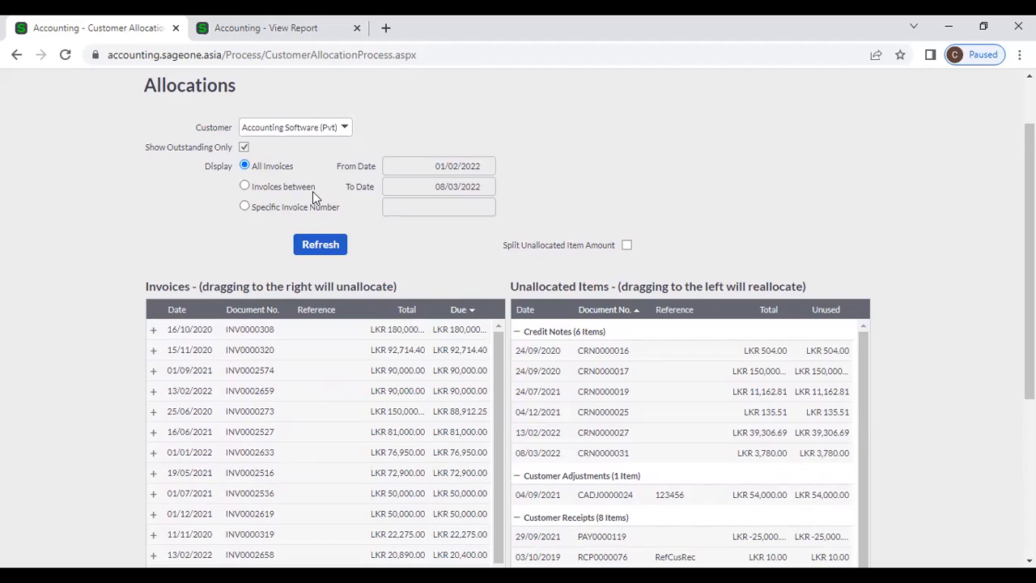
Step: Turn off the outstanding-only filter and reload all of the customer's invoices, discarding unsaved changes
click(242, 148)
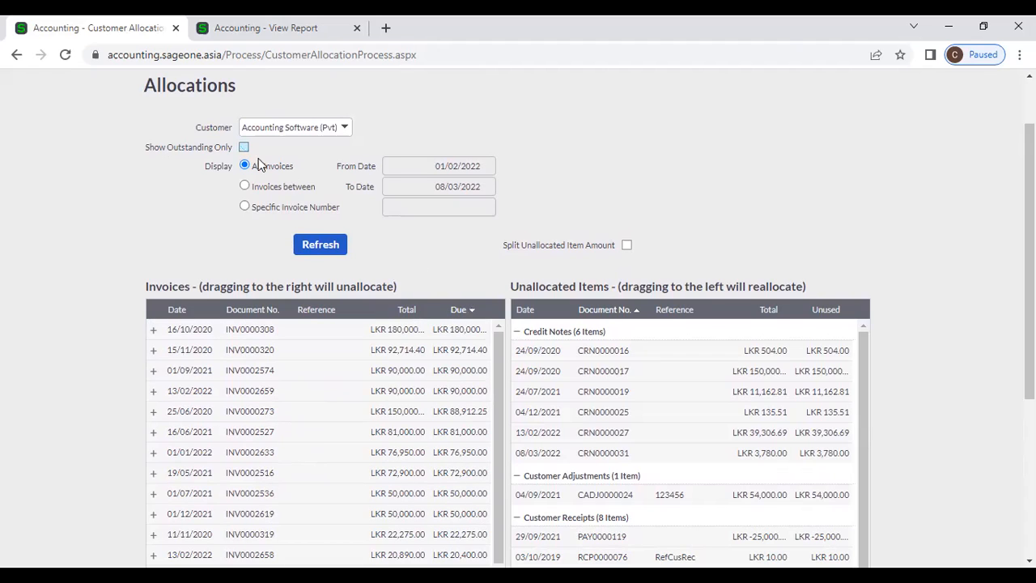
click(336, 243)
click(487, 341)
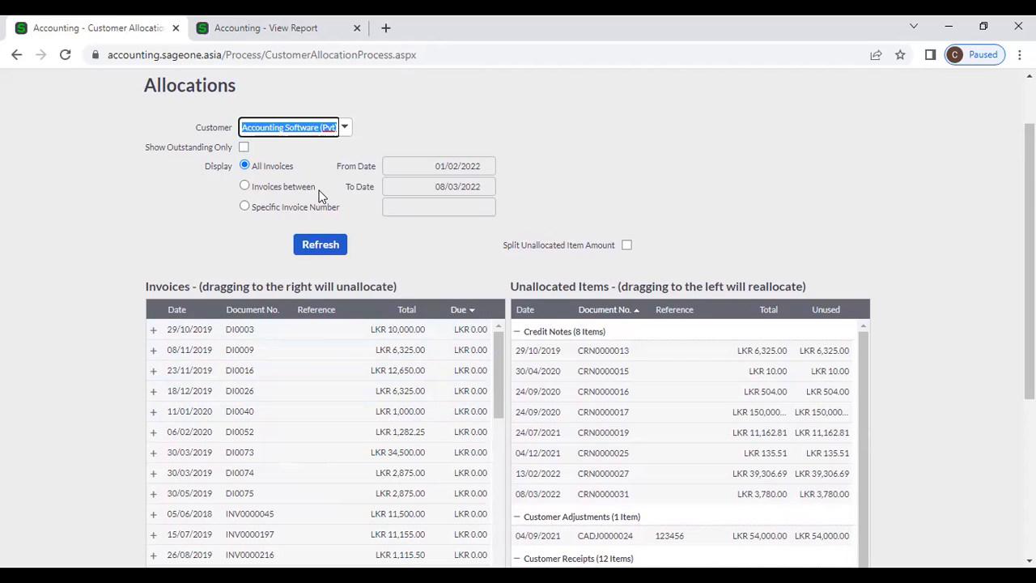
Step: Expand invoice DI0003 and unallocate receipt RCP0000084 from it
click(152, 330)
click(153, 331)
click(151, 332)
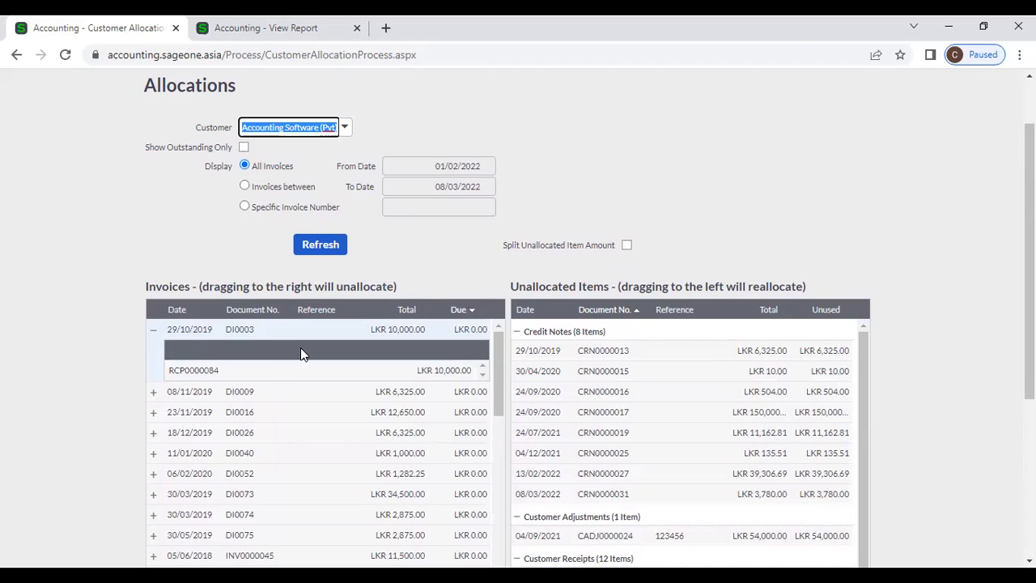
drag(323, 373, 555, 362)
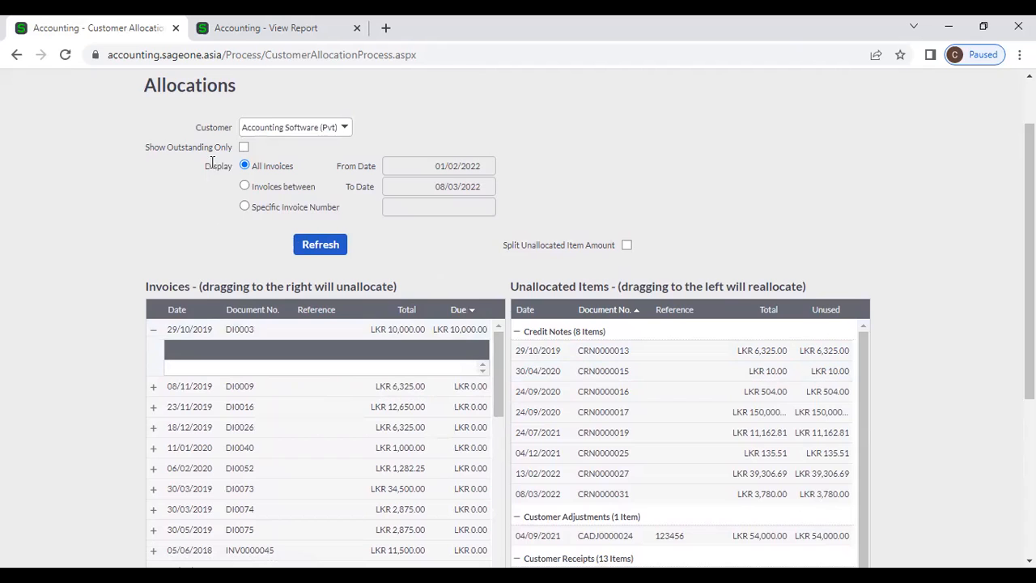
Step: Limit the invoices to outstanding ones and reload the list, discarding the unsaved changes
click(243, 147)
click(328, 244)
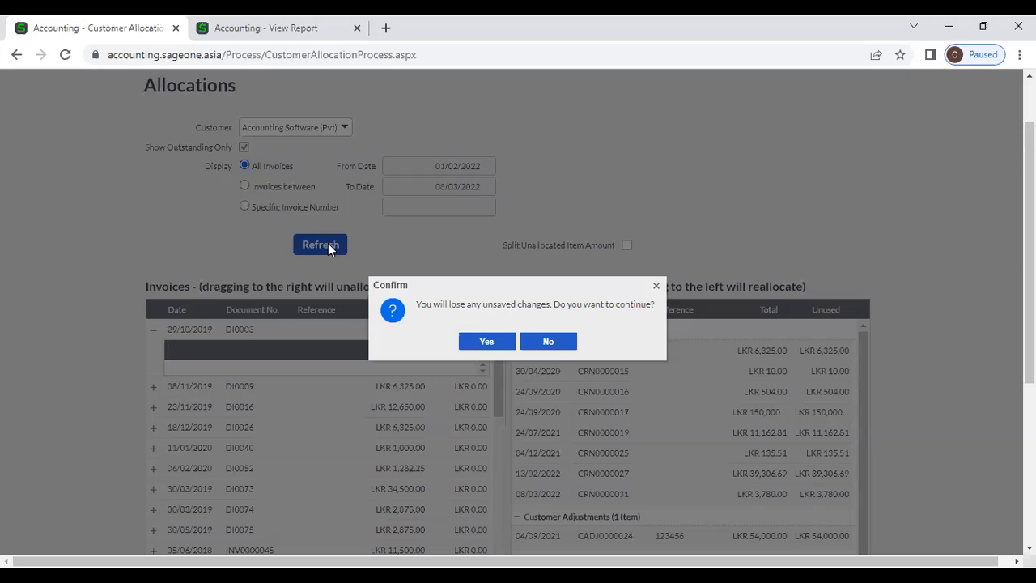
click(485, 340)
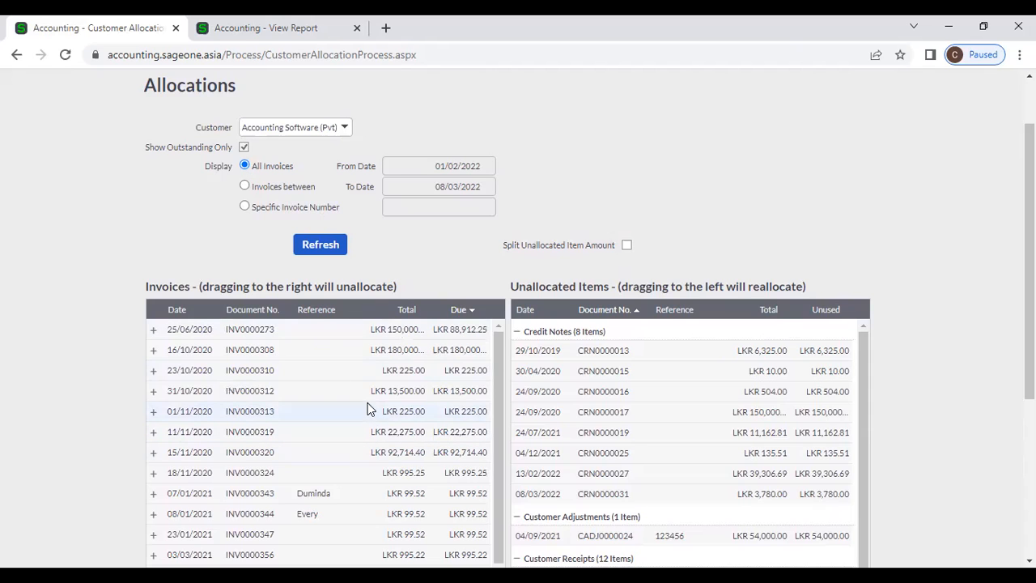
scroll(376, 371, down, 3)
scroll(376, 371, down, 1)
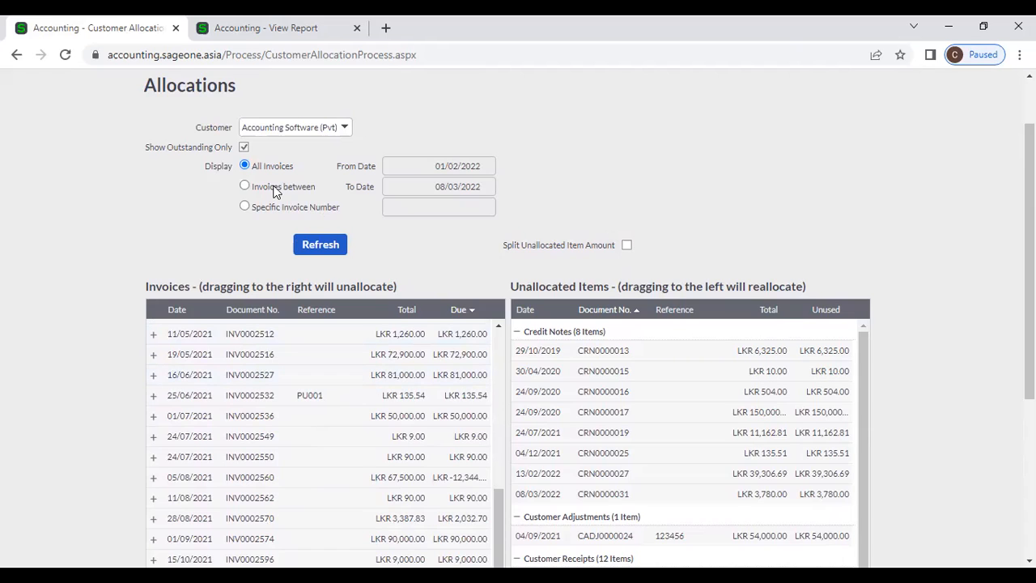
Step: Display only the outstanding invoices dated between 01/02/2022 and 08/03/2022
click(244, 185)
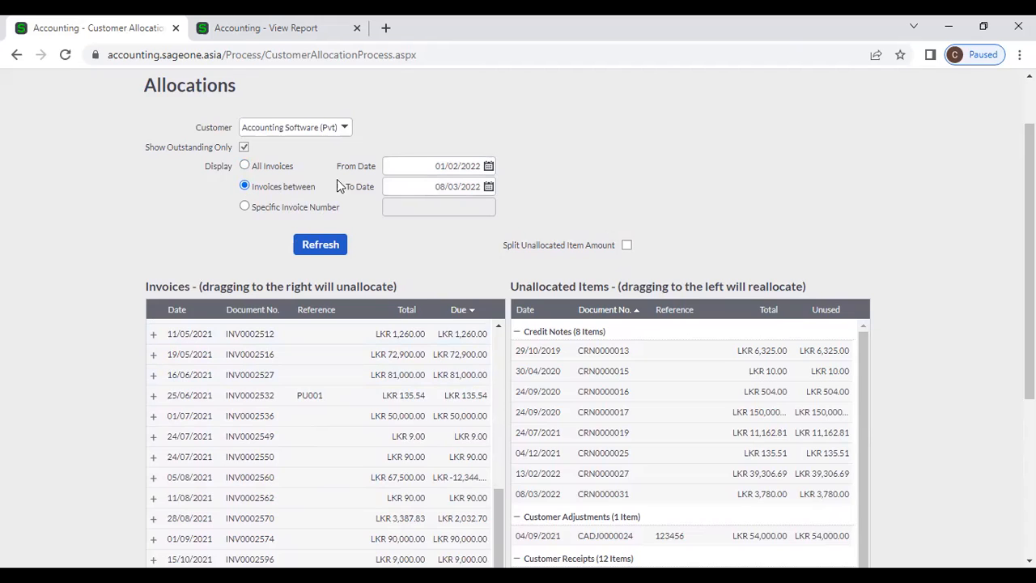
click(402, 170)
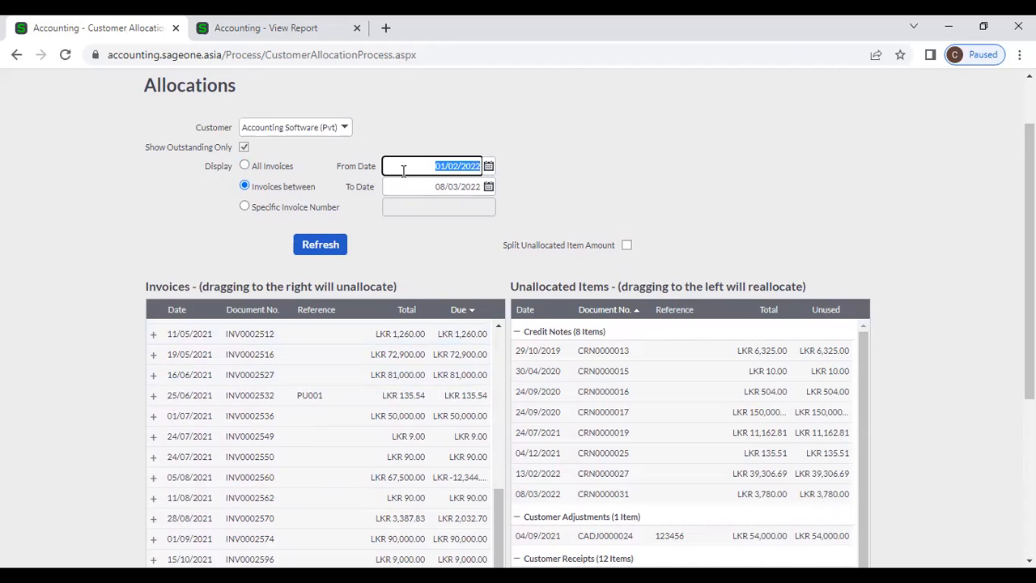
click(340, 246)
click(485, 341)
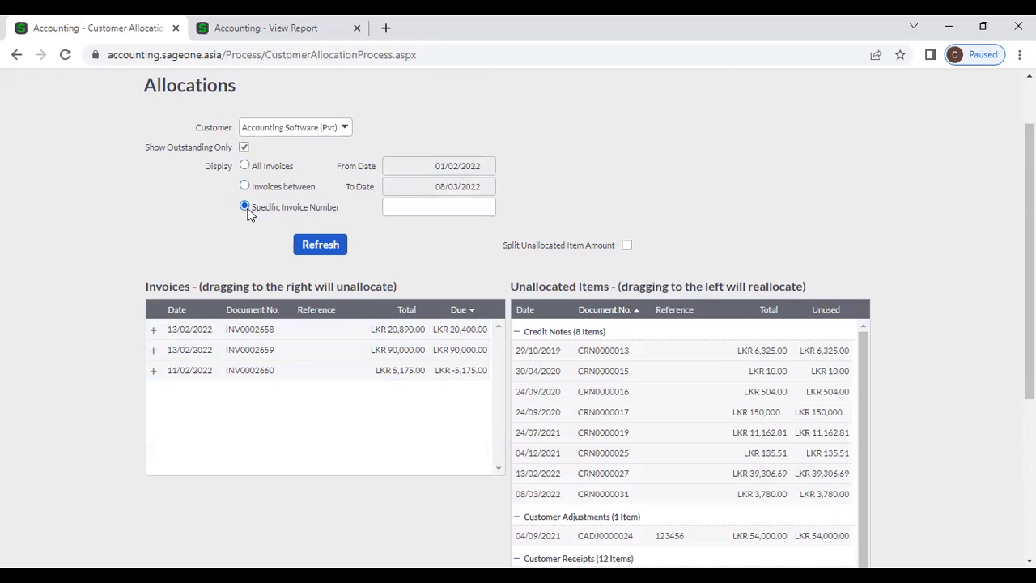
Step: Display only the specific invoice number INV0002660 in the invoice list
click(418, 210)
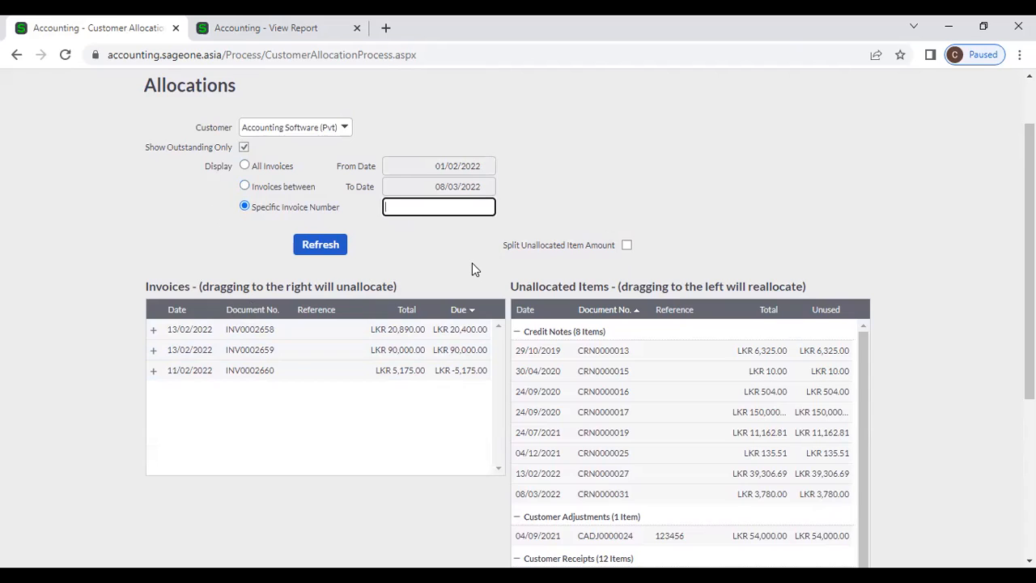
text(INV0002660)
click(334, 245)
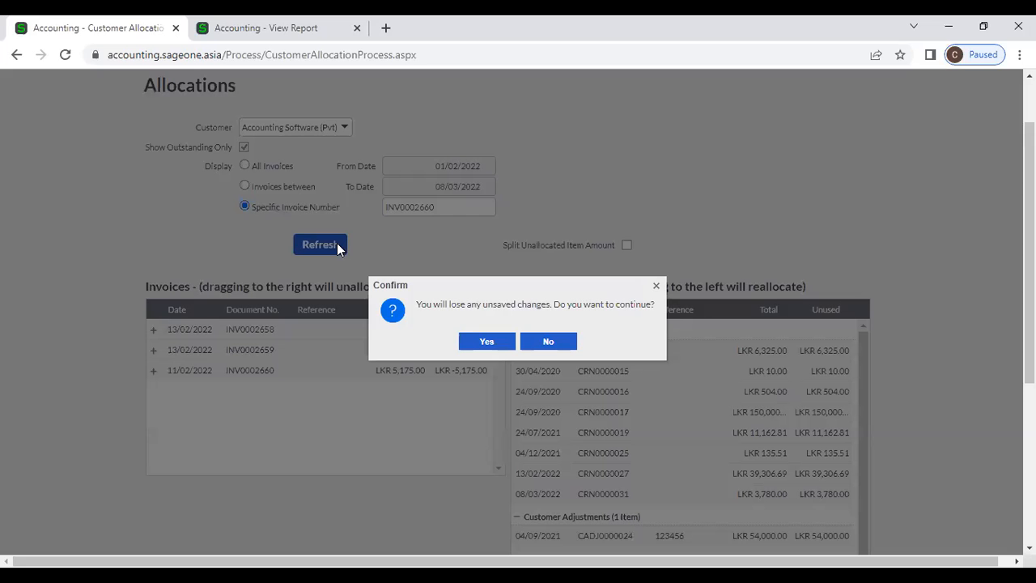
click(491, 346)
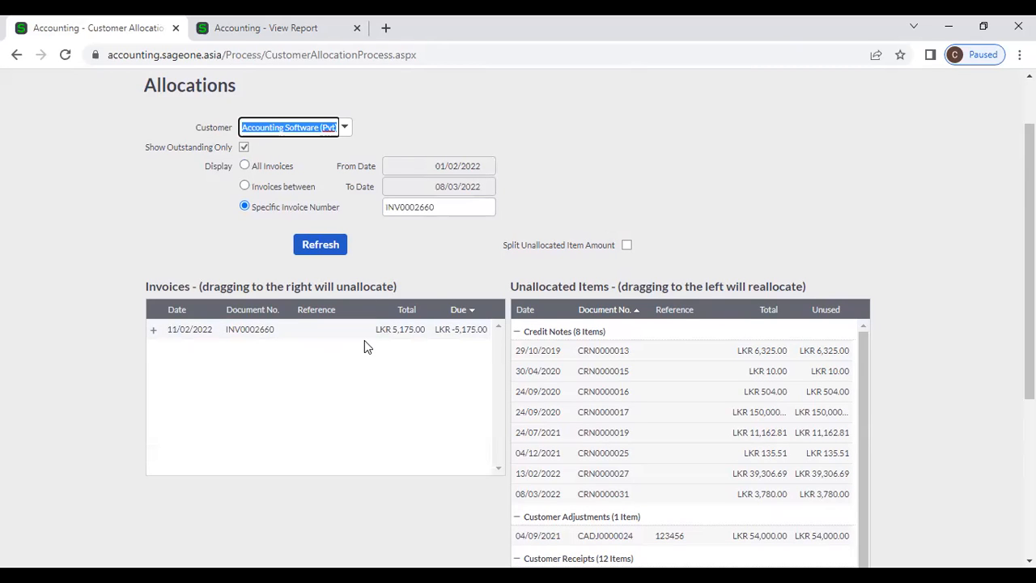
Step: Switch between the three invoice display options, ending on a blank specific invoice number, and cancel the refresh
click(244, 167)
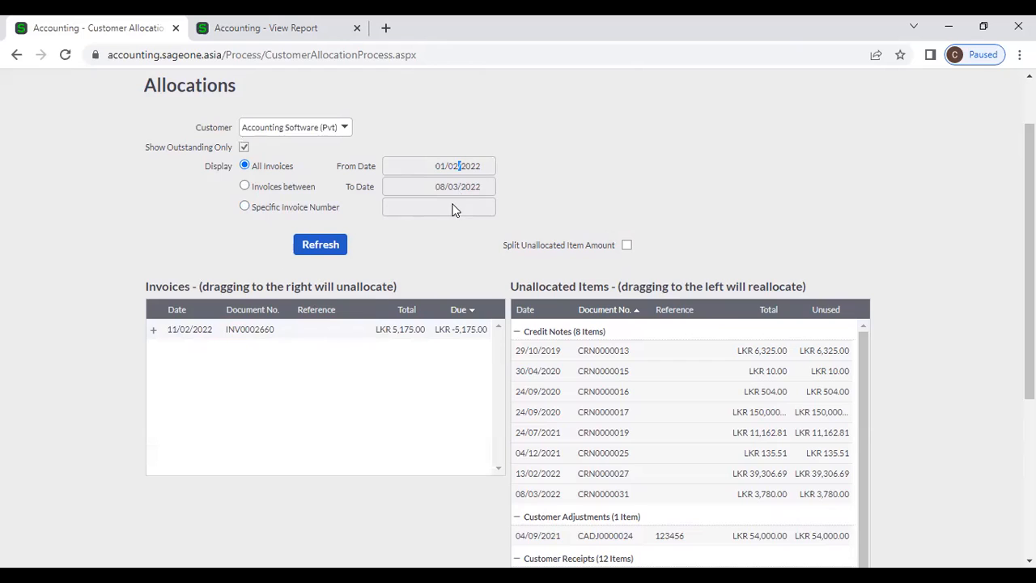
drag(449, 167, 437, 221)
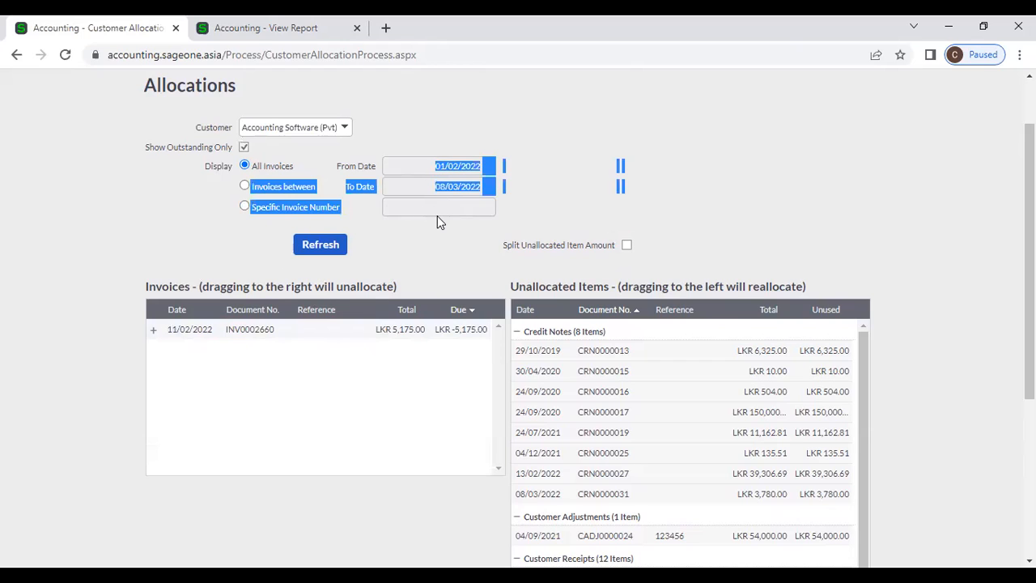
click(437, 217)
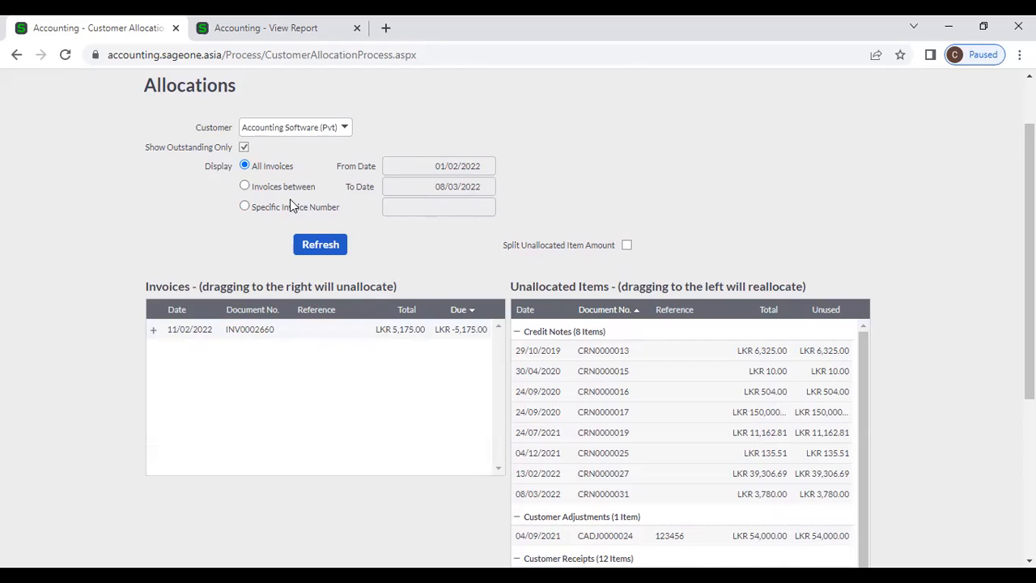
click(243, 186)
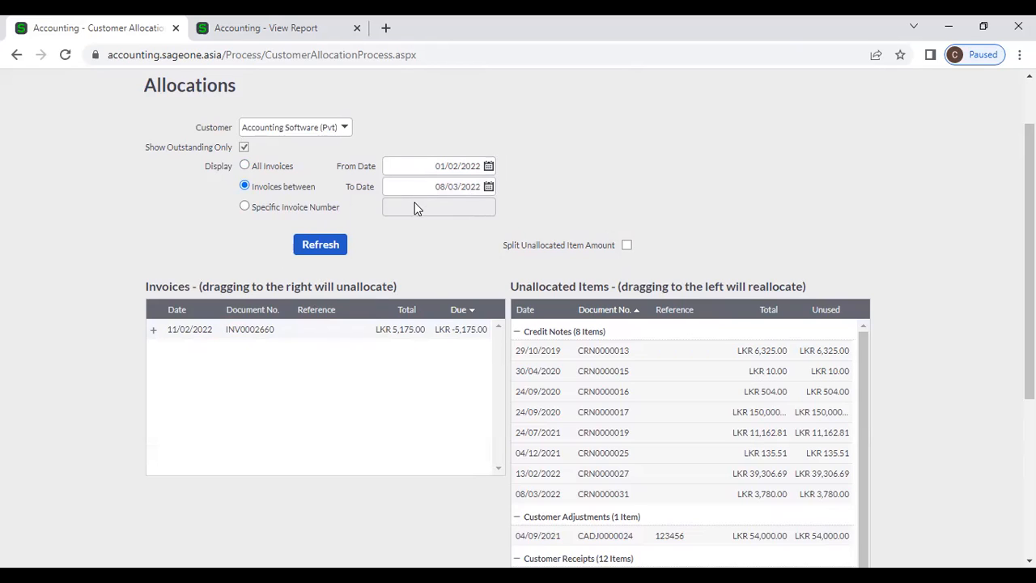
click(244, 209)
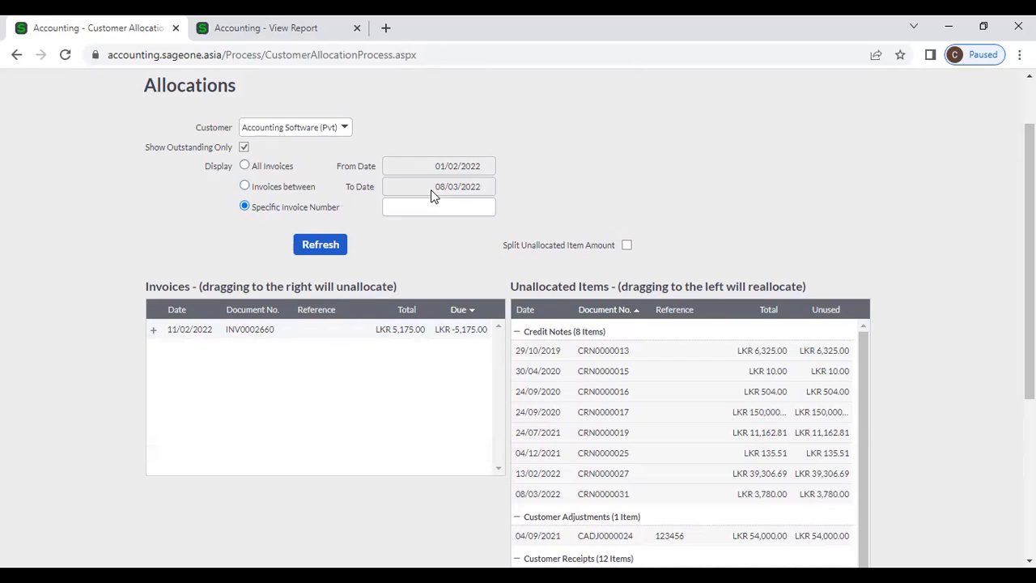
click(406, 213)
click(427, 237)
click(323, 243)
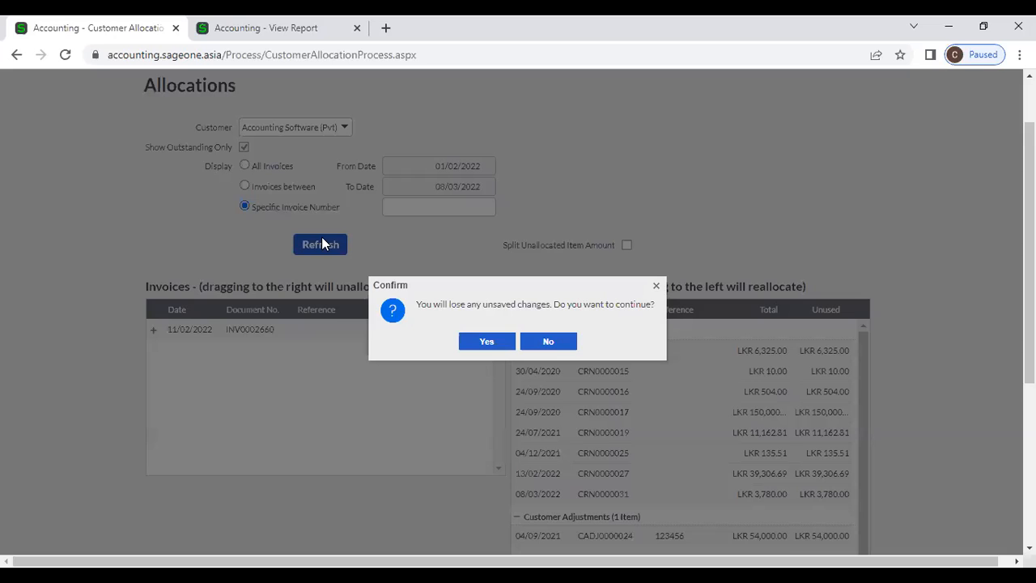
click(541, 343)
Step: Set the display to all invoices and reload the outstanding list, discarding unsaved changes
click(245, 165)
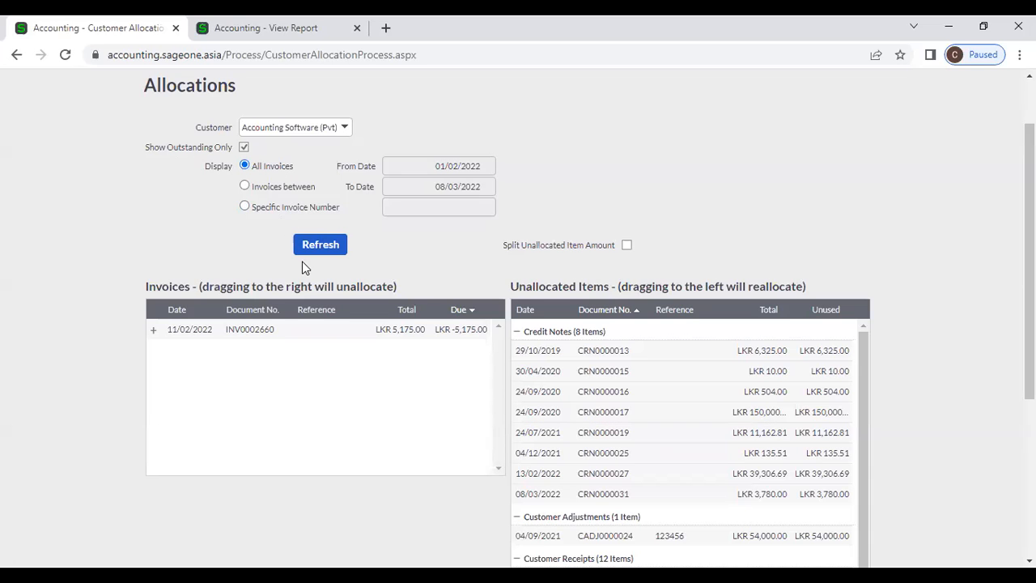
click(306, 245)
click(492, 340)
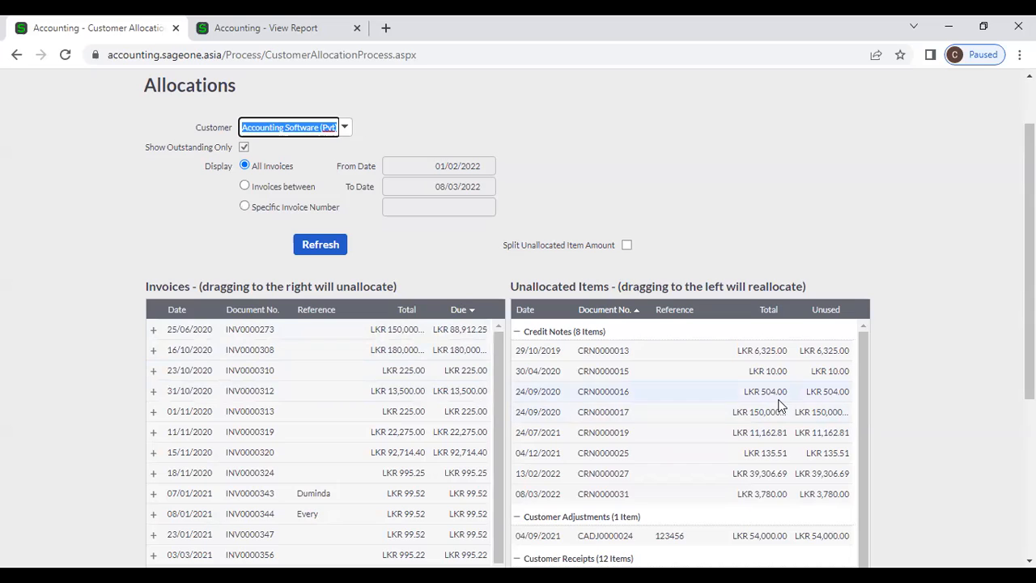
Step: Try allocating receipt RCP0000078 to invoice INV0000313, and return the receipt to the unallocated items
scroll(781, 408, down, 2)
scroll(781, 413, down, 1)
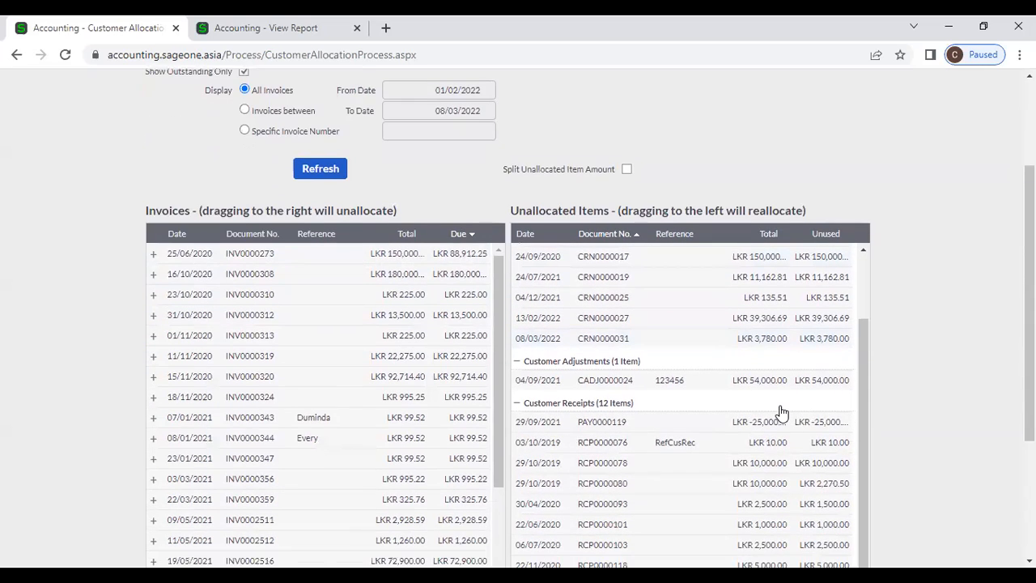
scroll(781, 413, down, 1)
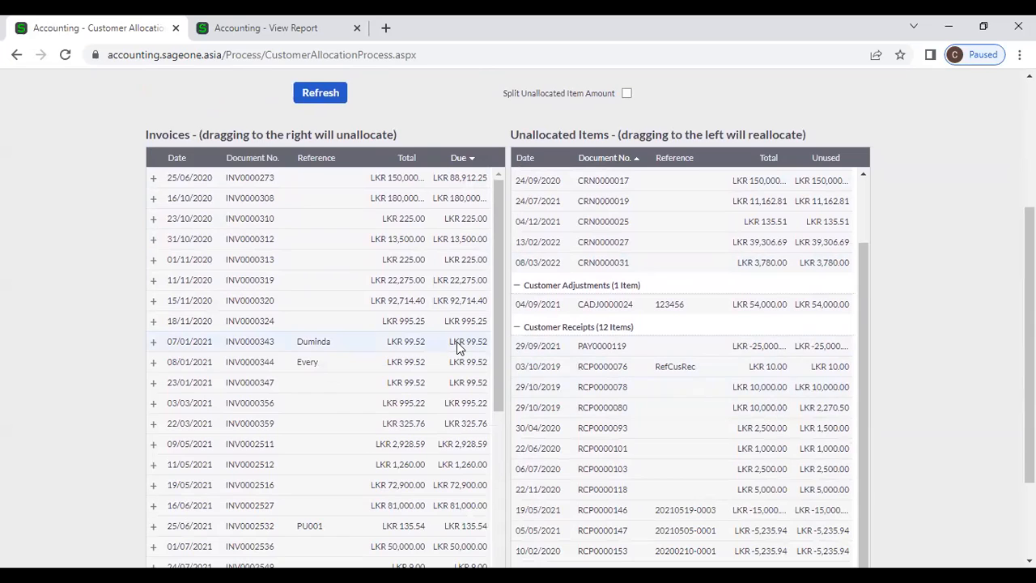
scroll(456, 346, up, 1)
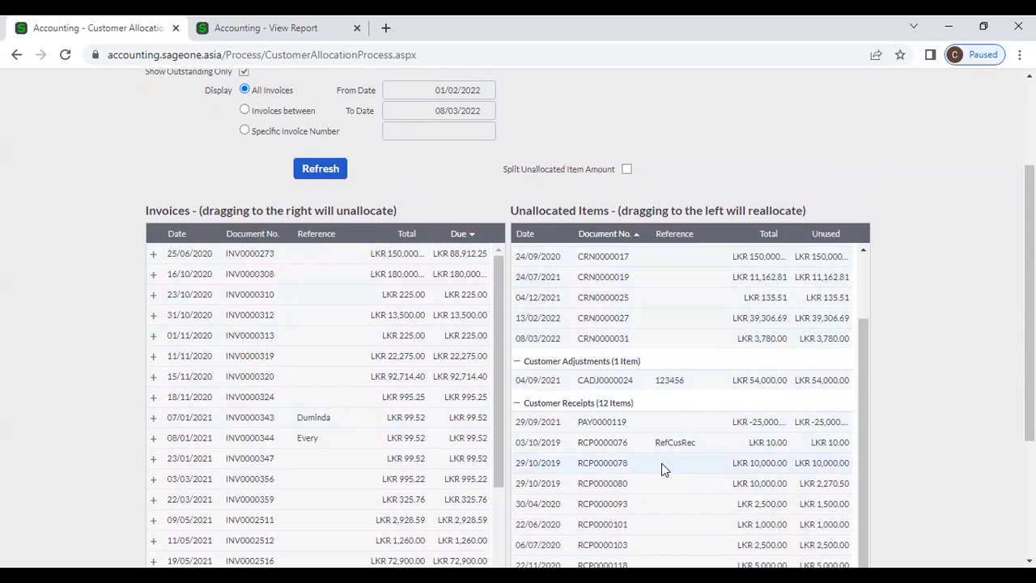
drag(661, 463, 461, 336)
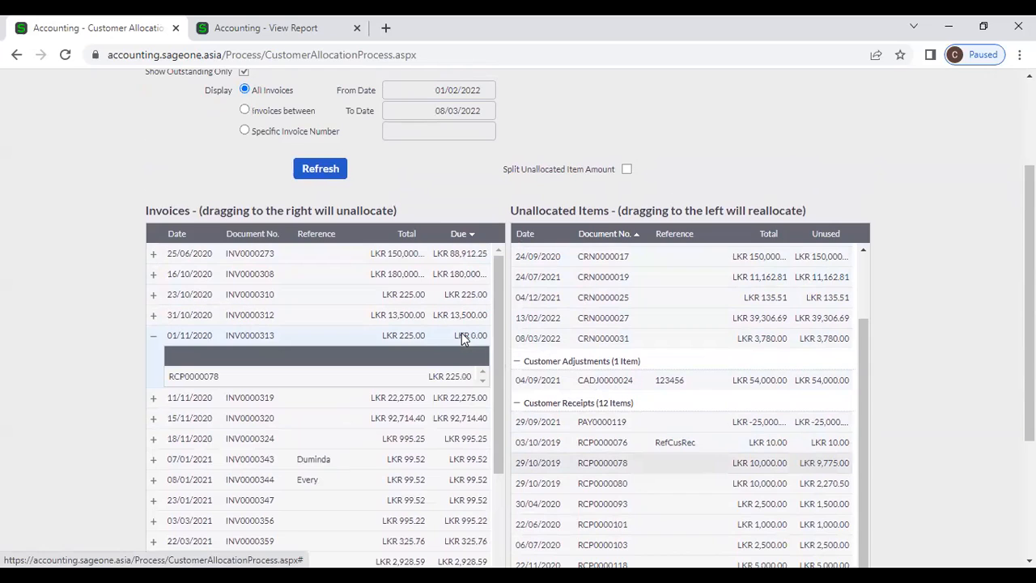
drag(723, 469, 534, 413)
drag(428, 409, 687, 465)
click(153, 370)
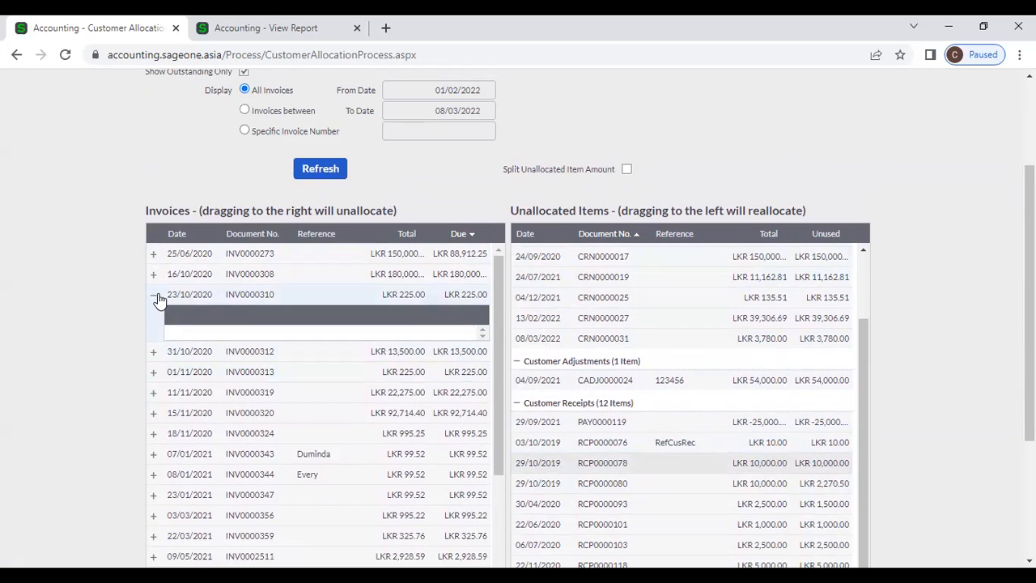
click(154, 296)
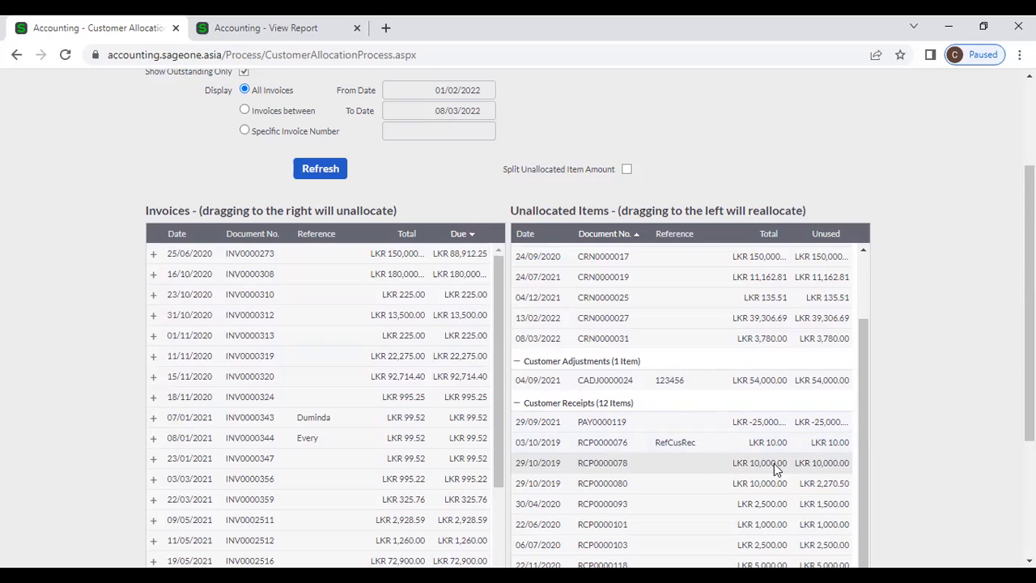
Step: Allocate receipts RCP0000078, RCP0000080 and RCP0000076 to invoice INV0000273
scroll(773, 463, down, 1)
drag(668, 390, 453, 176)
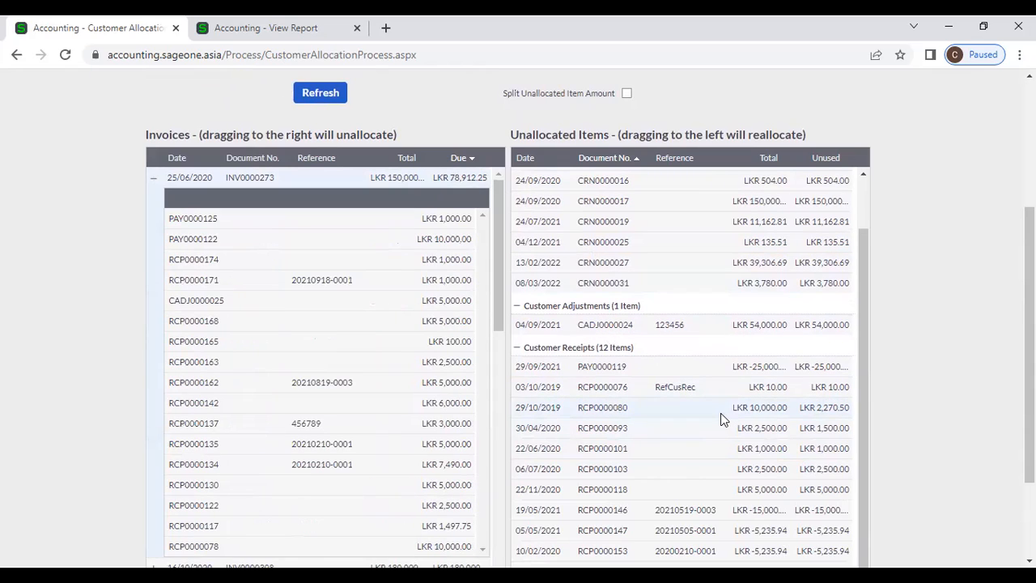
drag(722, 419, 455, 183)
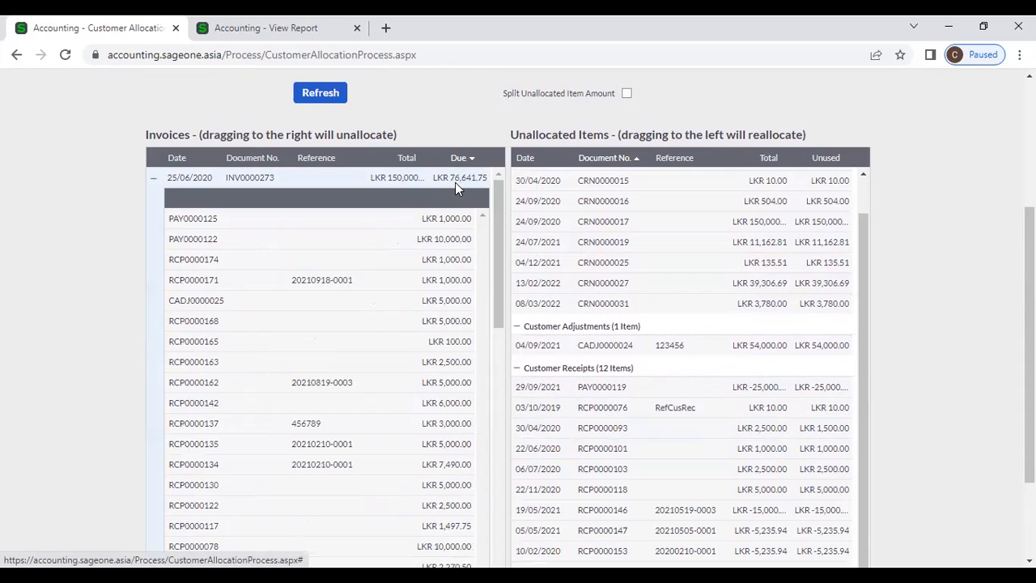
drag(620, 407, 429, 185)
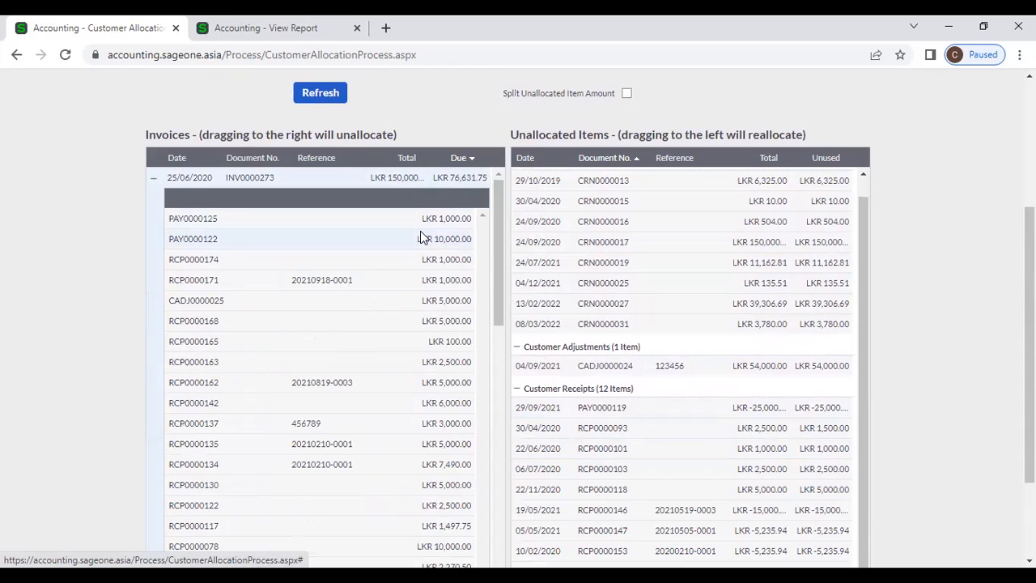
Step: Unallocate PAY0000122 and receipt RCP0000078 from invoice INV0000273, and collapse the invoice's allocation details
drag(442, 242, 615, 348)
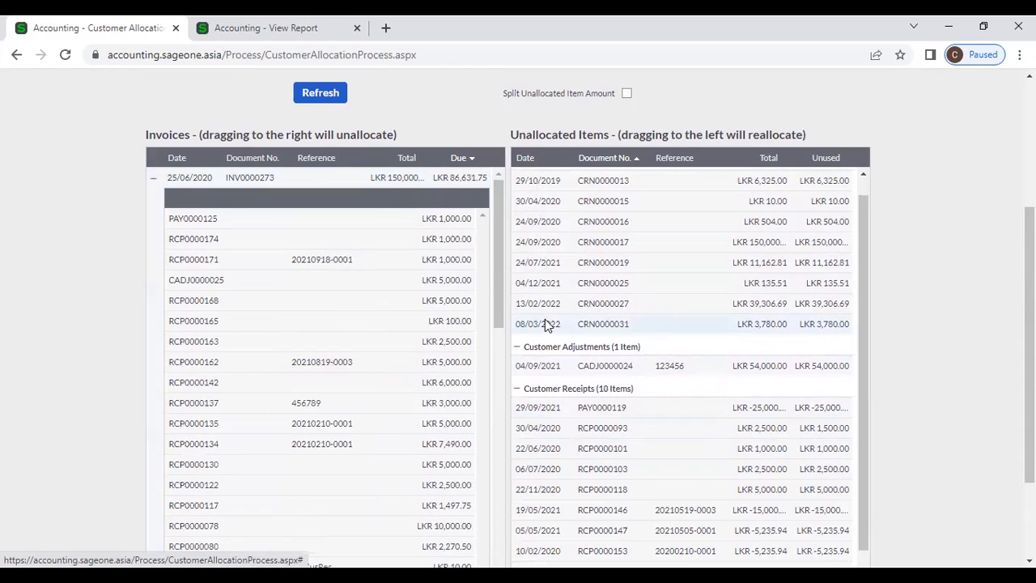
click(151, 179)
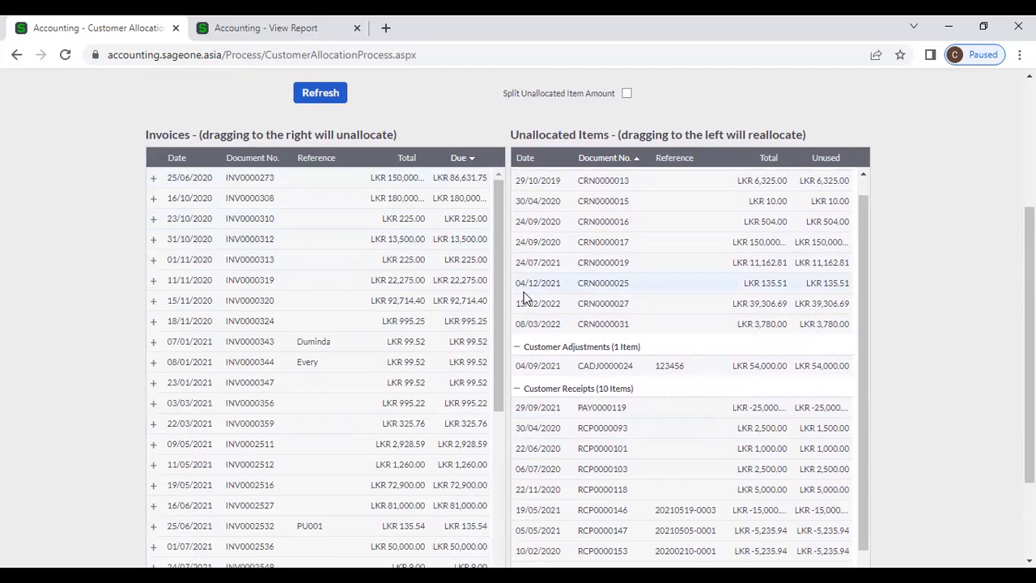
click(151, 178)
scroll(337, 322, down, 1)
scroll(347, 336, down, 3)
scroll(398, 323, up, 1)
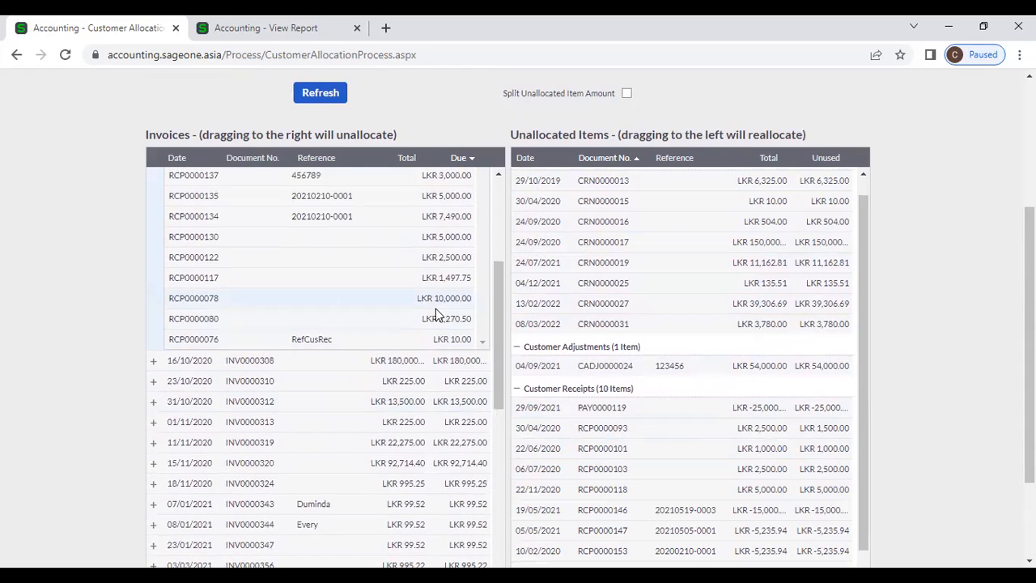
drag(437, 296, 642, 380)
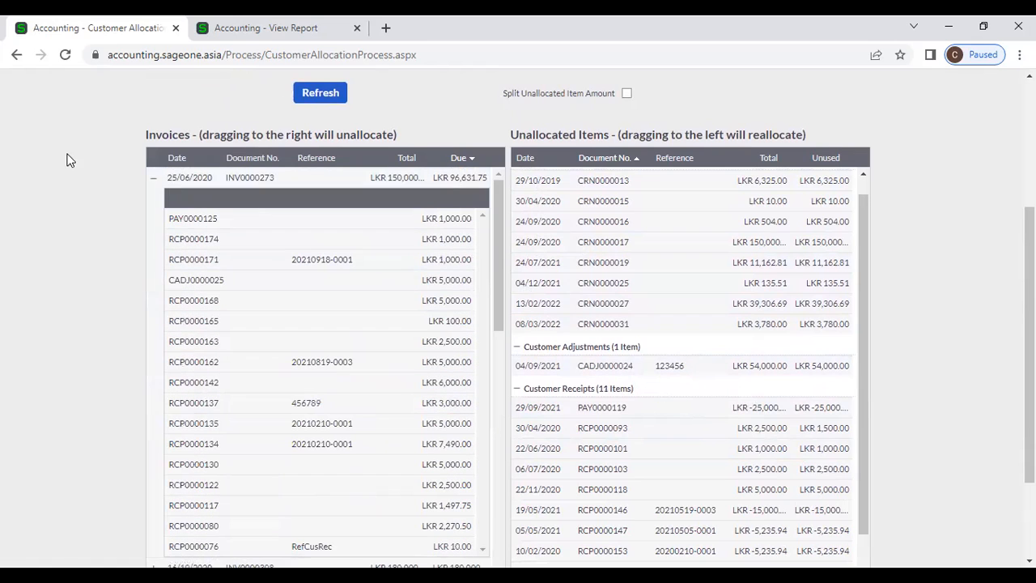
click(153, 178)
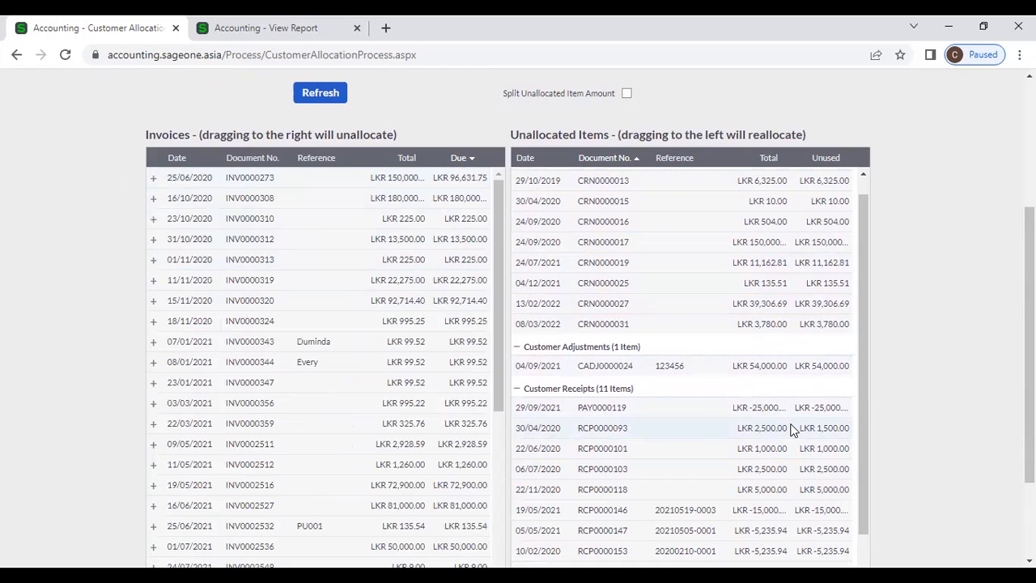
Step: Examine the unallocated customer receipts, including the returned PAY0000122 and RCP0000078, alongside the outstanding invoices
scroll(793, 437, down, 1)
scroll(837, 500, down, 1)
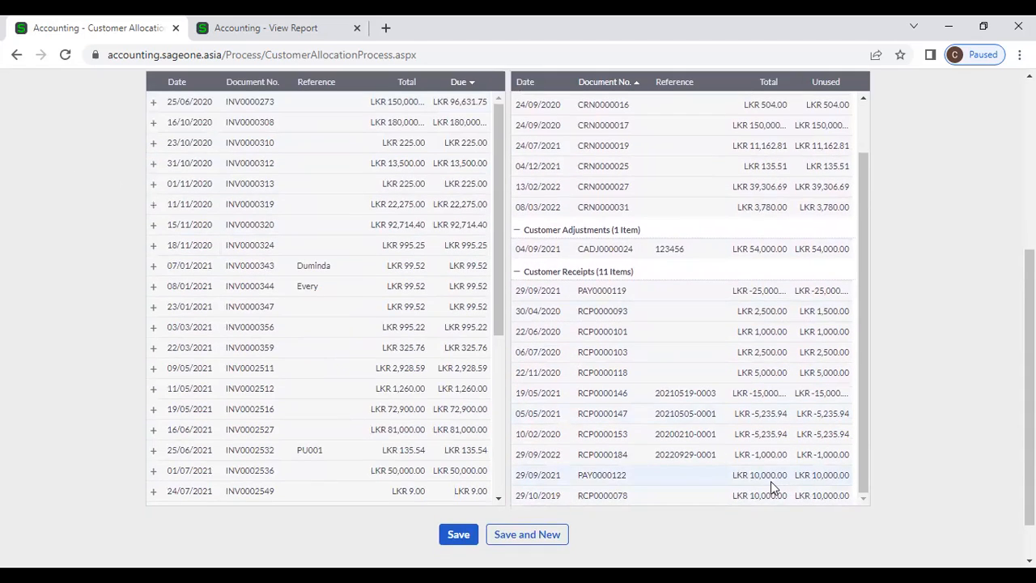
scroll(771, 481, up, 1)
scroll(771, 481, down, 1)
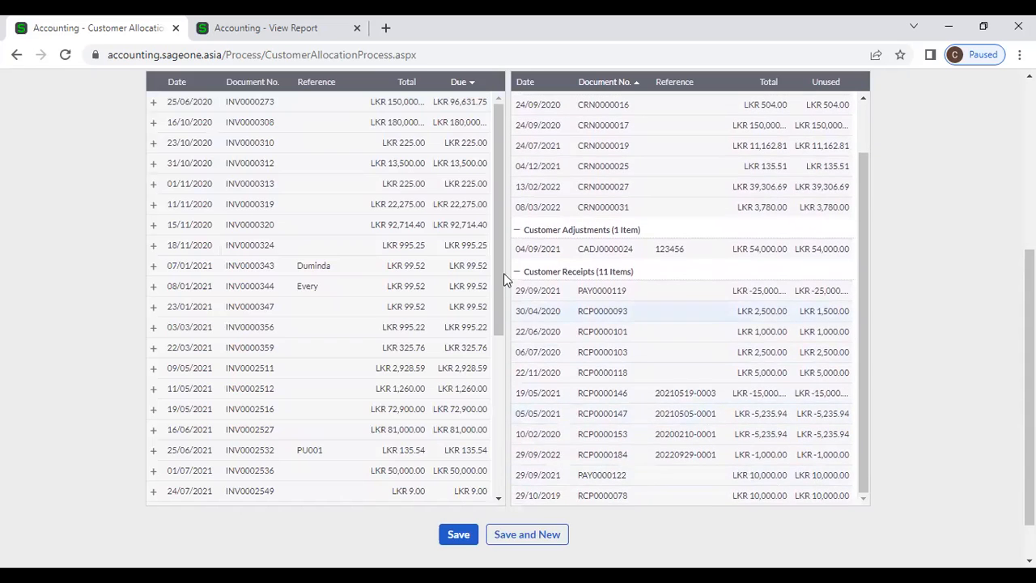
scroll(492, 259, up, 1)
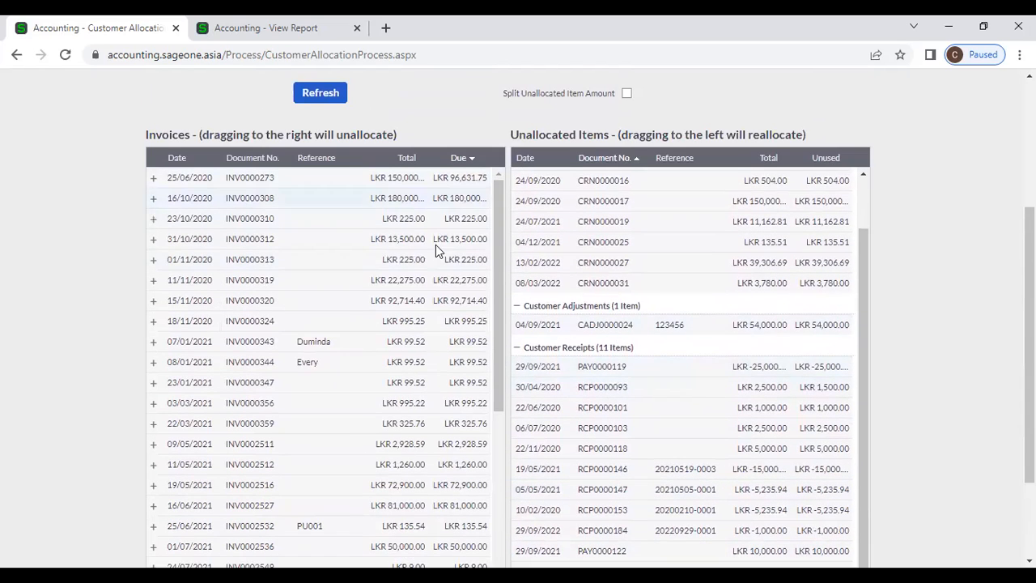
scroll(666, 369, down, 2)
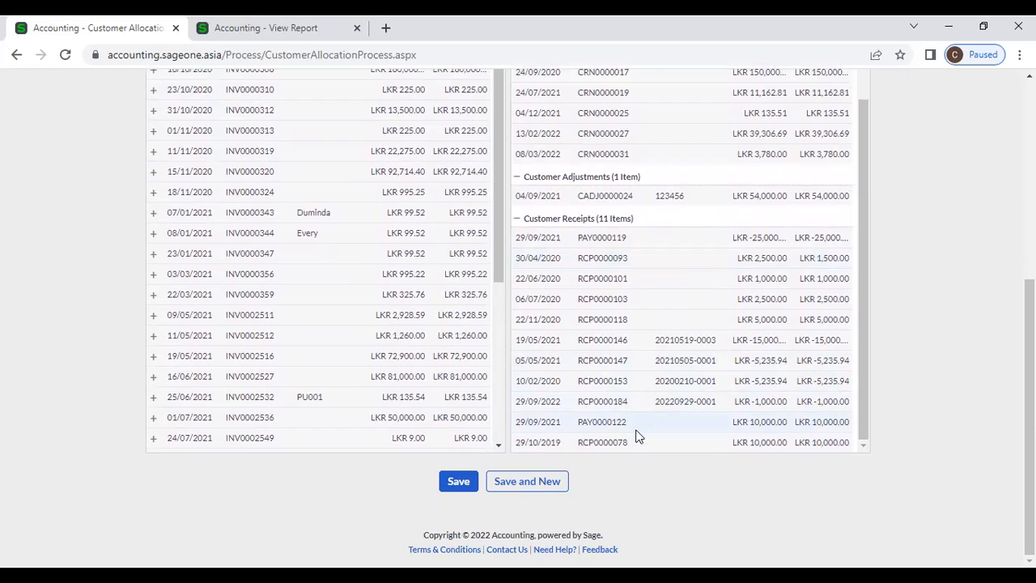
drag(631, 439, 932, 347)
scroll(931, 348, up, 2)
scroll(786, 488, down, 1)
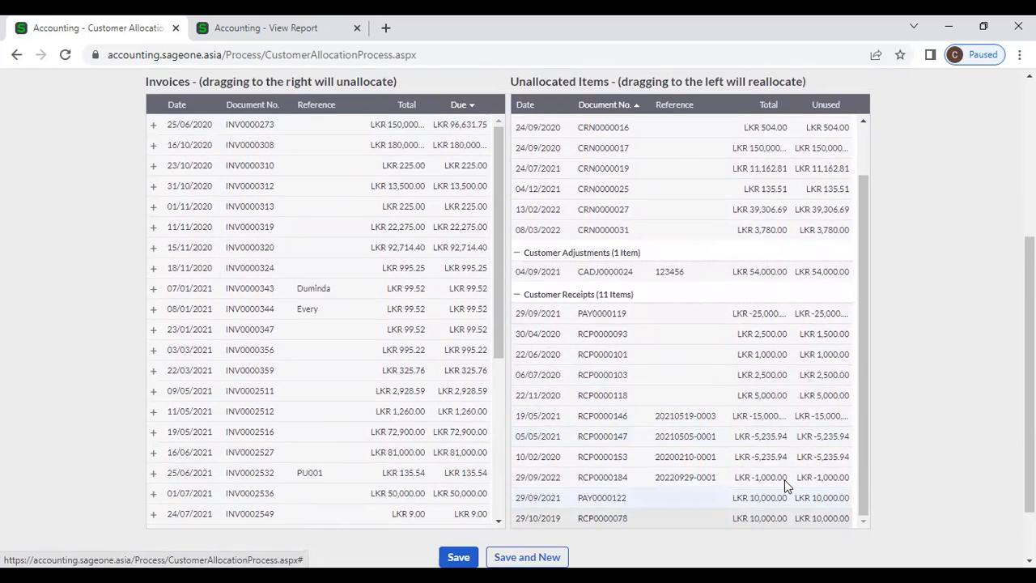
Step: Try allocating PAY0000122 to invoice INV0000273, return it to the unallocated items, and collapse the invoice's details
drag(783, 492, 461, 120)
scroll(424, 442, down, 3)
drag(432, 364, 719, 485)
scroll(305, 174, up, 1)
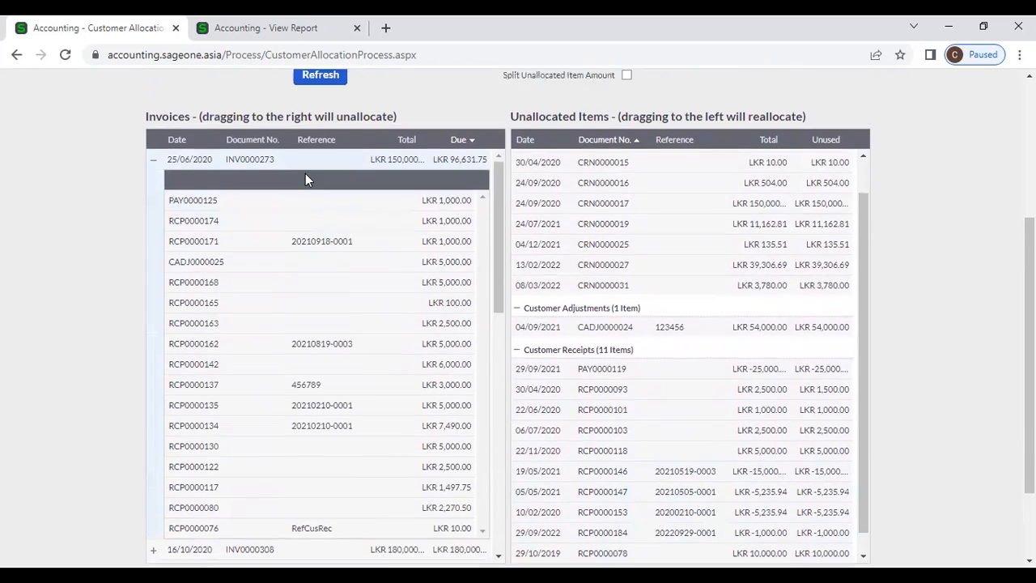
click(153, 201)
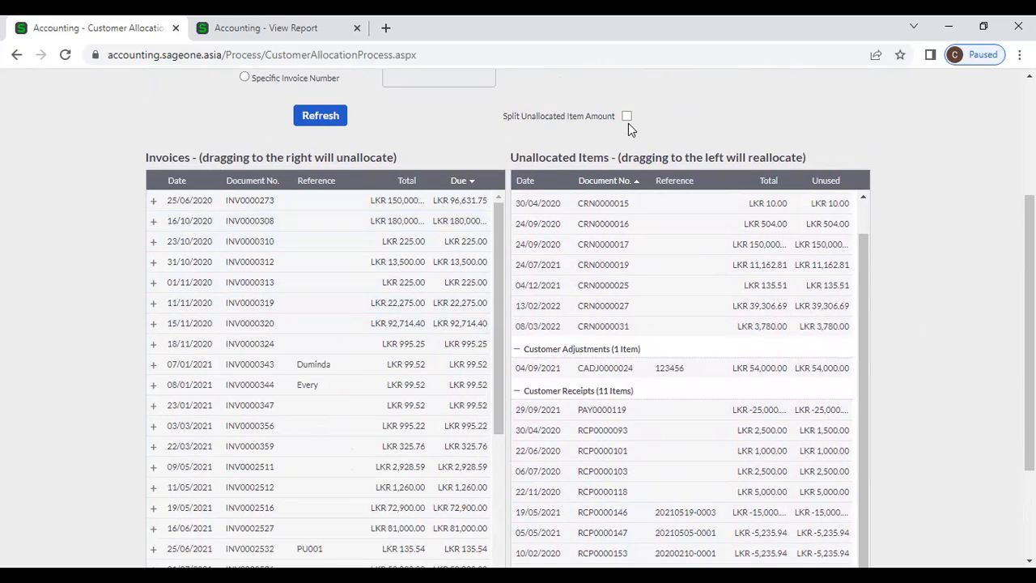
Step: Turn on splitting of unallocated item amounts and allocate LKR 5,000 of receipt RCP0000078 to invoice INV0000273
scroll(642, 141, down, 1)
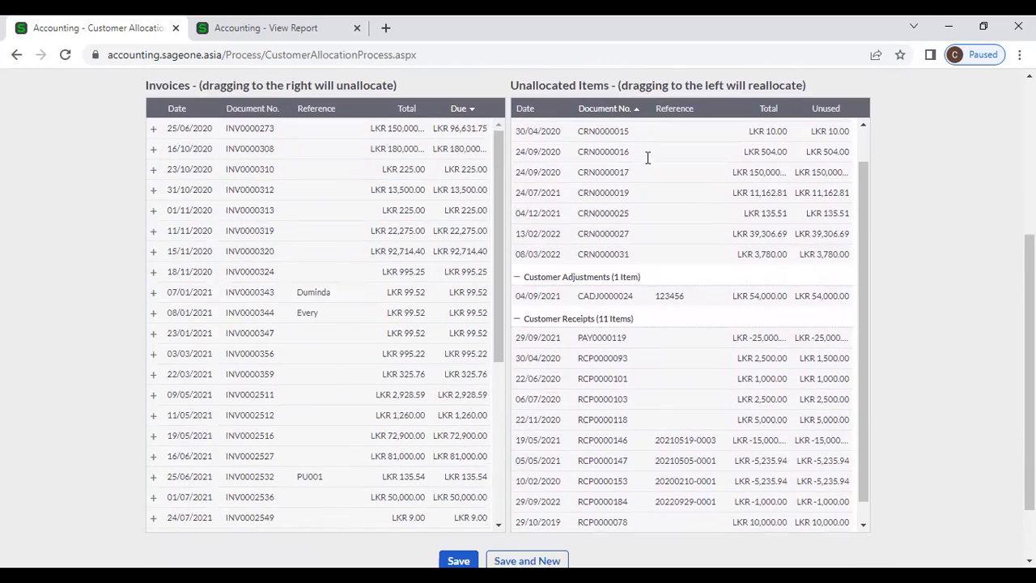
drag(731, 497, 438, 128)
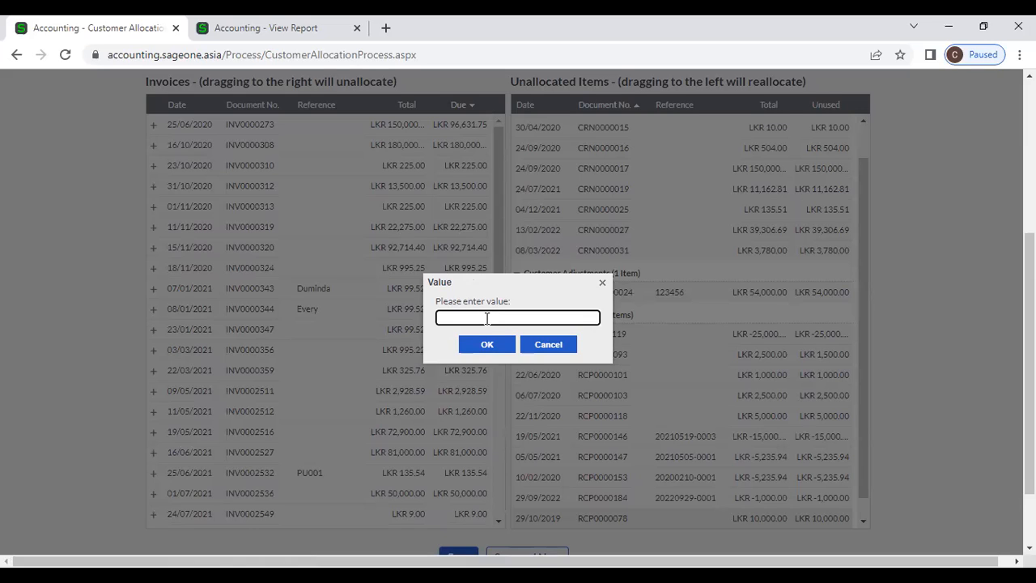
text(5000)
click(489, 345)
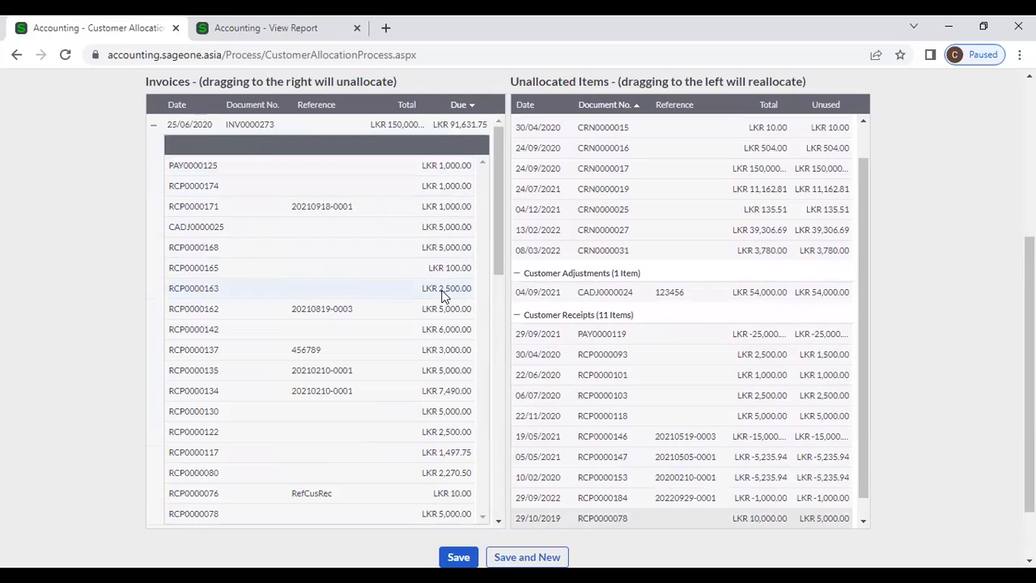
Step: Allocate LKR 5,000 of receipt RCP0000078 to invoice INV0000308
scroll(444, 293, down, 1)
scroll(443, 307, down, 2)
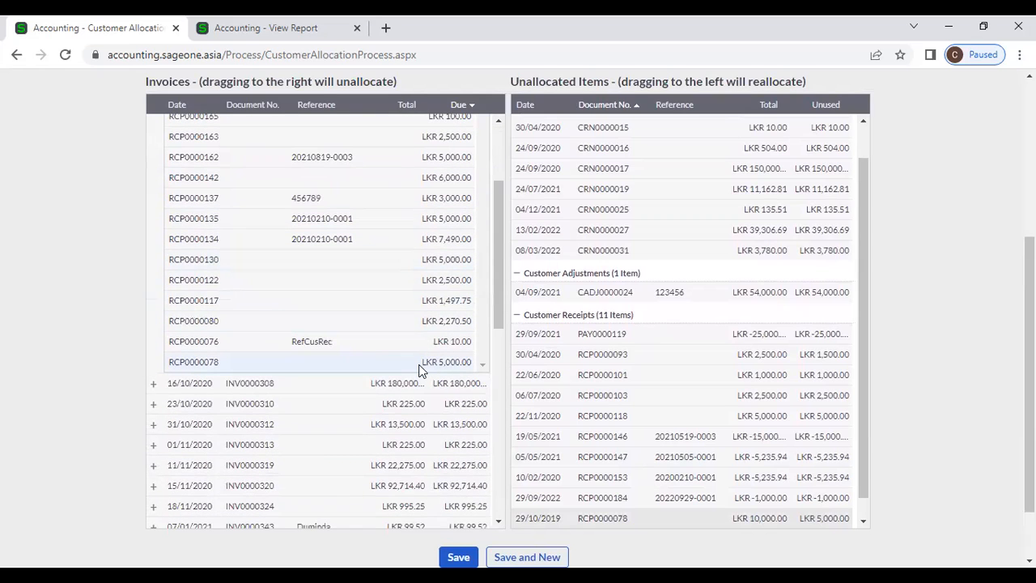
scroll(421, 371, down, 3)
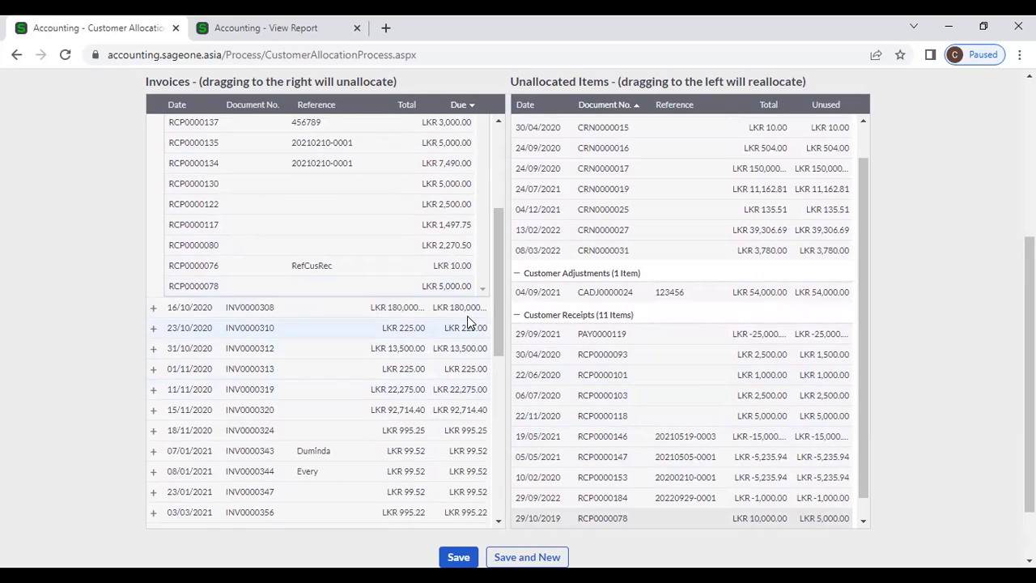
drag(792, 498, 473, 325)
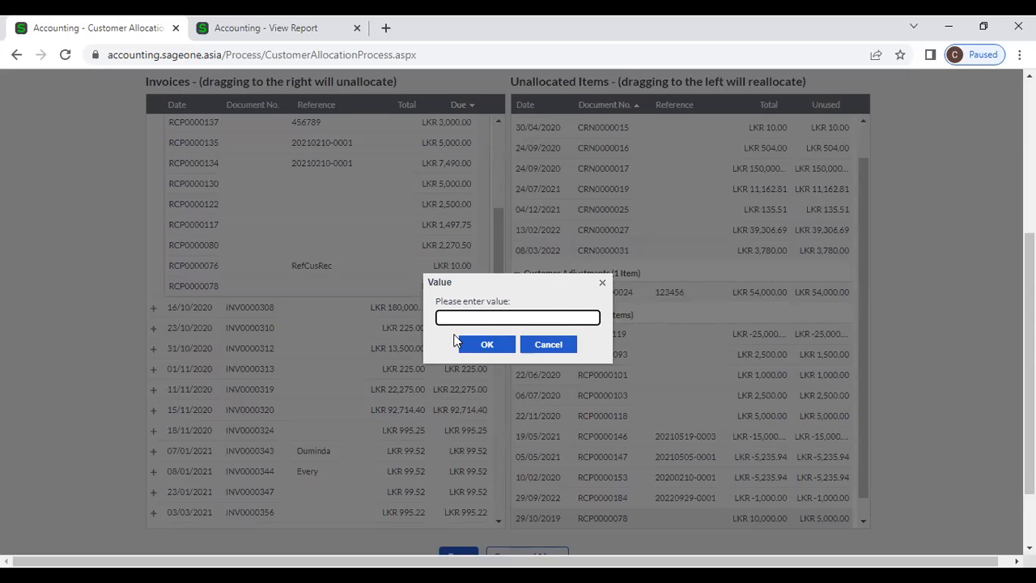
text(5000)
click(497, 344)
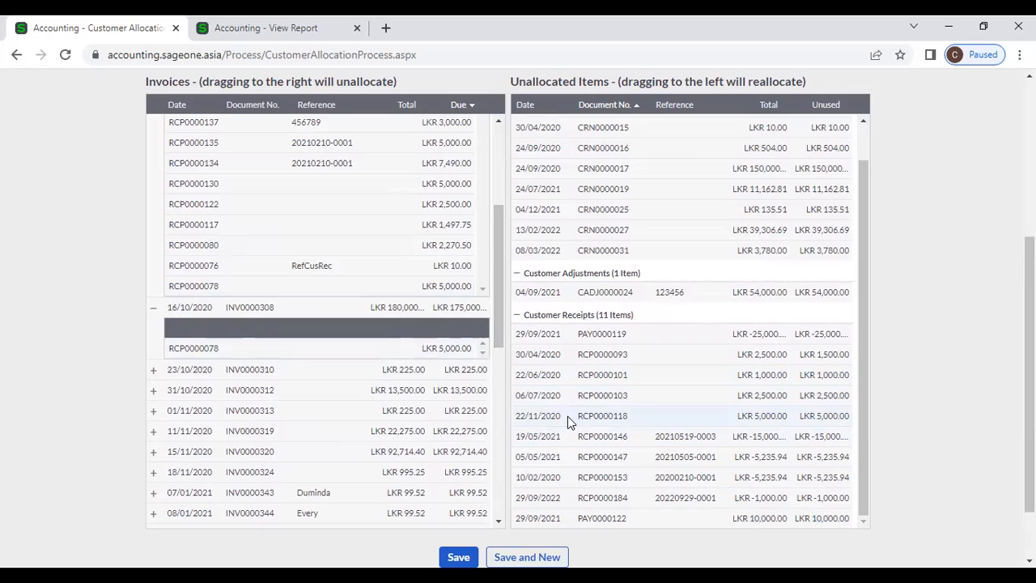
Step: Collapse the allocation details of invoices INV0000273 and INV0000308 in the invoice list
scroll(567, 416, up, 2)
scroll(890, 310, up, 2)
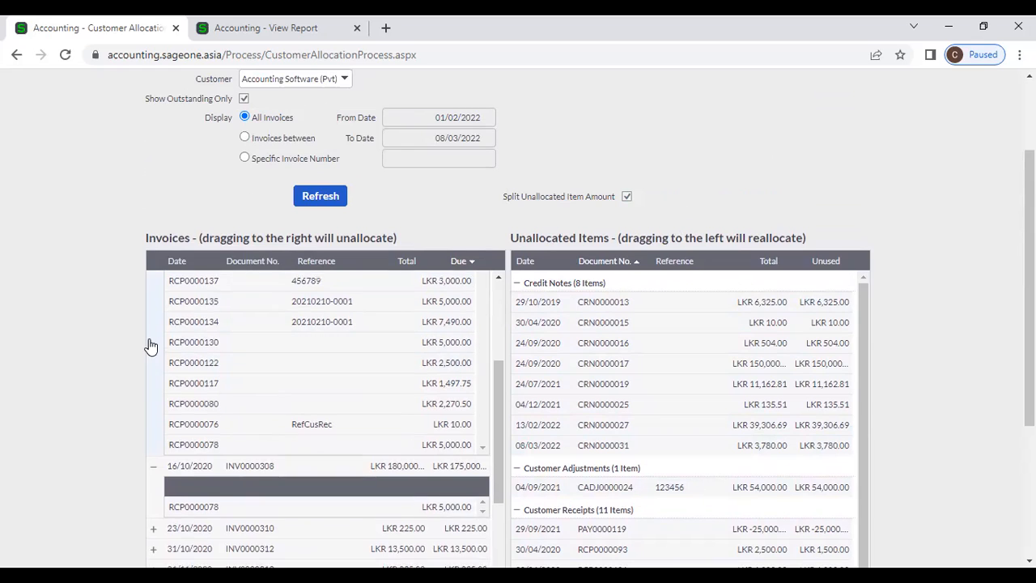
scroll(148, 323, up, 3)
click(152, 283)
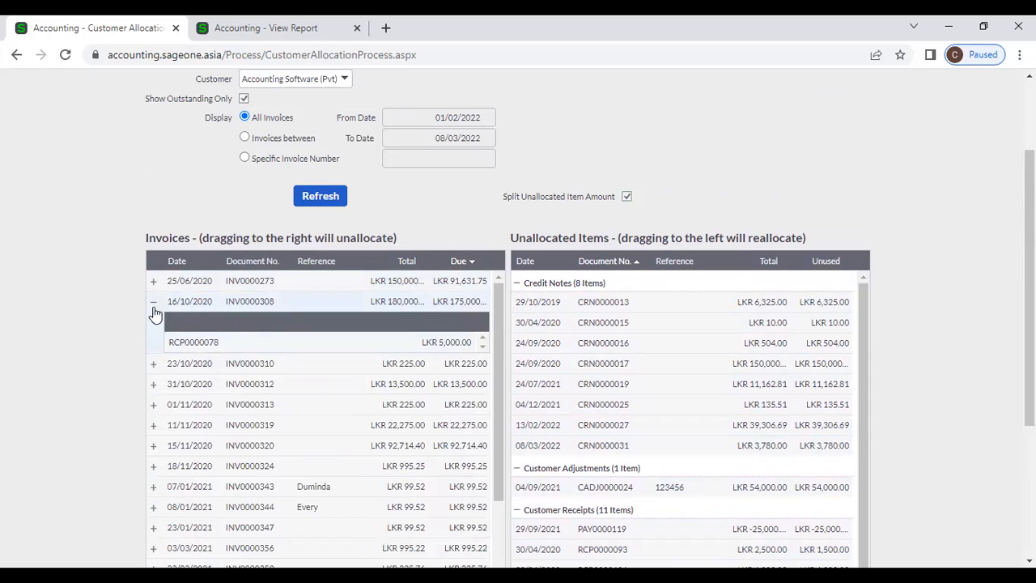
click(154, 304)
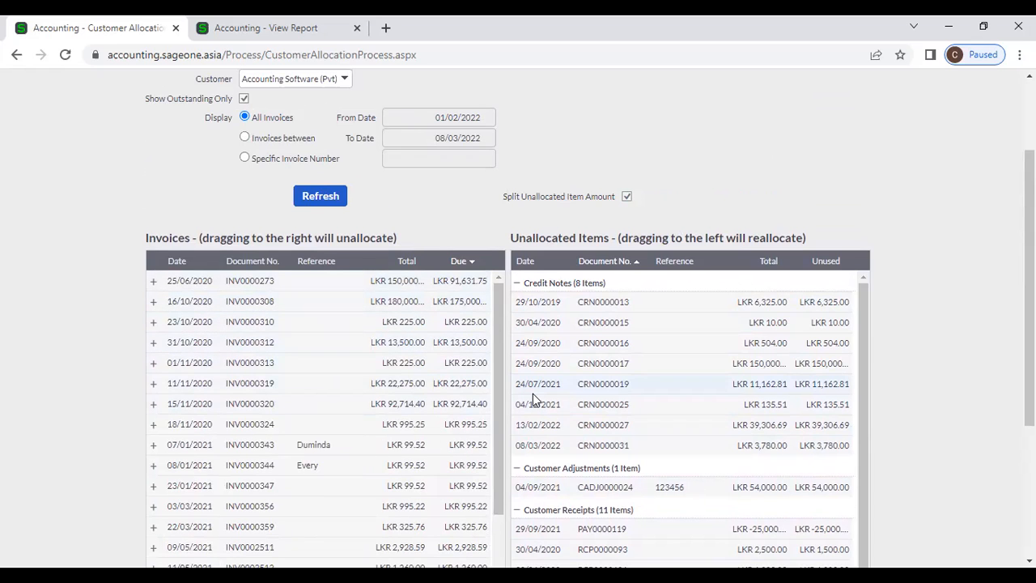
Step: Allocate LKR 4,000 of PAY0000122 to invoice INV0000319
scroll(533, 393, down, 1)
scroll(913, 457, down, 2)
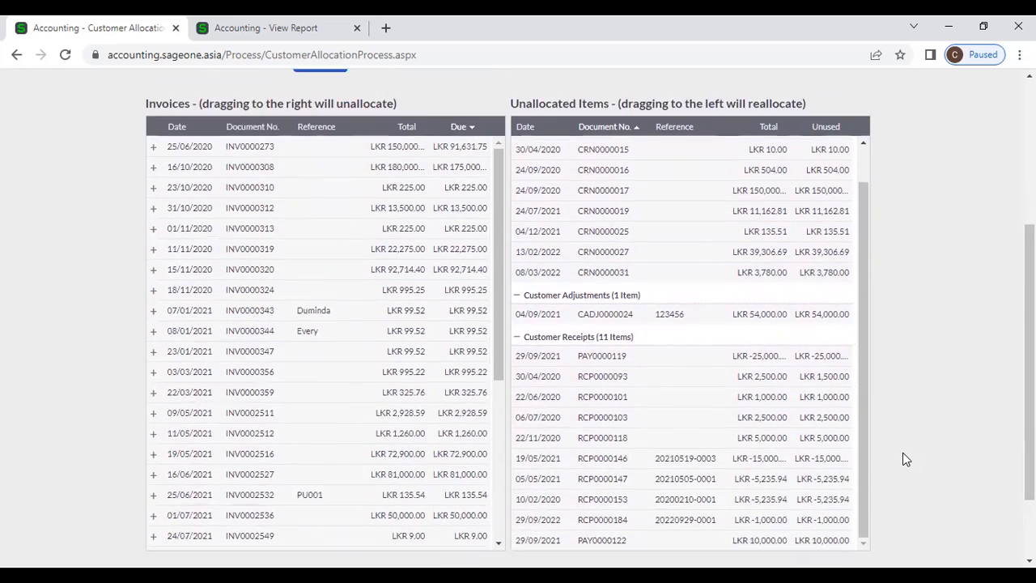
drag(855, 490, 458, 231)
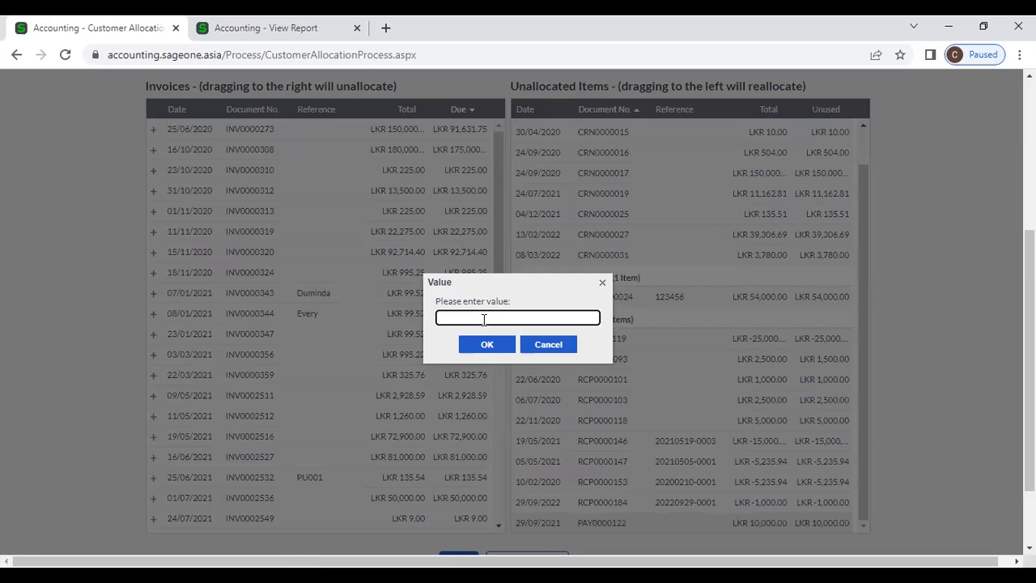
text(4000)
click(500, 346)
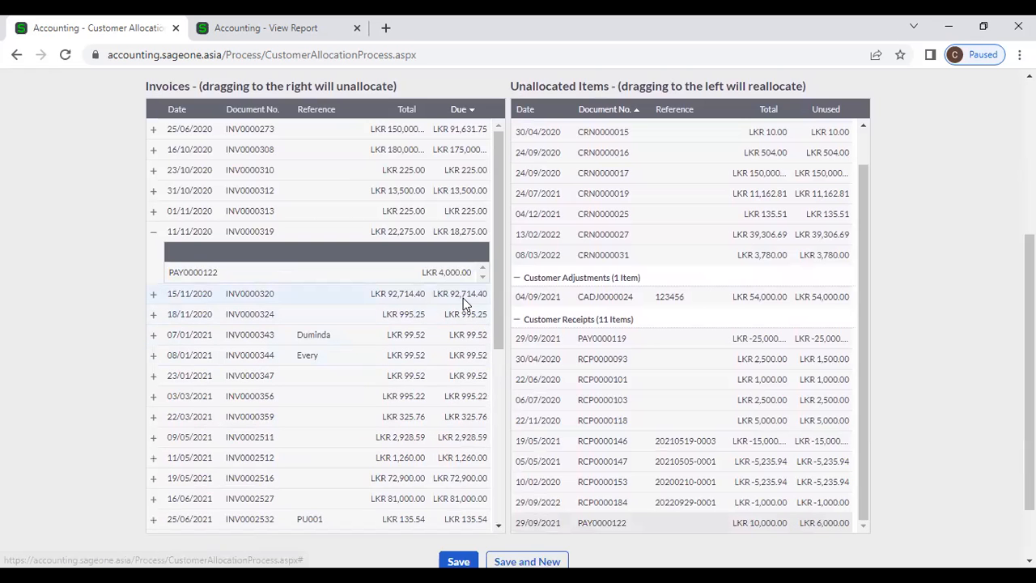
Step: Allocate LKR 6,000 of PAY0000122 to invoice INV0000320
drag(701, 489, 454, 283)
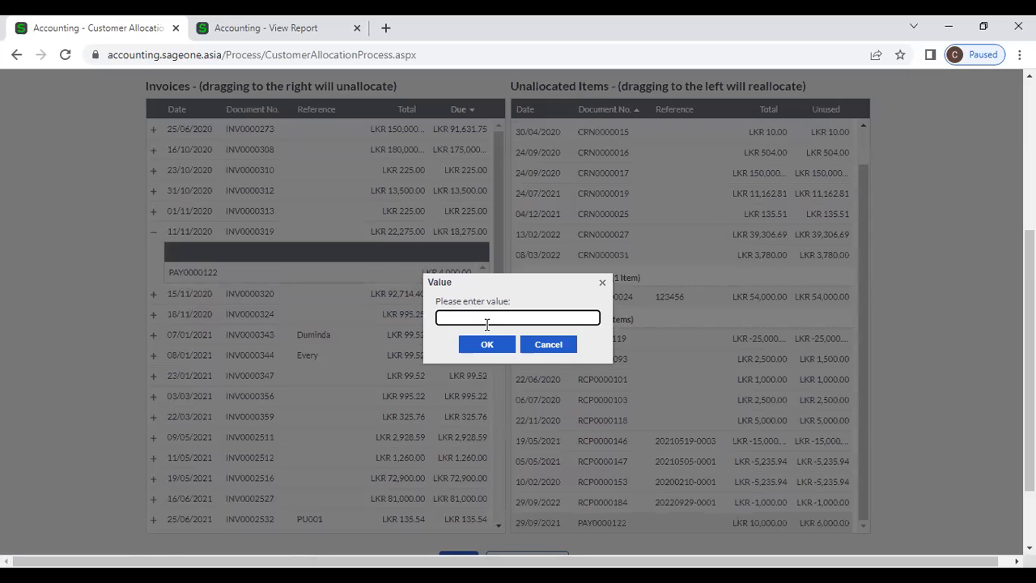
text(6000)
click(487, 340)
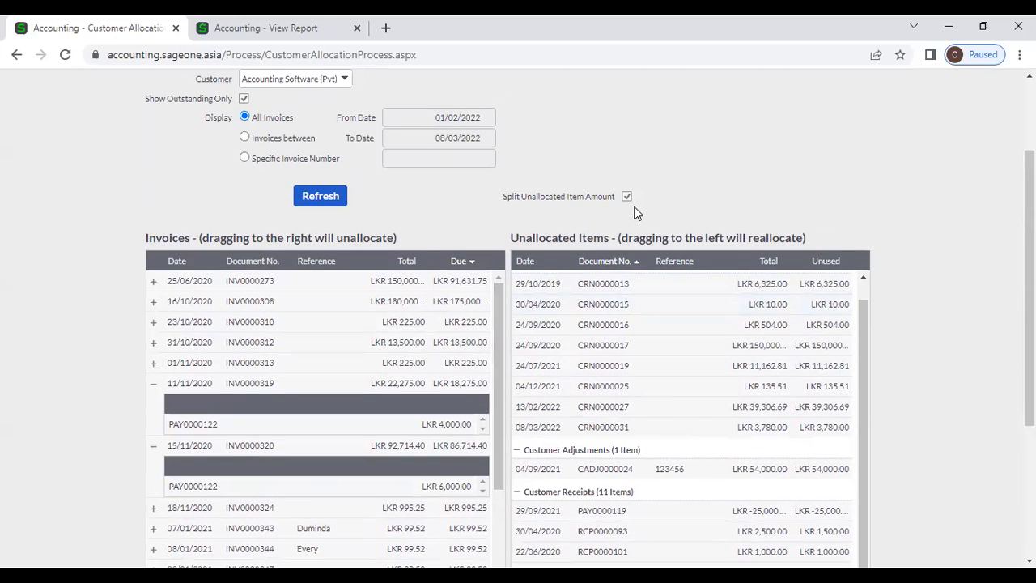
Step: Review the split allocations, the save options, and the remaining outstanding invoices and unallocated items
scroll(632, 231, down, 3)
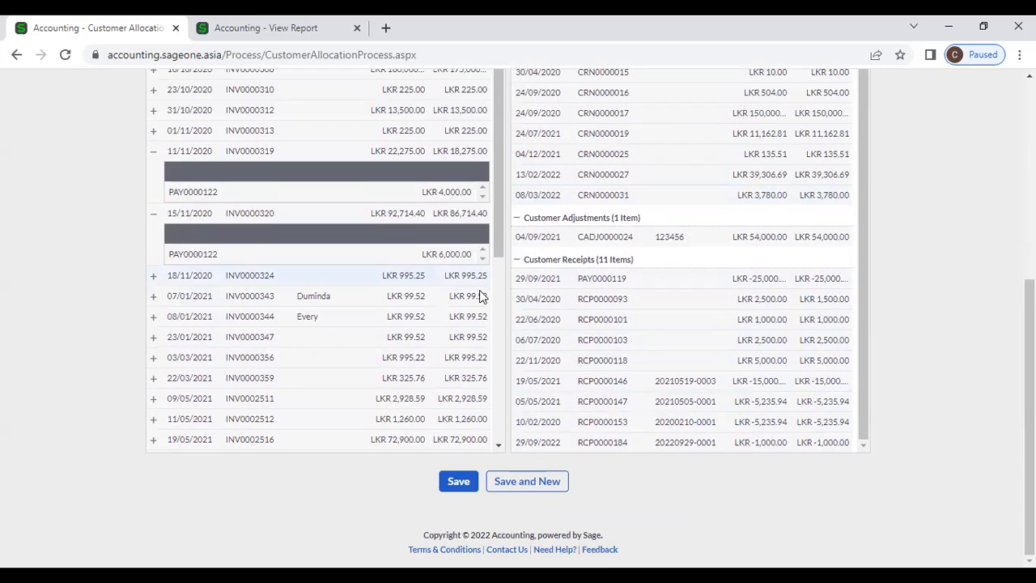
scroll(437, 142, up, 3)
scroll(439, 173, down, 3)
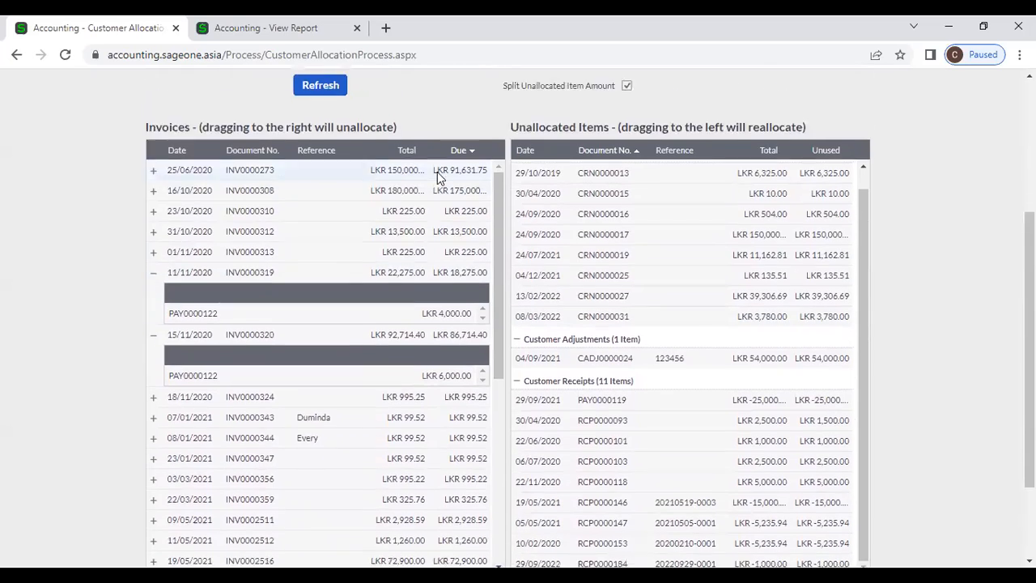
click(456, 480)
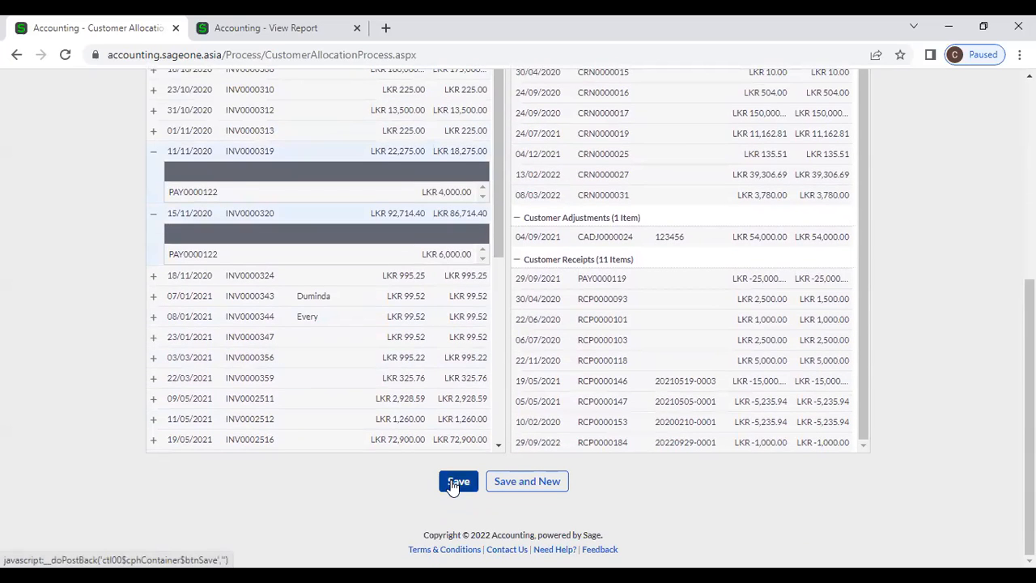
scroll(409, 423, up, 4)
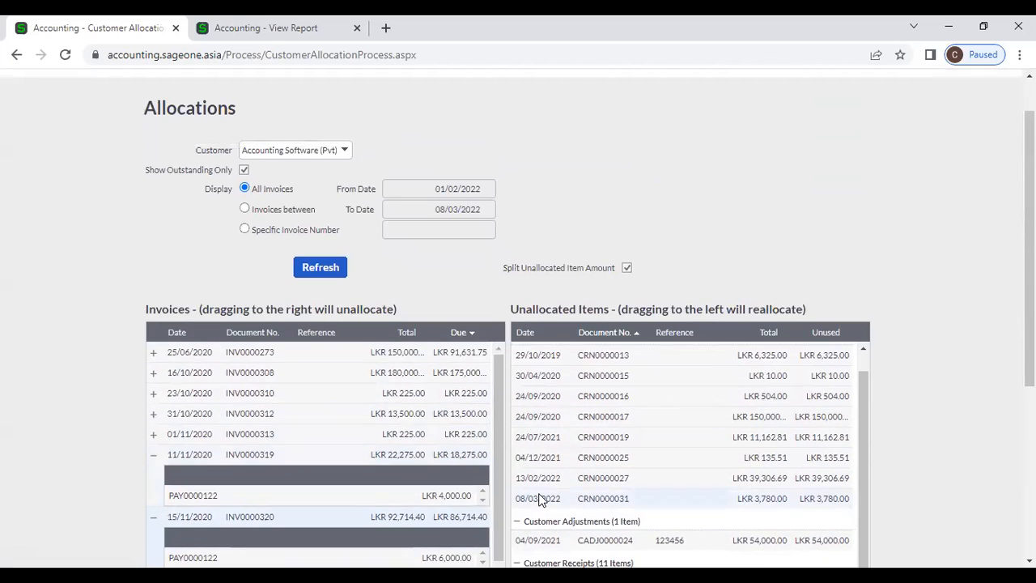
click(687, 253)
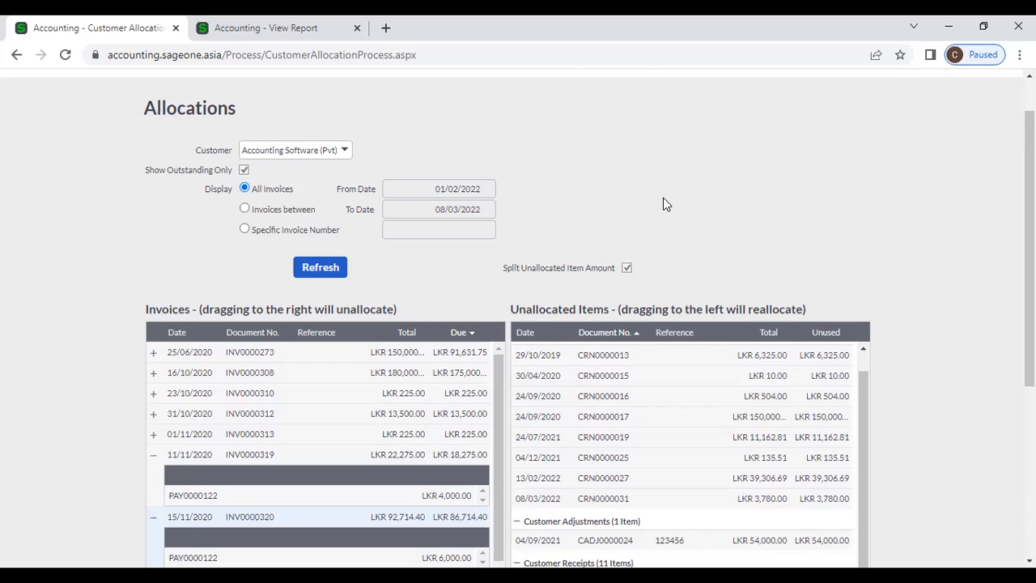
scroll(663, 198, up, 1)
mouse_move(172, 118)
mouse_move(168, 172)
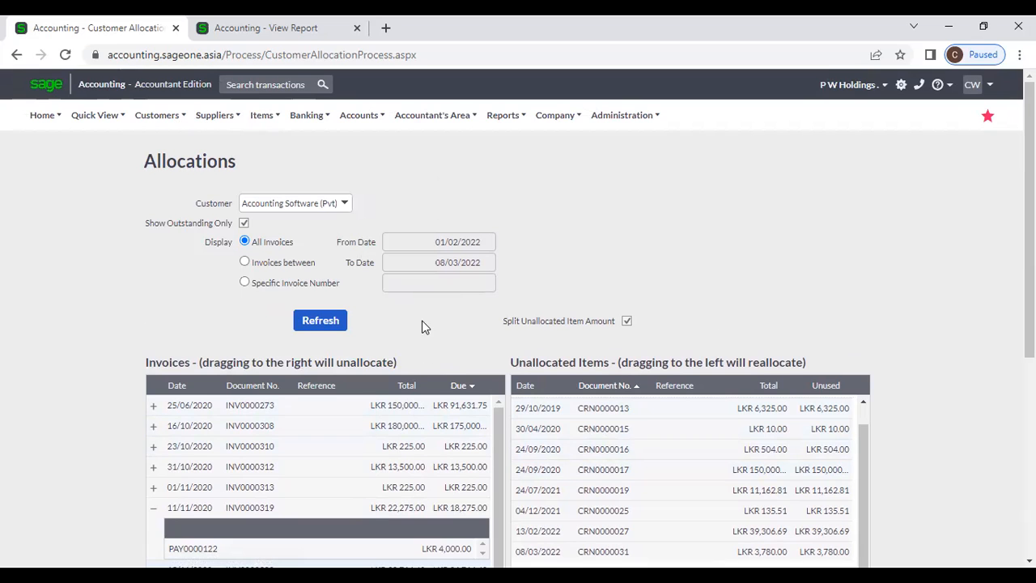
scroll(422, 320, down, 2)
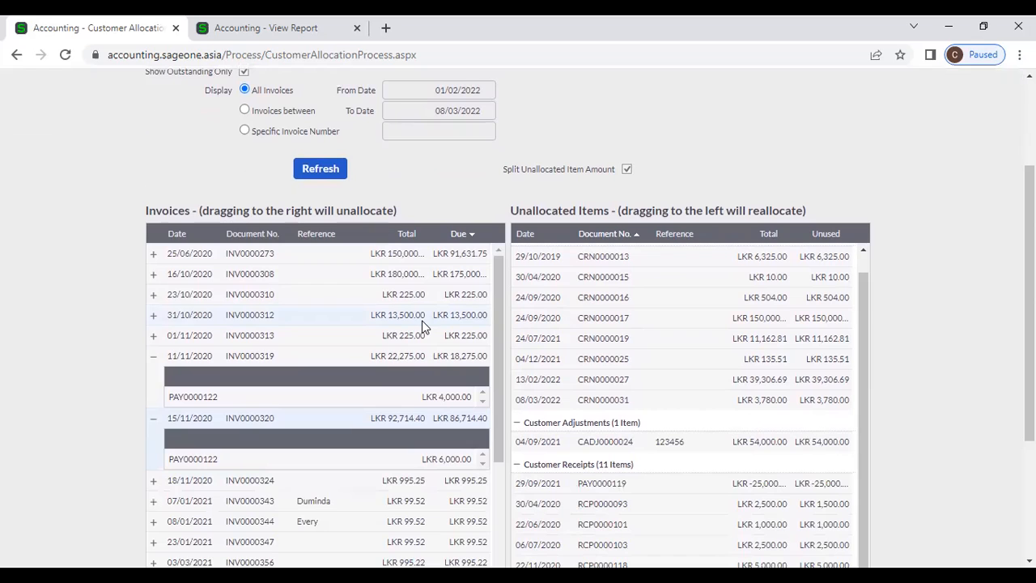
scroll(422, 324, down, 5)
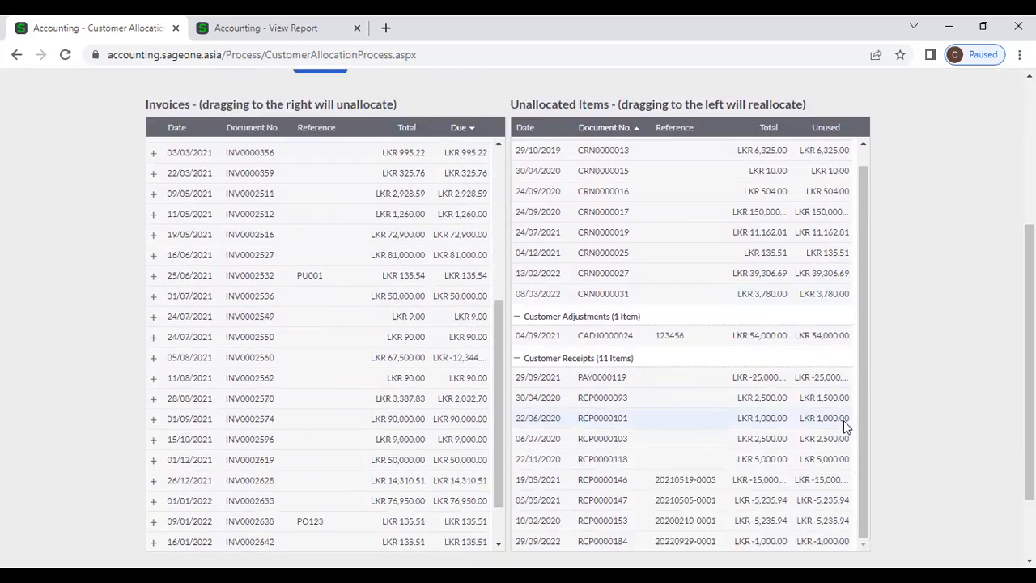
Step: Load the allocations of customer ABC, discarding the unsaved allocation changes of the previous customer
scroll(843, 427, down, 2)
scroll(354, 308, up, 10)
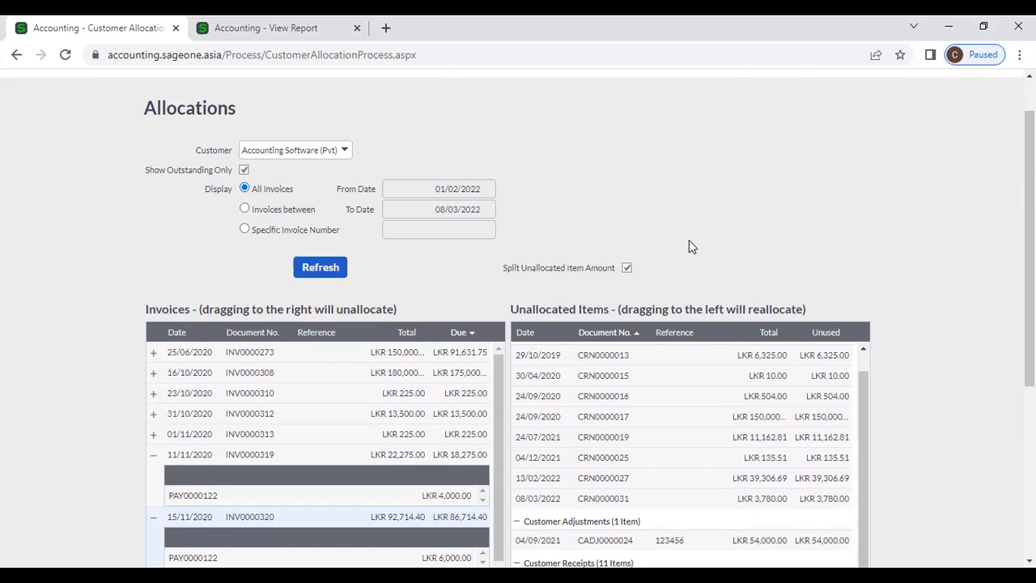
click(345, 151)
click(301, 233)
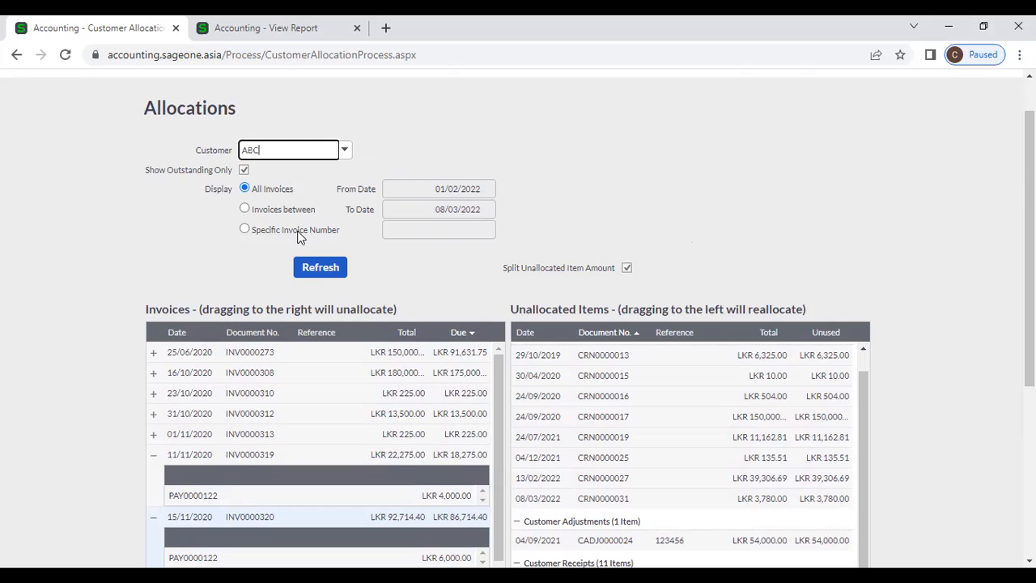
click(320, 270)
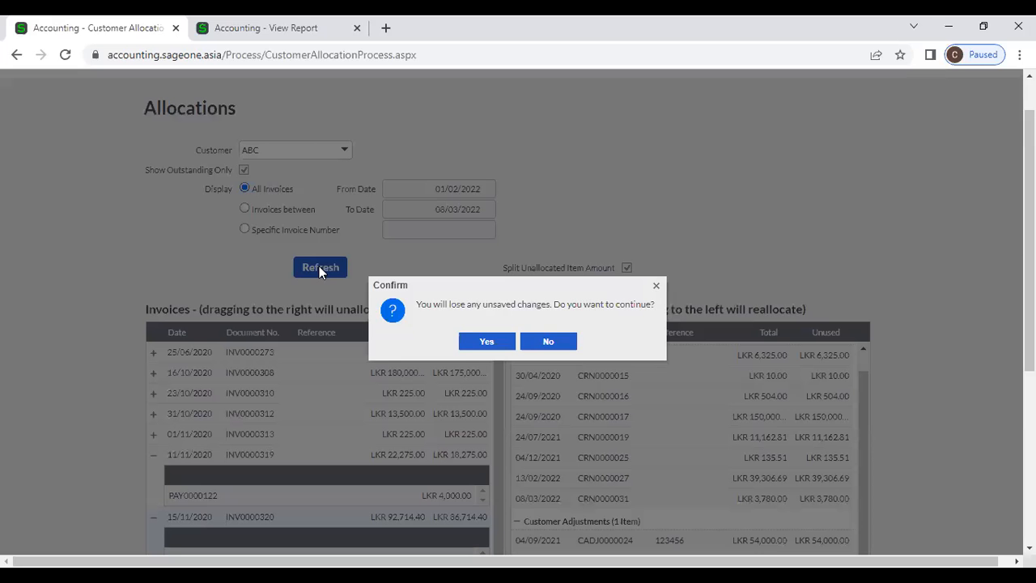
click(494, 340)
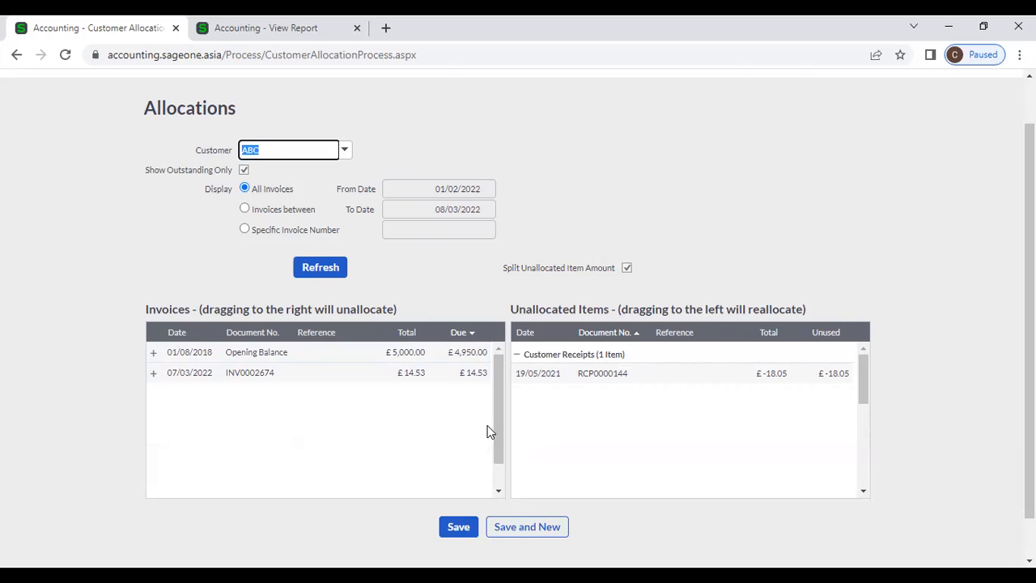
scroll(485, 426, up, 1)
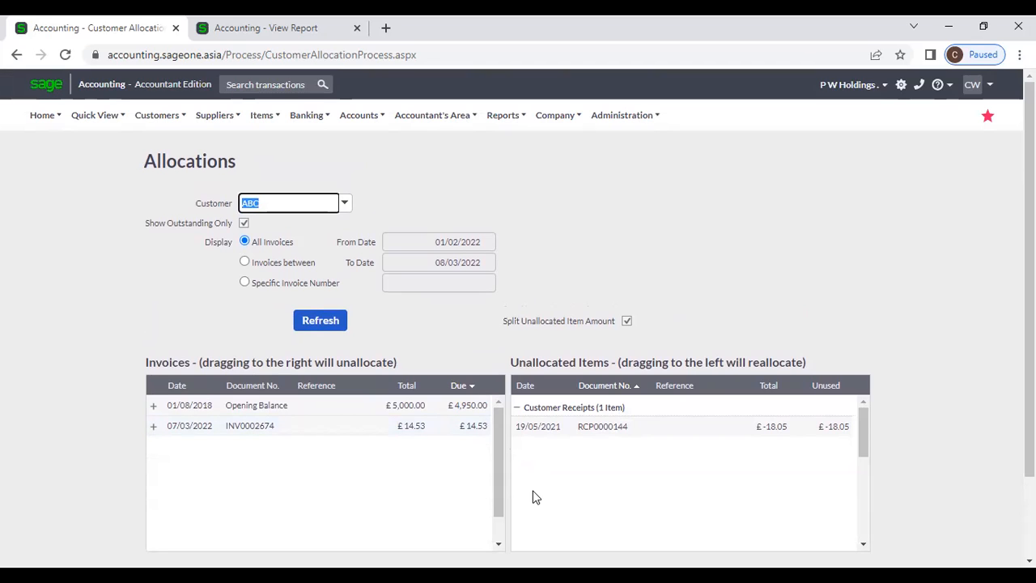
Step: Open the list of customer adjustments from the customer transactions
click(162, 118)
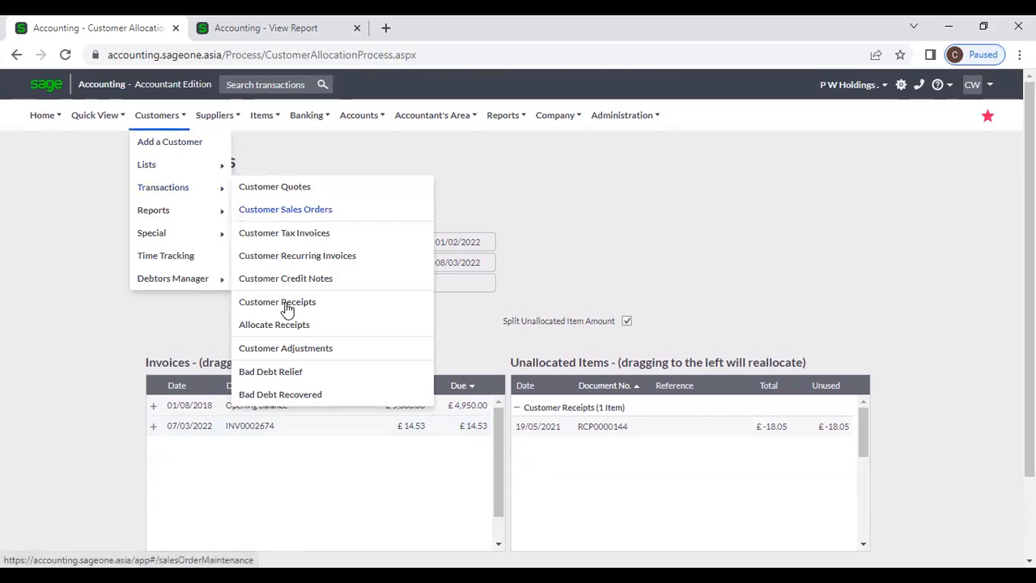
click(285, 352)
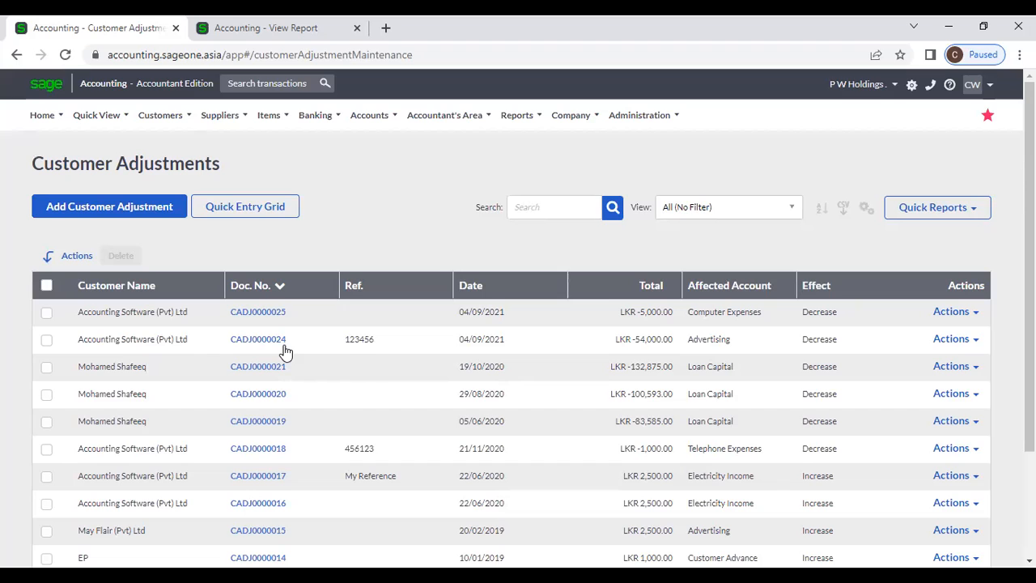
mouse_move(167, 118)
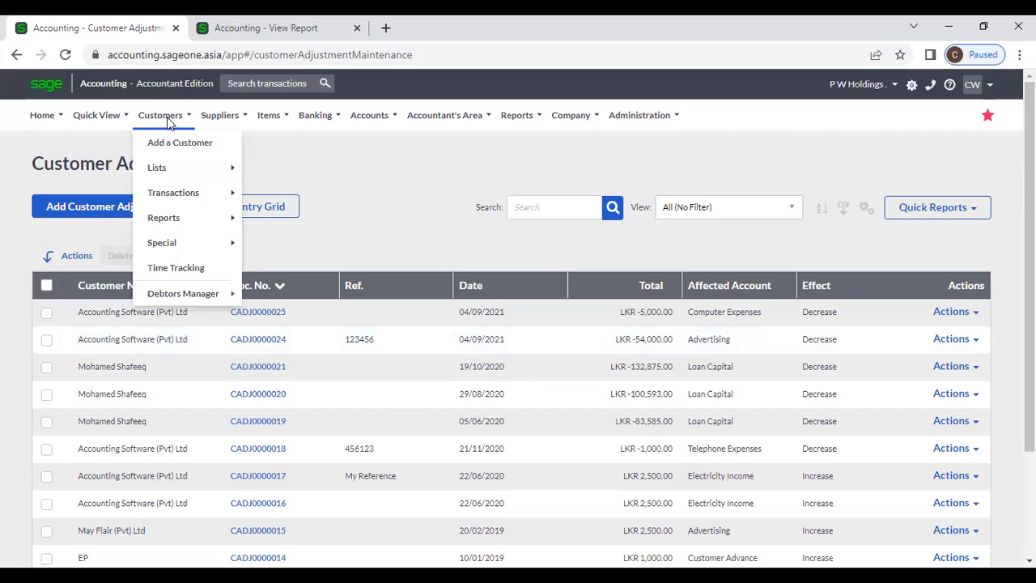
mouse_move(178, 197)
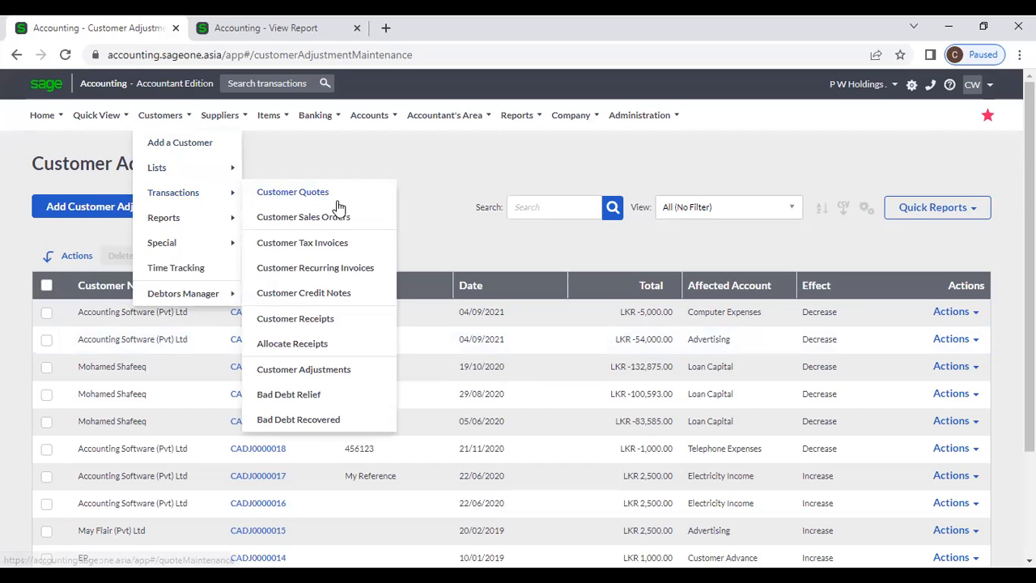
click(330, 377)
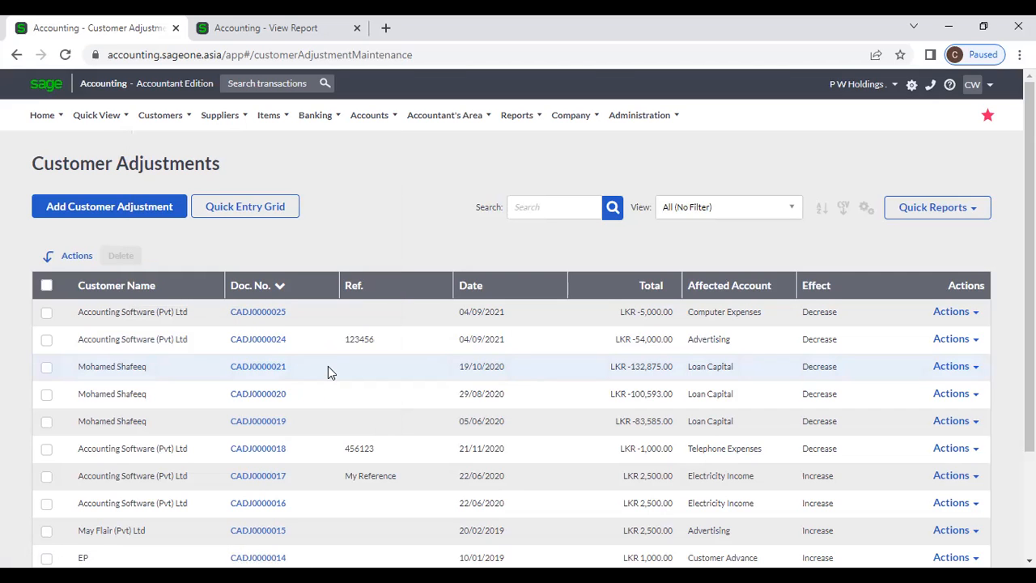
Step: Start a new customer adjustment for Accounting Software (Pvt) Ltd
click(80, 212)
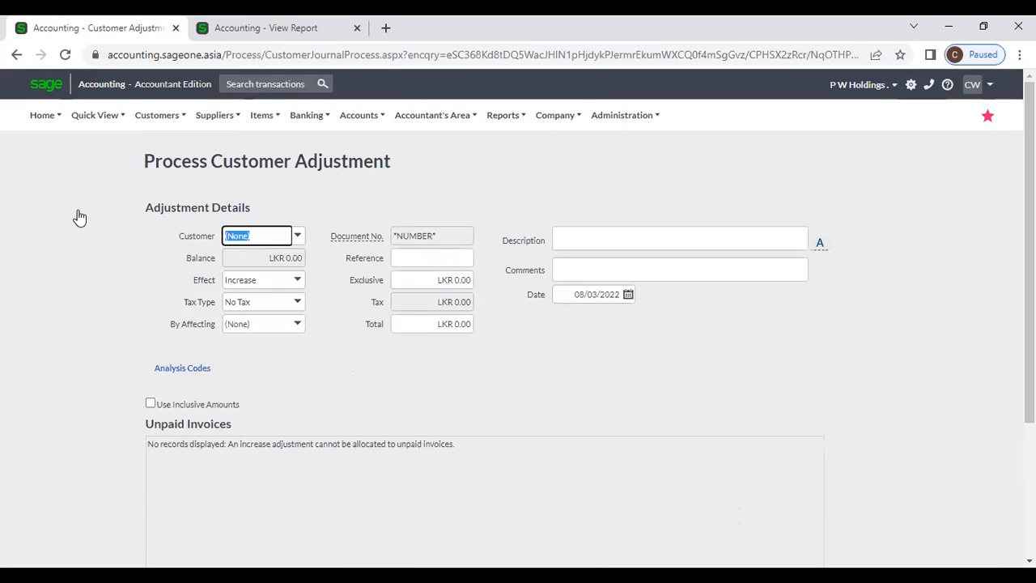
click(298, 236)
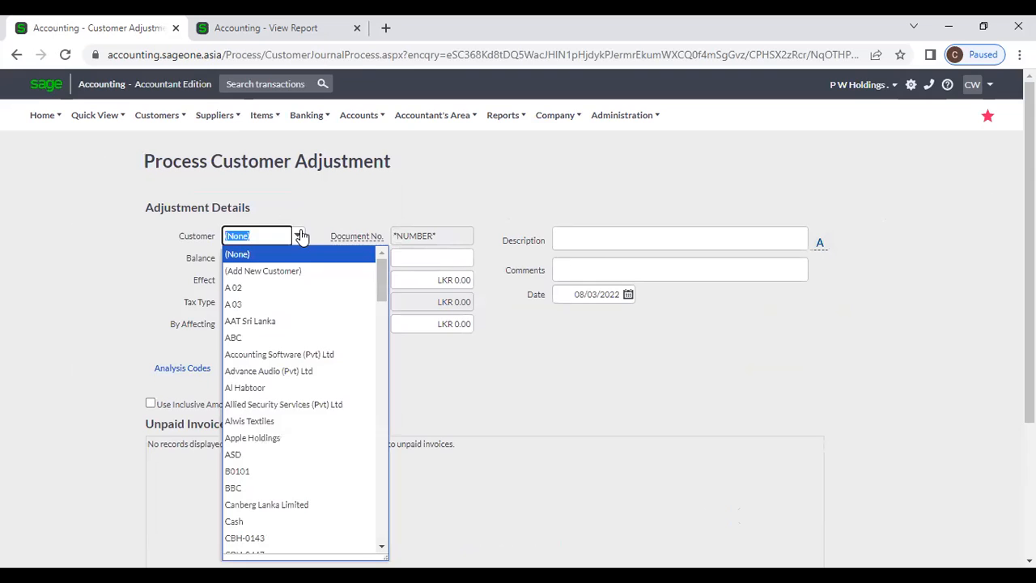
click(338, 356)
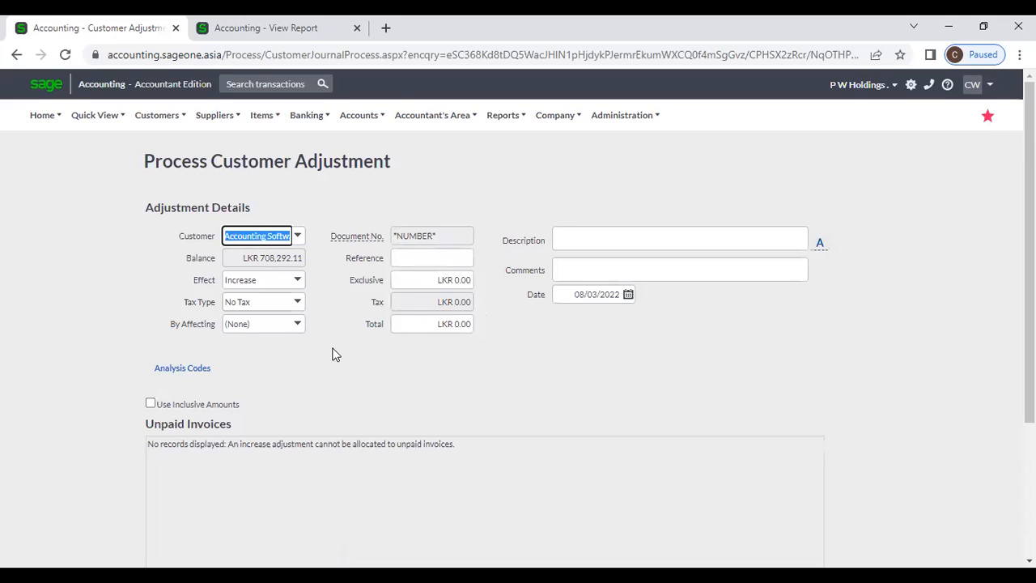
Step: Examine the Effect, Tax Type and By Affecting choices of the customer adjustment
click(299, 279)
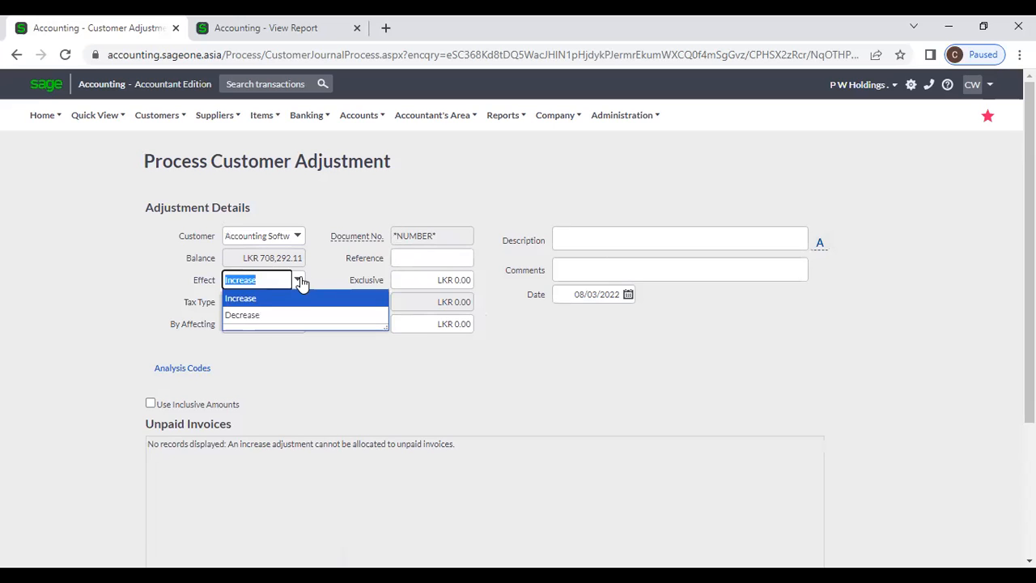
click(314, 253)
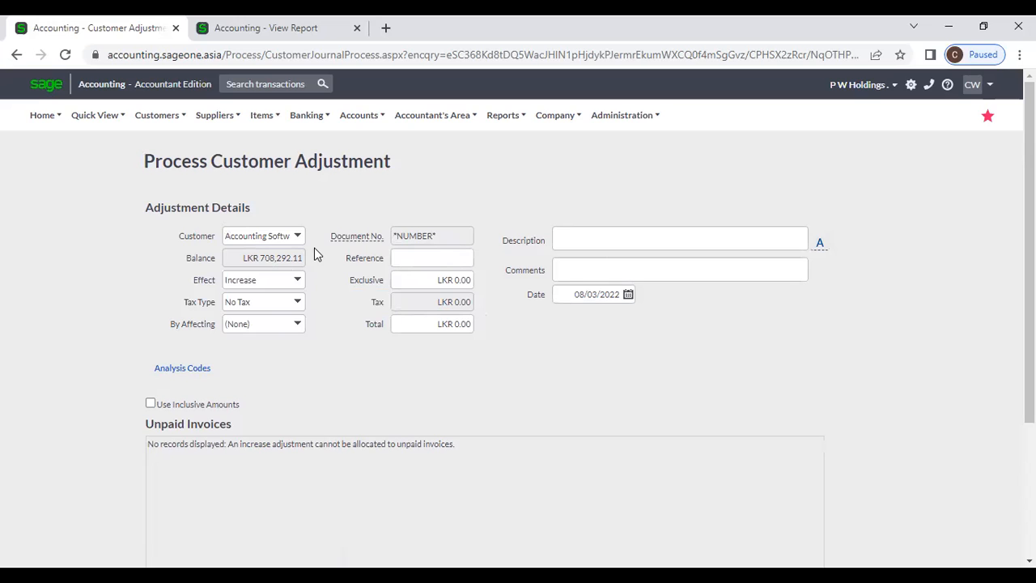
click(294, 309)
click(295, 311)
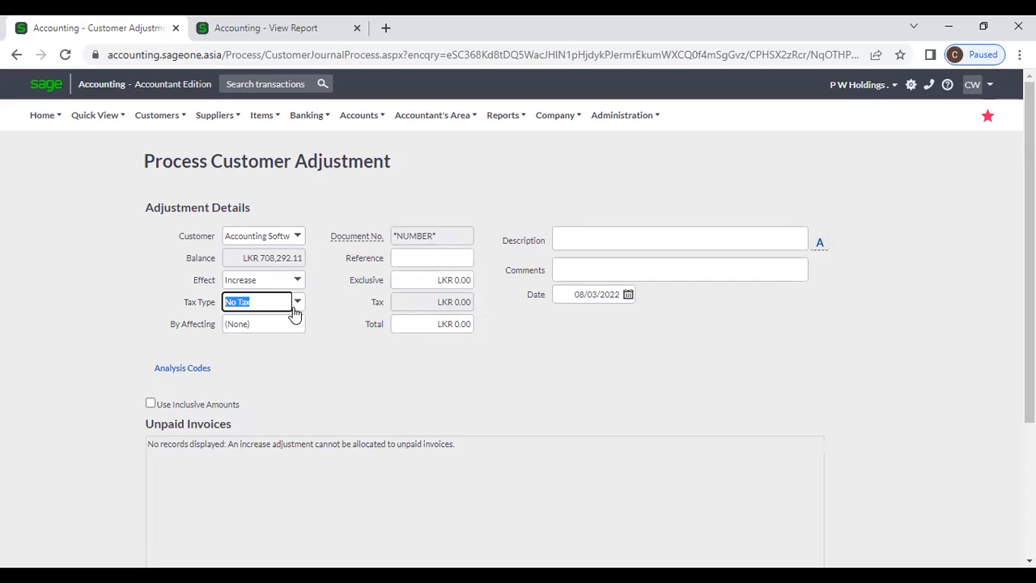
click(296, 325)
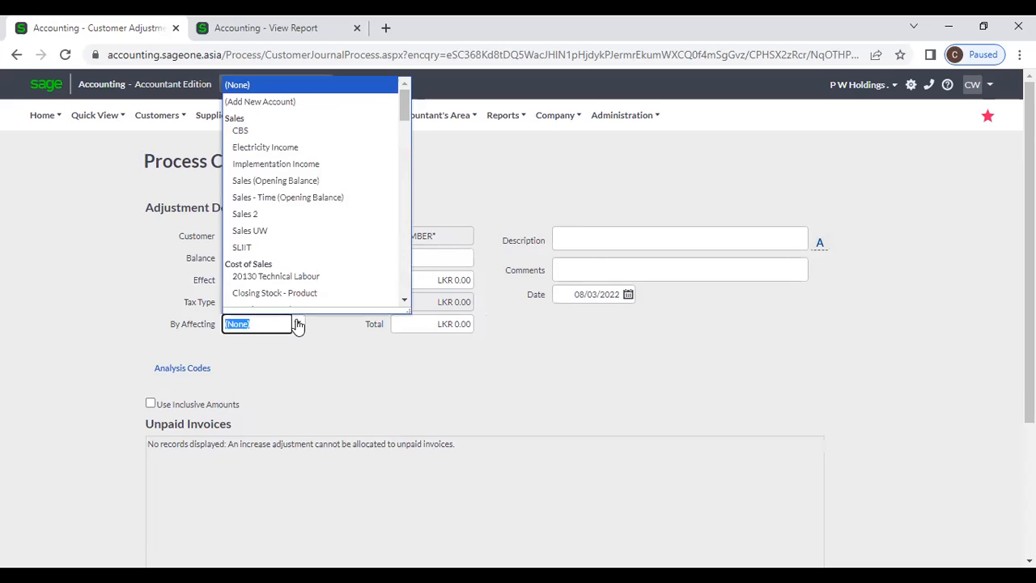
drag(307, 363, 305, 343)
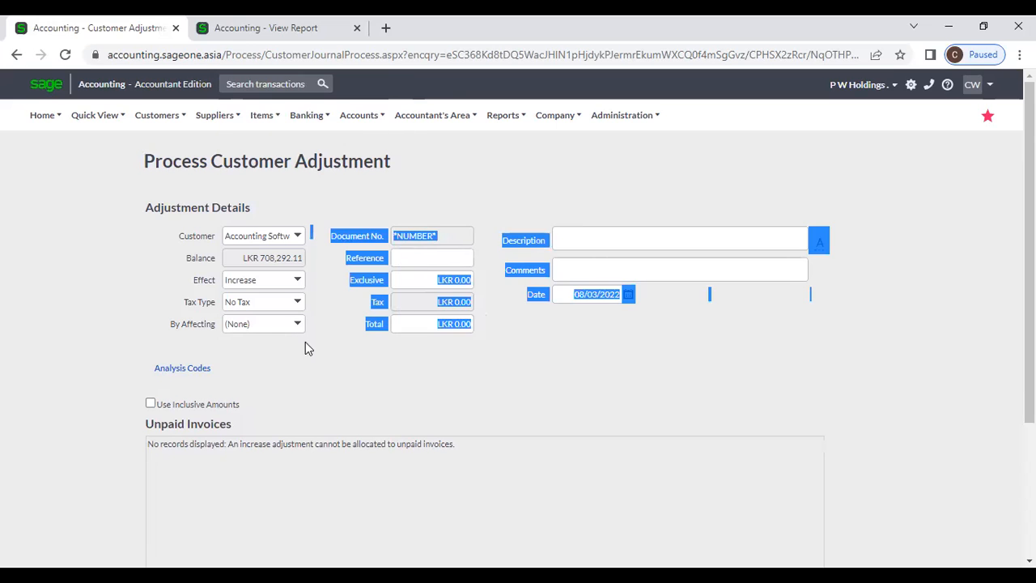
click(299, 335)
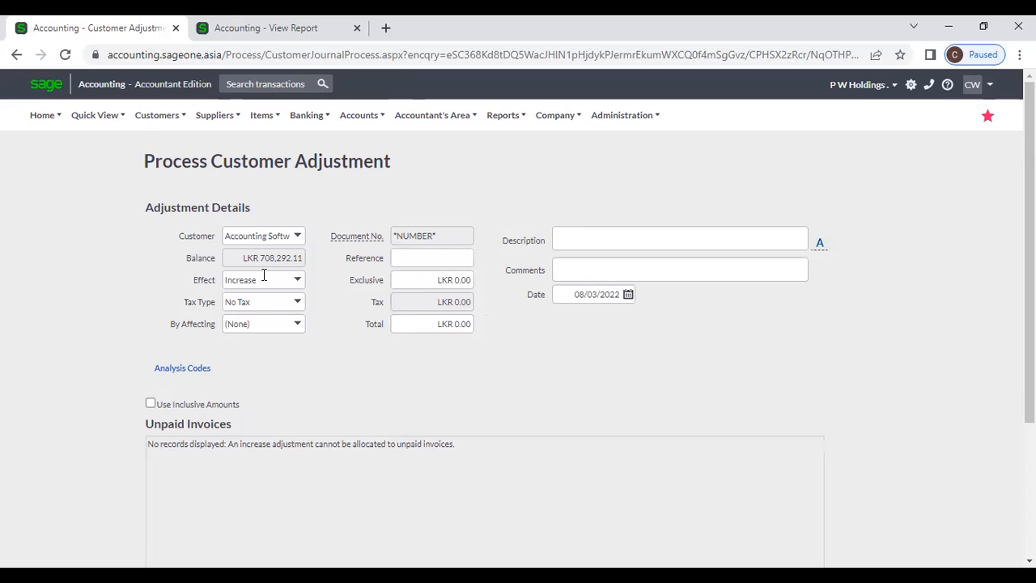
click(298, 328)
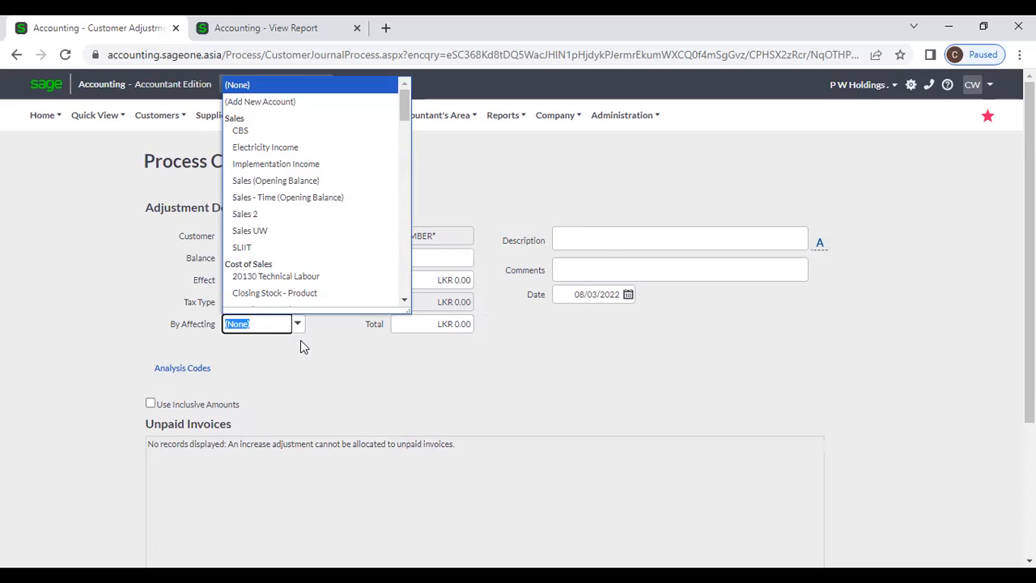
click(319, 365)
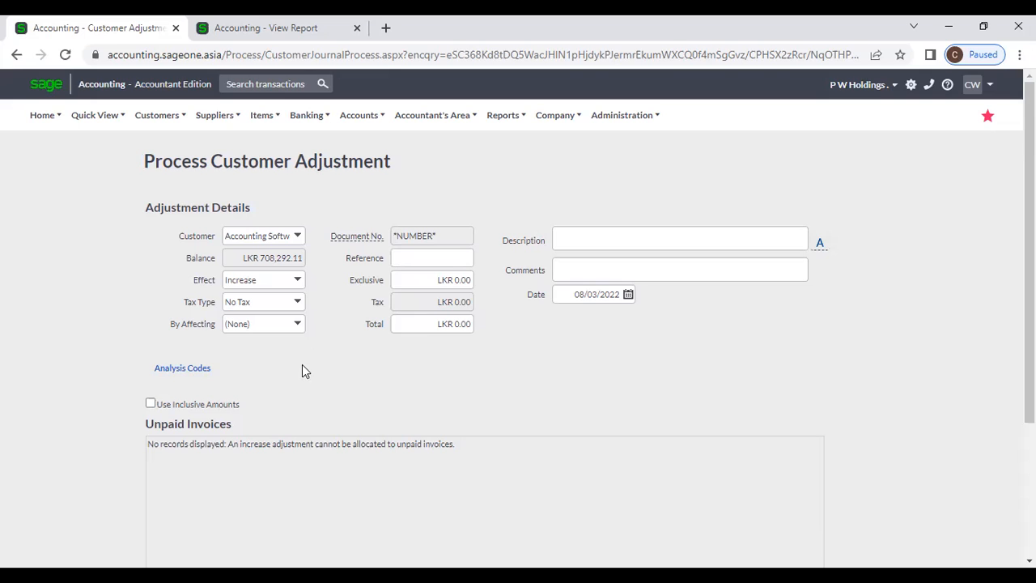
Step: Set the Advertising expense account as the account affected by the adjustment
click(297, 332)
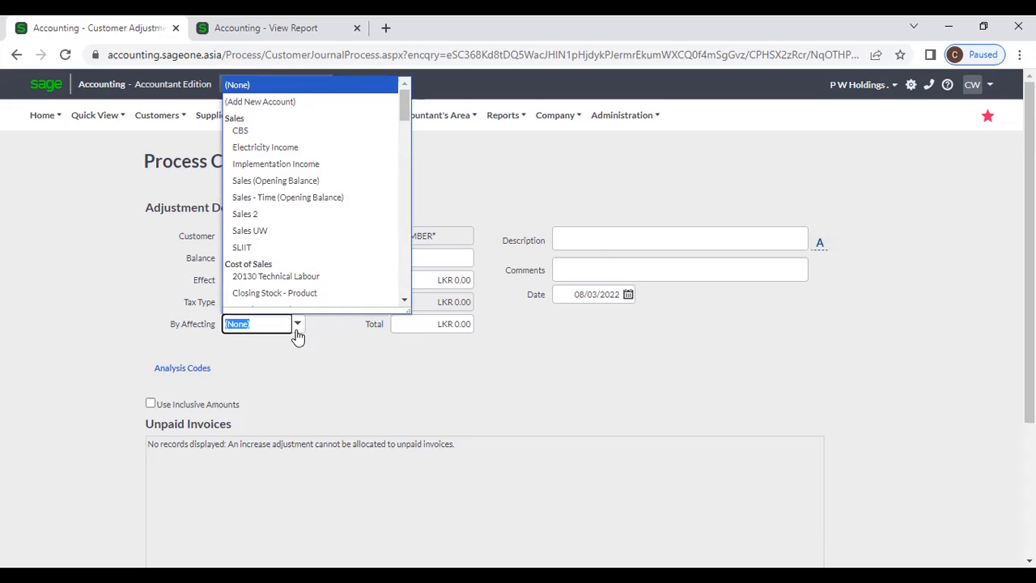
scroll(307, 241, down, 2)
scroll(310, 241, down, 2)
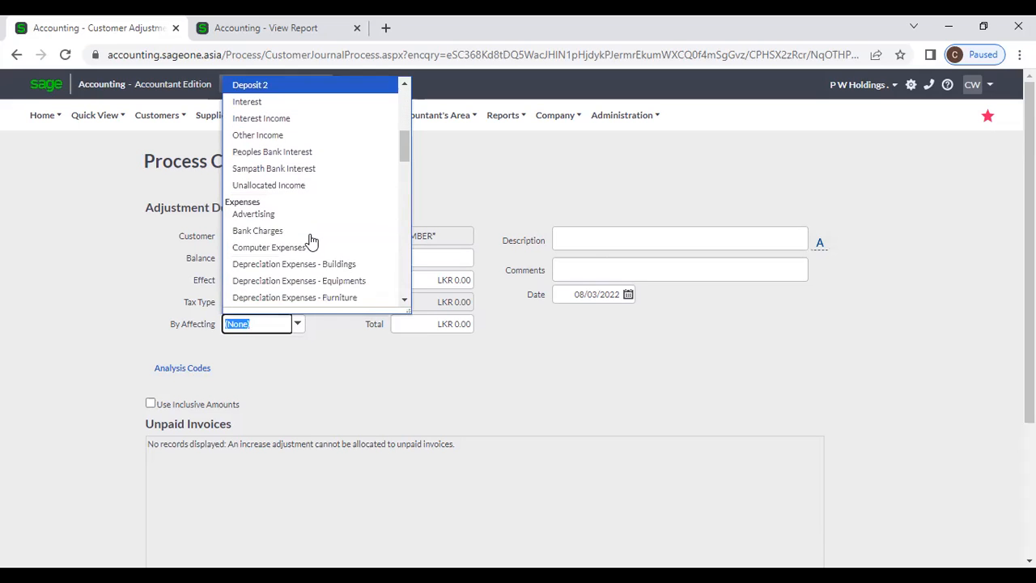
click(307, 215)
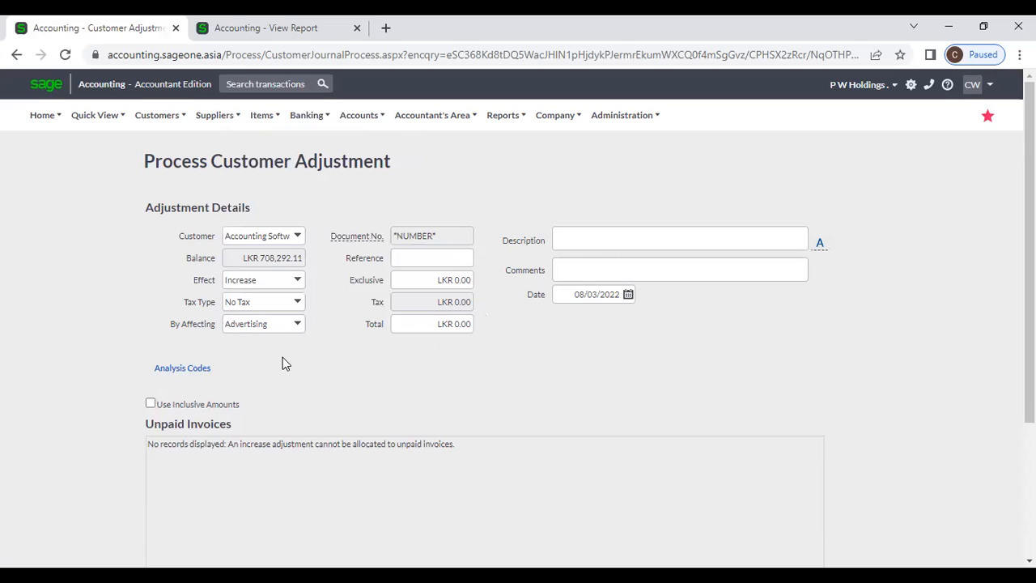
Step: Set the exclusive amount of the increase adjustment to LKR 1,000, leaving the reference, description and comments empty
click(397, 259)
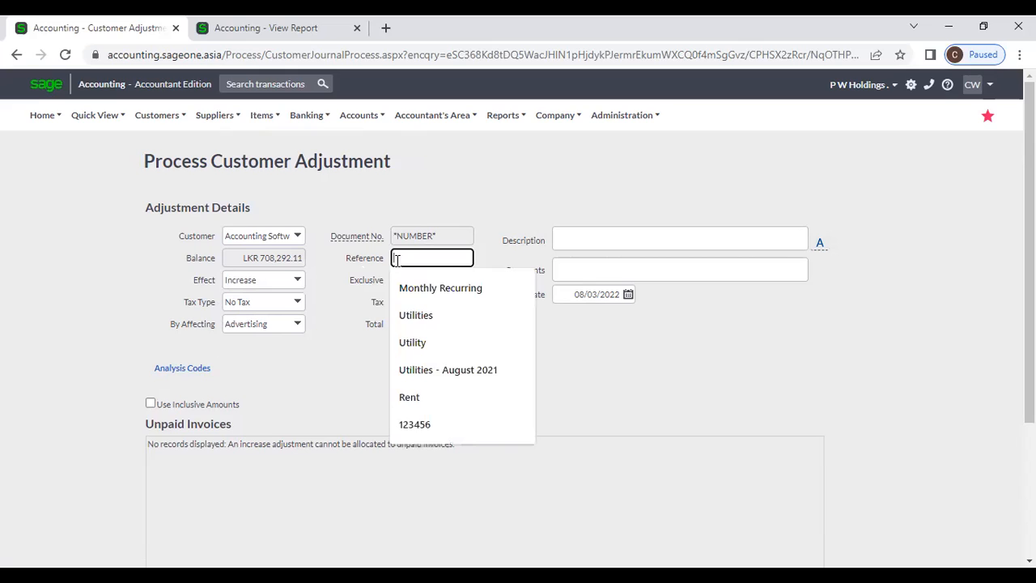
click(422, 275)
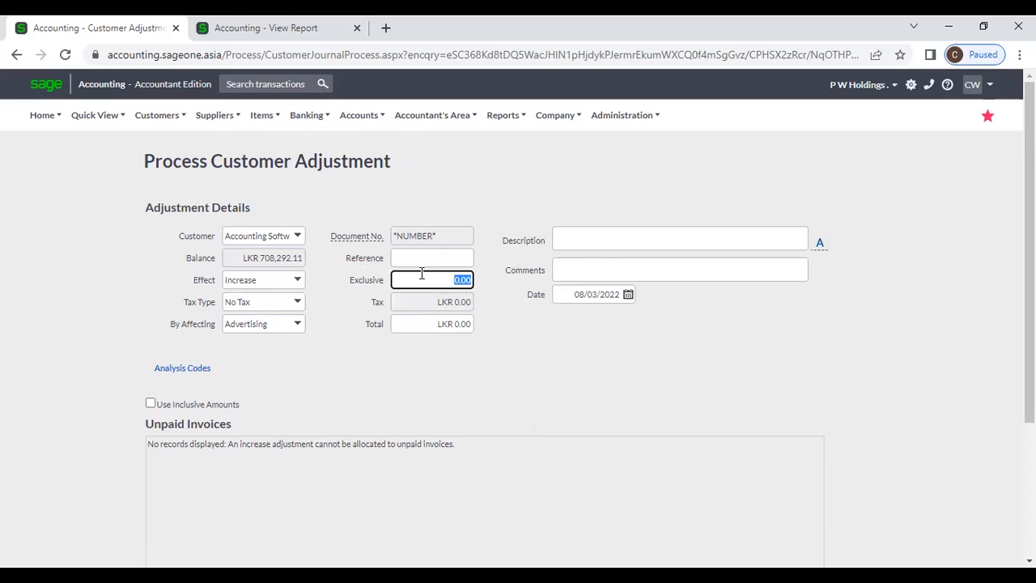
text(1000)
click(499, 396)
click(592, 235)
click(582, 271)
Step: Expand the adjustment's analysis codes and review the department, job and area fields and the processing options
scroll(426, 371, down, 5)
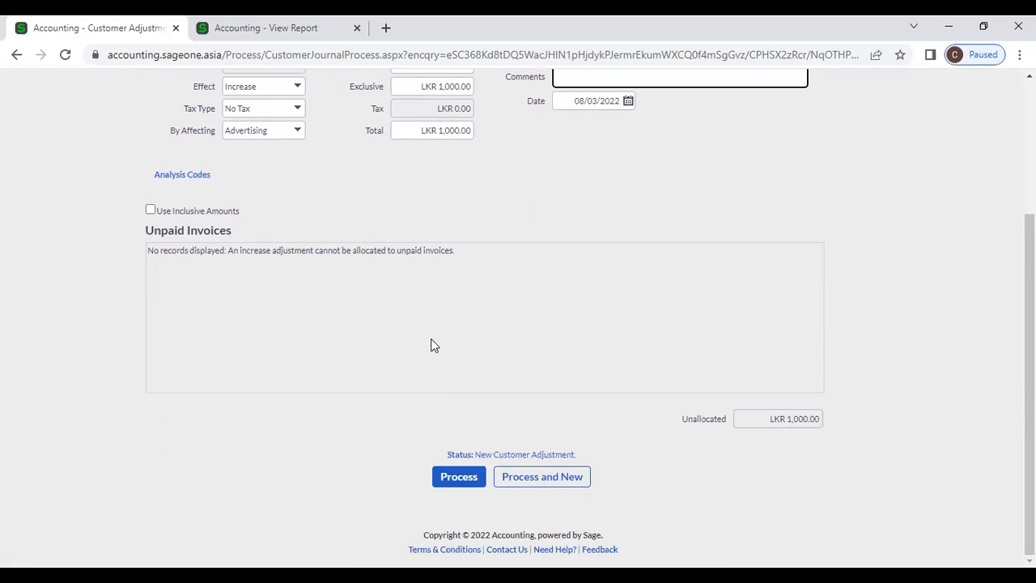
click(200, 177)
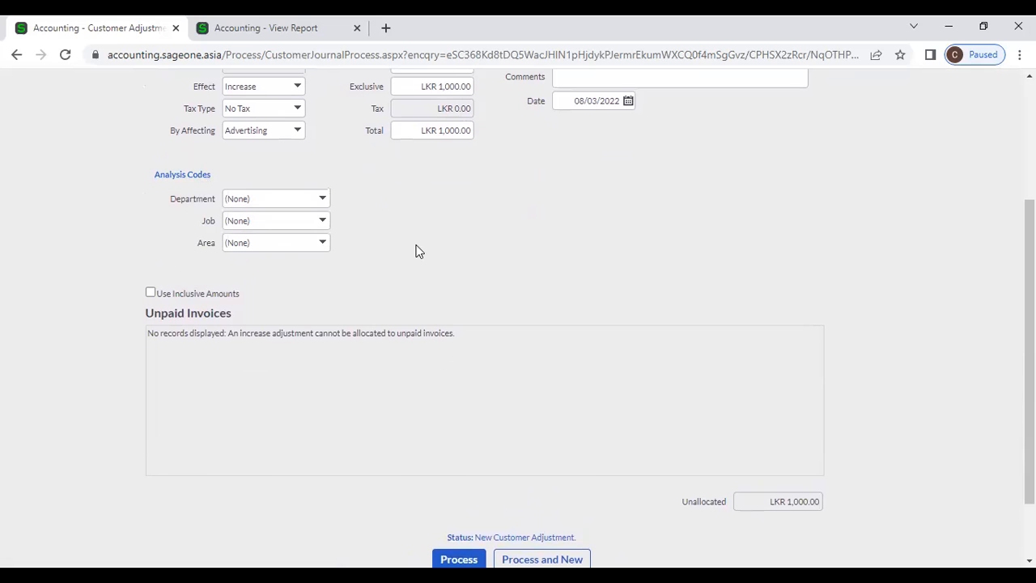
scroll(418, 250, down, 2)
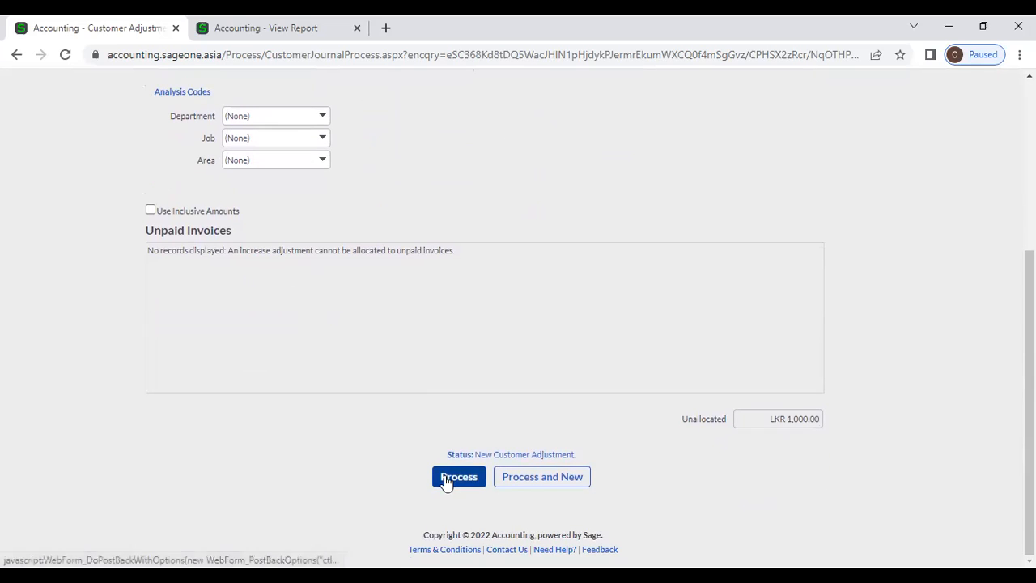
scroll(456, 227, up, 1)
scroll(455, 222, up, 1)
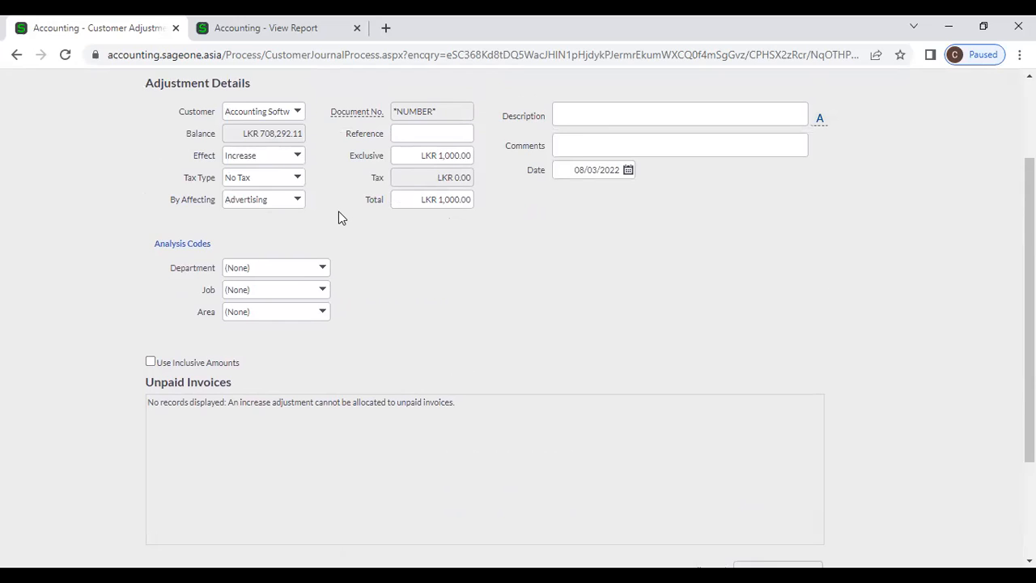
Step: Change the adjustment to a decrease of LKR 1,000 exclusive and allocate it to invoice INV0000273
click(297, 158)
click(293, 193)
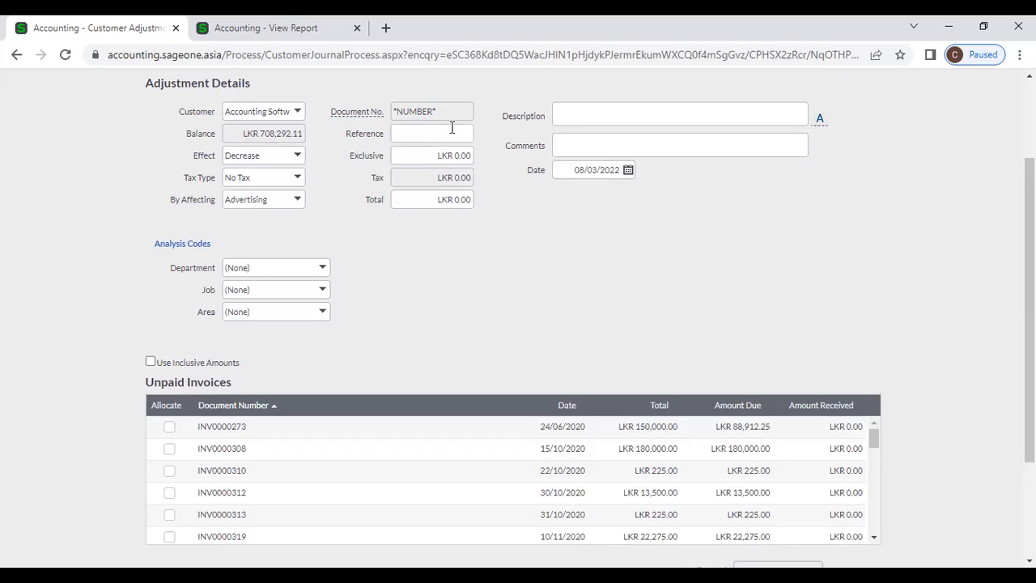
click(455, 155)
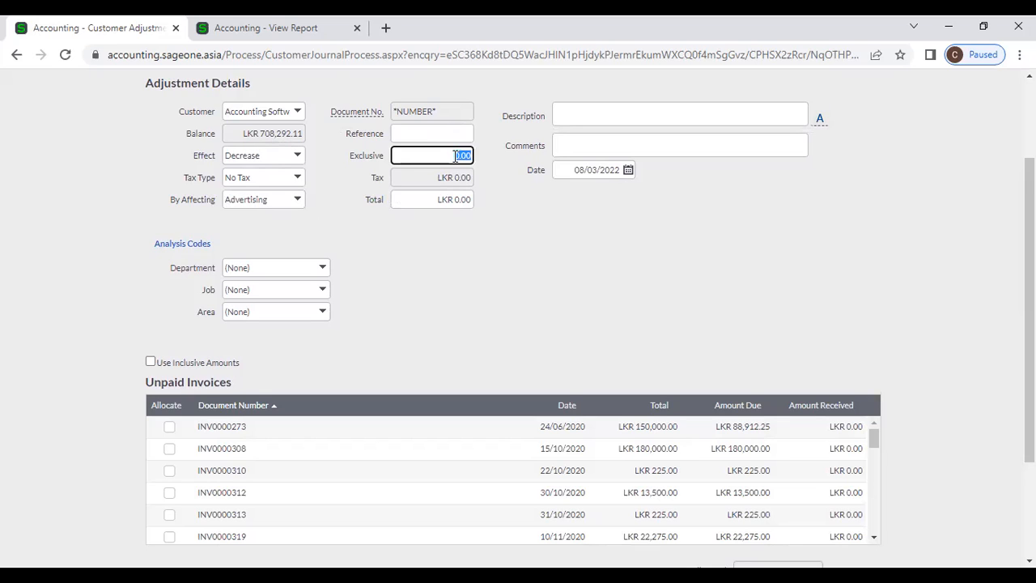
text(1,00)
text(0)
click(475, 229)
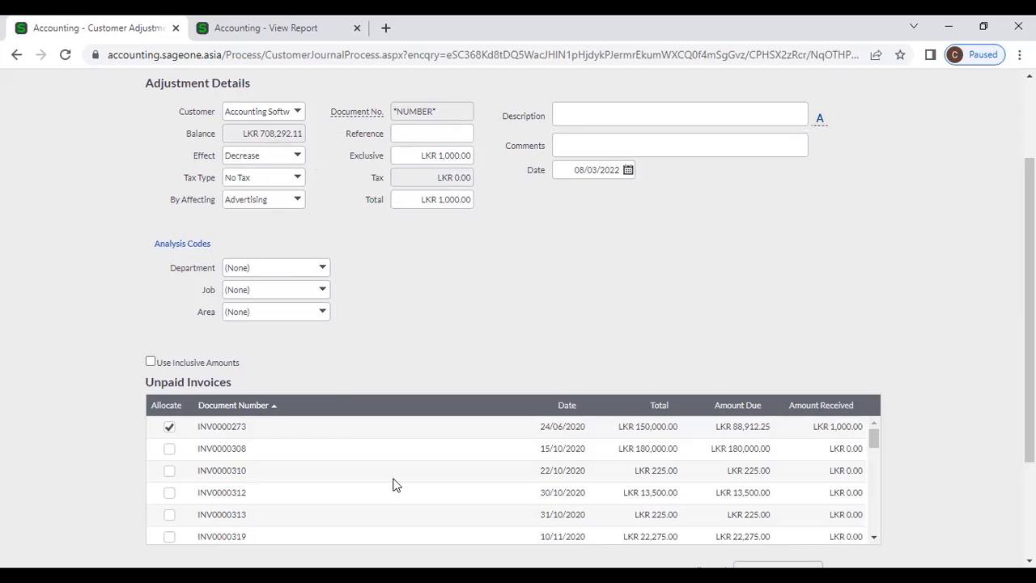
Step: Switch the adjustment's effect to Increase, return it to Decrease, and review the unpaid invoices and processing options
click(297, 158)
click(296, 173)
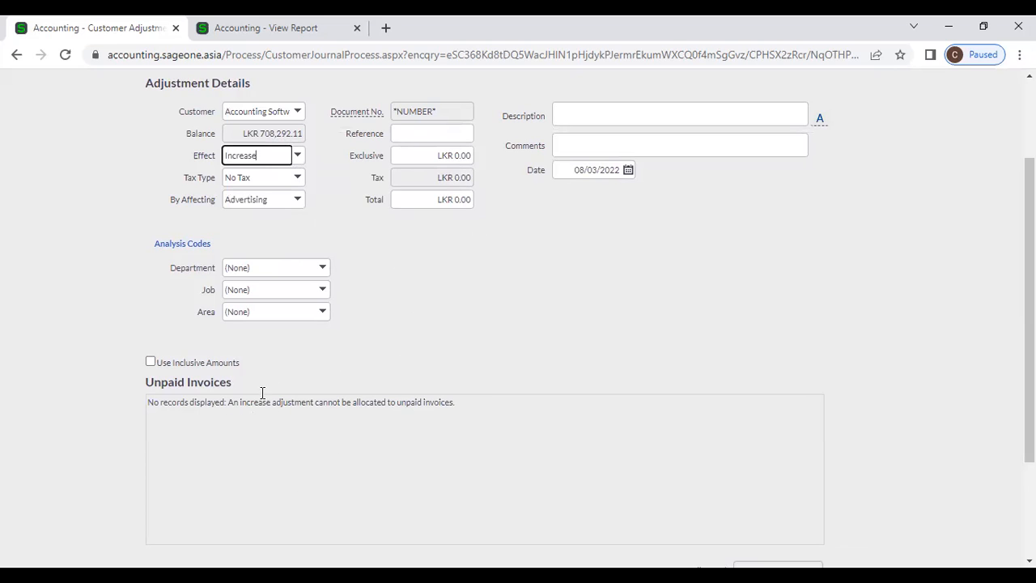
click(299, 161)
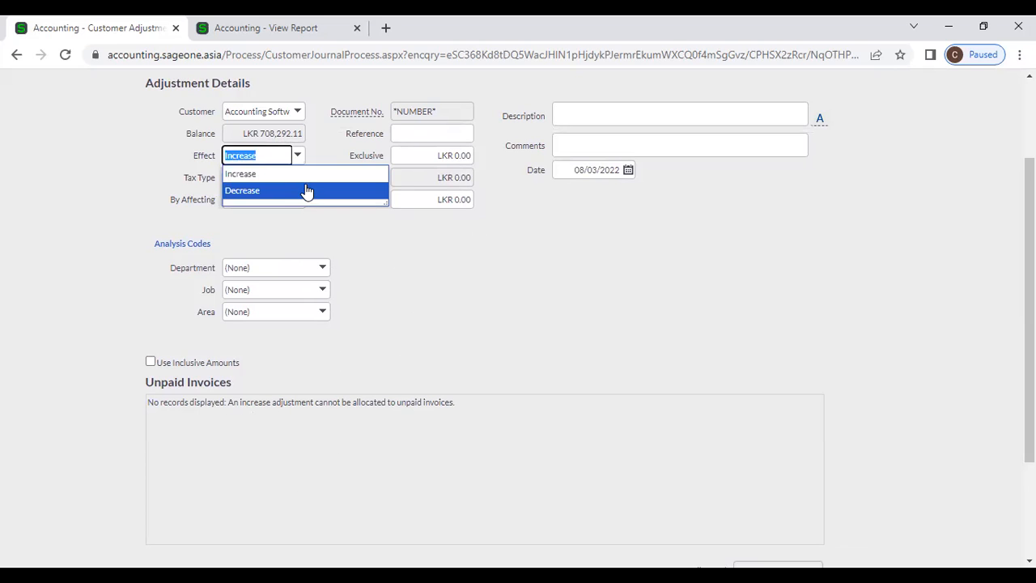
click(303, 189)
scroll(396, 432, down, 2)
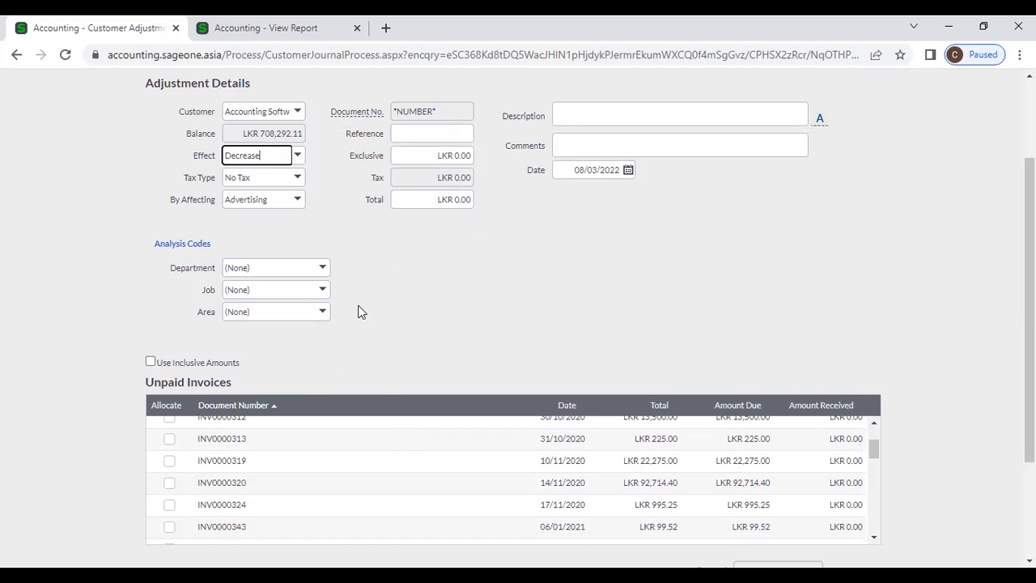
scroll(358, 292, down, 2)
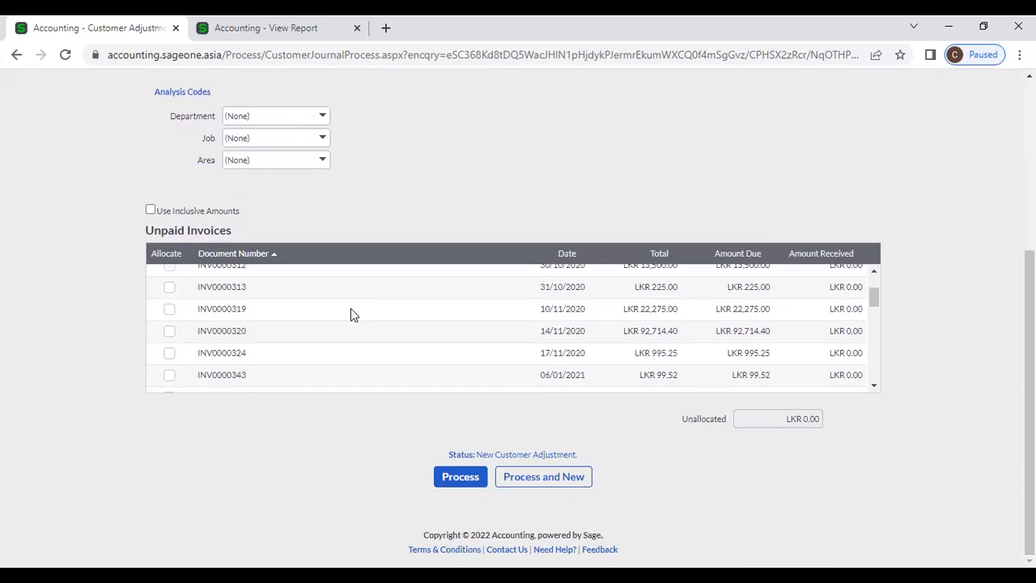
scroll(351, 314, up, 2)
click(445, 485)
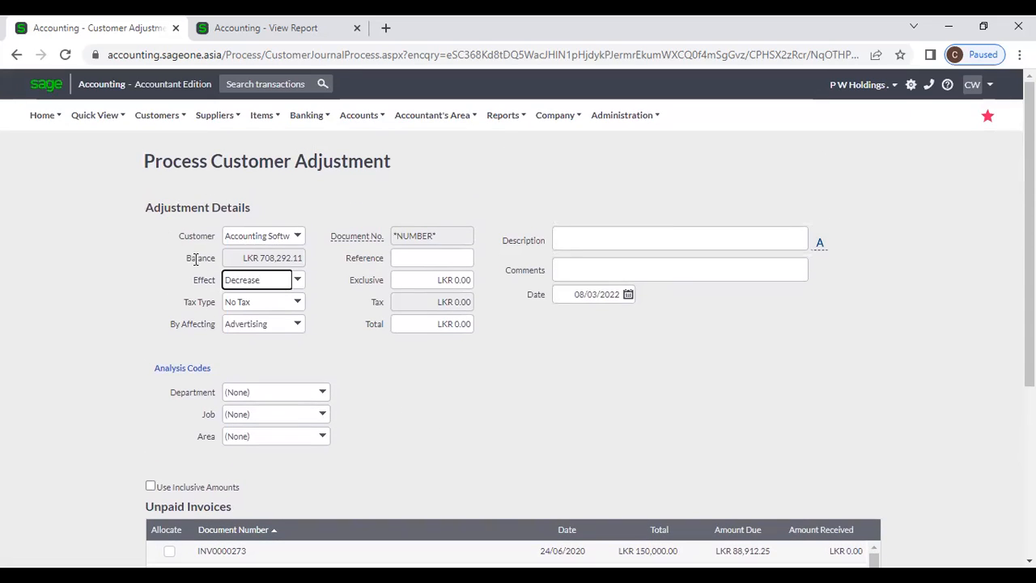
Step: Leave the single adjustment form for the customer adjustments list and open its Quick Entry Grid
mouse_move(157, 115)
mouse_move(166, 191)
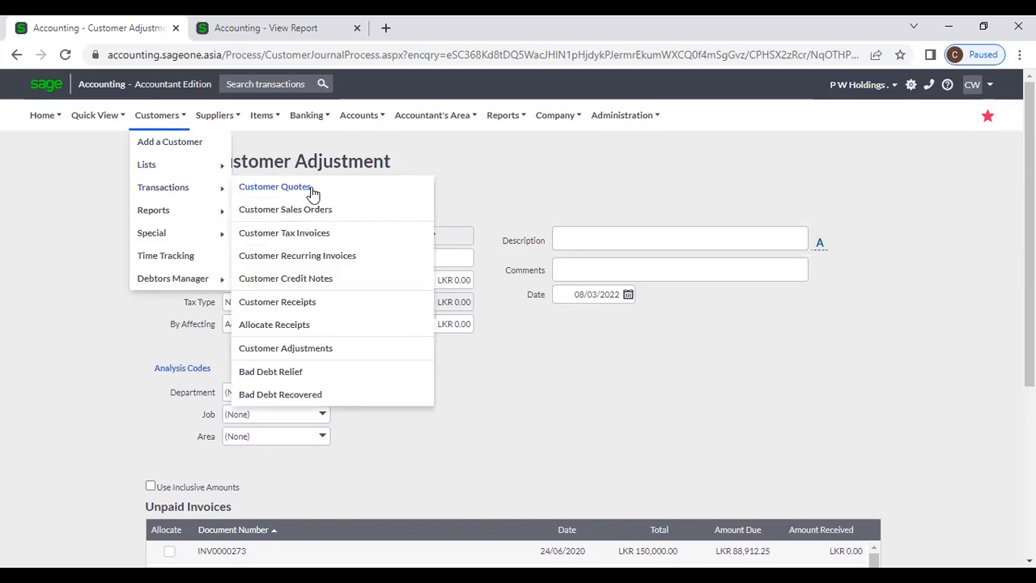
click(314, 347)
click(588, 141)
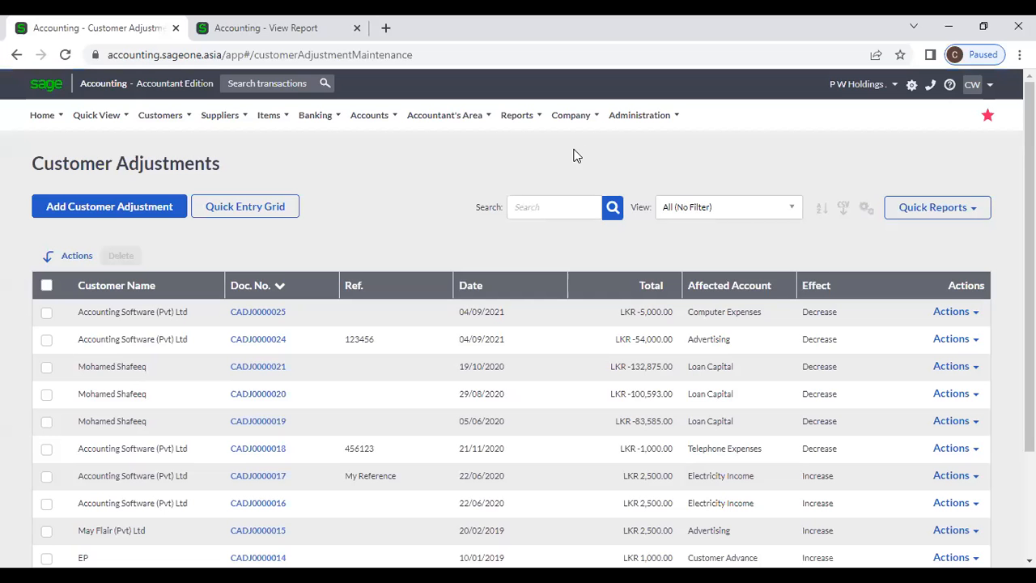
click(278, 210)
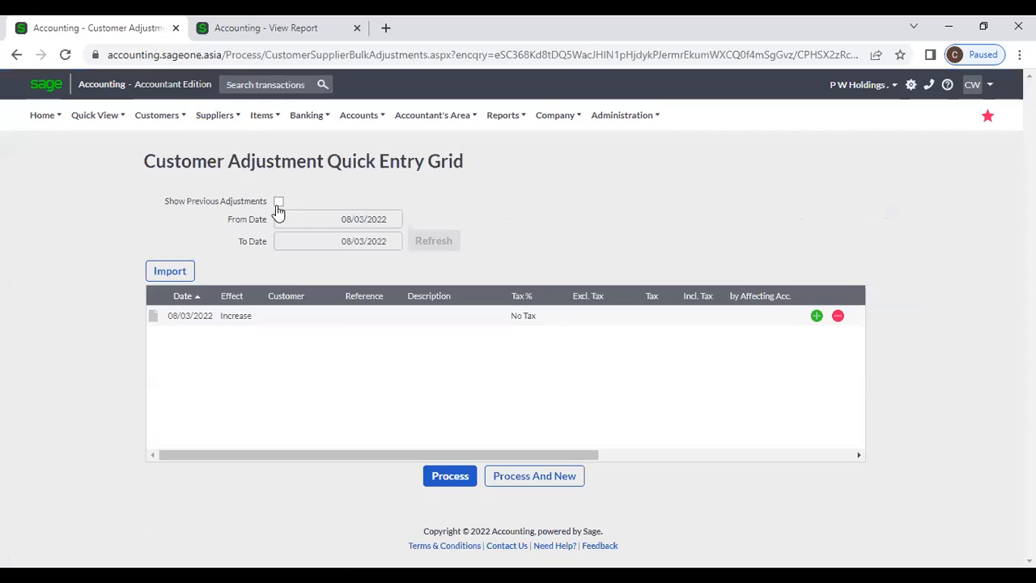
Step: Fill the first grid row as an increase for customer A 03 with an exclusive amount of 1000
click(209, 323)
click(247, 322)
click(301, 315)
click(331, 318)
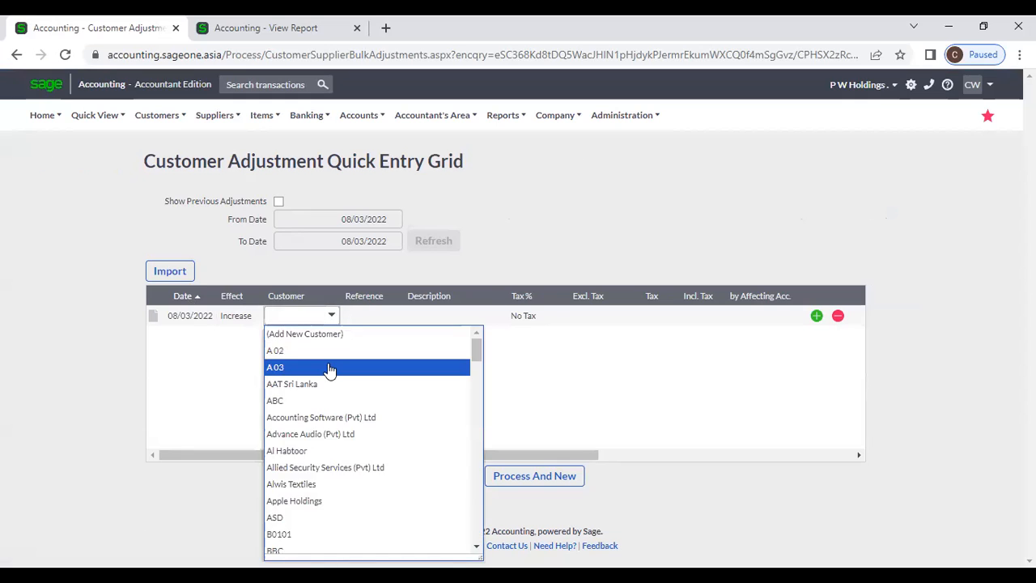
click(328, 352)
click(590, 317)
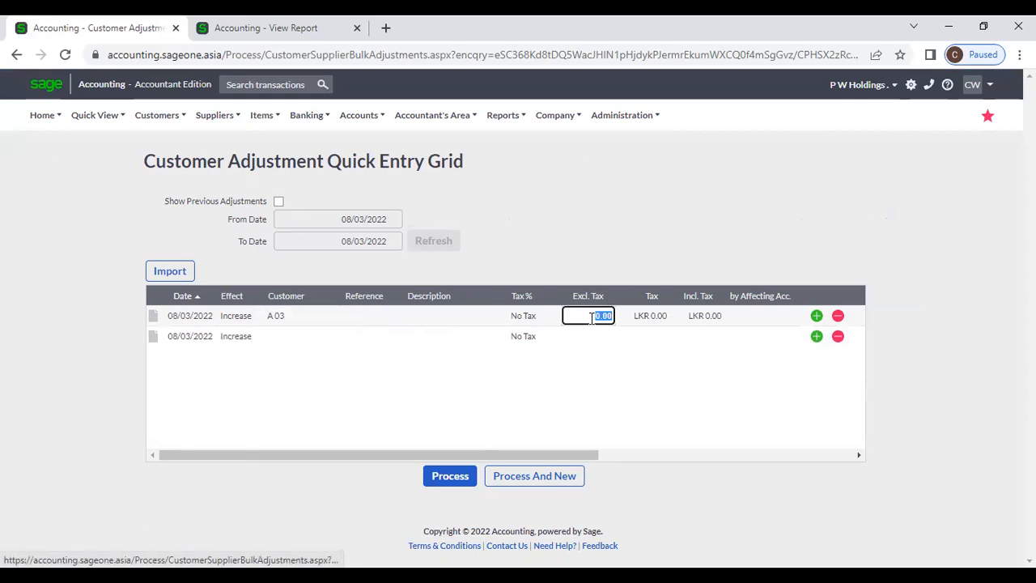
text(1000)
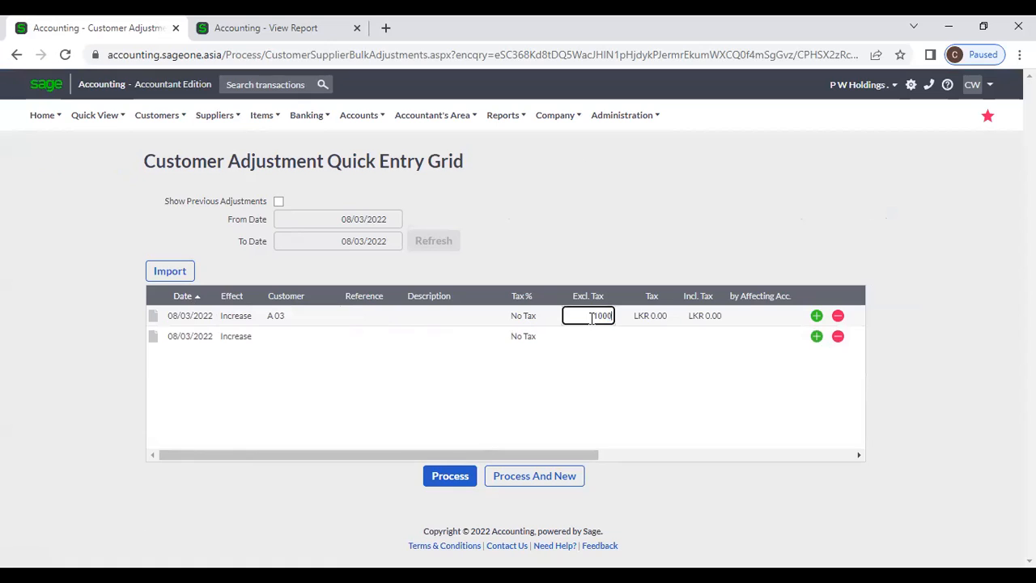
Step: Select customer ASD for the second increase row, leaving its exclusive amount at zero
click(293, 337)
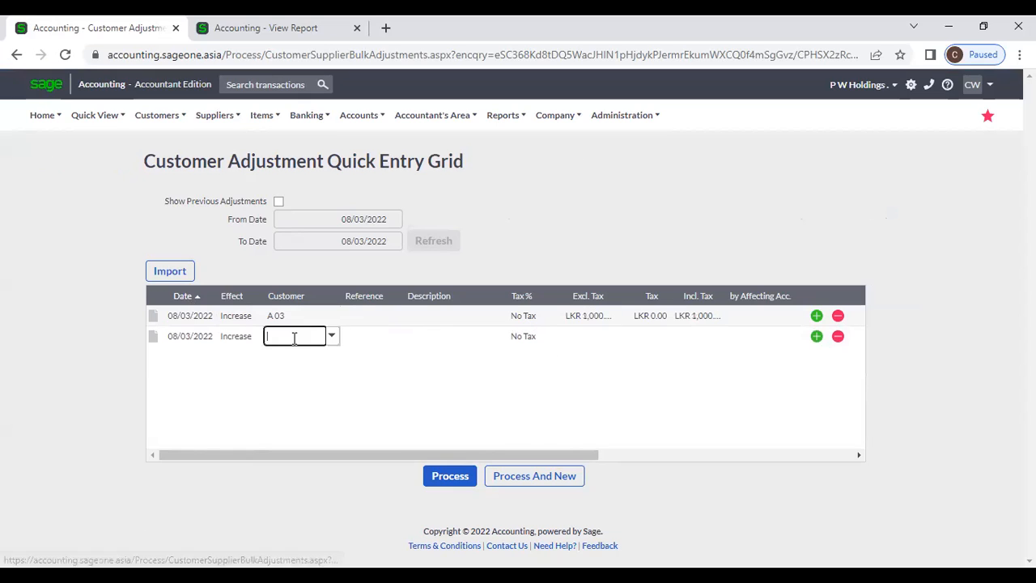
click(331, 336)
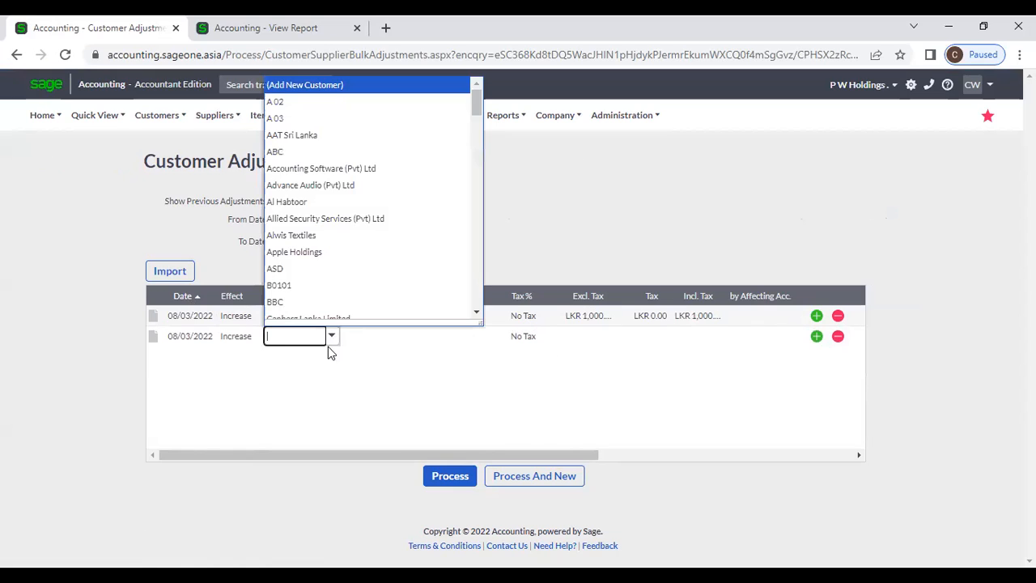
click(322, 271)
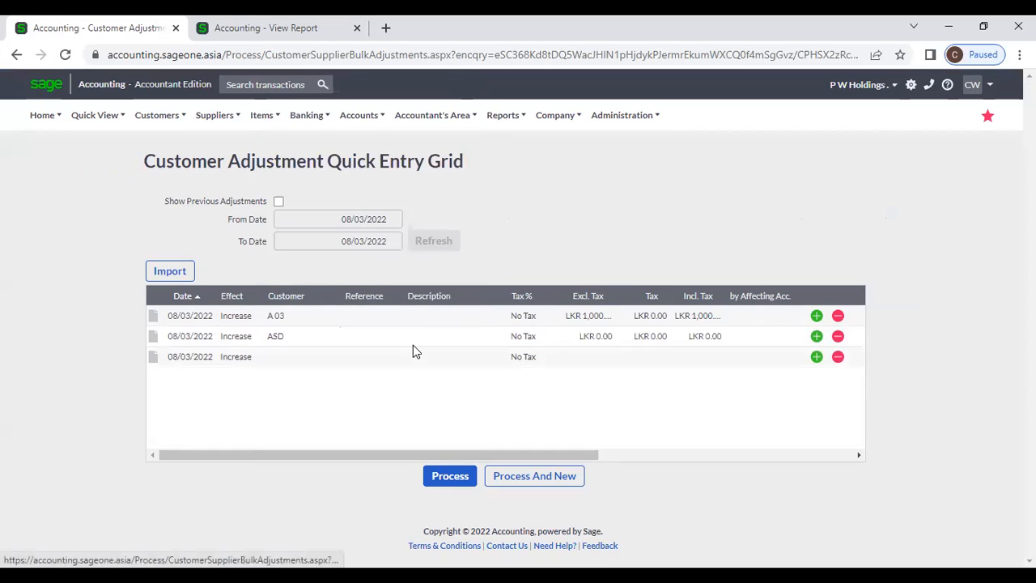
click(576, 333)
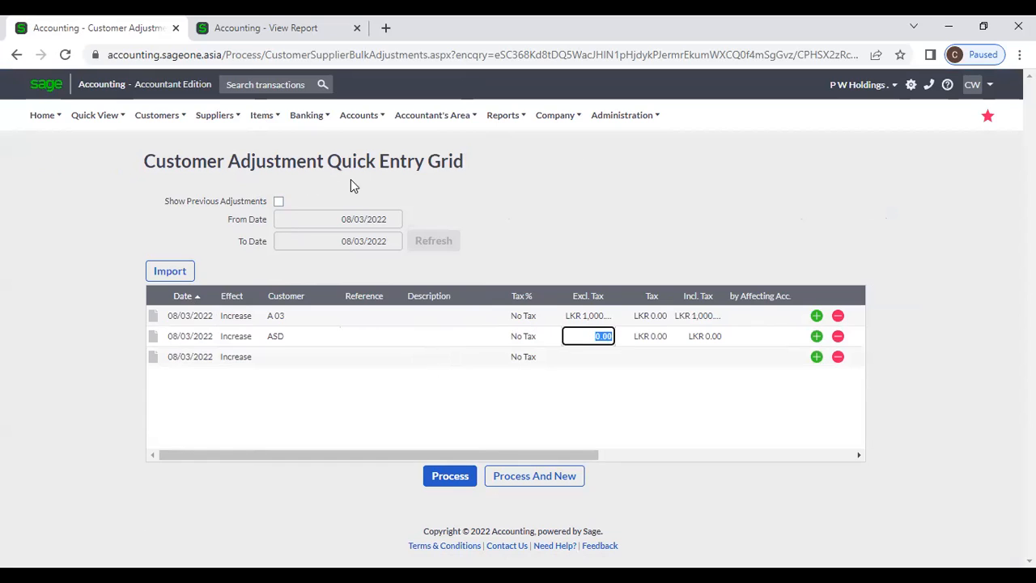
click(541, 212)
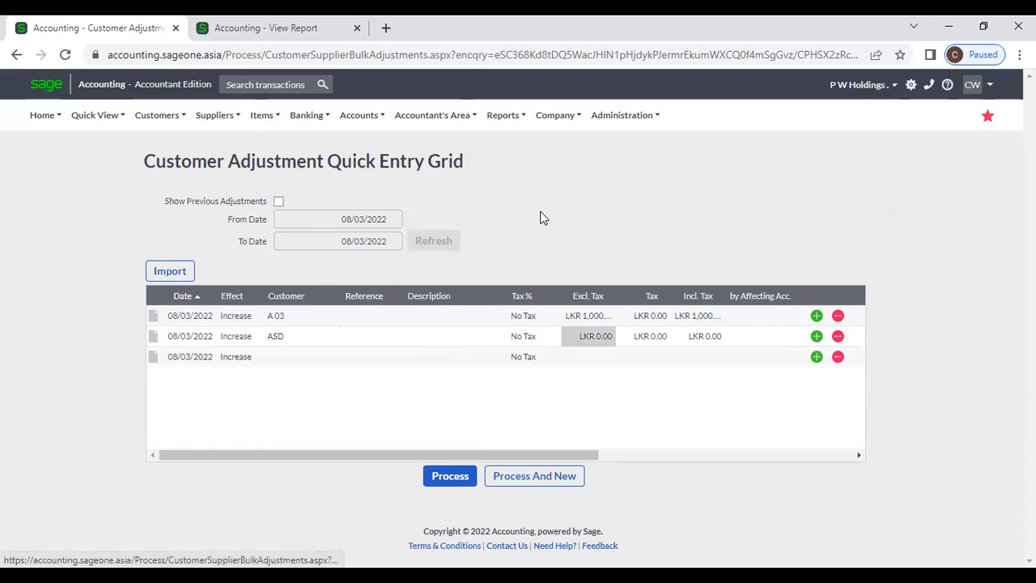
Step: Show the grid's file import options and review the help on setting up an adjustments CSV file
click(154, 272)
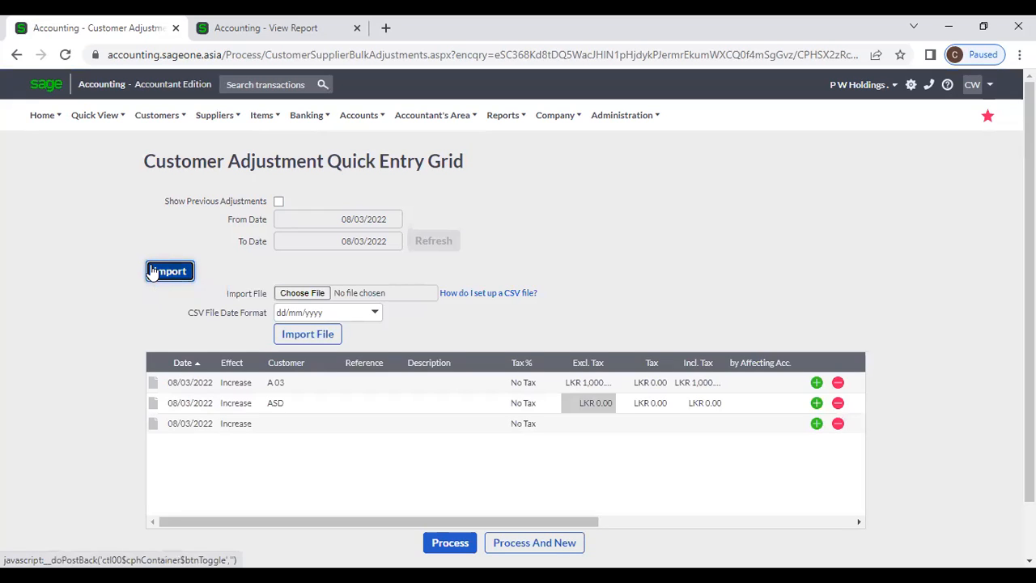
click(449, 293)
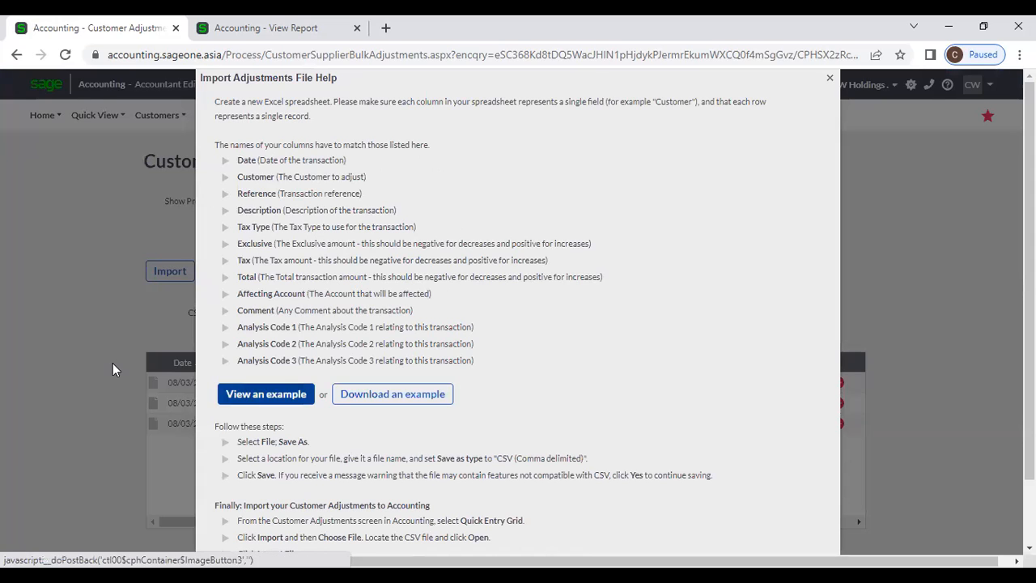
click(828, 78)
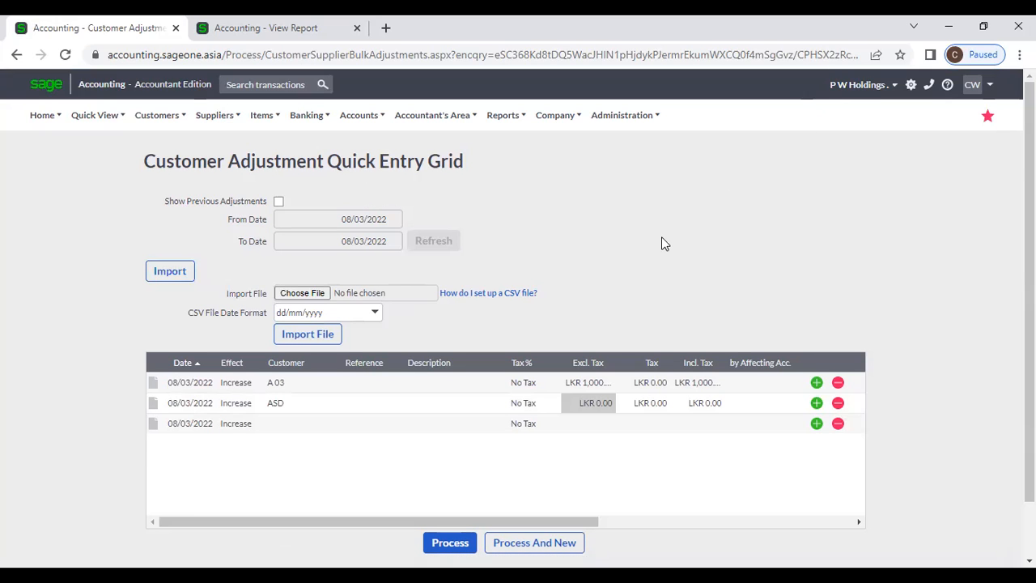
Step: Fill the third grid row as a decrease for Accounting Software (Pvt) Ltd with an exclusive amount of 1000
scroll(661, 243, down, 1)
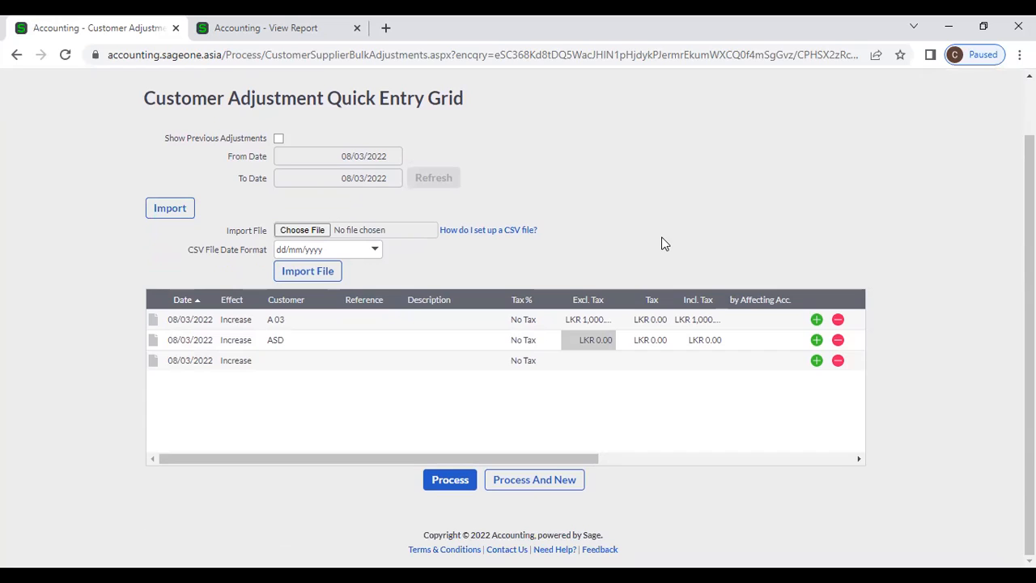
click(236, 360)
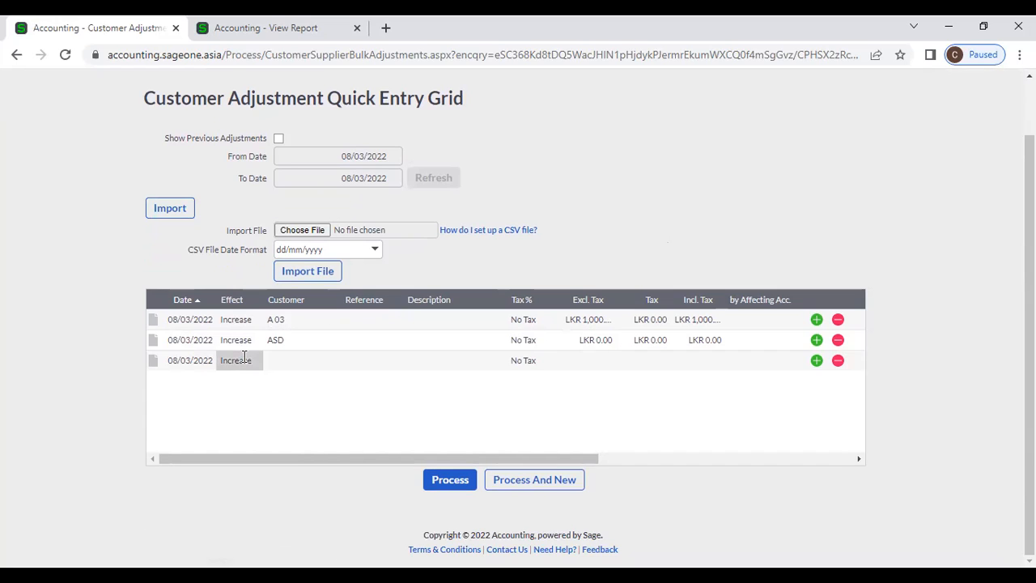
click(253, 360)
click(252, 396)
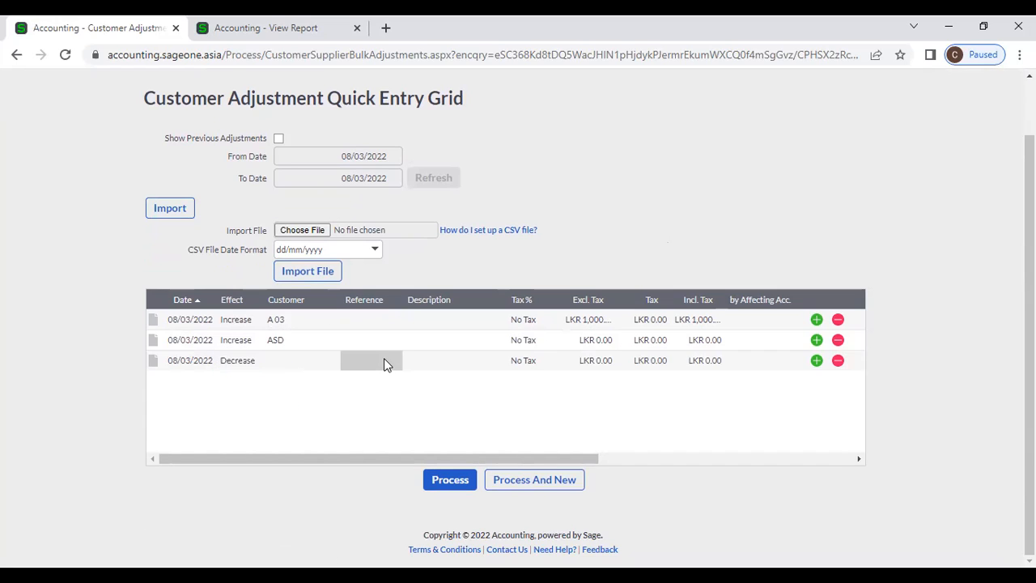
click(383, 357)
click(331, 368)
click(331, 362)
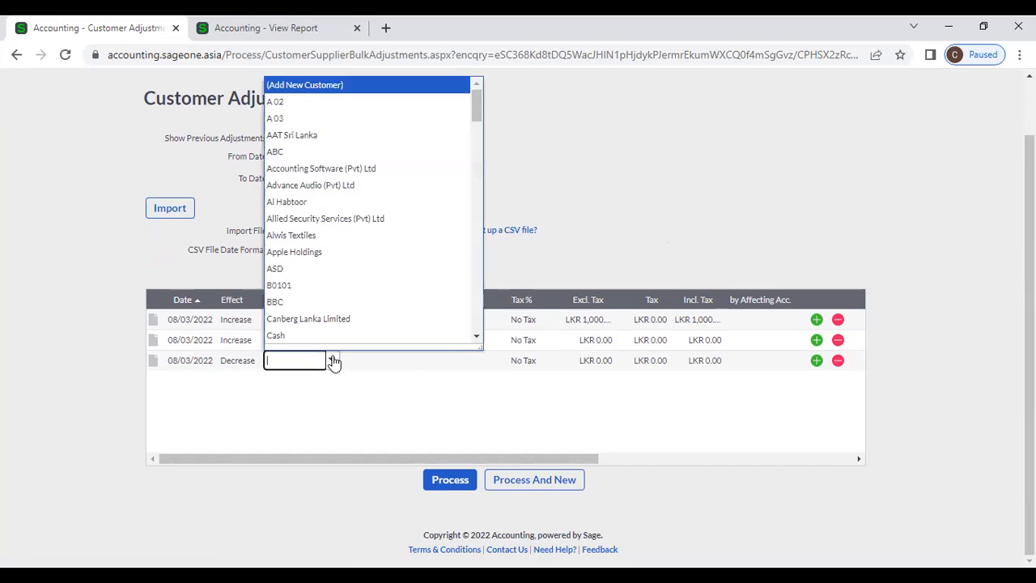
click(305, 169)
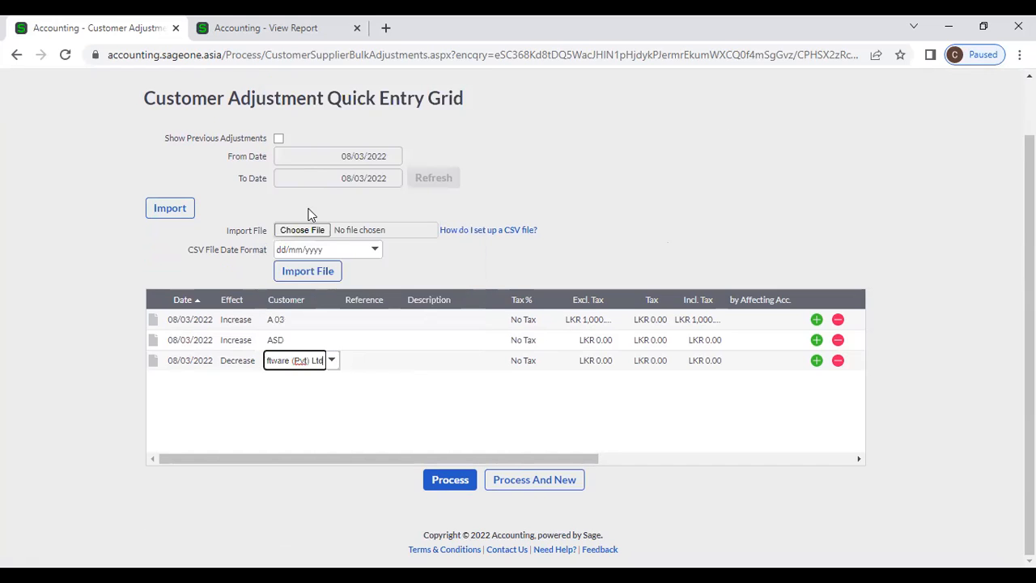
click(601, 362)
text(1000)
key(Tab)
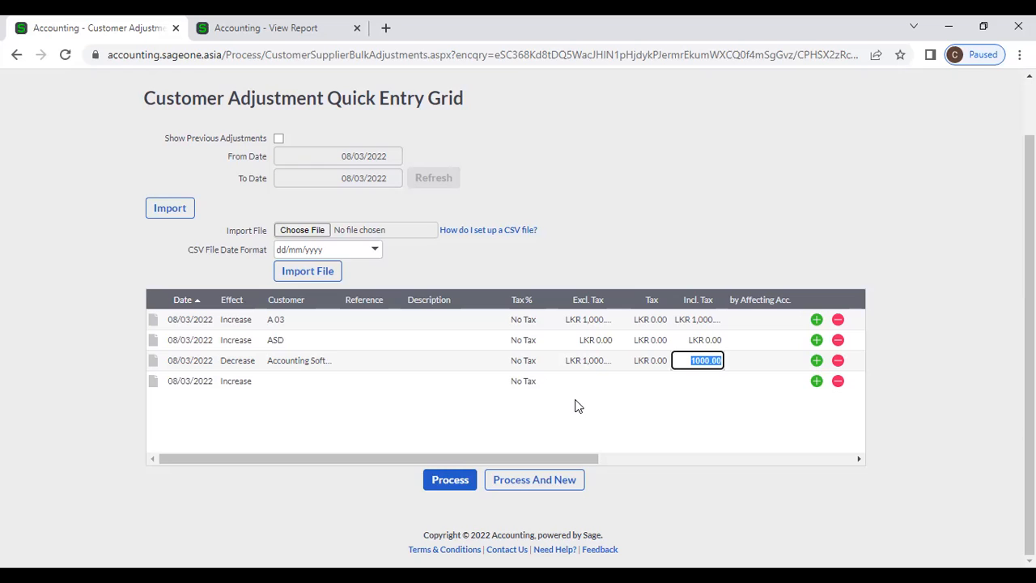
Step: Fill the fourth increase row for customer ABC with an exclusive amount of £1,000 and check its exchange rate and LKR inclusive amount
click(619, 459)
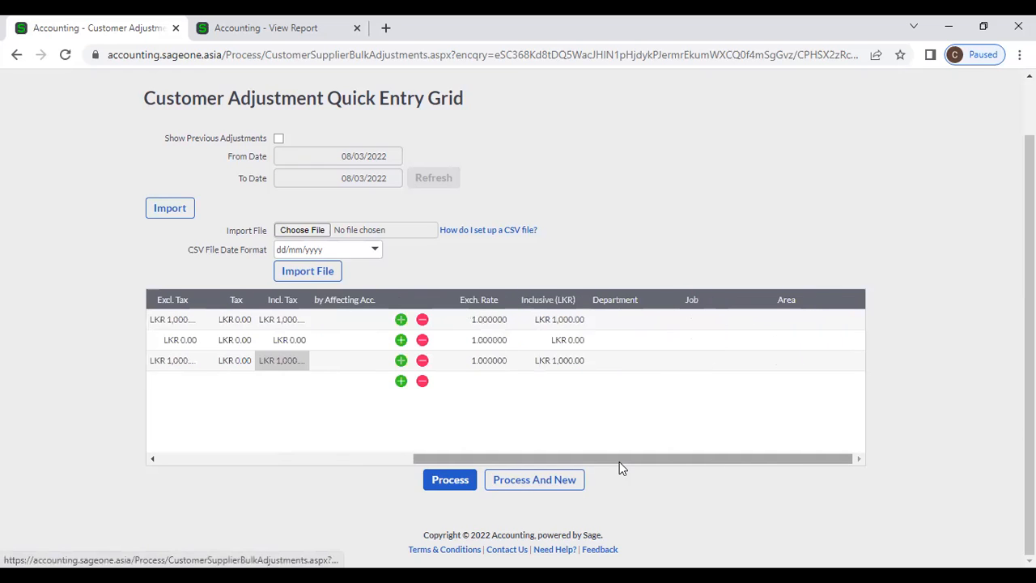
drag(619, 461, 316, 457)
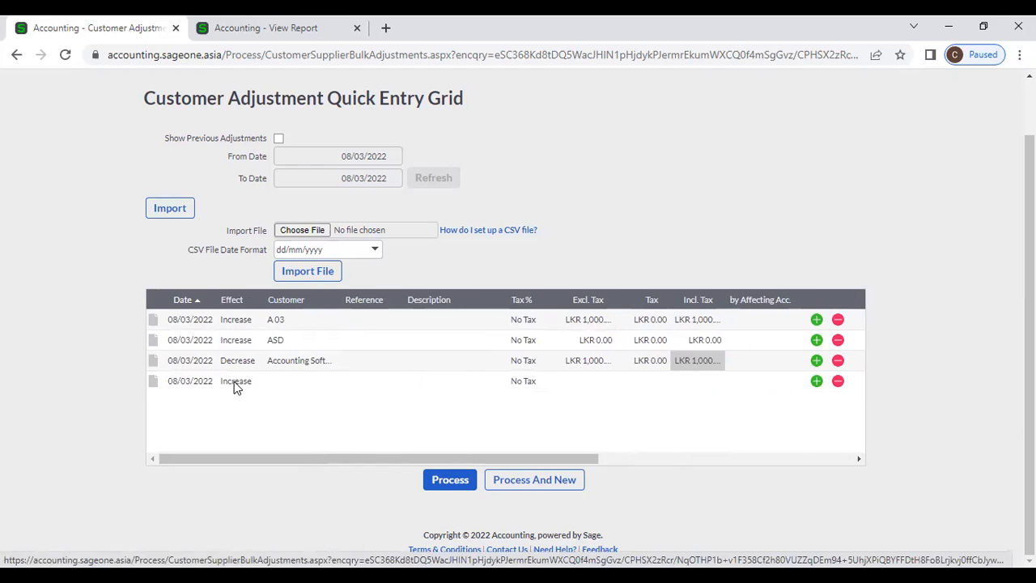
click(323, 383)
click(330, 384)
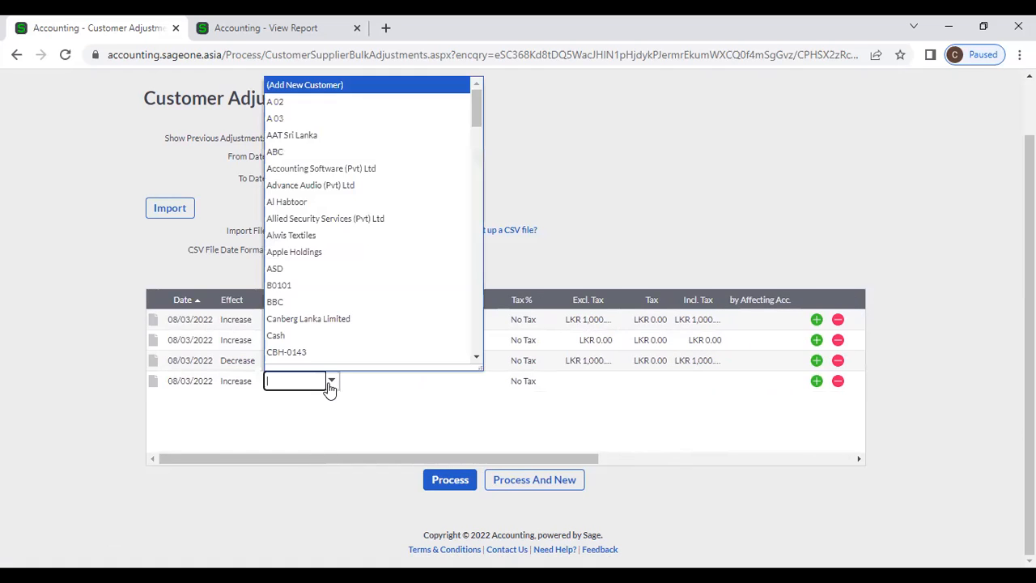
click(301, 153)
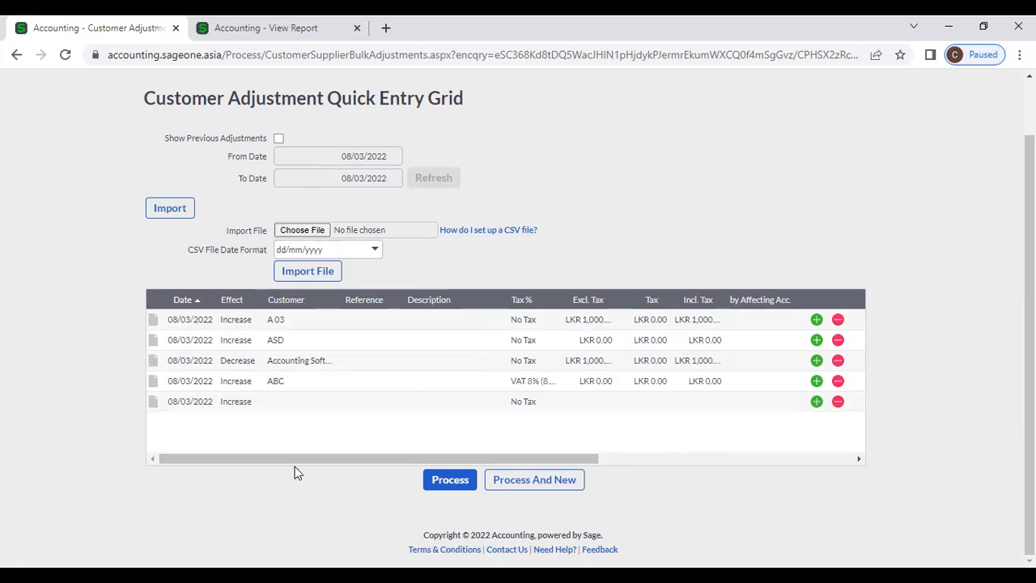
drag(299, 459, 333, 458)
click(555, 377)
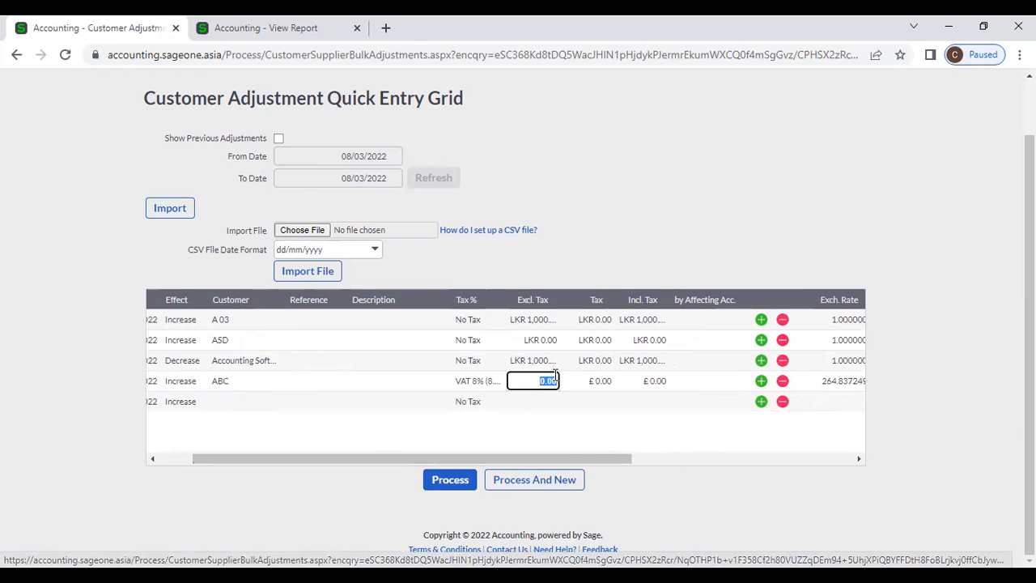
text(1000)
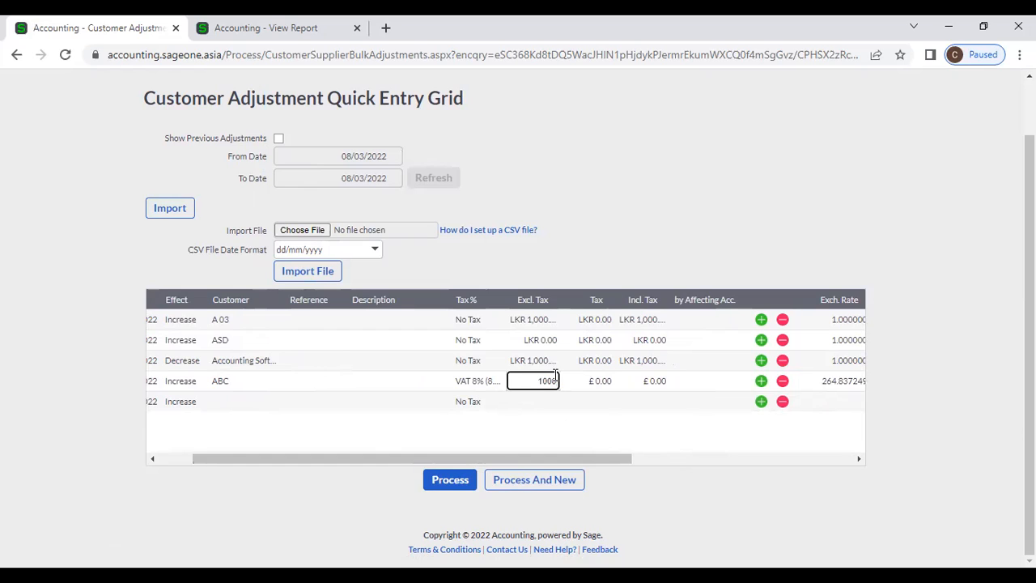
key(Tab)
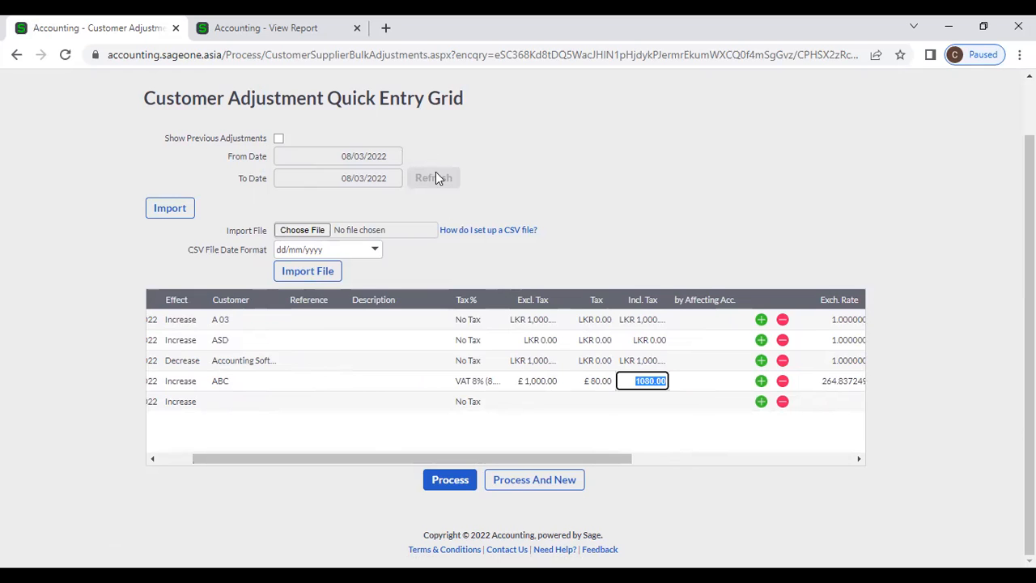
drag(465, 459, 564, 461)
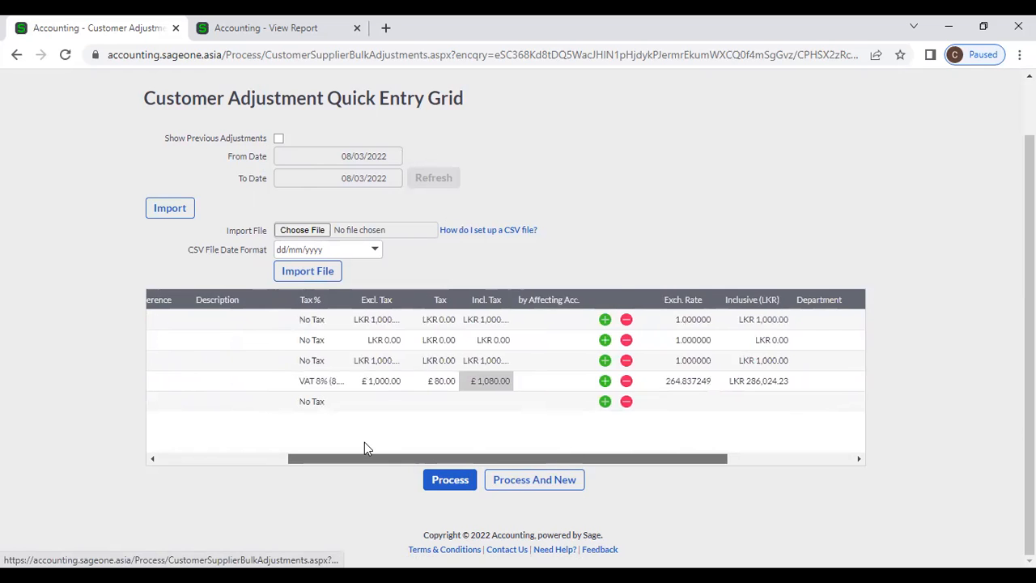
drag(364, 458, 638, 453)
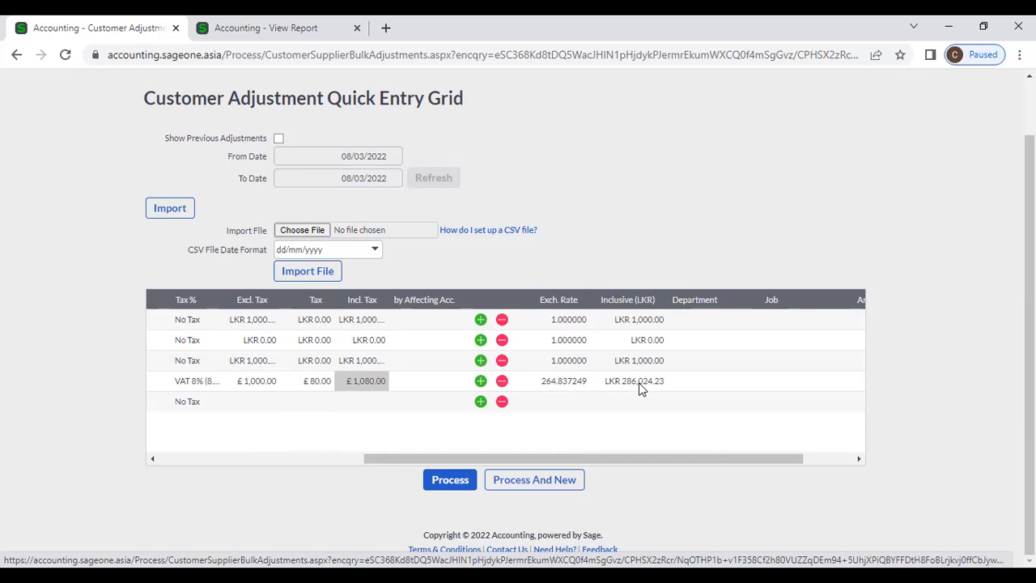
drag(630, 460, 407, 461)
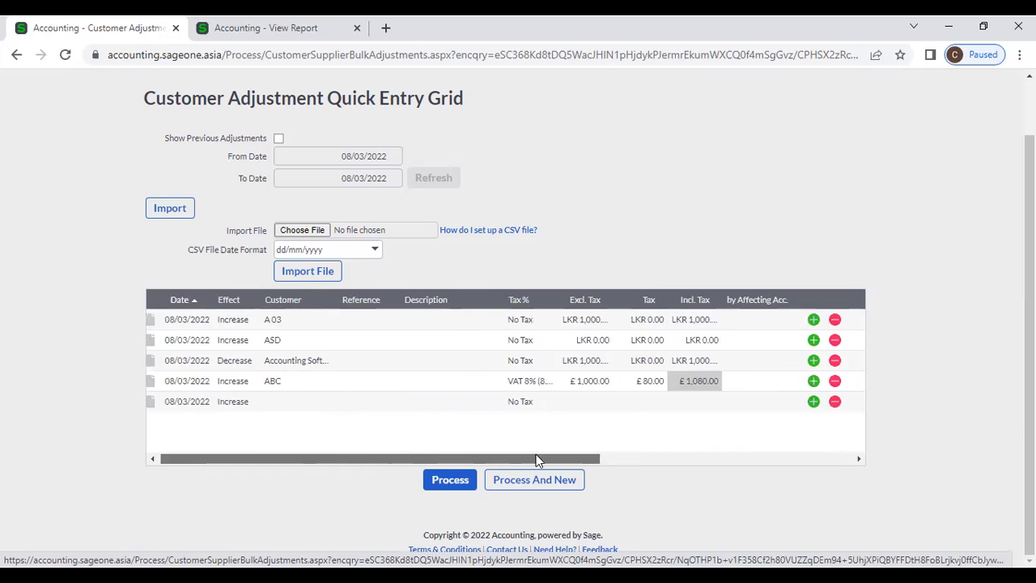
Step: Review the grid's Department, Job and Area columns, including the department choices for the A 03 row
click(615, 458)
click(638, 320)
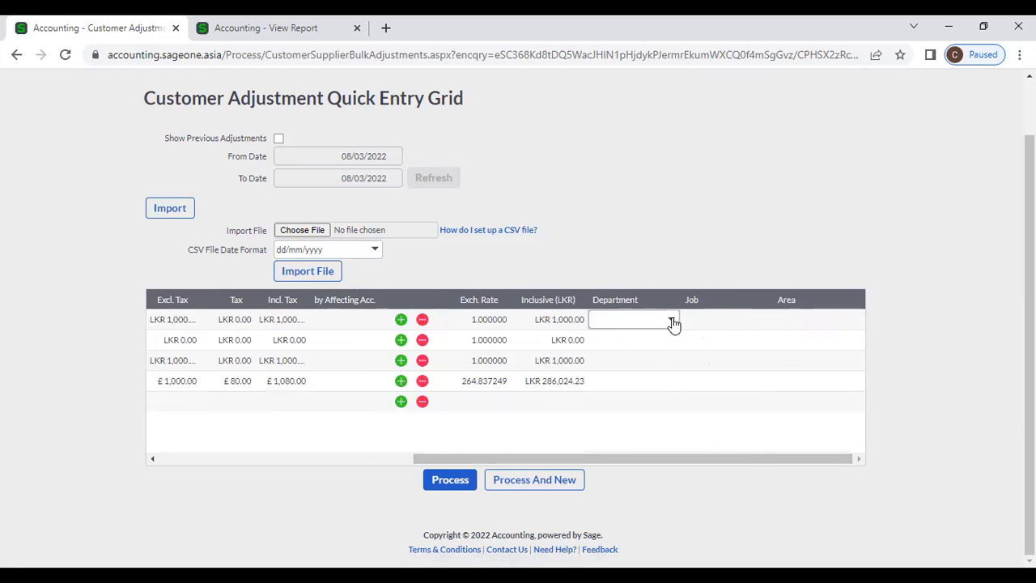
click(671, 319)
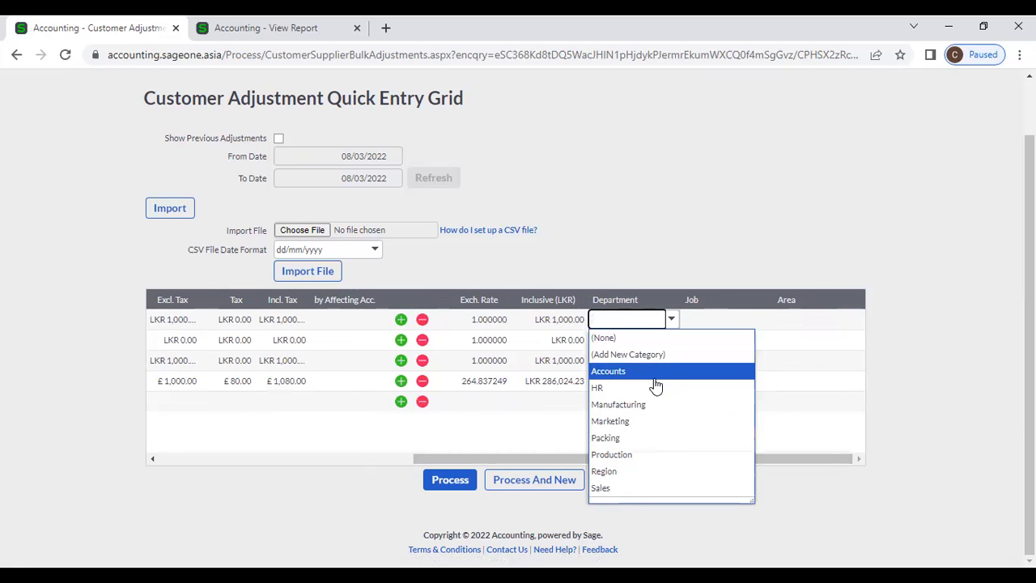
click(606, 240)
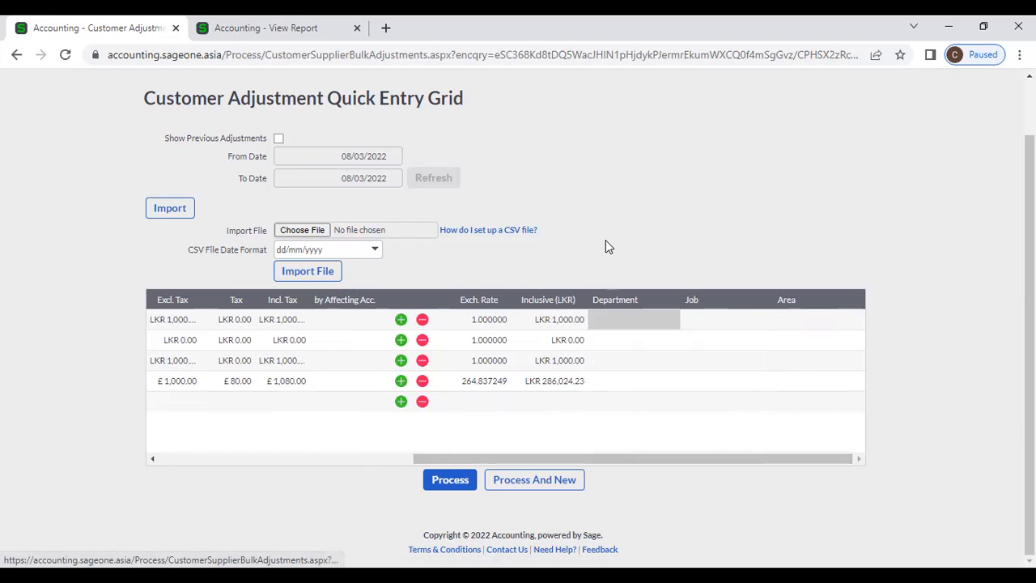
click(450, 479)
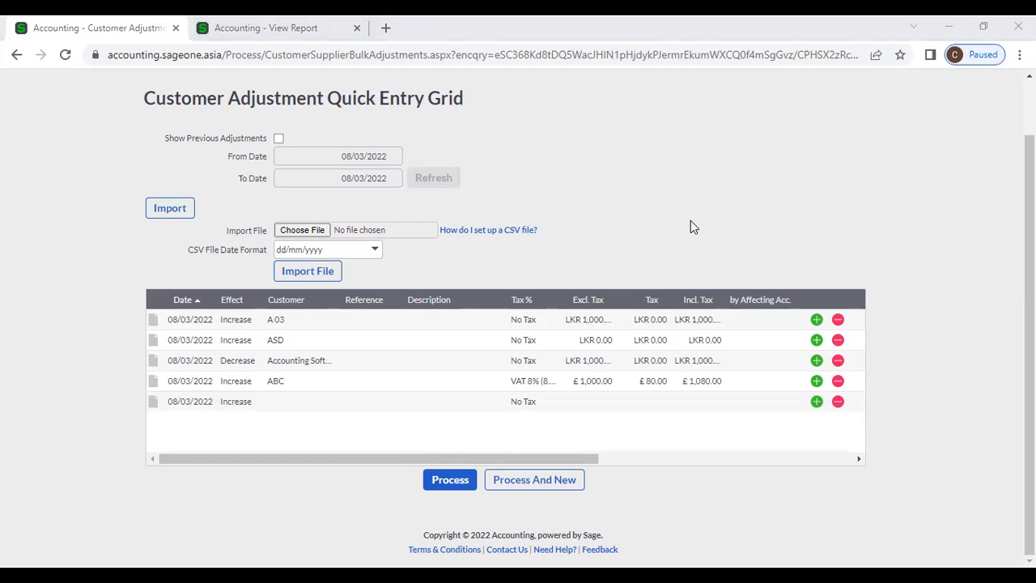
click(722, 219)
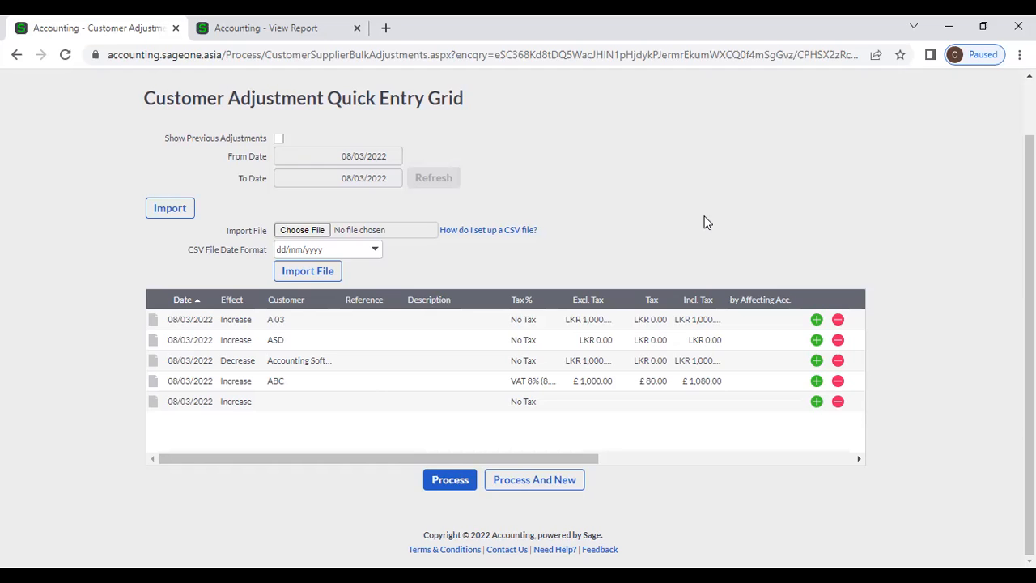
Step: Leave the grid without saving, start a new customer bad debt relief and choose customer A 02 to check for unpaid invoices exceeding 6 months
scroll(704, 223, up, 2)
click(161, 122)
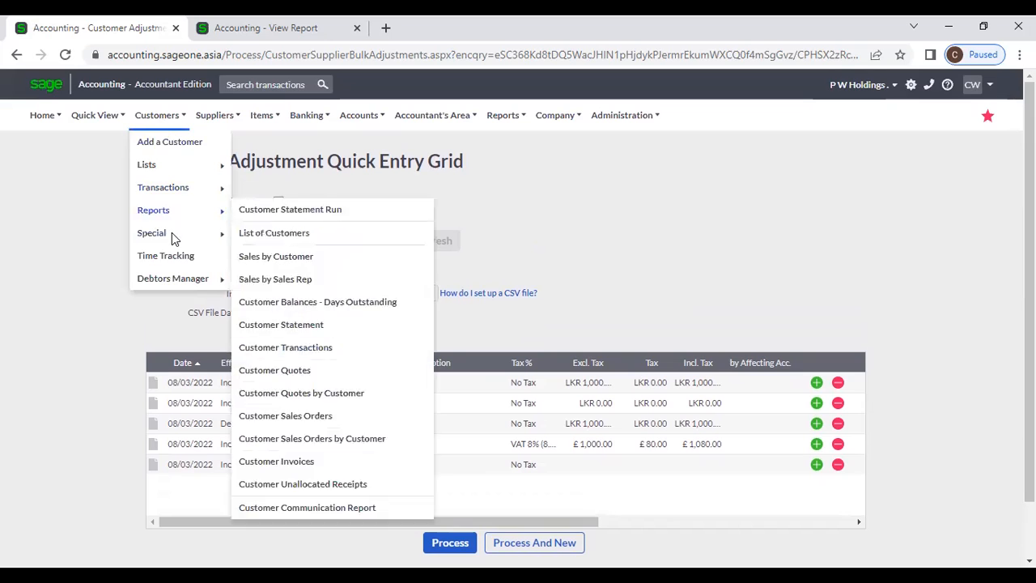
mouse_move(169, 198)
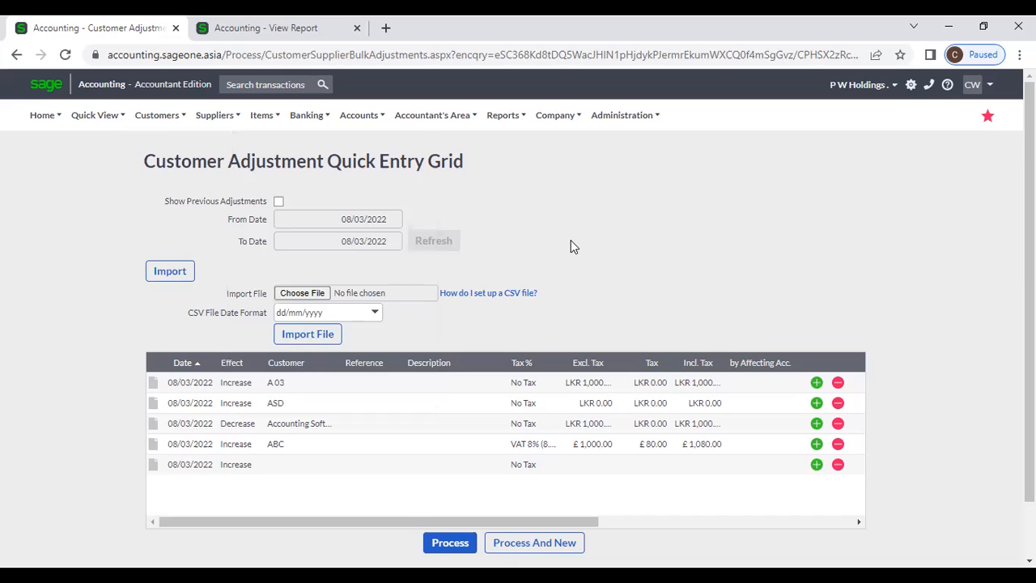
mouse_move(275, 118)
mouse_move(156, 114)
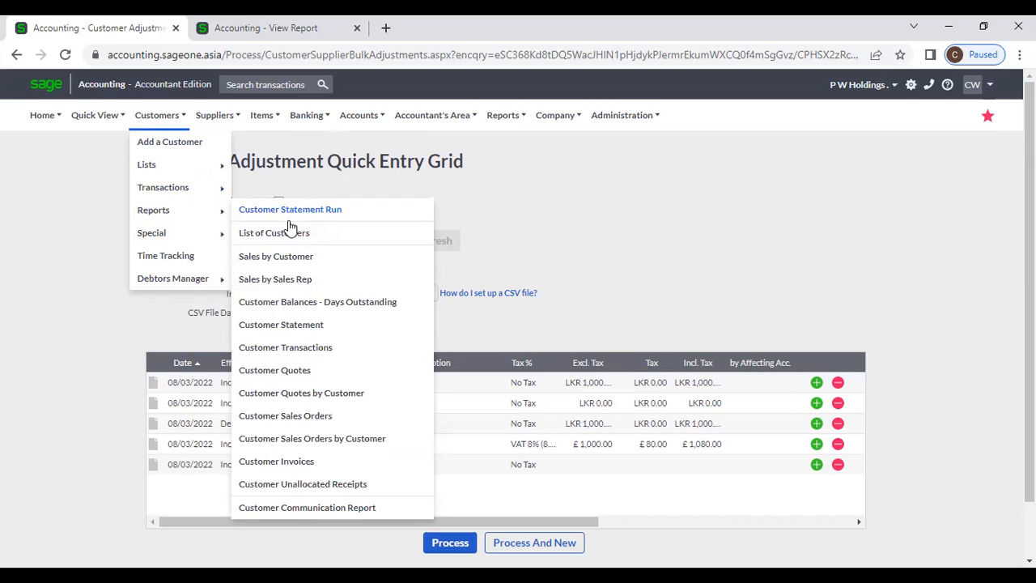
click(301, 370)
click(591, 139)
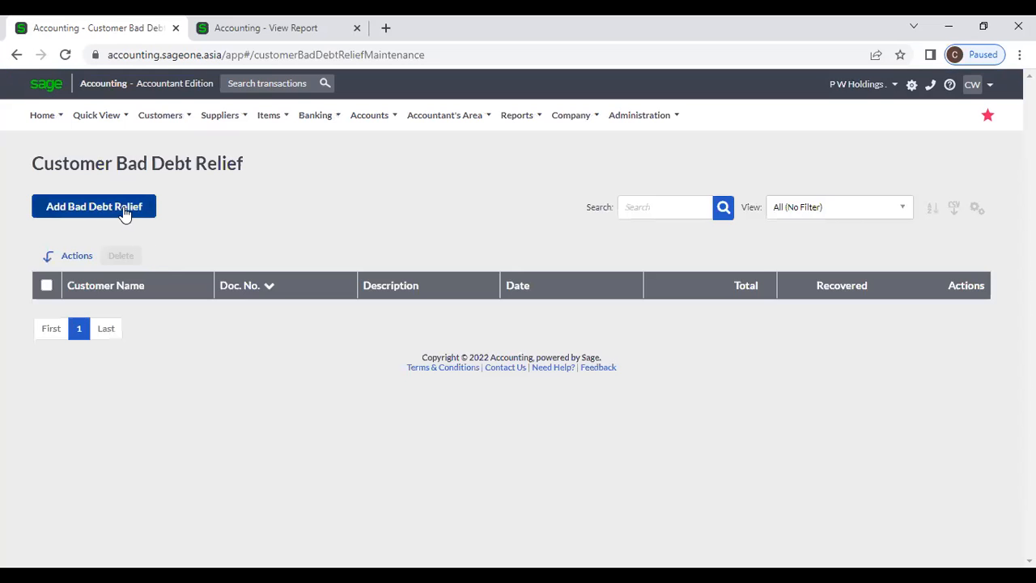
click(126, 213)
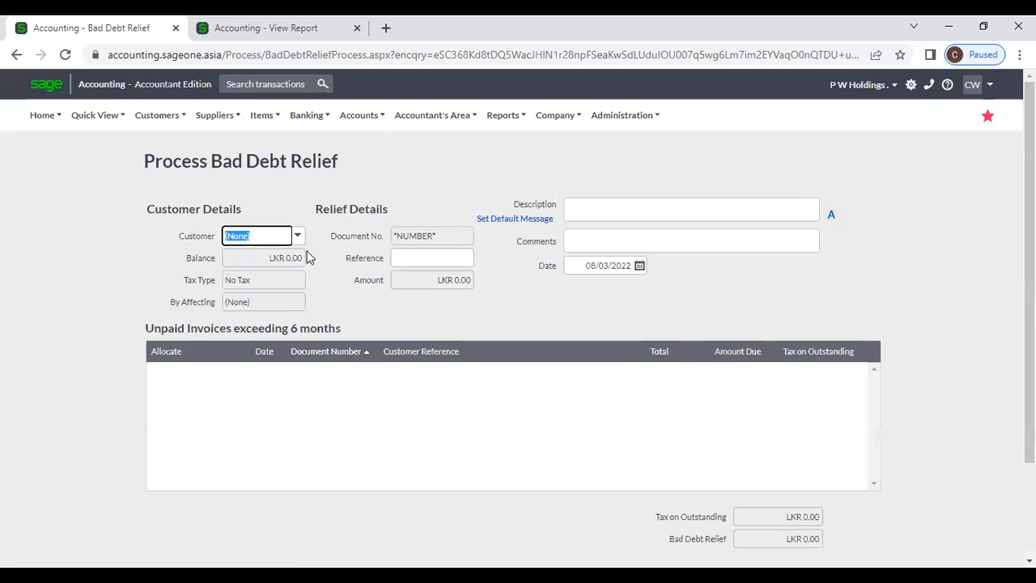
click(297, 235)
click(284, 293)
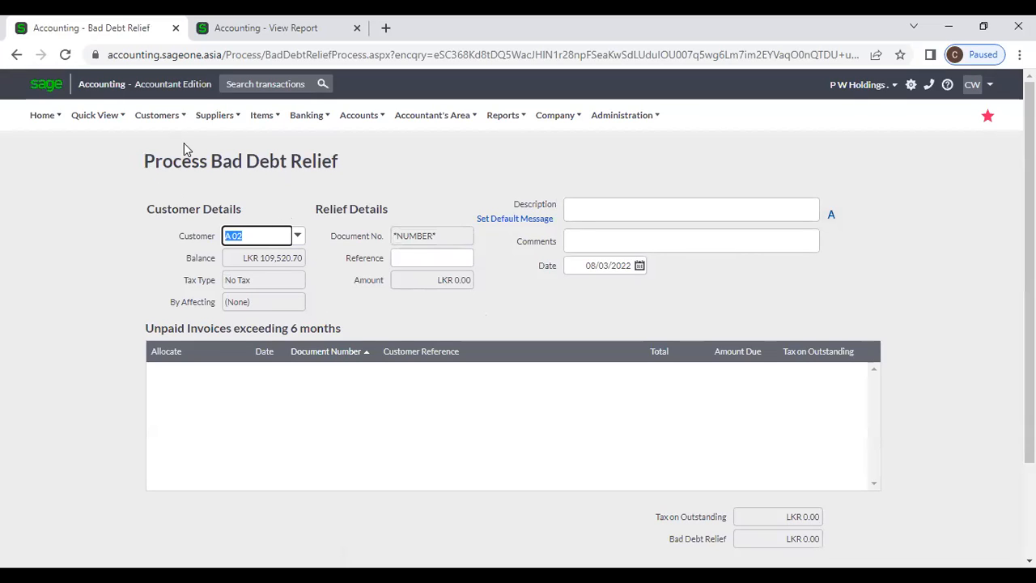
Step: Discard the bad debt relief, start a new customer quote for ABC and examine its exchange rate and details
click(161, 118)
mouse_move(185, 195)
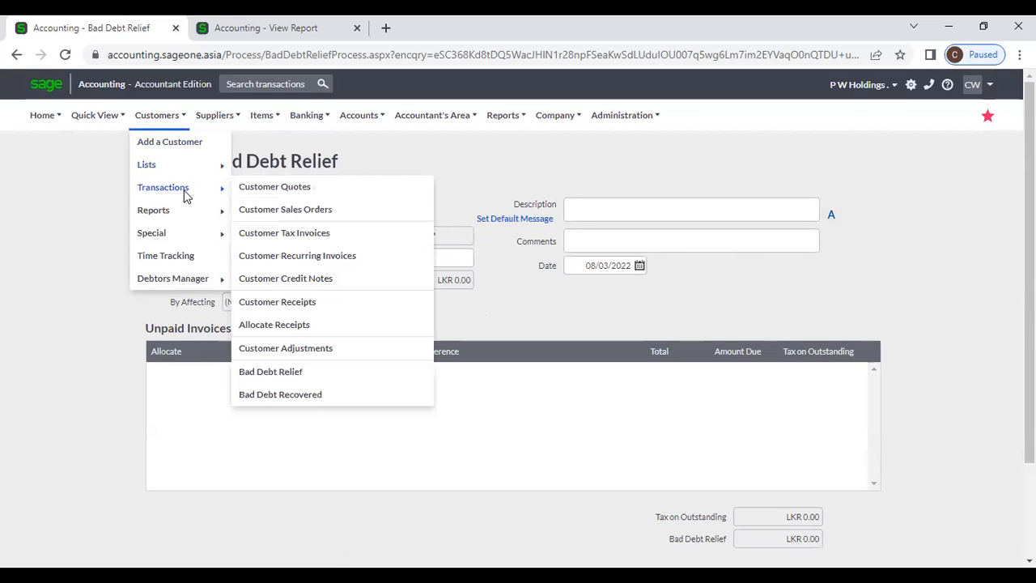
click(272, 187)
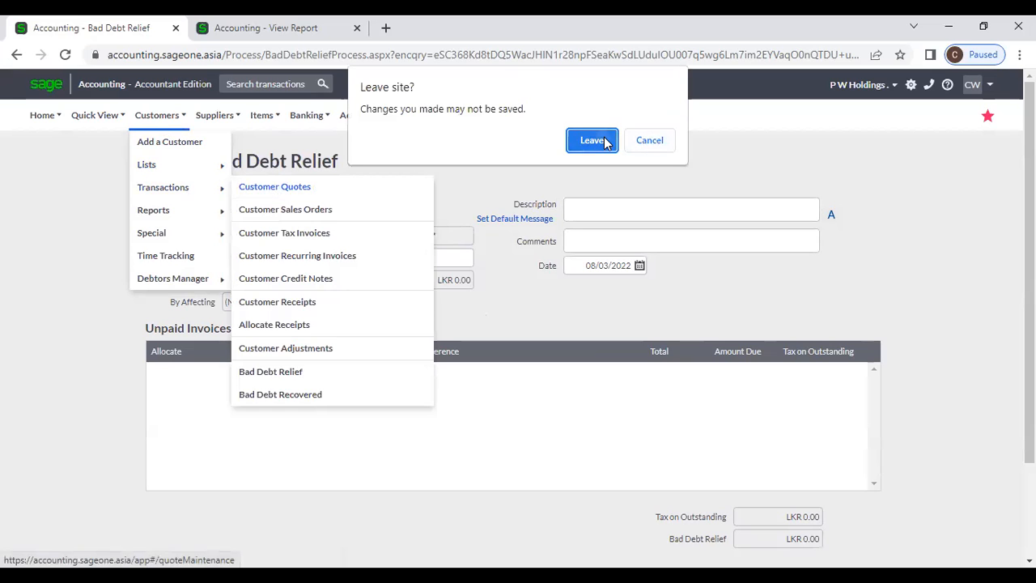
click(604, 141)
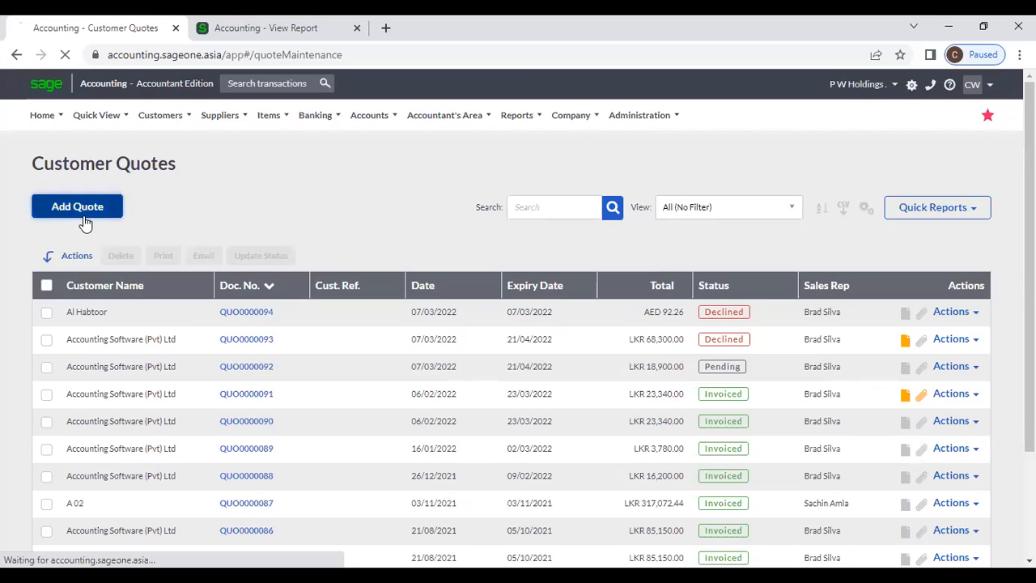
click(80, 212)
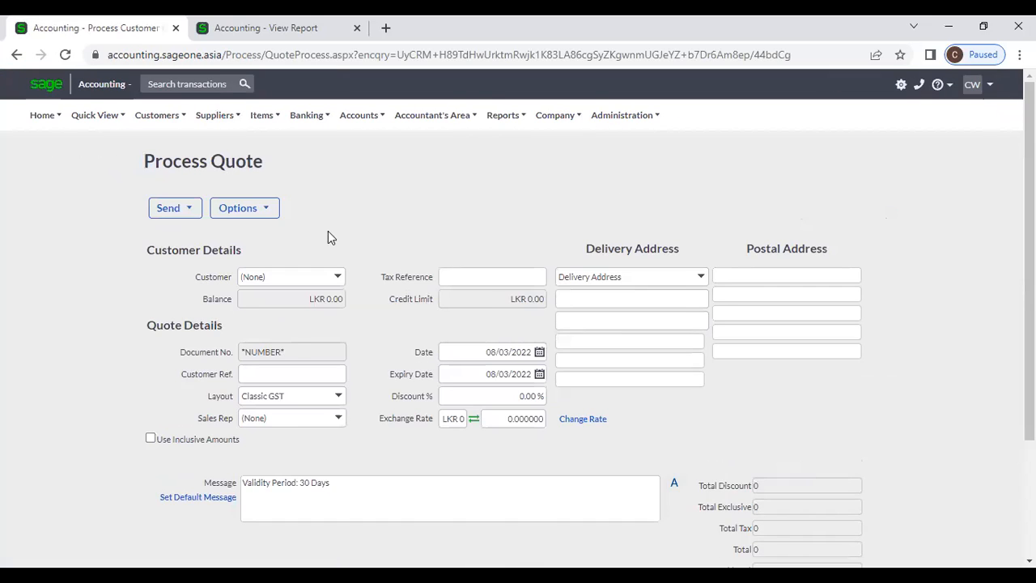
click(346, 278)
click(258, 378)
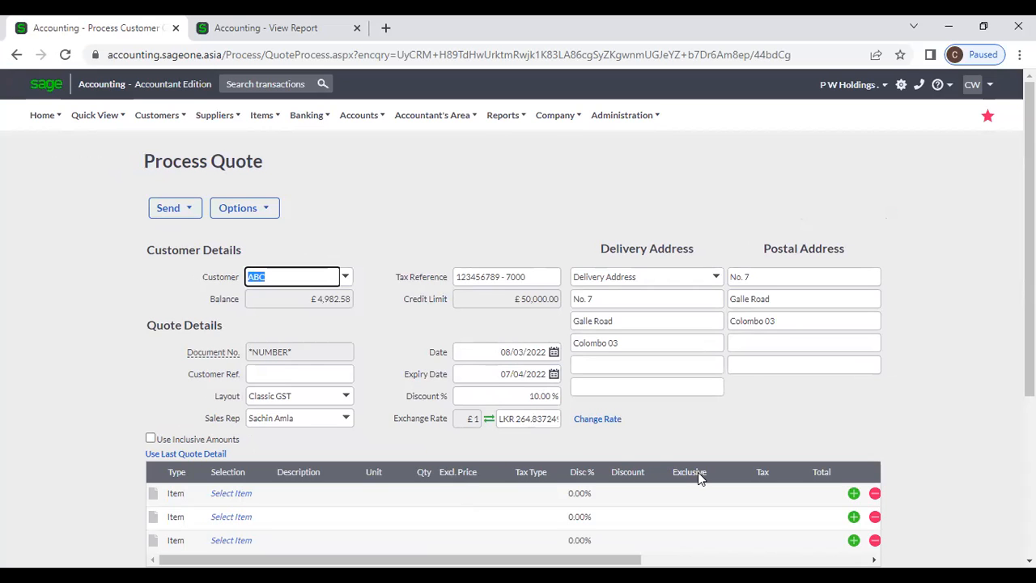
scroll(699, 477, down, 1)
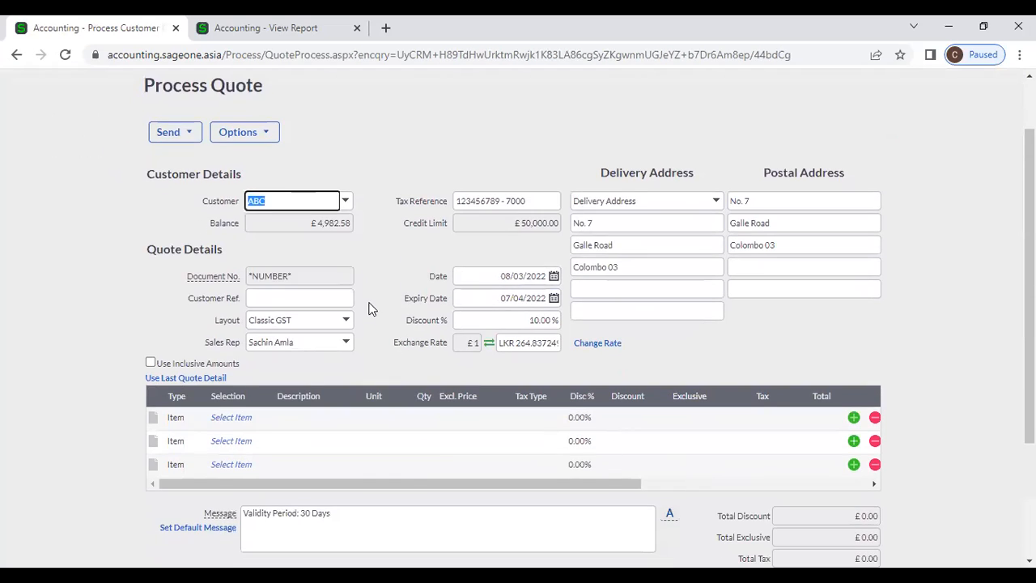
scroll(242, 224, up, 1)
Step: Discard the quote and start a new customer receipt for customer ABC
mouse_move(176, 116)
mouse_move(177, 212)
mouse_move(168, 191)
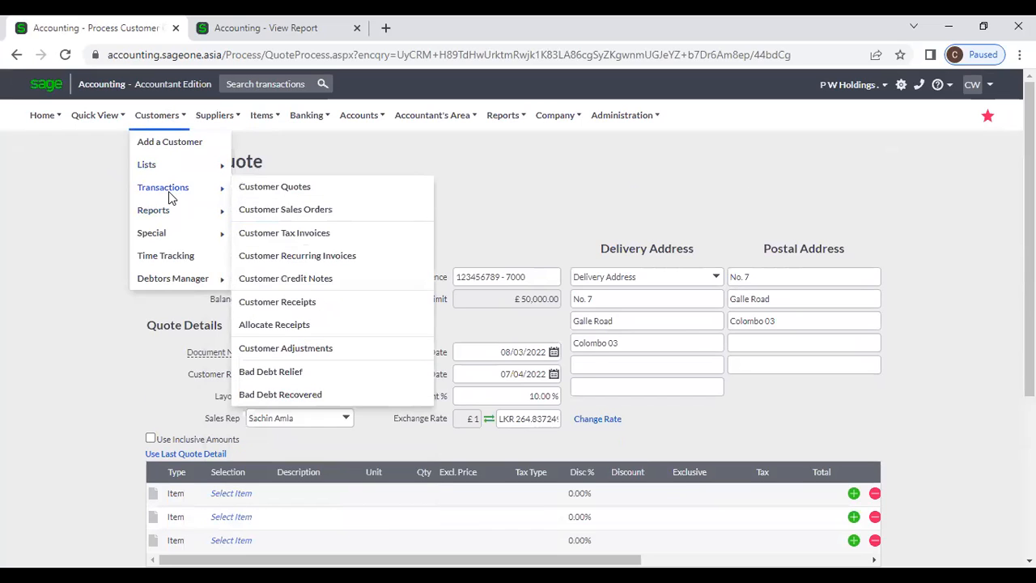
click(306, 301)
click(580, 144)
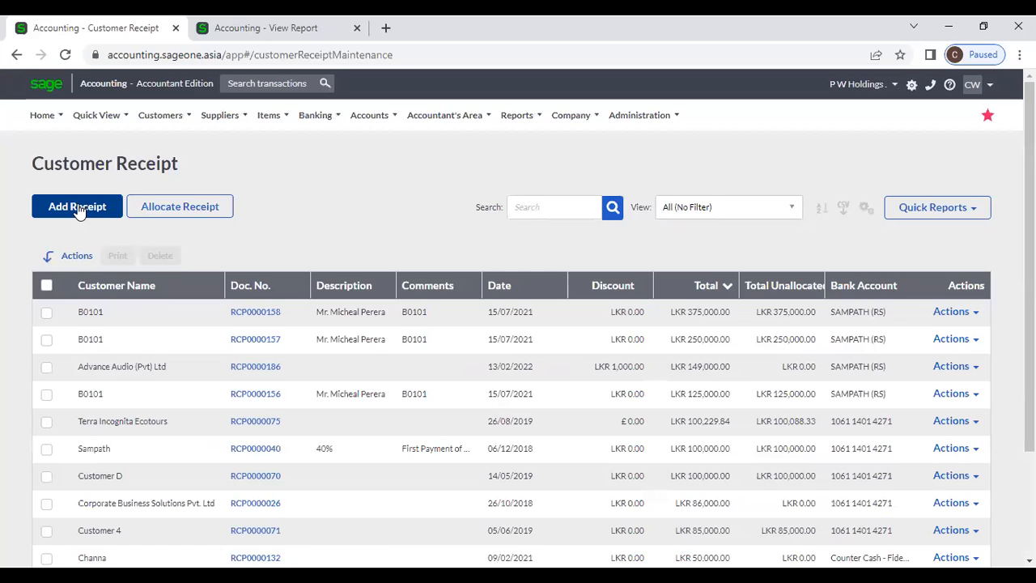
click(79, 209)
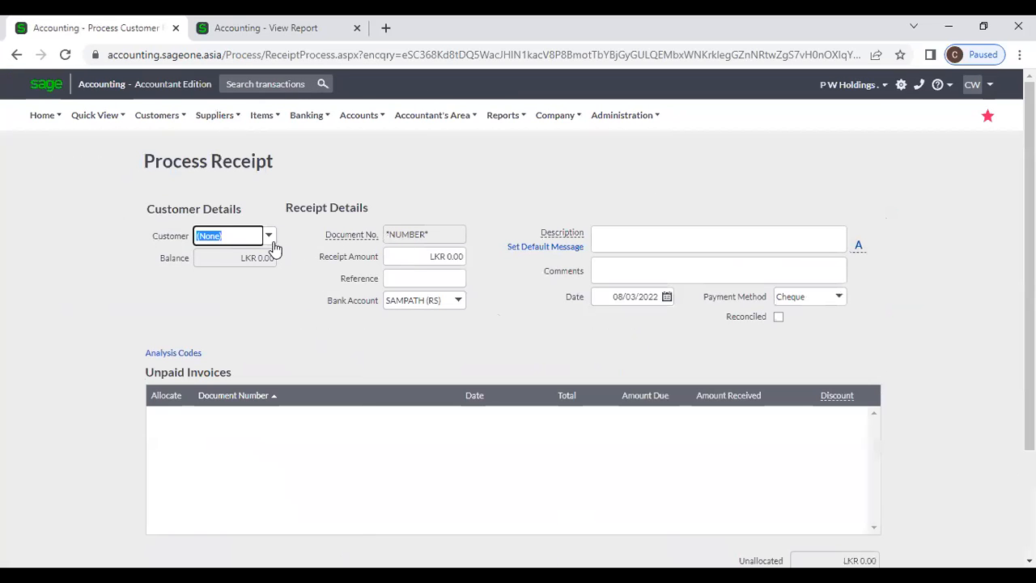
click(270, 238)
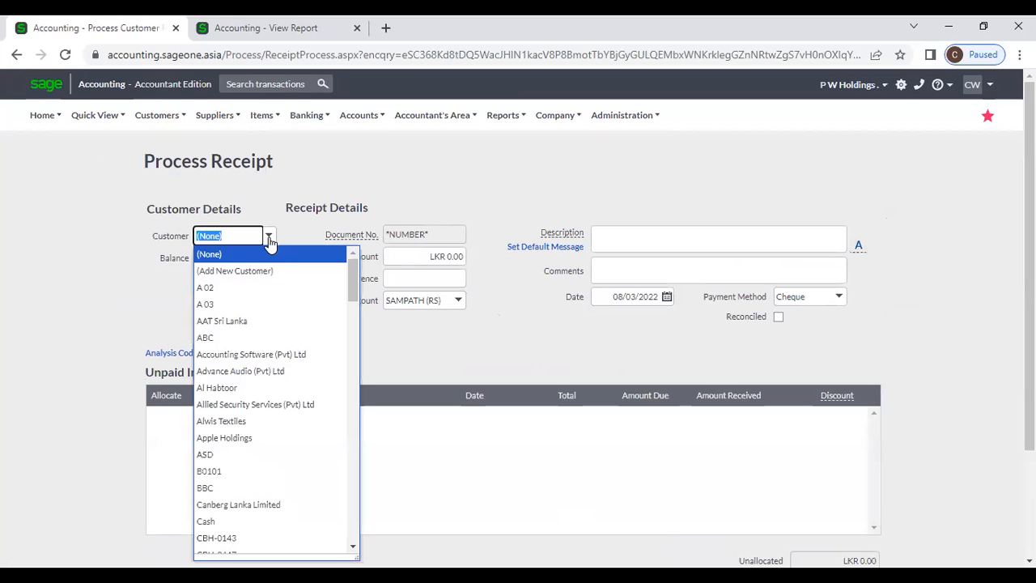
click(217, 337)
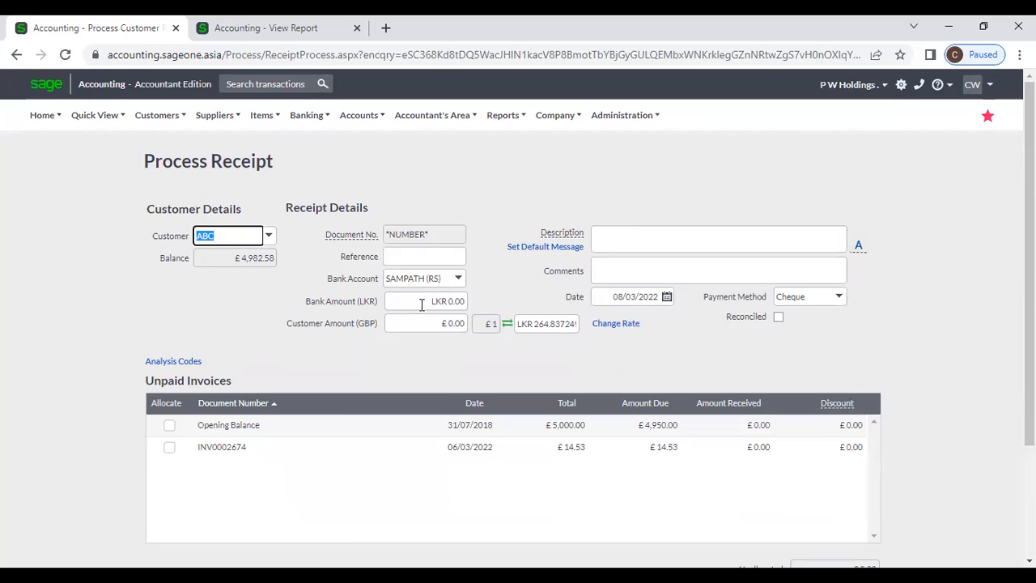
Step: Set the receipt's customer amount to £100.00 for ABC, keeping the SAMPATH (RS) bank account
click(422, 305)
click(426, 319)
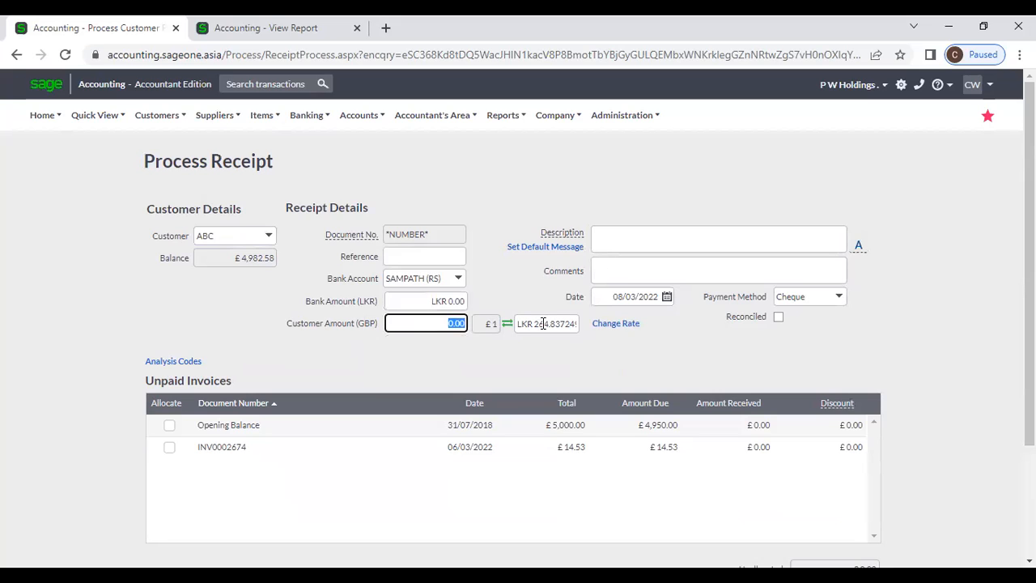
key(Tab)
click(441, 323)
text(100)
click(443, 361)
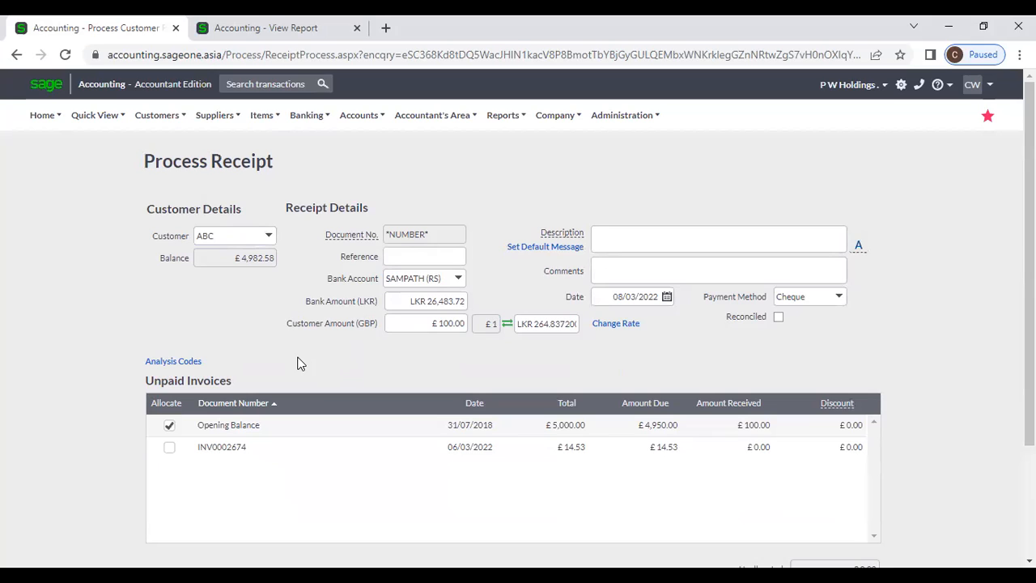
Step: Close the report's browser tab and open the Customer Statement Run, leaving the receipt unsaved
click(356, 27)
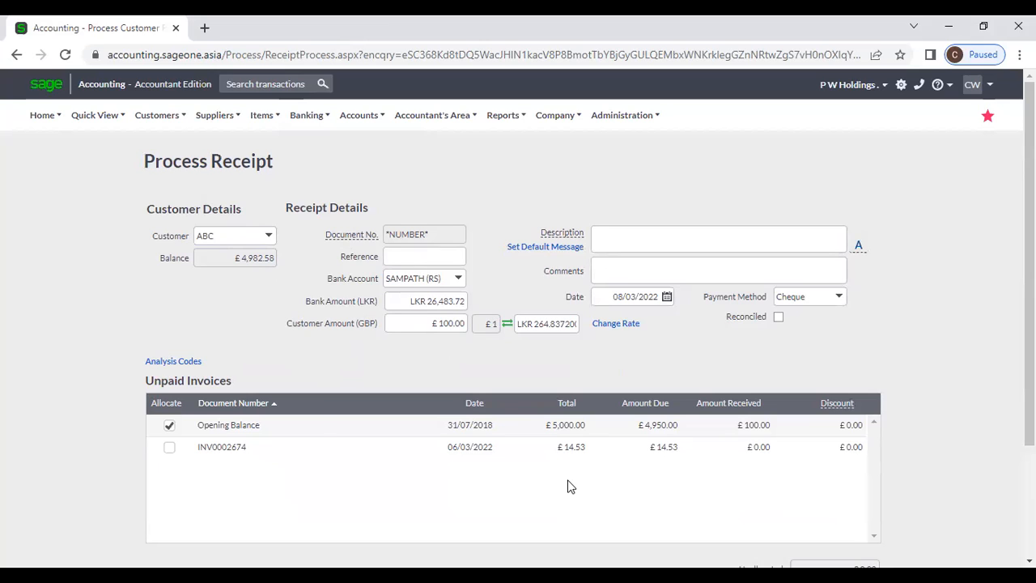
mouse_move(159, 126)
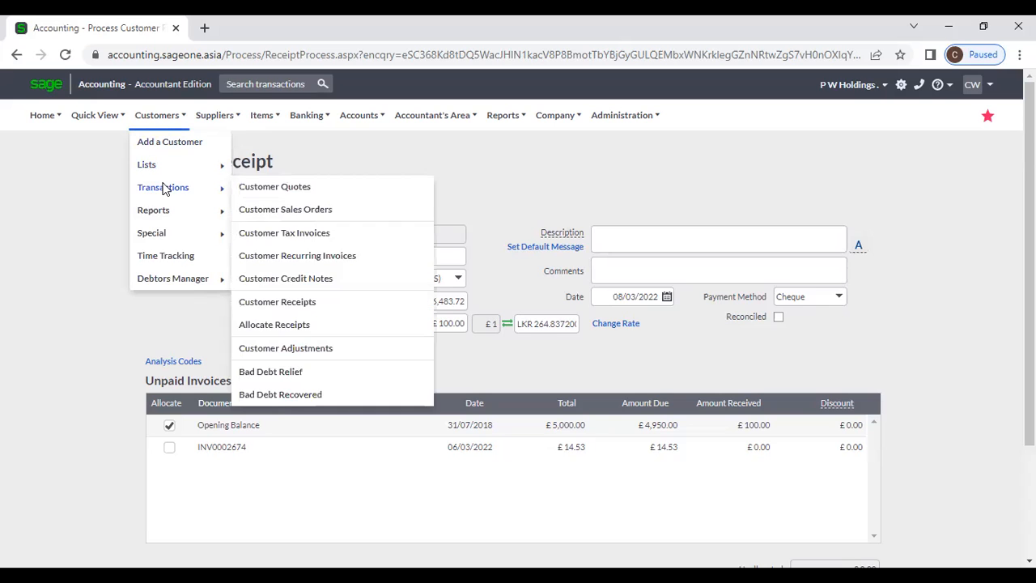
mouse_move(163, 214)
click(271, 215)
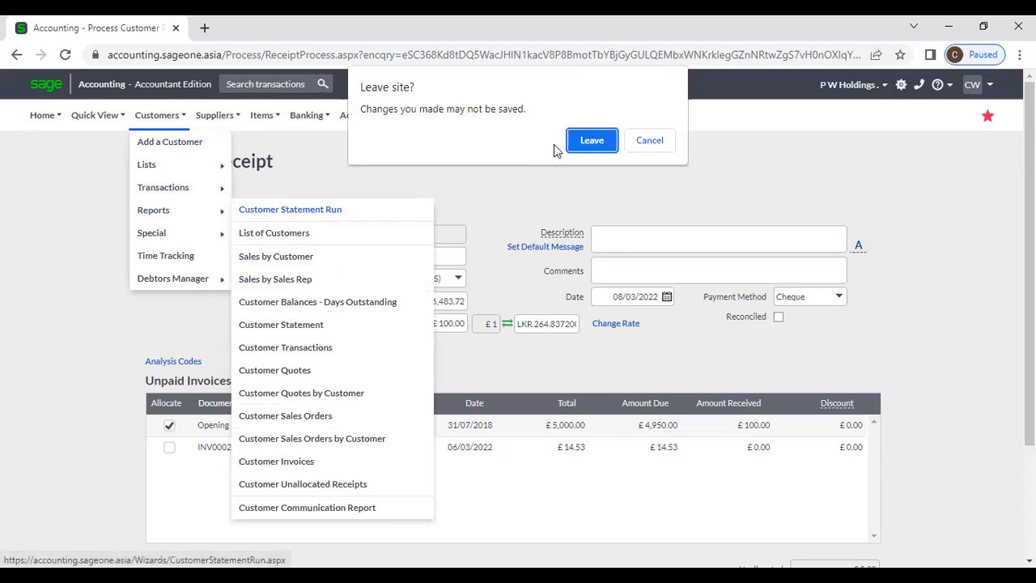
click(592, 141)
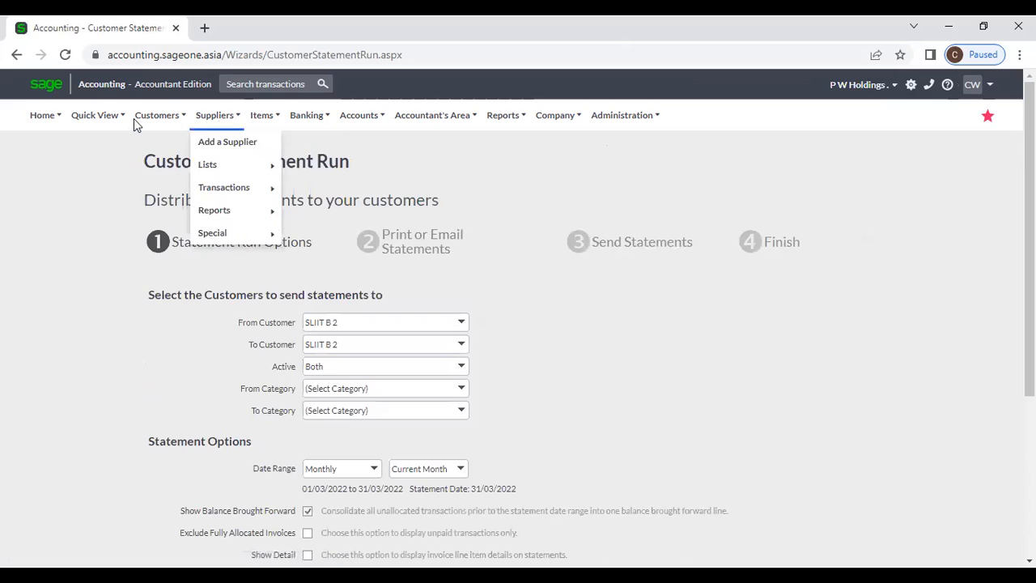
Step: Examine the statement run's customer and category ranges, date range, display options and balance exclusions
mouse_move(135, 126)
mouse_move(153, 212)
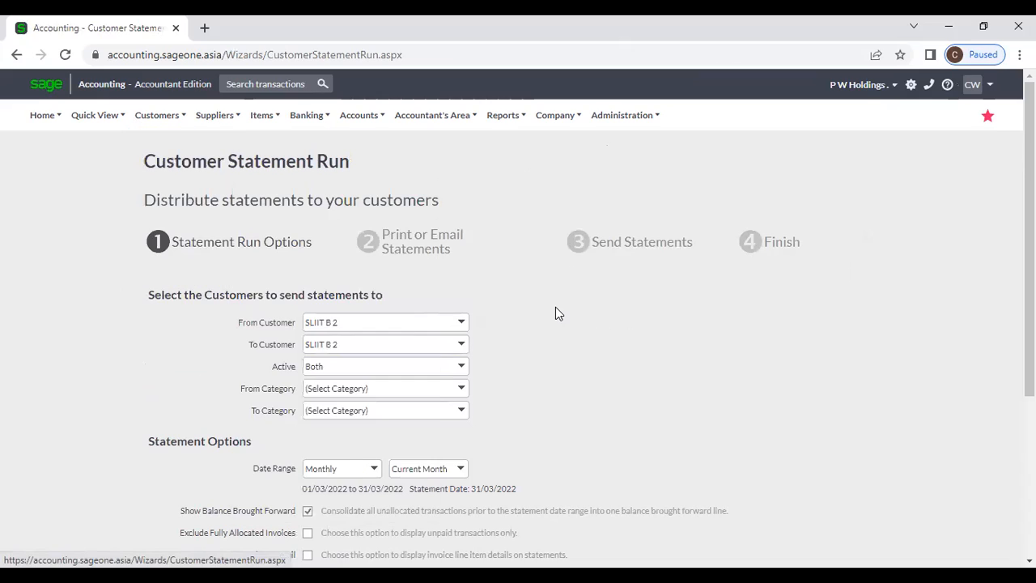
scroll(555, 313, down, 2)
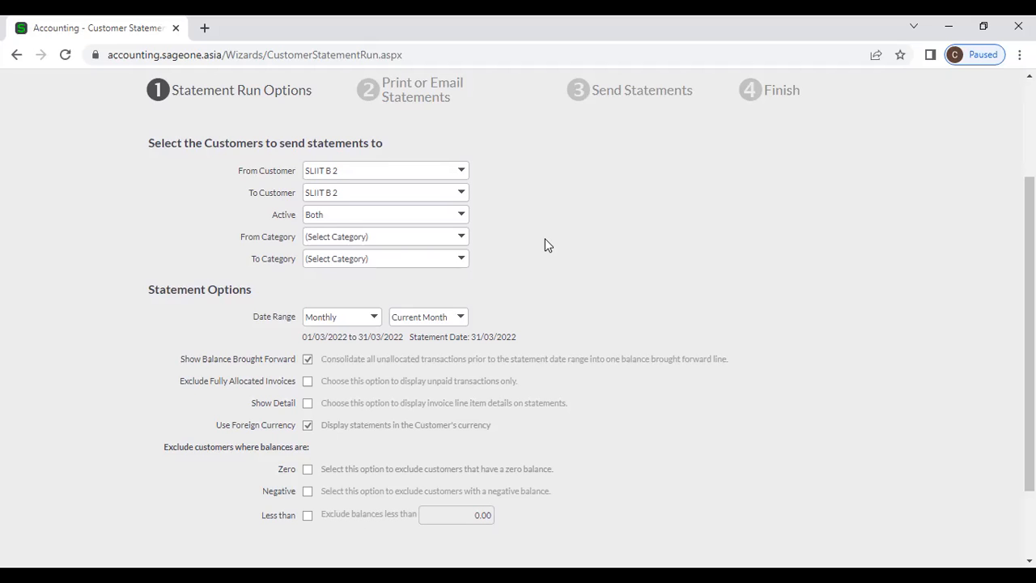
scroll(545, 245, up, 1)
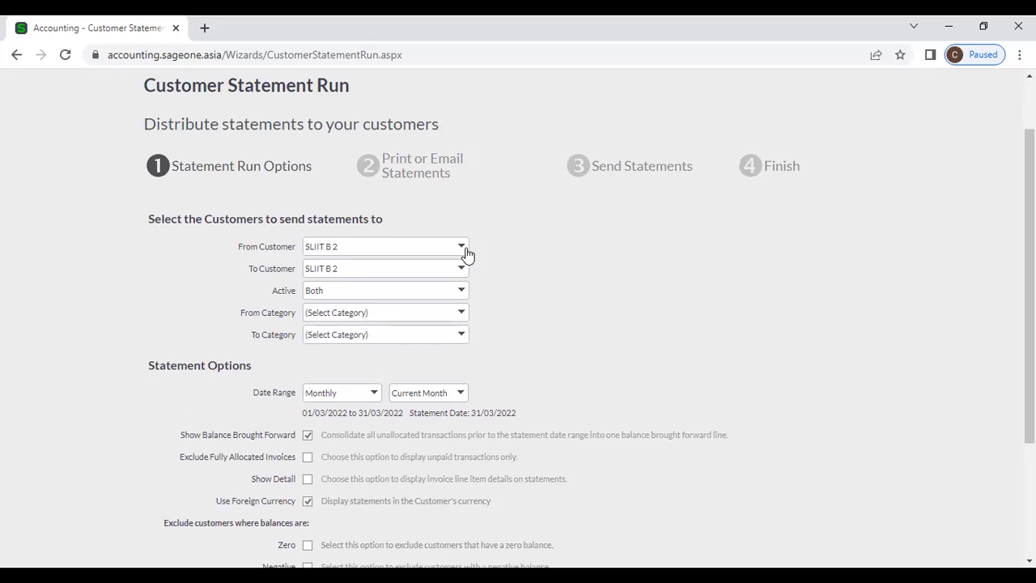
scroll(498, 266, down, 1)
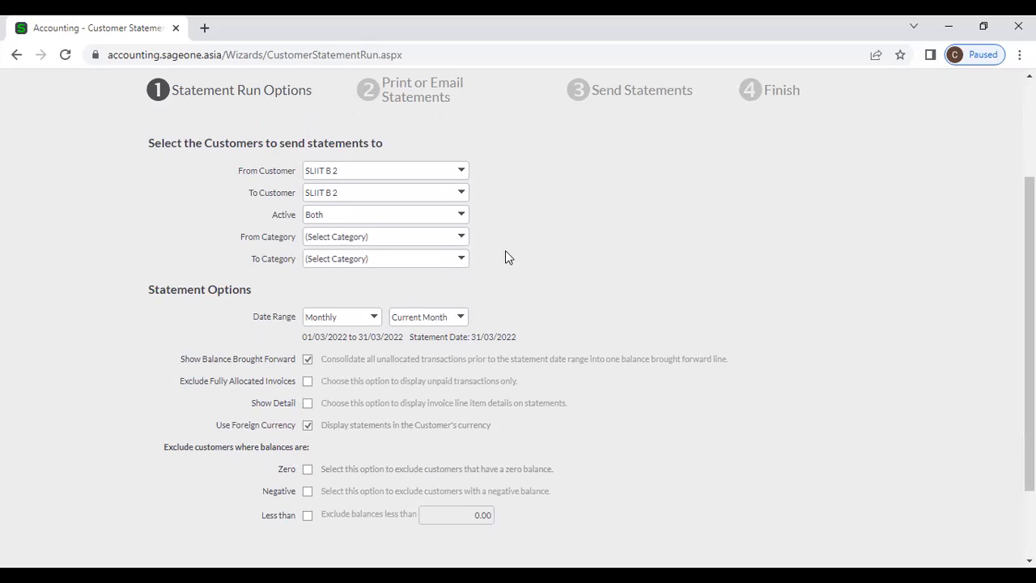
scroll(492, 246, up, 2)
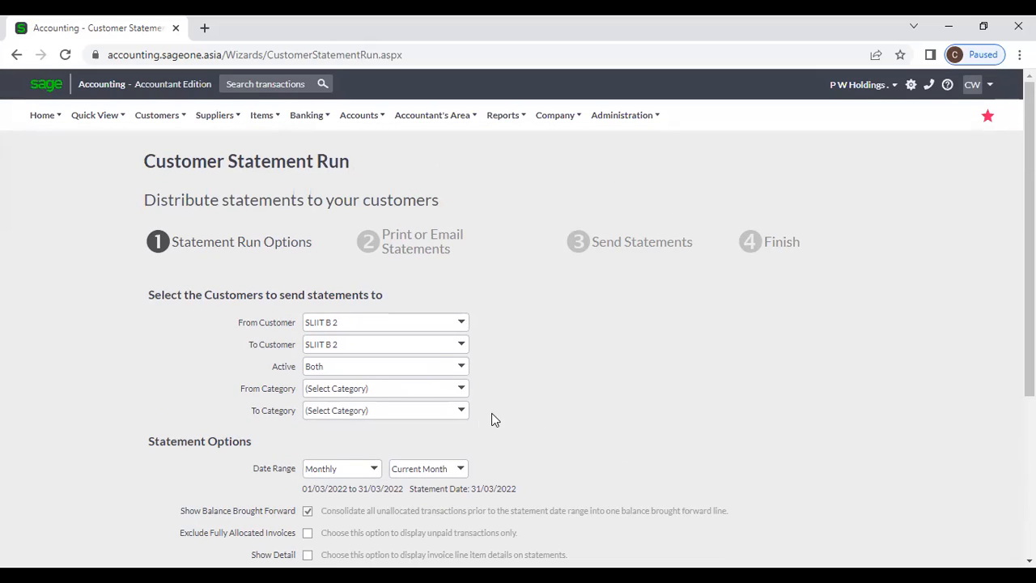
scroll(407, 469, down, 3)
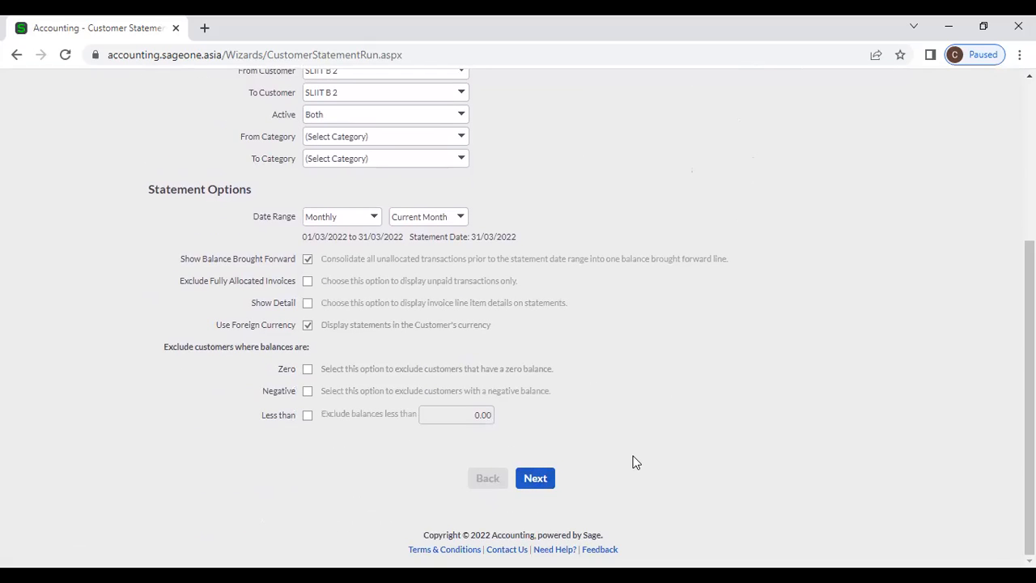
scroll(635, 461, up, 4)
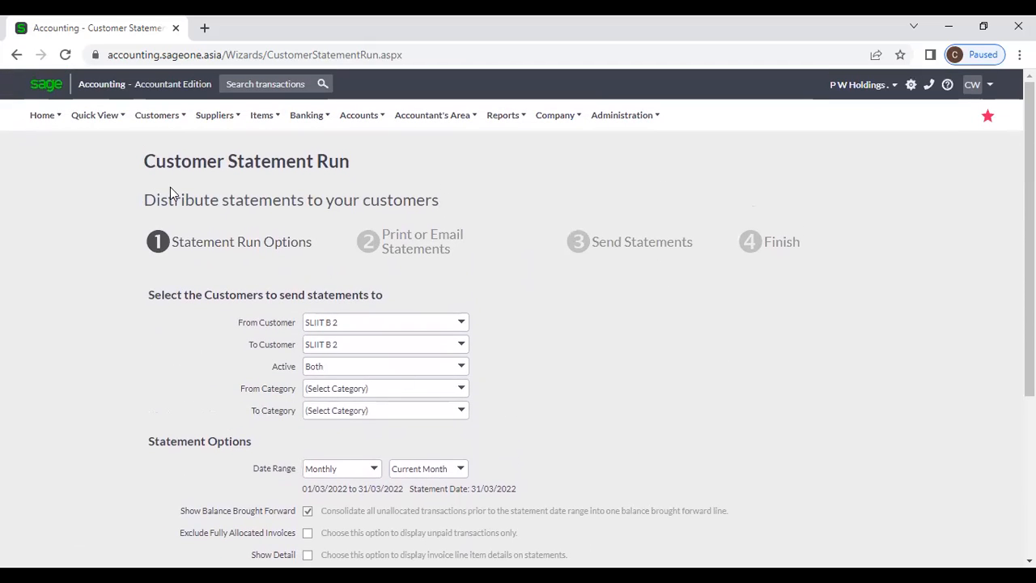
Step: Duplicate the Customer Statement Run browser tab and open a blank New Customer form in one of the two tabs
right_click(95, 25)
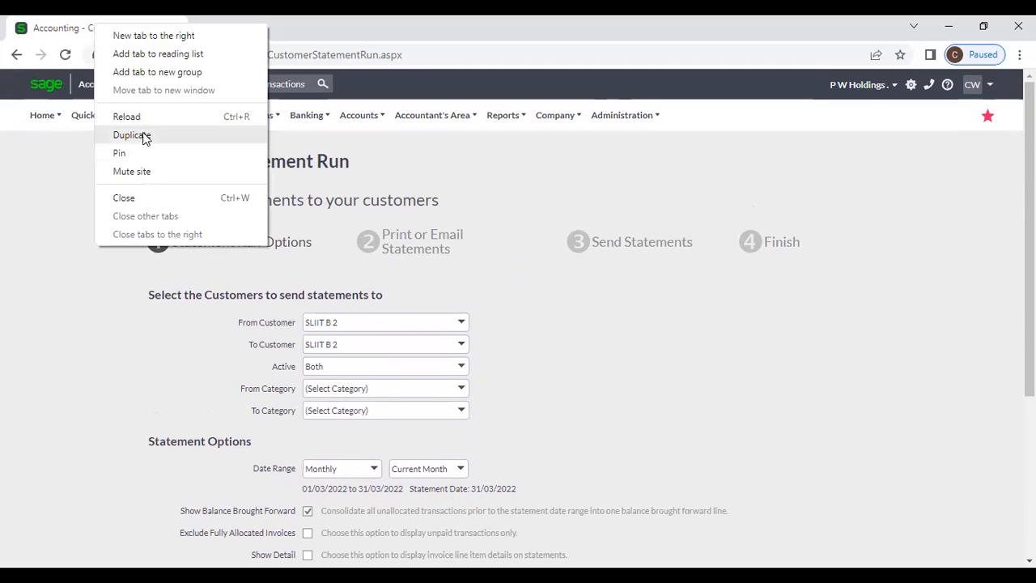
click(132, 135)
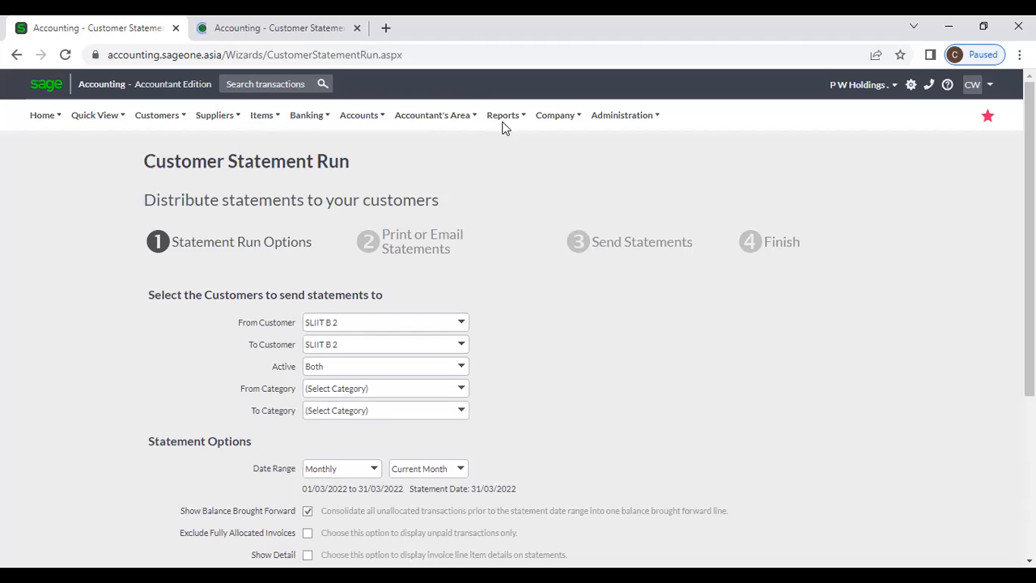
mouse_move(158, 115)
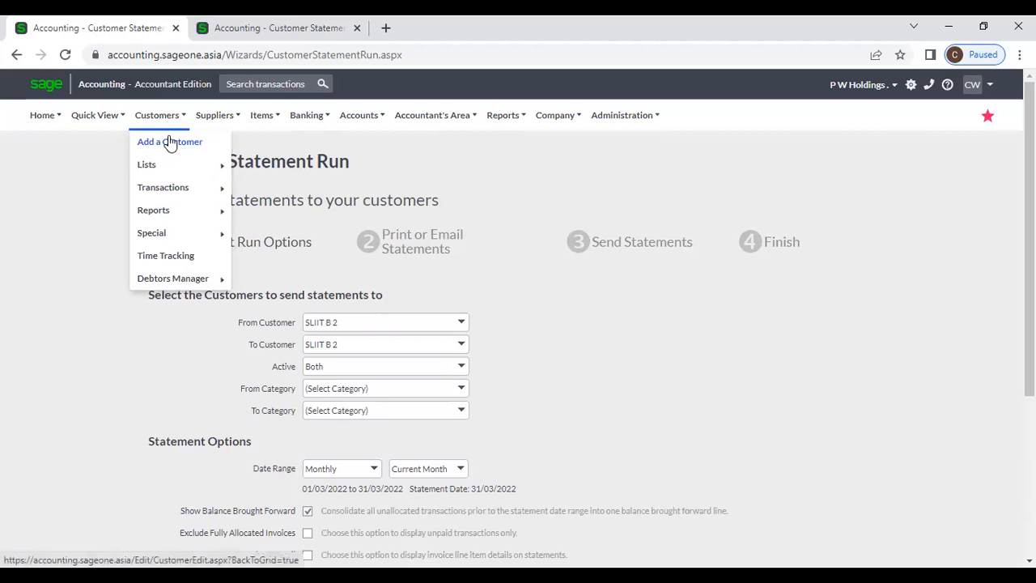
click(169, 142)
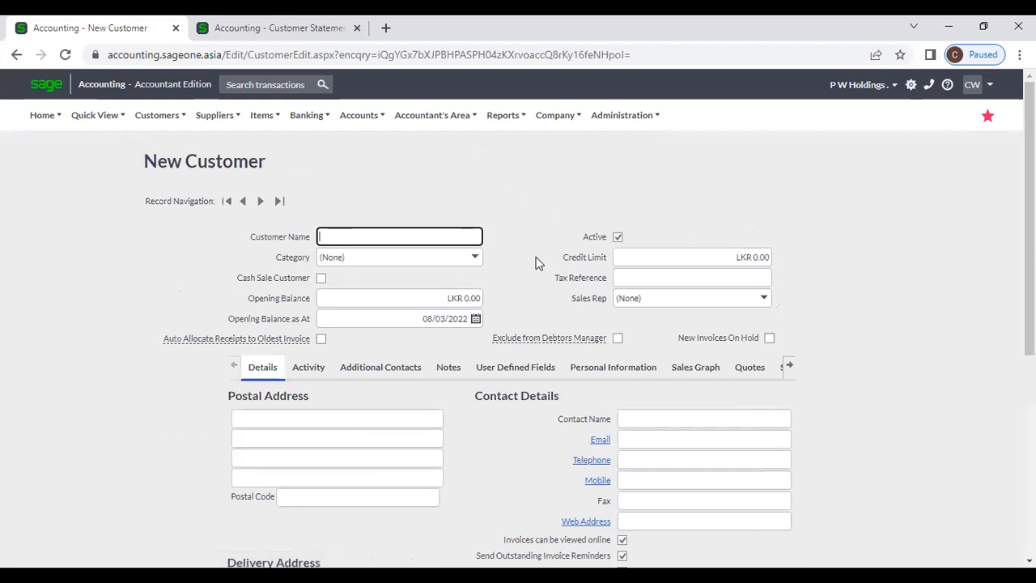
Step: Check the Statement Distribution choices in the new customer's default settings, then close that form's browser tab
scroll(566, 340, down, 5)
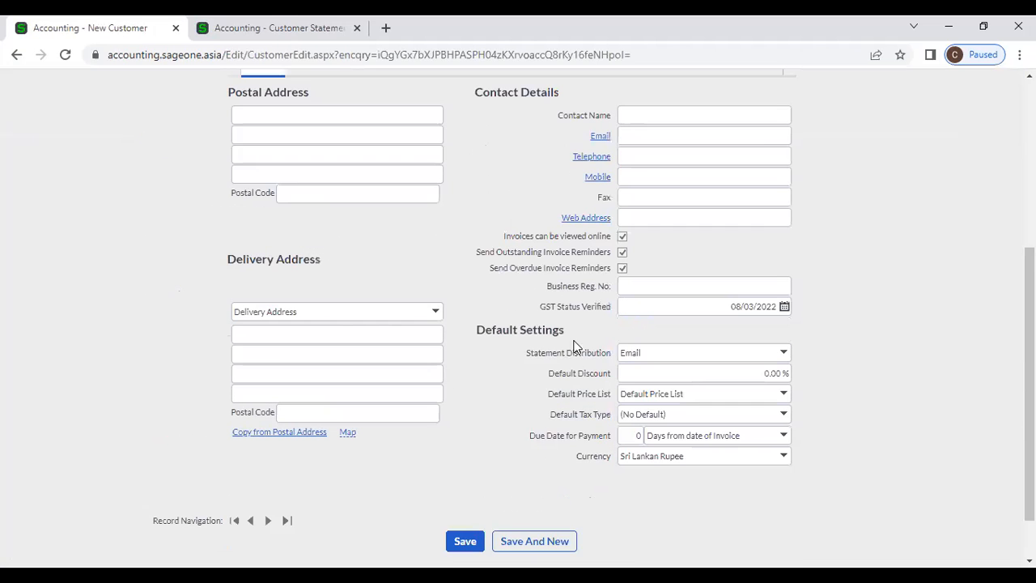
click(782, 352)
click(796, 344)
scroll(420, 348, up, 3)
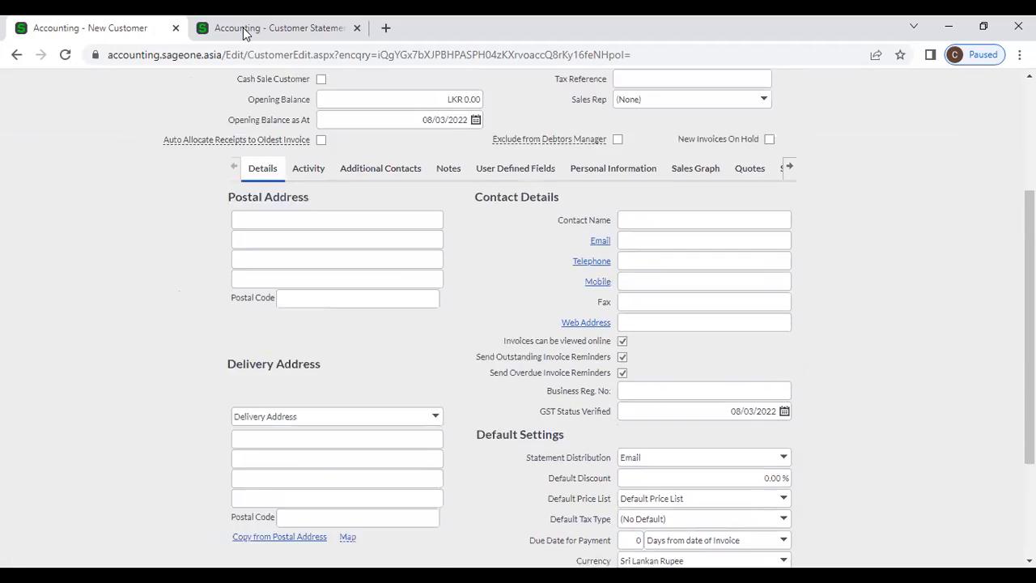
click(247, 29)
click(175, 29)
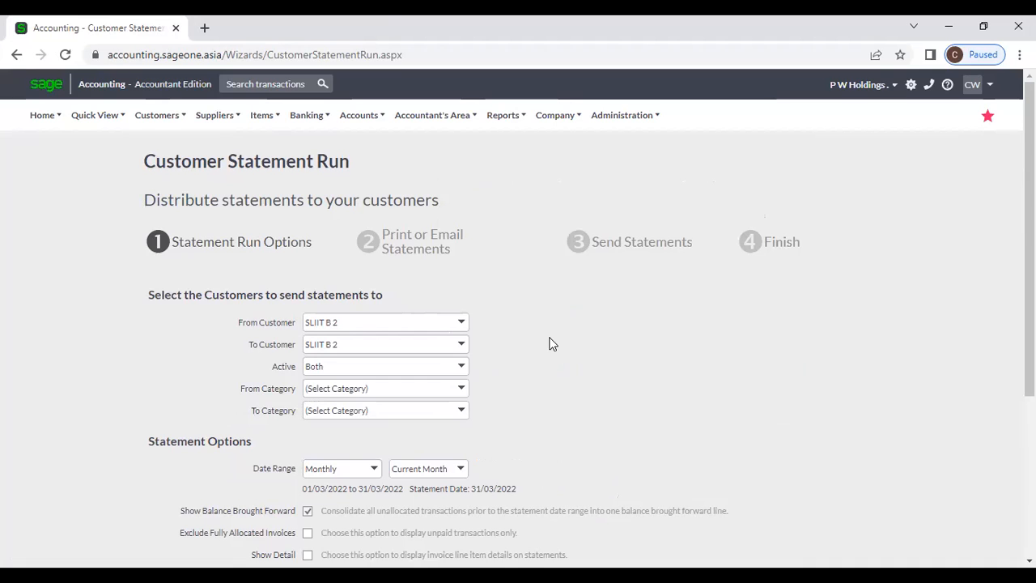
Step: Try to preview the statement run for SLIIT B 2 with distribution set to Email as per Customer Setting
scroll(549, 344, down, 1)
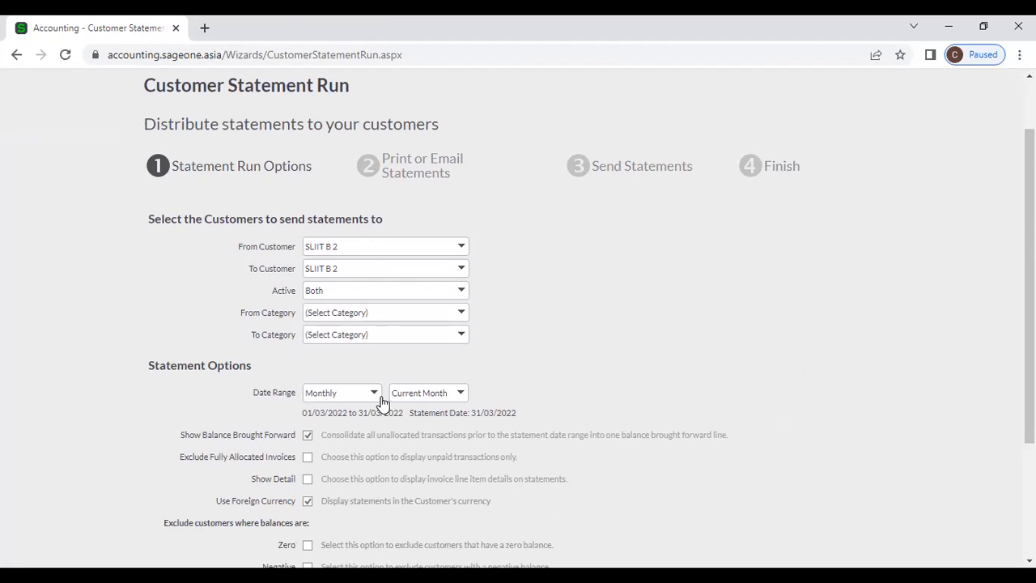
scroll(381, 400, down, 2)
click(518, 497)
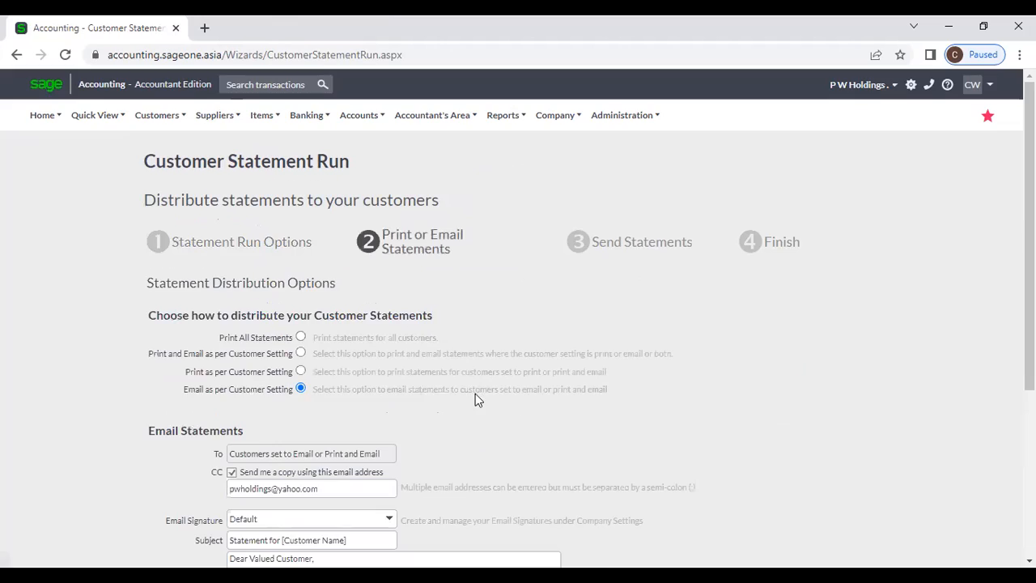
scroll(466, 391, down, 2)
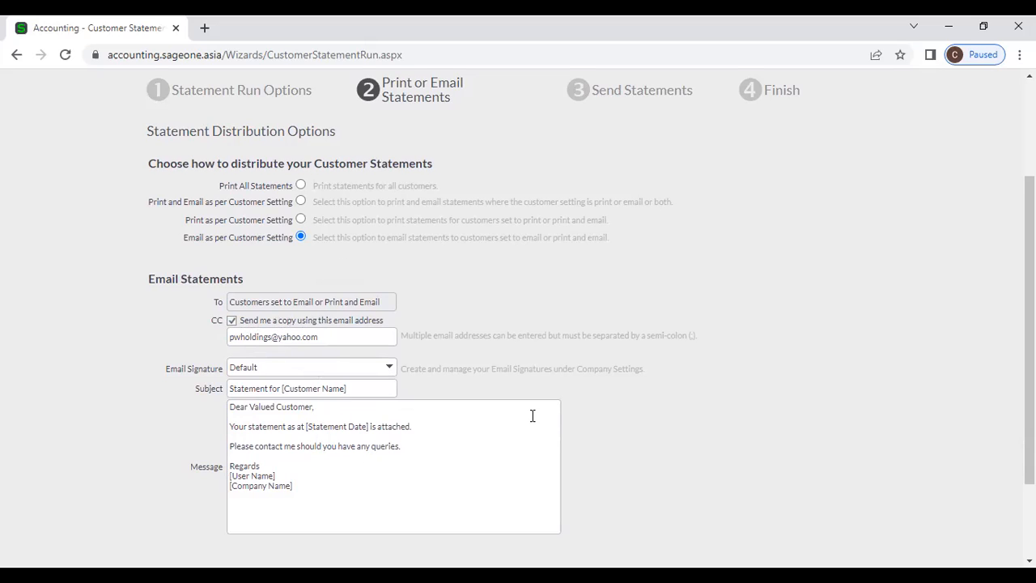
scroll(532, 415, down, 3)
click(546, 480)
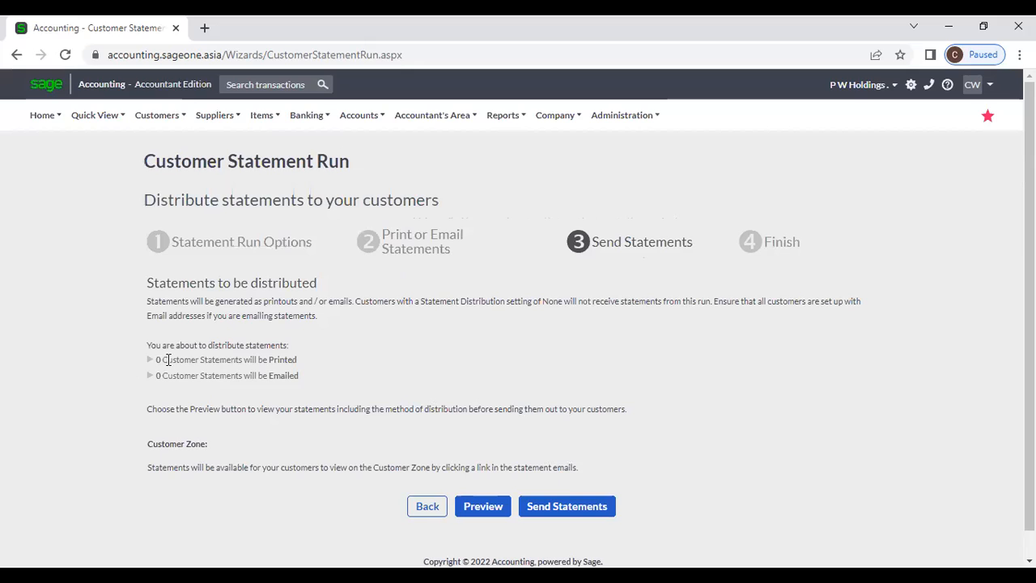
click(483, 505)
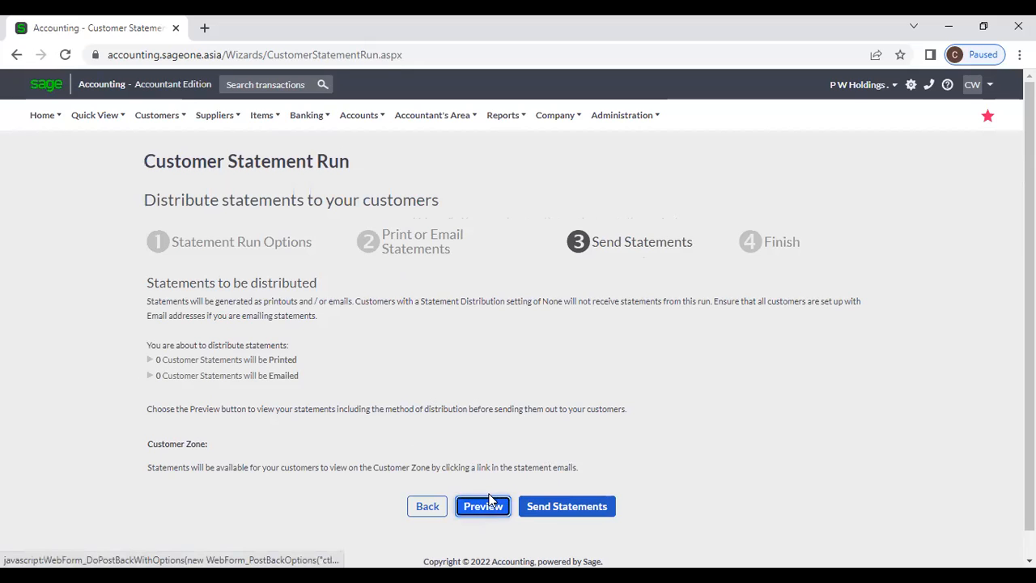
click(490, 502)
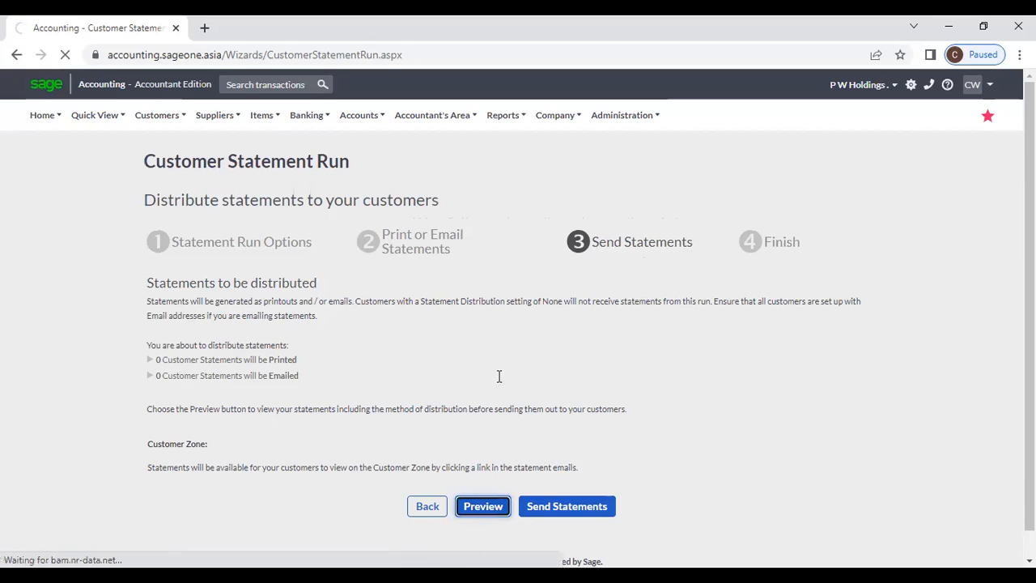
click(424, 317)
Step: Return to the Statement Run Options stage of the Customer Statement Run
click(21, 56)
click(209, 56)
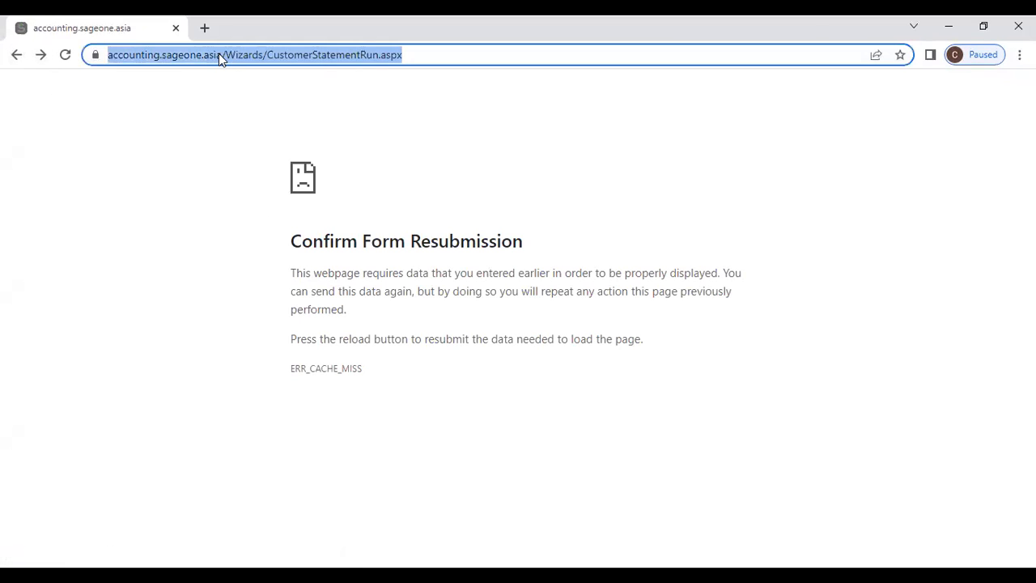
text(+)
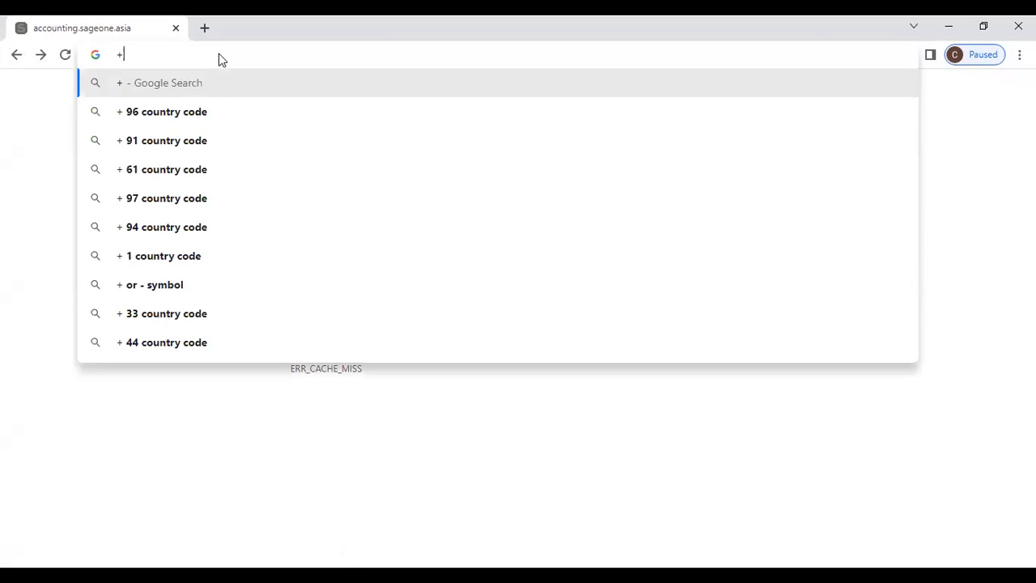
key(BackSpace)
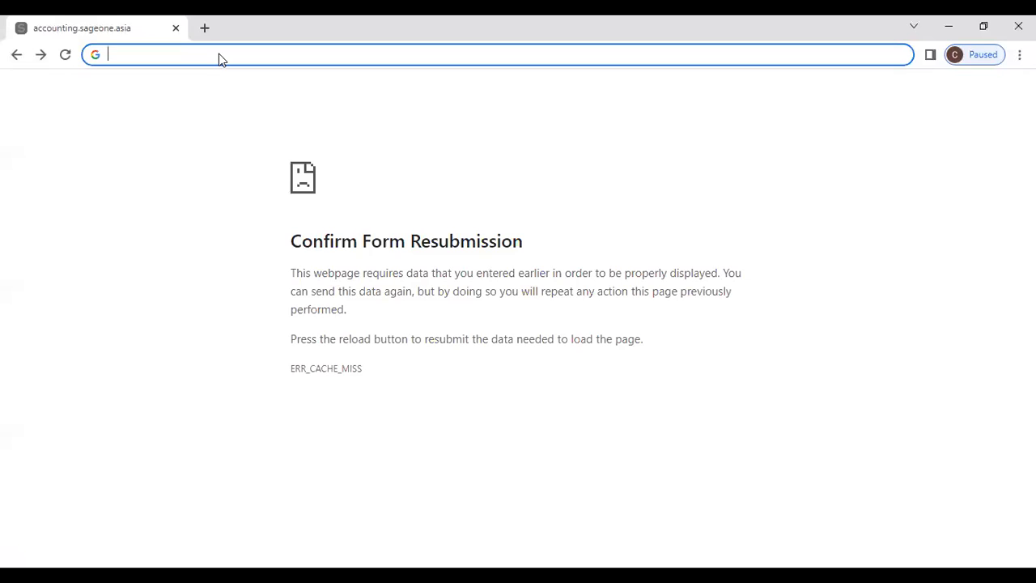
click(16, 56)
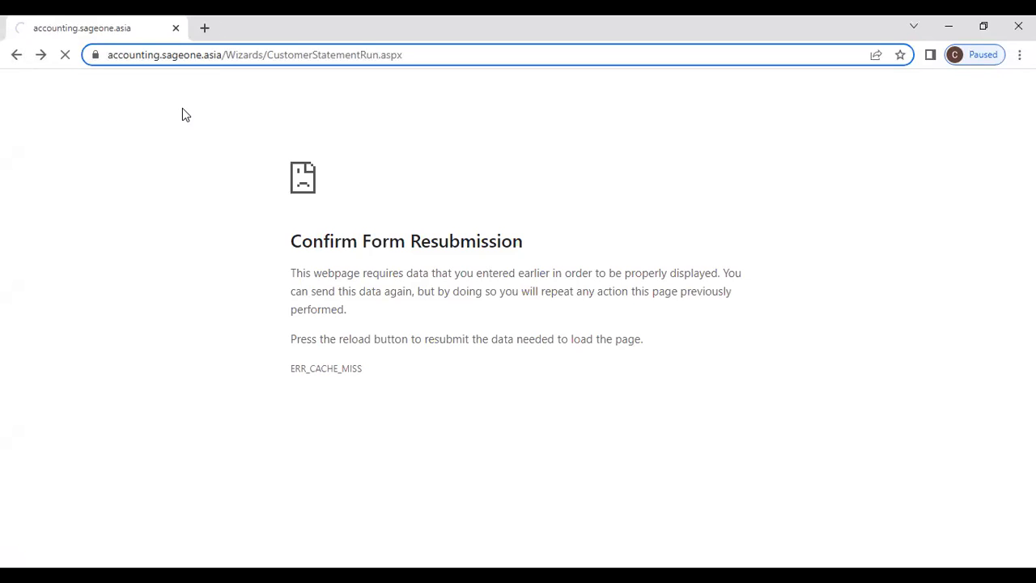
scroll(191, 176, up, 2)
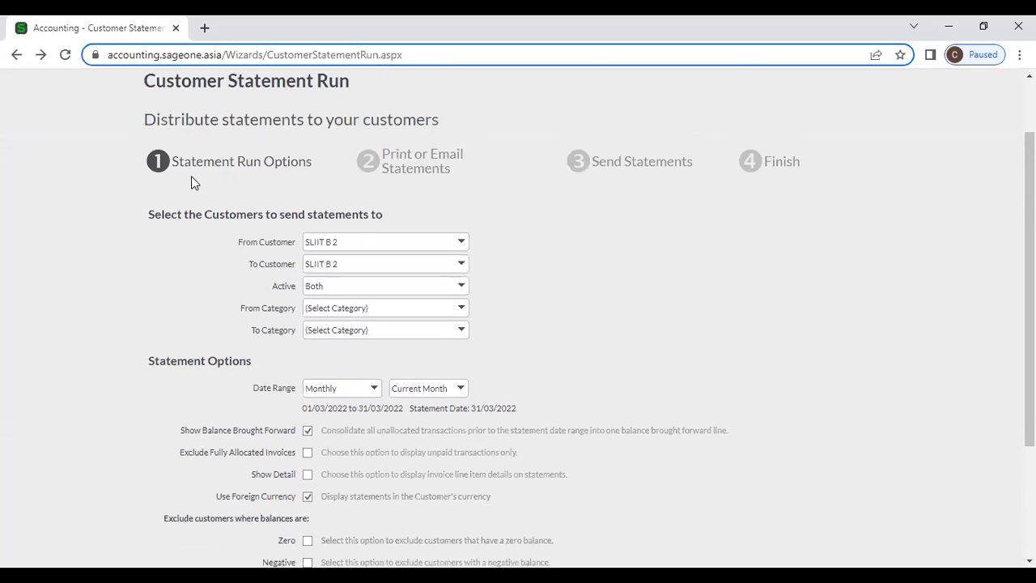
Step: Set the statement run's customer range to Accounting Software (Pvt) Ltd and continue to the distribution options
click(461, 251)
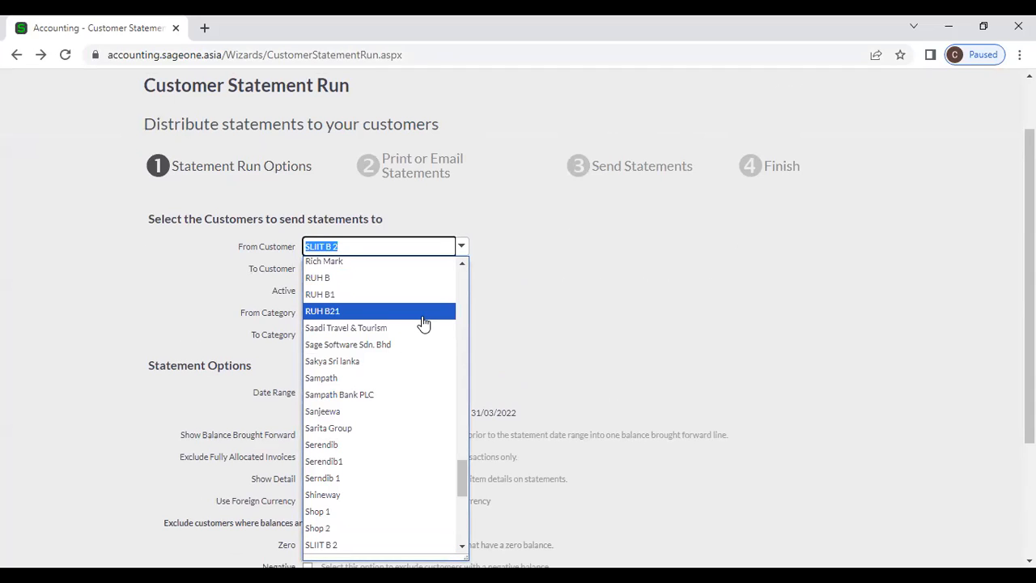
scroll(422, 322, up, 9)
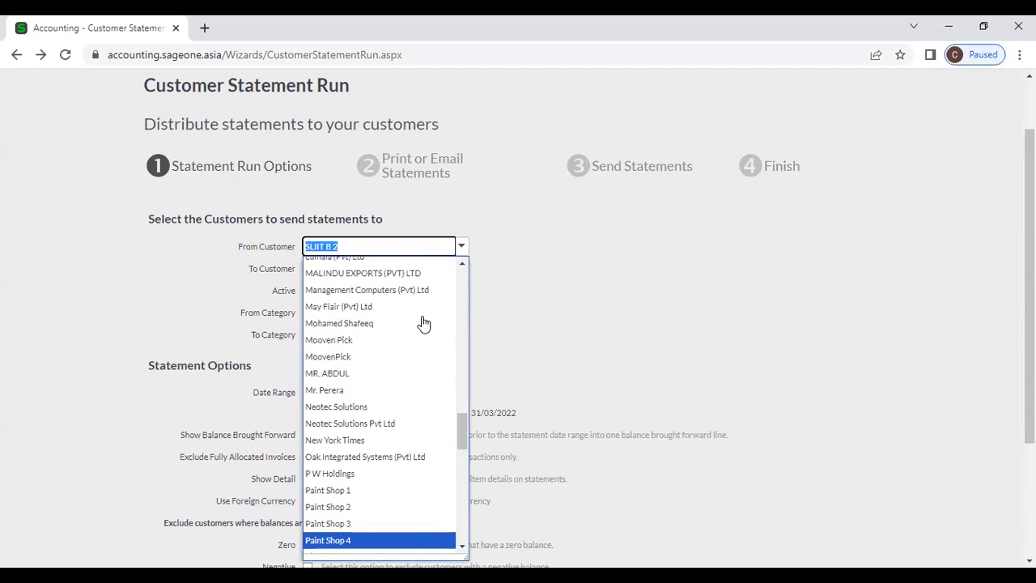
text(Accounting Software (Pvt) Ltd)
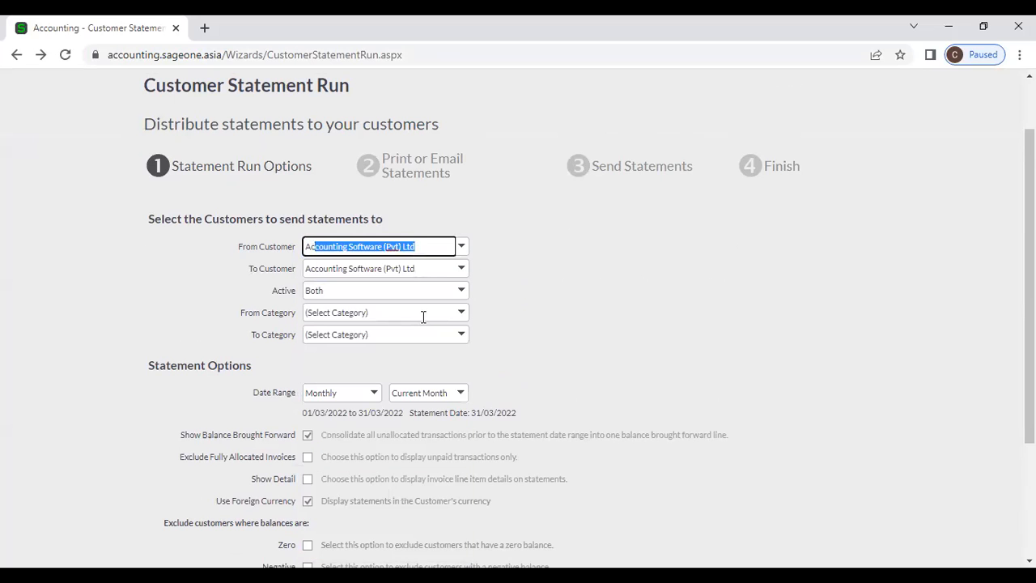
scroll(542, 404, down, 3)
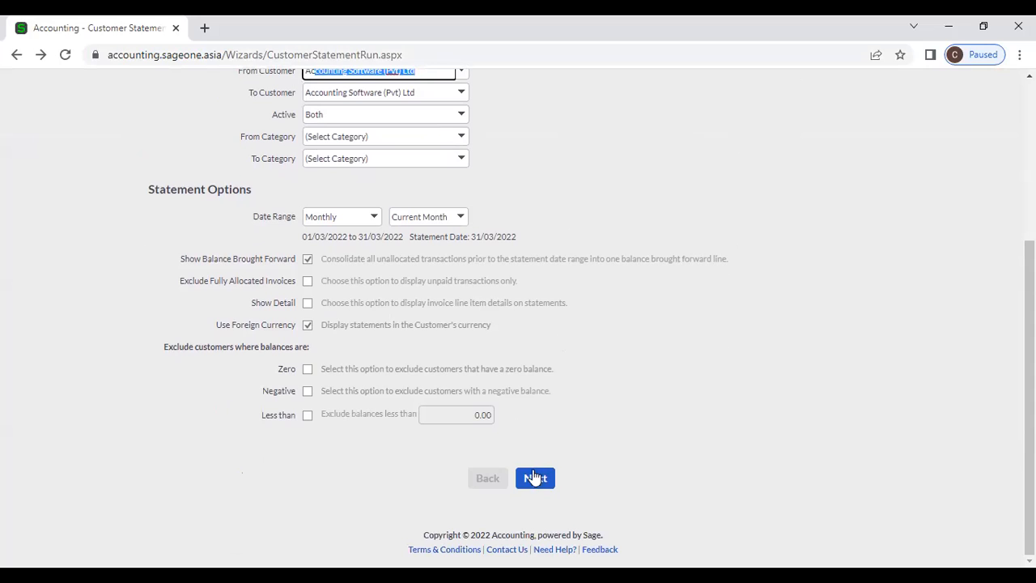
click(534, 477)
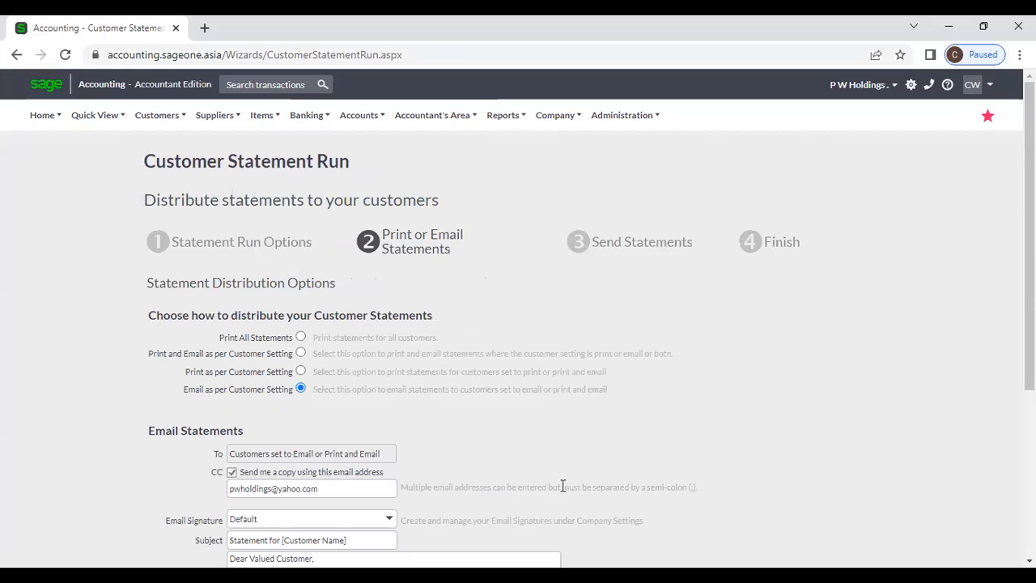
Step: Keep Email as per Customer Setting with the default message, and preview the statement to be distributed
scroll(496, 445, down, 3)
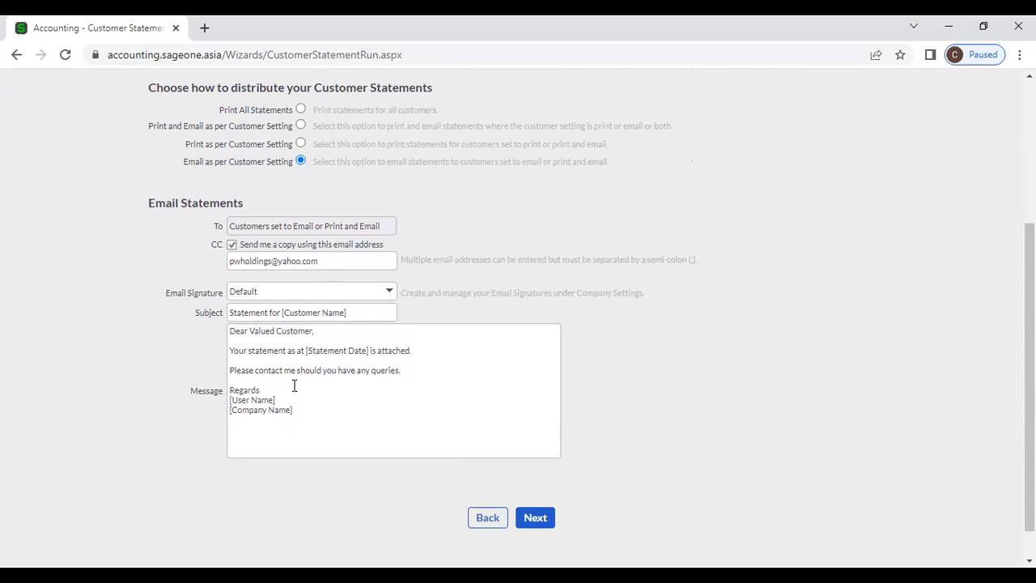
click(534, 517)
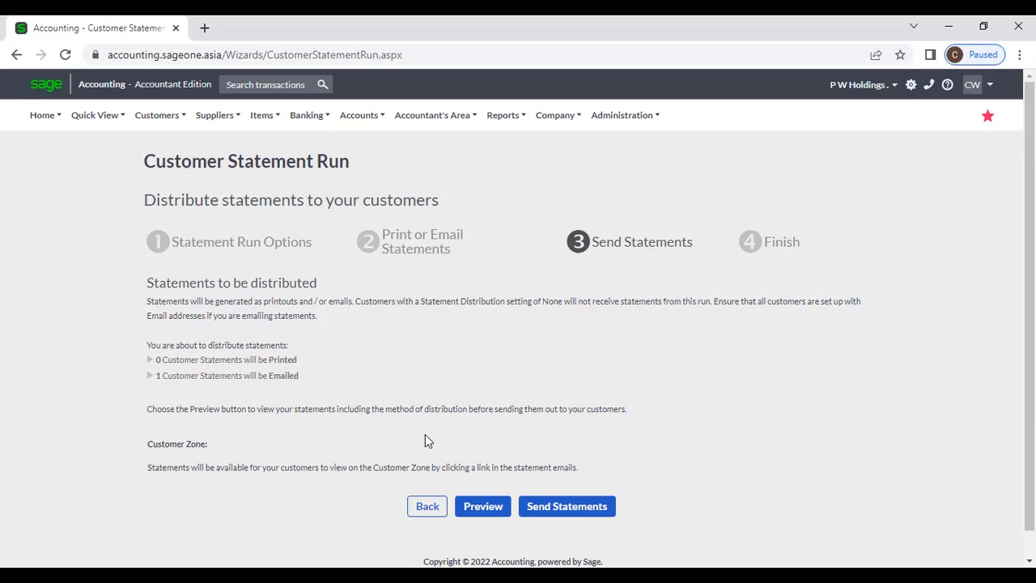
click(474, 497)
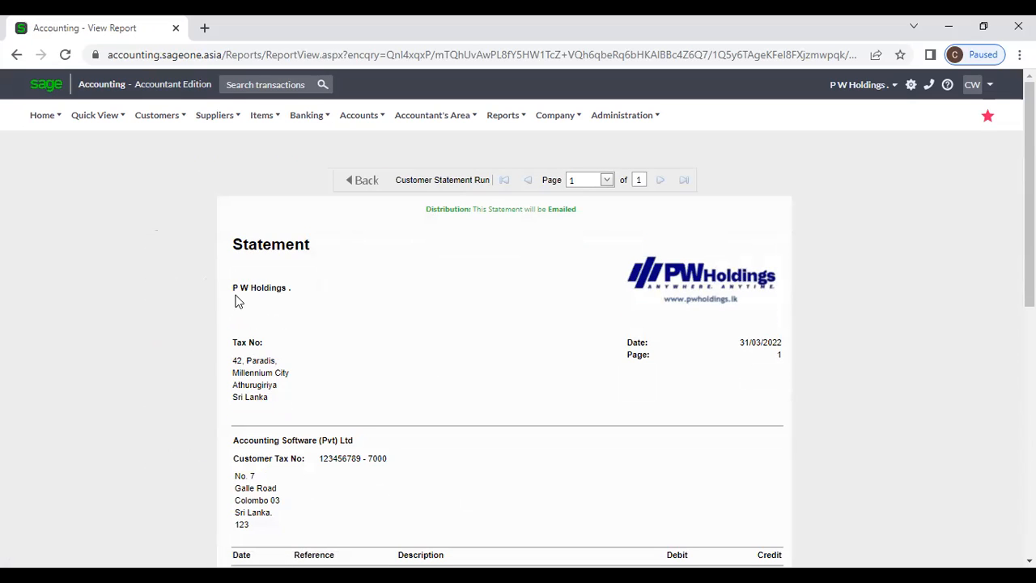
Step: Examine the previewed statement's customer details, transaction lines, ageing breakdown and amount due
scroll(312, 382, down, 1)
scroll(347, 376, down, 3)
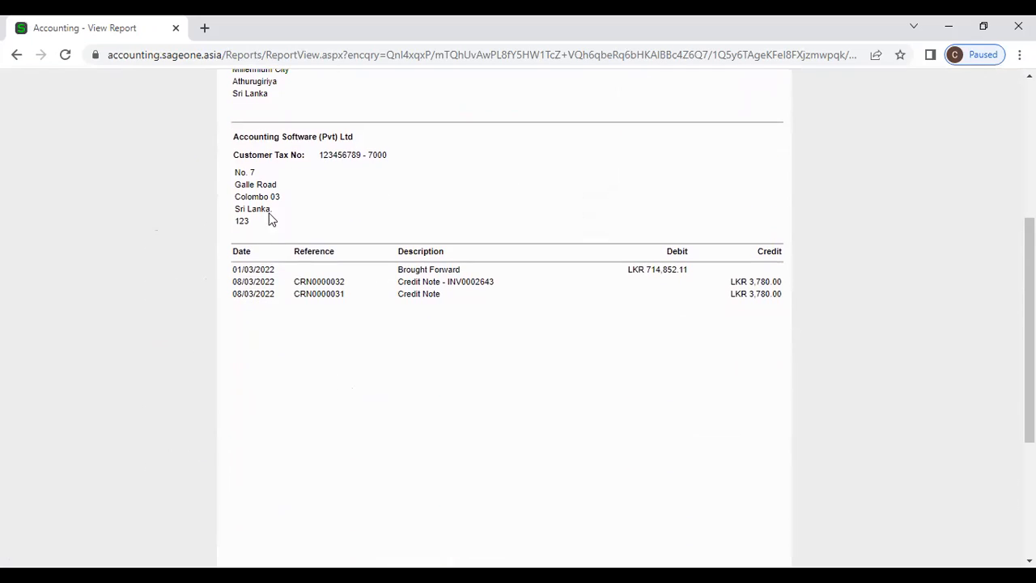
scroll(275, 239, down, 2)
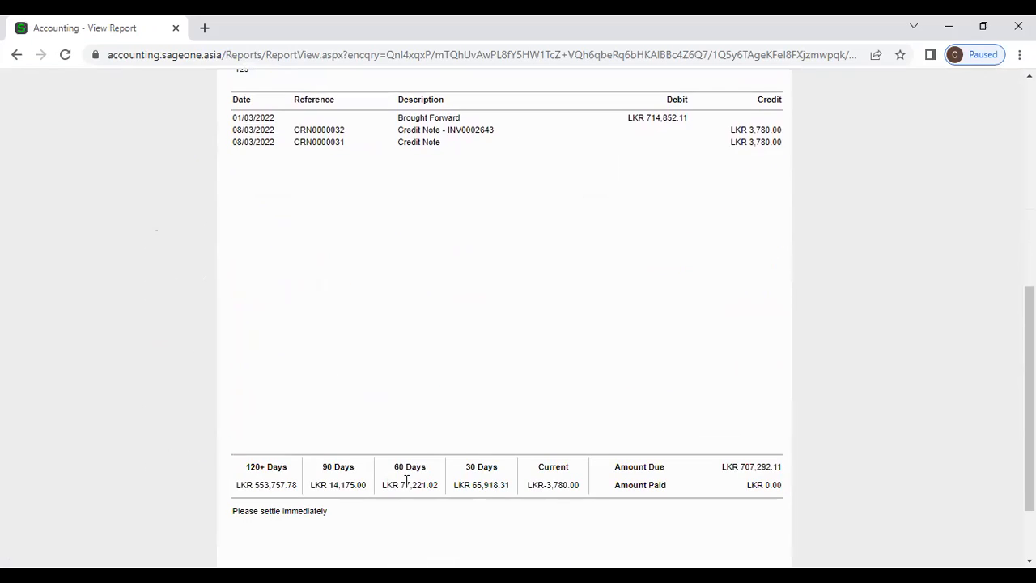
scroll(397, 488, down, 1)
scroll(430, 500, up, 6)
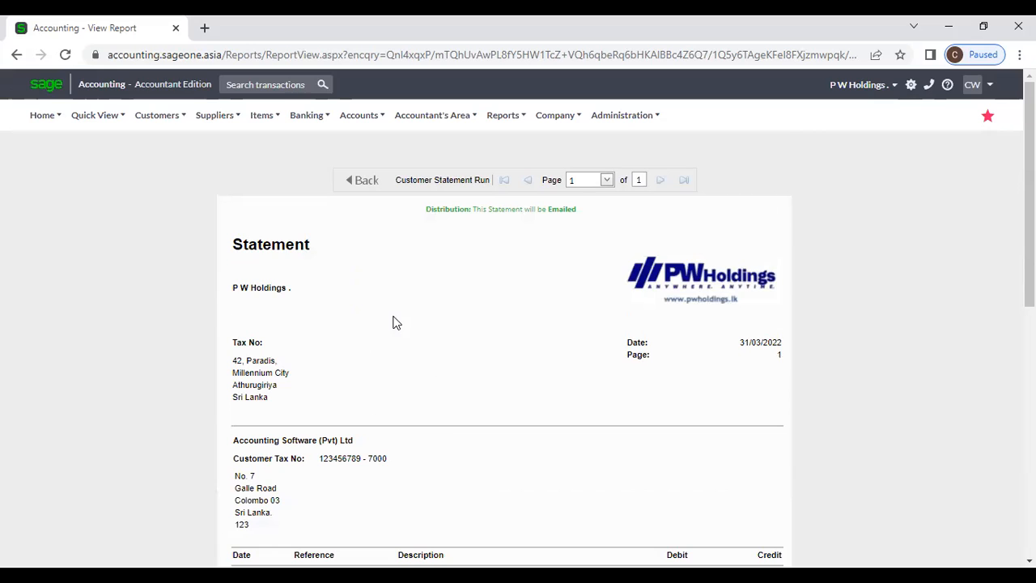
Step: Reopen the Customer Statement Run and advance it to Send Statements, keeping Accounting Software (Pvt) Ltd and Email as per Customer Setting
click(156, 115)
mouse_move(157, 191)
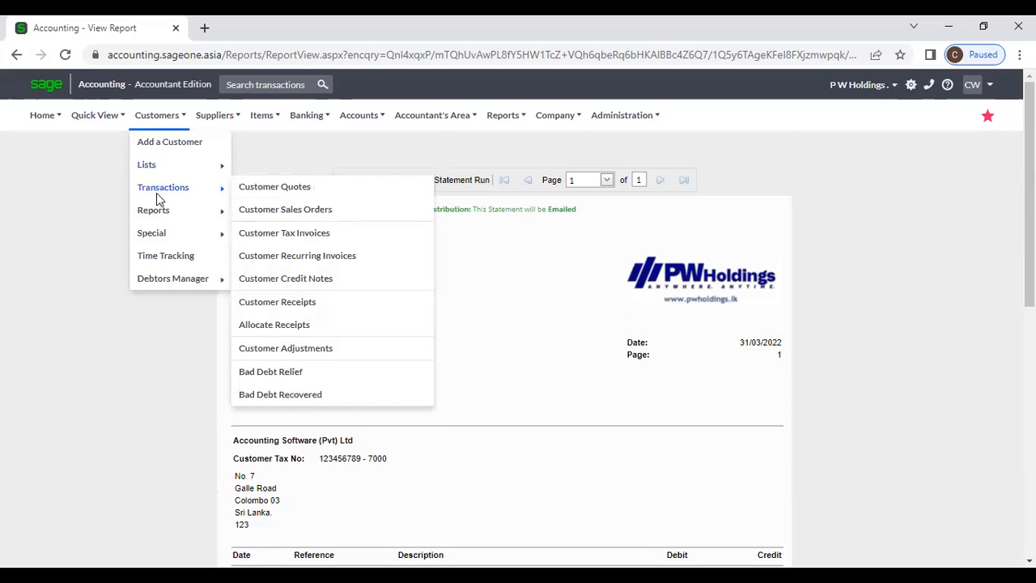
mouse_move(157, 214)
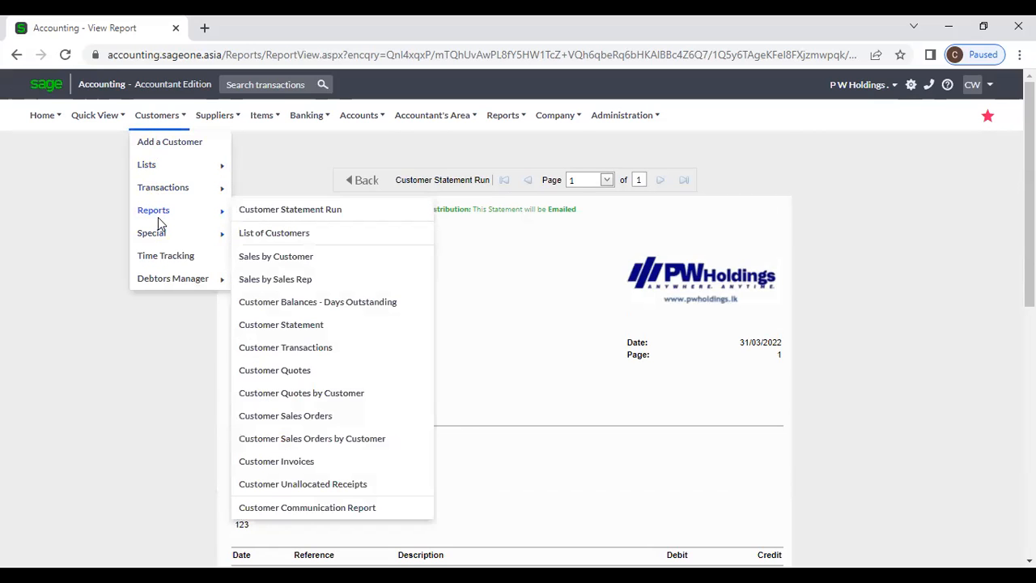
click(269, 219)
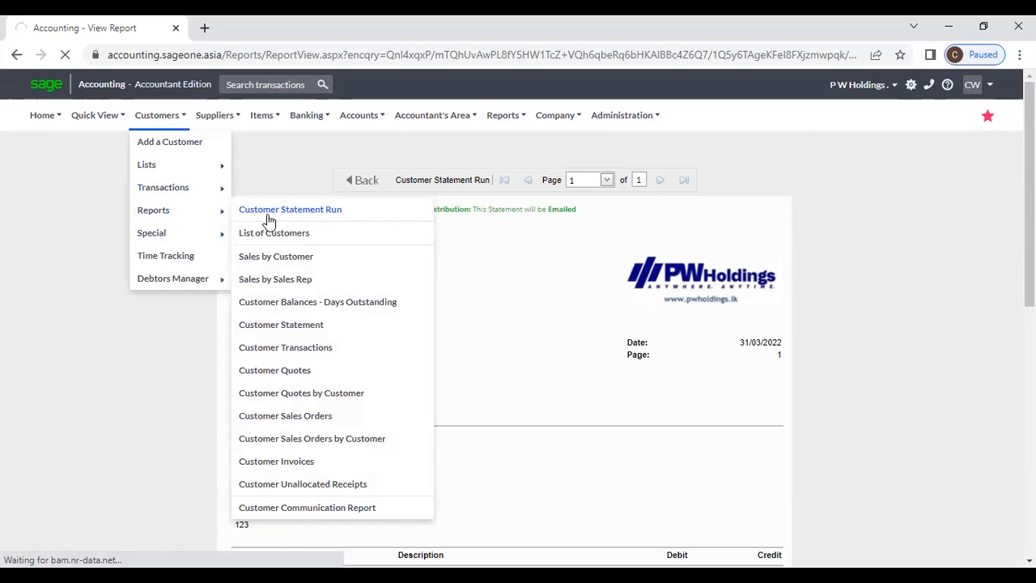
scroll(441, 362, down, 2)
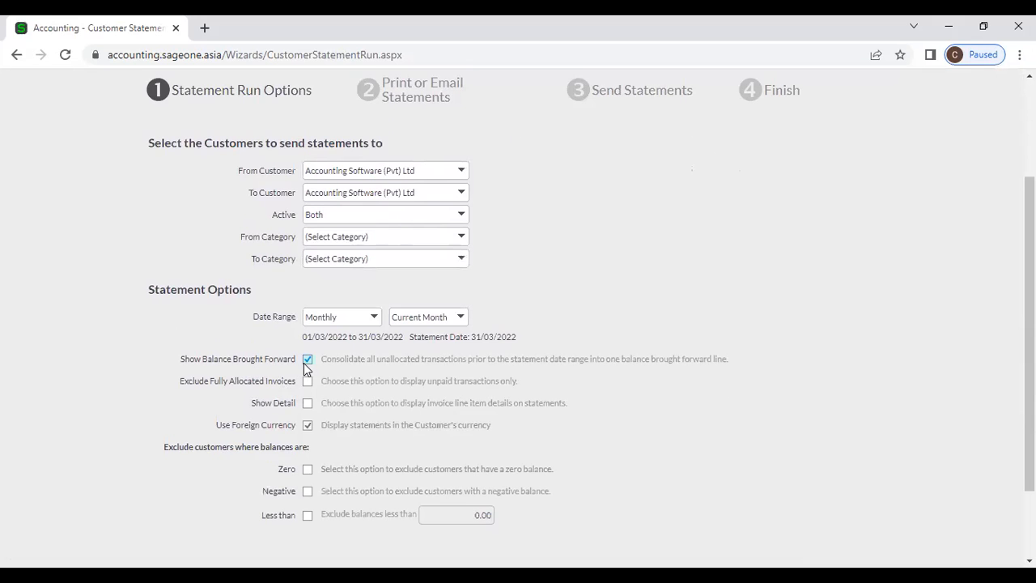
scroll(307, 368, down, 2)
click(526, 479)
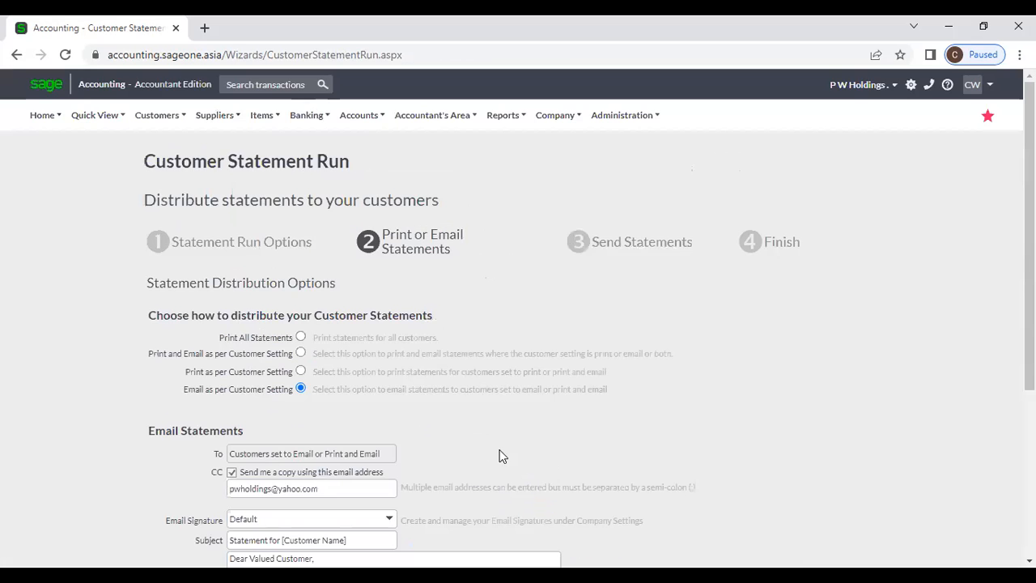
scroll(495, 458, down, 3)
click(530, 516)
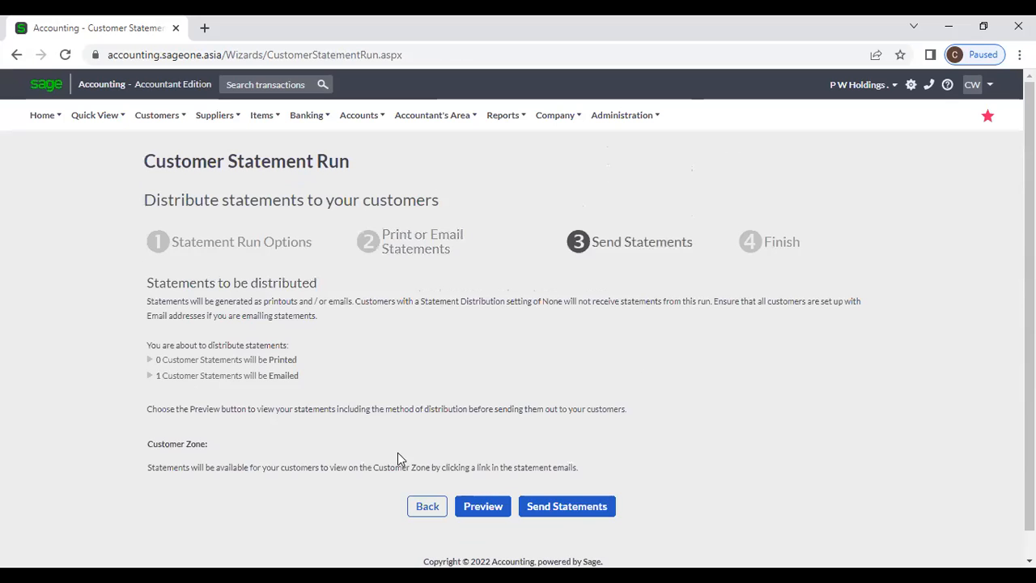
Step: Preview the statement to be emailed to Accounting Software (Pvt) Ltd and review its transaction lines
click(483, 503)
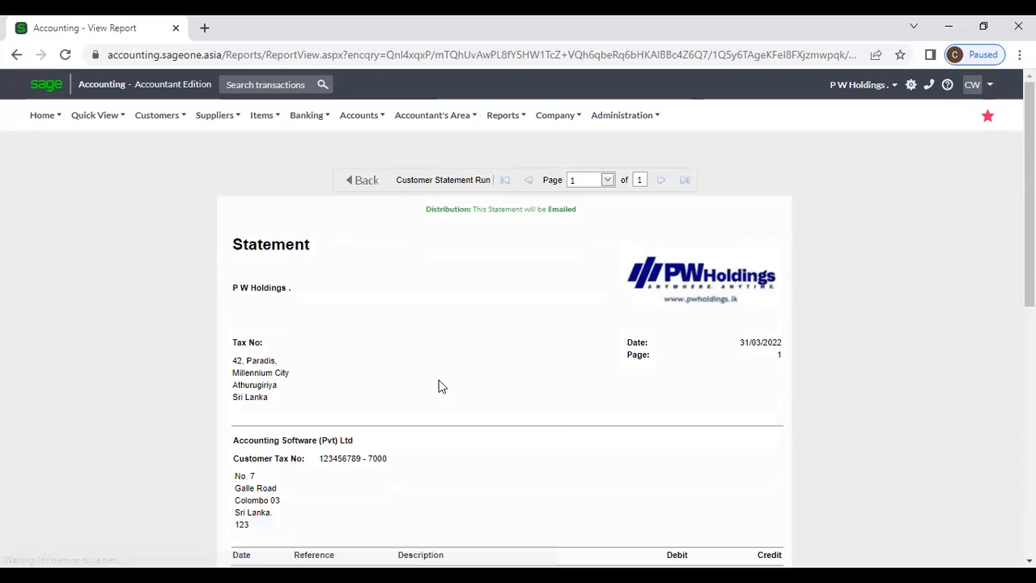
scroll(437, 389, down, 2)
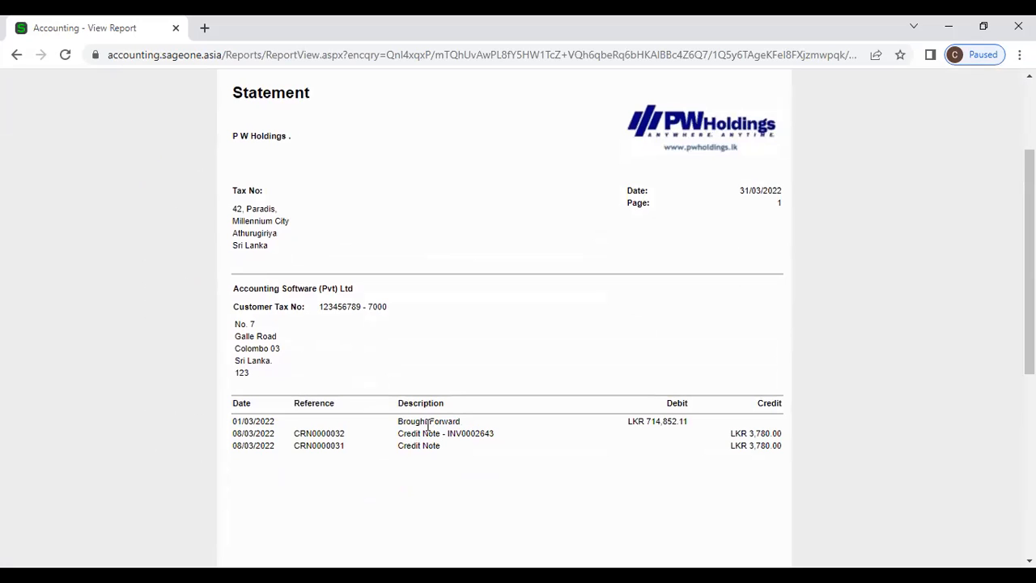
scroll(73, 208, up, 2)
Step: Reopen the Customer Statement Run and enable Exclude Fully Allocated Invoices, Show Detail, and the exclusion of zero and negative balances
click(157, 115)
mouse_move(159, 209)
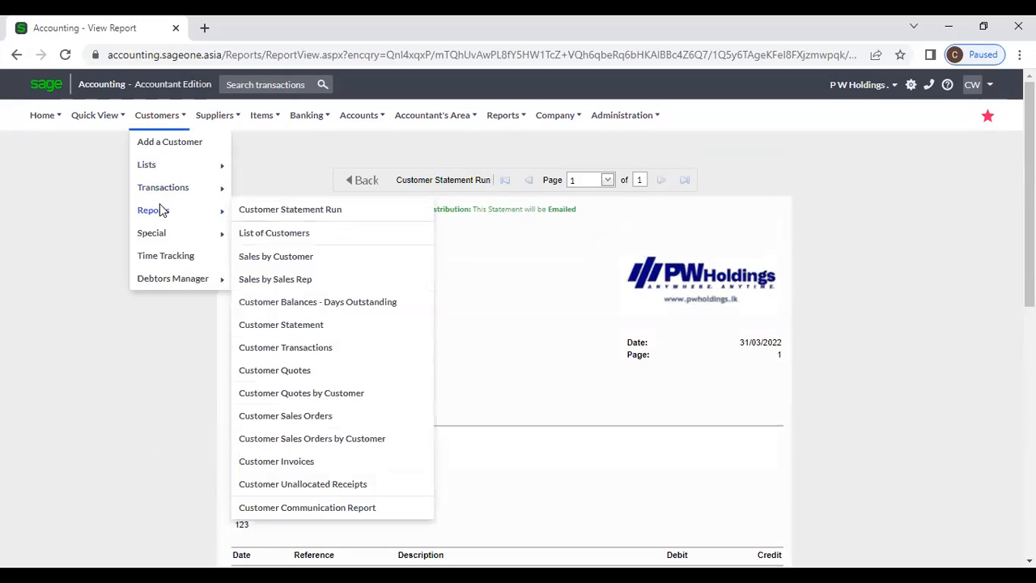
click(255, 209)
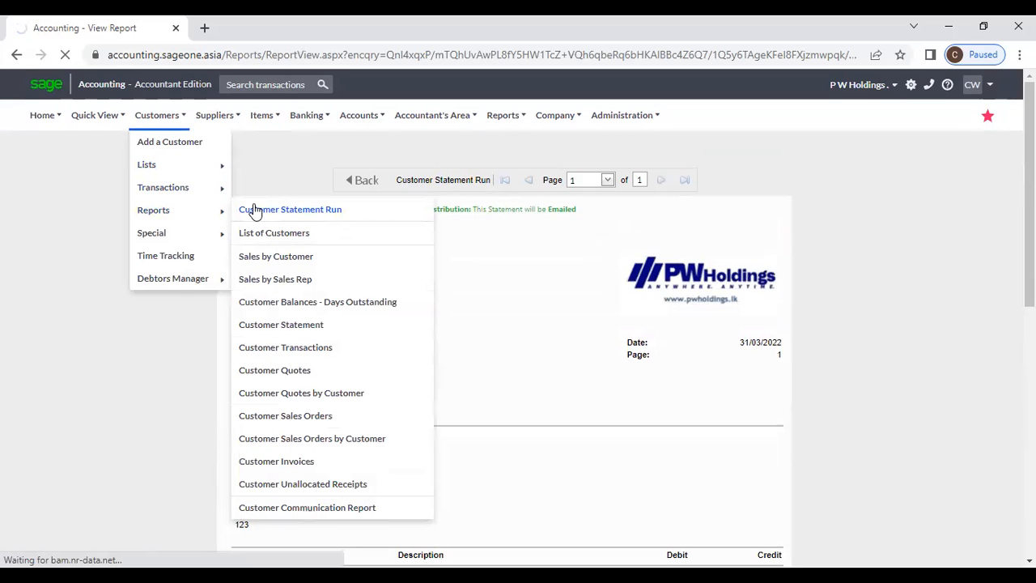
scroll(259, 275, down, 3)
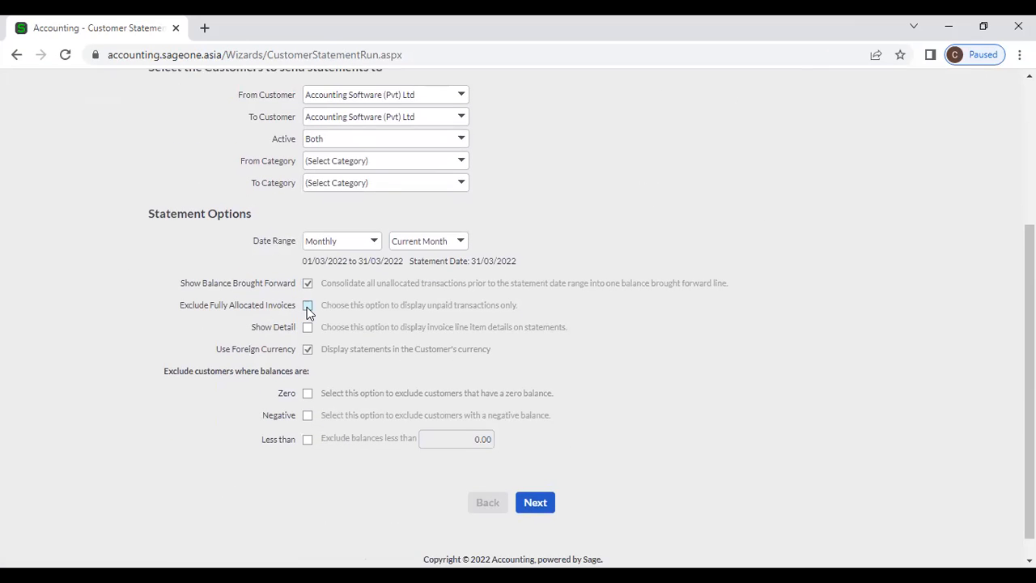
click(307, 307)
click(307, 394)
Step: Exclude customers with balances less than 1,400.00 from the statement run
click(310, 440)
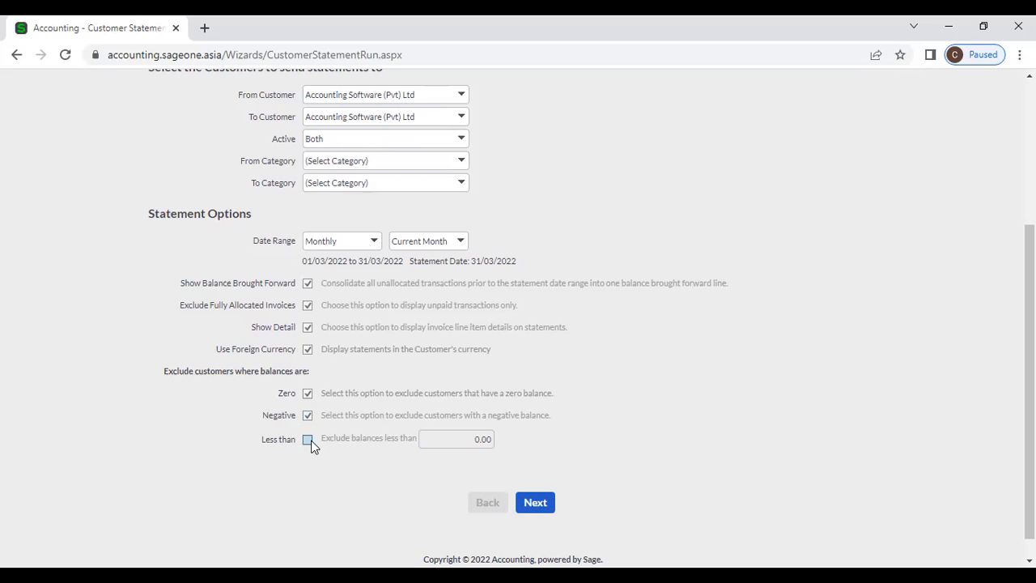
click(448, 439)
text(1400)
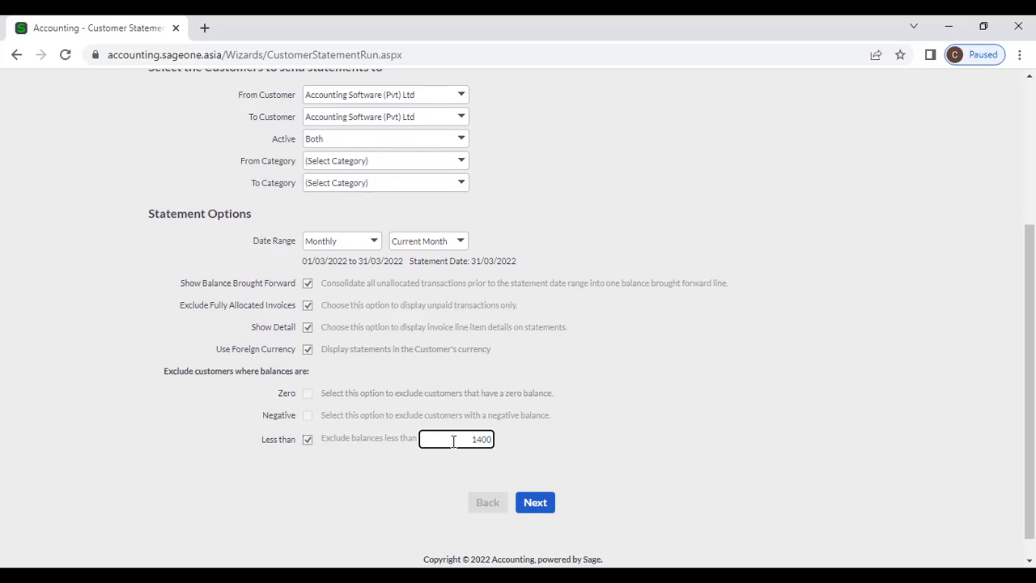
click(616, 388)
click(483, 439)
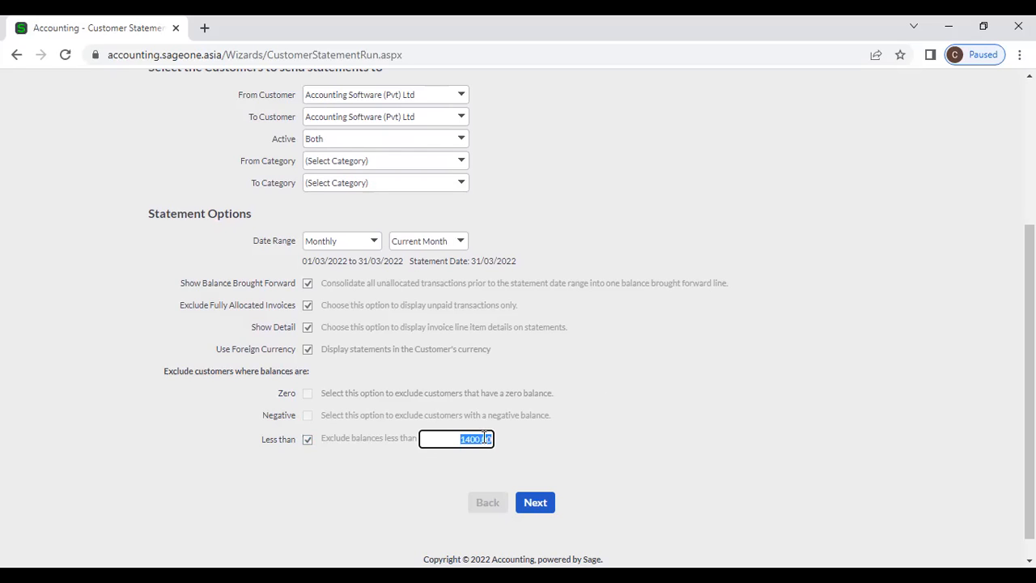
click(619, 444)
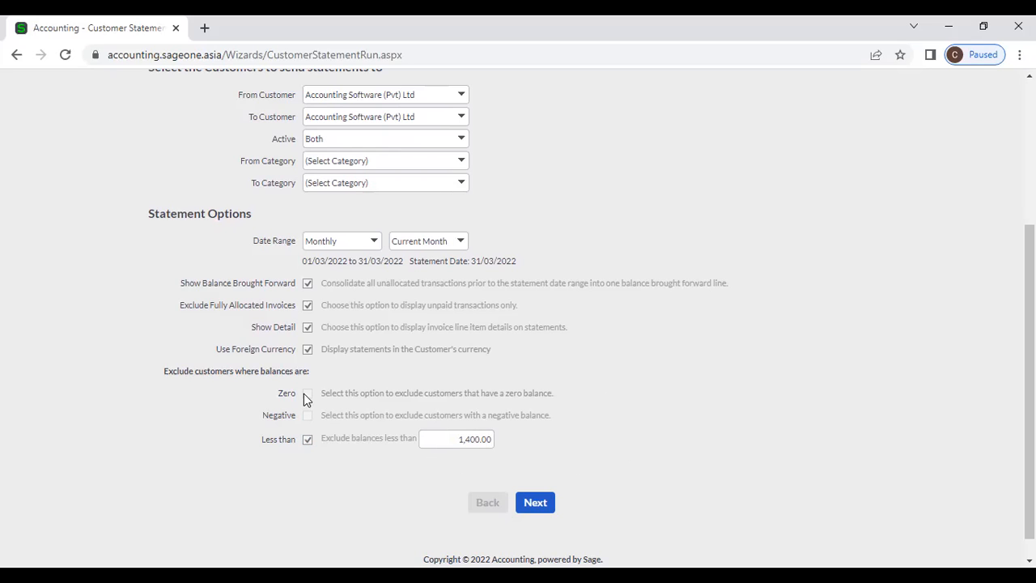
Step: Try excluding zero and negative balances instead, and return to excluding balances less than 1,400.00
click(308, 440)
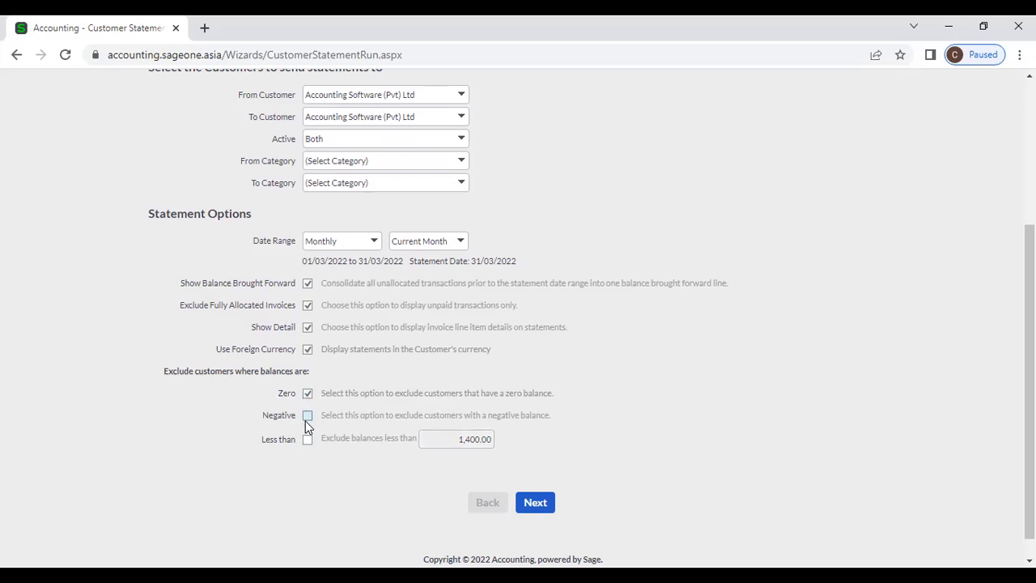
click(307, 415)
click(307, 439)
click(481, 440)
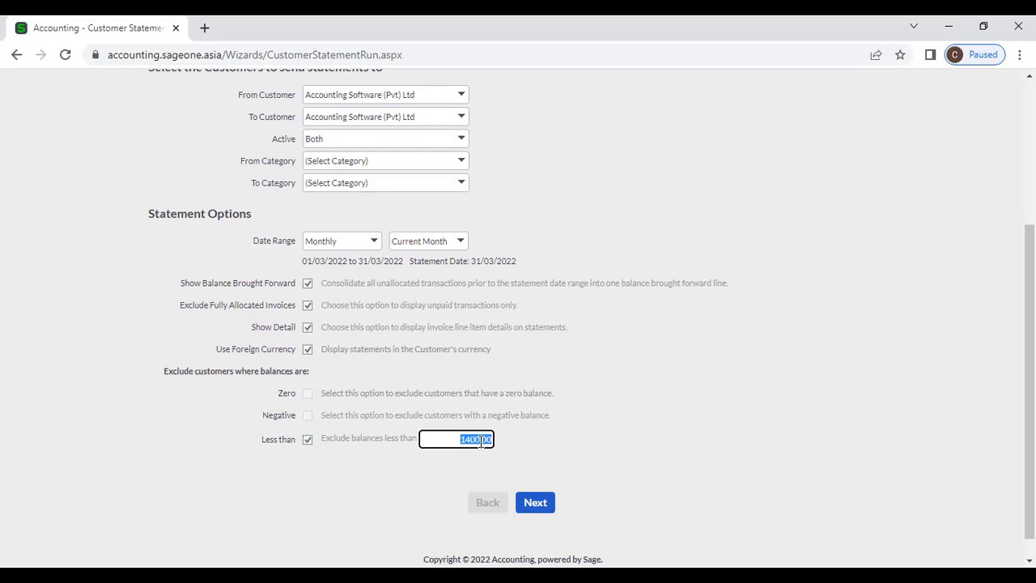
click(546, 447)
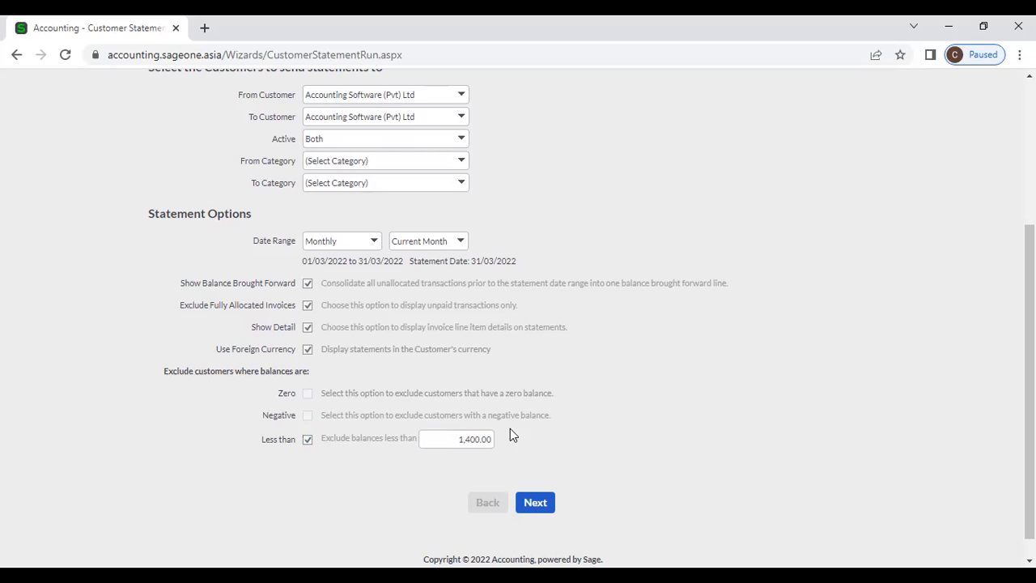
Step: Leave the statement run options and open the List of Customers report
scroll(509, 434, down, 1)
scroll(483, 459, up, 5)
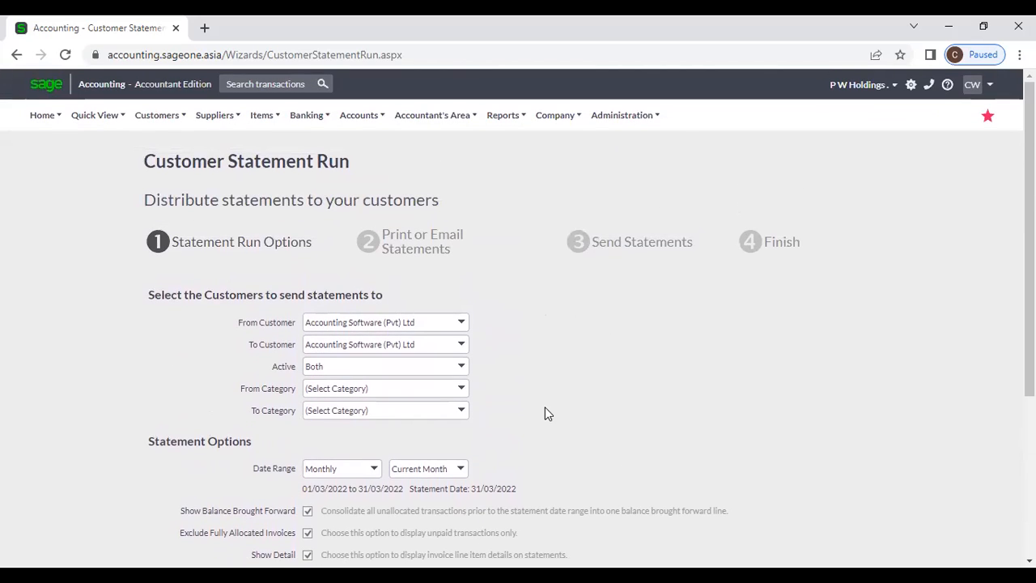
scroll(544, 413, down, 2)
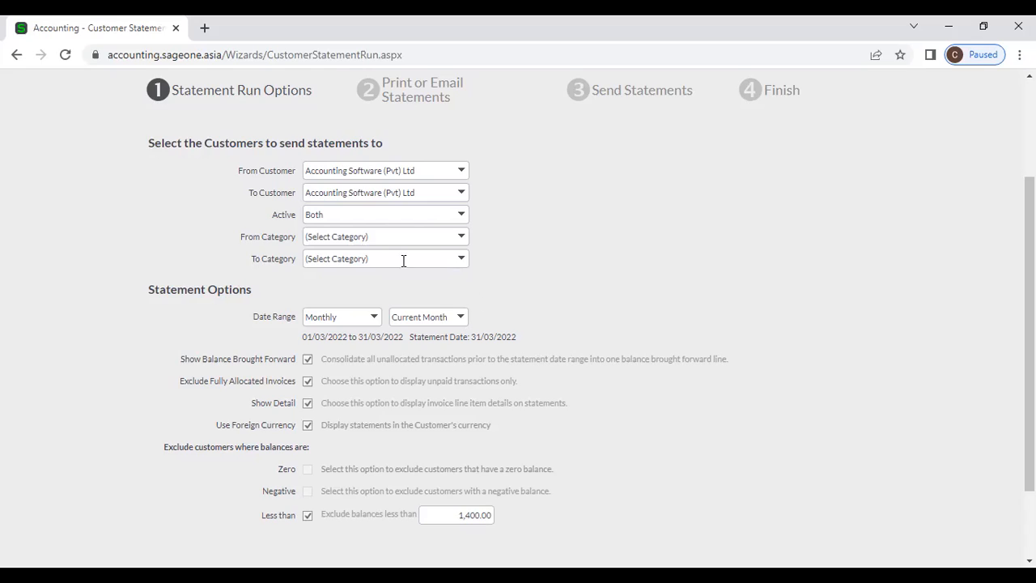
scroll(405, 259, up, 2)
click(156, 115)
mouse_move(182, 212)
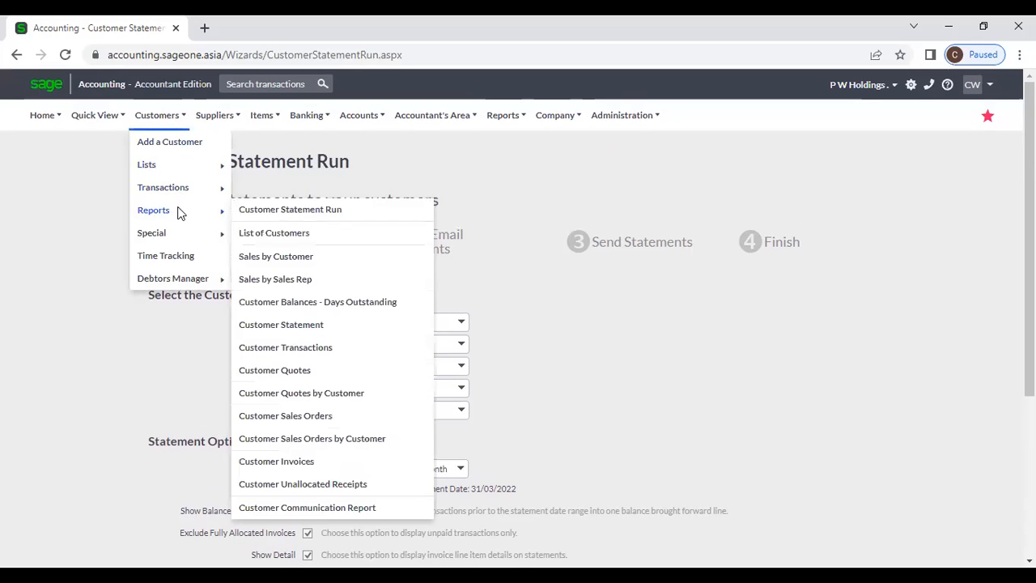
click(263, 237)
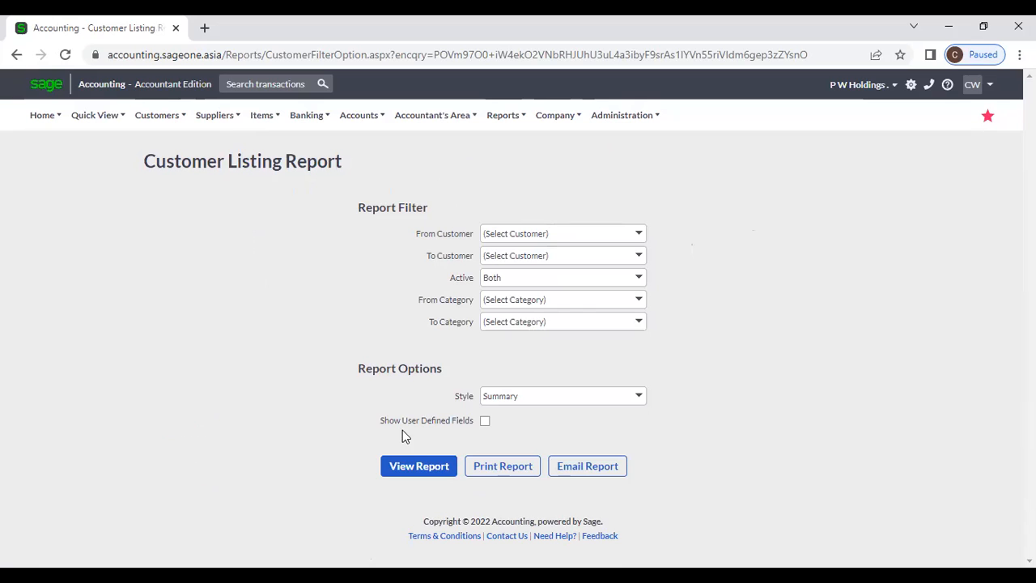
Step: Try a customer range from A 01 to Al Habtoor for the listing, and reset the range to all customers
click(639, 234)
click(589, 267)
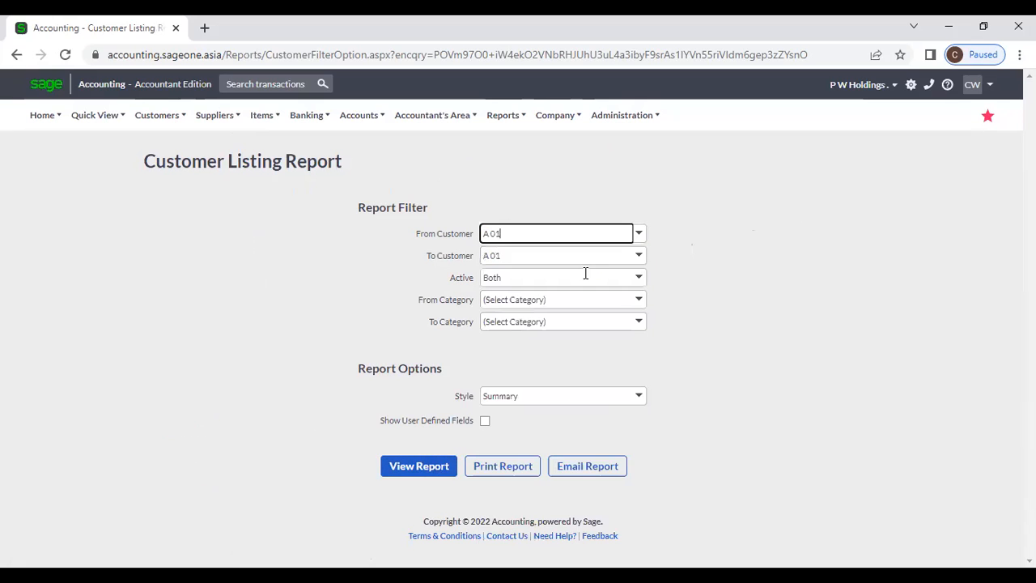
click(639, 256)
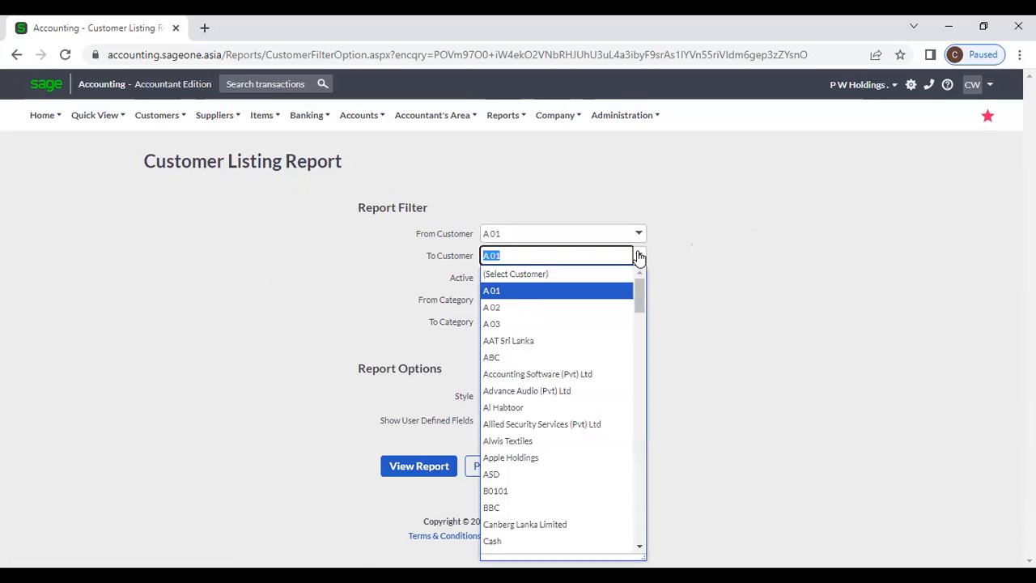
click(587, 413)
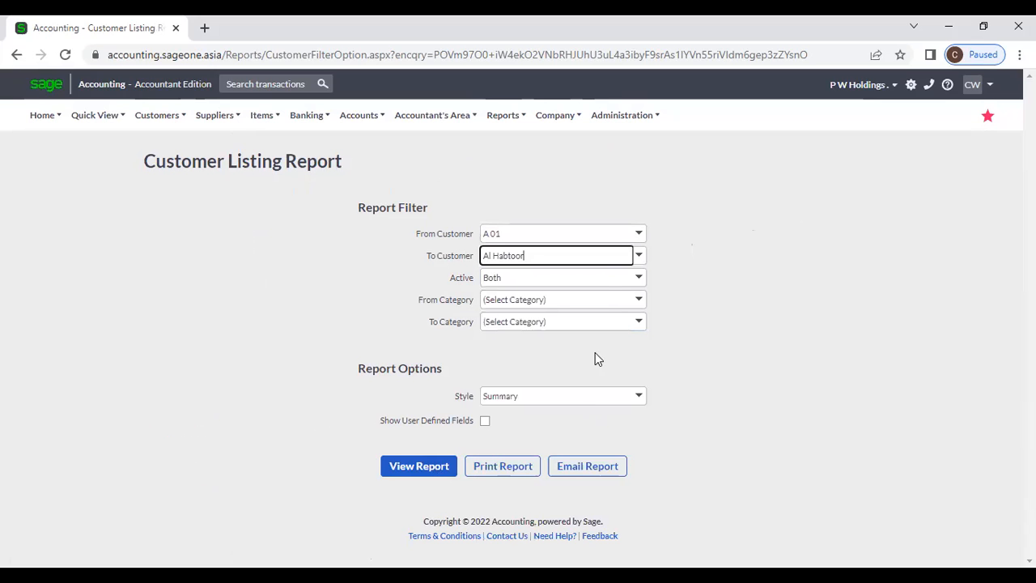
click(639, 234)
click(579, 253)
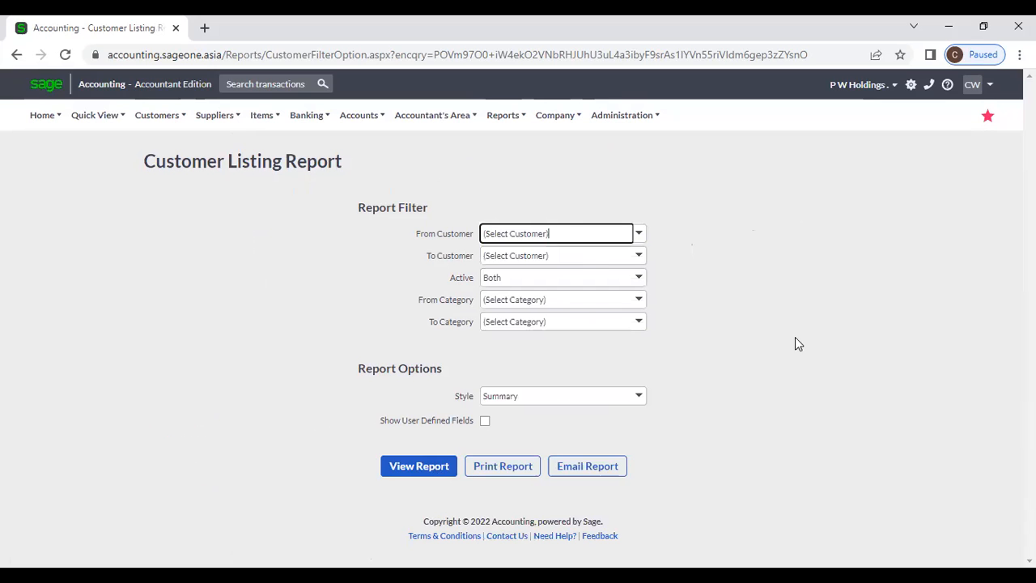
Step: Check the Active filter choices, try Accounting Software as the starting category, and reset the category filter
click(637, 278)
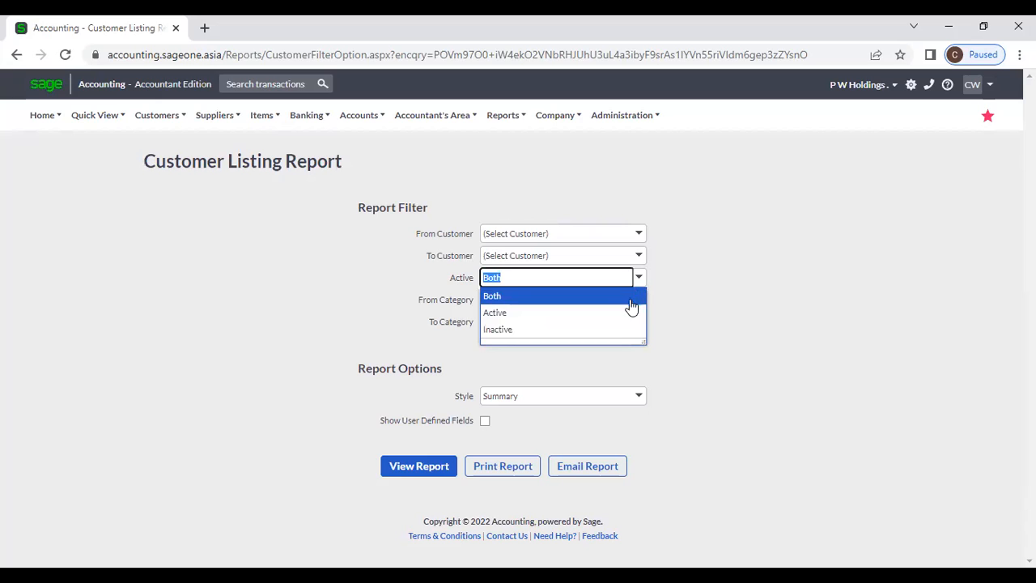
click(699, 291)
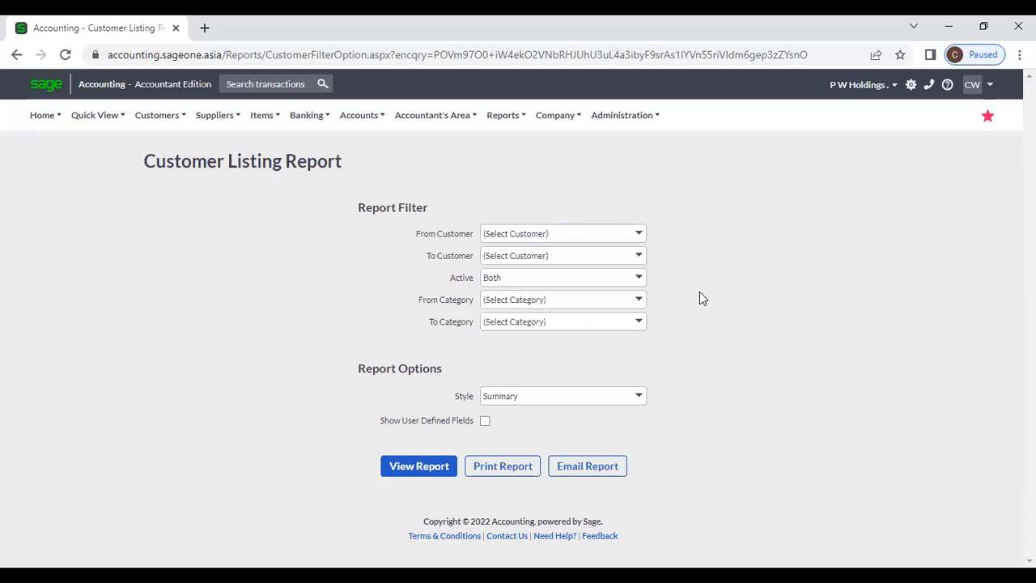
click(638, 301)
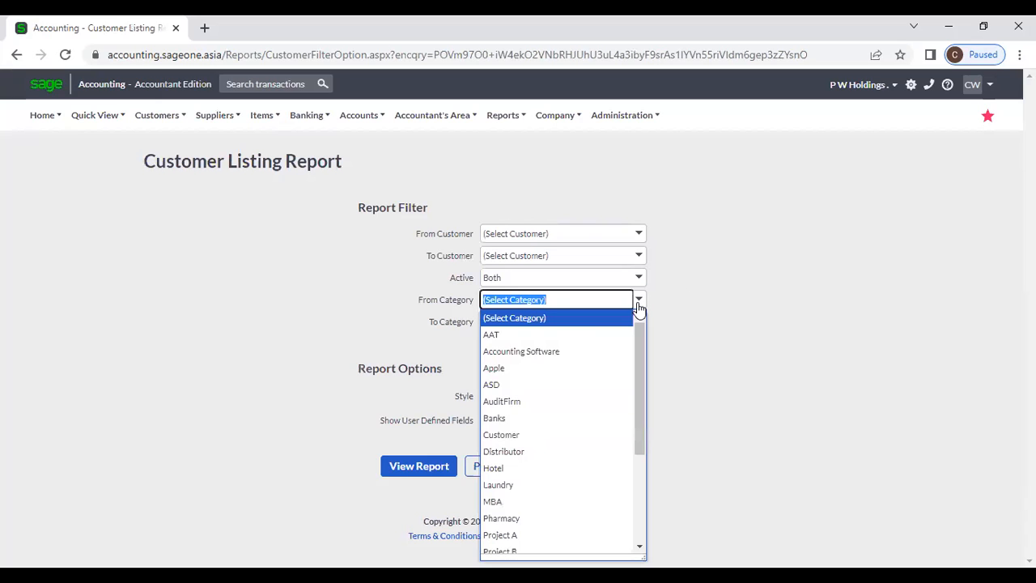
click(575, 352)
click(679, 342)
click(641, 299)
click(606, 319)
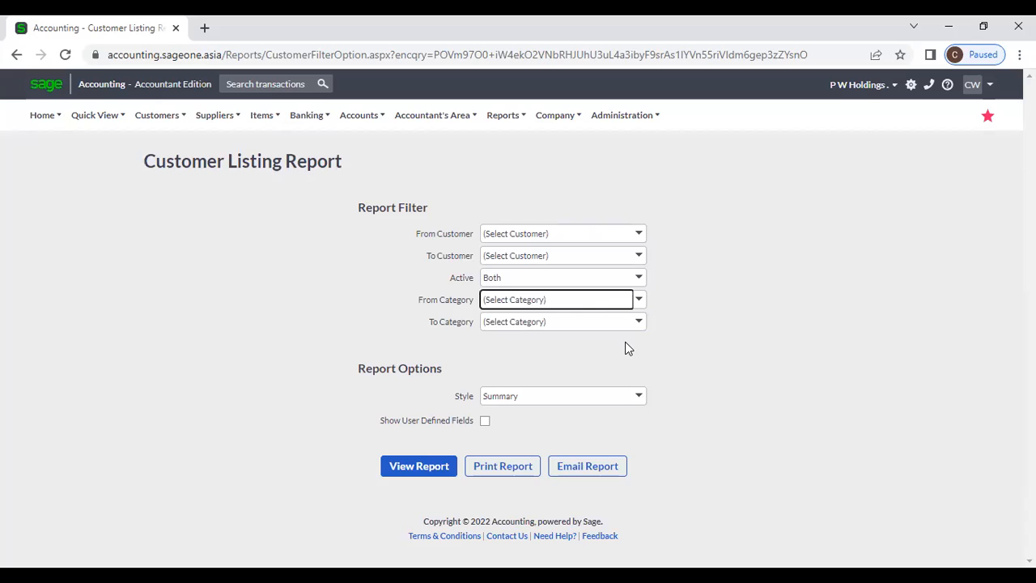
Step: Generate the Summary customer listing for all customers and review the categories, contacts and balances
click(425, 474)
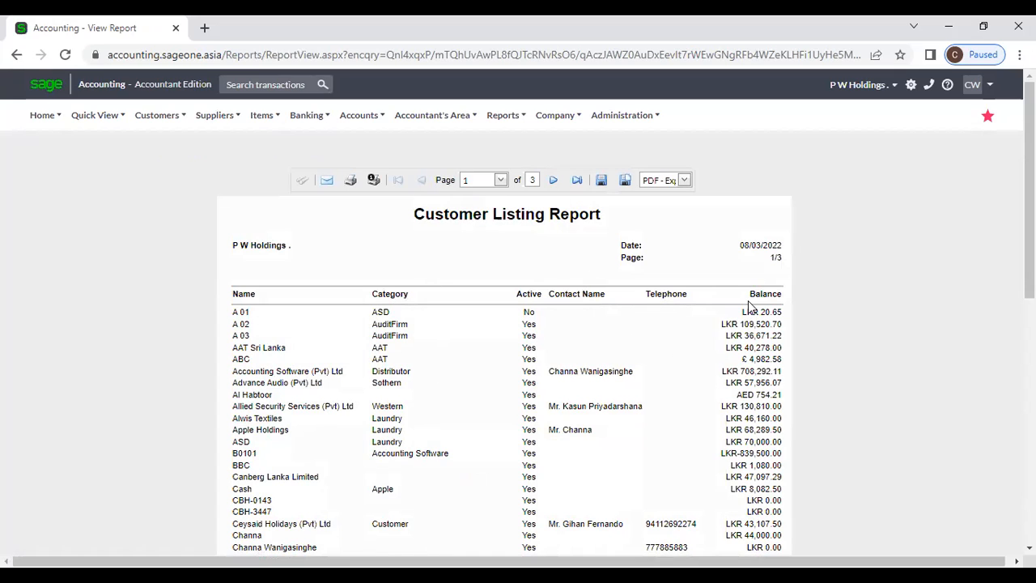
scroll(746, 322, down, 1)
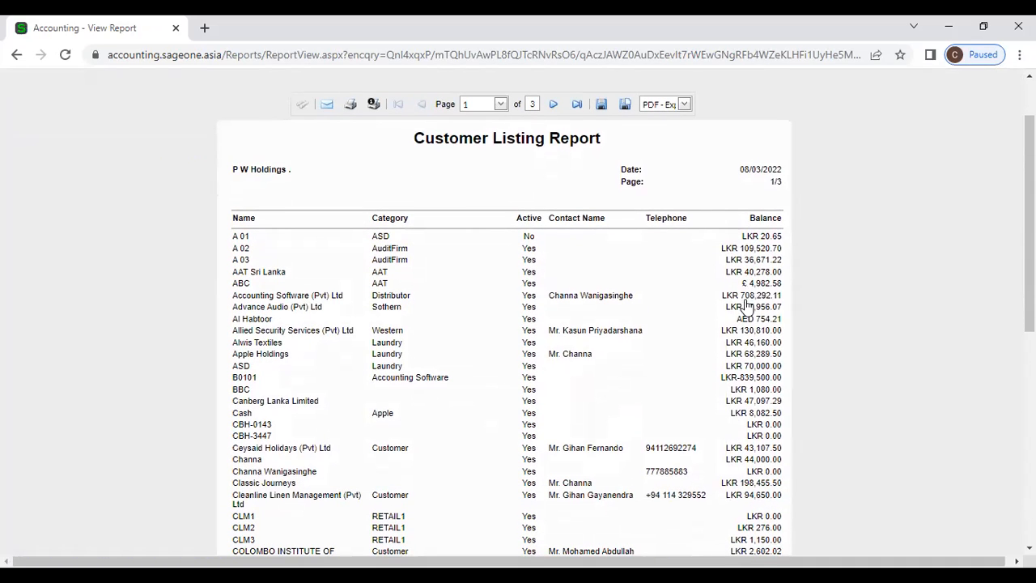
scroll(746, 306, down, 6)
scroll(745, 308, up, 7)
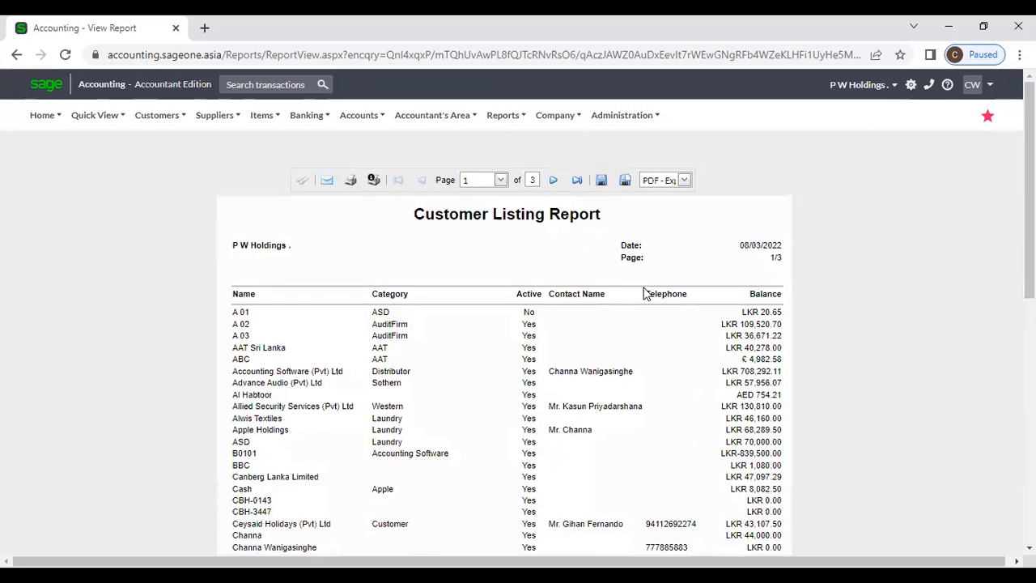
Step: Reopen the List of Customers report and generate it in the Detailed style for all customers
click(148, 123)
mouse_move(166, 215)
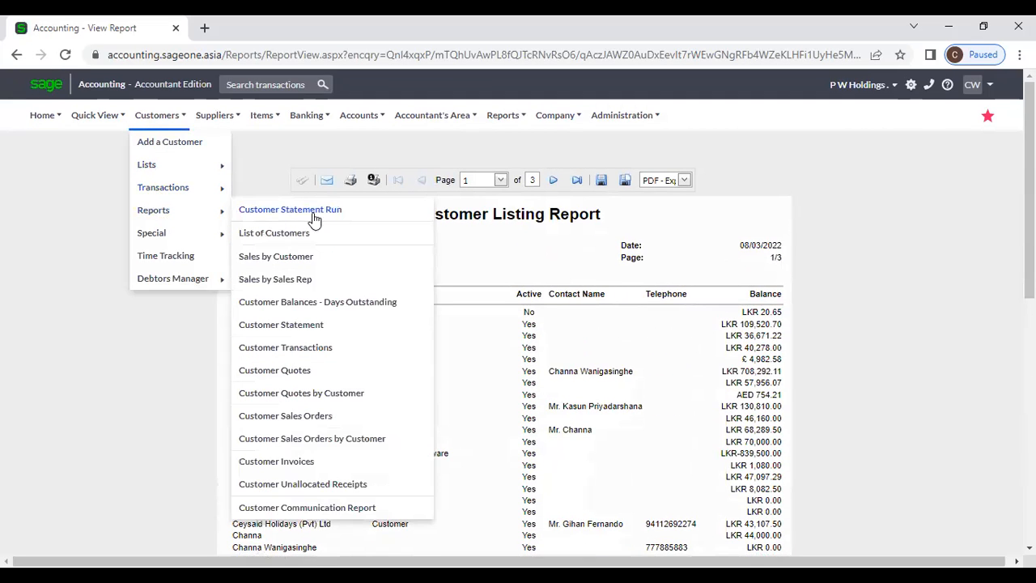
click(306, 236)
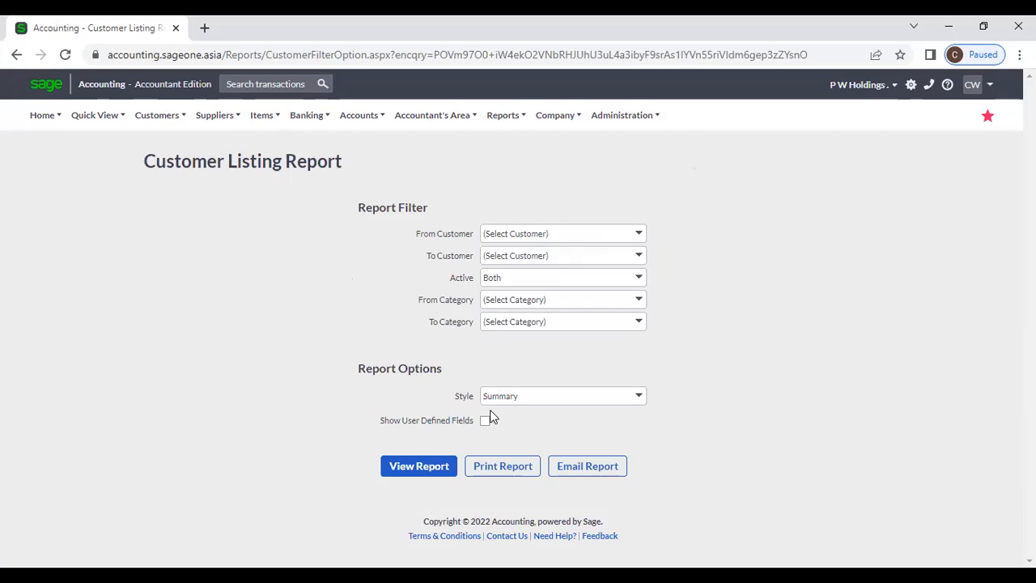
click(638, 398)
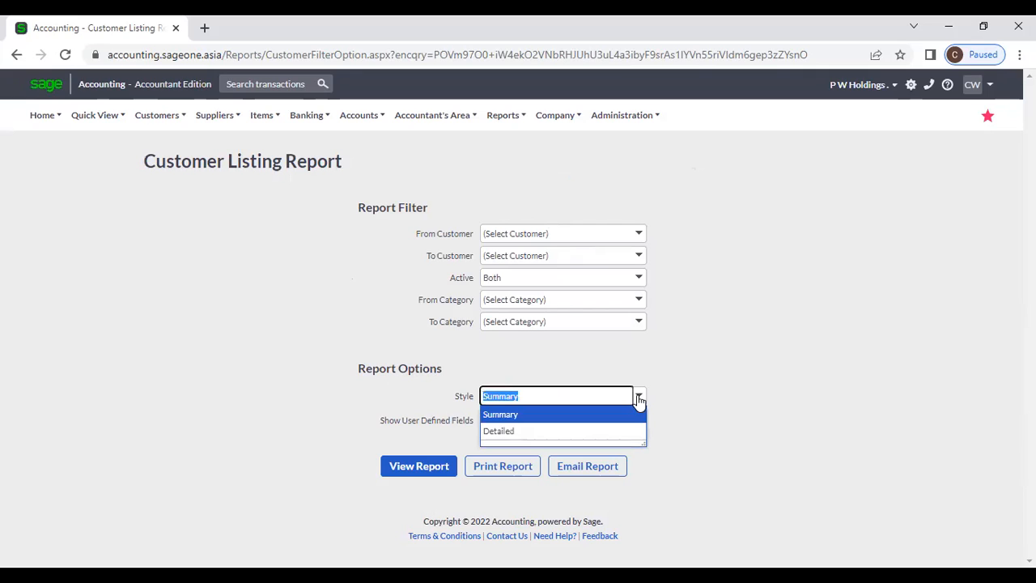
click(596, 432)
click(414, 459)
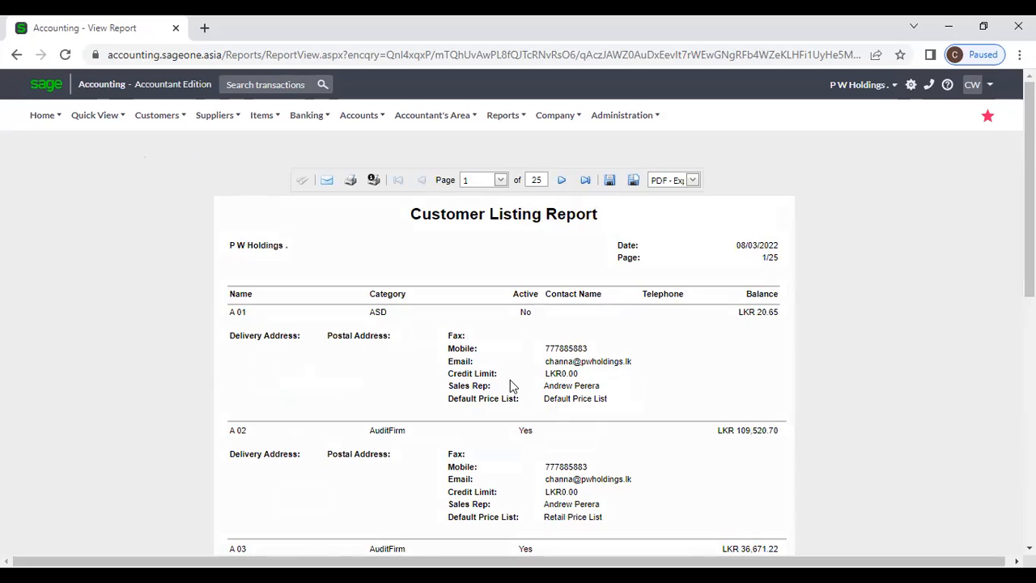
Step: Generate the customer listing again in Summary style with user defined fields shown, and review those fields for each customer
mouse_move(140, 119)
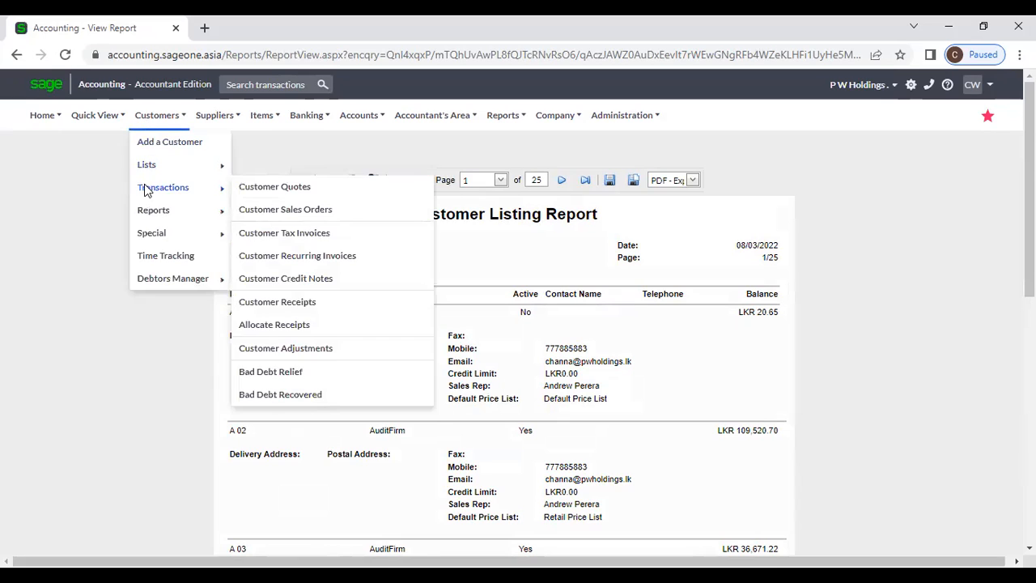
mouse_move(160, 210)
click(310, 237)
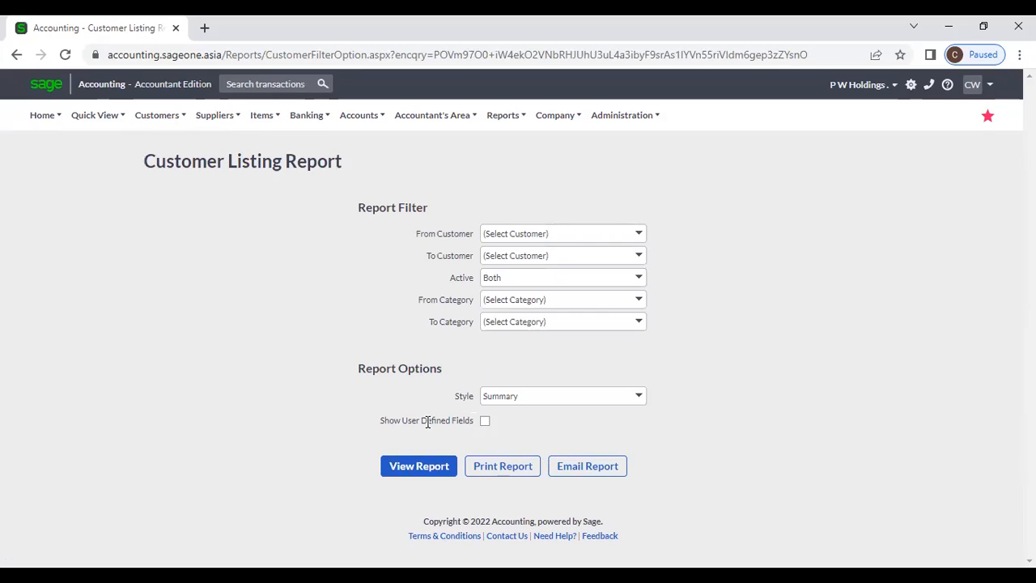
click(484, 421)
click(440, 468)
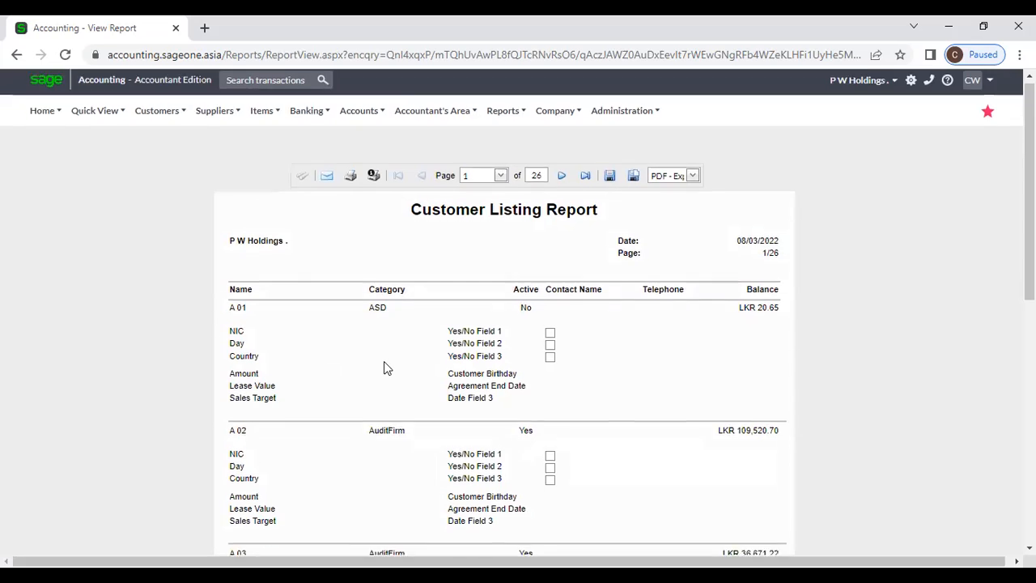
scroll(384, 363, down, 1)
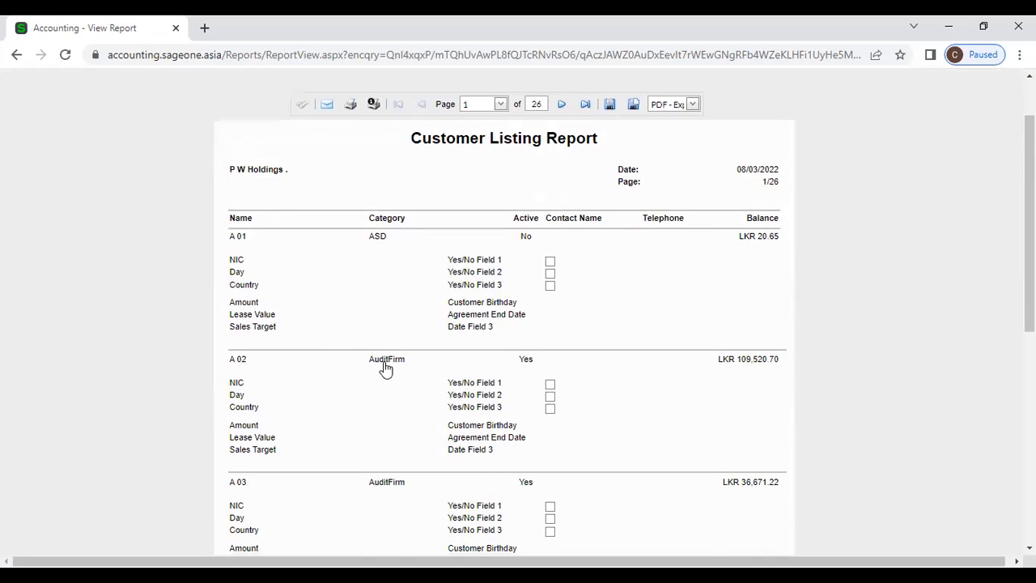
Step: Reopen the List of Customers report and generate it in Detailed style with user defined fields shown for all customers
scroll(385, 366, down, 2)
scroll(383, 364, up, 3)
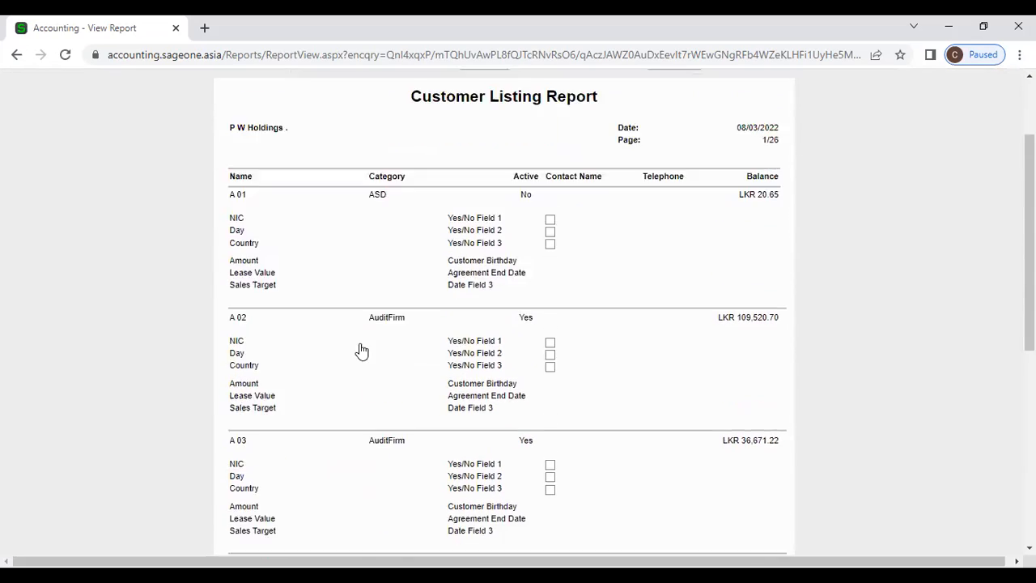
scroll(293, 322, up, 1)
click(157, 115)
mouse_move(170, 211)
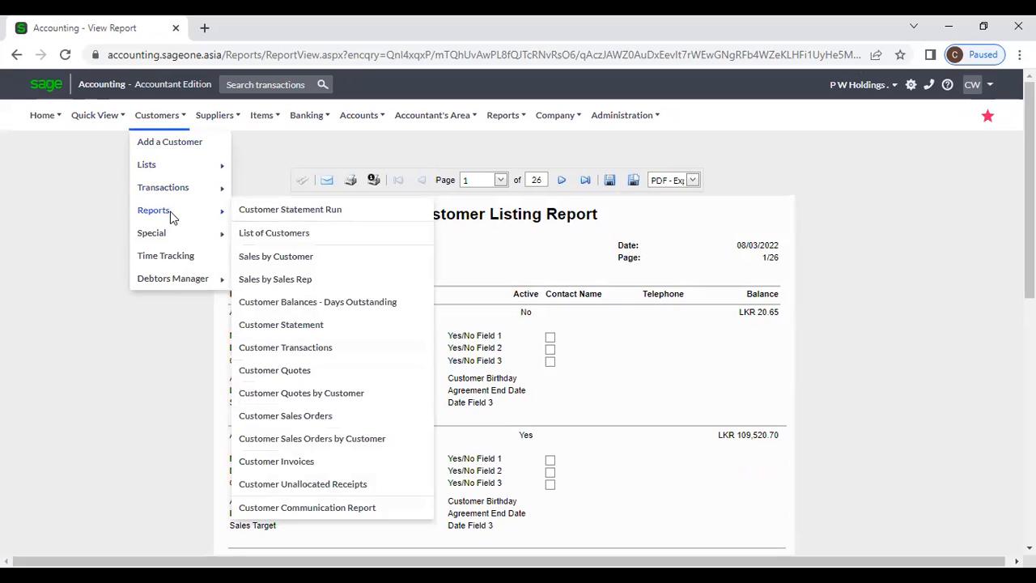
click(315, 232)
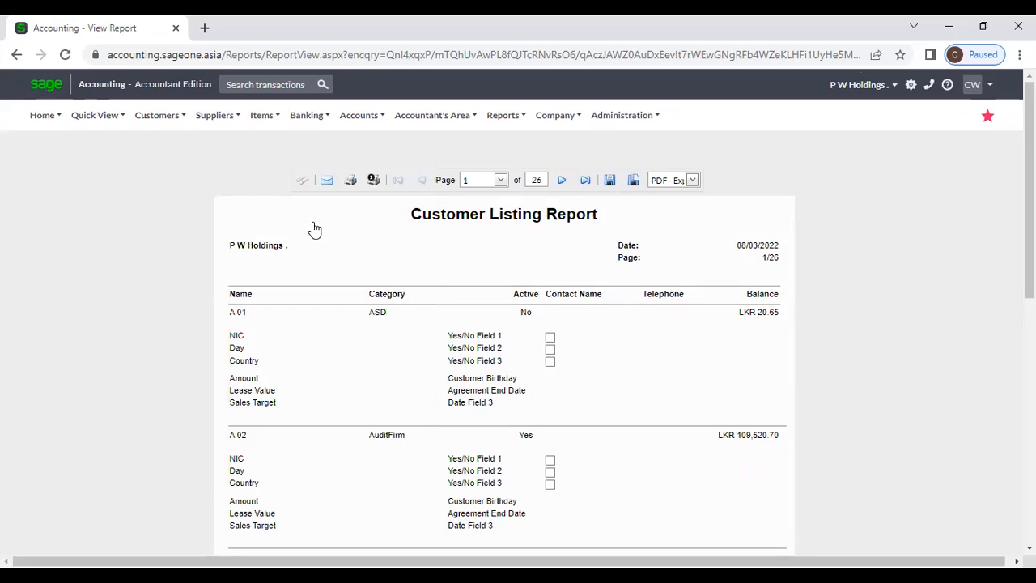
click(156, 115)
mouse_move(162, 209)
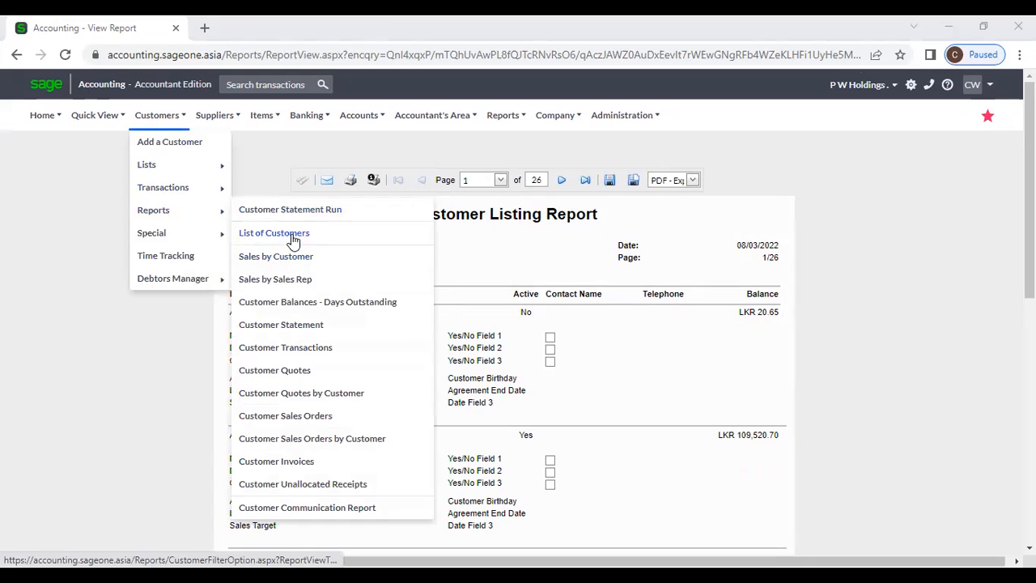
click(293, 240)
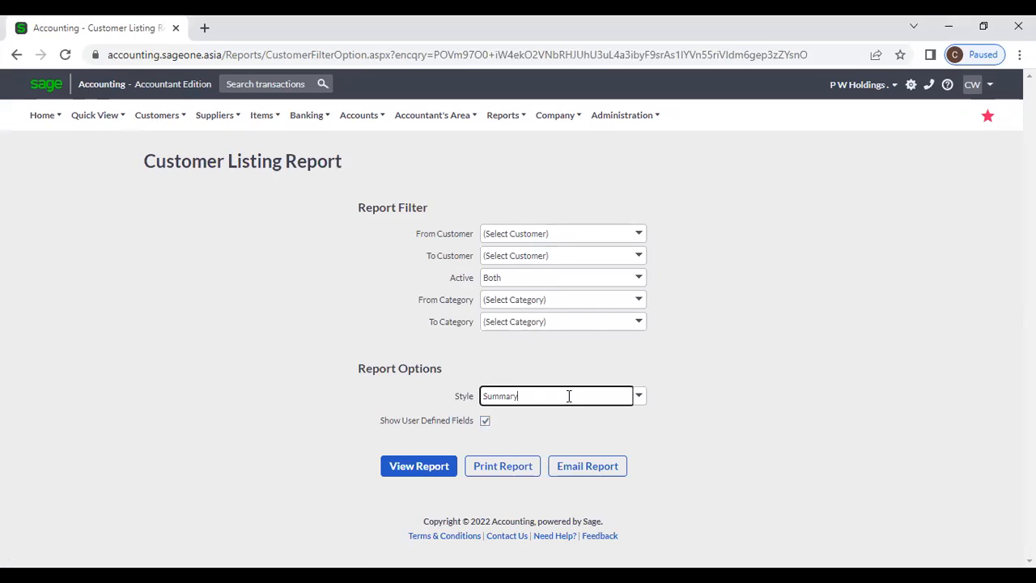
click(638, 398)
click(548, 431)
click(439, 466)
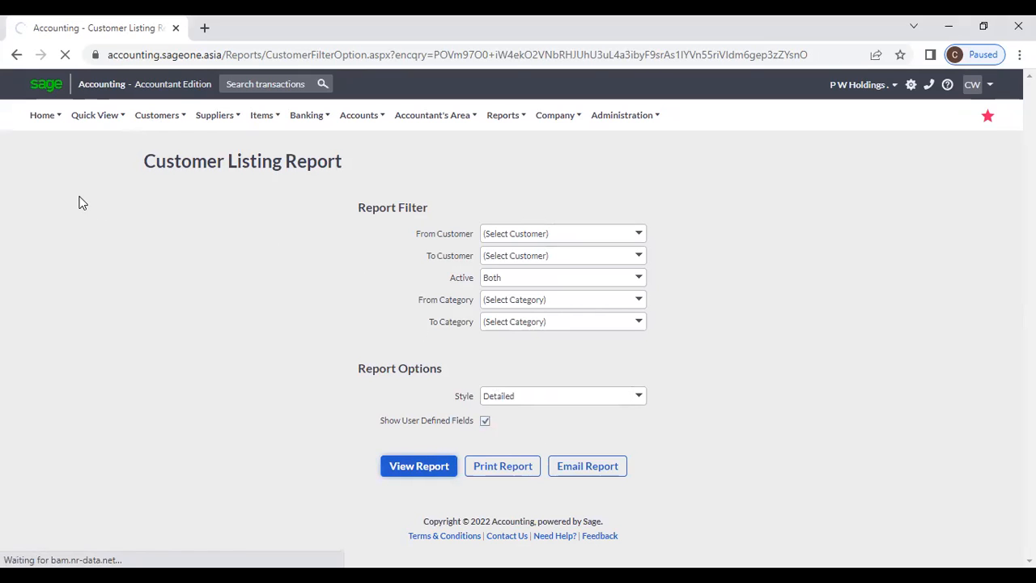
Step: Review the contact details and user defined fields in the detailed listing, and check the available export formats
scroll(621, 296, down, 1)
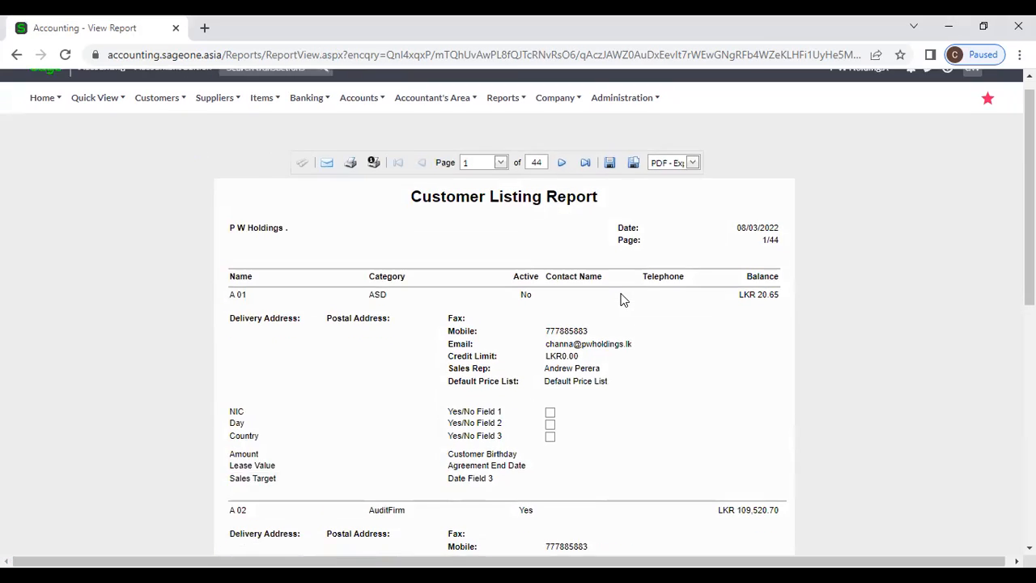
scroll(622, 299, down, 1)
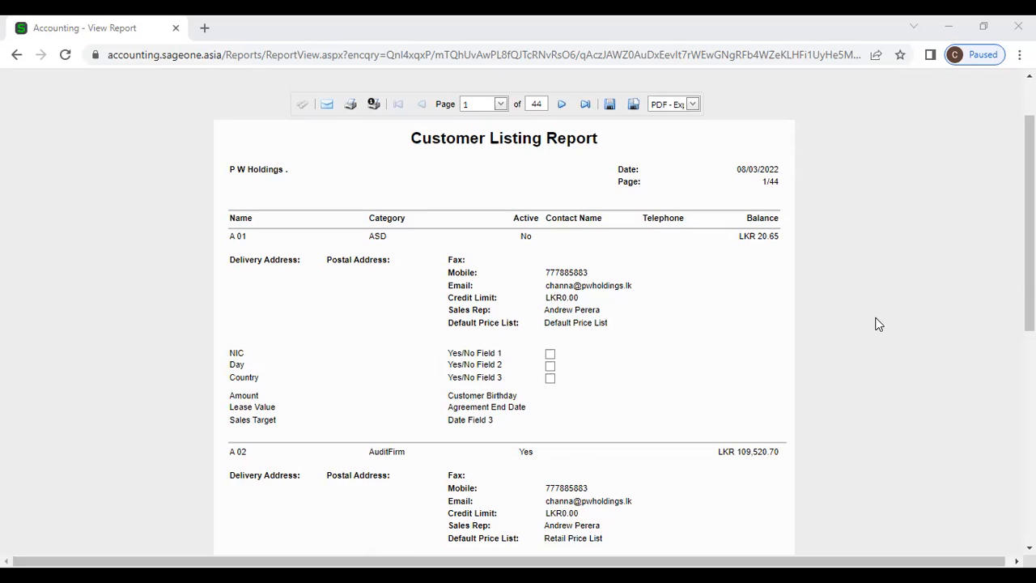
scroll(798, 304, down, 6)
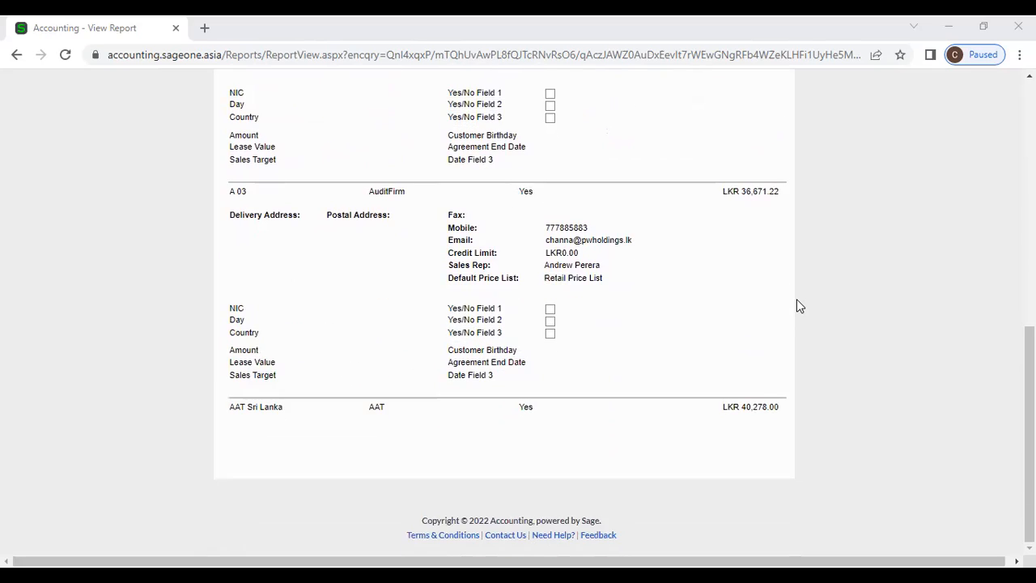
scroll(798, 305, up, 10)
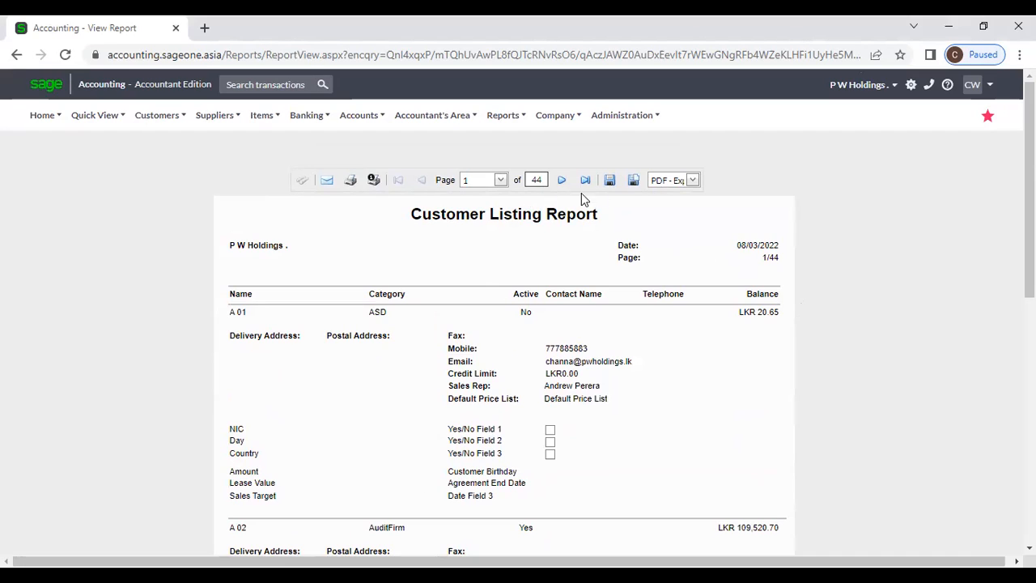
click(692, 181)
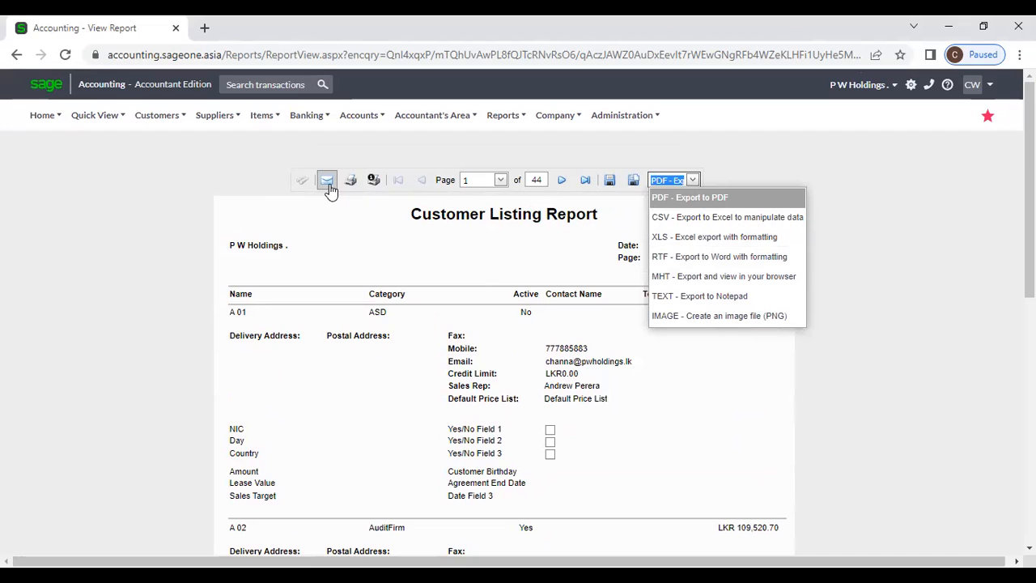
click(191, 171)
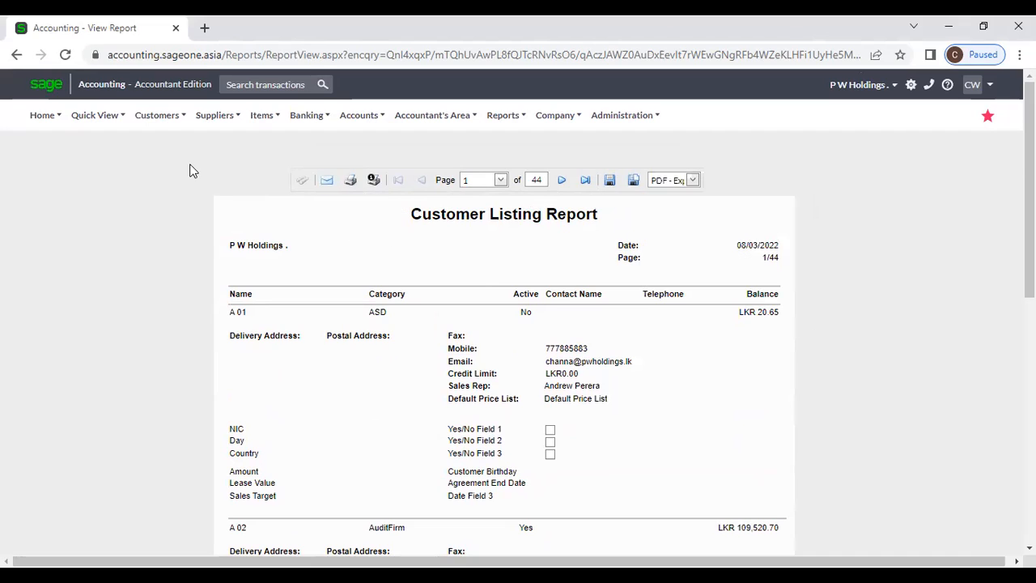
Step: Open the Sales by Customer report and check its customer, Active and category filter choices
mouse_move(161, 127)
mouse_move(160, 211)
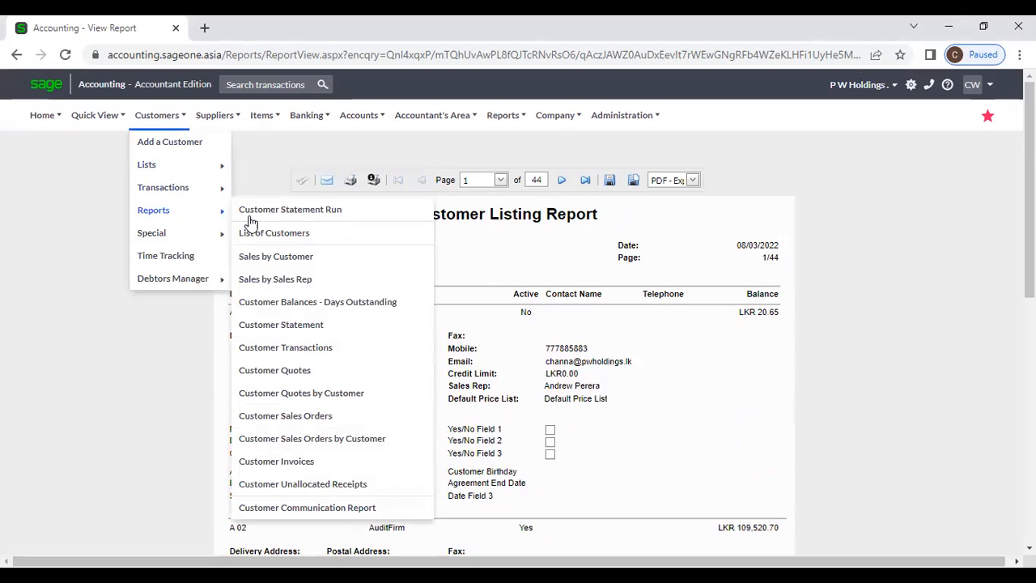
click(284, 258)
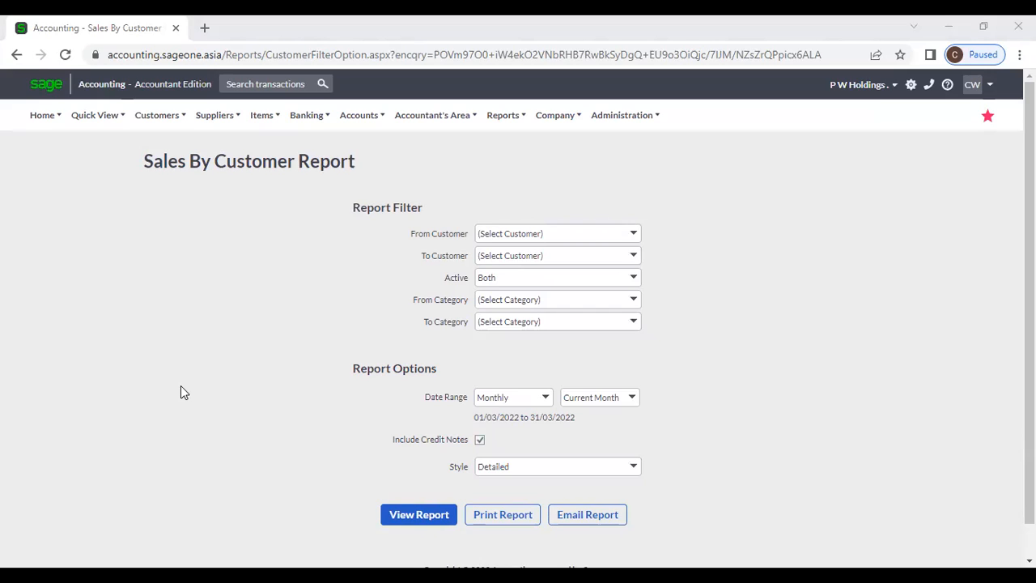
click(638, 239)
click(651, 242)
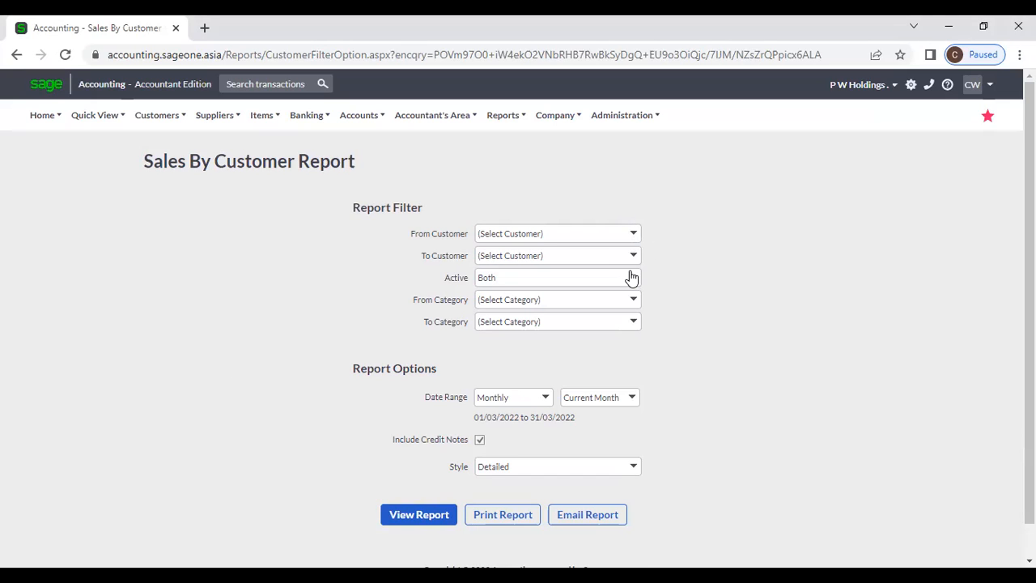
click(631, 278)
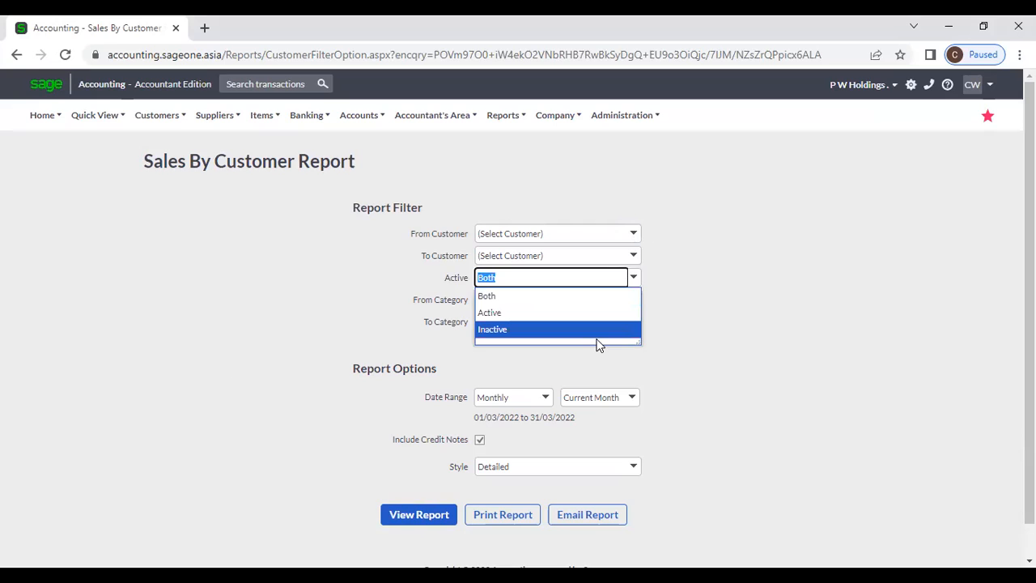
click(665, 331)
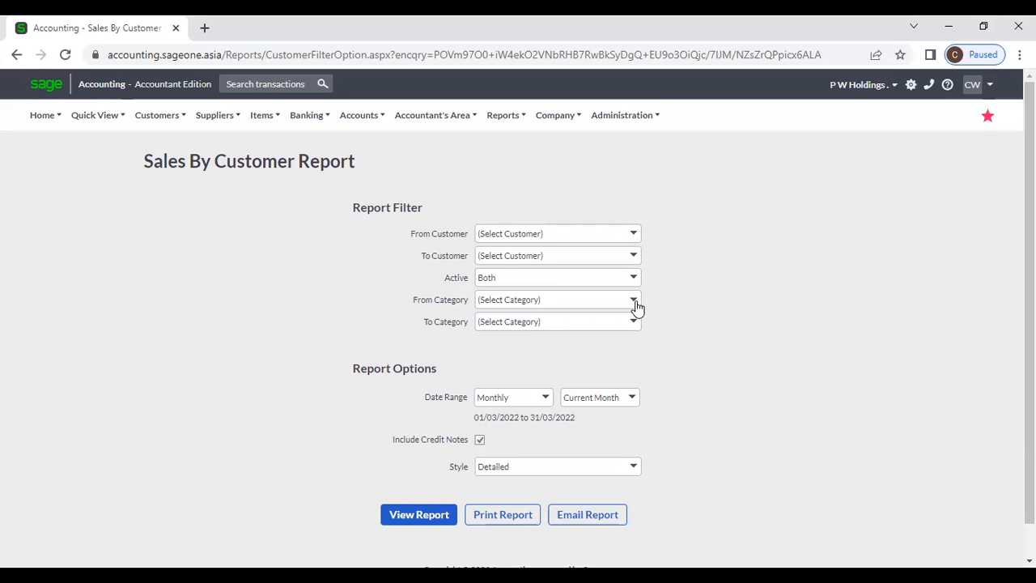
click(636, 306)
click(684, 310)
Step: Try the Custom Dates range with a start date of 01/03/2022 and pick an end date from the calendar
click(542, 399)
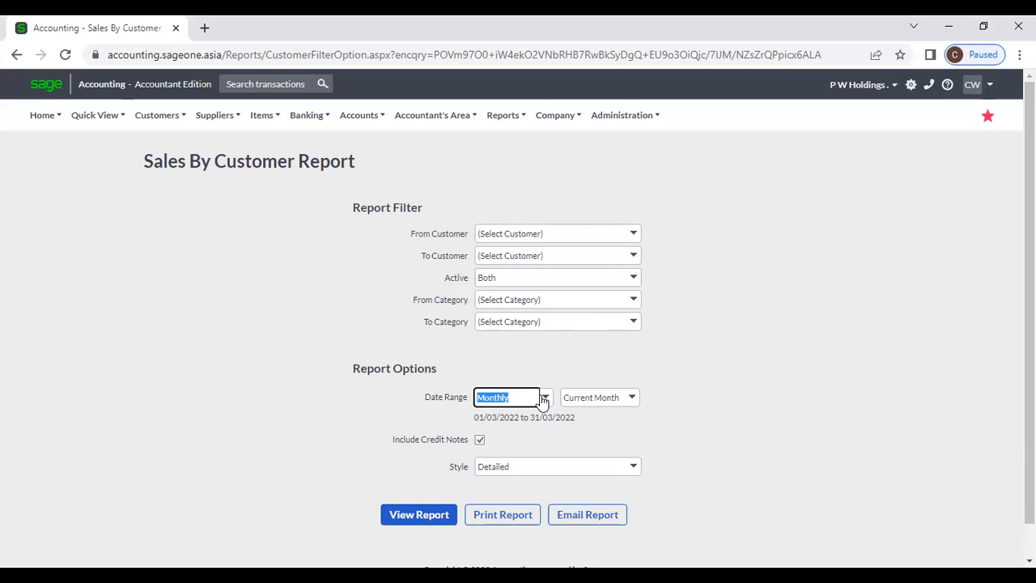
click(542, 399)
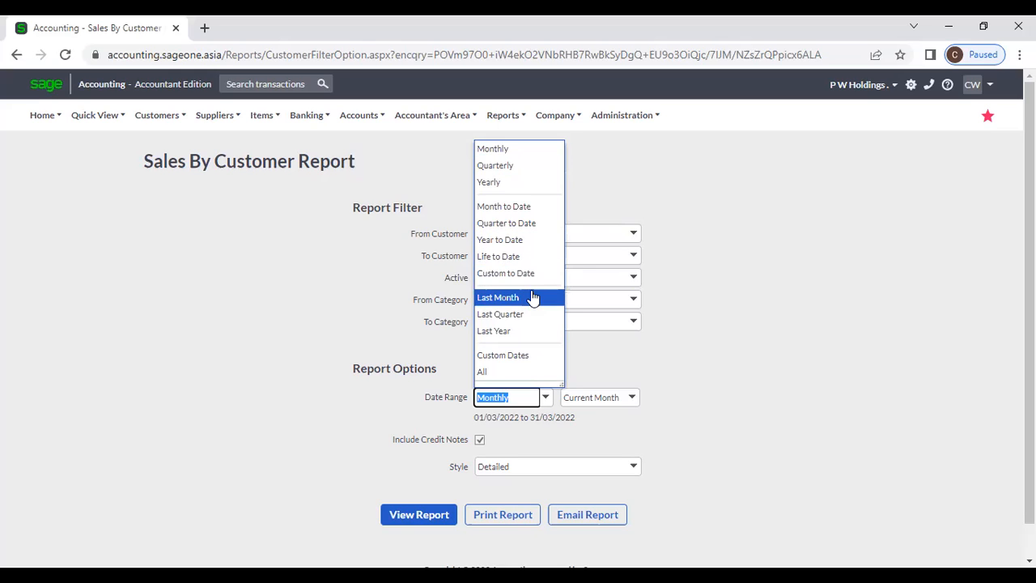
click(527, 357)
click(579, 398)
click(599, 398)
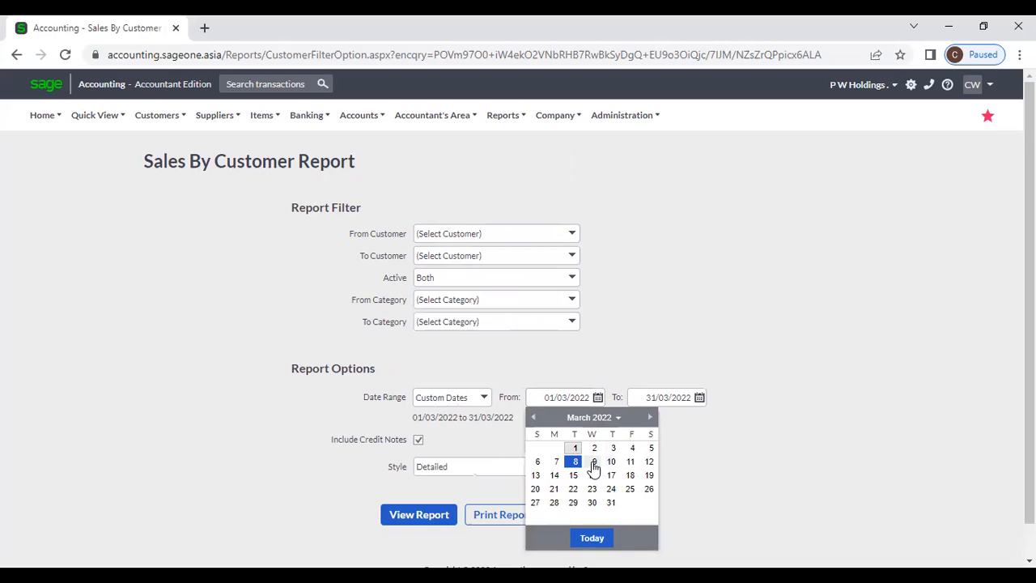
click(575, 448)
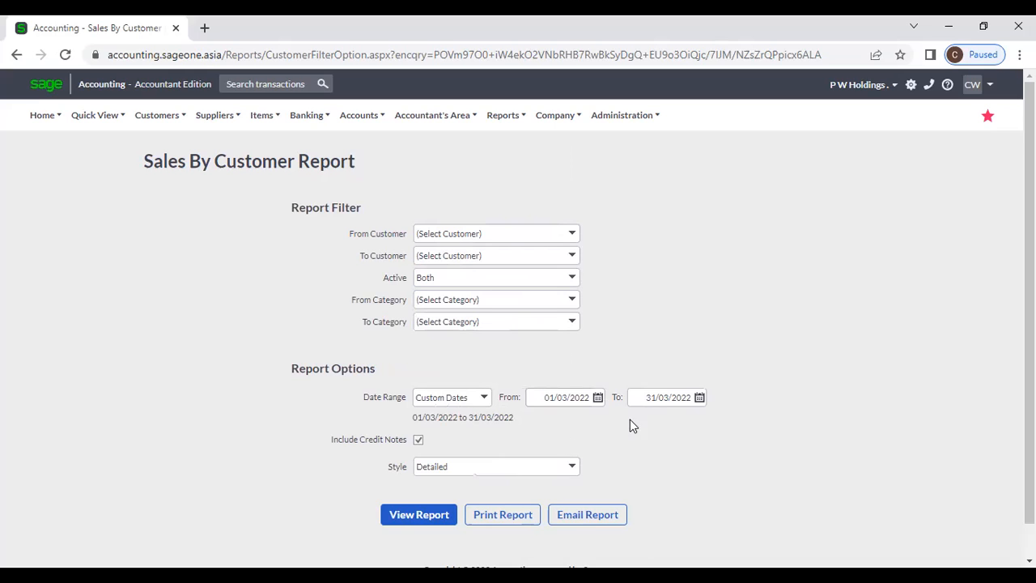
click(699, 397)
click(657, 461)
Step: Set the date range to All and try to generate the Sales By Customer report in Detailed style
click(482, 399)
click(451, 370)
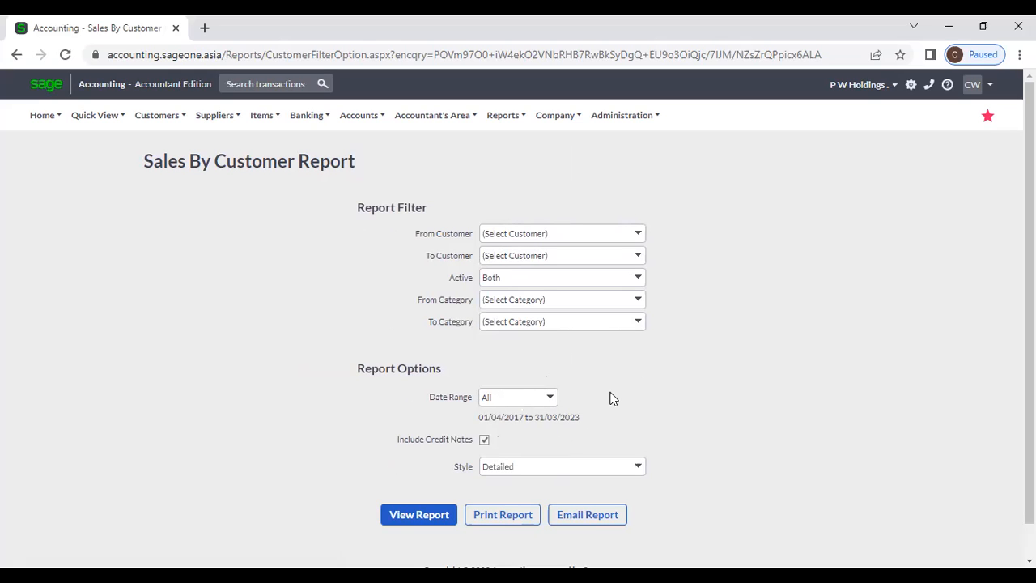
scroll(613, 398, down, 1)
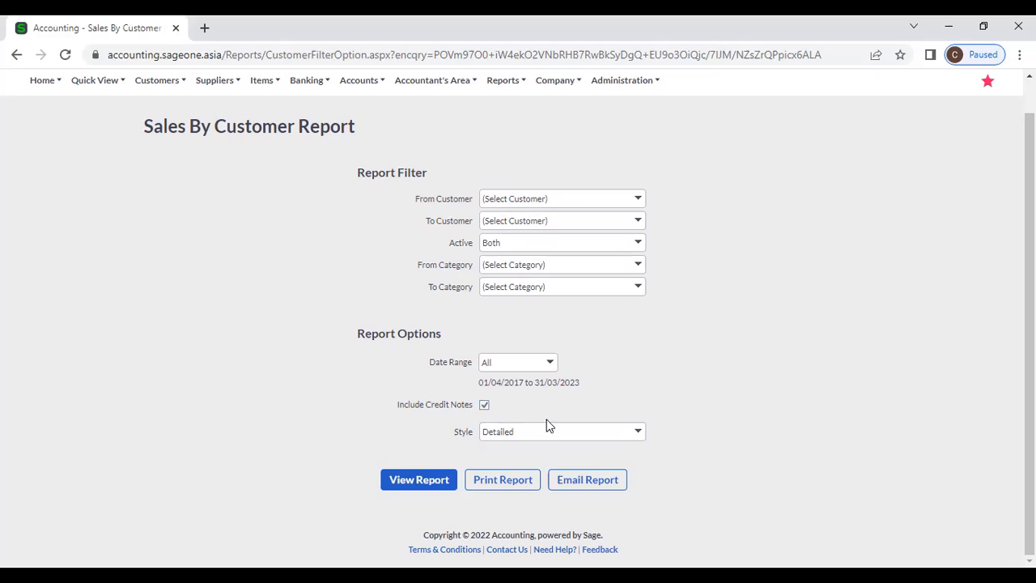
click(638, 435)
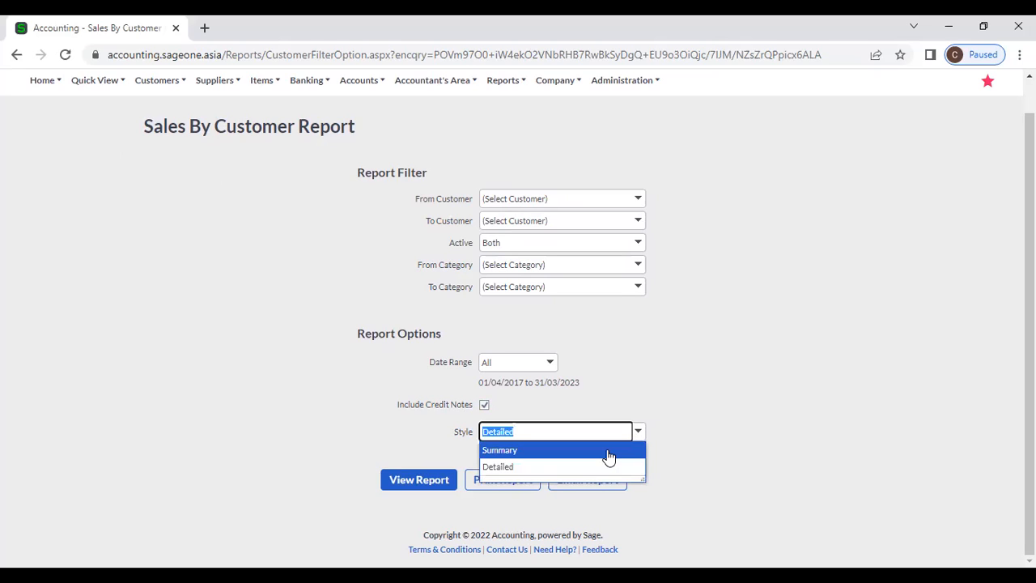
click(628, 376)
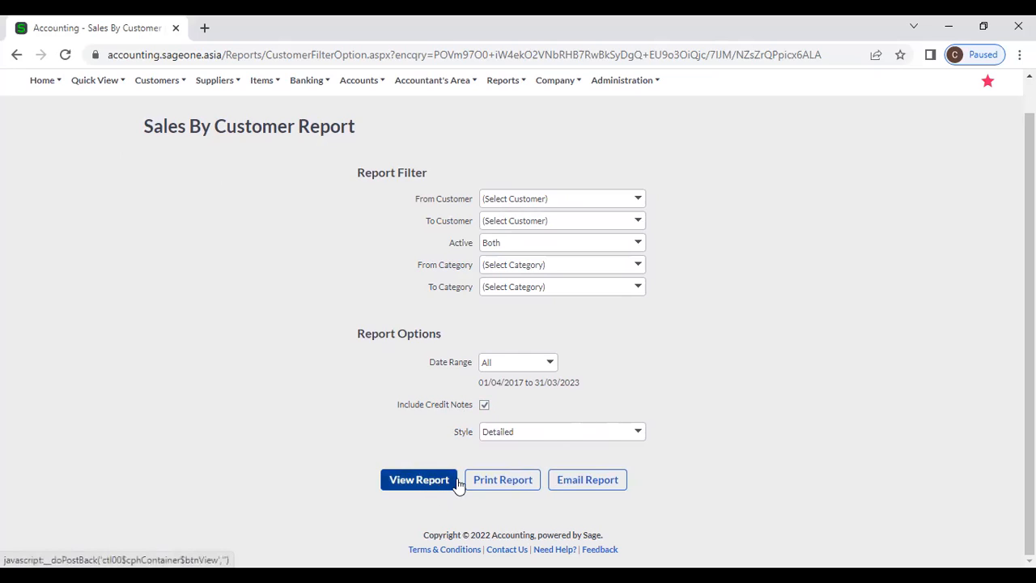
click(414, 484)
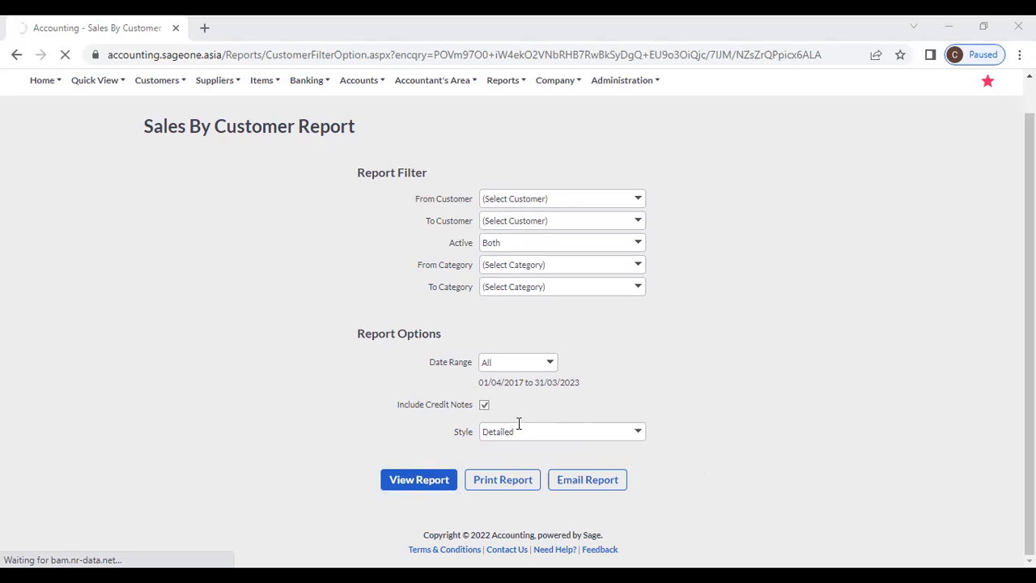
Step: Set the date range to Yearly and generate the Detailed Sales By Customer report for all customers
click(548, 363)
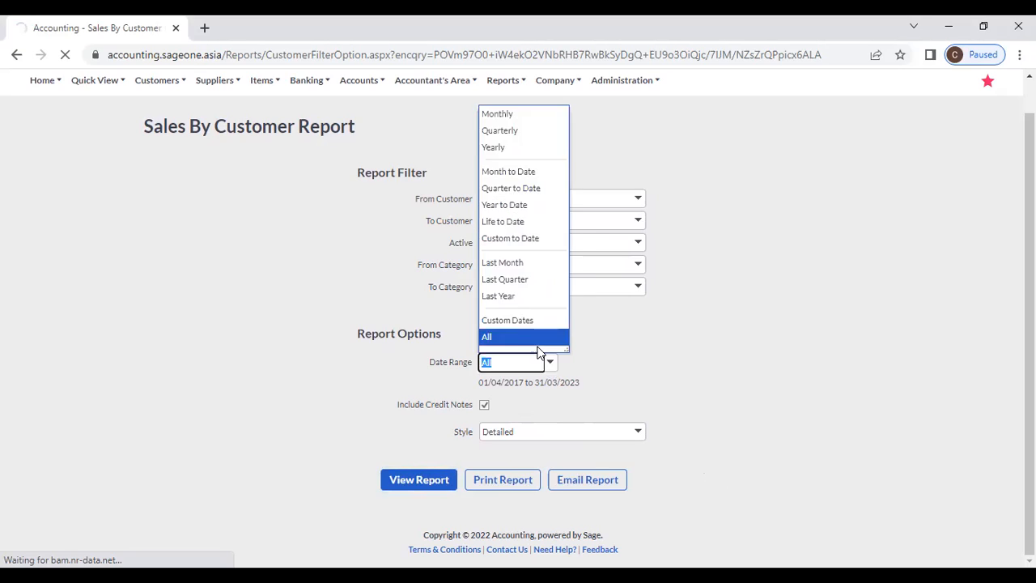
click(517, 148)
click(421, 480)
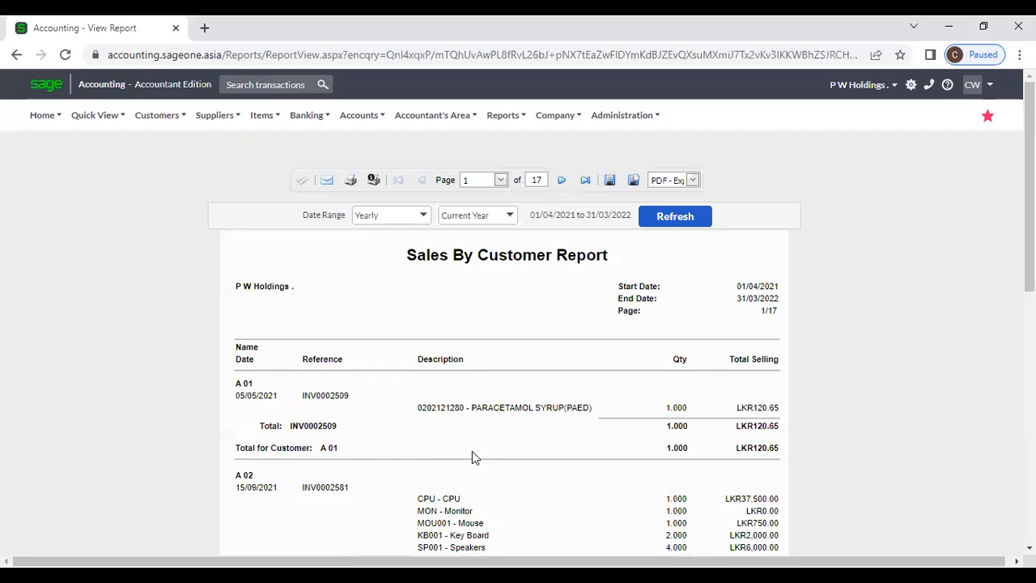
scroll(475, 457, down, 1)
scroll(458, 447, up, 1)
Step: Duplicate the browser tab holding the yearly sales report and return to the original tab
right_click(140, 32)
click(196, 147)
click(95, 30)
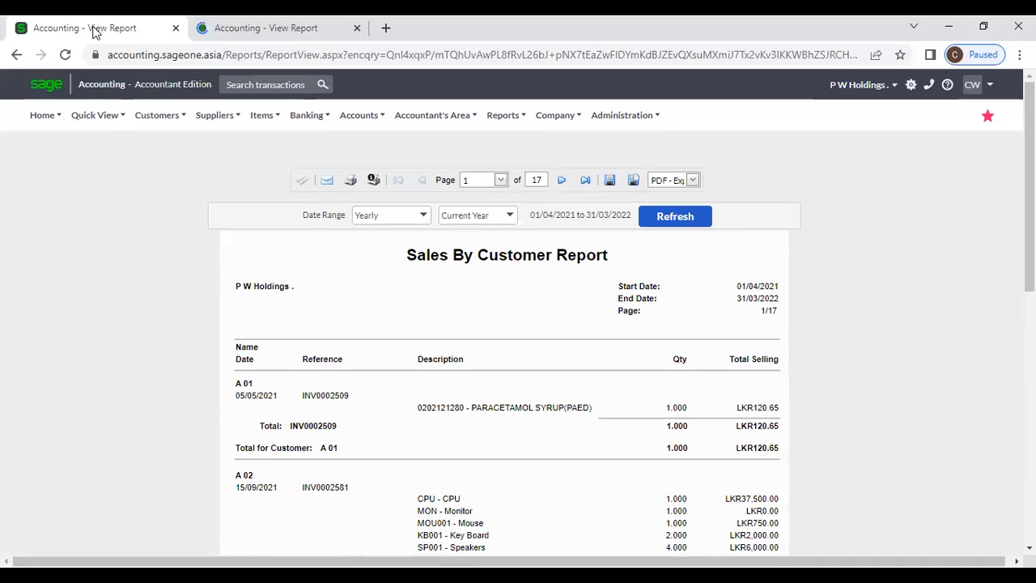
Step: Reopen the Sales by Customer report and generate it in Summary style for the current month
mouse_move(153, 120)
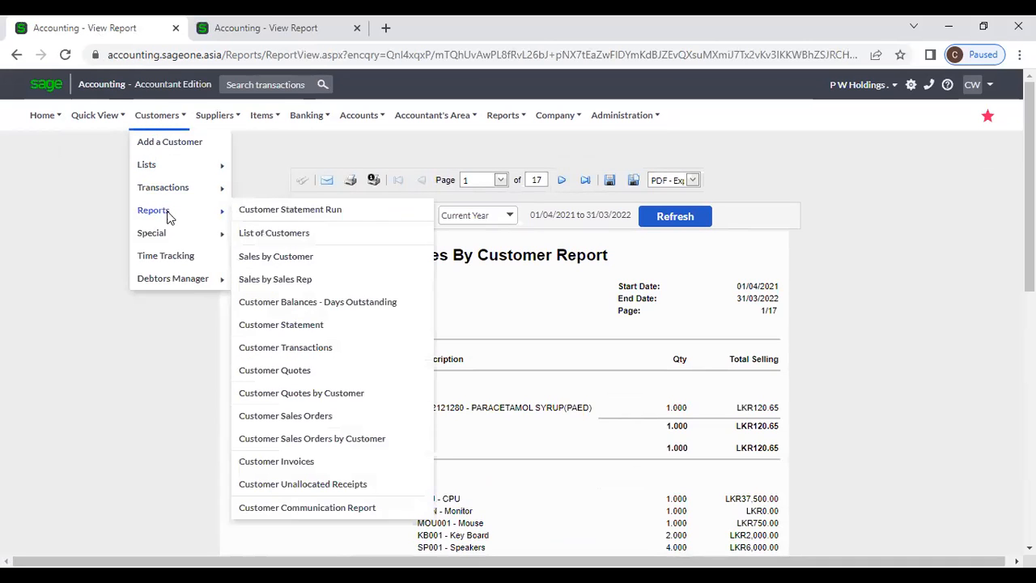
mouse_move(174, 214)
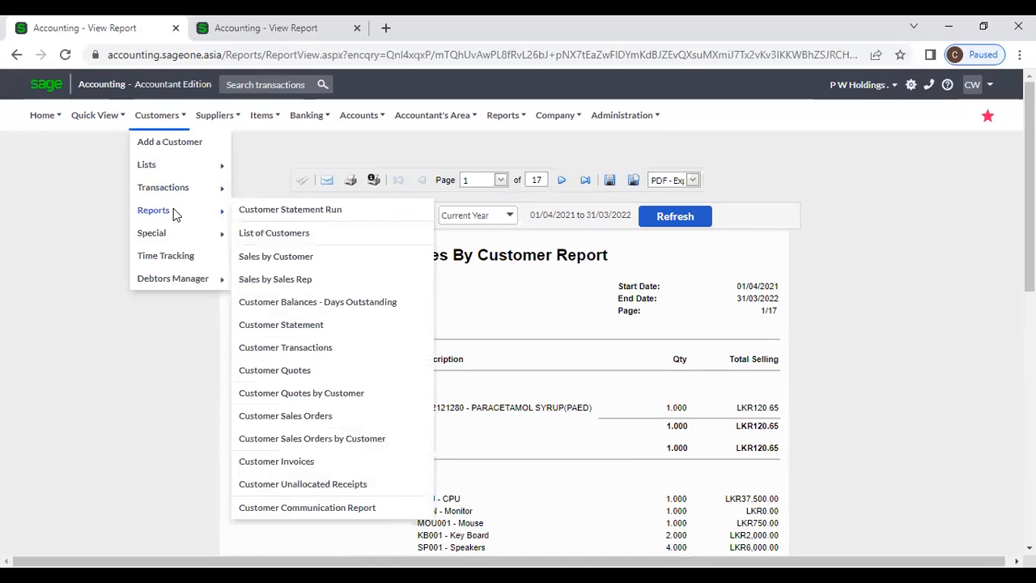
click(264, 264)
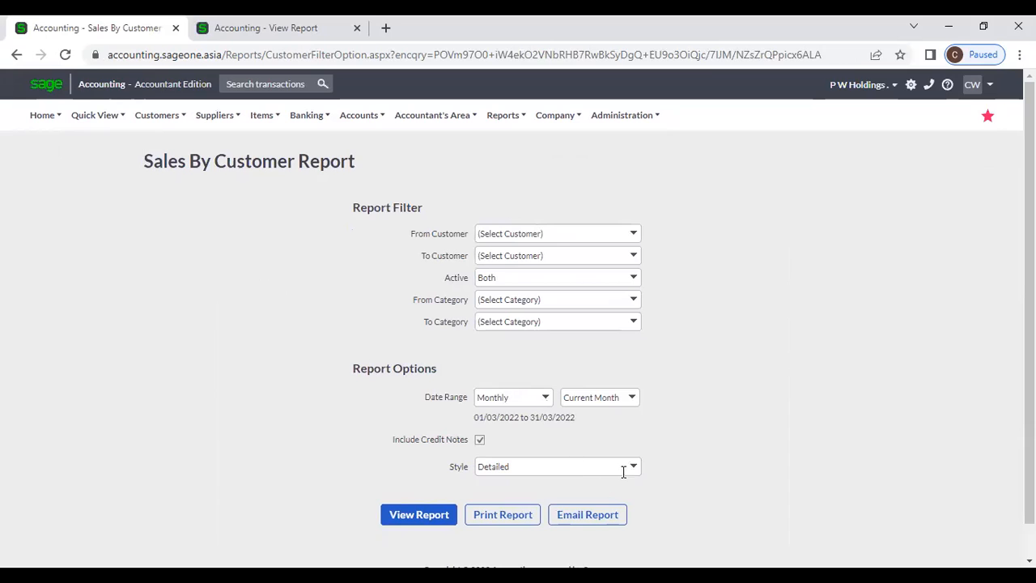
click(633, 467)
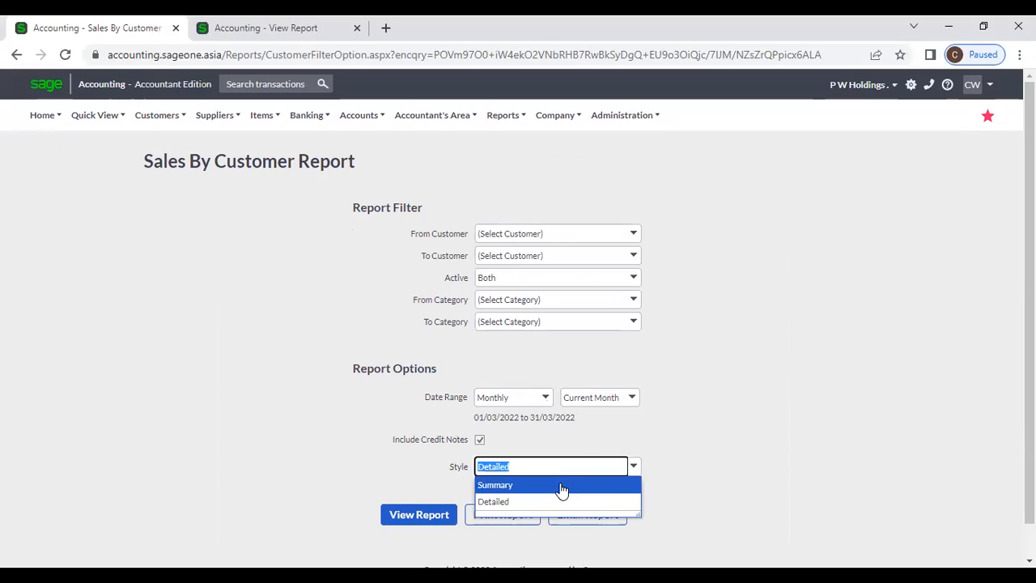
click(560, 488)
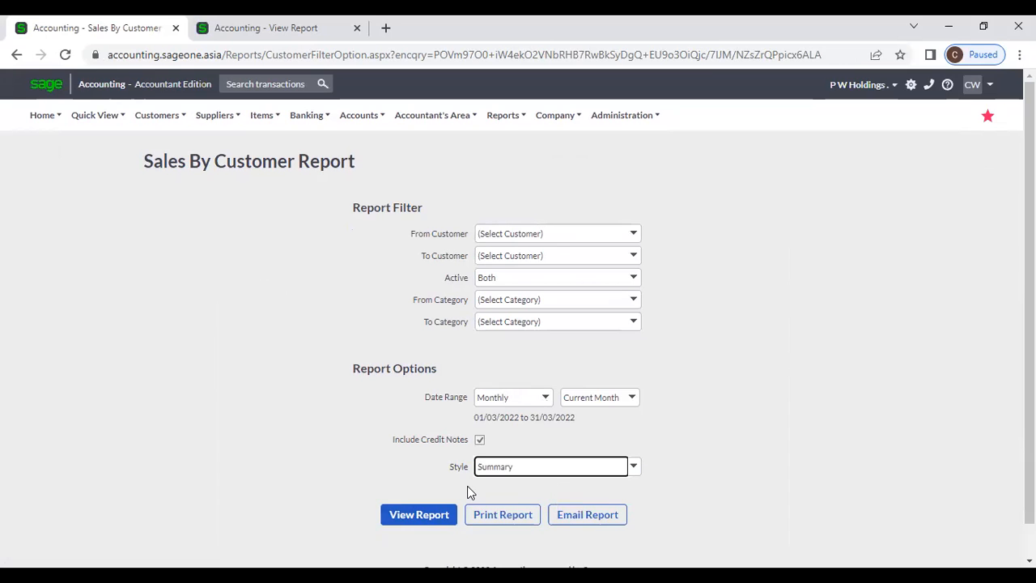
click(422, 509)
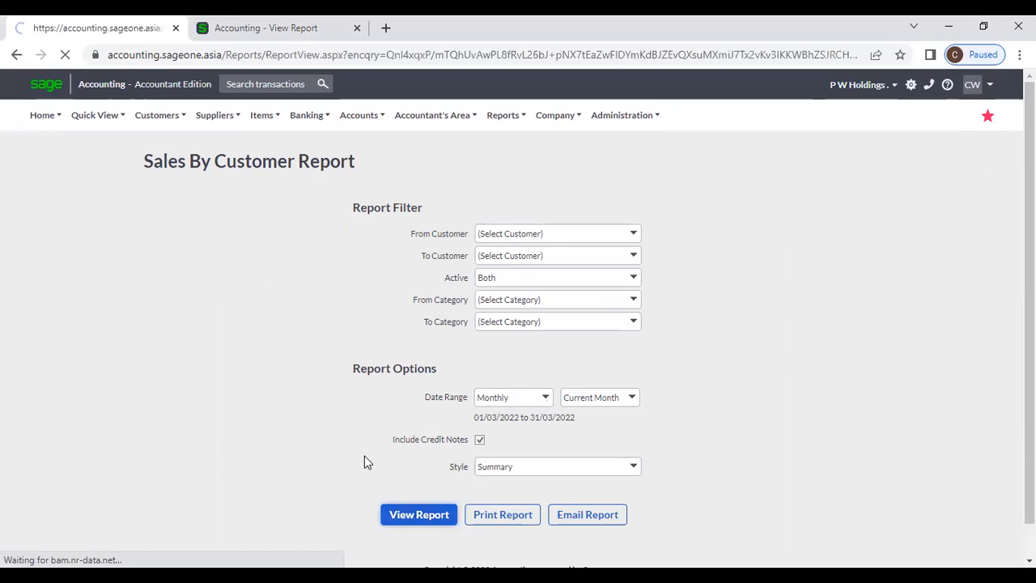
Step: Read through the current-month Summary Sales By Customer report down to its grand total
scroll(385, 390, down, 1)
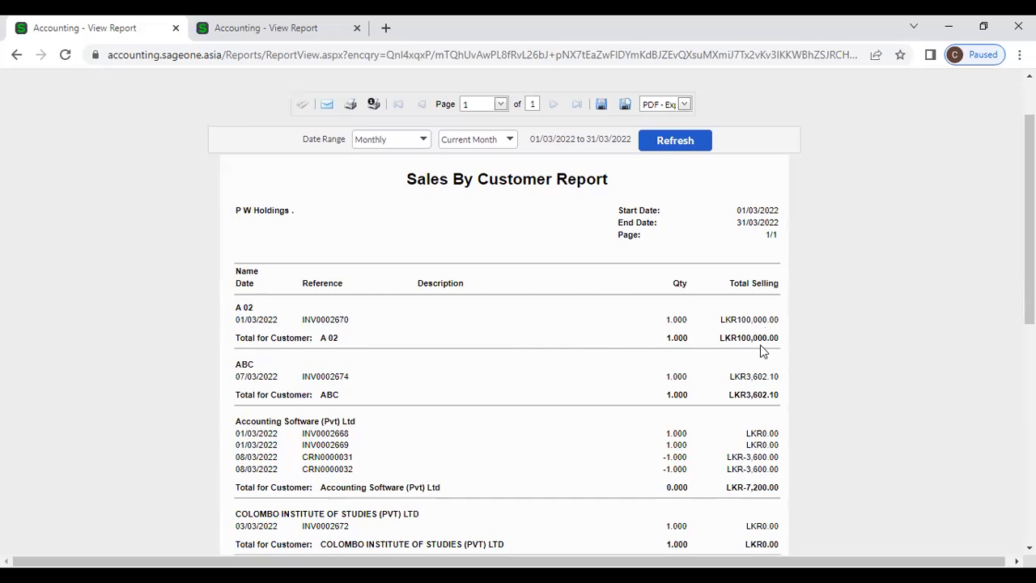
scroll(760, 345, down, 1)
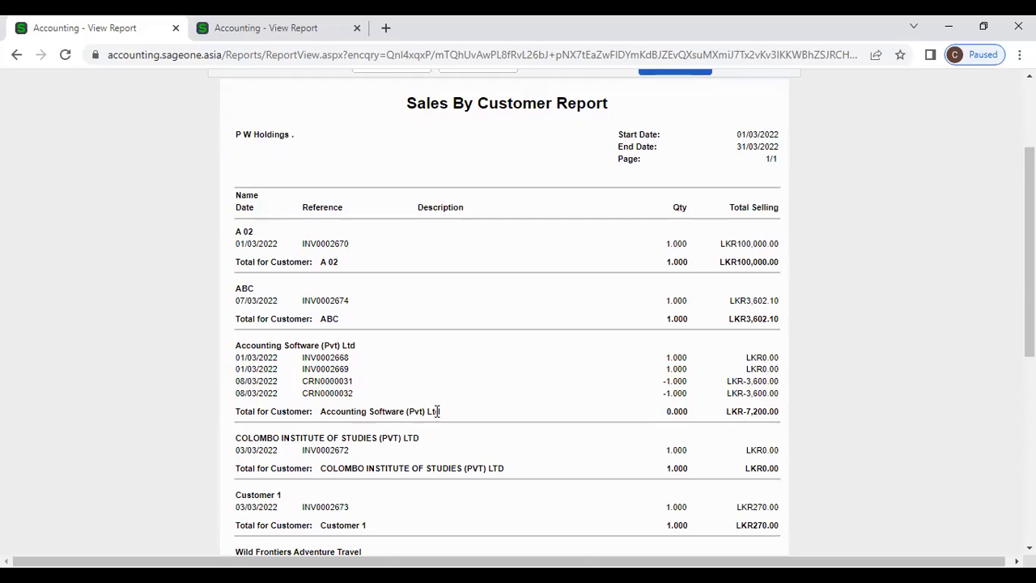
scroll(745, 424, down, 5)
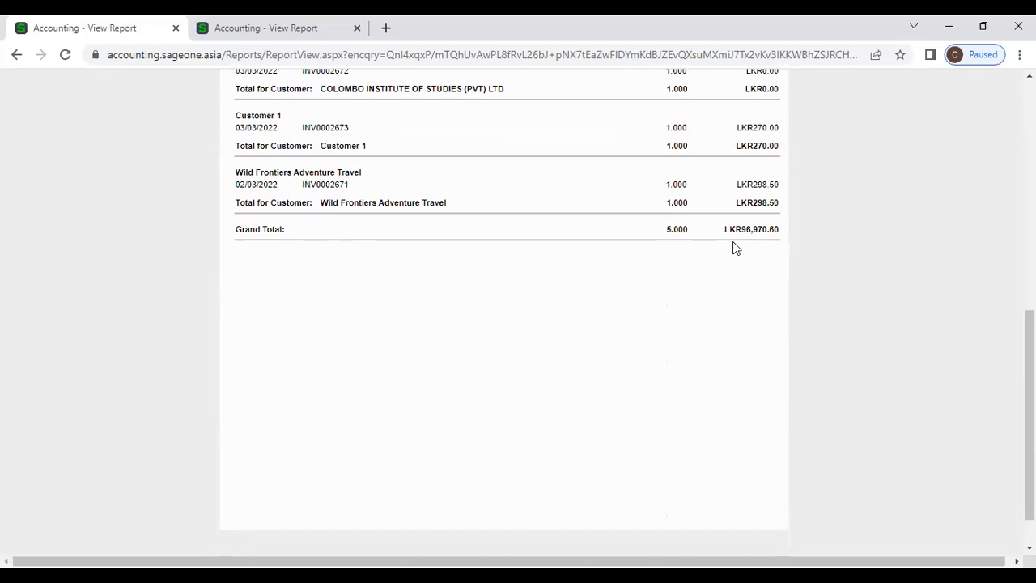
scroll(712, 283, up, 5)
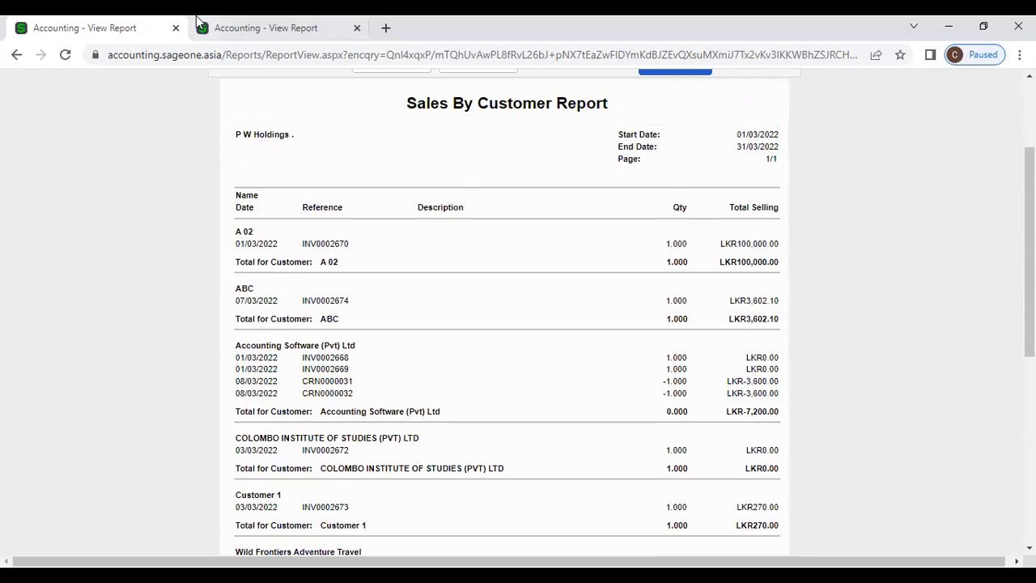
Step: Compare the monthly Summary sales report with the yearly Detailed report in the other browser tab, checking invoice line descriptions
click(229, 33)
click(89, 27)
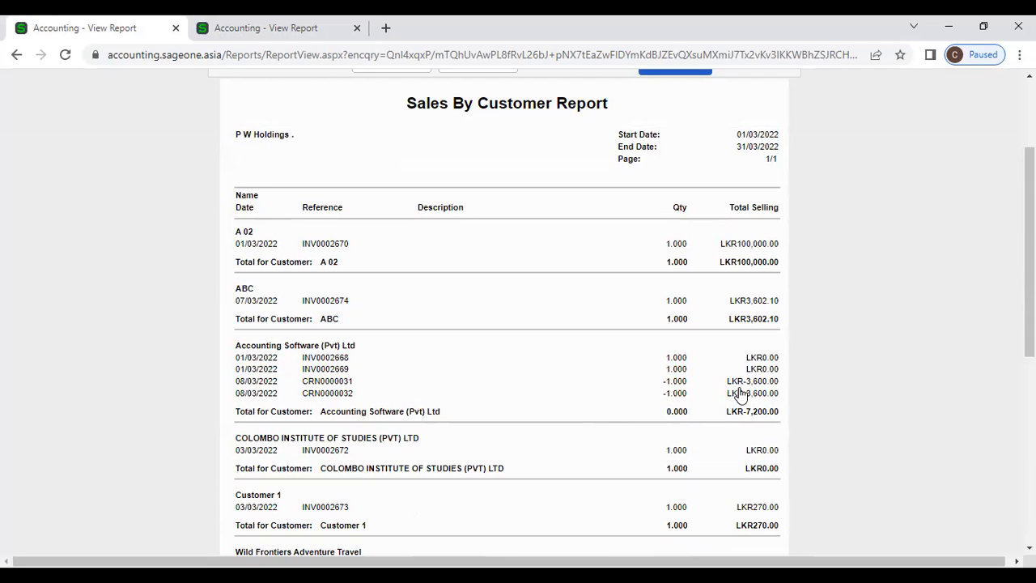
click(230, 28)
scroll(486, 346, down, 3)
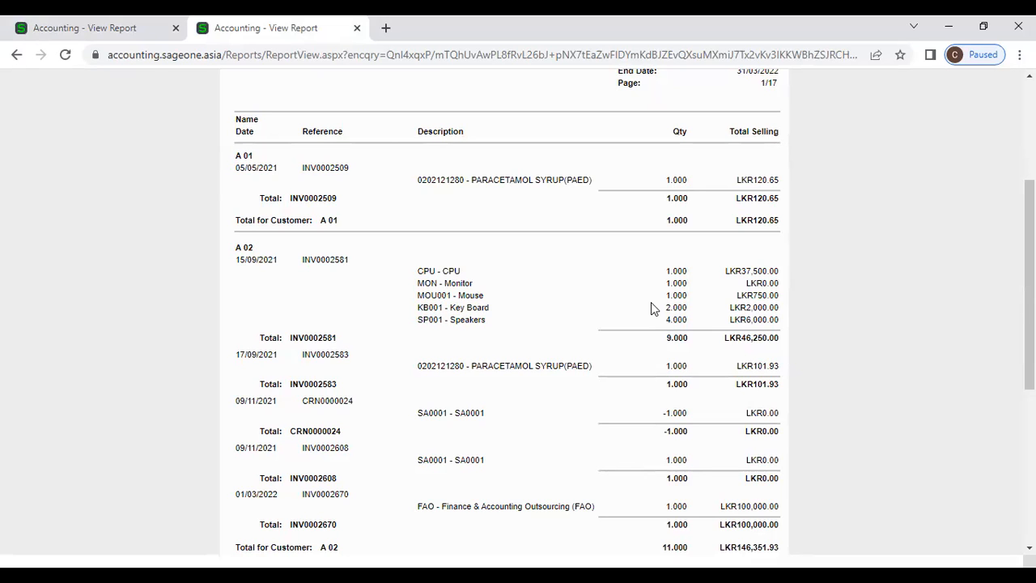
click(83, 33)
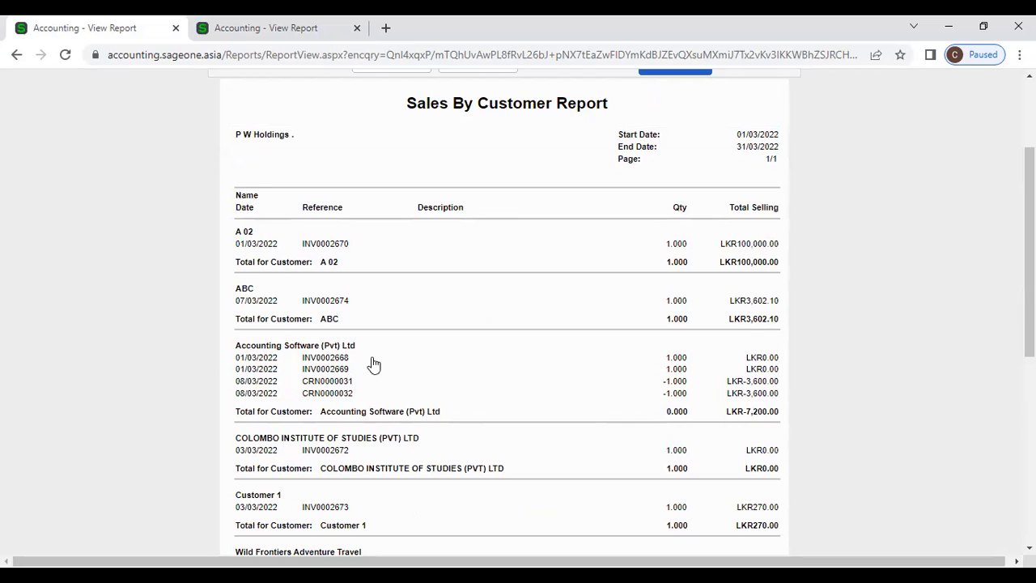
click(279, 31)
scroll(378, 224, up, 1)
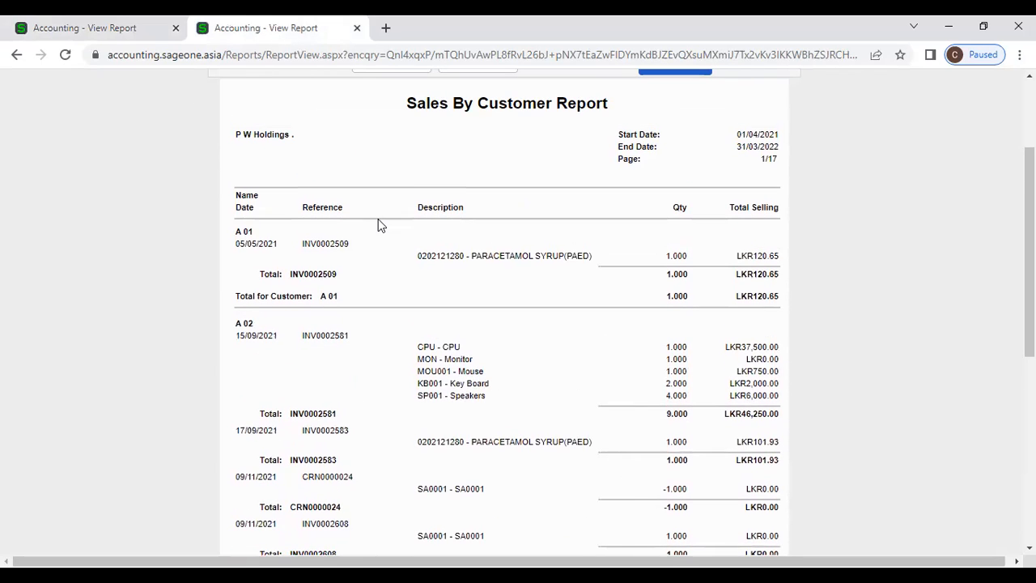
scroll(406, 354, down, 1)
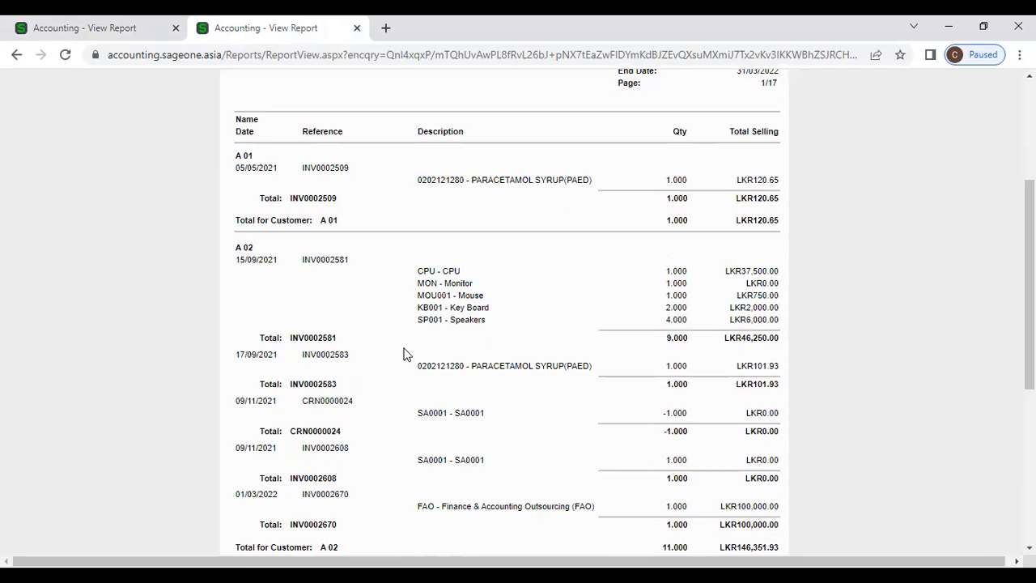
scroll(406, 355, down, 4)
scroll(404, 351, up, 4)
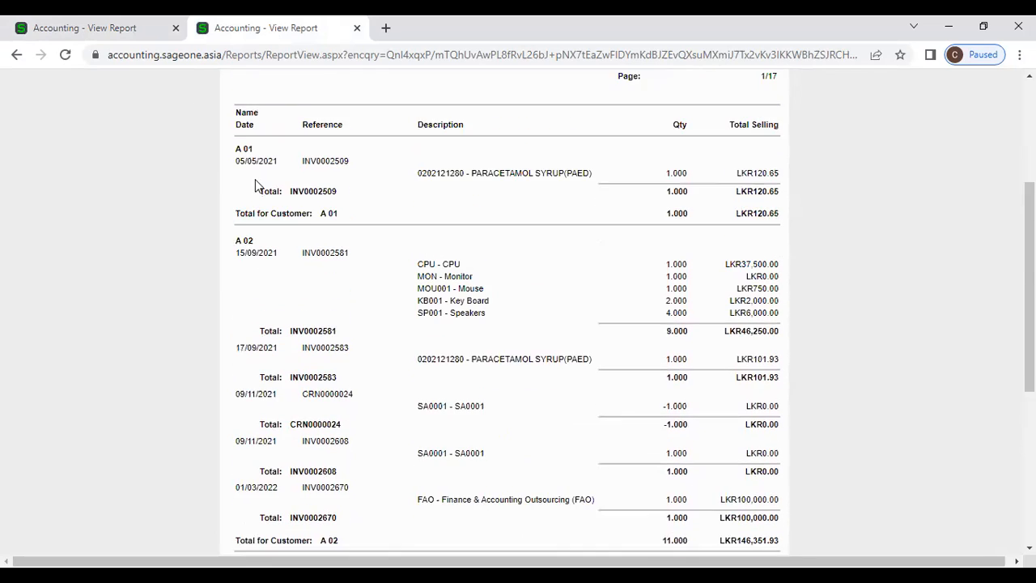
click(70, 31)
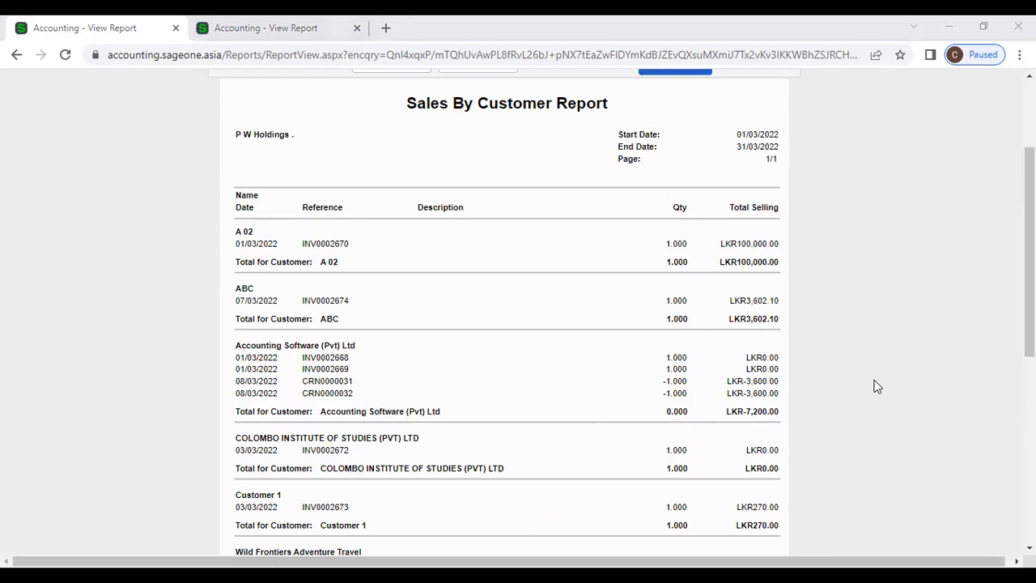
Step: Examine the invoices, credit notes, customer totals and grand total in the monthly Summary sales report
scroll(876, 386, down, 3)
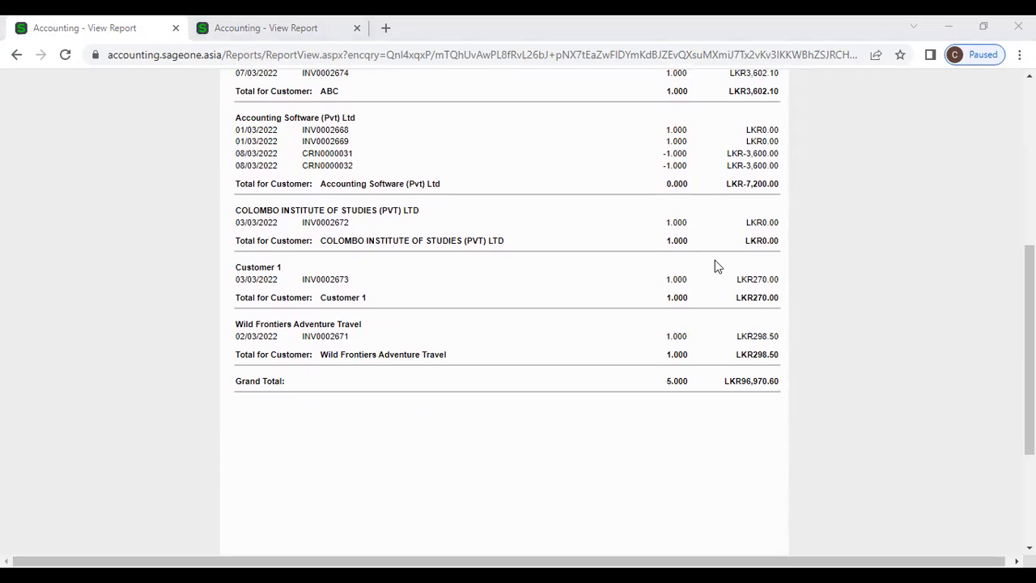
scroll(861, 322, up, 1)
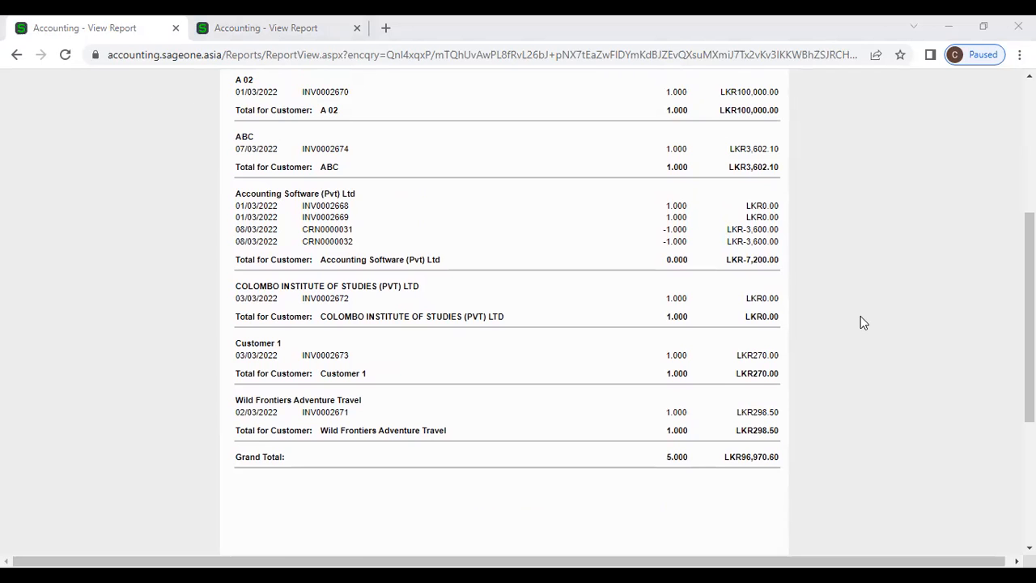
scroll(861, 318, up, 2)
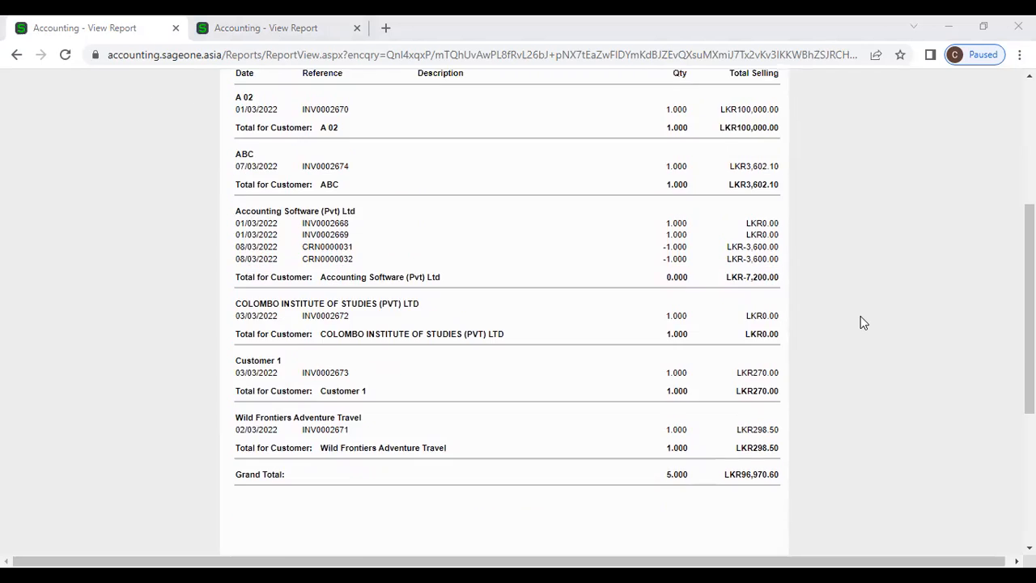
scroll(860, 321, down, 1)
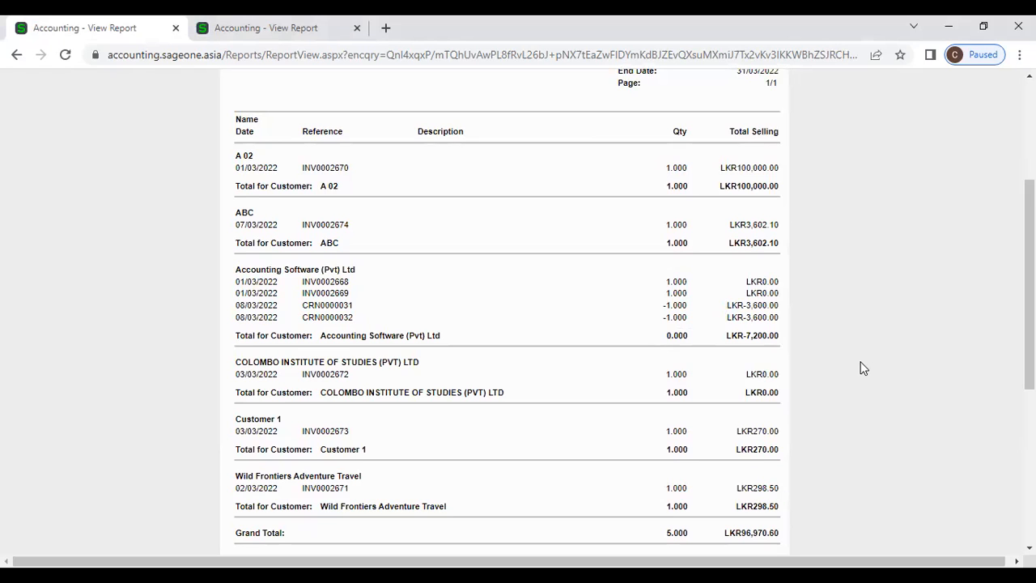
scroll(862, 366, up, 3)
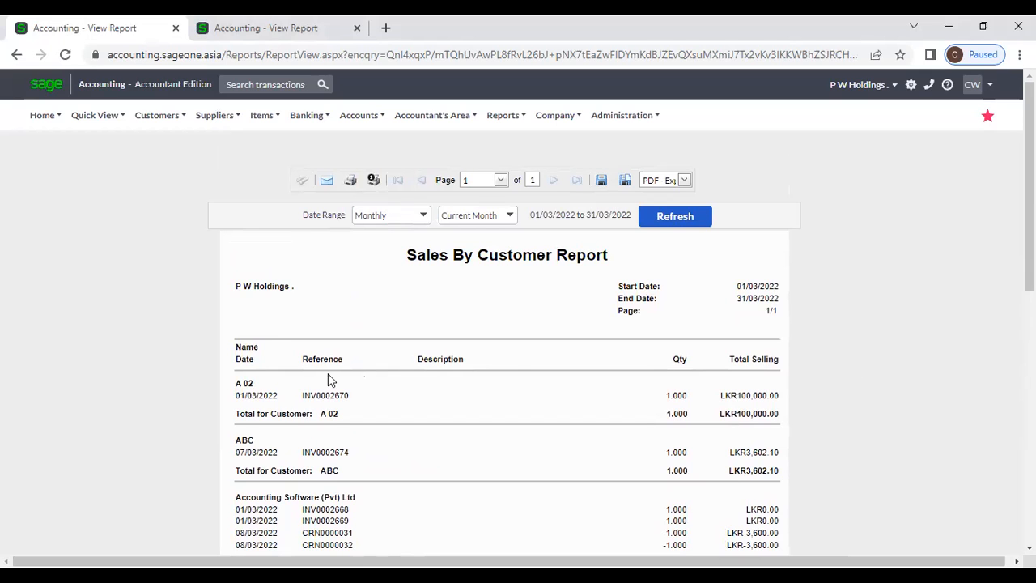
scroll(275, 391, down, 2)
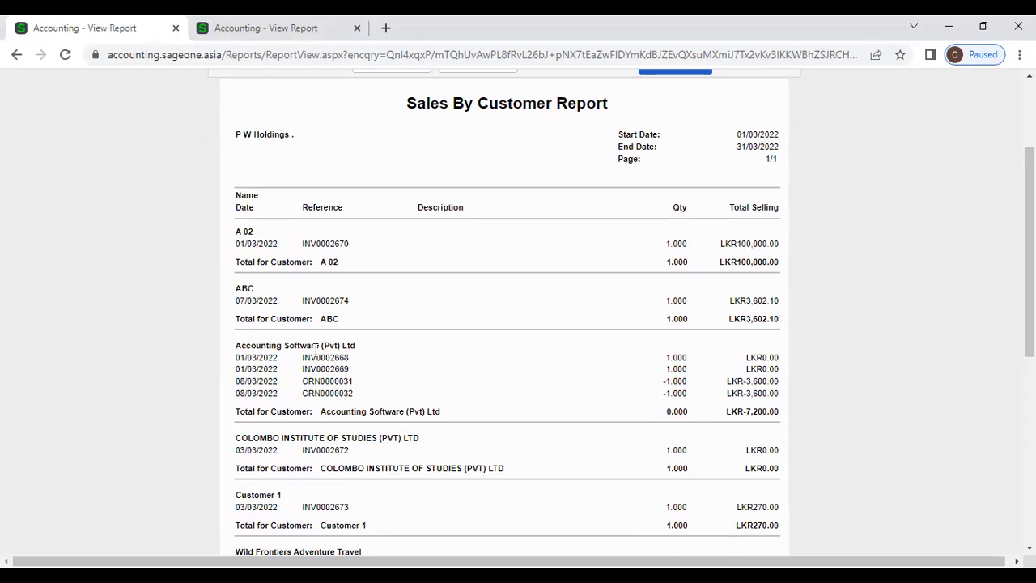
scroll(688, 456, down, 4)
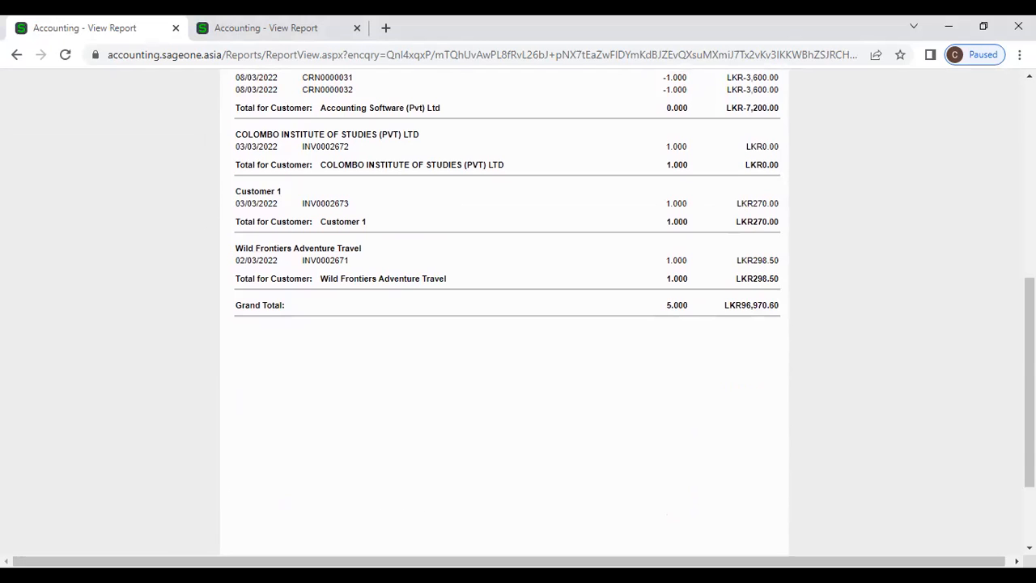
scroll(893, 391, up, 2)
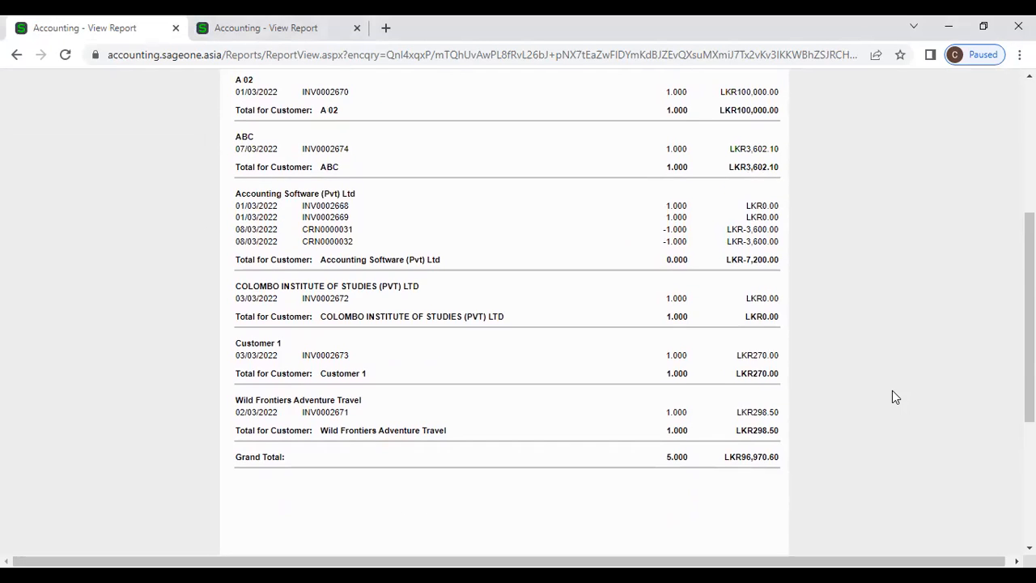
scroll(892, 390, up, 3)
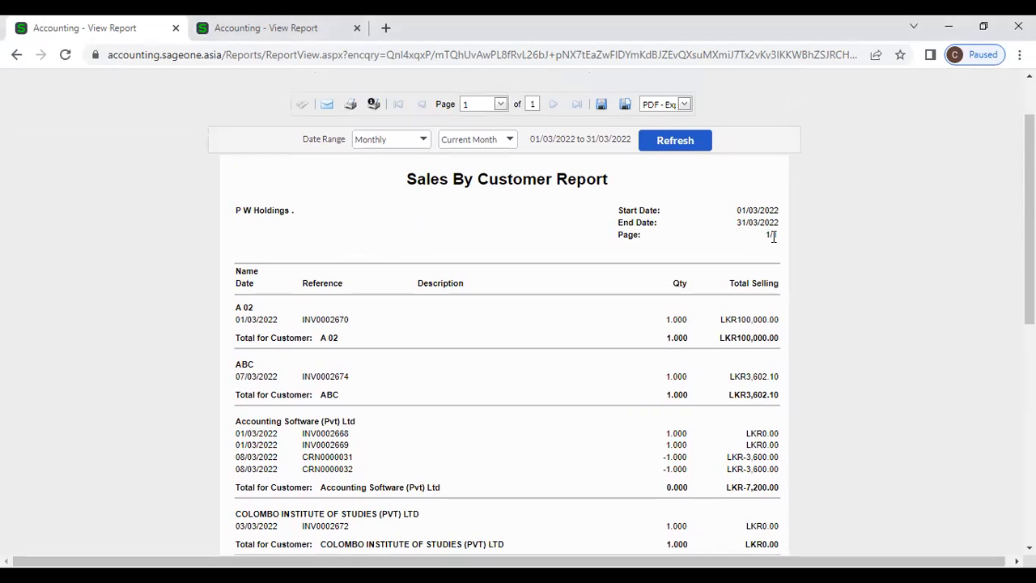
scroll(495, 366, down, 4)
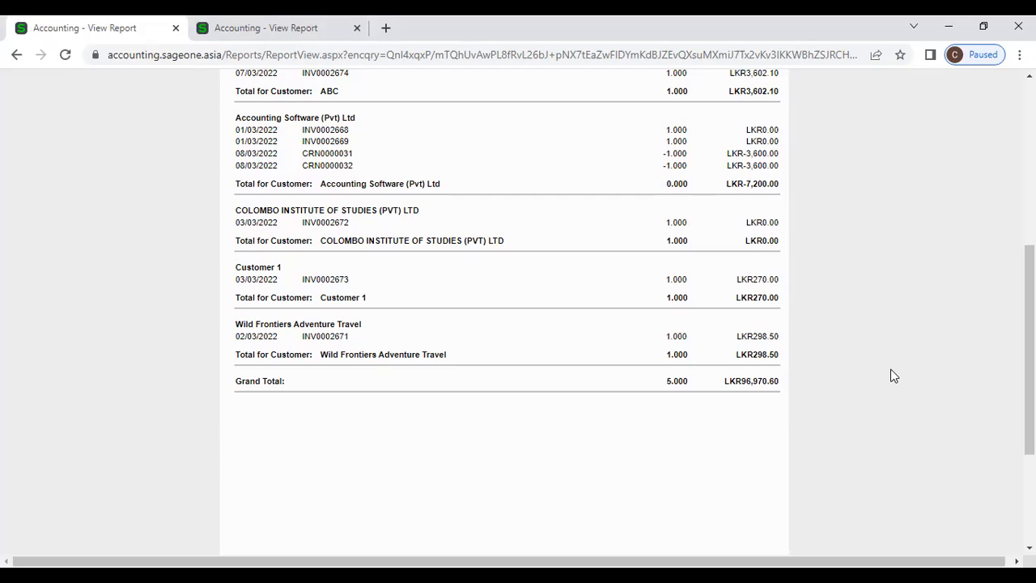
Step: Check which export formats are available for the Sales By Customer report, keeping PDF selected
scroll(893, 376, up, 5)
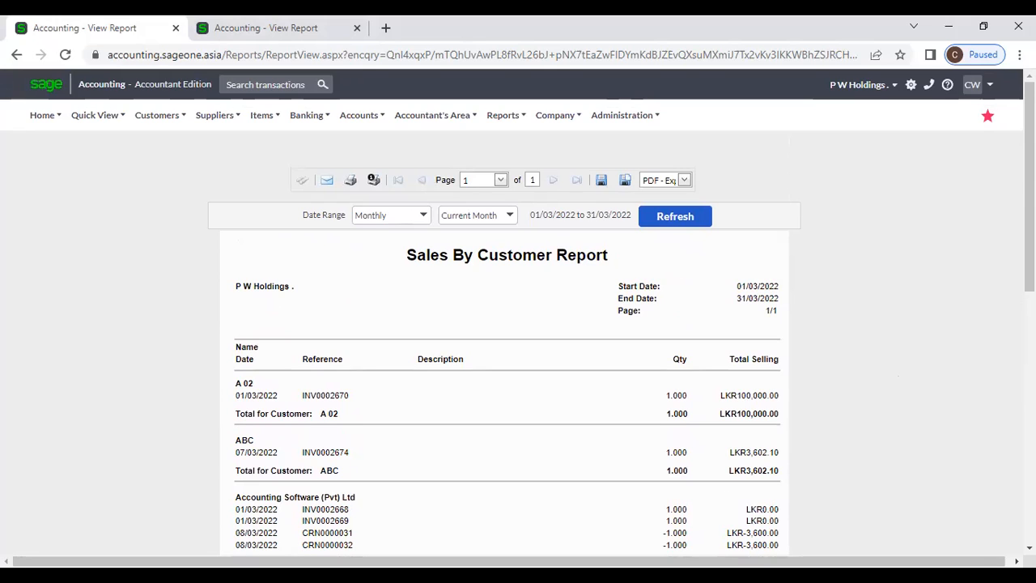
click(682, 182)
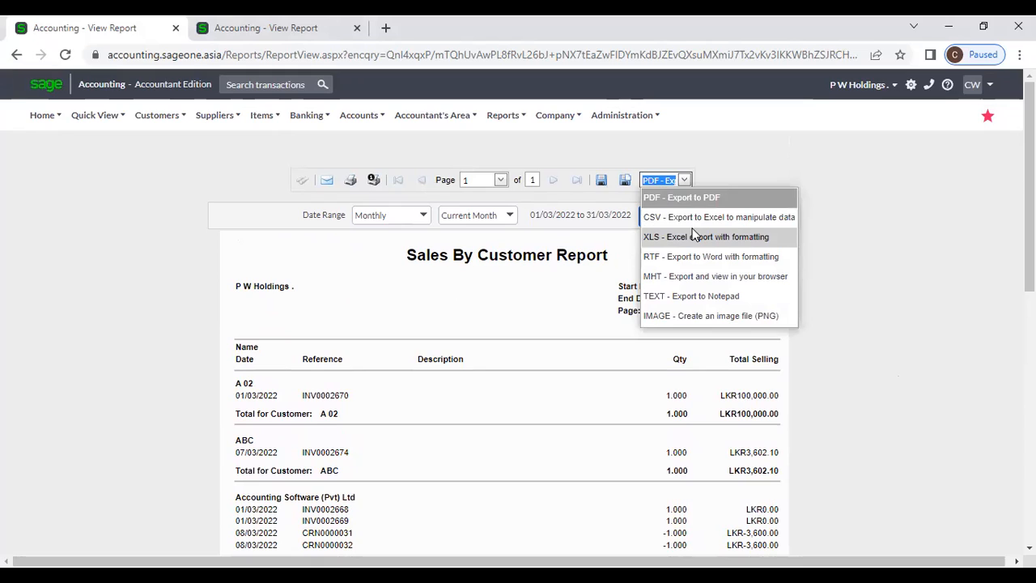
click(736, 178)
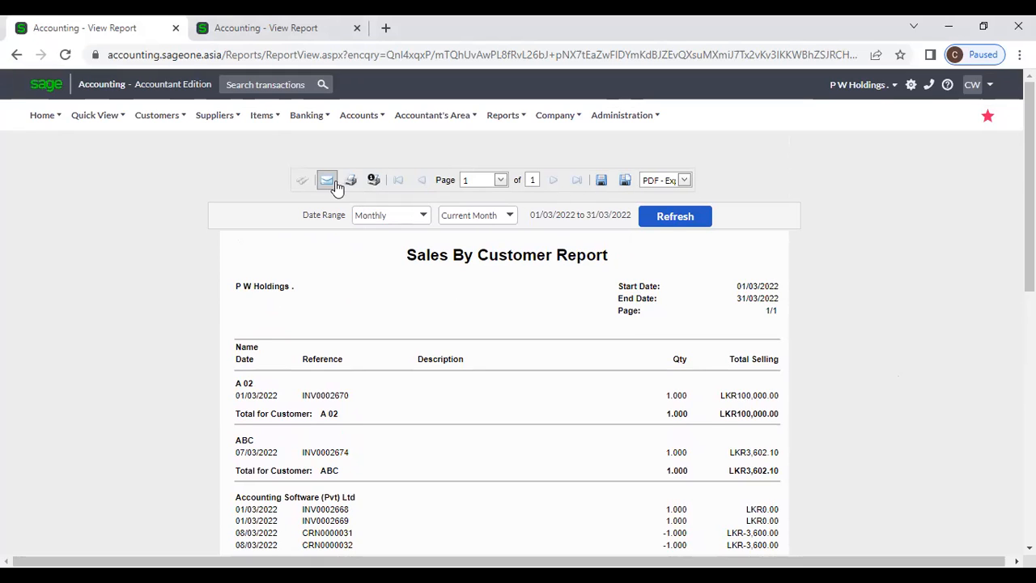
Step: Open invoice INV0002670 of customer A 02 from the sales report and review the document
scroll(812, 376, down, 1)
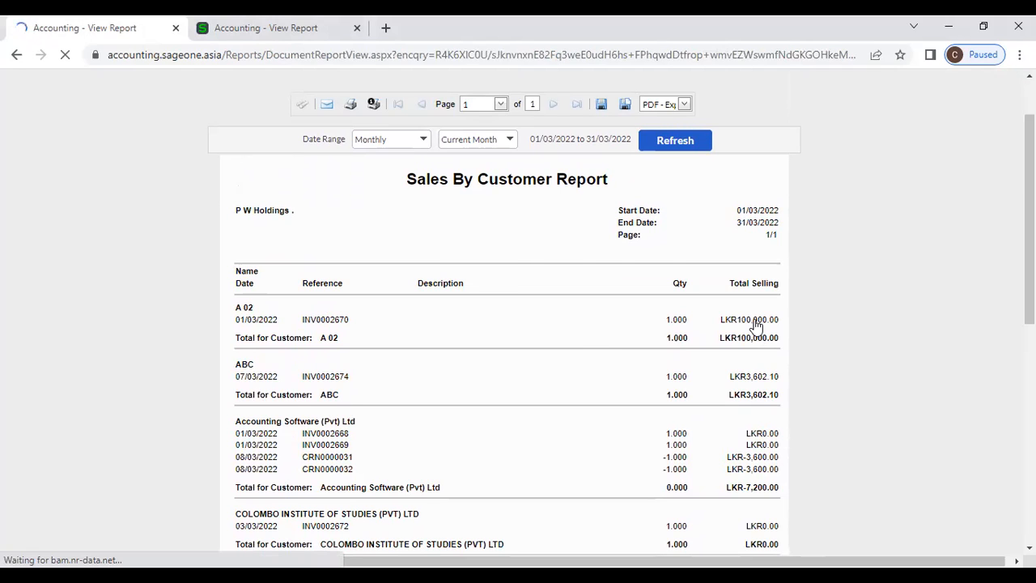
scroll(662, 338, down, 4)
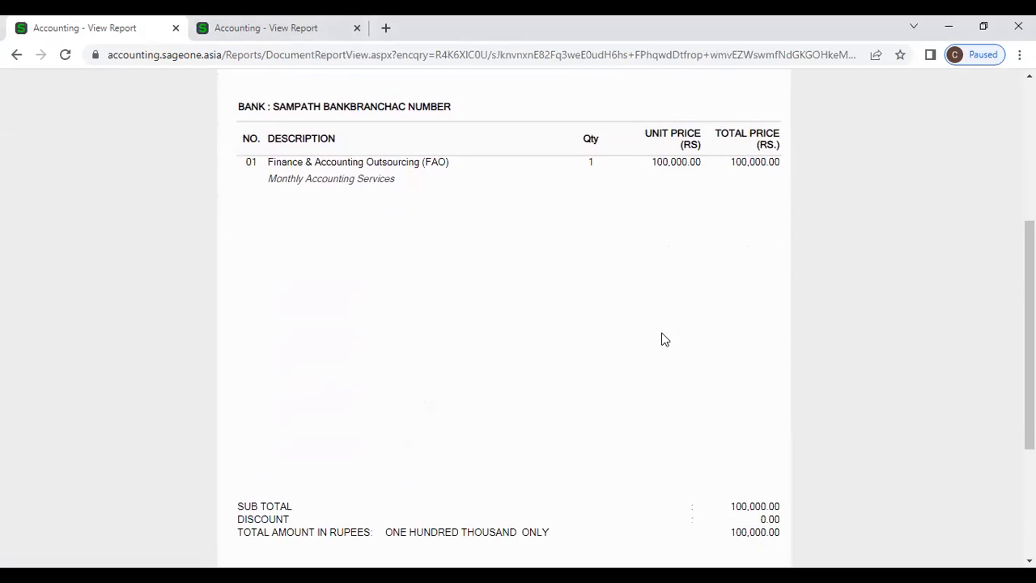
scroll(662, 338, up, 5)
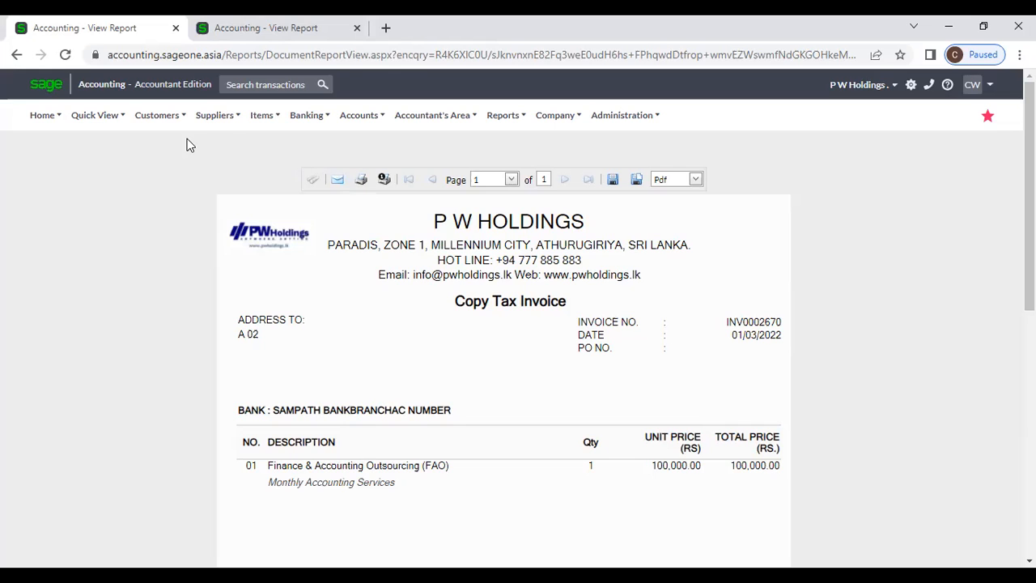
Step: Reopen the filter and options page of the Sales by Customer report
click(159, 126)
mouse_move(170, 209)
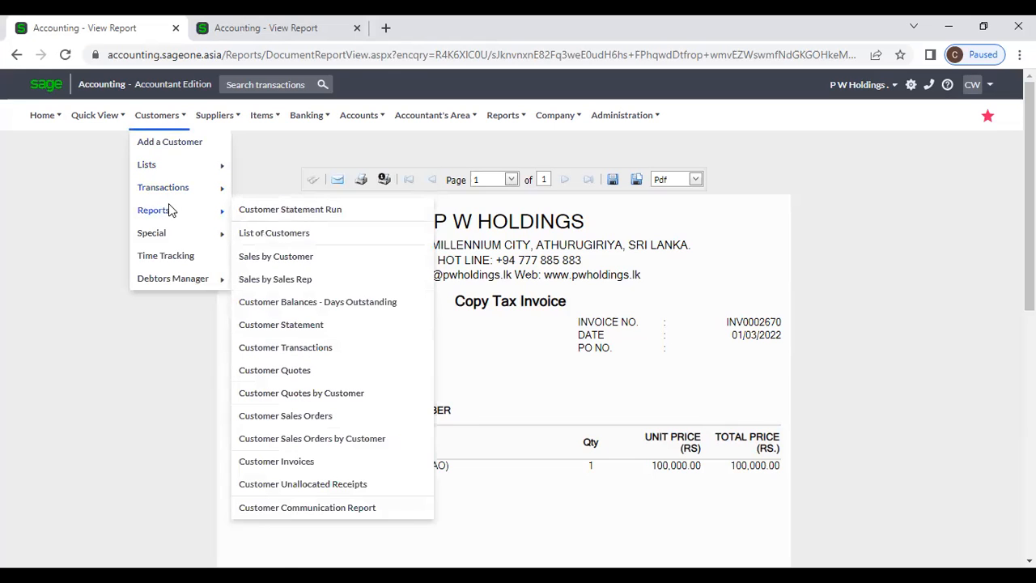
click(280, 257)
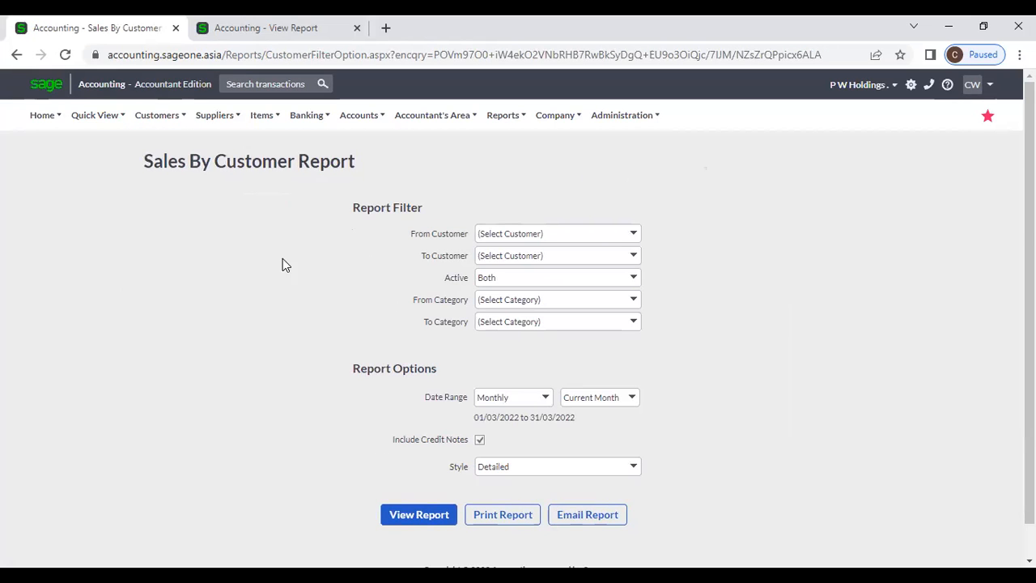
click(161, 117)
mouse_move(171, 210)
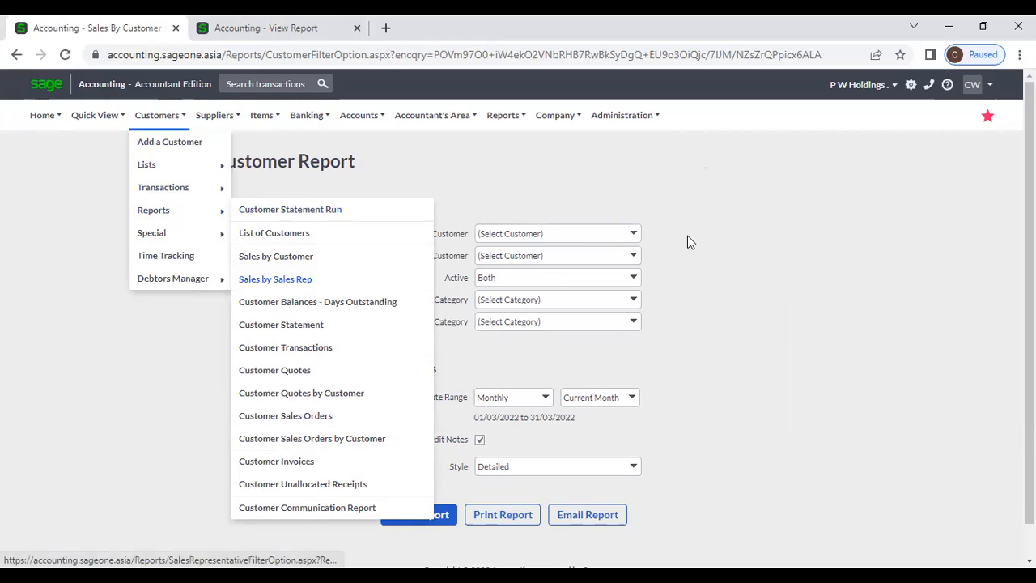
click(734, 498)
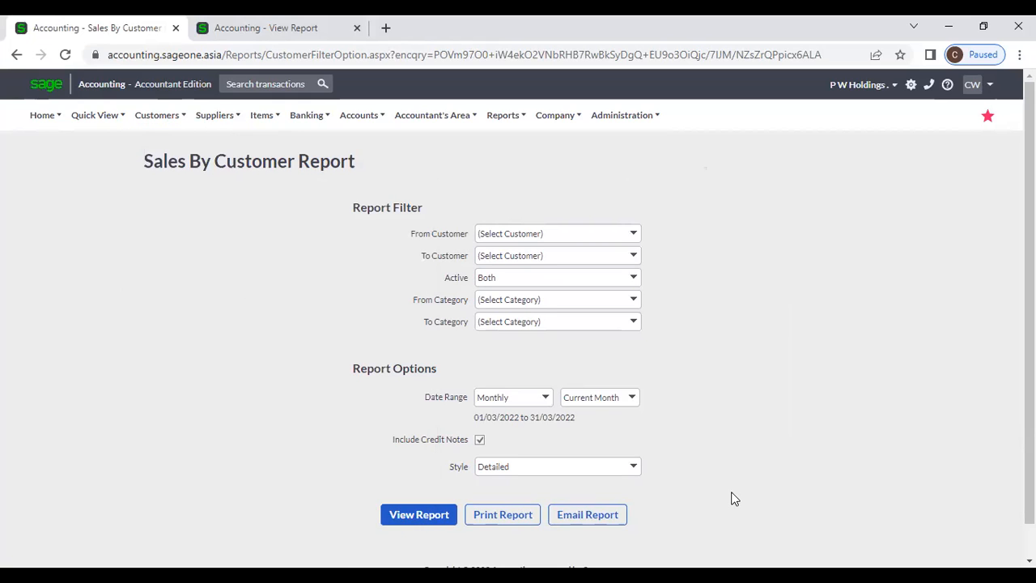